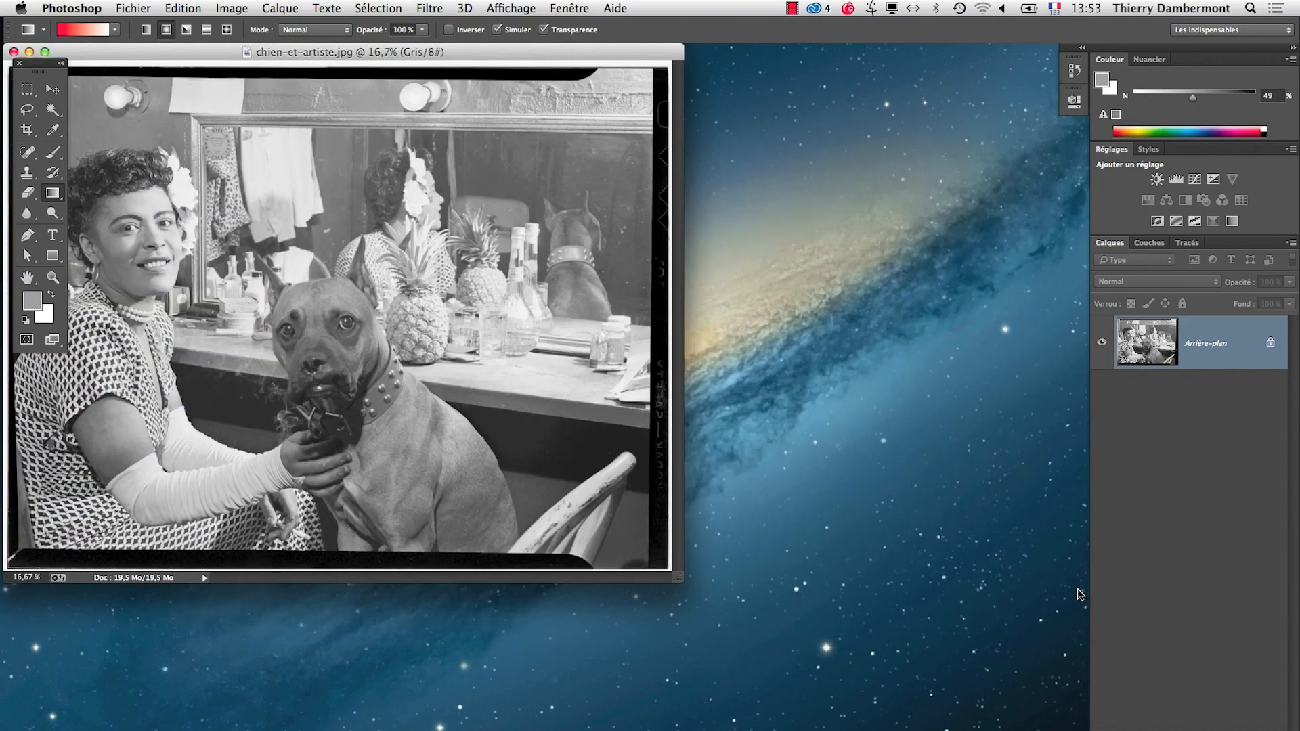
# Step: Show the photo in full-screen mode and examine the woman, the dog and the dressing table up close
pyautogui.press('f')
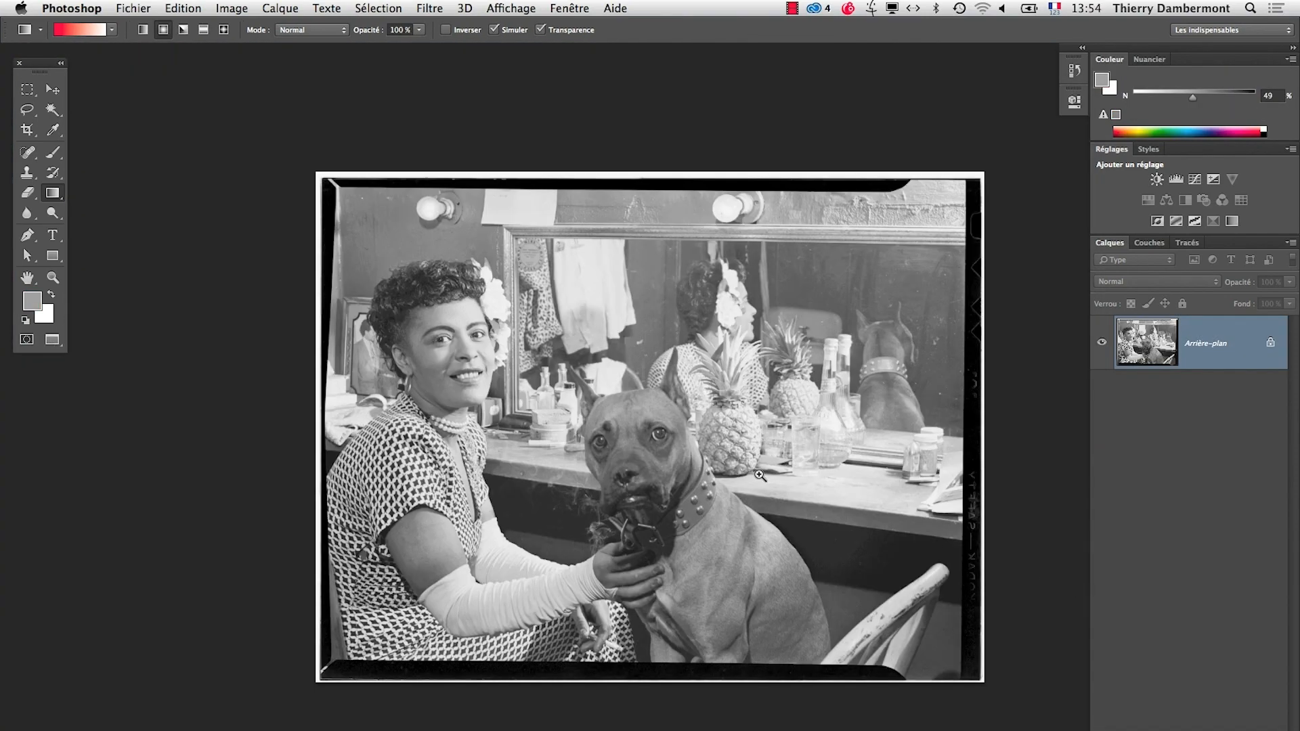
pyautogui.keyDown('super'); pyautogui.click(718, 469); pyautogui.keyUp('super')
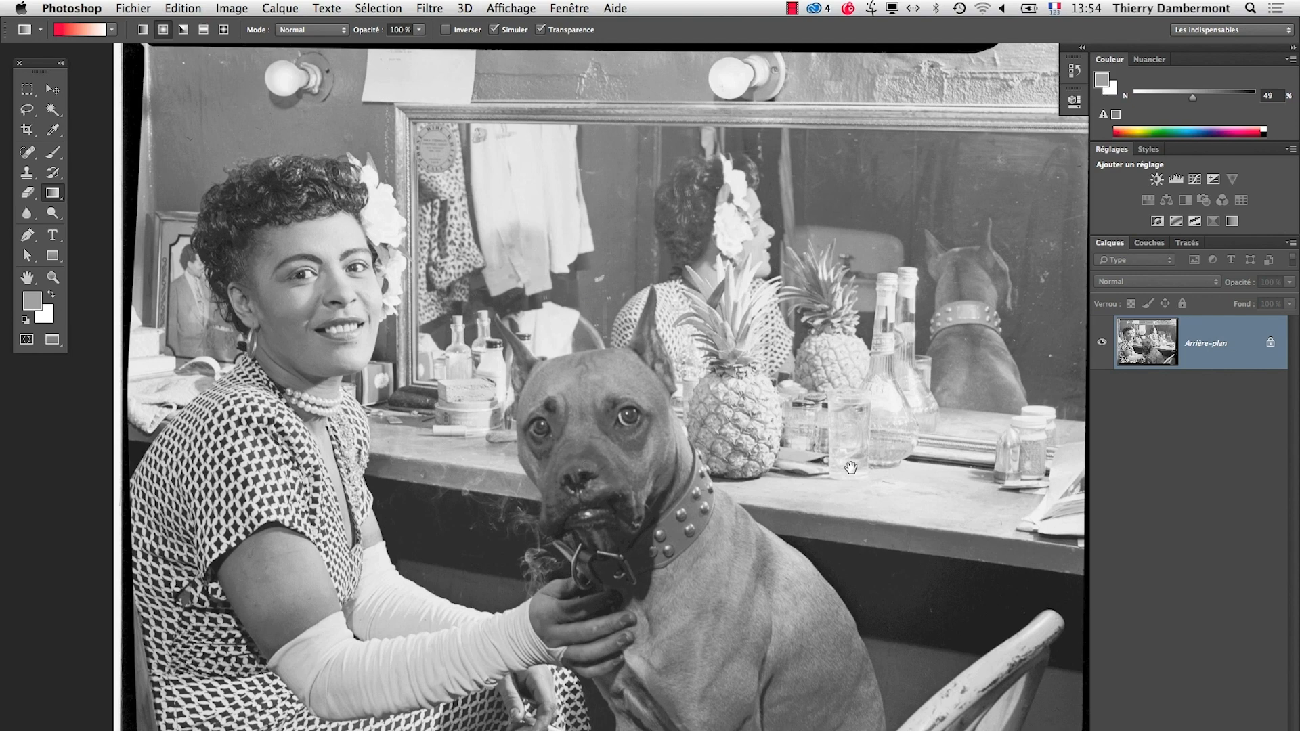
pyautogui.keyDown('super'); pyautogui.click(354, 294); pyautogui.keyUp('super')
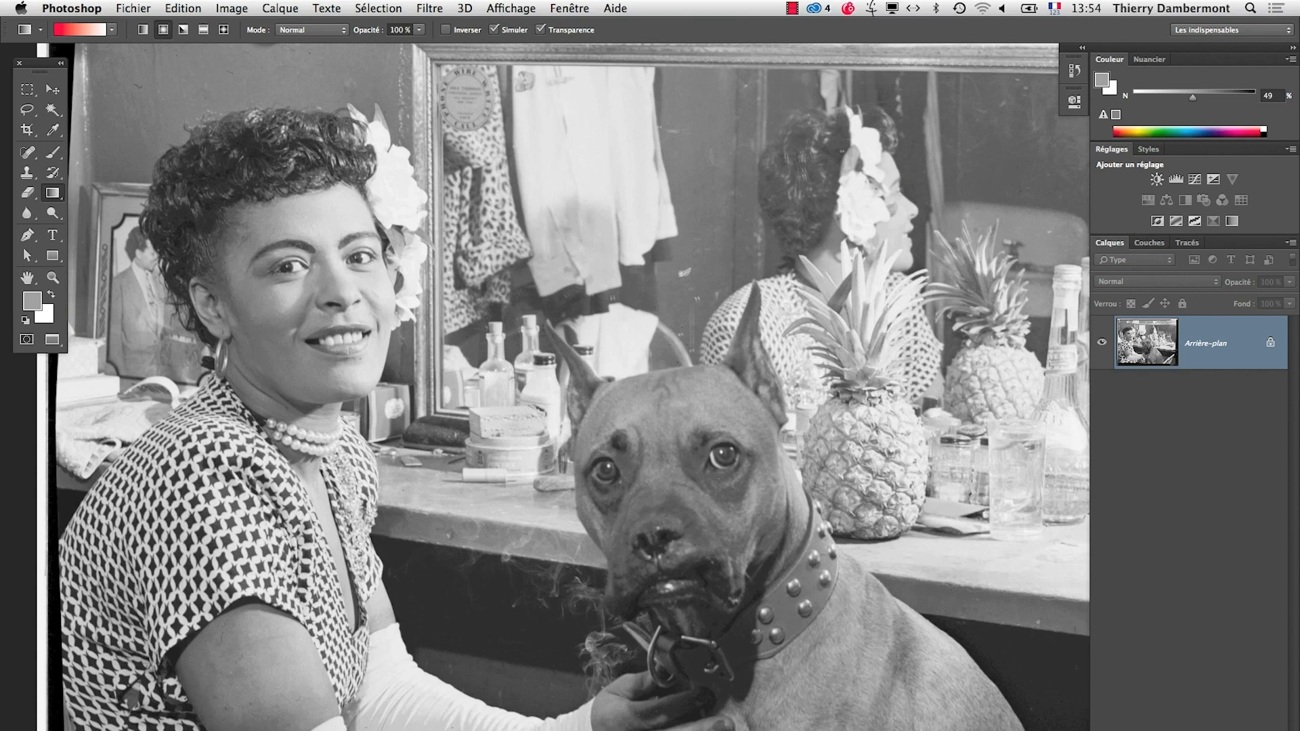
pyautogui.moveTo(430, 717); pyautogui.dragTo(670, 612)
pyautogui.moveTo(698, 549); pyautogui.dragTo(425, 530)
pyautogui.moveTo(868, 336); pyautogui.dragTo(809, 393)
pyautogui.moveTo(917, 375); pyautogui.dragTo(833, 428)
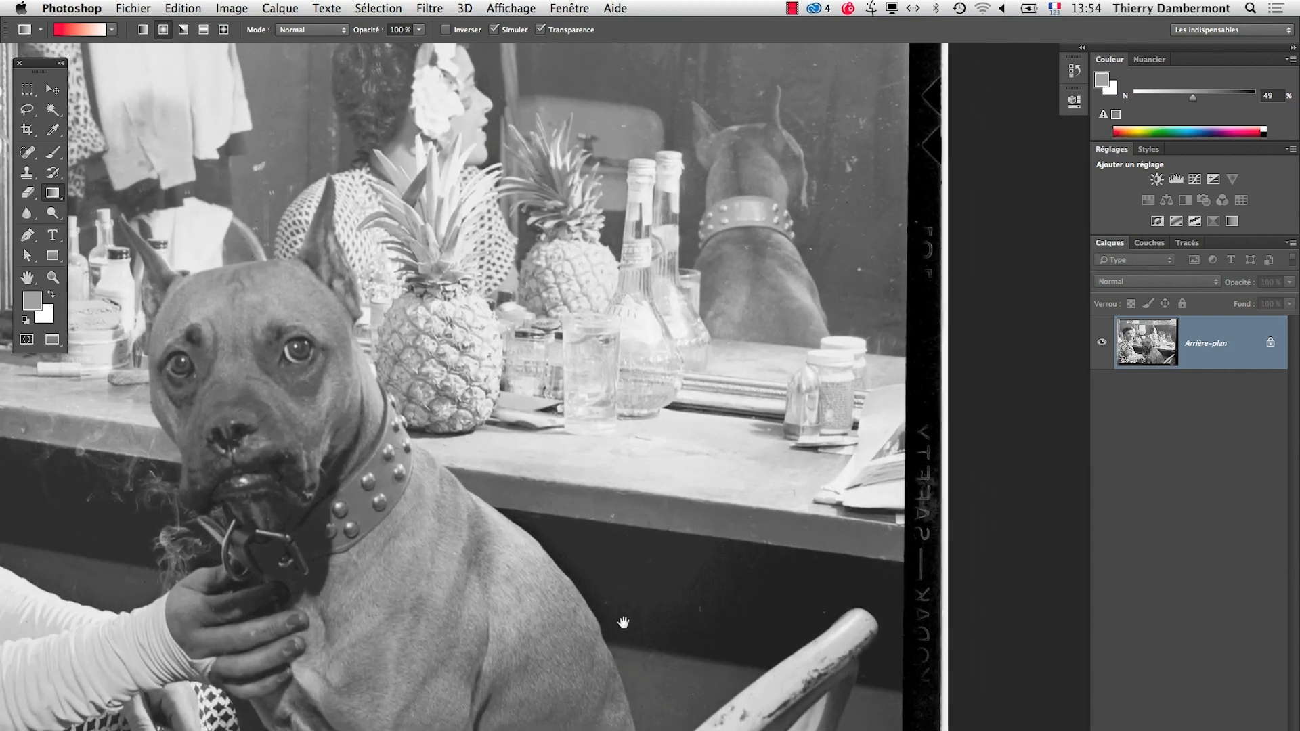
pyautogui.moveTo(613, 621); pyautogui.dragTo(817, 635)
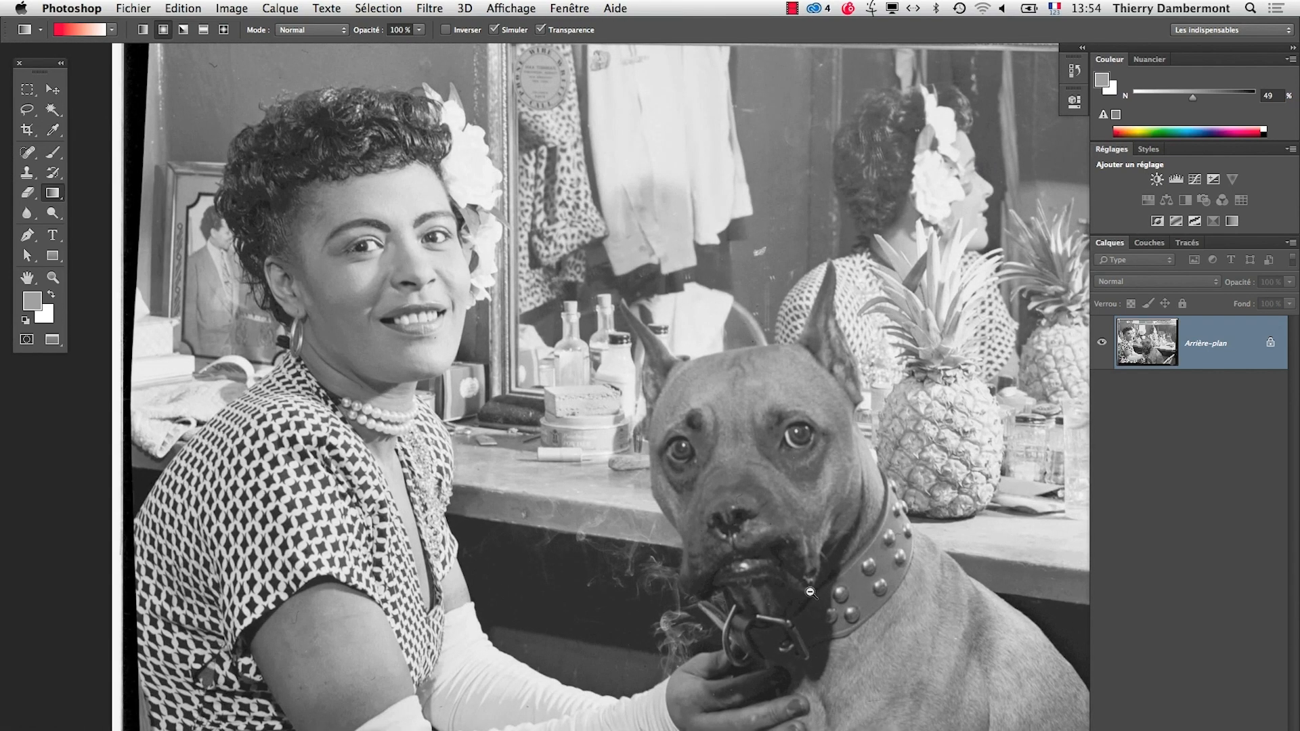
pyautogui.keyDown('alt'); pyautogui.click(810, 592); pyautogui.keyUp('alt')
pyautogui.keyDown('alt'); pyautogui.click(810, 592); pyautogui.keyUp('alt')
pyautogui.moveTo(973, 621); pyautogui.dragTo(757, 527)
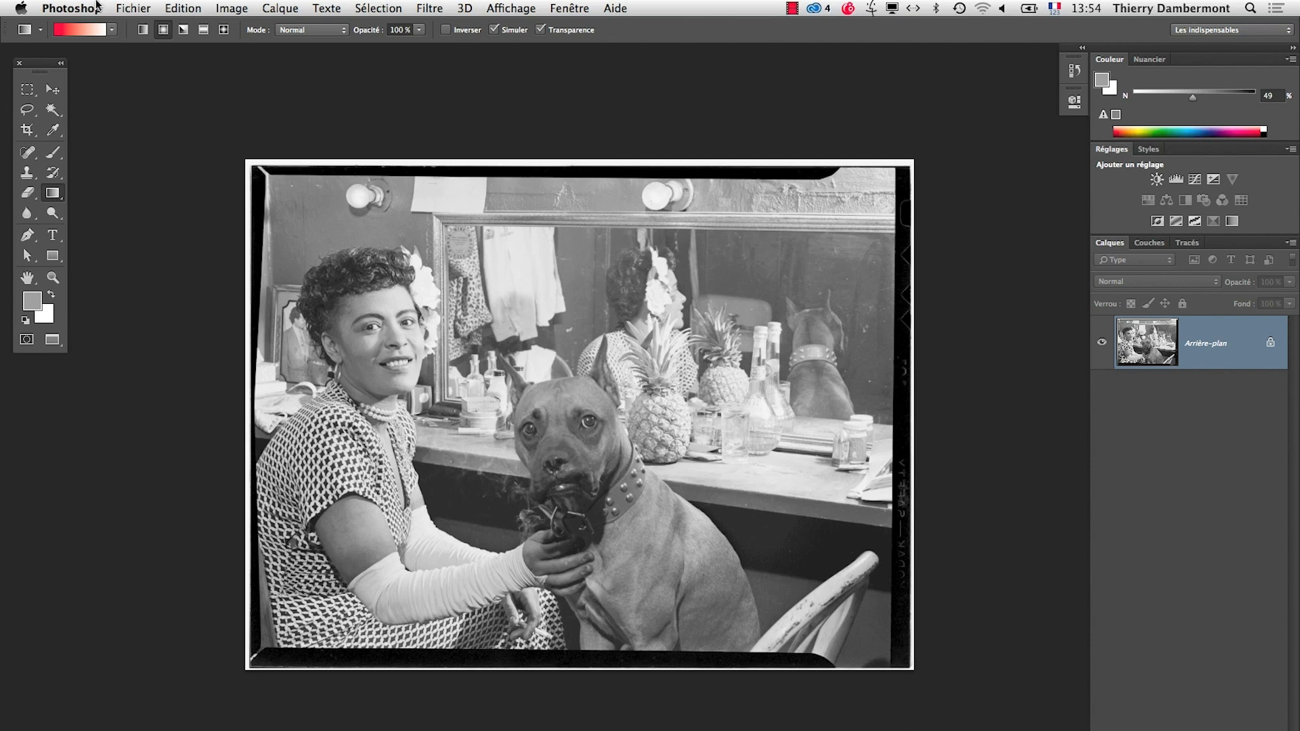
# Step: Save a copy of the photo in Photoshop format as chien-et-artiste.psd in the PS-jour3 folder
pyautogui.click(128, 8)
pyautogui.click(222, 179)
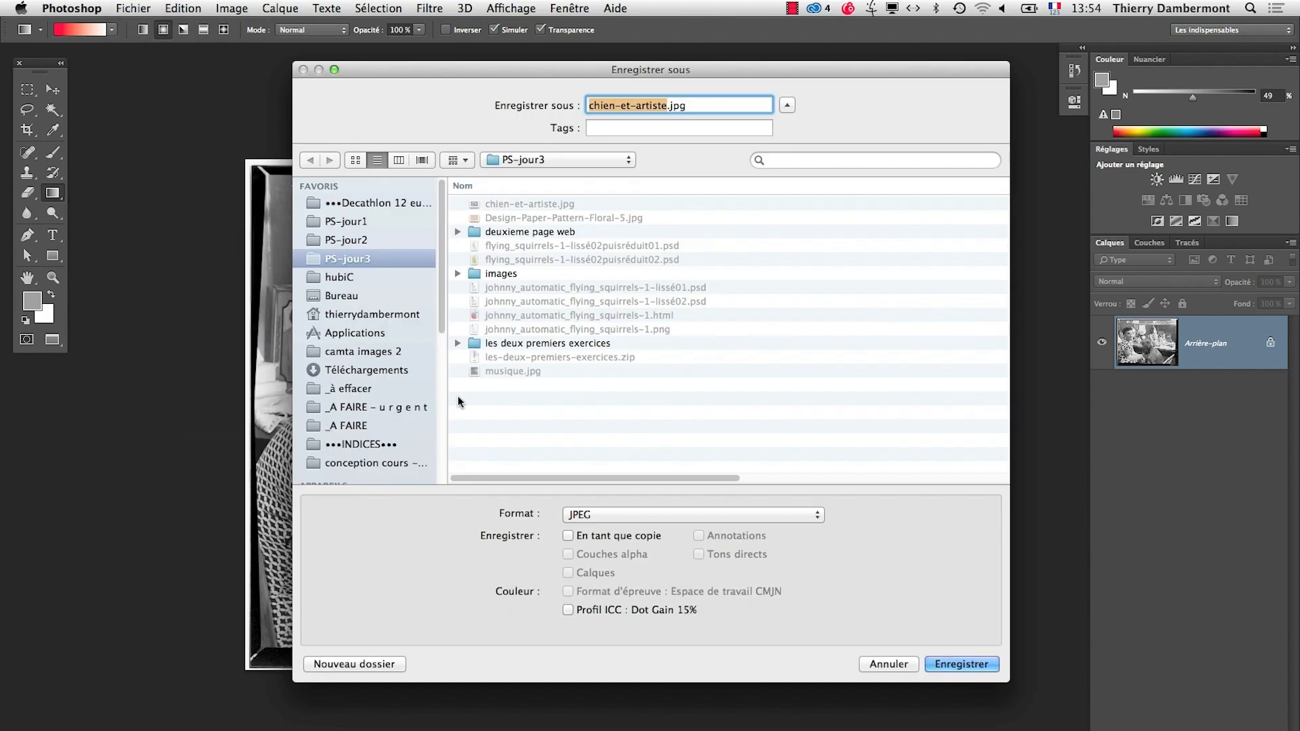
pyautogui.click(607, 517)
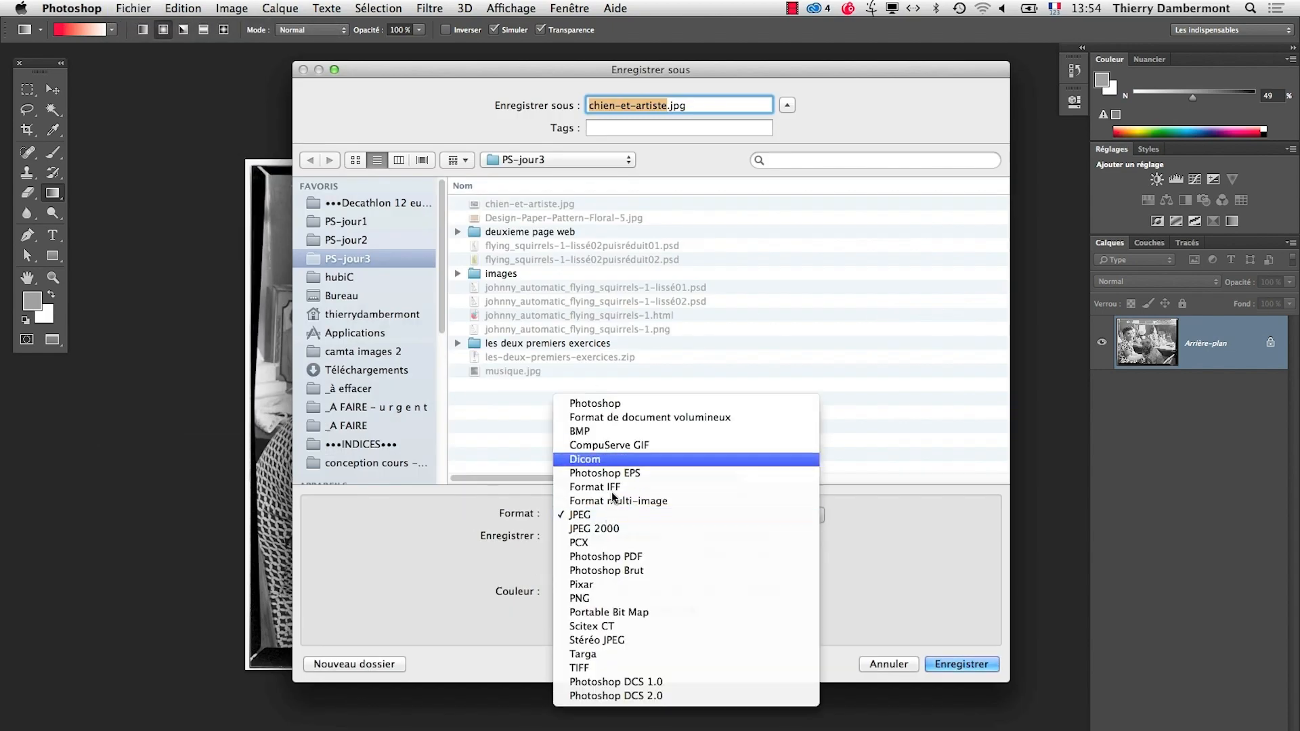
pyautogui.click(610, 399)
pyautogui.click(973, 666)
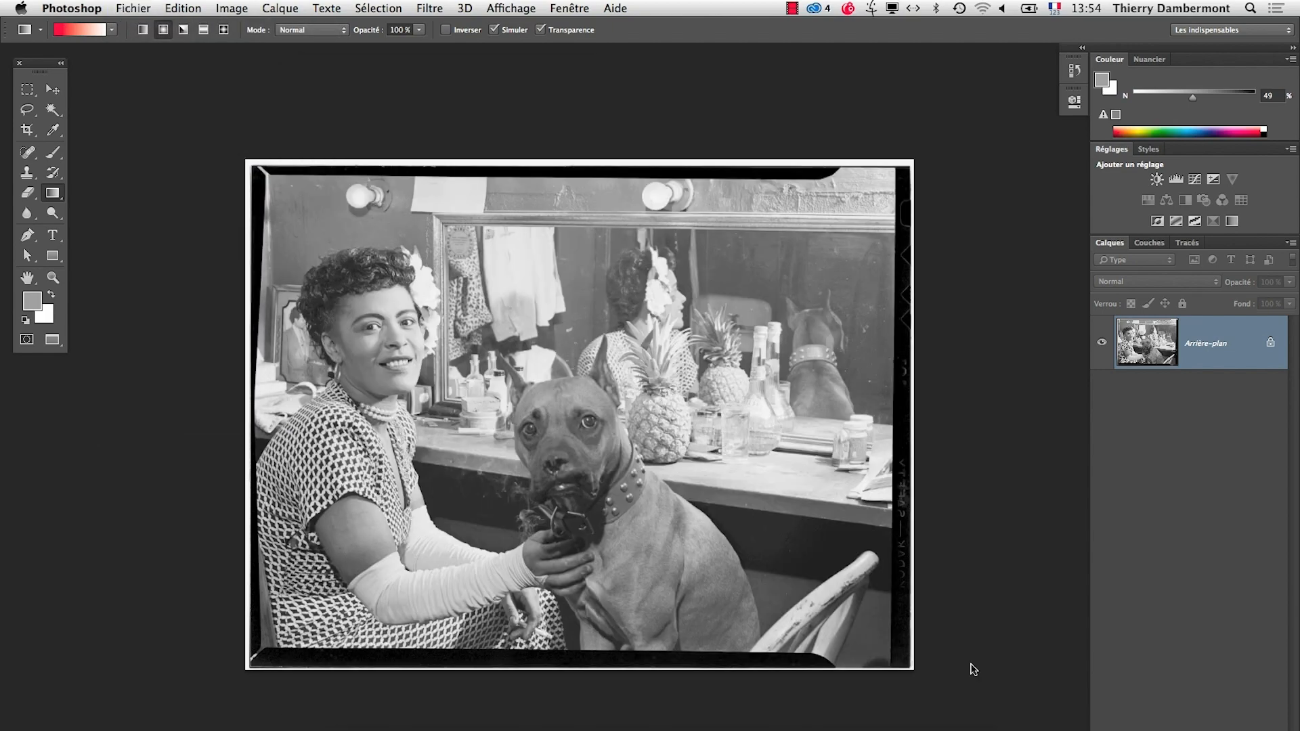
# Step: Float the Calques panel over the photo, collapse the remaining docked panels and enlarge the floating panel
pyautogui.click(527, 449)
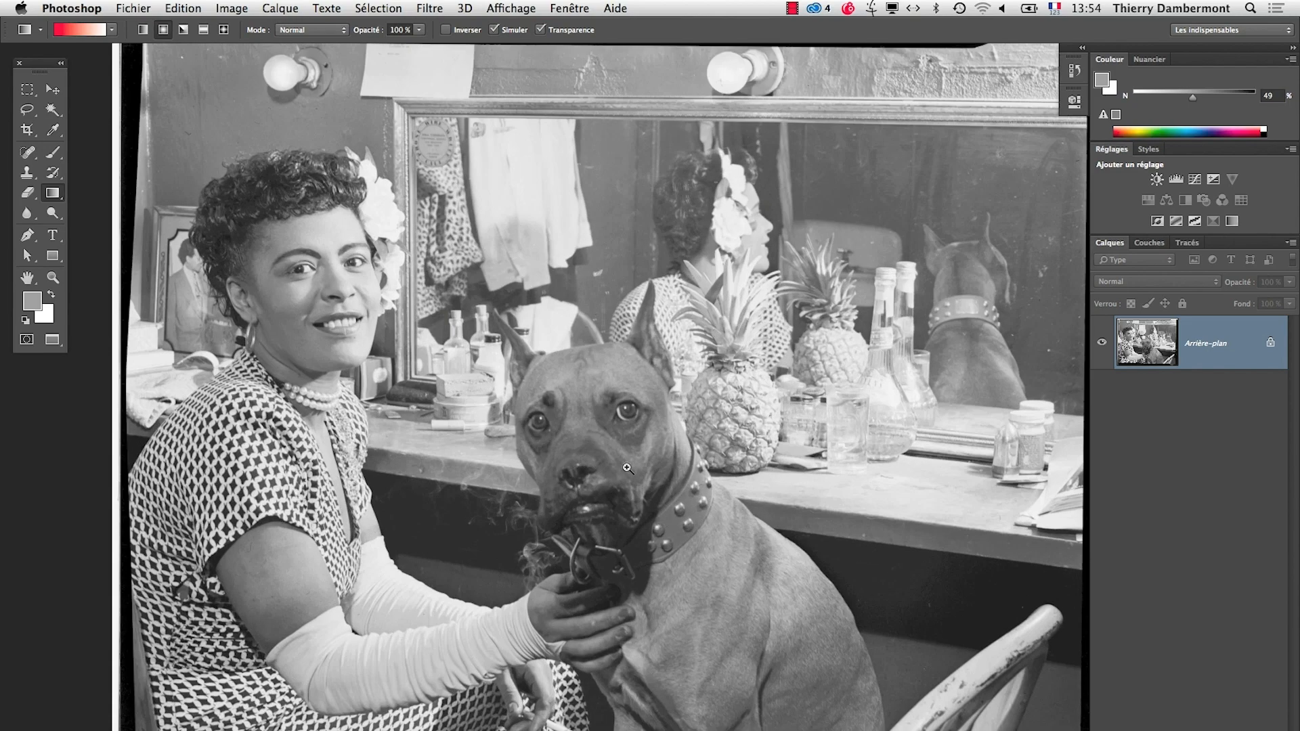
pyautogui.moveTo(627, 467)
pyautogui.mouseDown()
pyautogui.moveTo(535, 404)
pyautogui.moveTo(629, 475)
pyautogui.mouseUp()
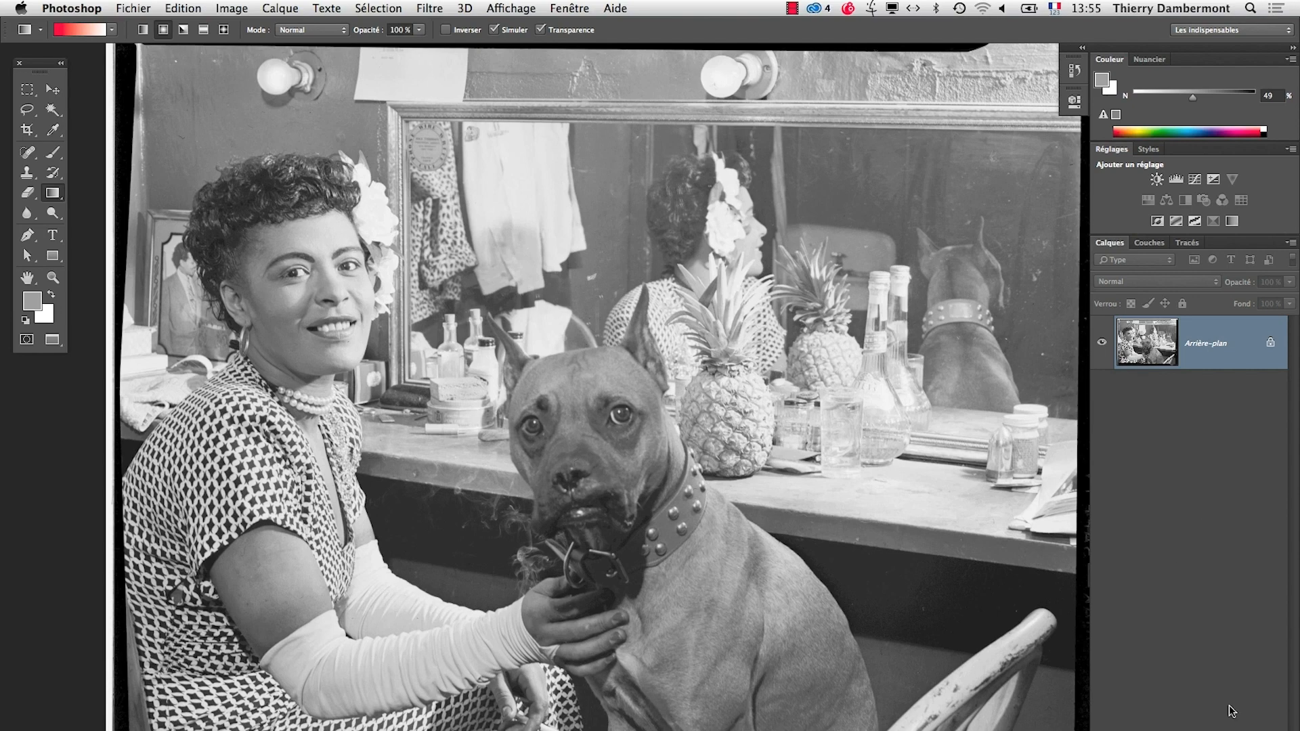
pyautogui.moveTo(1111, 242); pyautogui.dragTo(894, 207)
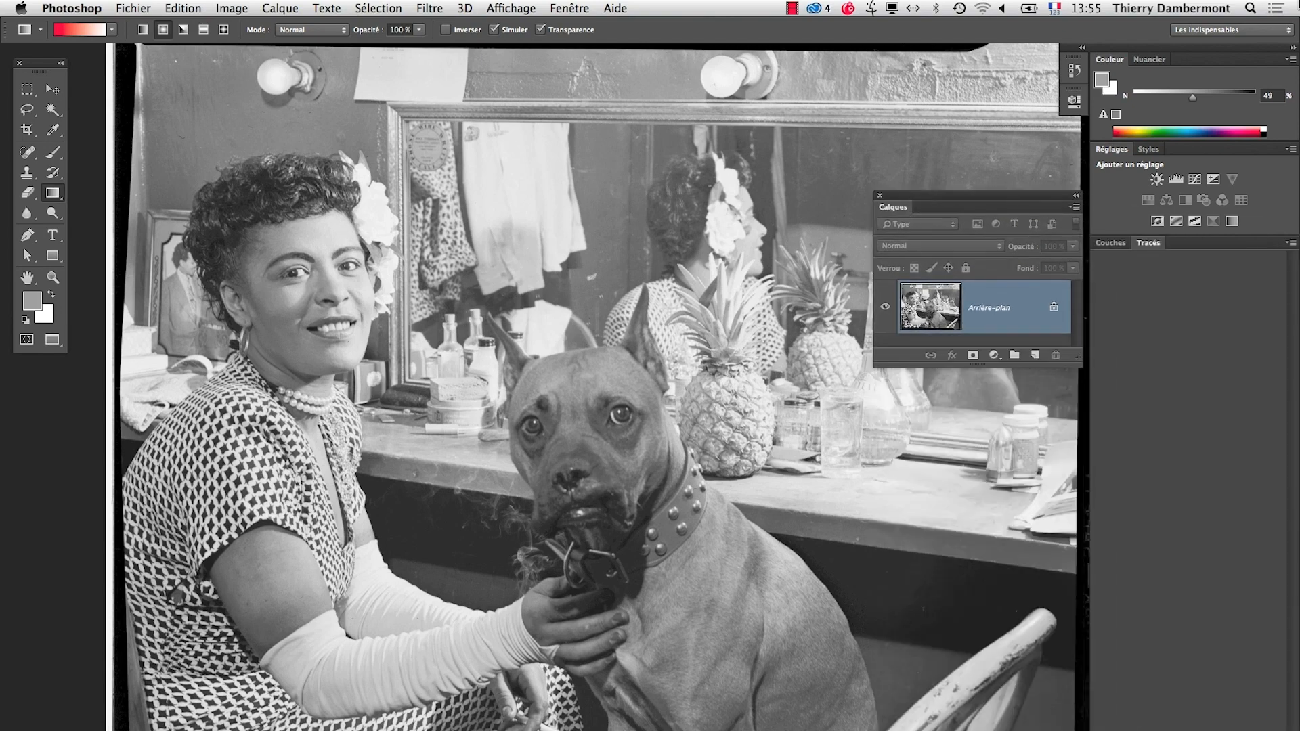
pyautogui.click(1291, 48)
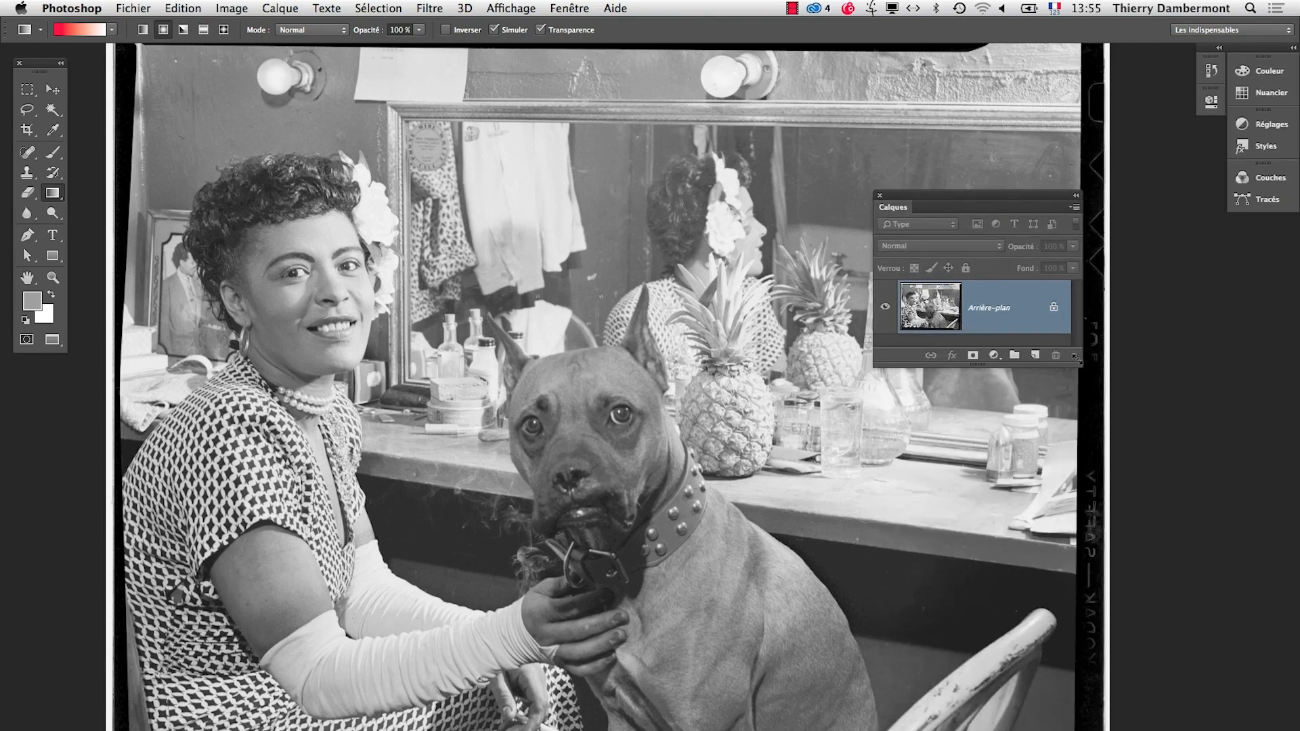
pyautogui.moveTo(1077, 359); pyautogui.dragTo(1221, 520)
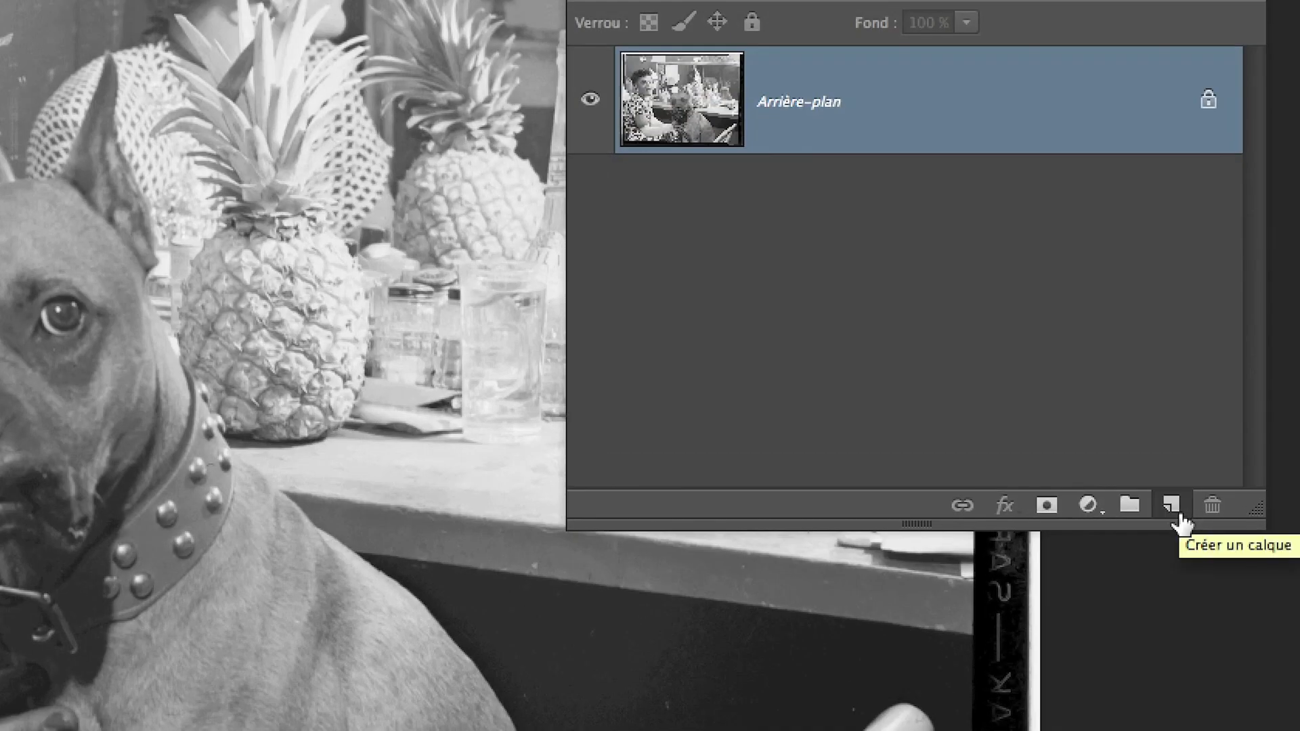
# Step: Add a new empty layer above the background and look up the image's colour mode options
pyautogui.click(1177, 513)
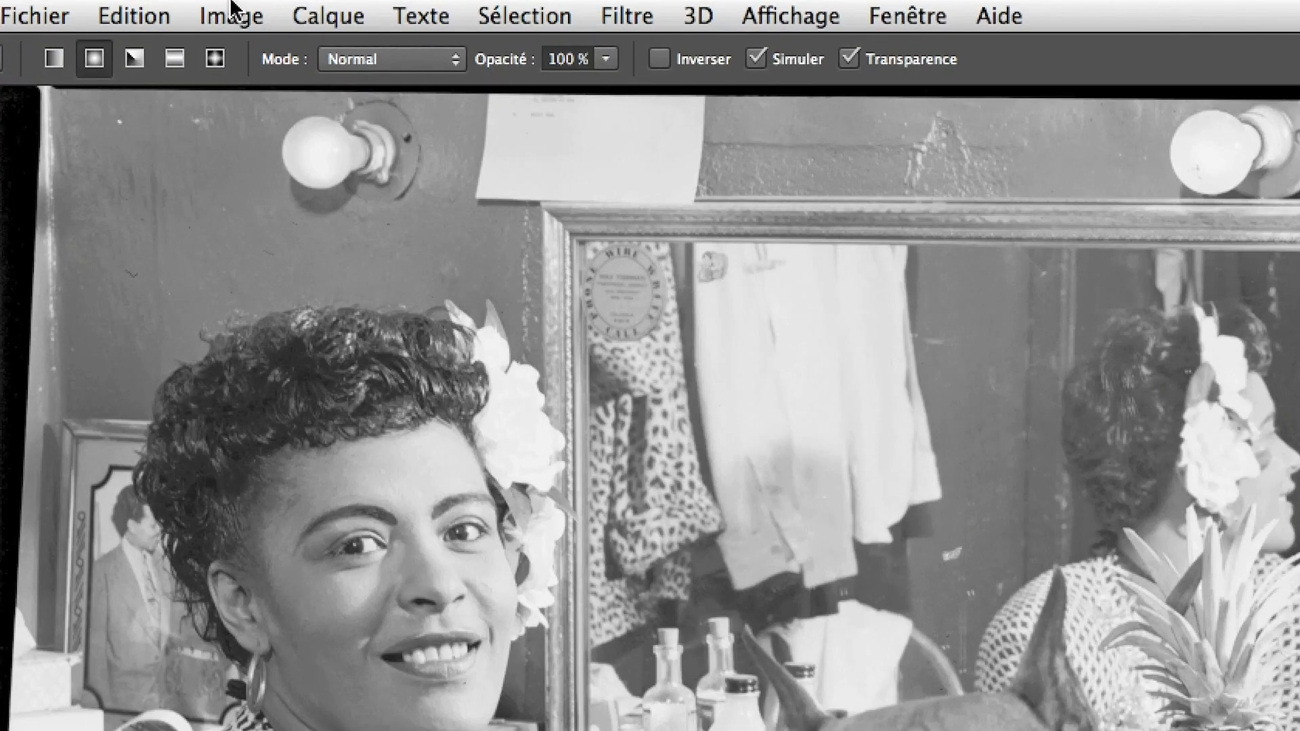
pyautogui.click(246, 6)
pyautogui.moveTo(241, 54)
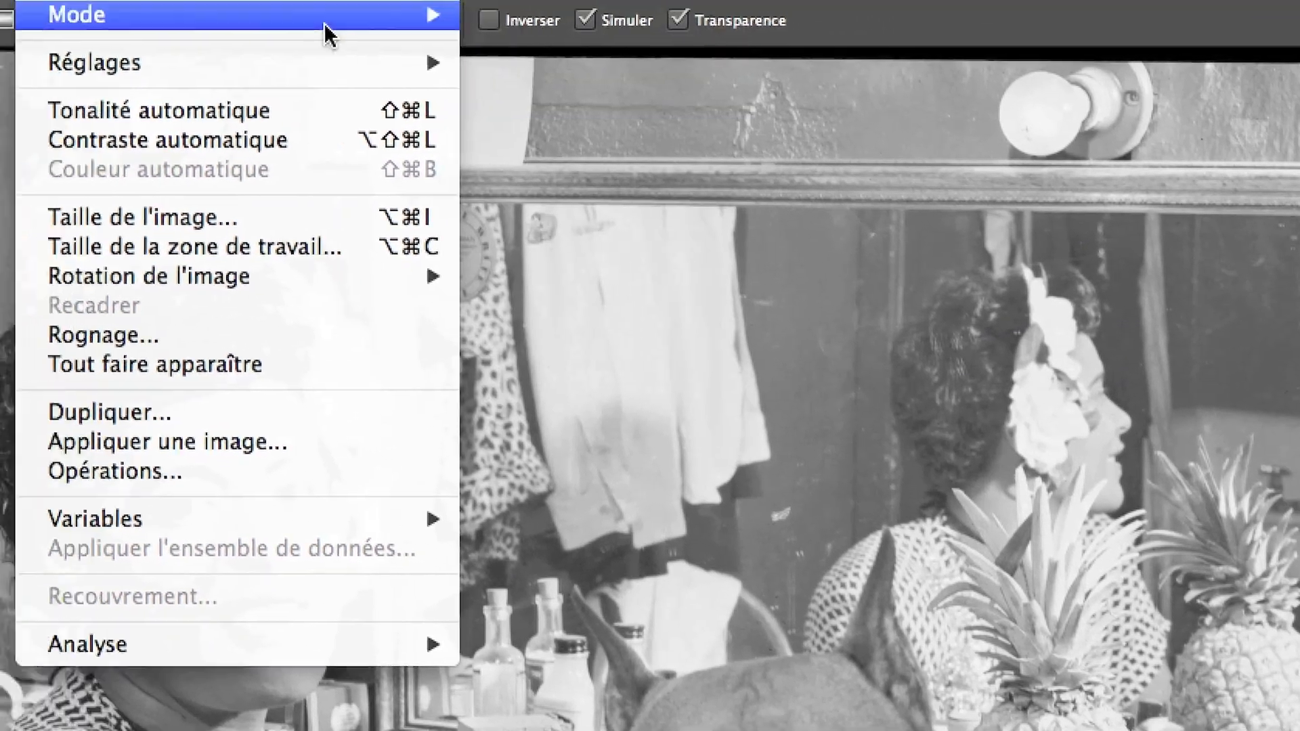
pyautogui.click(233, 13)
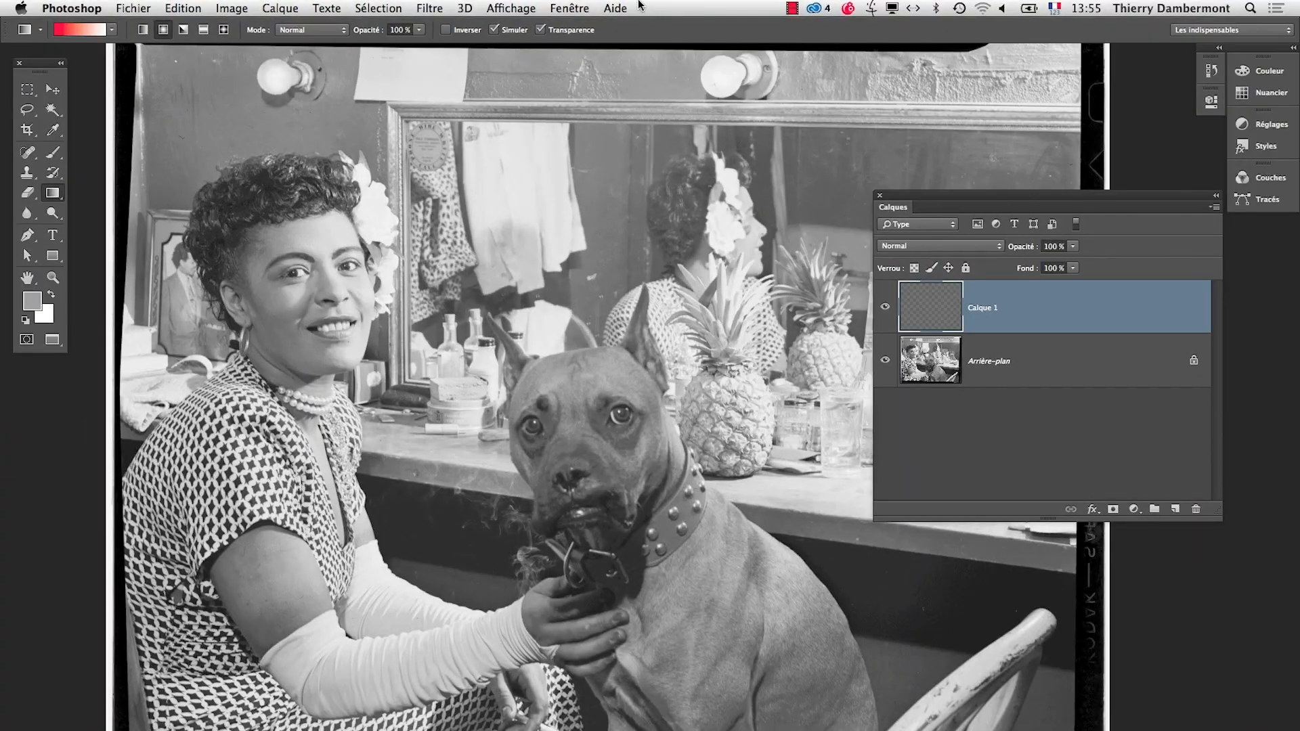
# Step: Show the Couches panel as a separate floating panel over the photo and enlarge it
pyautogui.click(914, 9)
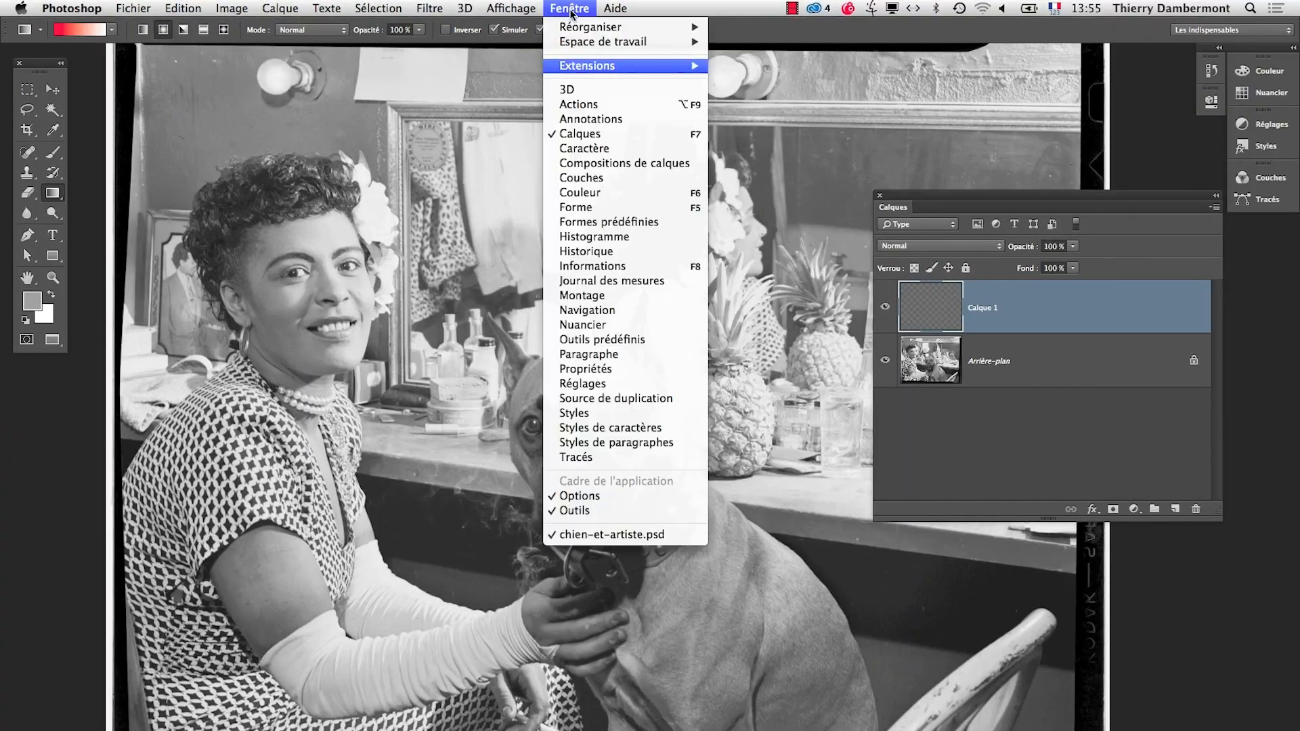
pyautogui.click(607, 175)
pyautogui.moveTo(1074, 168); pyautogui.dragTo(434, 125)
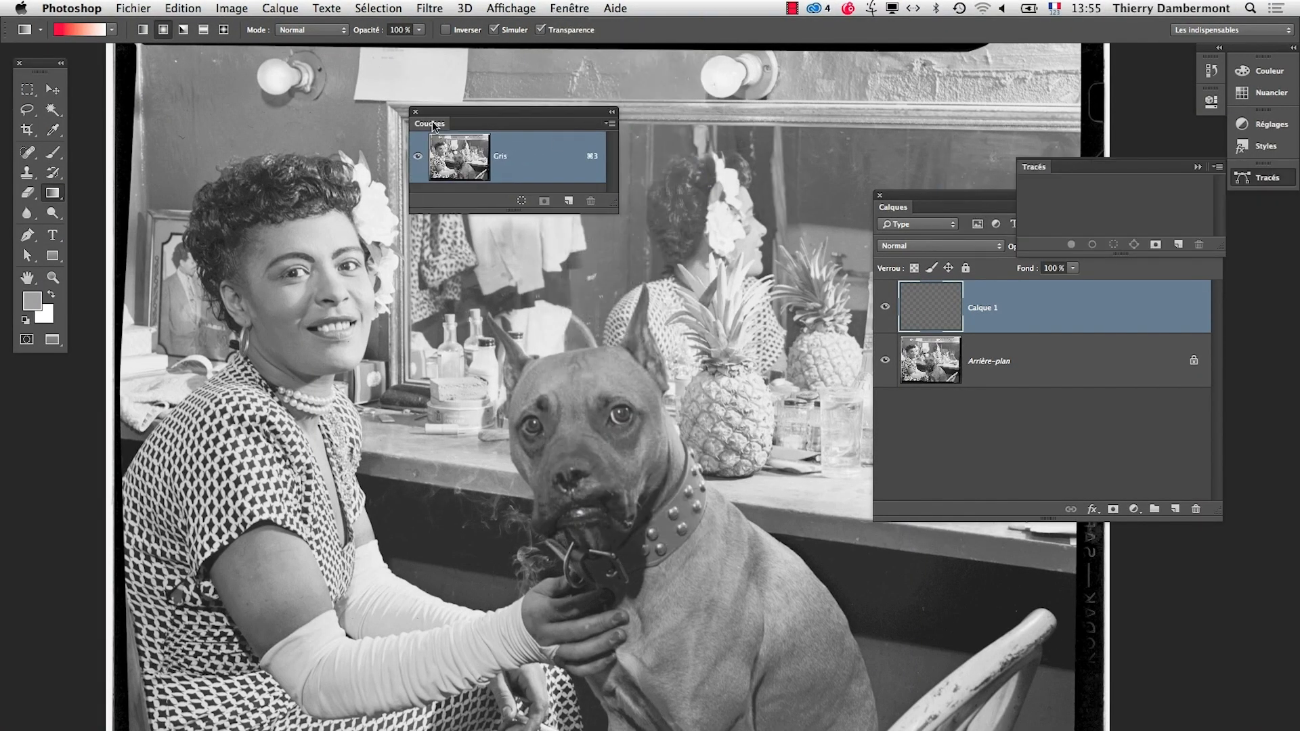
pyautogui.click(1197, 167)
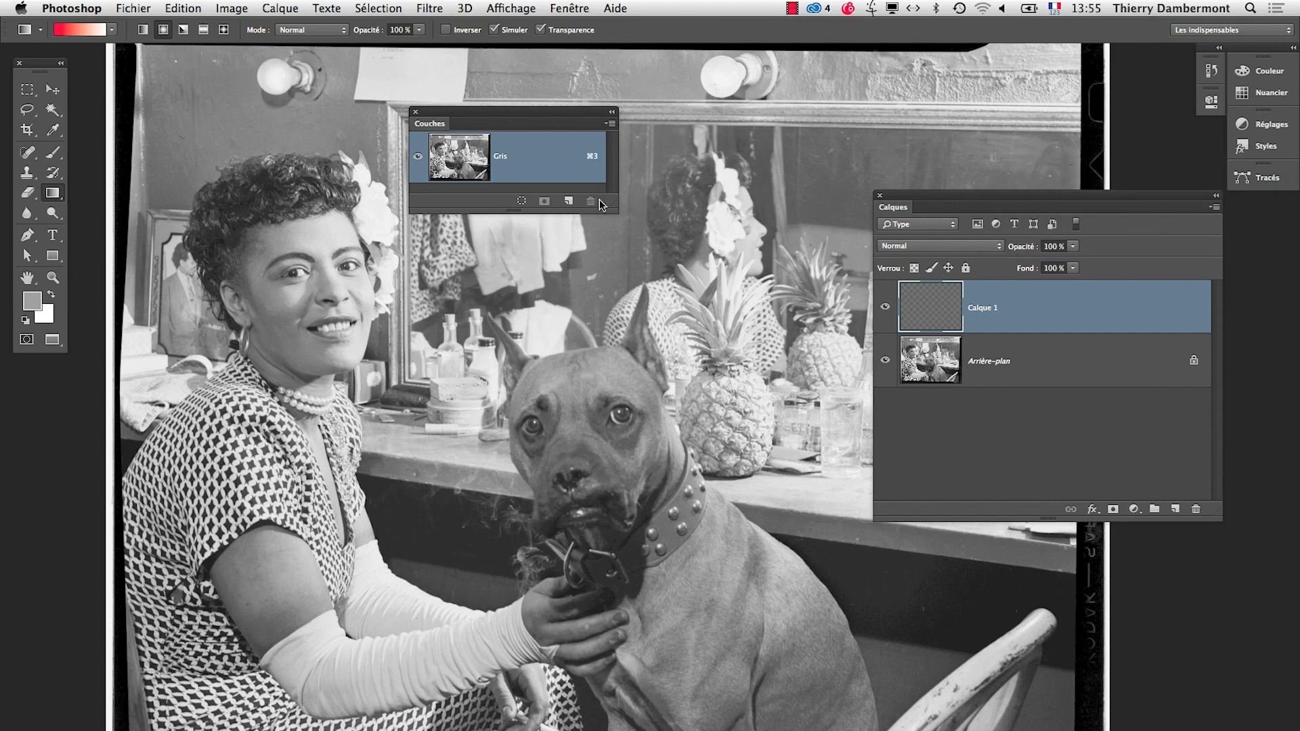
pyautogui.moveTo(600, 203); pyautogui.dragTo(681, 403)
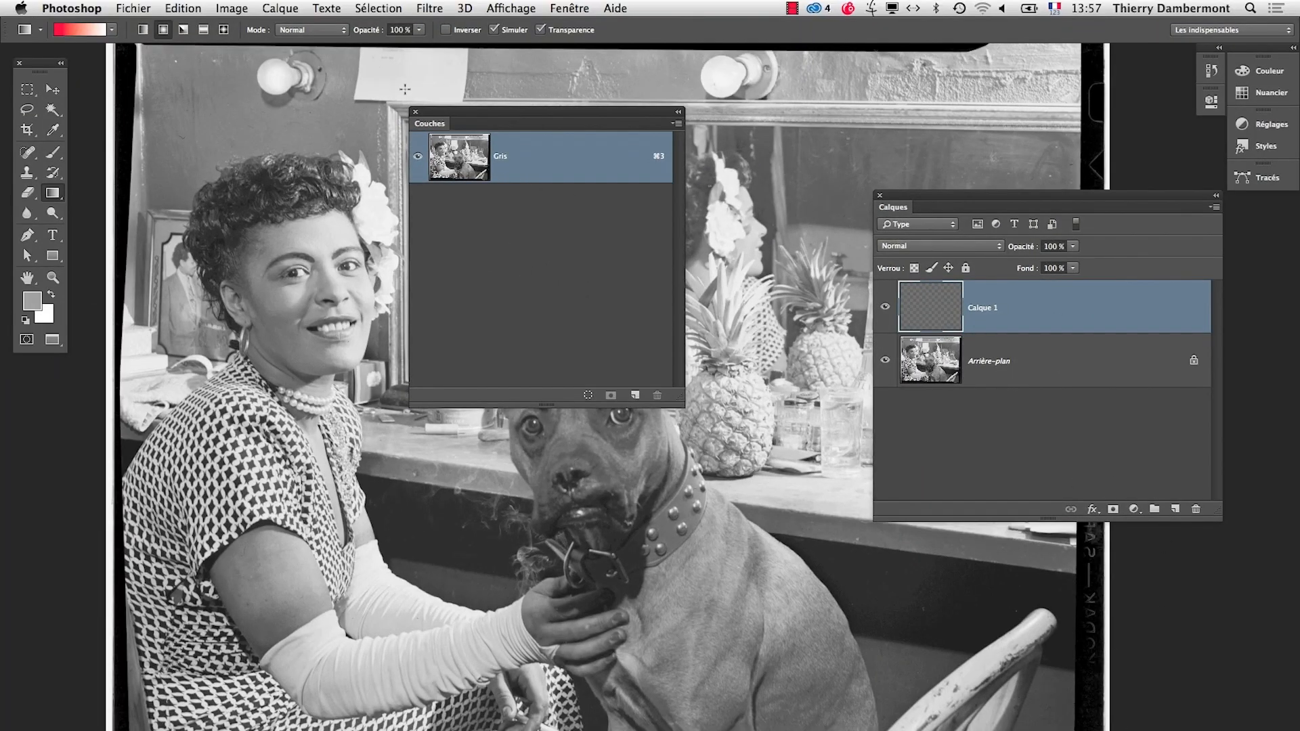
# Step: Close the Couches panel, look over the whole photo and show the panel again
pyautogui.click(415, 112)
pyautogui.hscroll(4, 694, 431)
pyautogui.scroll(-2, 694, 430)
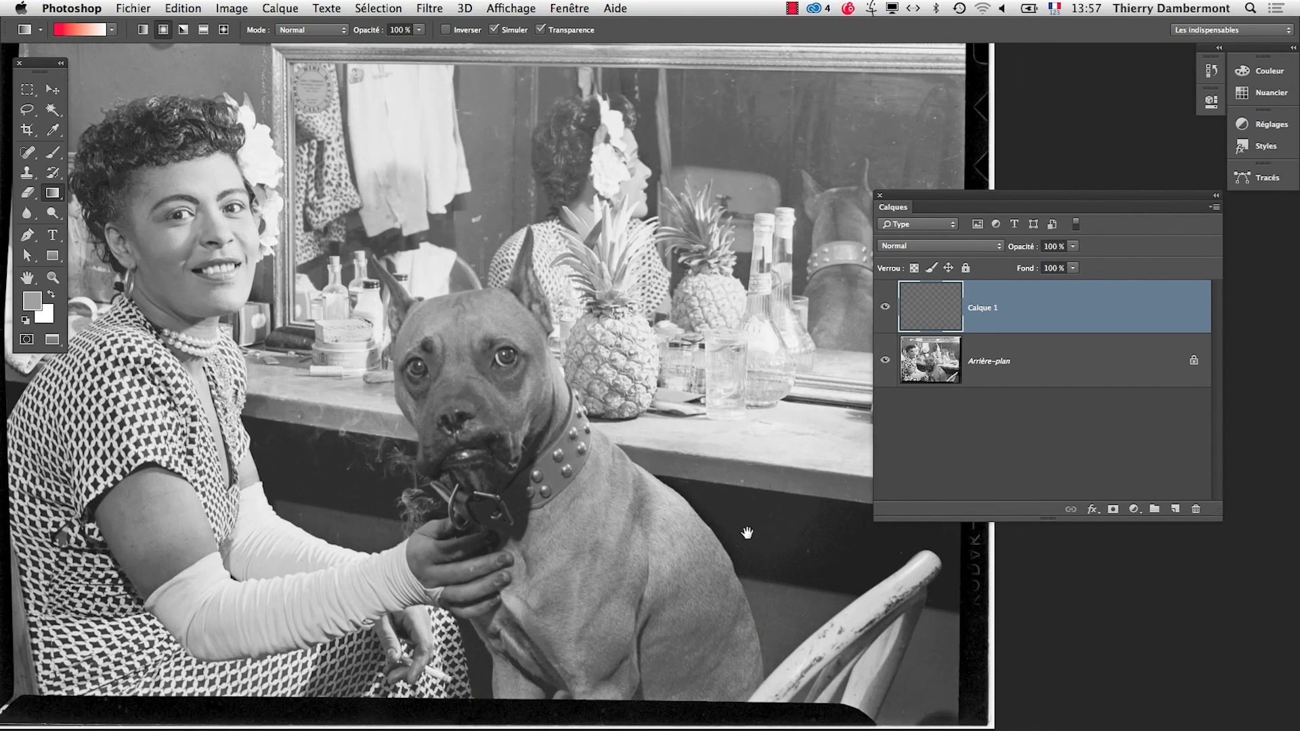
pyautogui.hscroll(-5, 778, 531)
pyautogui.hscroll(3, 781, 520)
pyautogui.scroll(1, 781, 520)
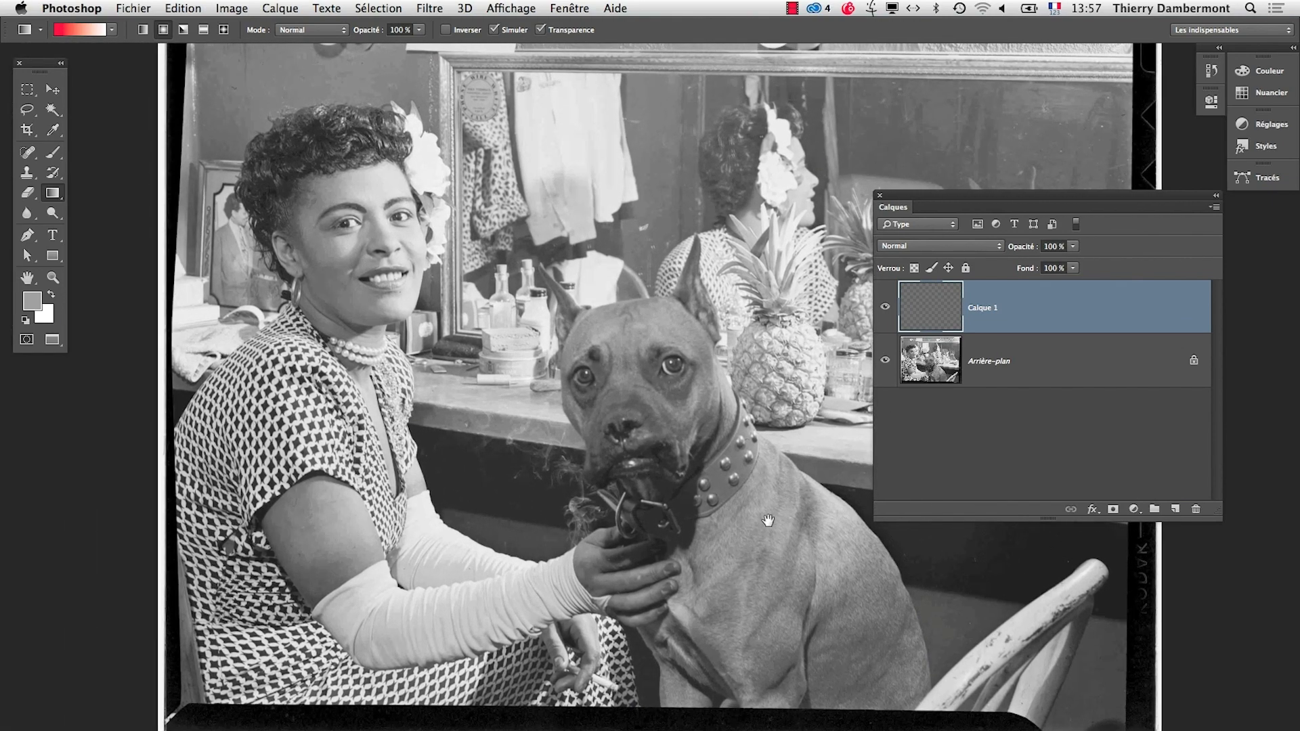
pyautogui.click(555, 7)
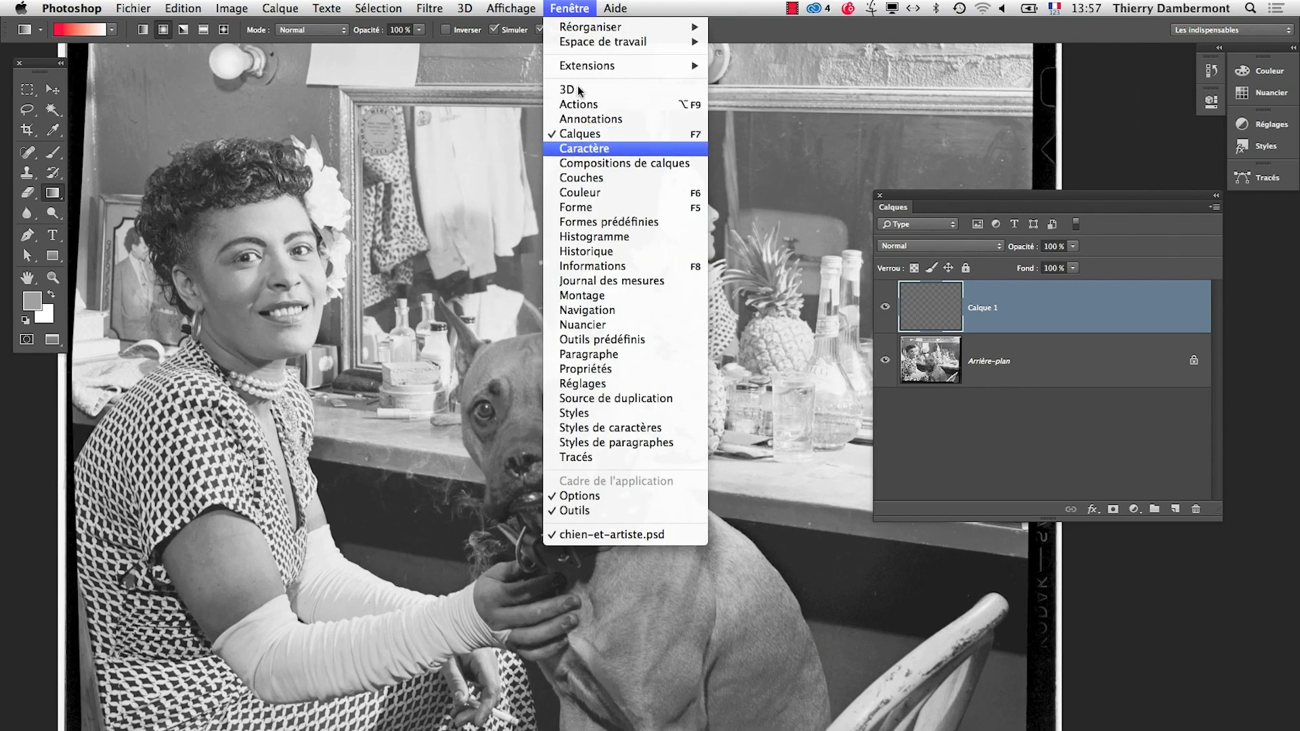
pyautogui.click(582, 175)
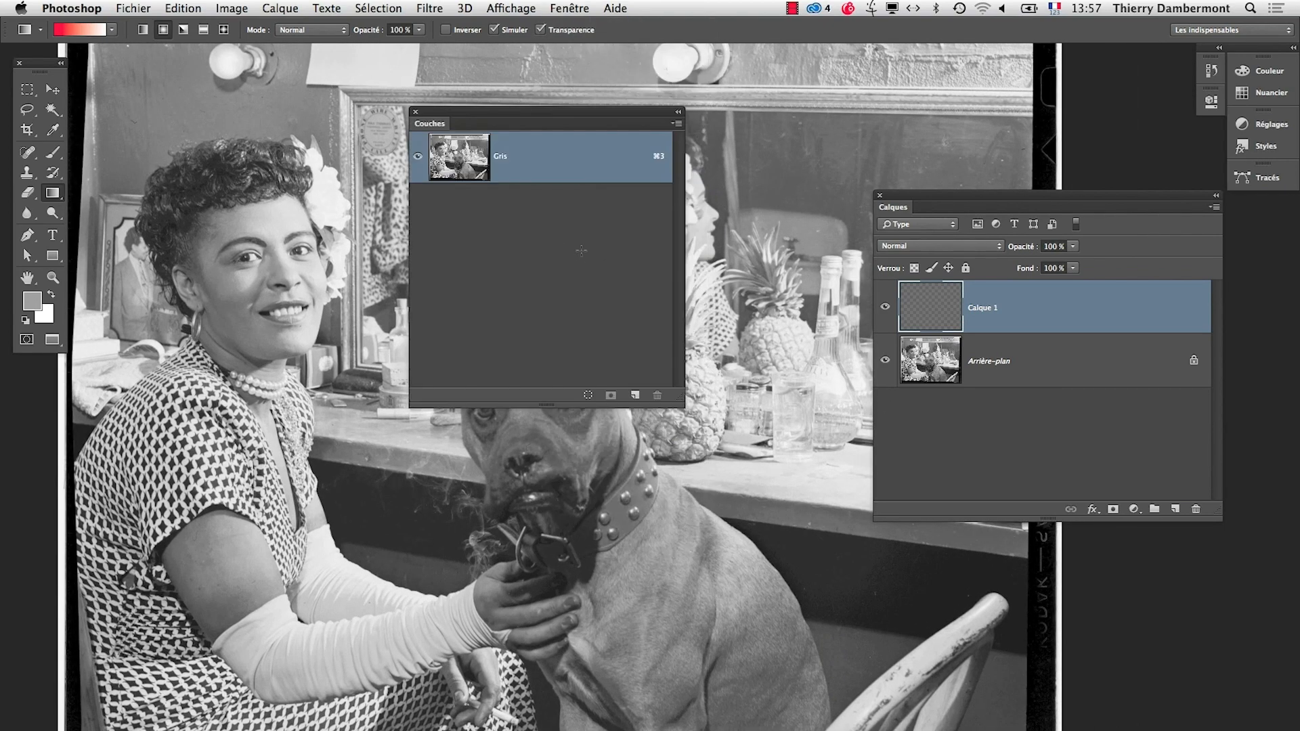
# Step: Convert the image to Couleurs RVB mode without flattening its layers, keeping the Couches panel in view
pyautogui.moveTo(679, 401); pyautogui.dragTo(726, 351)
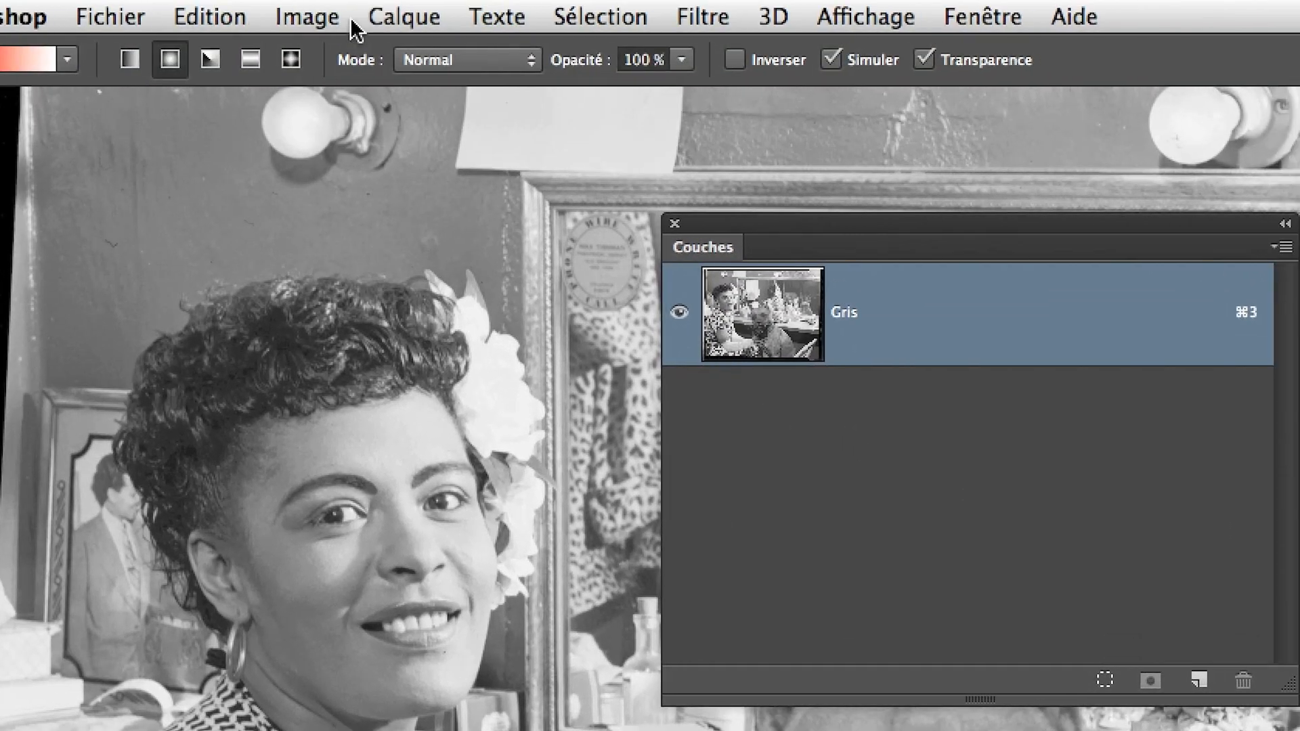
pyautogui.click(352, 1)
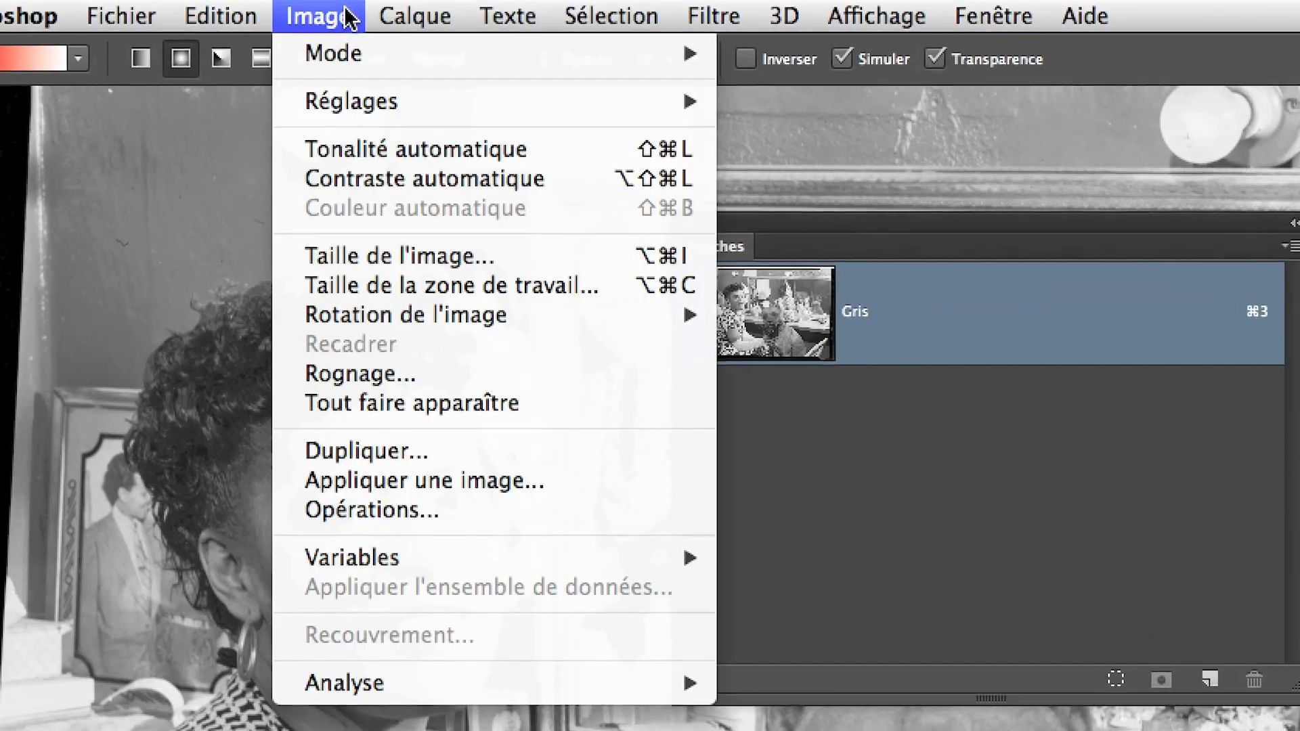
pyautogui.moveTo(366, 29)
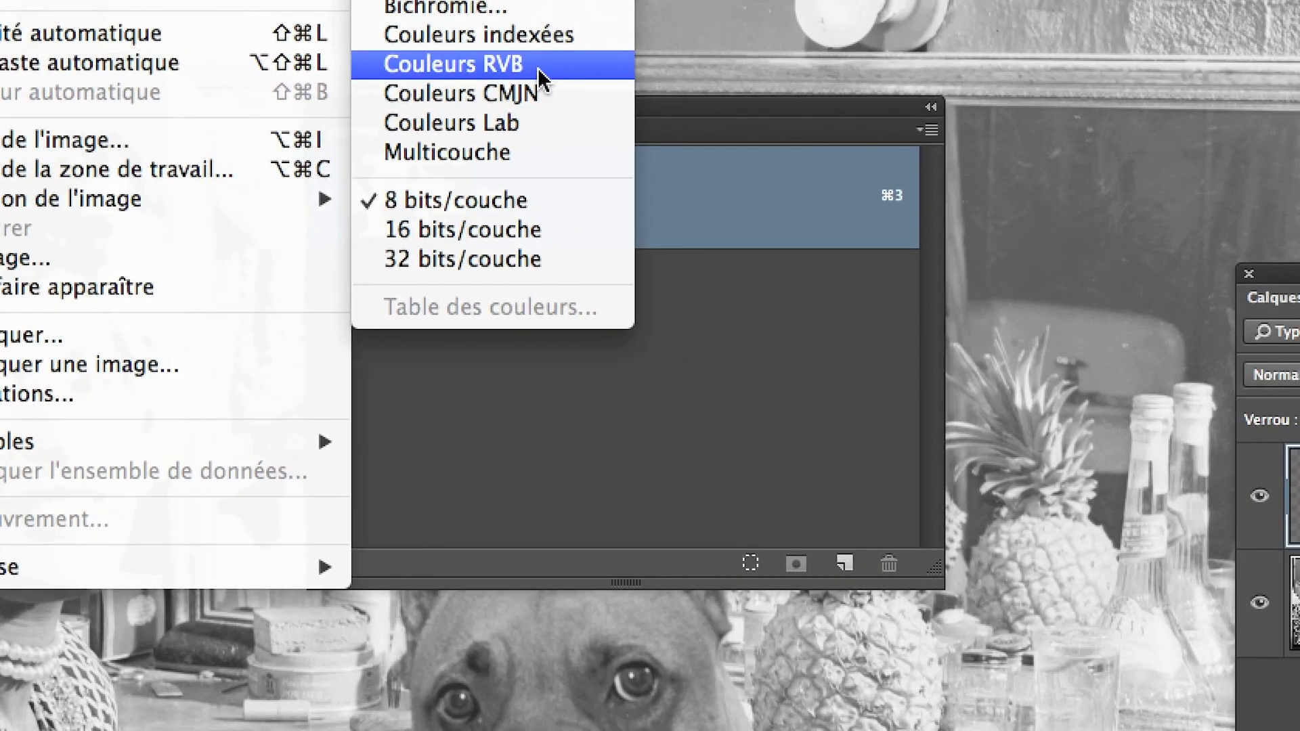
pyautogui.click(539, 67)
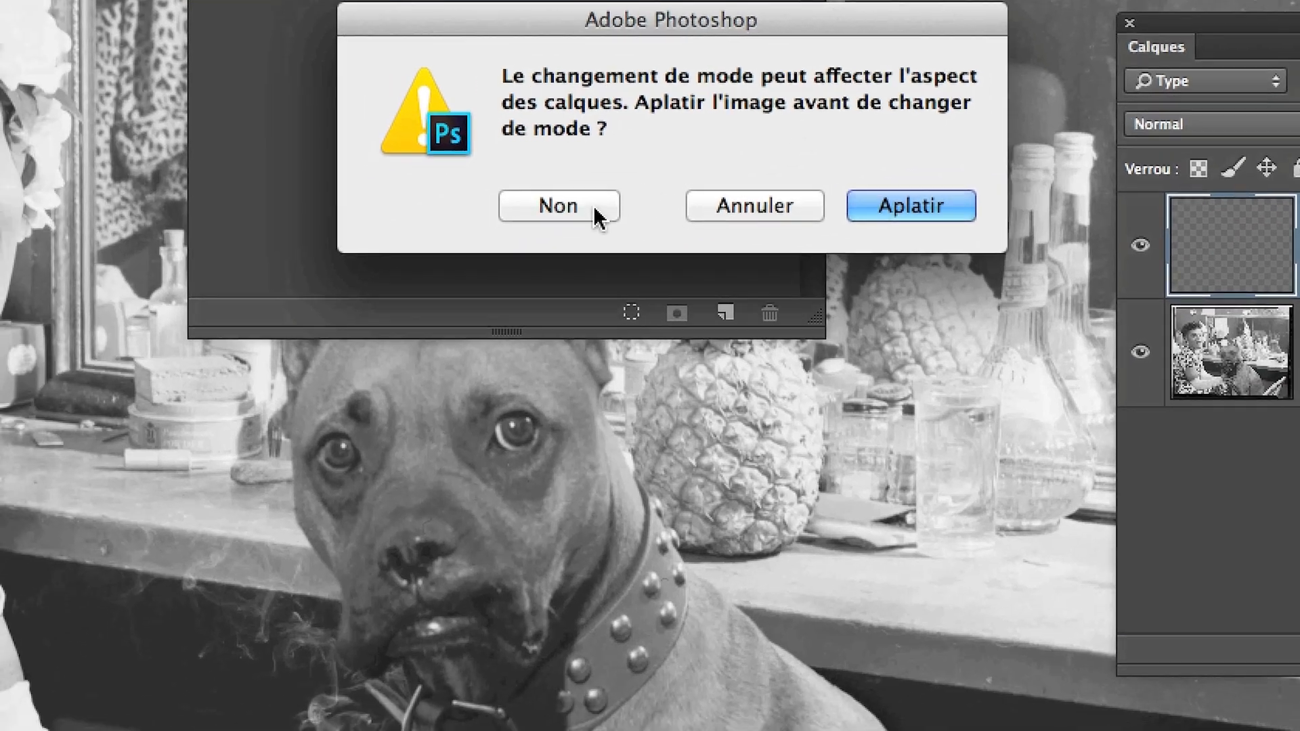
pyautogui.click(405, 262)
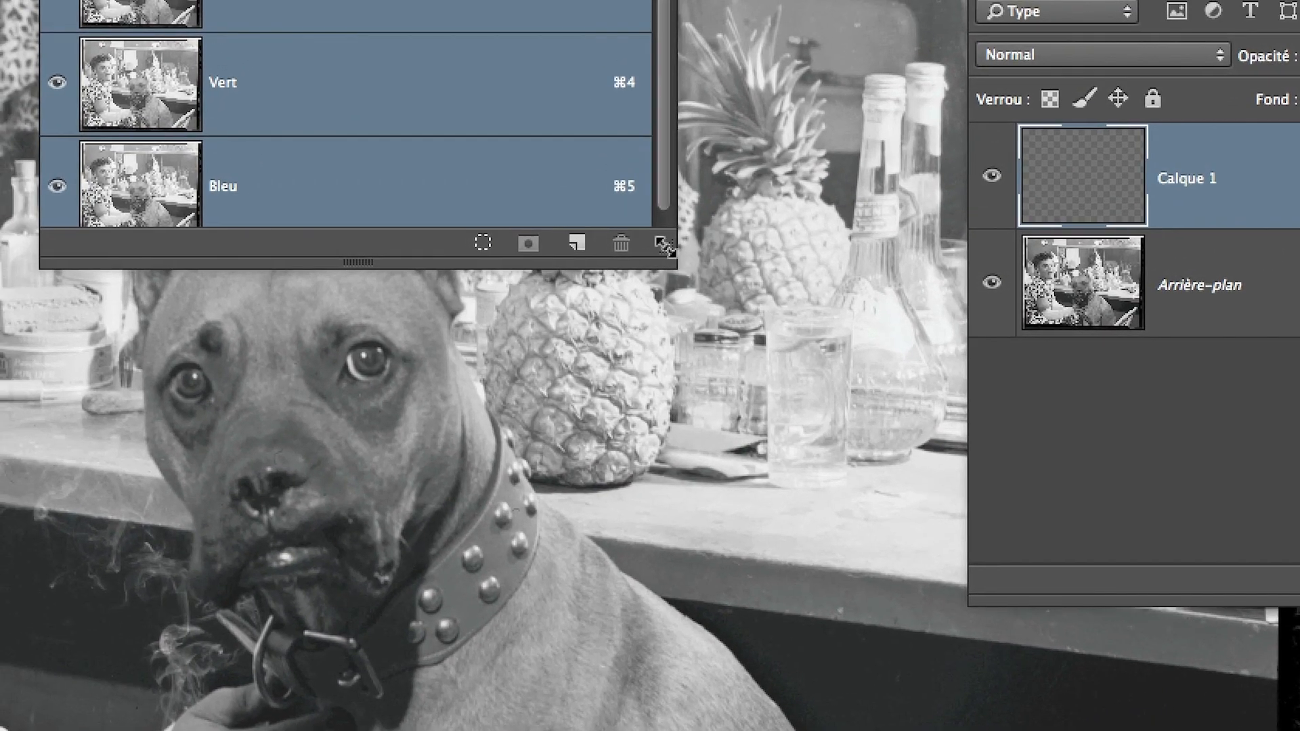
# Step: Resize the Couches panel to show all RGB channels and place it below the Calques panel
pyautogui.moveTo(732, 183); pyautogui.dragTo(733, 235)
pyautogui.moveTo(666, 266); pyautogui.dragTo(667, 279)
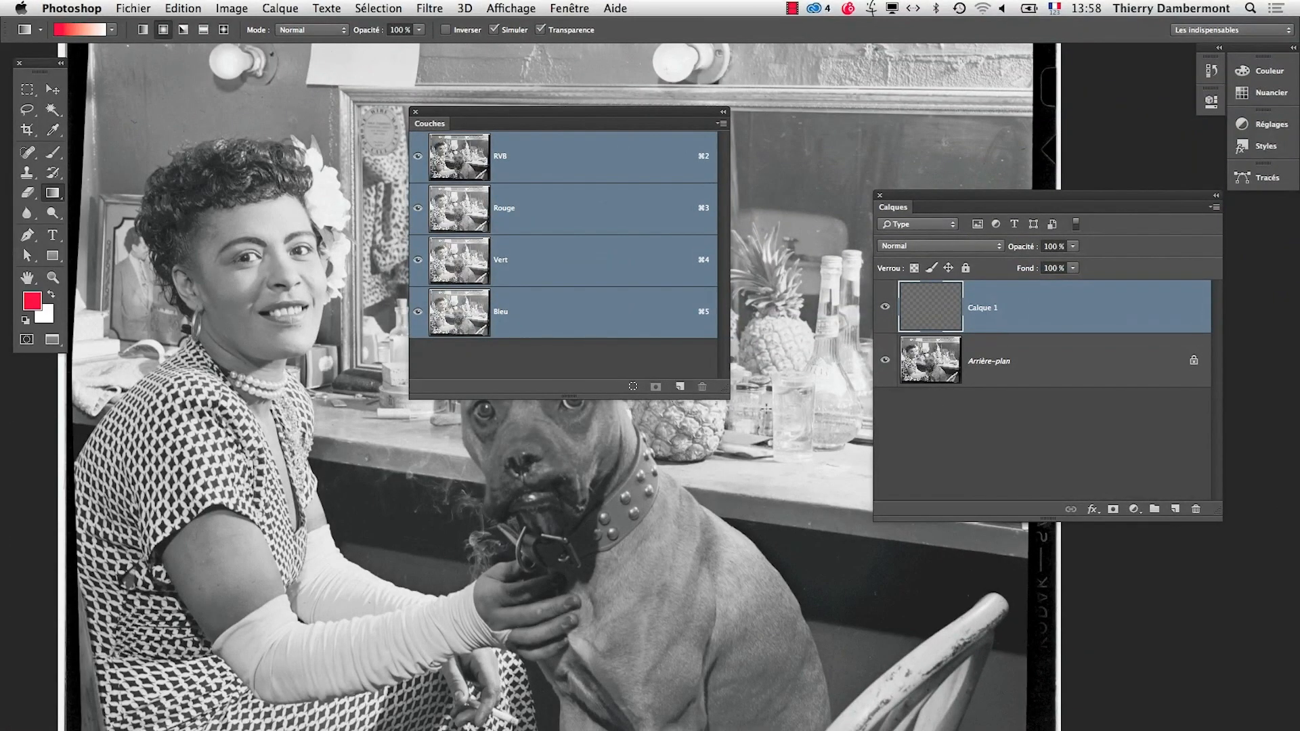
pyautogui.moveTo(721, 390); pyautogui.dragTo(682, 415)
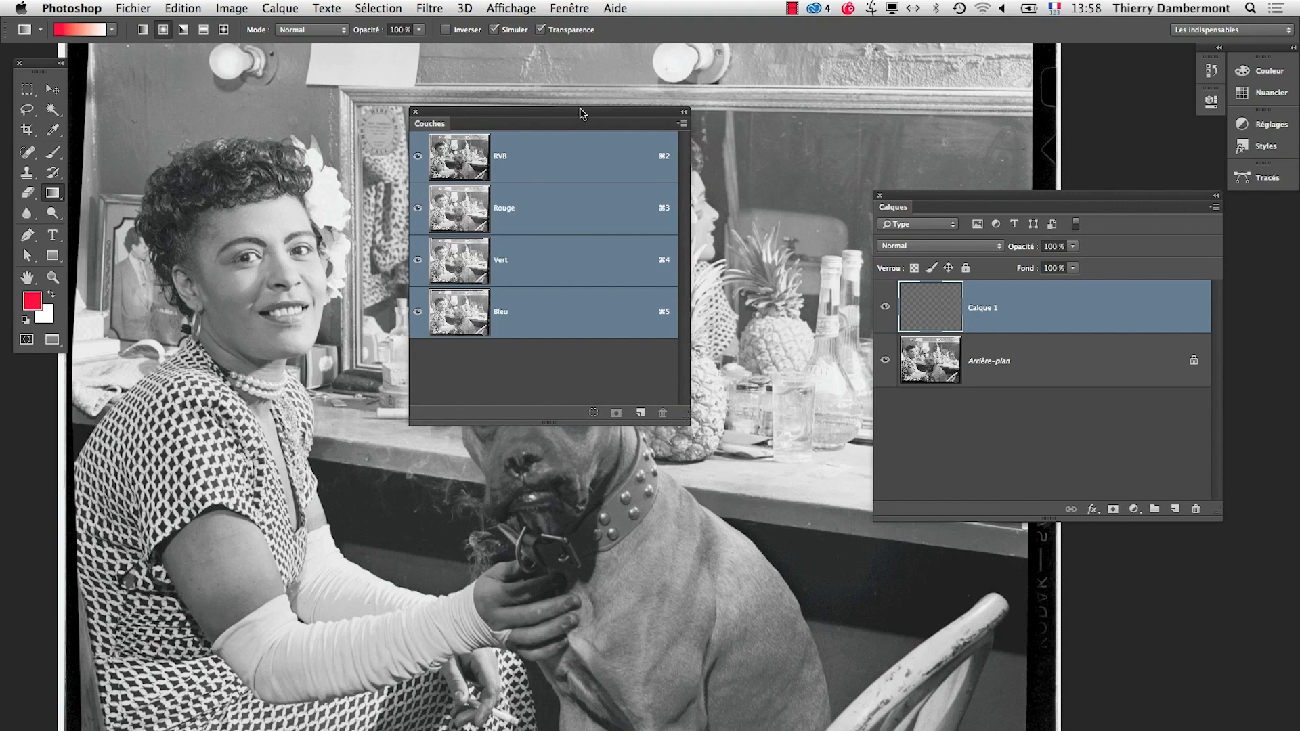
pyautogui.moveTo(580, 107); pyautogui.dragTo(1093, 581)
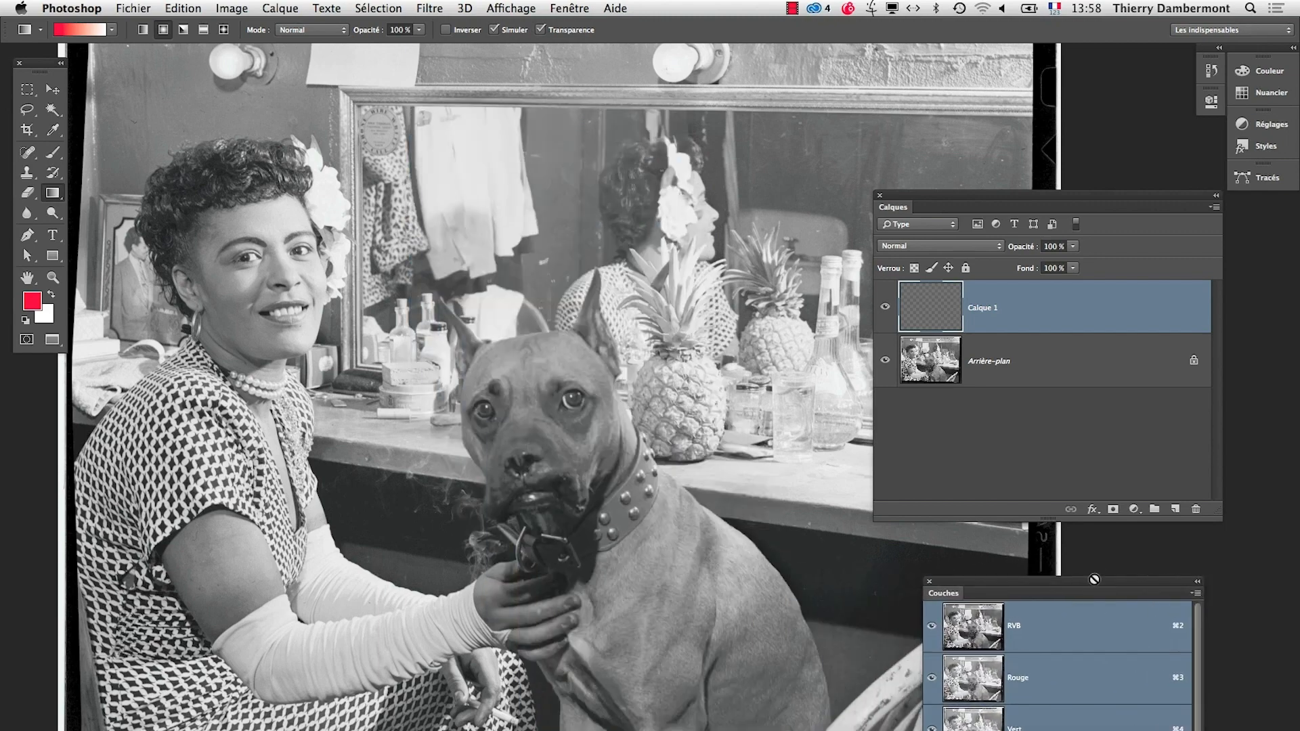
# Step: Select the Arrière-plan layer, and make the empty layer Calque 1 active again
pyautogui.click(1009, 379)
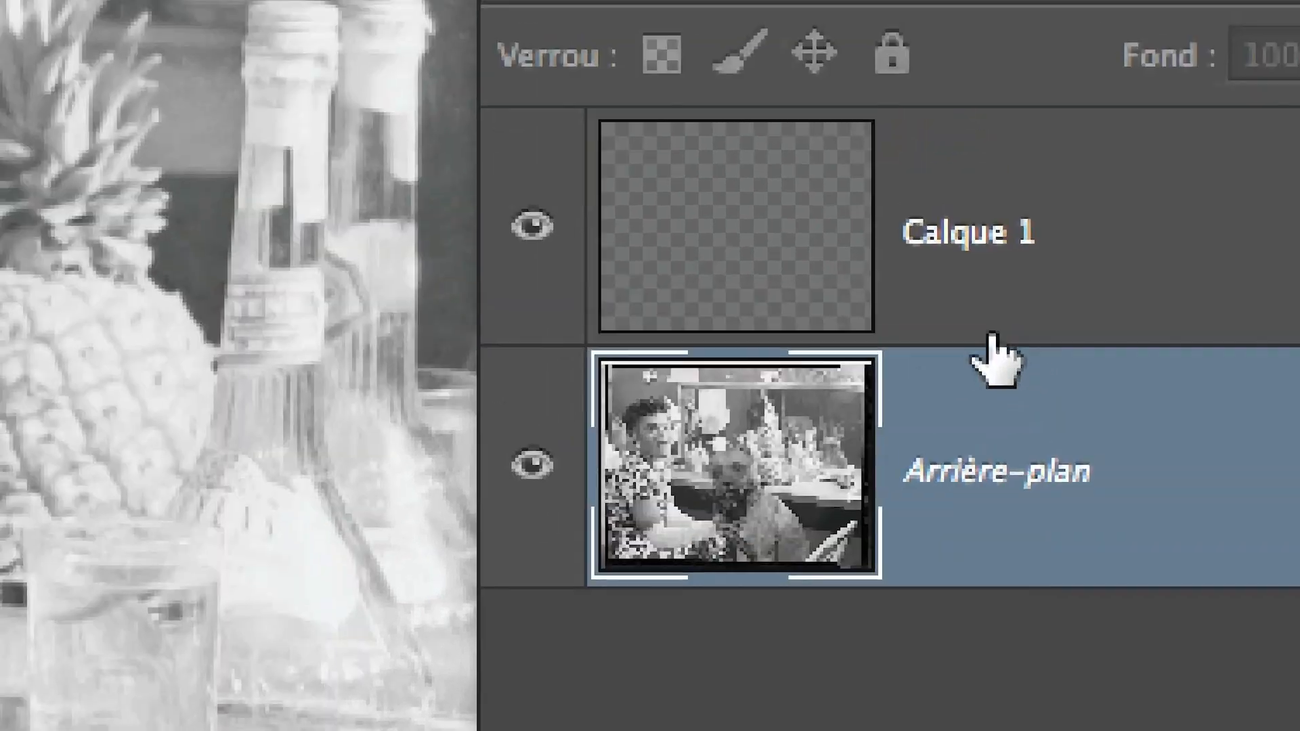
pyautogui.click(927, 162)
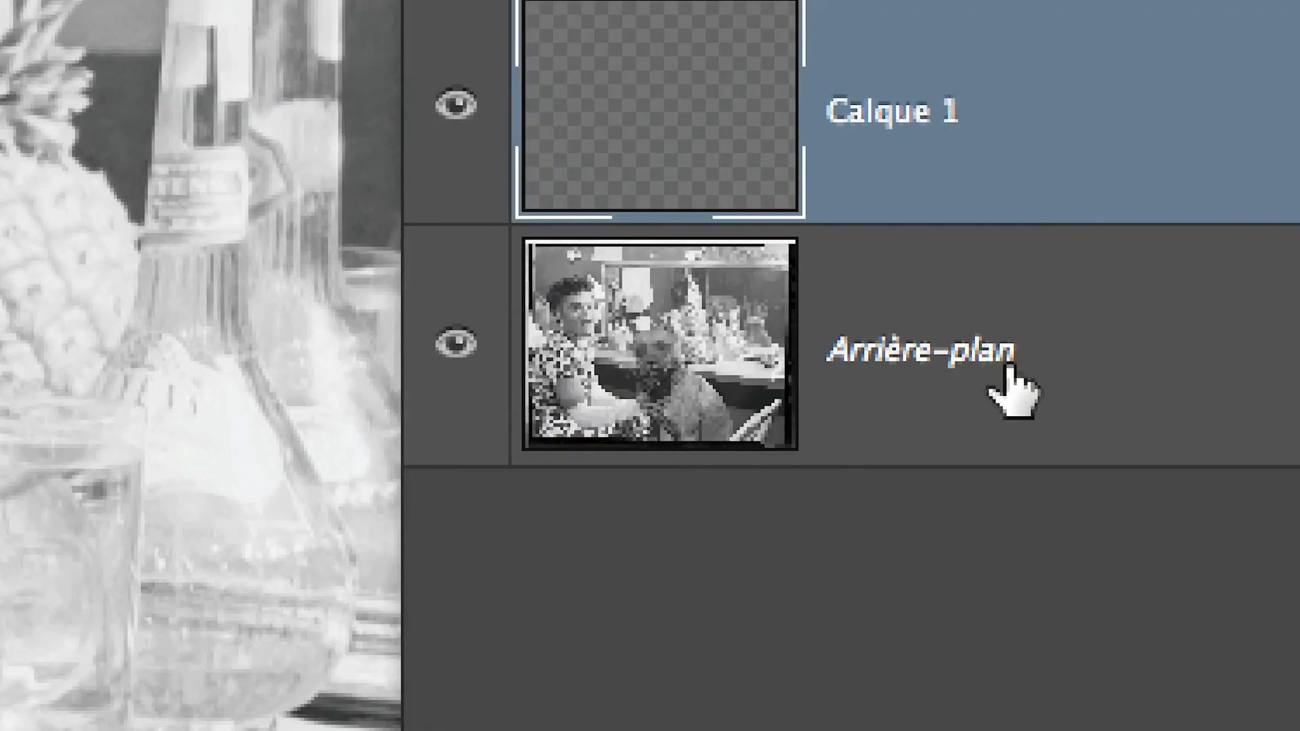
# Step: Add a Niveaux adjustment layer named Niveaux 1 directly above the Arrière-plan layer, keeping the default options
pyautogui.click(1248, 573)
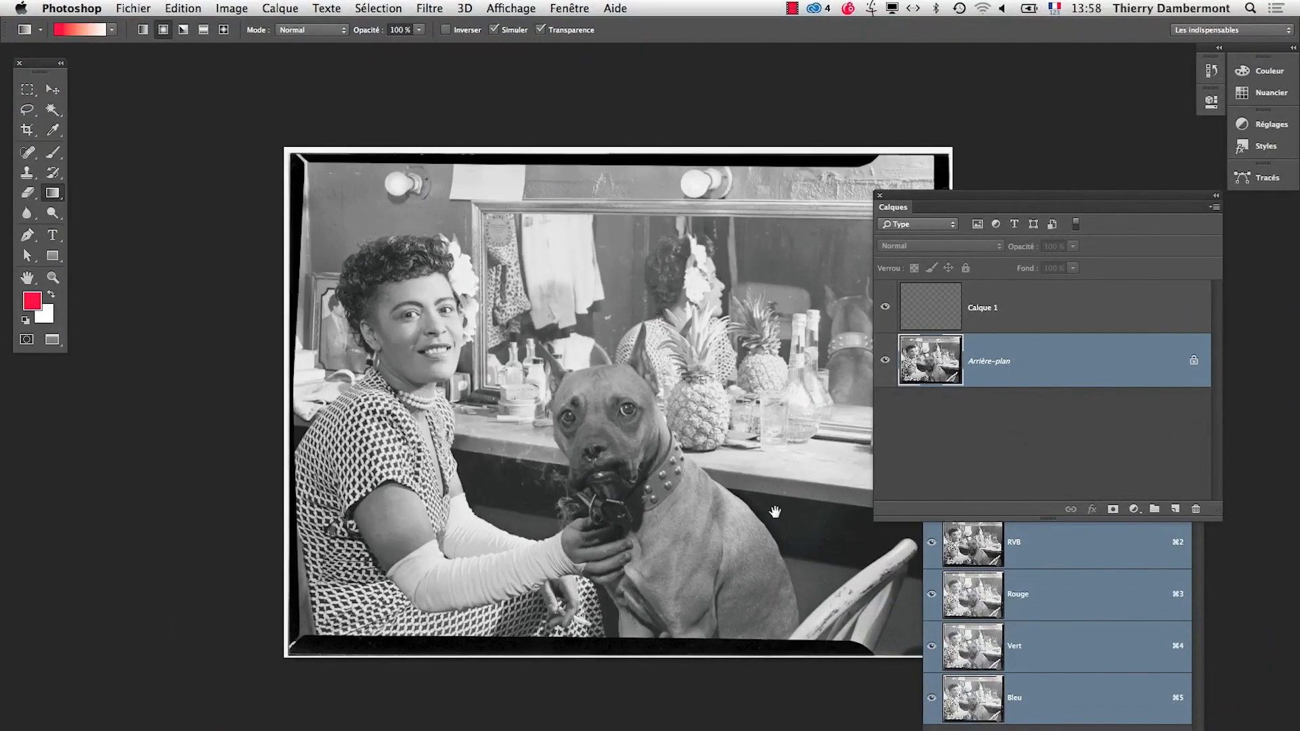
pyautogui.moveTo(775, 513); pyautogui.dragTo(607, 473)
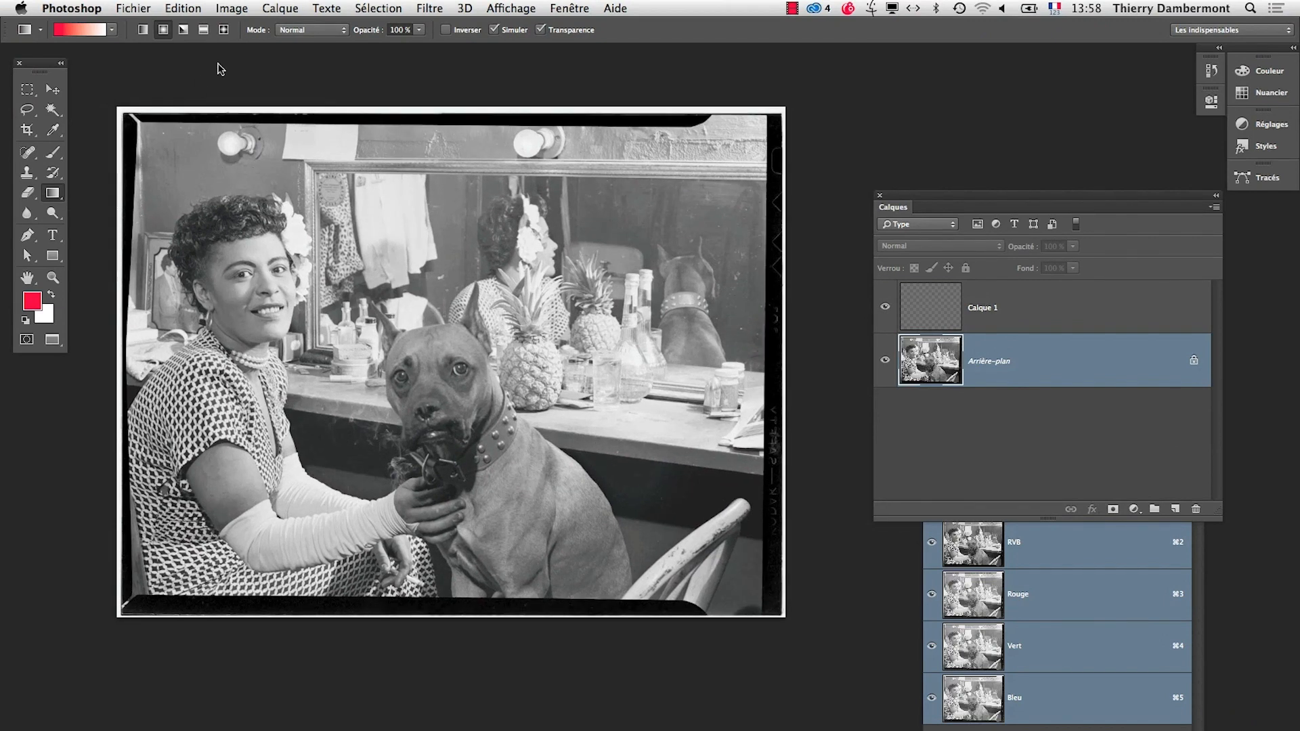
pyautogui.click(274, 7)
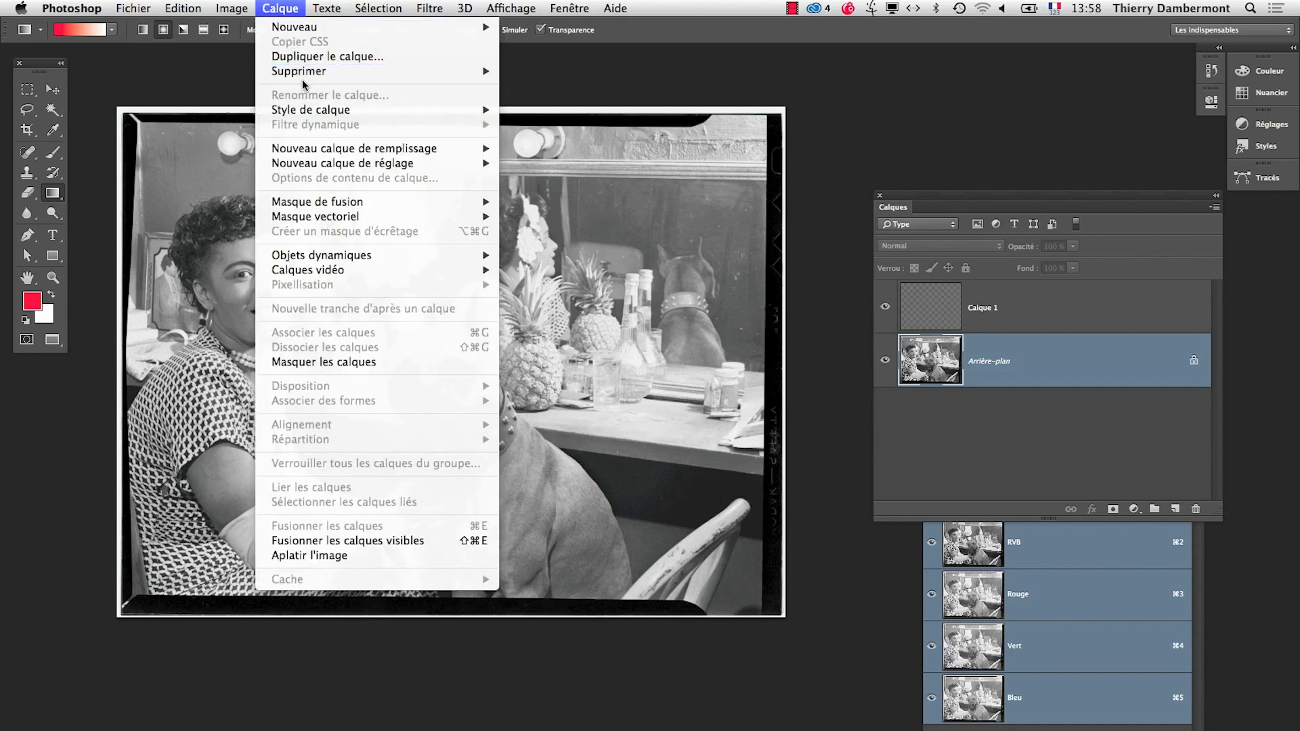
pyautogui.moveTo(440, 168)
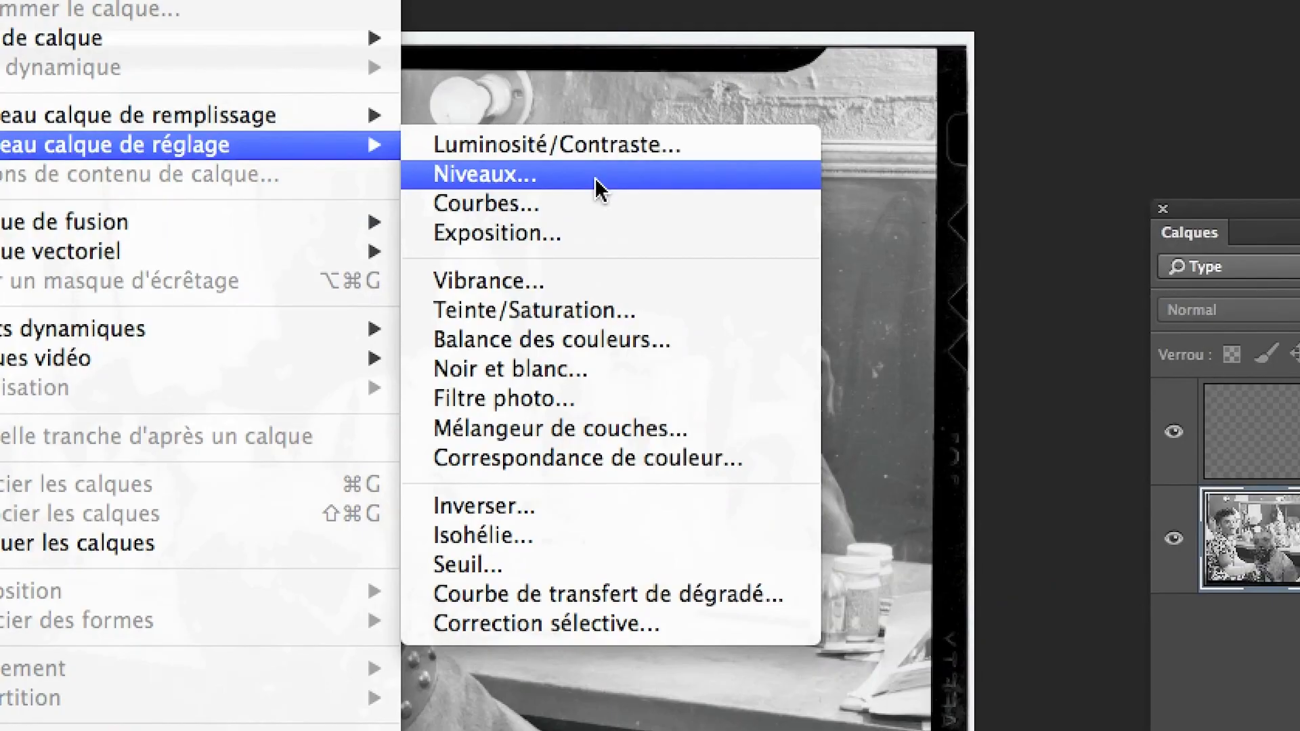
pyautogui.click(599, 174)
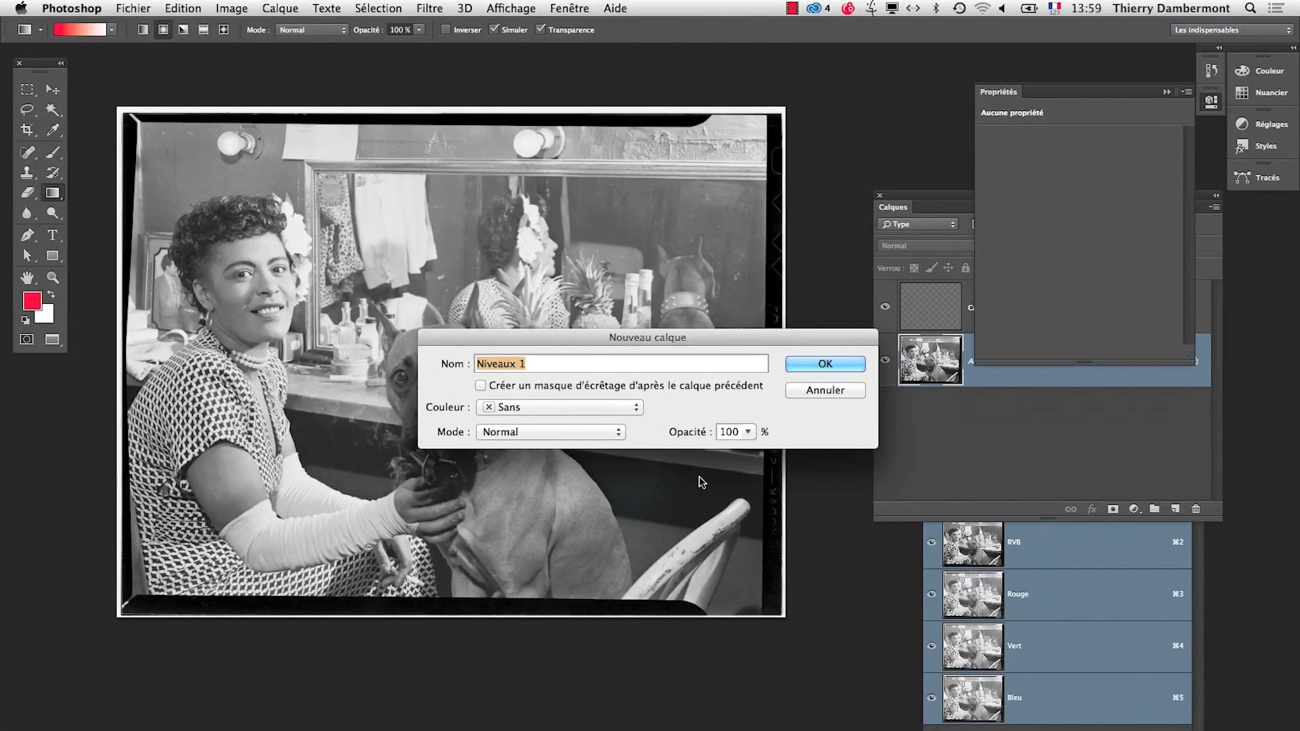
pyautogui.press('Return')
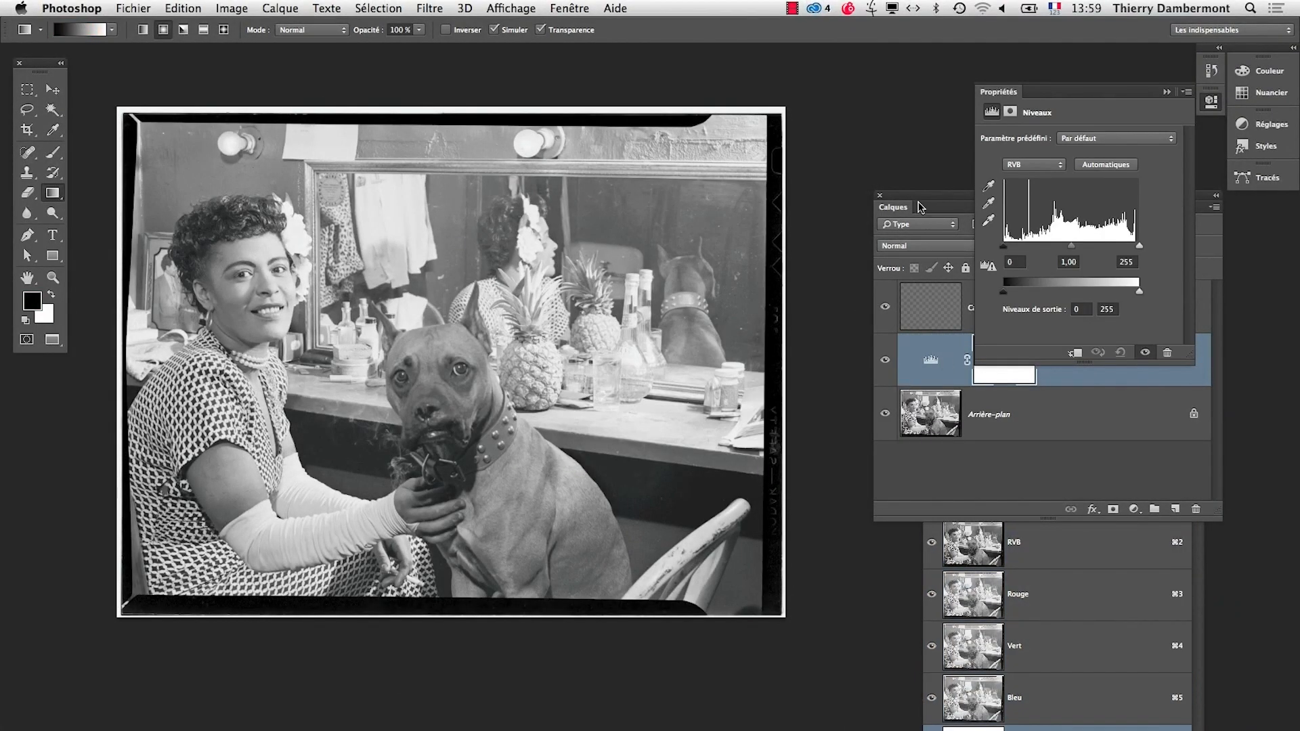
# Step: Separate the Calques panel from the Propriétés panel, and float the Propriétés panel beside the photo with its Niveaux settings unobstructed
pyautogui.moveTo(919, 207); pyautogui.dragTo(630, 259)
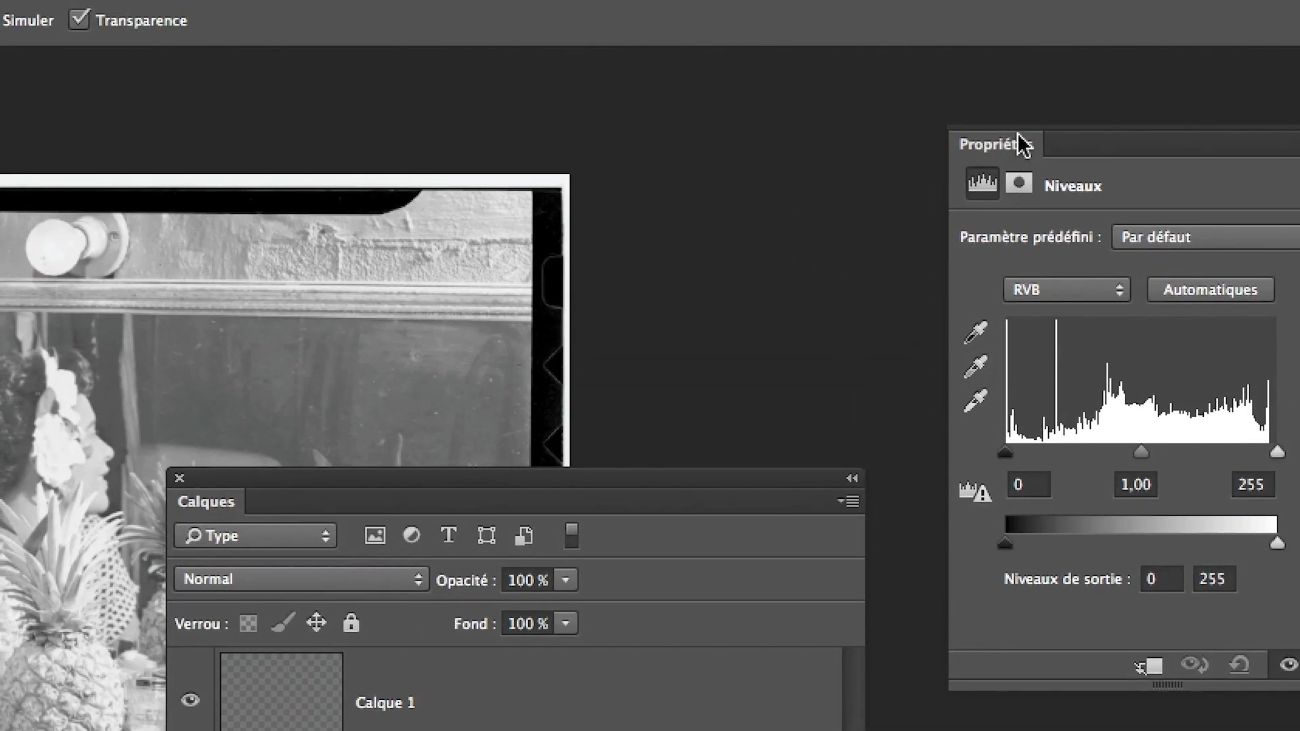
pyautogui.moveTo(1018, 135); pyautogui.dragTo(647, 120)
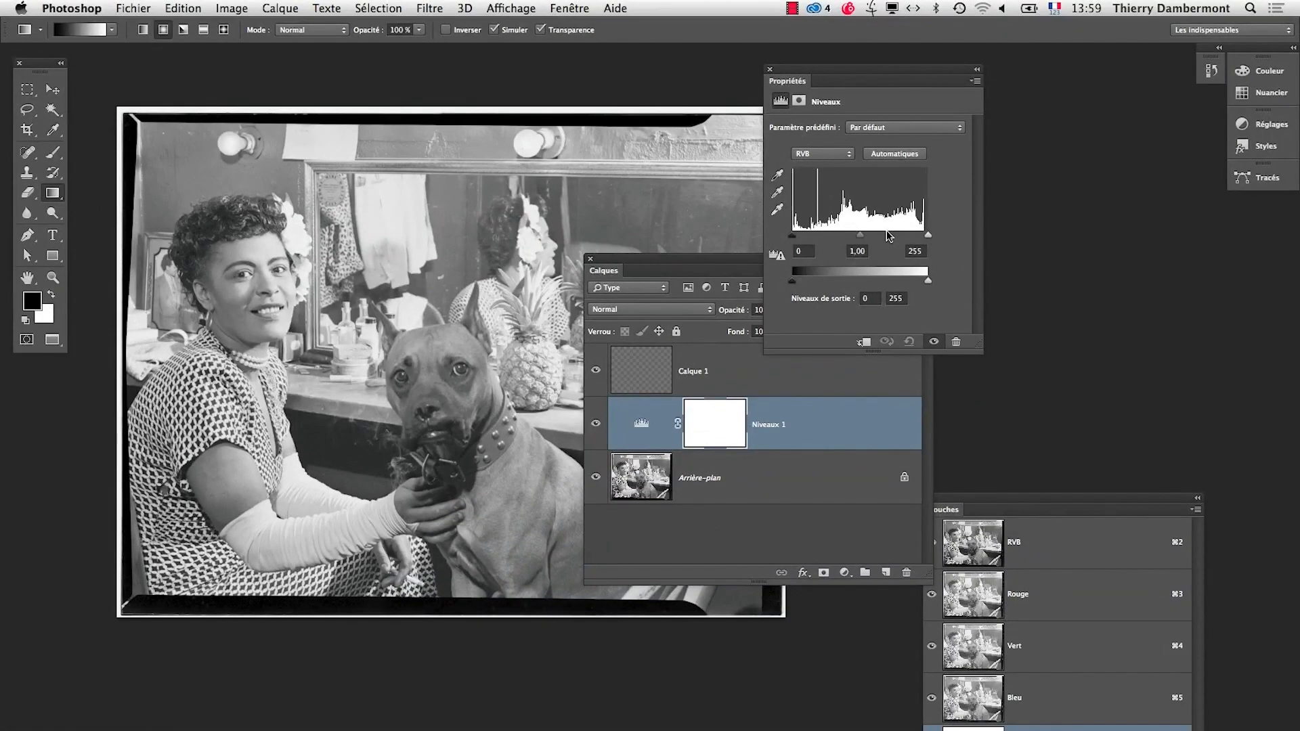
pyautogui.moveTo(826, 72); pyautogui.dragTo(1006, 61)
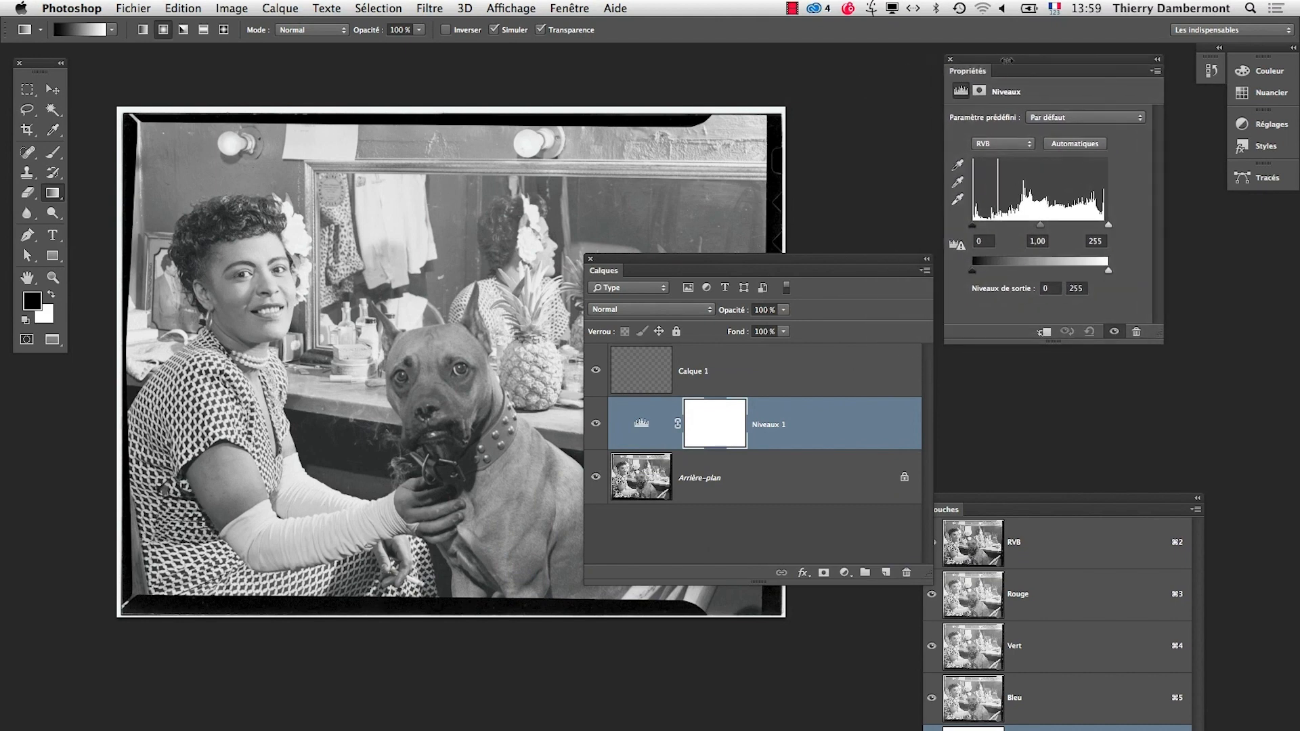
# Step: Collapse the Calques panel and park it below the photo, and move the toolbox closer to the image
pyautogui.moveTo(930, 585); pyautogui.dragTo(819, 600)
pyautogui.moveTo(650, 258); pyautogui.dragTo(533, 654)
pyautogui.moveTo(474, 509); pyautogui.dragTo(640, 438)
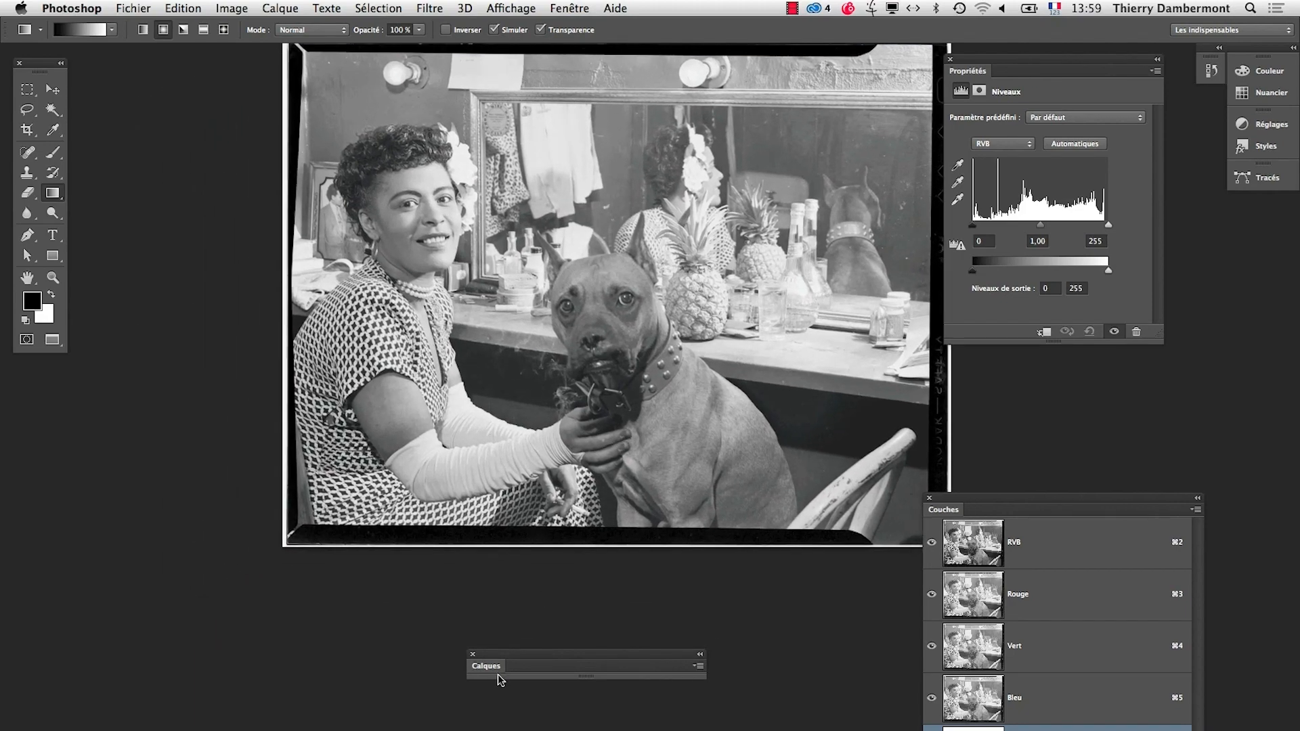
pyautogui.moveTo(501, 660); pyautogui.dragTo(282, 690)
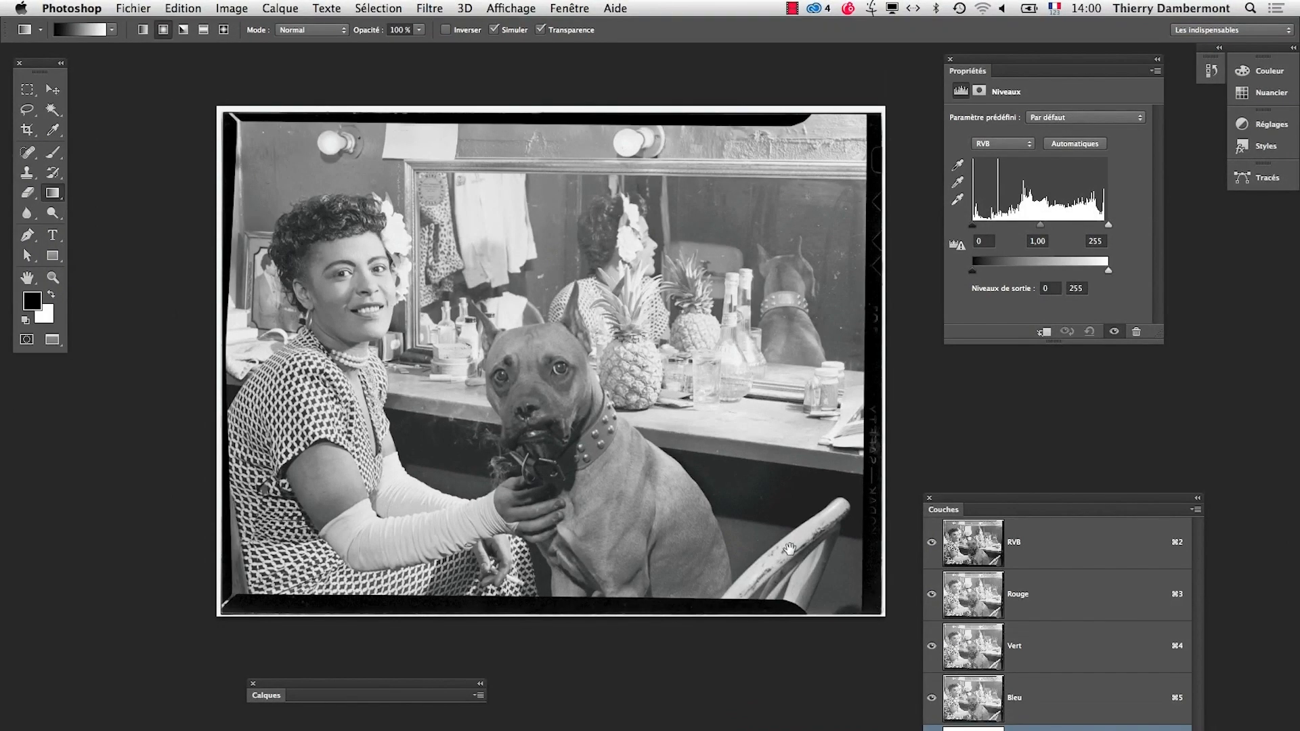
pyautogui.moveTo(789, 549); pyautogui.dragTo(706, 518)
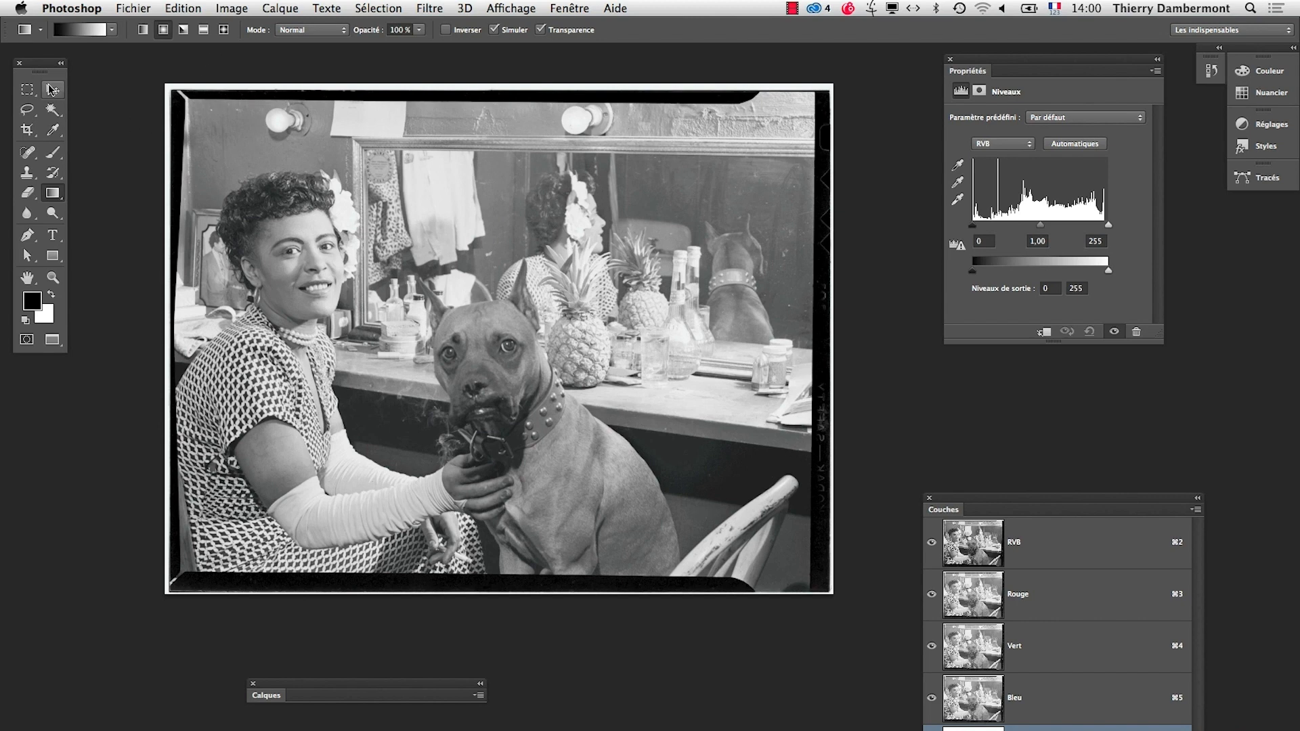
pyautogui.moveTo(40, 68); pyautogui.dragTo(72, 98)
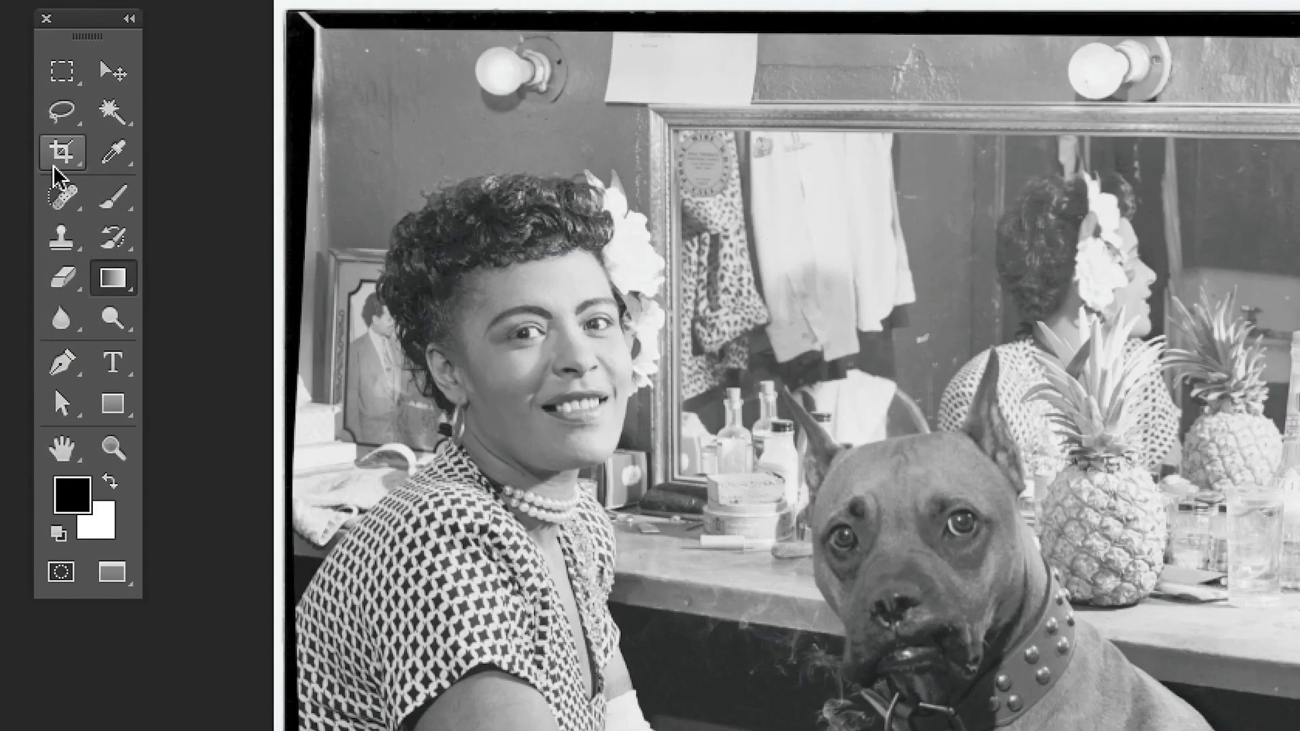
# Step: Crop the photo inside its black film border with the Supprimer les pixels rognés option turned off
pyautogui.click(54, 166)
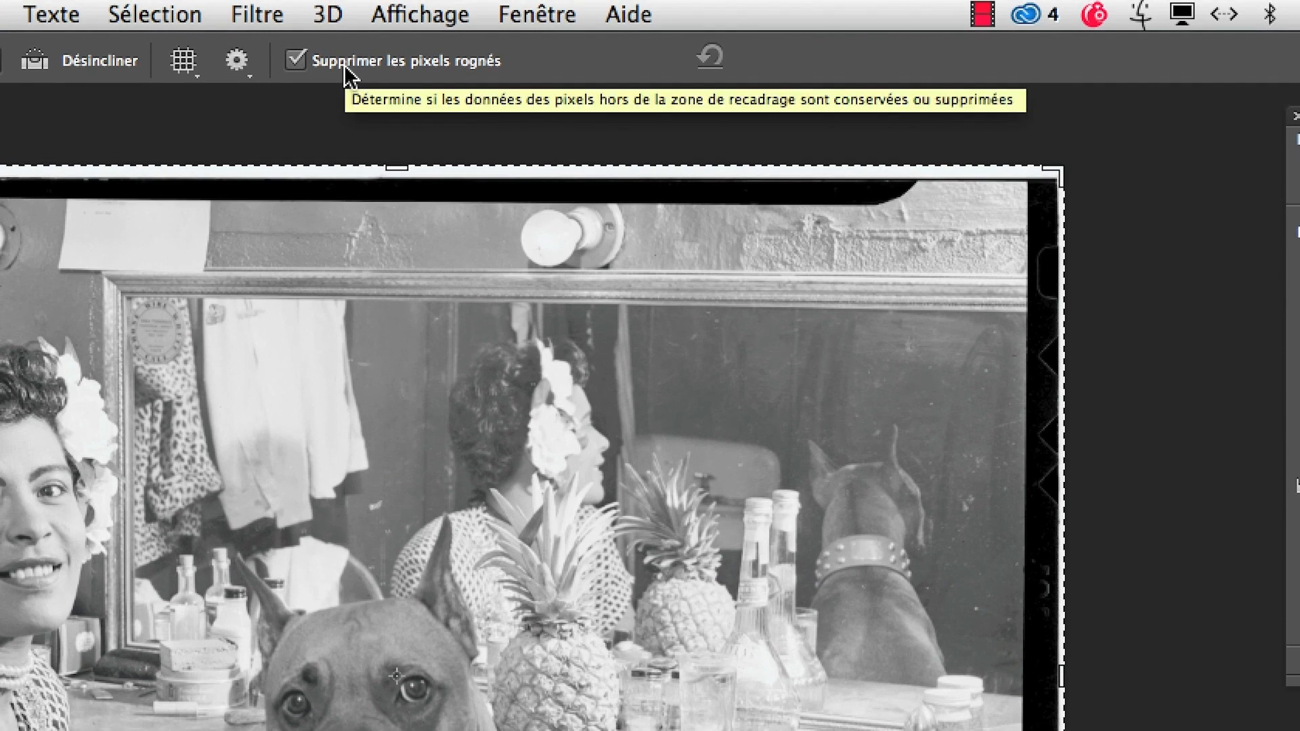
pyautogui.click(344, 64)
pyautogui.click(347, 62)
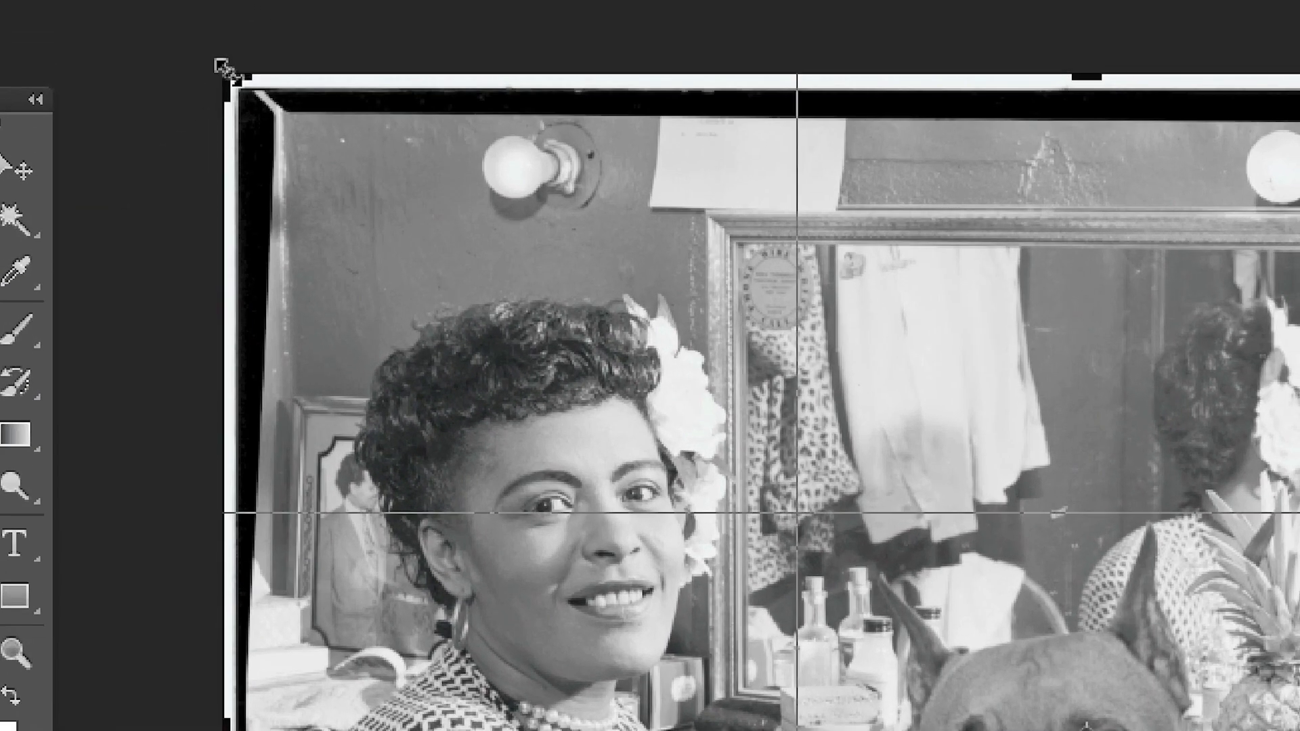
pyautogui.moveTo(224, 68); pyautogui.dragTo(241, 87)
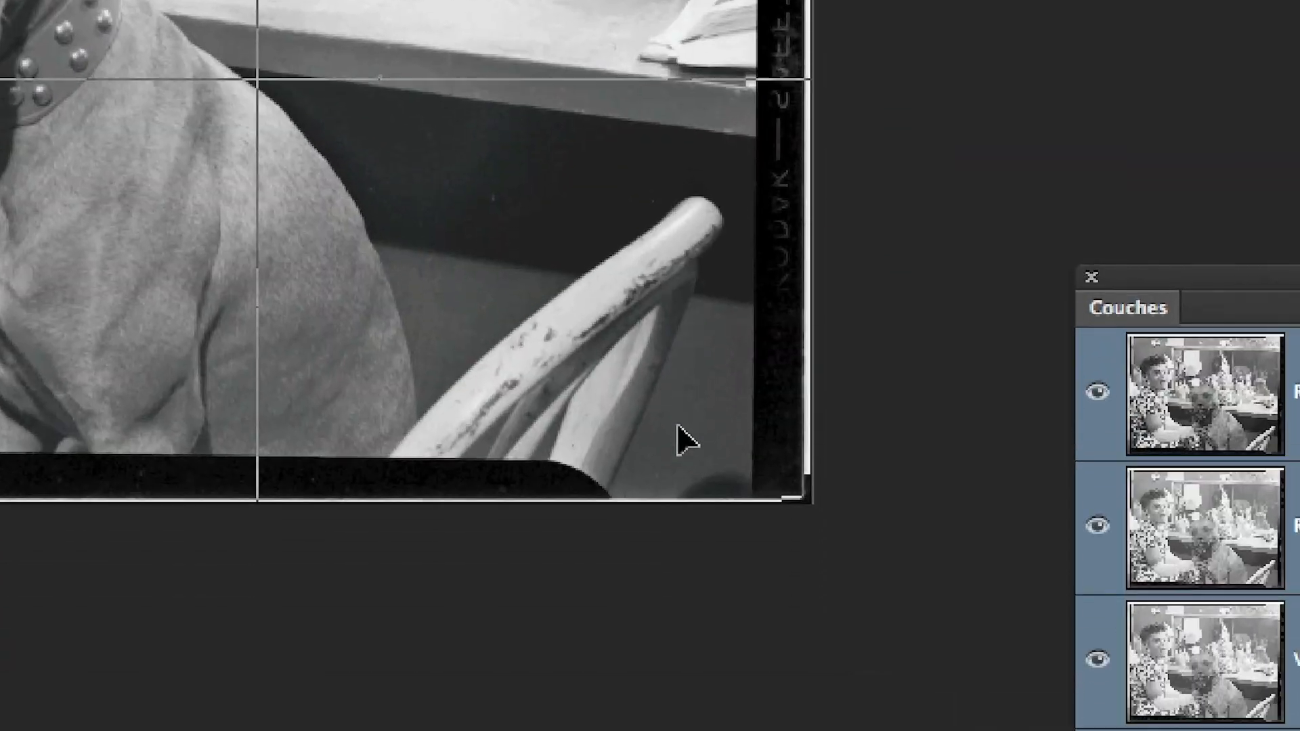
pyautogui.moveTo(811, 500); pyautogui.dragTo(791, 484)
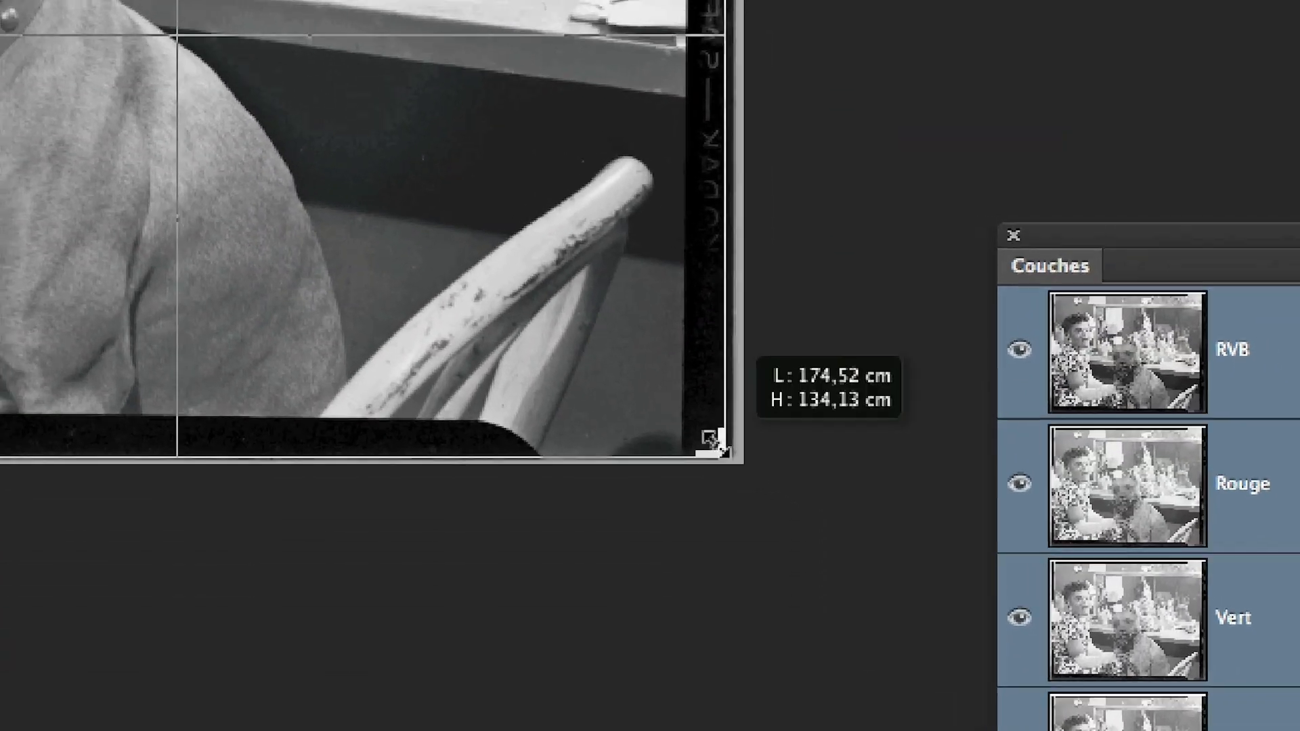
pyautogui.moveTo(711, 440); pyautogui.dragTo(709, 435)
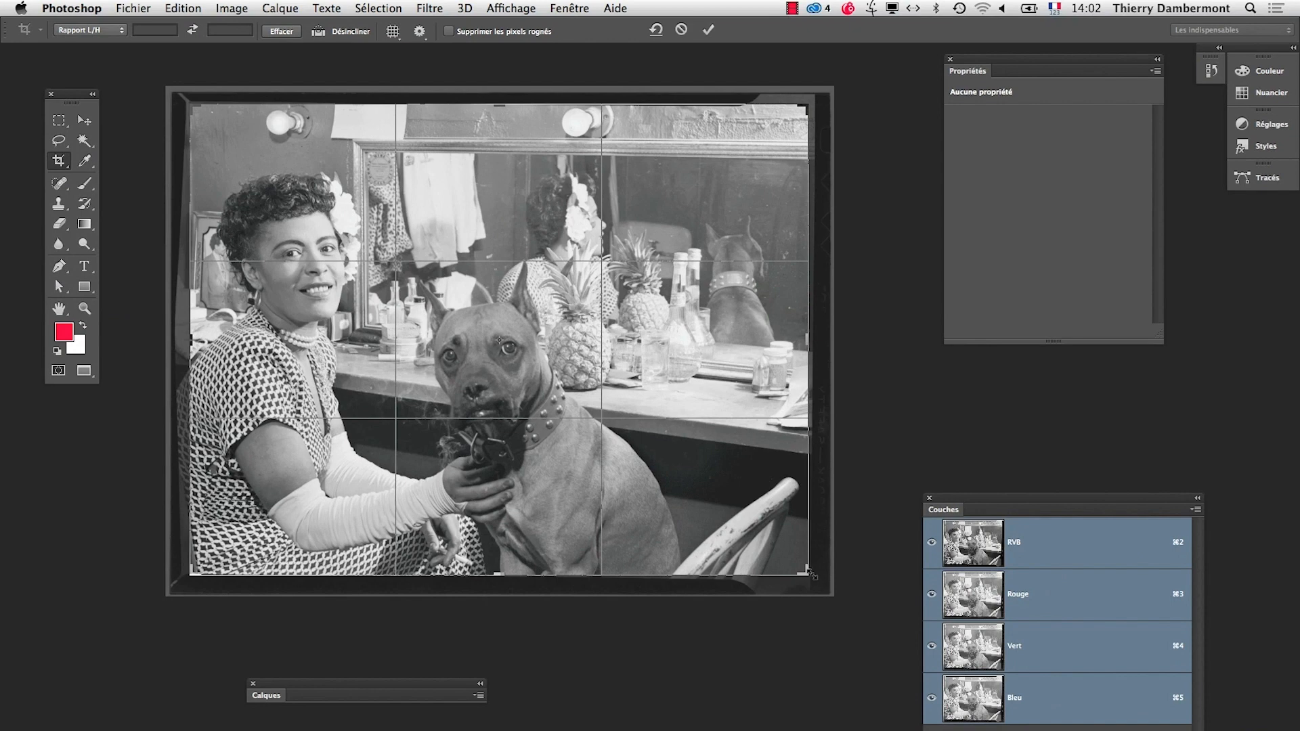
pyautogui.moveTo(810, 574); pyautogui.dragTo(803, 574)
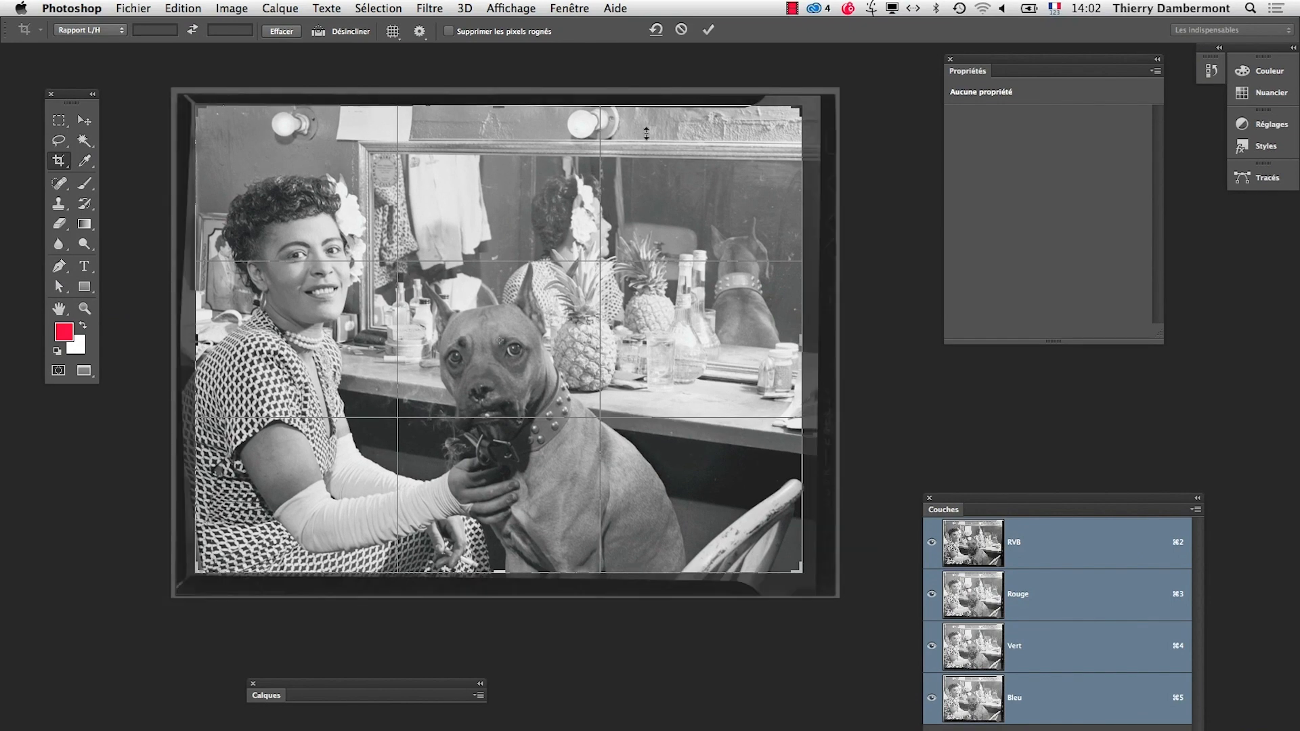
pyautogui.click(708, 29)
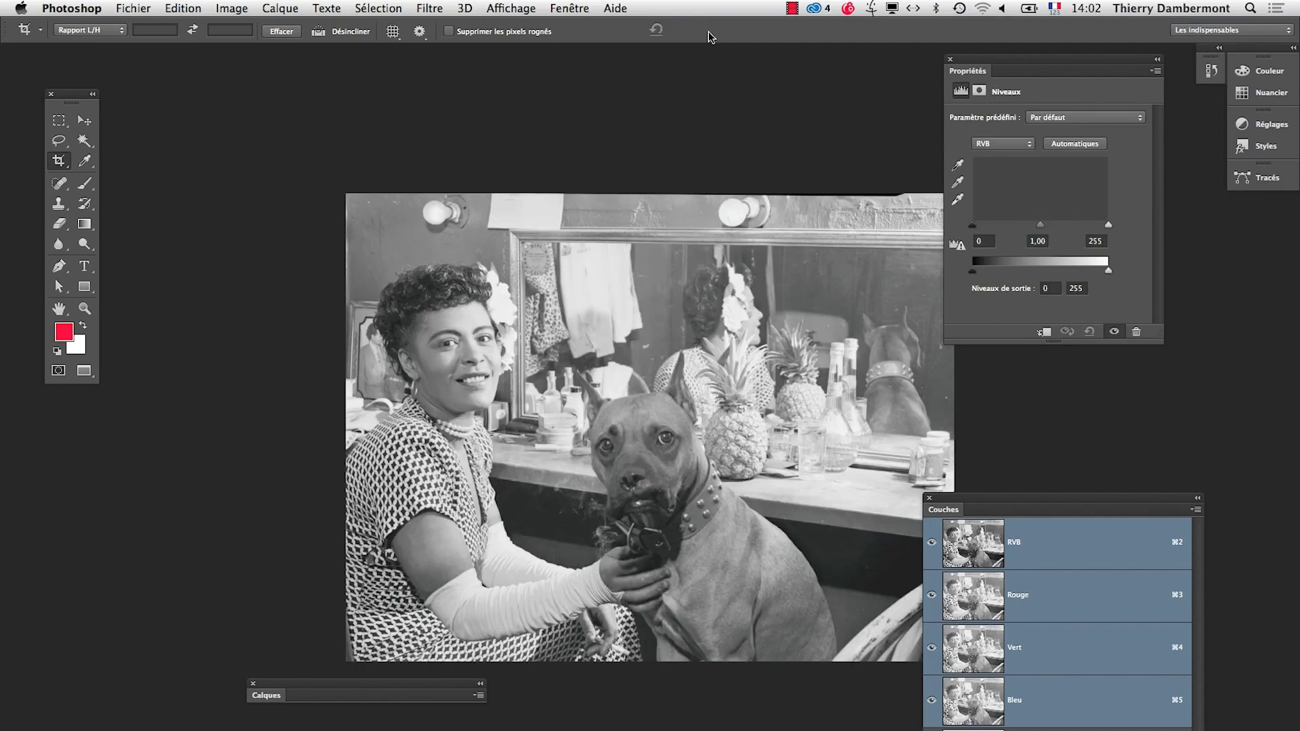
# Step: Crop the photo slightly tighter along its upper edge to exclude the remaining sliver of black border
pyautogui.moveTo(641, 329); pyautogui.dragTo(499, 262)
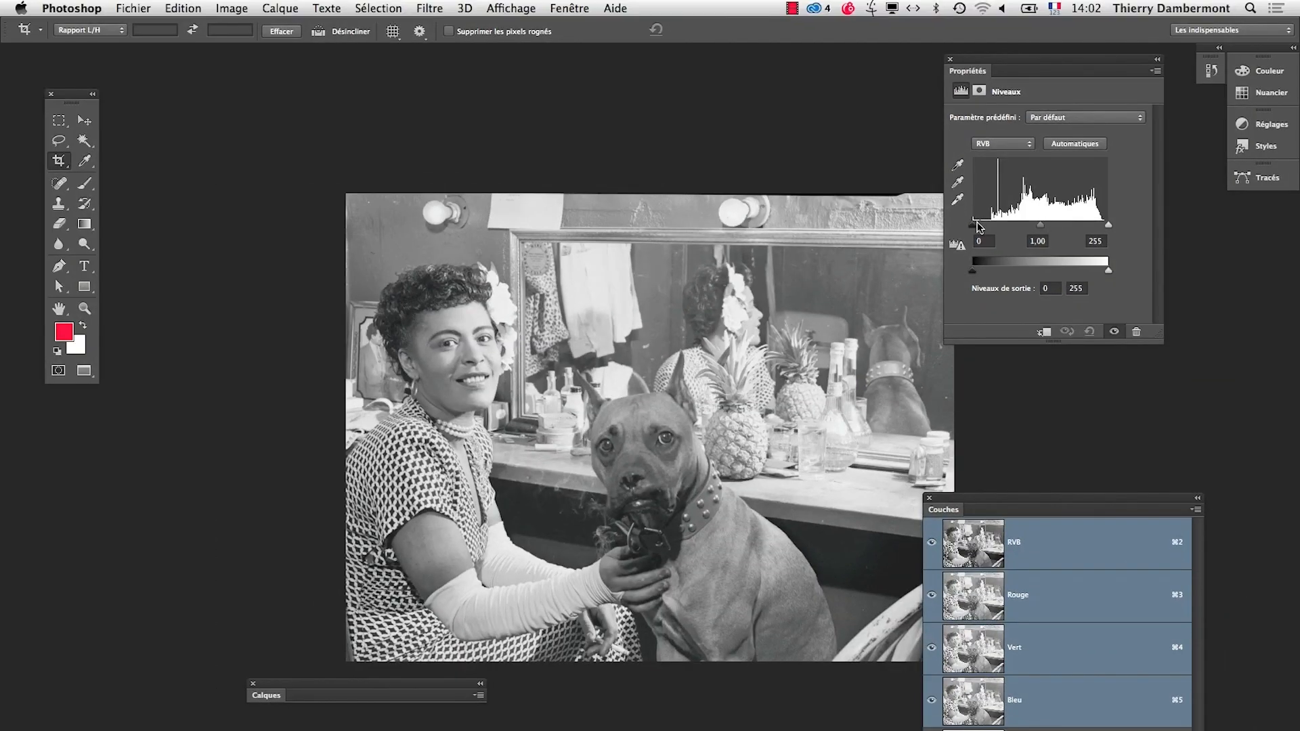
pyautogui.click(60, 162)
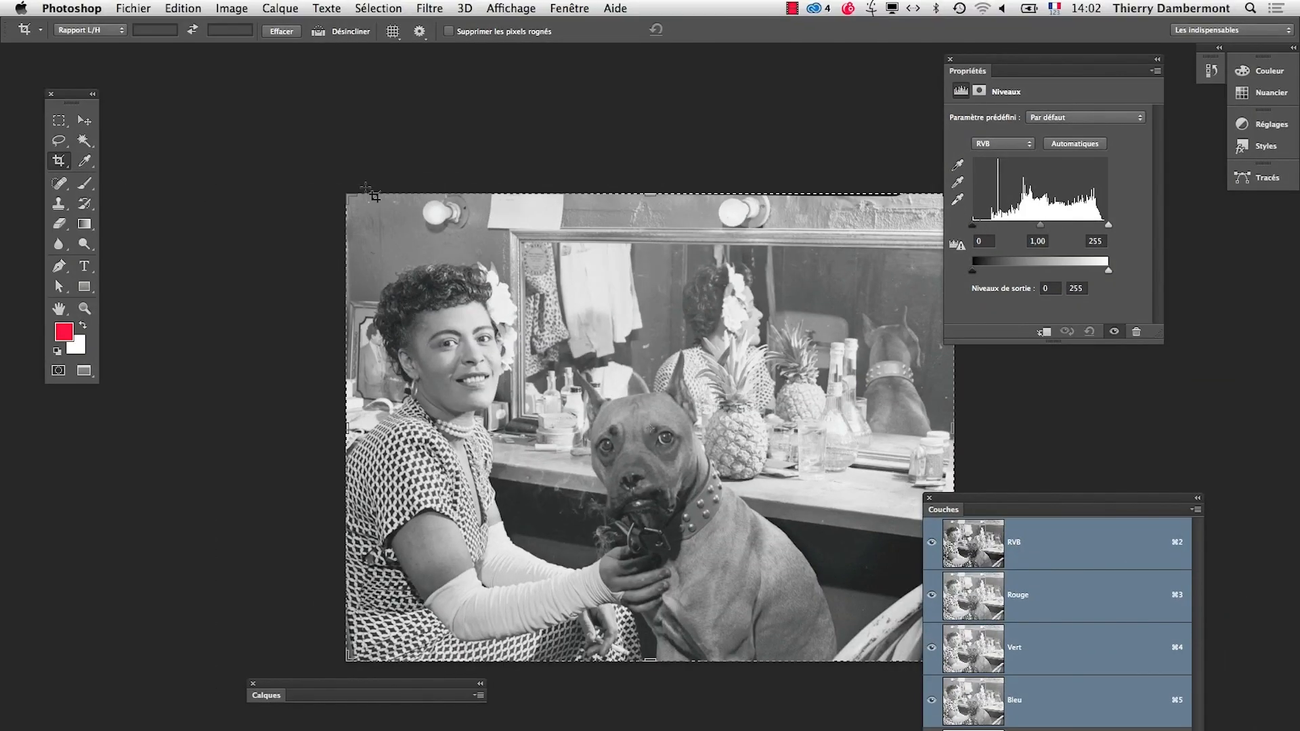
pyautogui.moveTo(632, 218); pyautogui.dragTo(533, 209)
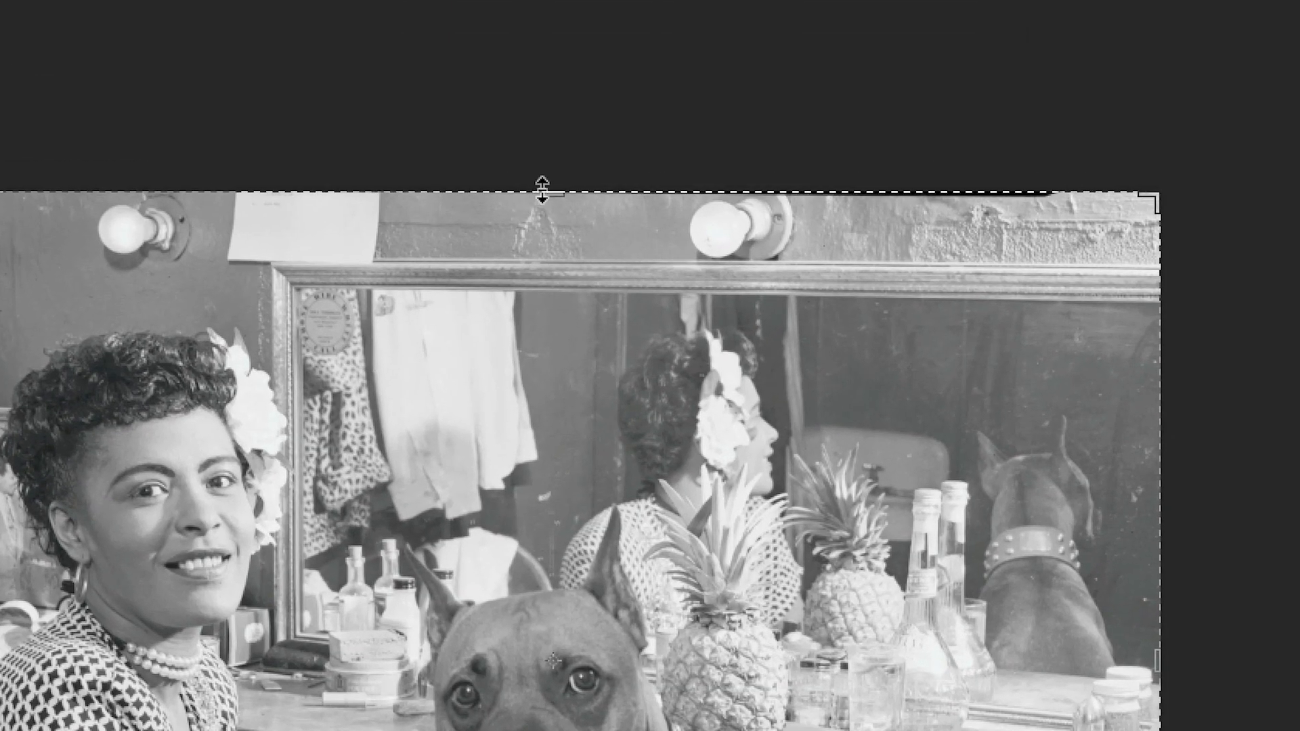
pyautogui.moveTo(585, 162); pyautogui.dragTo(552, 187)
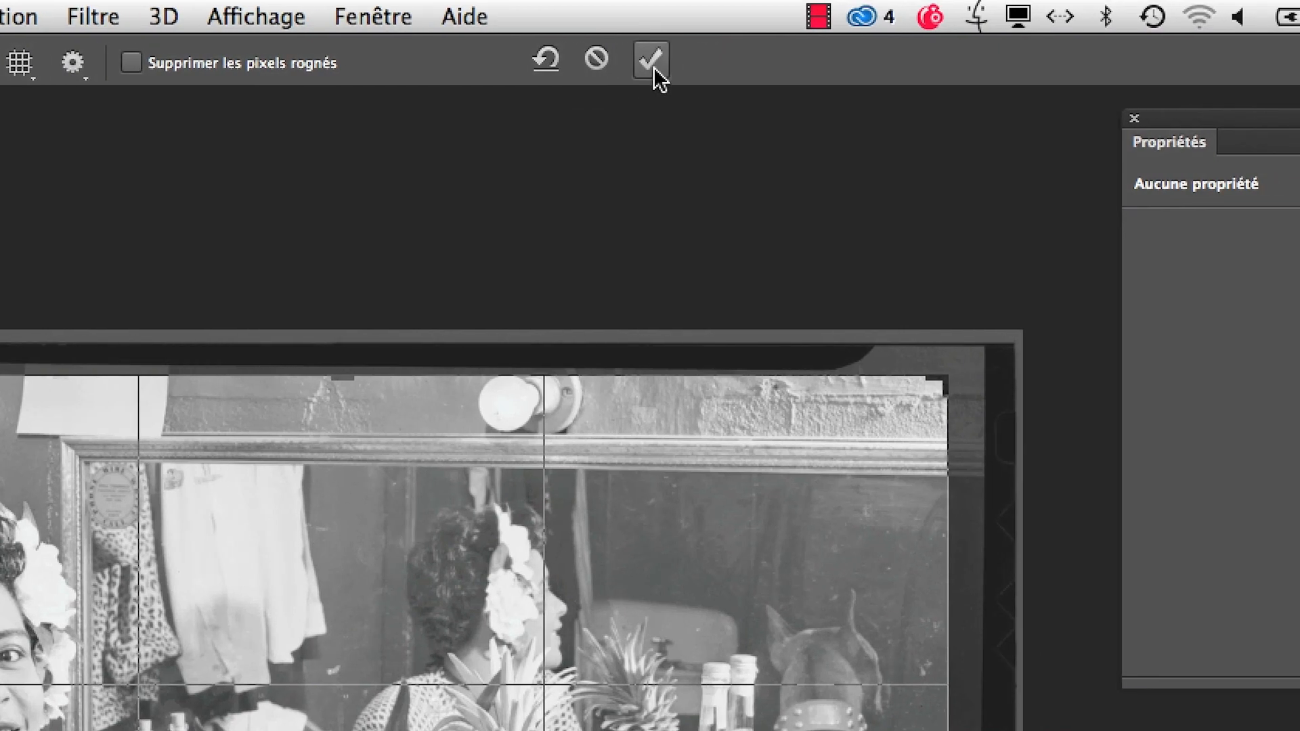
pyautogui.click(653, 61)
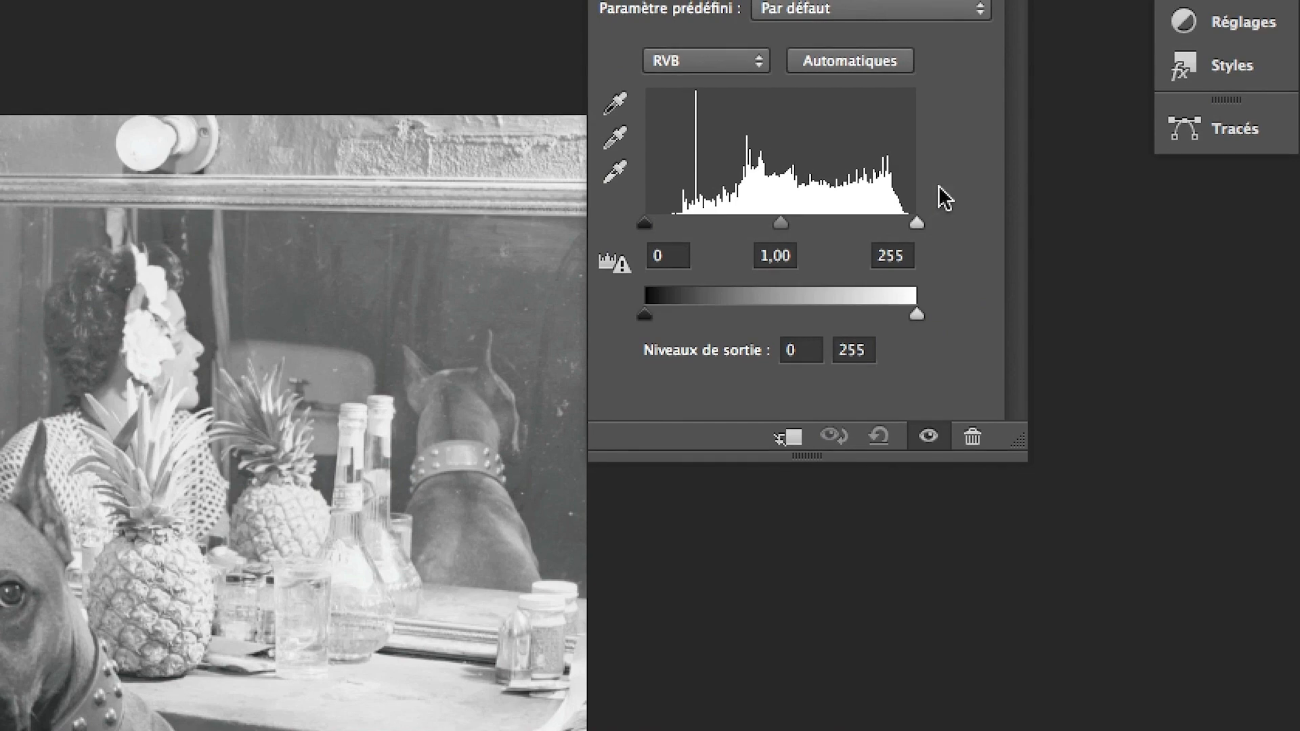
pyautogui.press('super+alt+z')
pyautogui.press('super+alt+z')
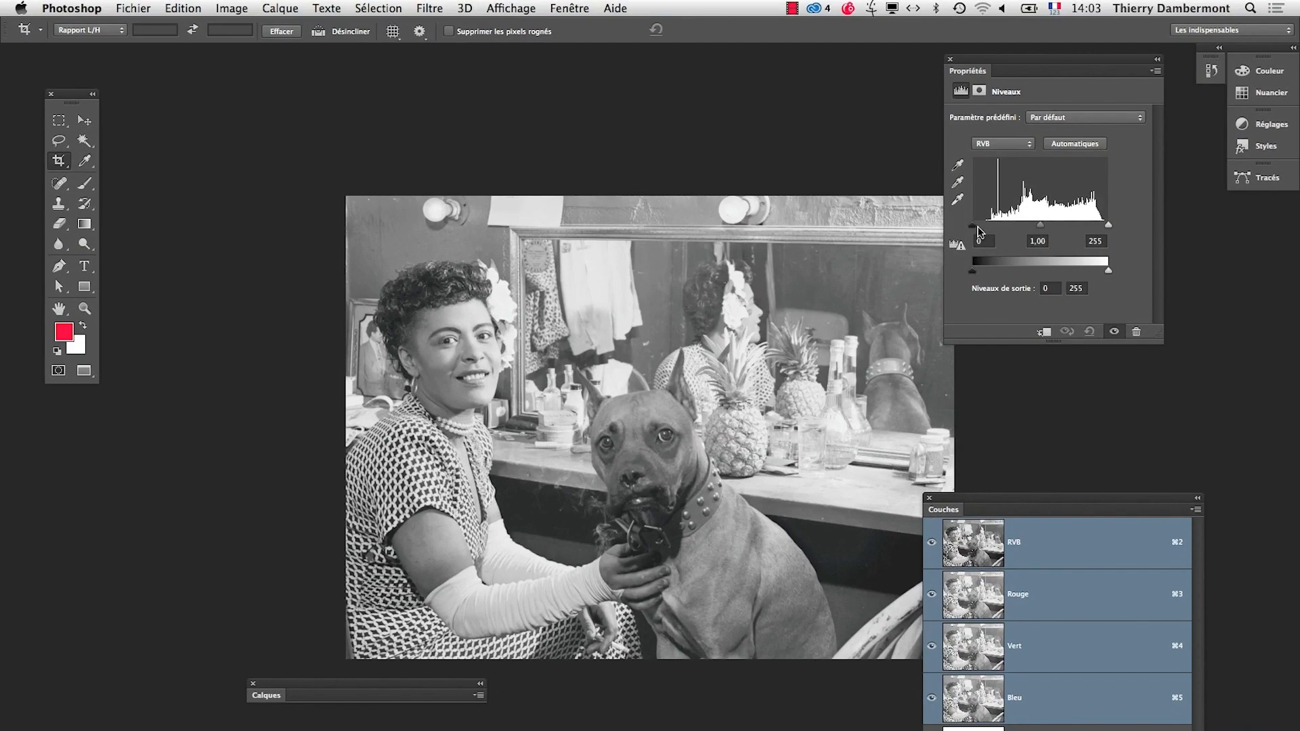
# Step: Set the black input level of the Niveaux 1 adjustment to 29 and its white input level to 243
pyautogui.moveTo(693, 306); pyautogui.dragTo(521, 268)
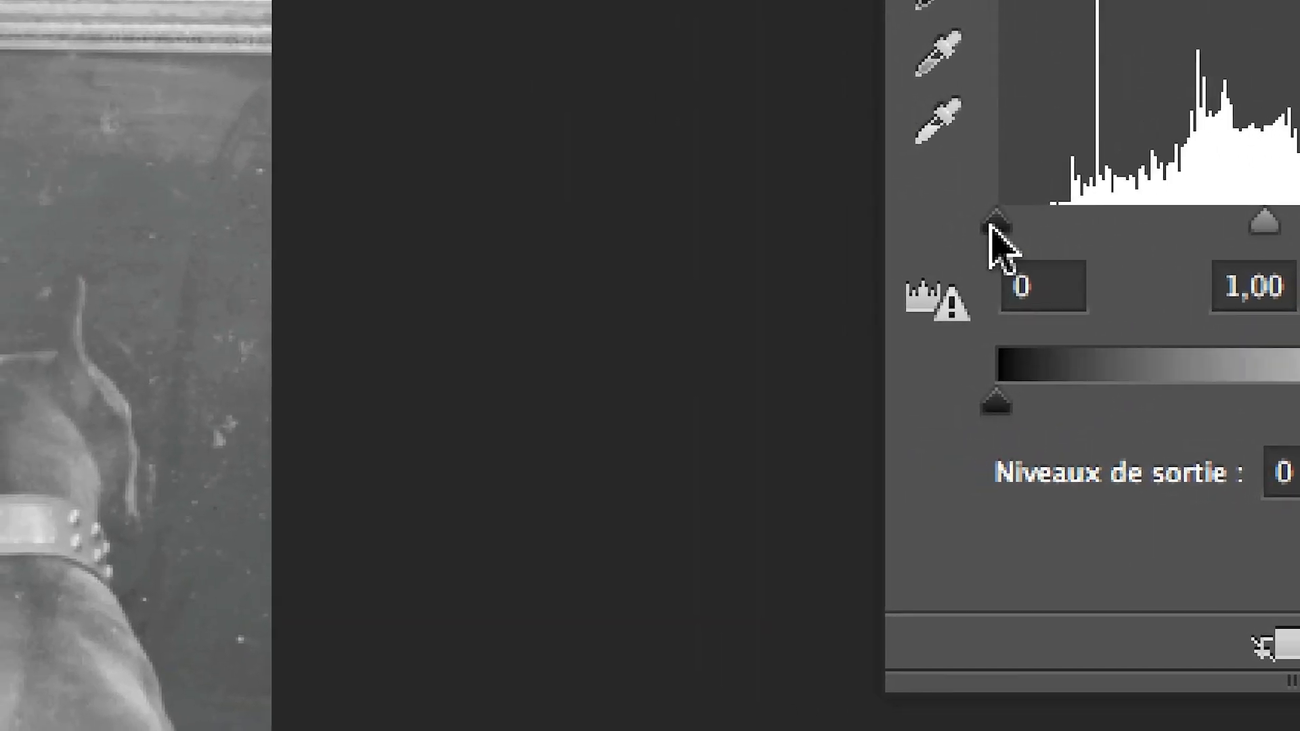
pyautogui.moveTo(992, 230); pyautogui.dragTo(1022, 231)
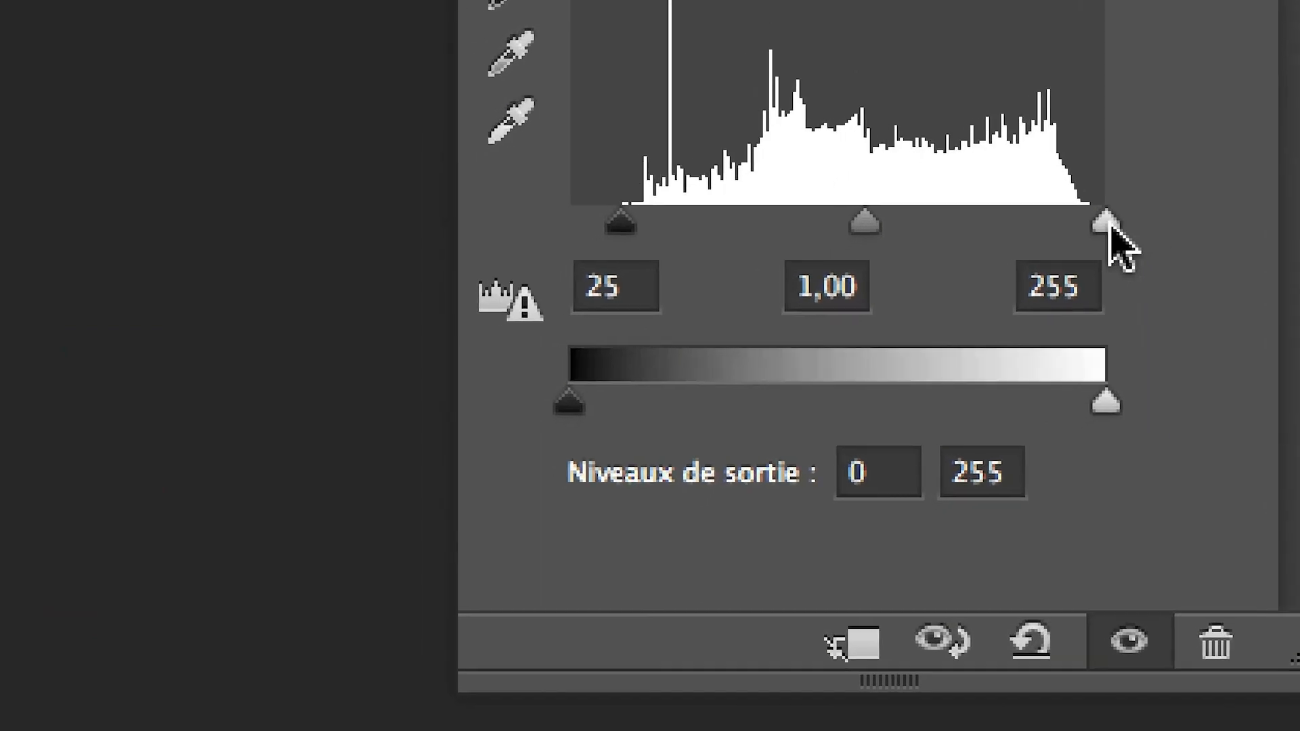
pyautogui.moveTo(1105, 222); pyautogui.dragTo(1098, 227)
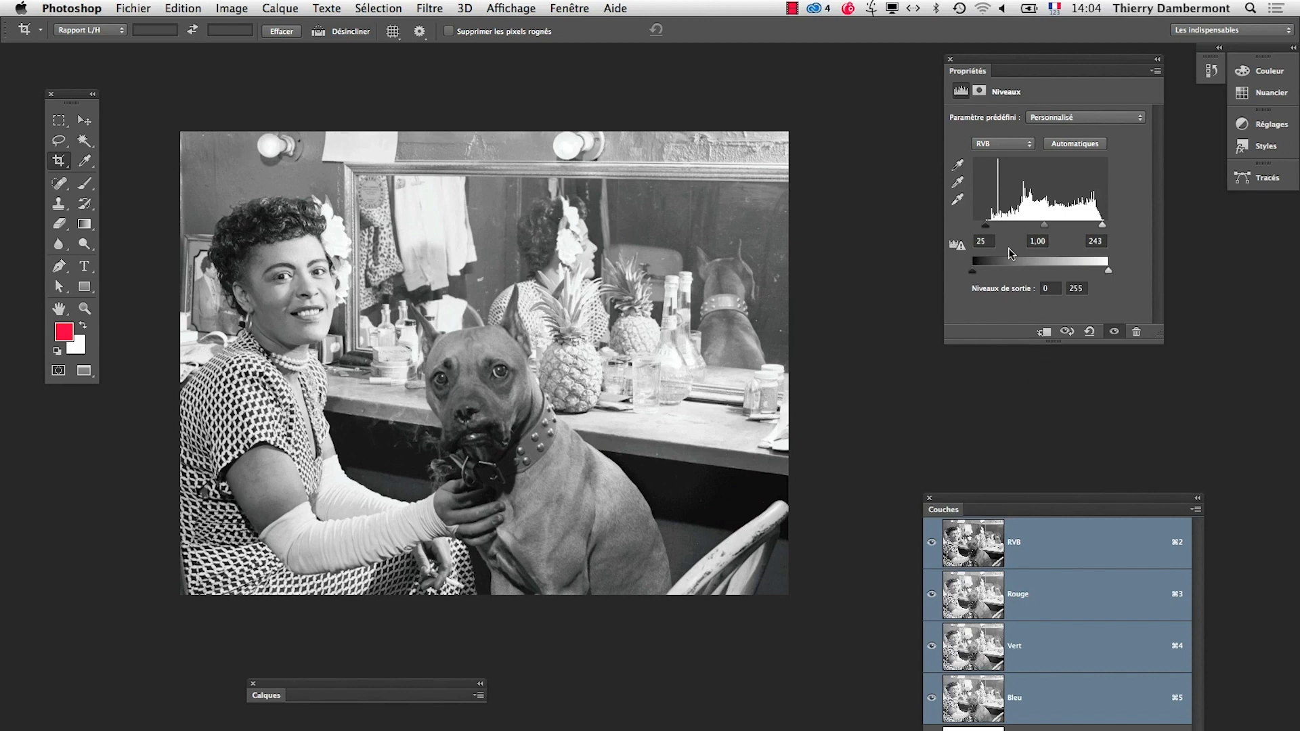
pyautogui.moveTo(989, 230)
pyautogui.mouseDown()
pyautogui.moveTo(960, 231)
pyautogui.moveTo(985, 232)
pyautogui.mouseUp()
# Step: Expand the Calques panel over the photo and toggle the Niveaux 1 layer's visibility to compare the image with and without the correction
pyautogui.click(275, 696)
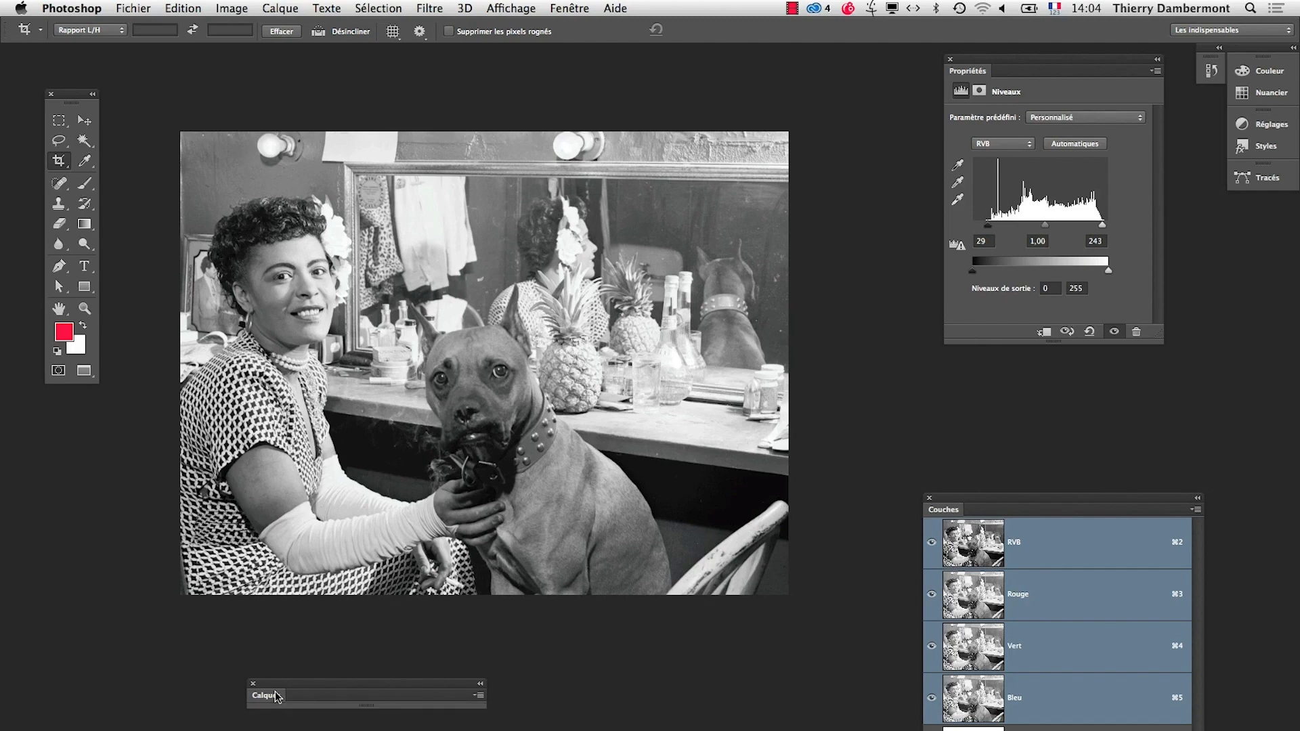
pyautogui.moveTo(280, 685); pyautogui.dragTo(851, 164)
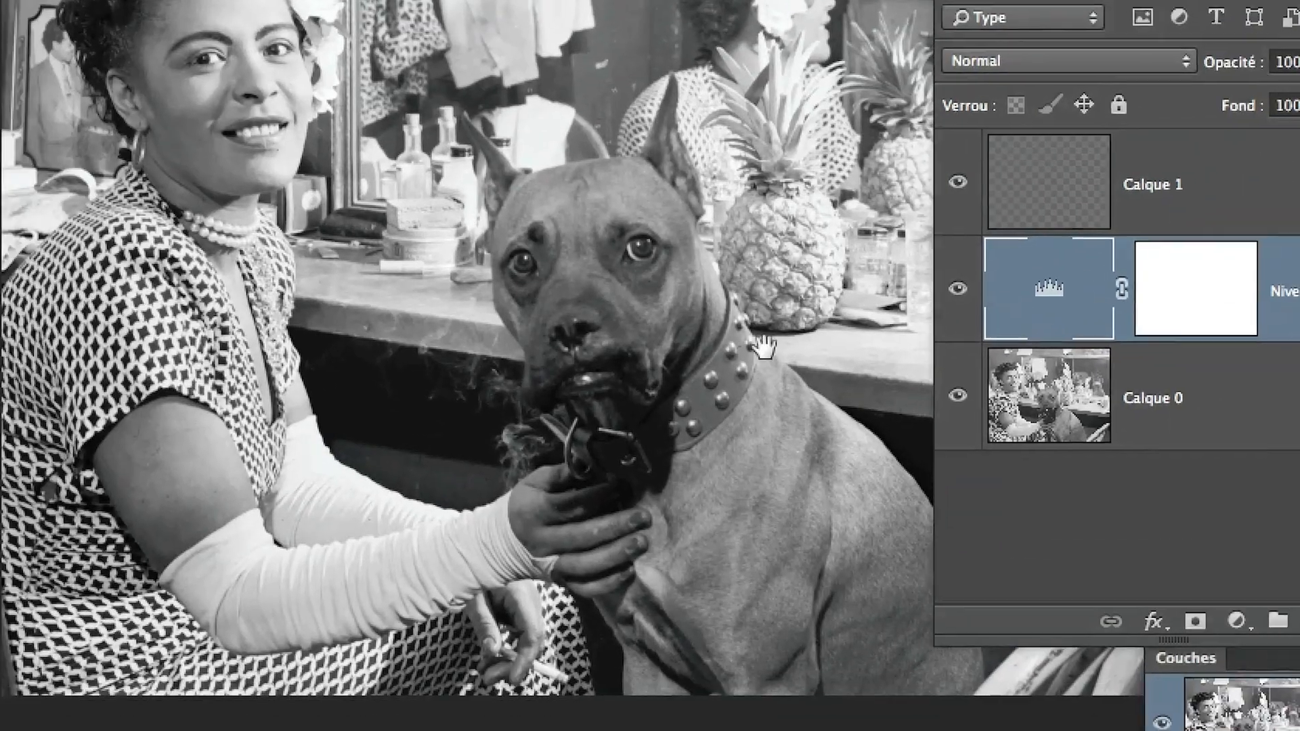
pyautogui.click(957, 289)
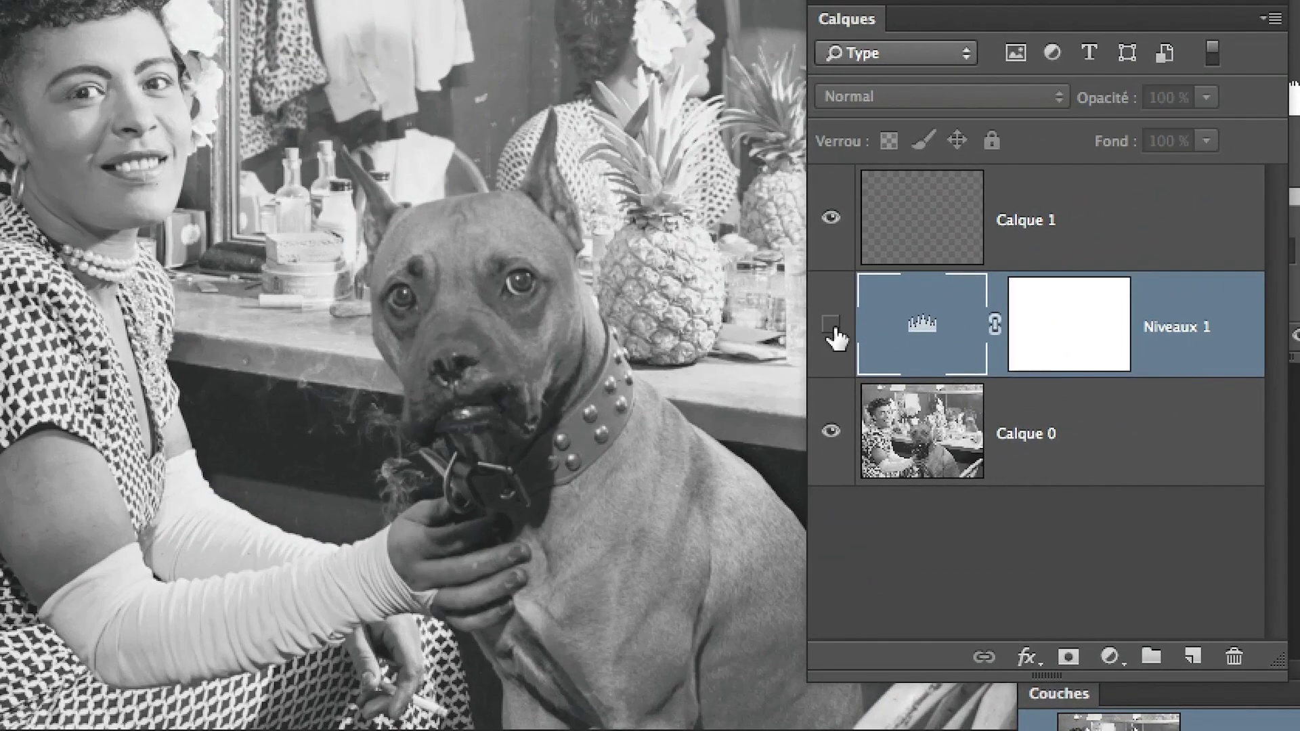
pyautogui.click(832, 326)
pyautogui.click(832, 326)
pyautogui.click(832, 327)
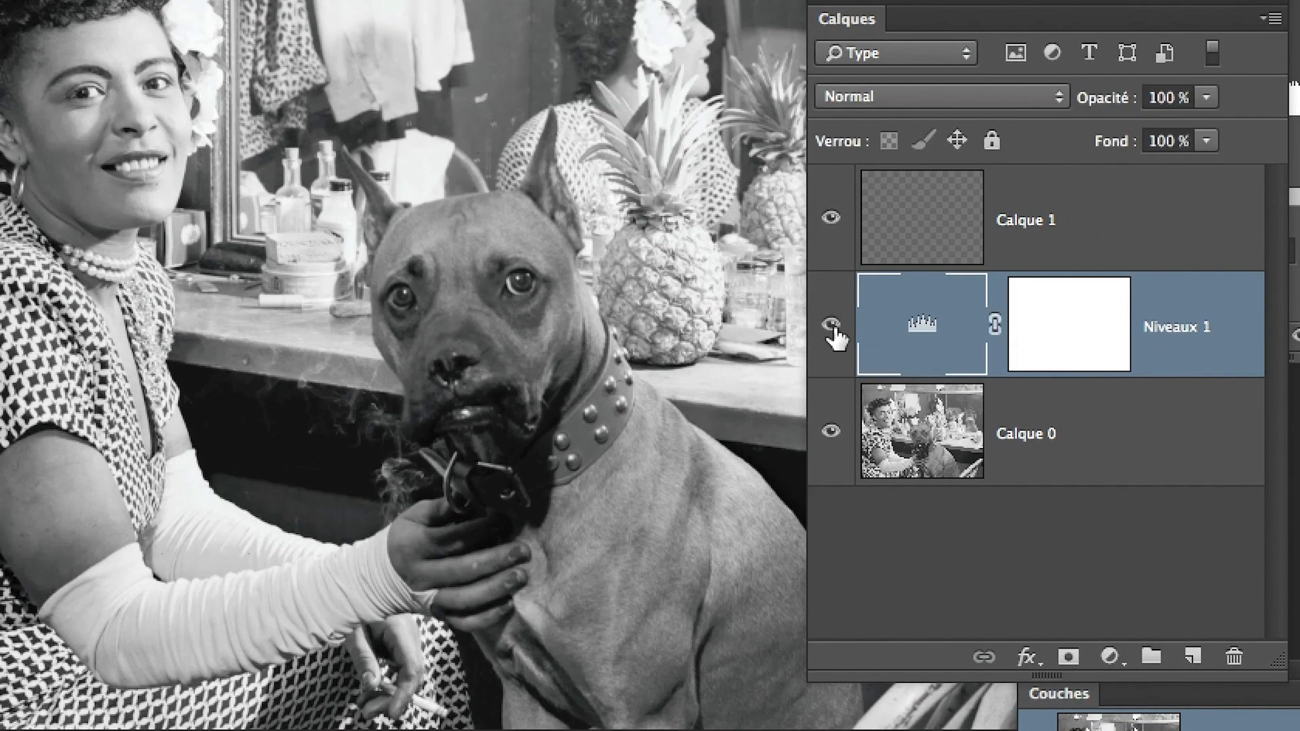
pyautogui.click(833, 328)
pyautogui.click(833, 328)
pyautogui.click(832, 327)
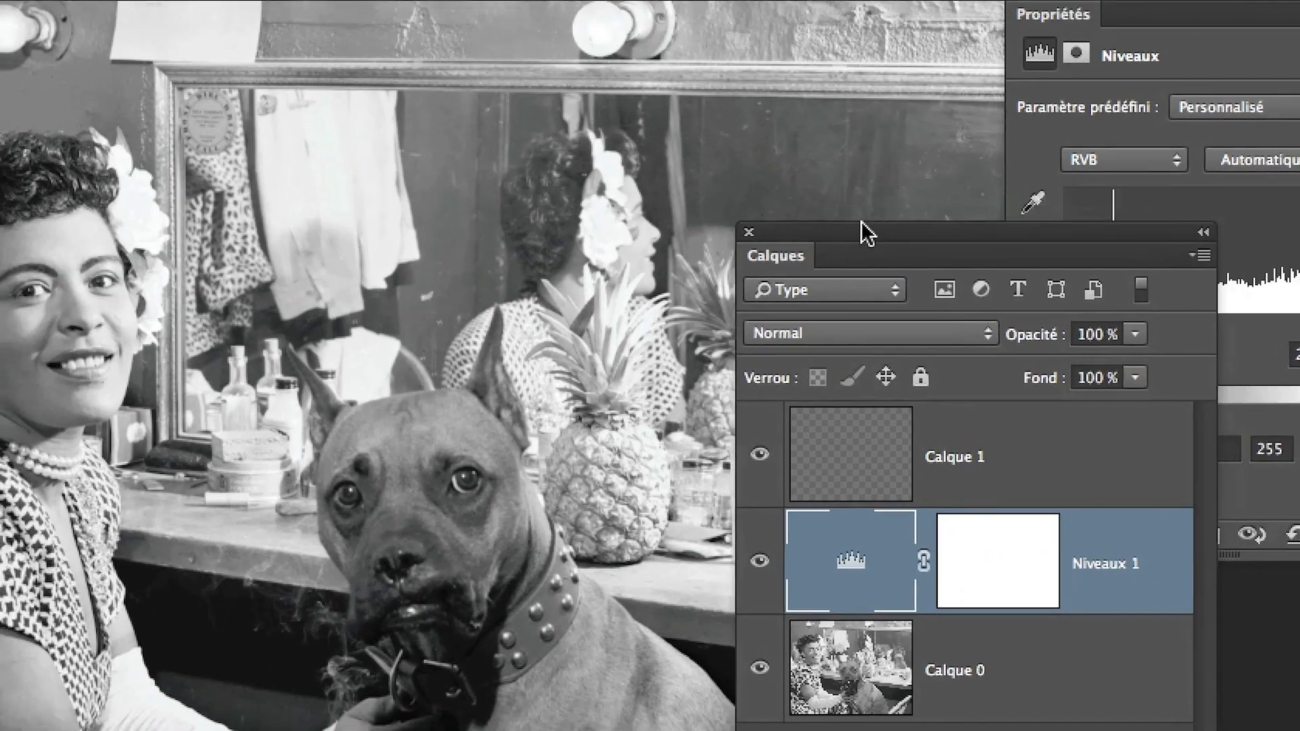
pyautogui.moveTo(867, 233); pyautogui.dragTo(766, 462)
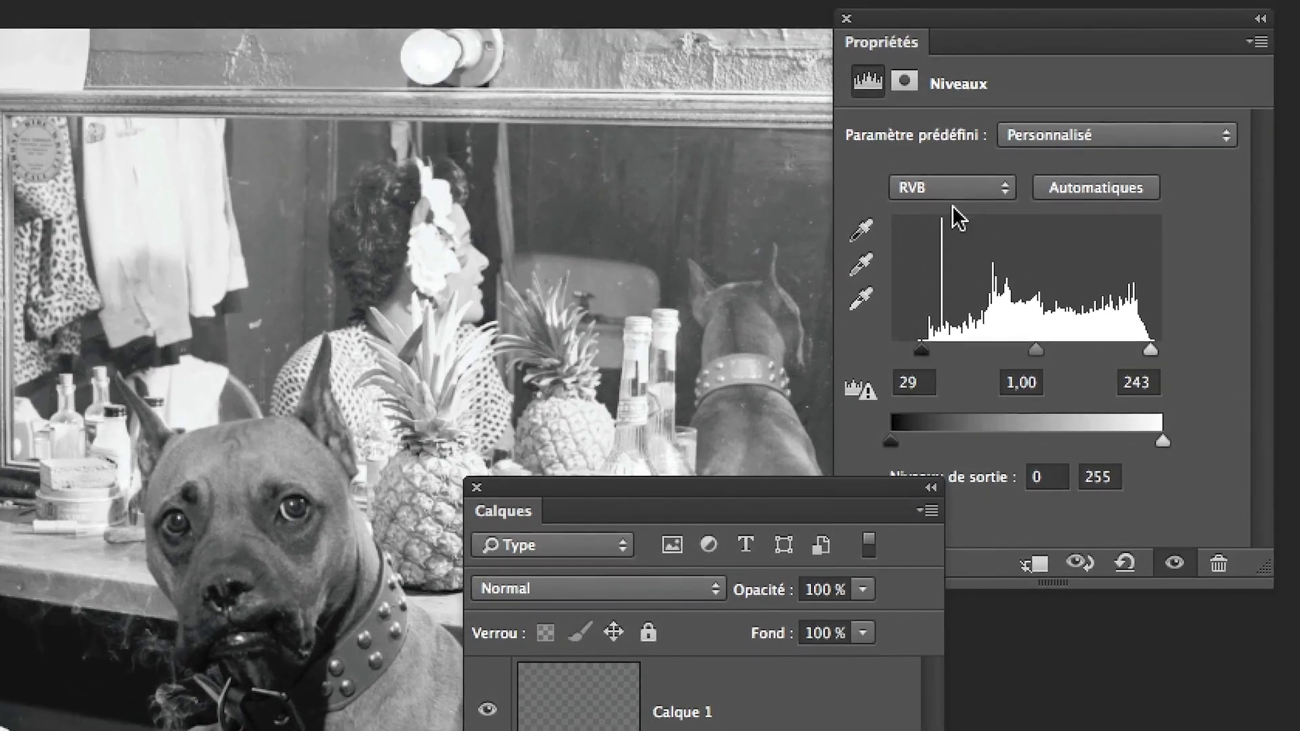
# Step: Examine the Rouge and Vert channel histograms of the Niveaux 1 adjustment against the composite, ending on RVB
pyautogui.click(951, 202)
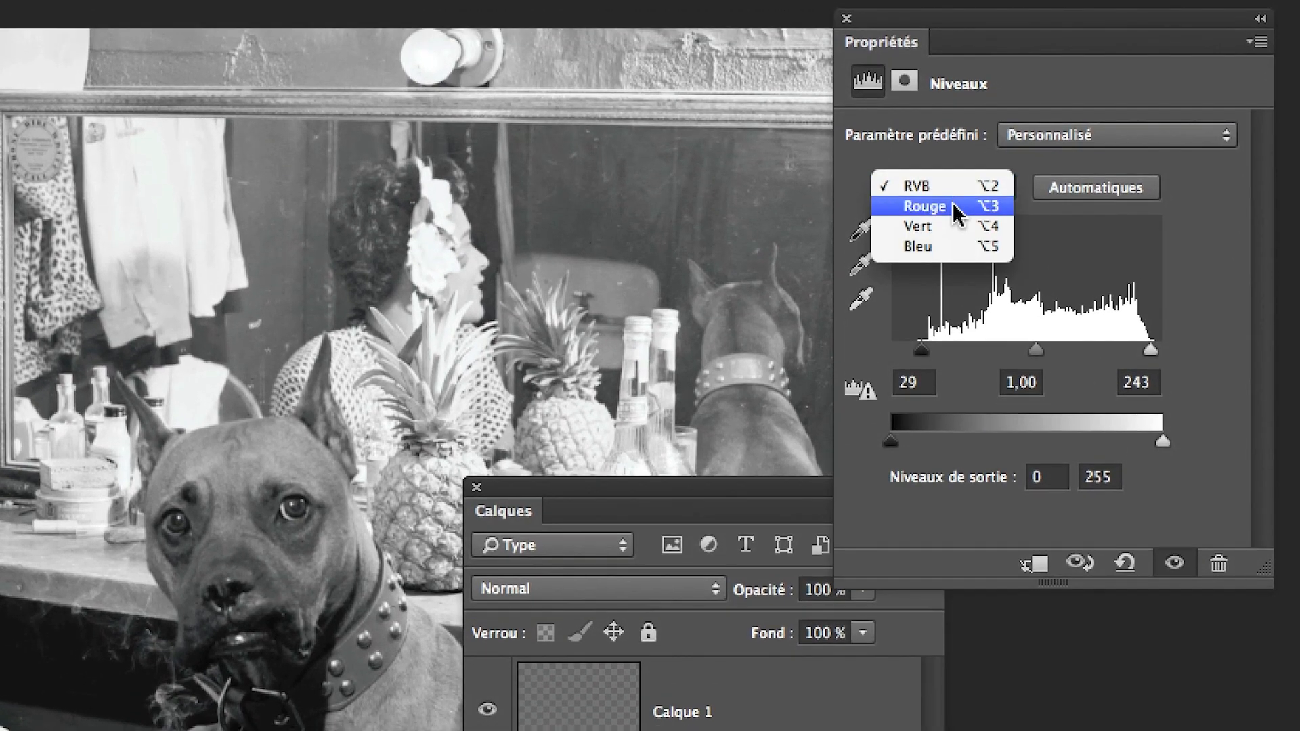
pyautogui.click(955, 210)
pyautogui.click(952, 199)
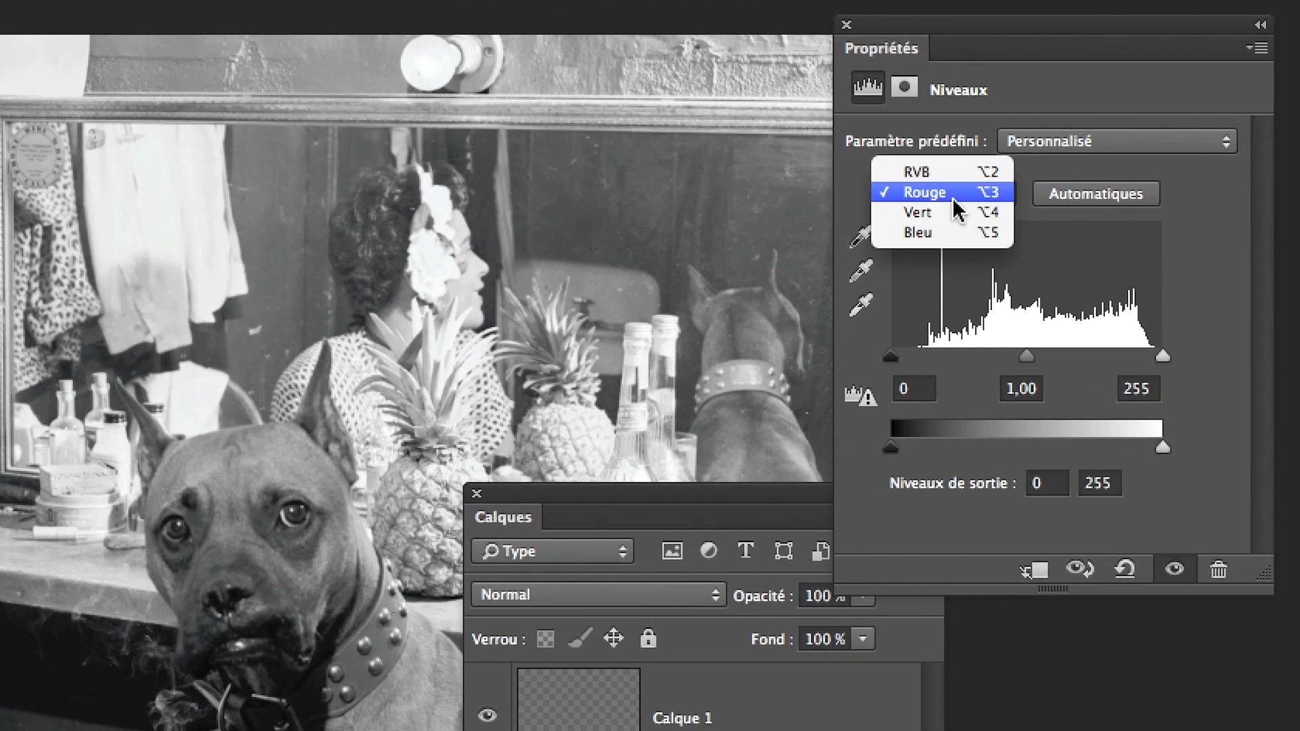
pyautogui.click(954, 211)
pyautogui.click(952, 197)
pyautogui.click(956, 210)
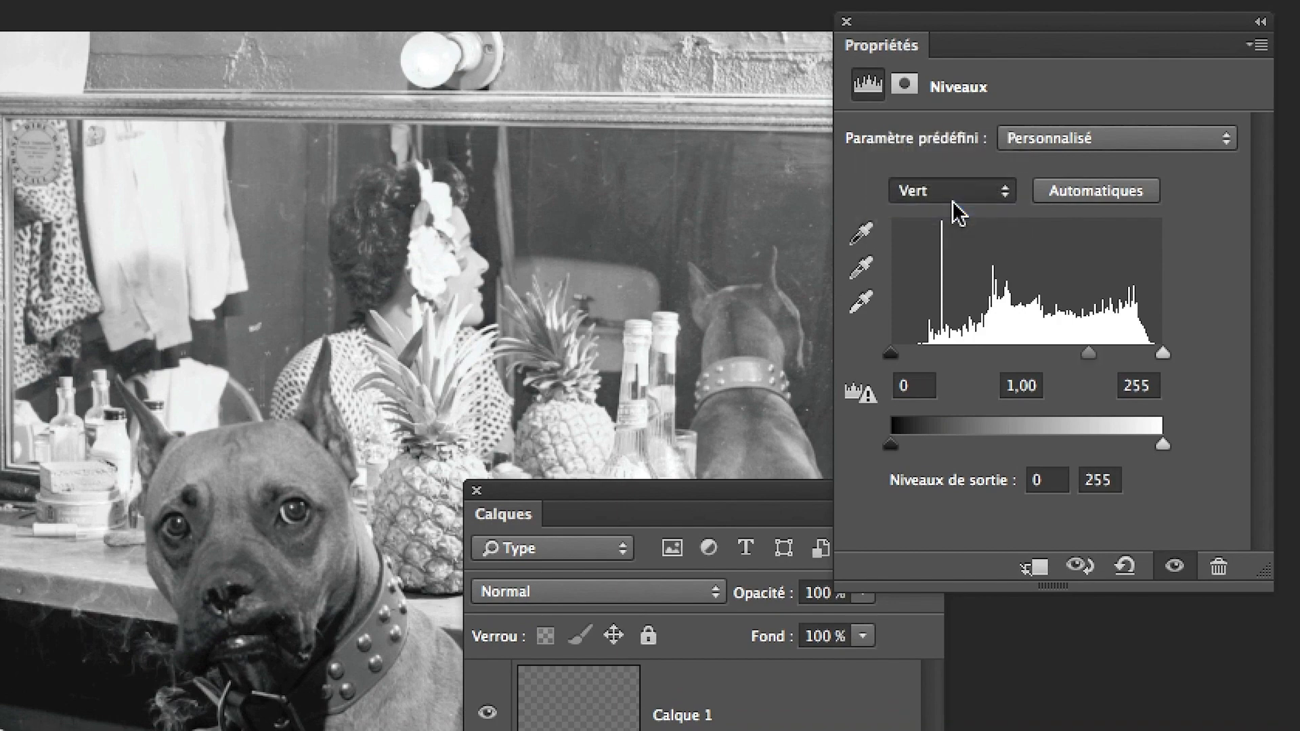
pyautogui.click(954, 192)
pyautogui.click(955, 187)
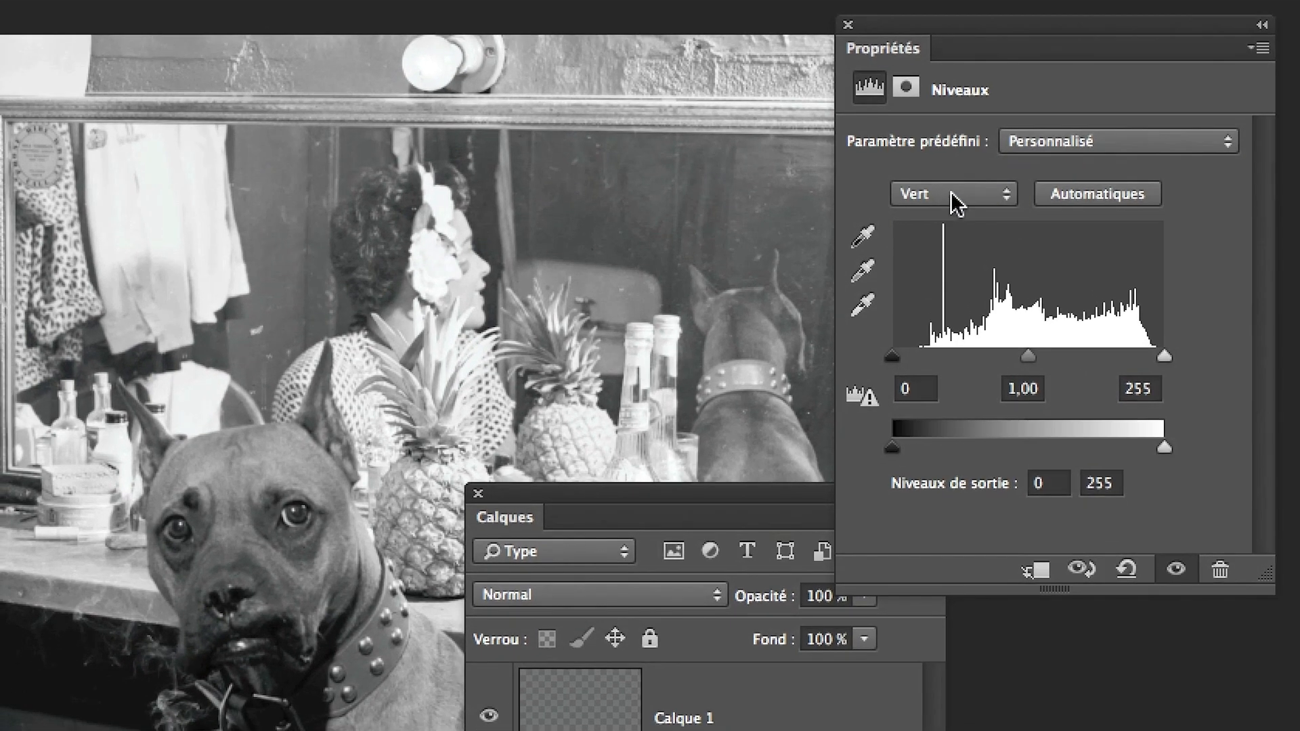
pyautogui.click(949, 206)
pyautogui.click(955, 184)
pyautogui.click(955, 204)
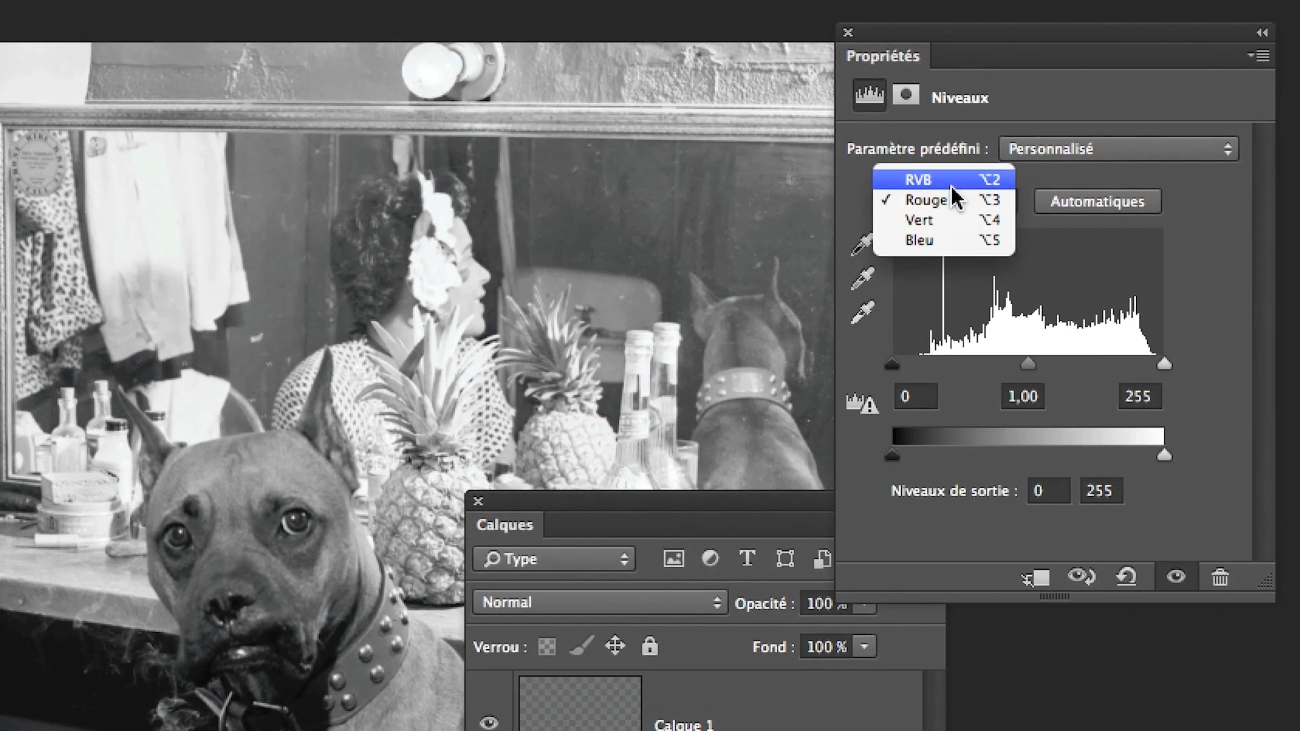
pyautogui.click(954, 184)
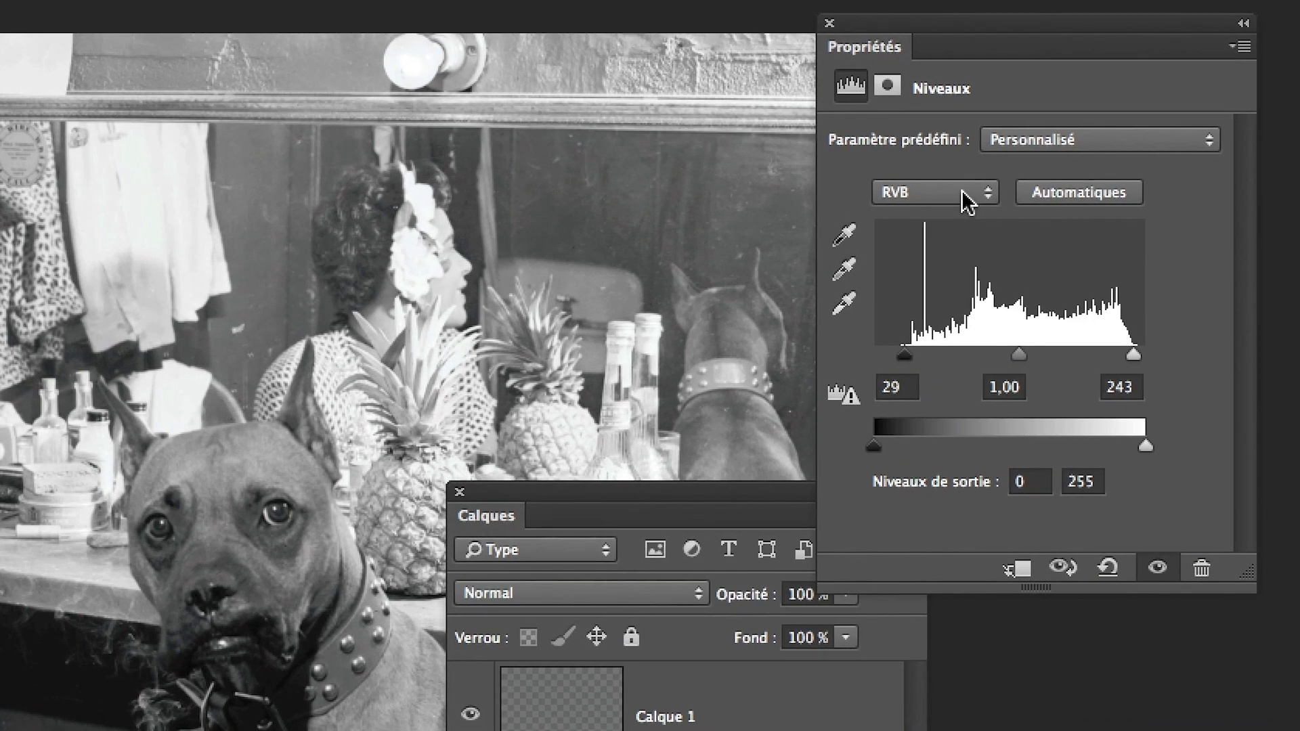
pyautogui.click(979, 202)
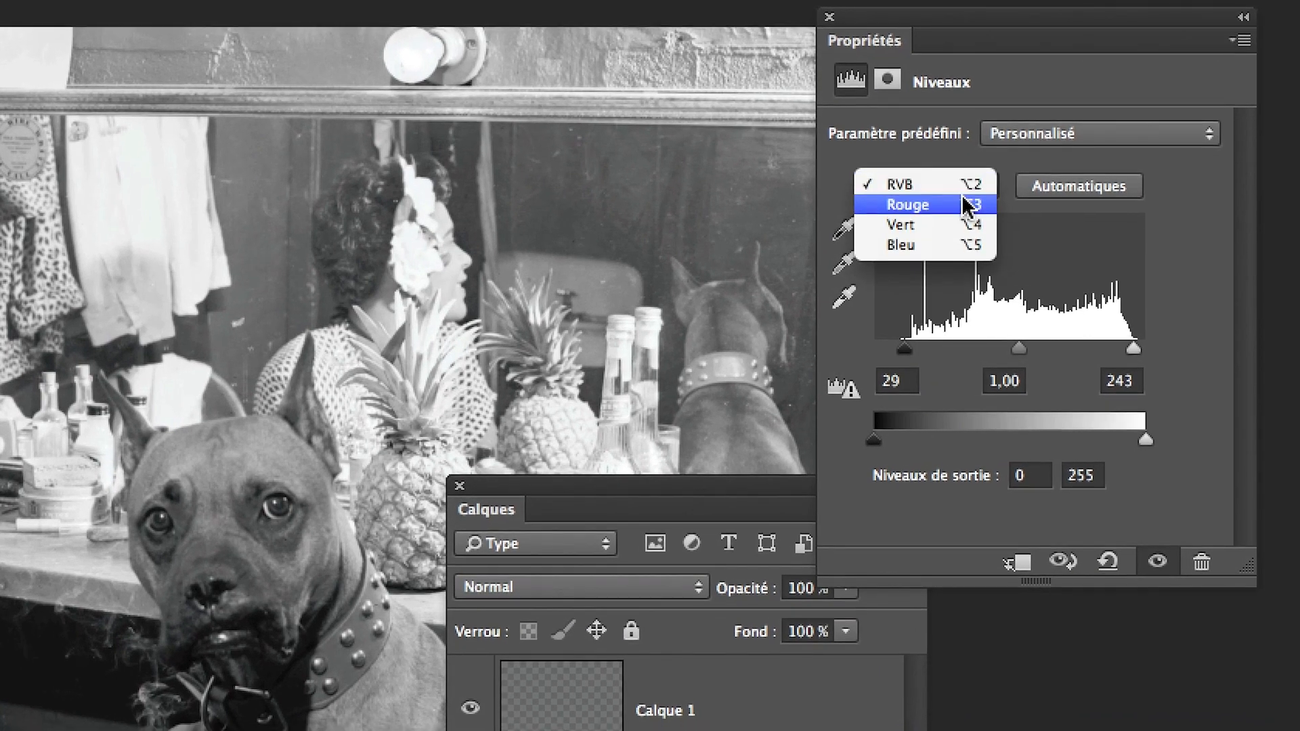
pyautogui.click(963, 210)
pyautogui.click(953, 195)
pyautogui.click(958, 203)
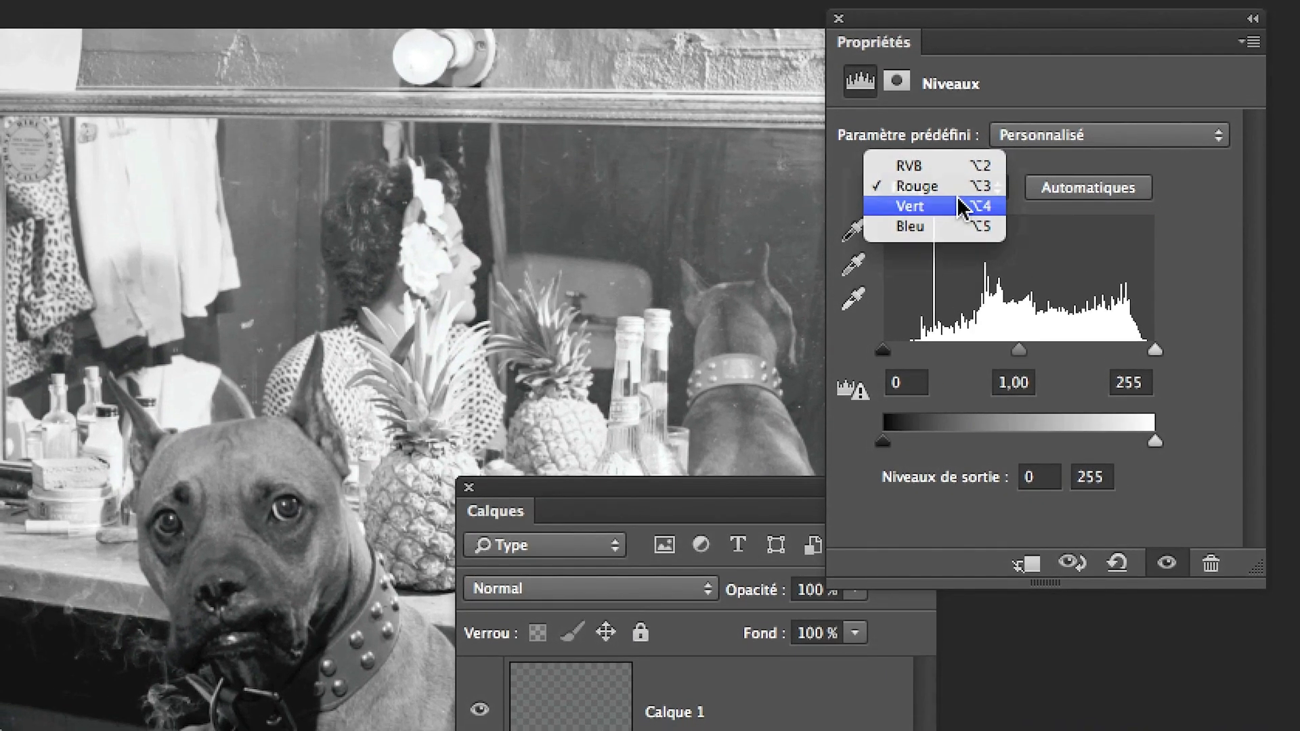
pyautogui.click(957, 181)
pyautogui.click(955, 153)
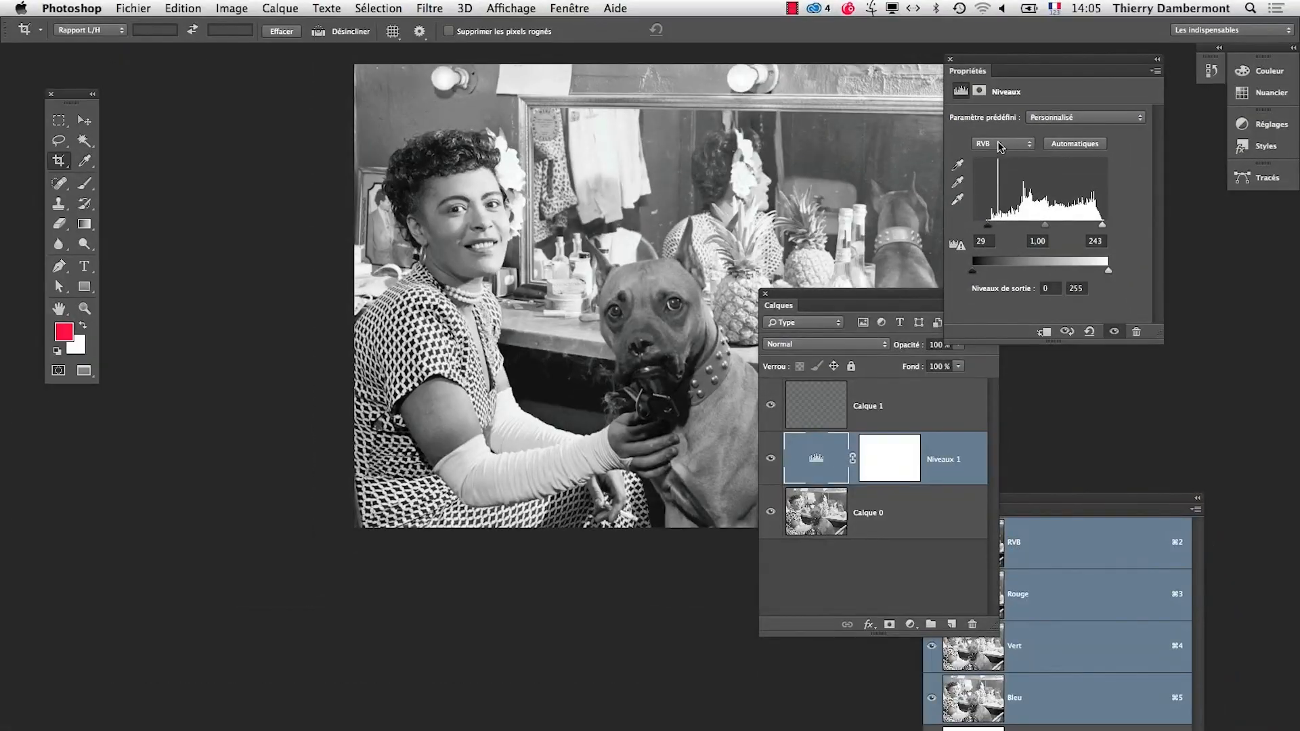
# Step: Move the Calques panel away from the dog, bring the Couches panel fully into view and enlarge it
pyautogui.moveTo(523, 389); pyautogui.dragTo(197, 469)
pyautogui.moveTo(1016, 505); pyautogui.dragTo(1021, 386)
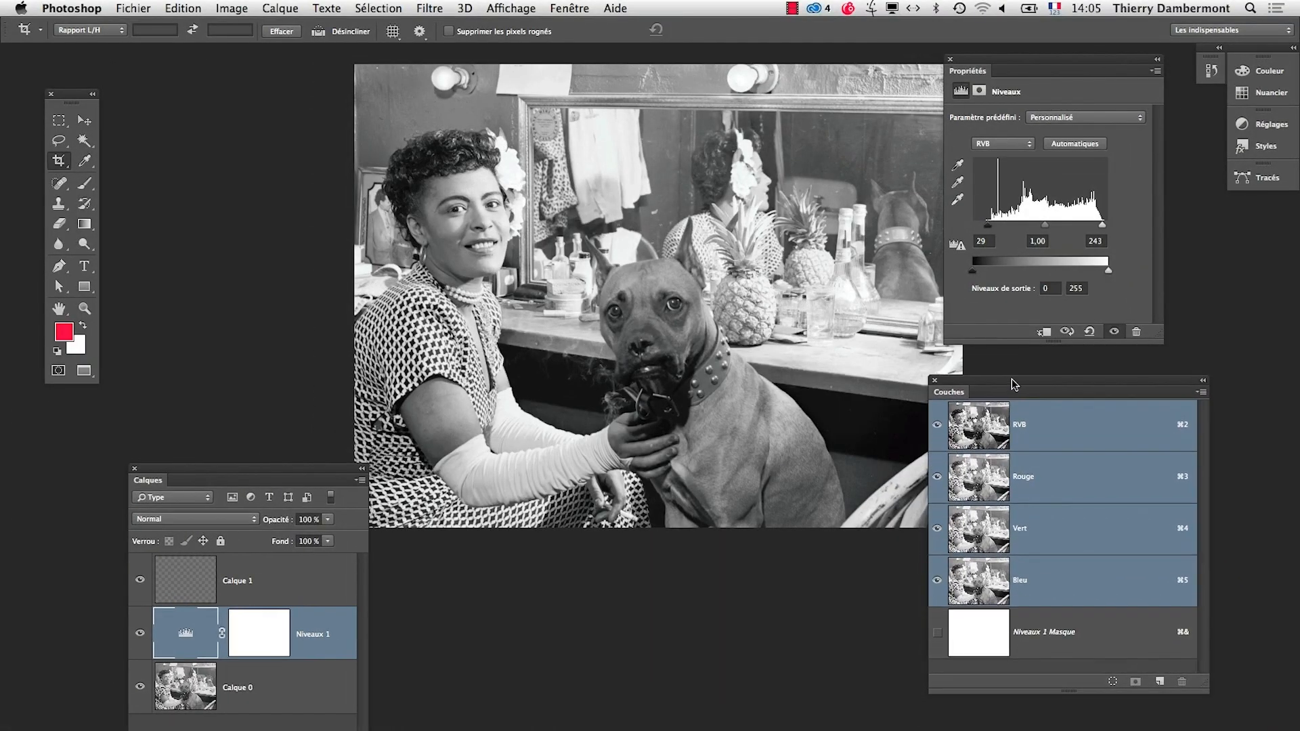
pyautogui.moveTo(1206, 680); pyautogui.dragTo(1234, 721)
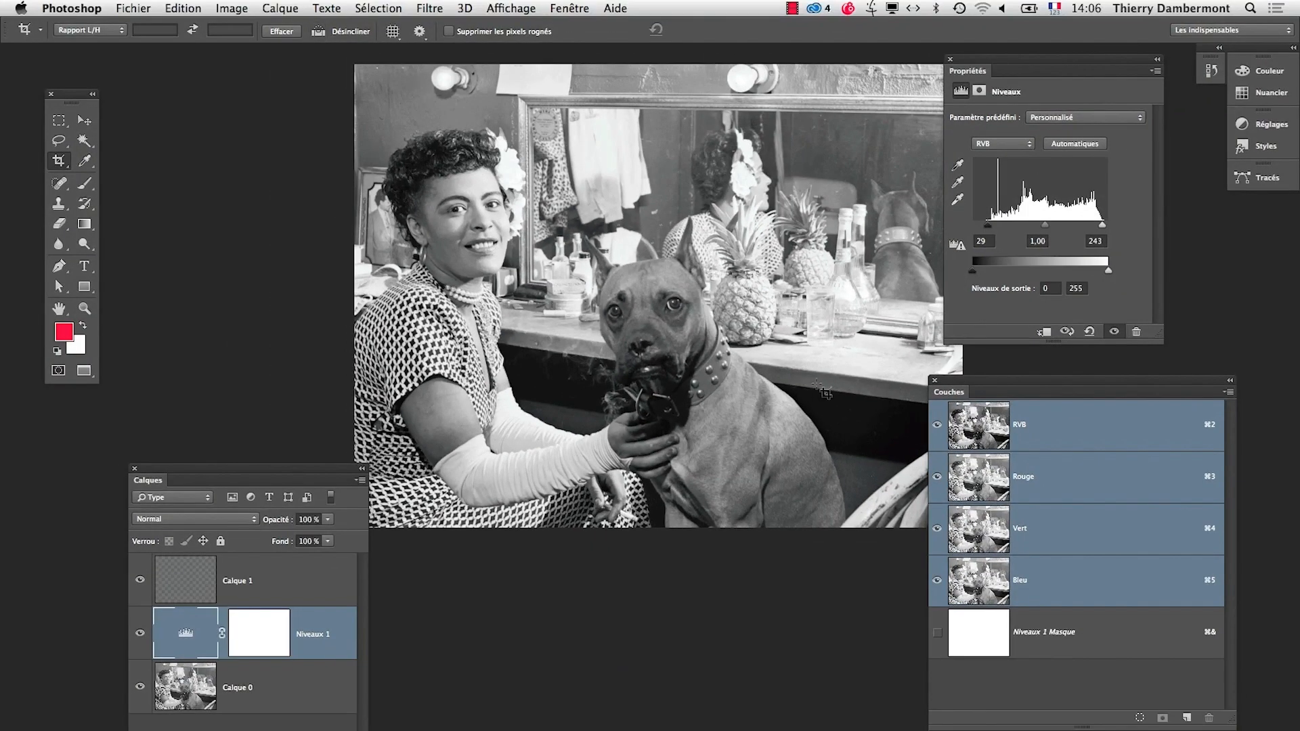
# Step: Create a new square RGB document with a white background and switch to the Move tool
pyautogui.click(134, 8)
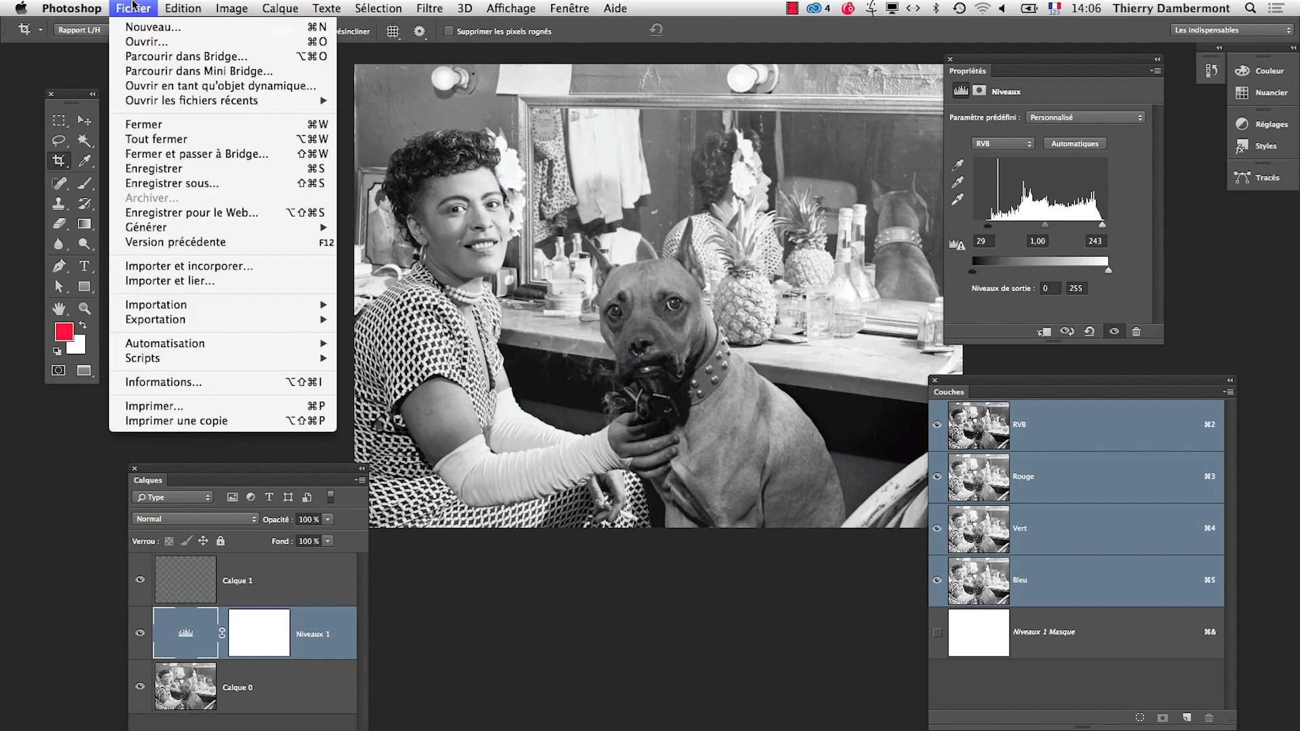
pyautogui.click(139, 26)
pyautogui.press('alt')
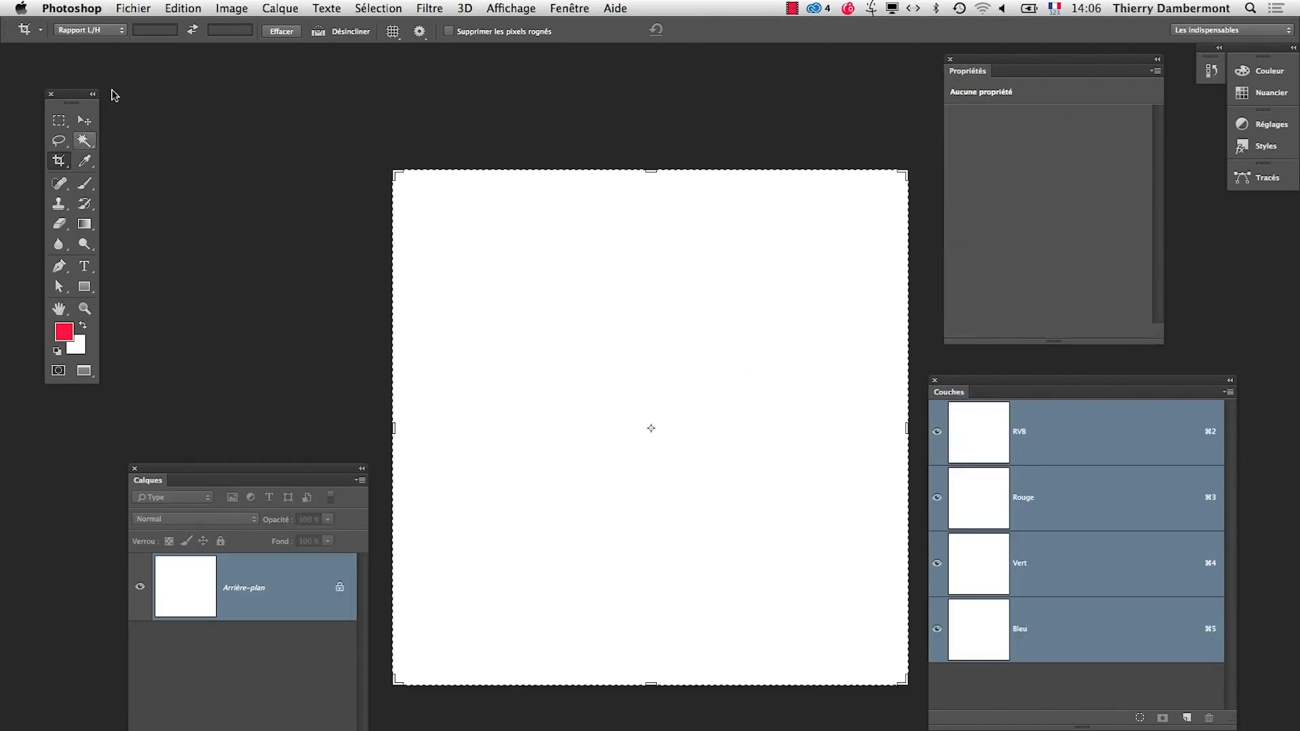
pyautogui.click(82, 123)
pyautogui.moveTo(681, 534); pyautogui.dragTo(644, 398)
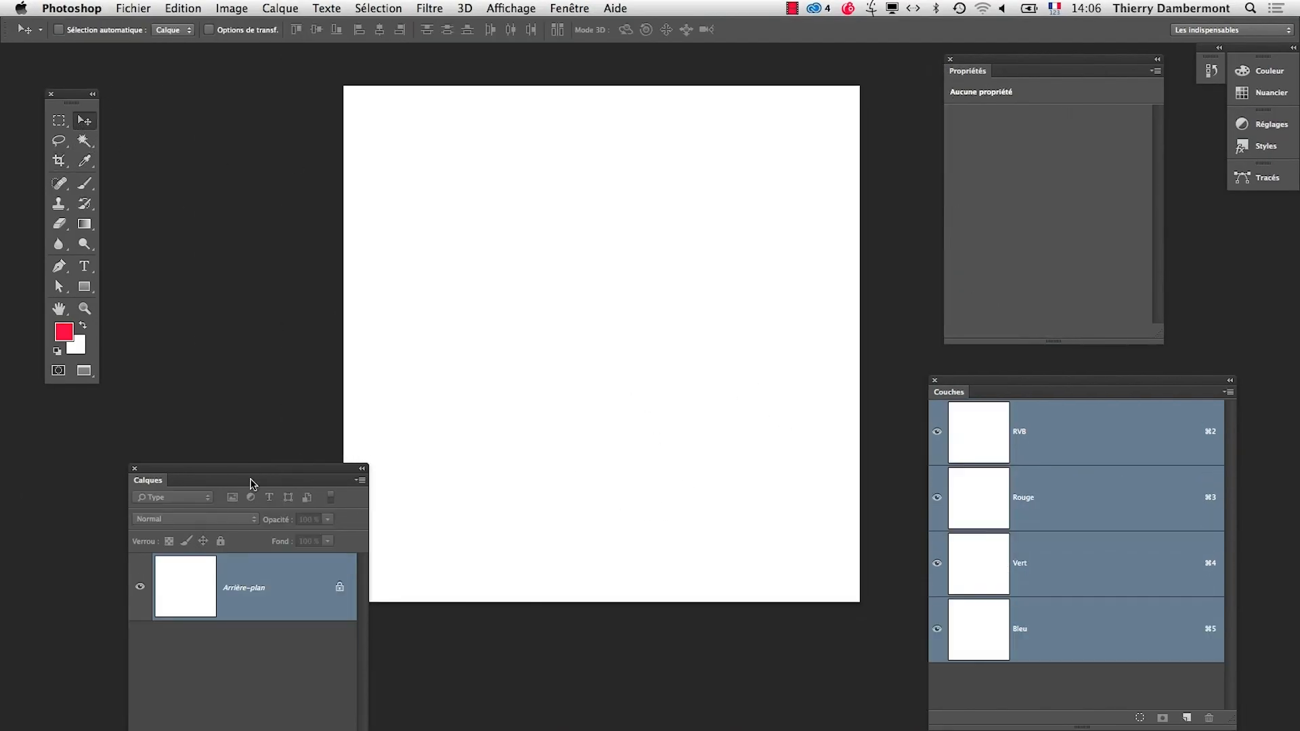
# Step: Arrange the Calques and Couches panels on either side of the blank canvas and enlarge the Couches panel
pyautogui.moveTo(337, 478); pyautogui.dragTo(189, 485)
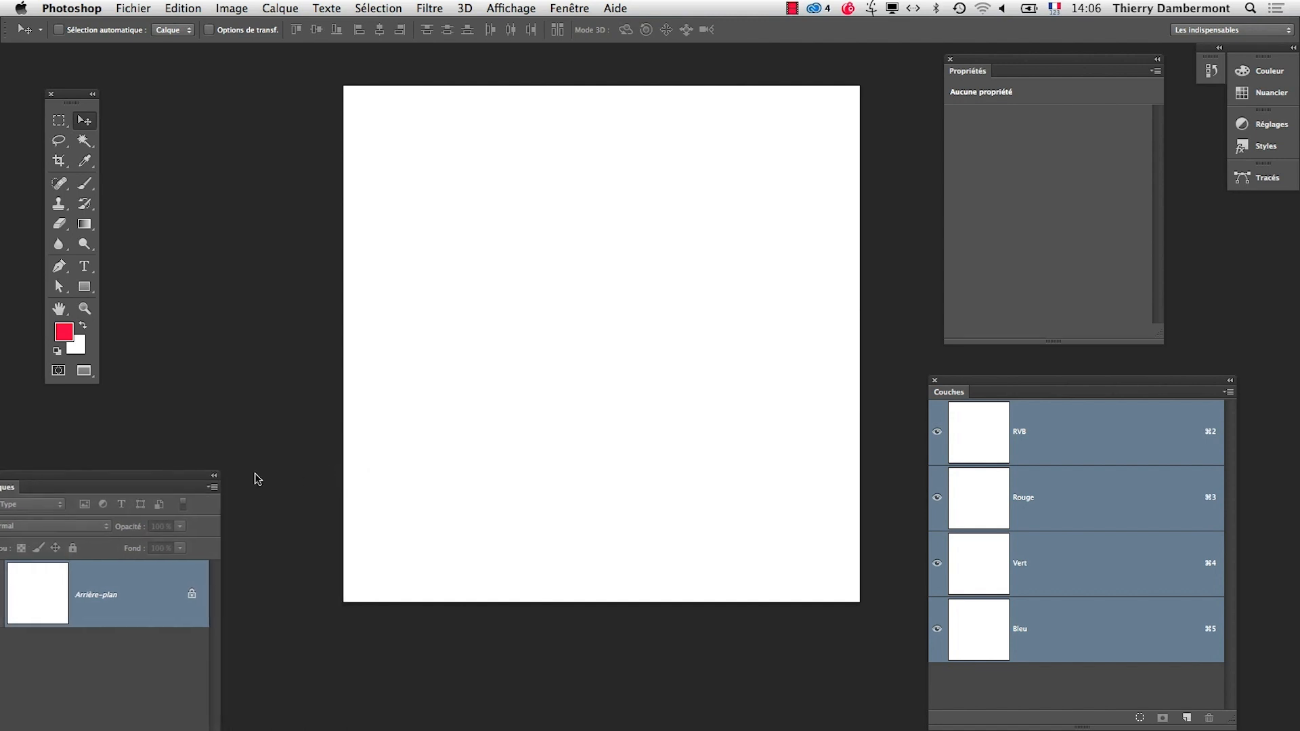
pyautogui.moveTo(592, 417); pyautogui.dragTo(527, 463)
pyautogui.moveTo(1019, 386); pyautogui.dragTo(893, 202)
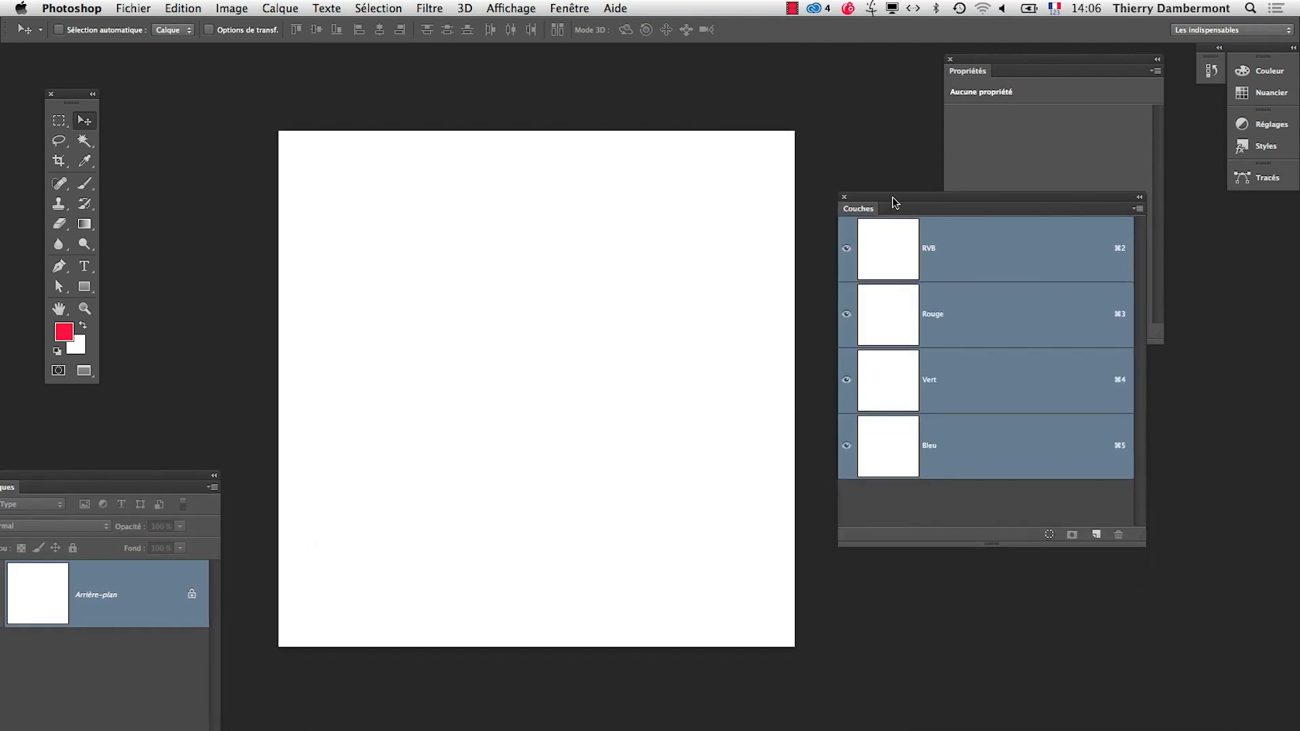
pyautogui.moveTo(1139, 543); pyautogui.dragTo(1154, 627)
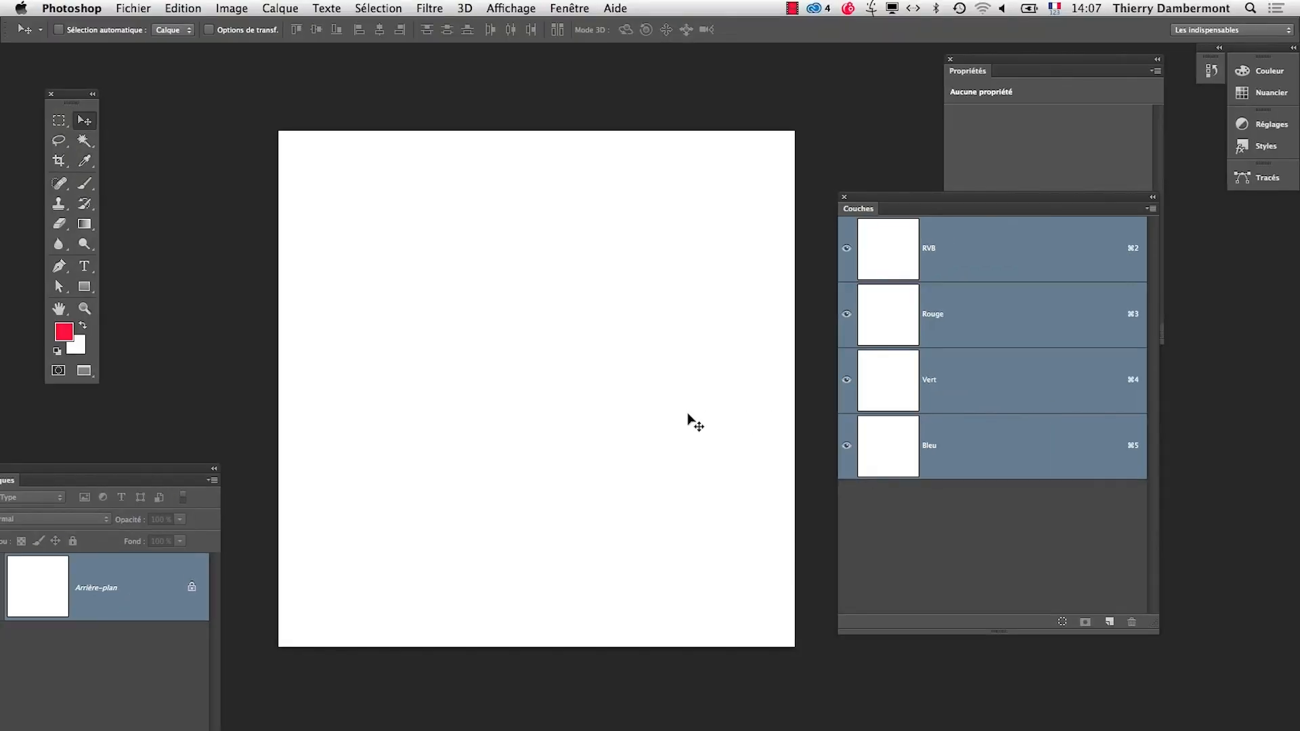
# Step: Fill the blank document's background layer with Noir in Normal mode at 100% opacity
pyautogui.click(200, 8)
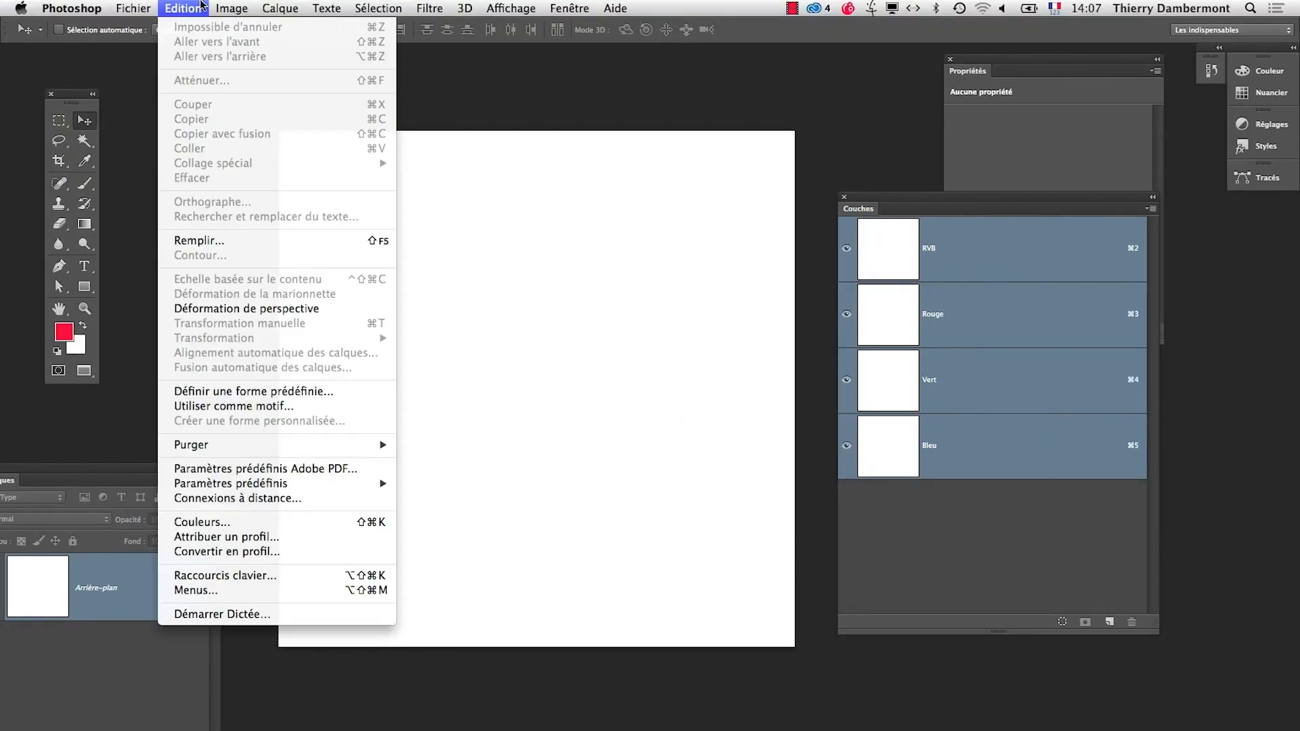
pyautogui.click(199, 240)
pyautogui.click(756, 215)
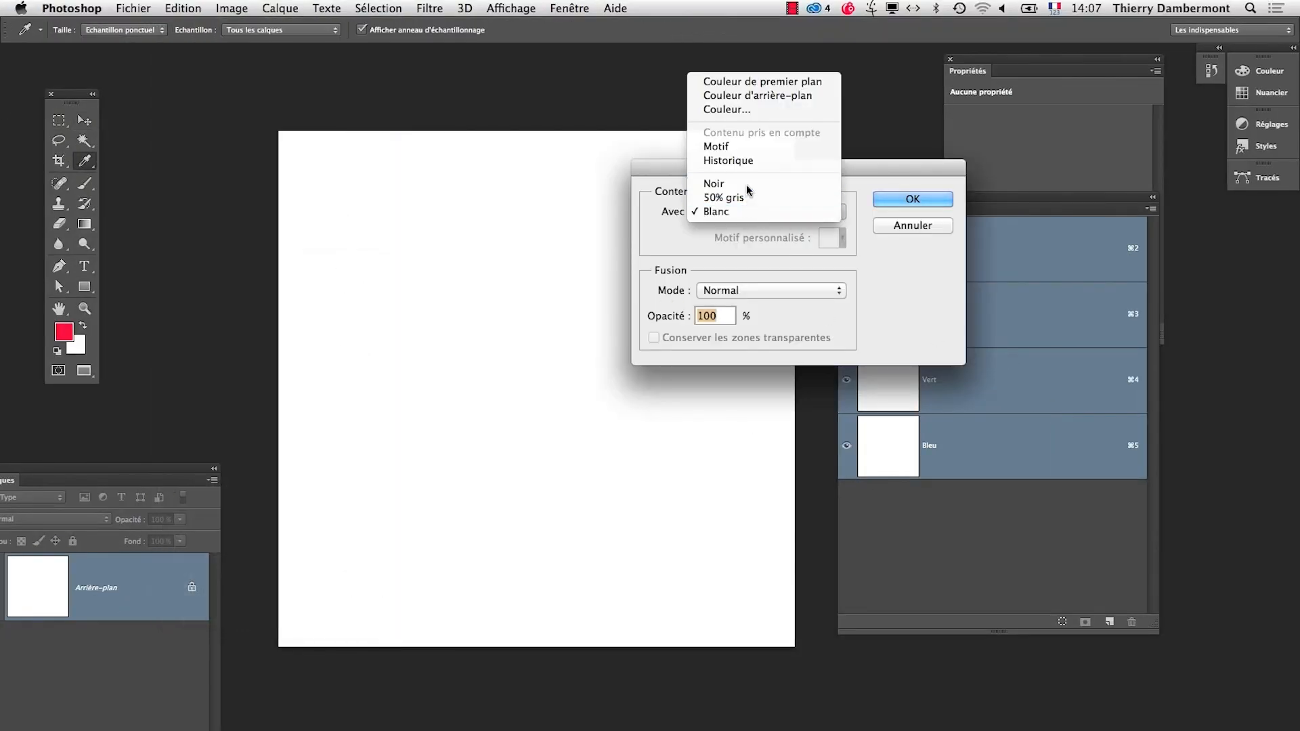
pyautogui.click(751, 185)
pyautogui.click(913, 198)
pyautogui.press('v')
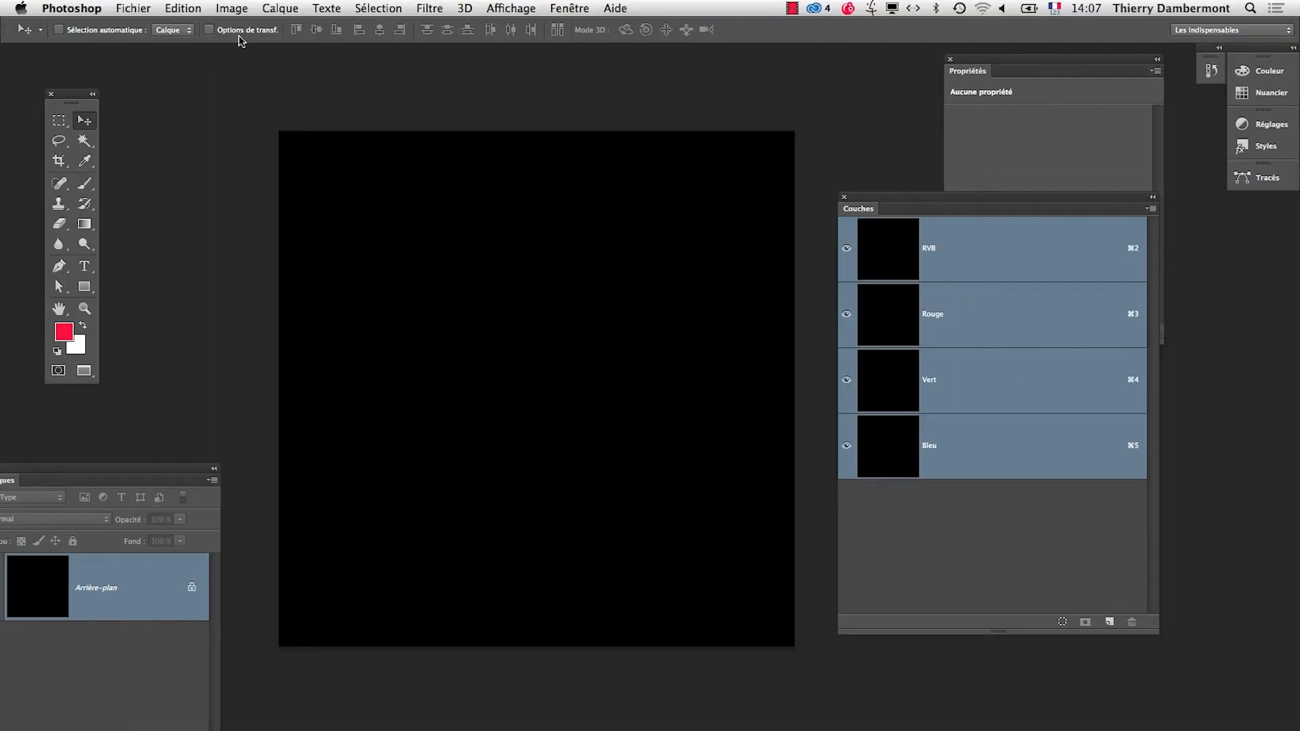
# Step: Fill the square document's background layer with 50% gris in Normal mode at 100% opacity
pyautogui.click(177, 7)
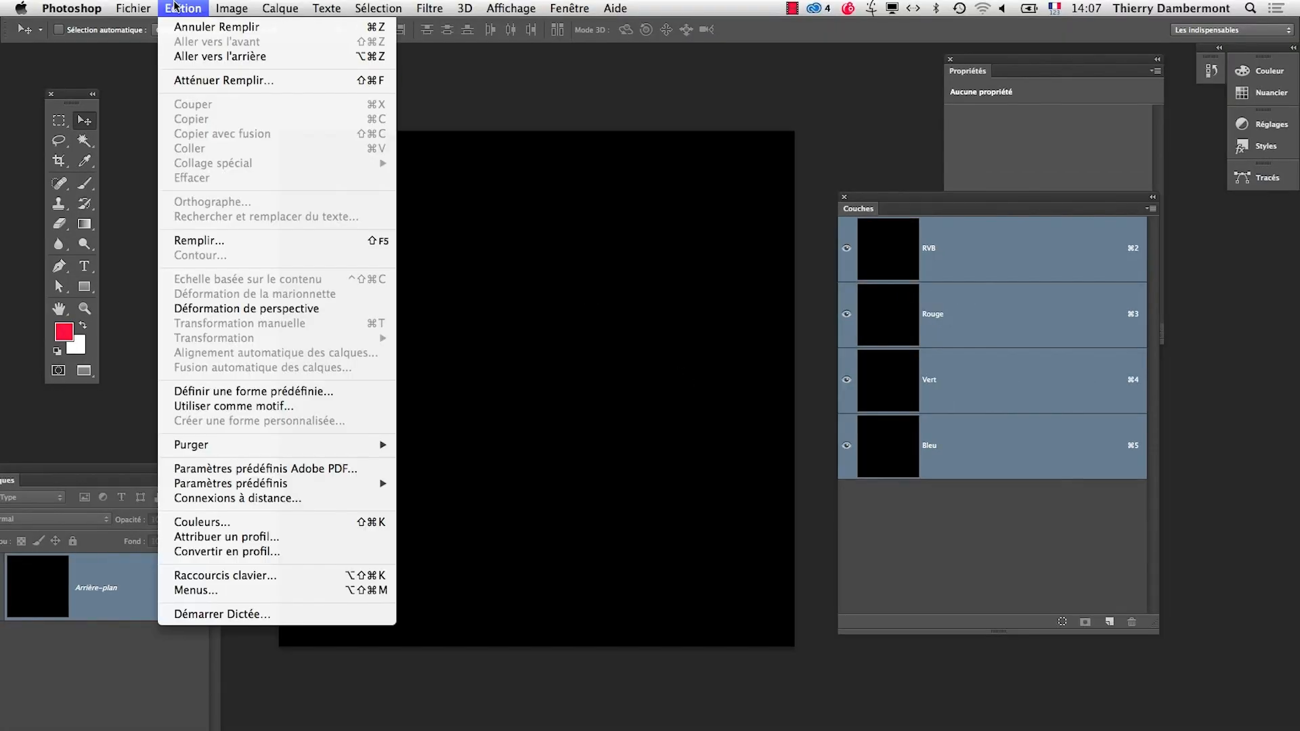
pyautogui.click(264, 241)
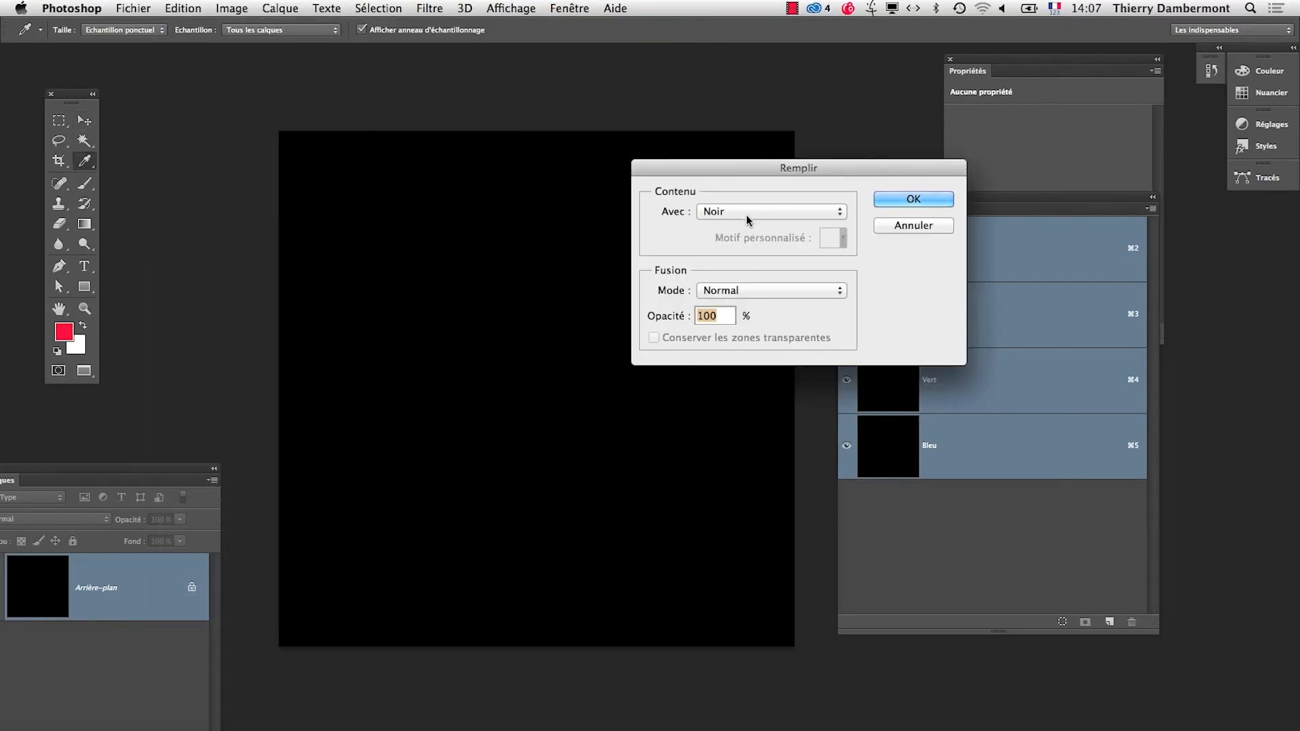
pyautogui.click(748, 212)
pyautogui.click(752, 232)
pyautogui.click(898, 201)
pyautogui.press('v')
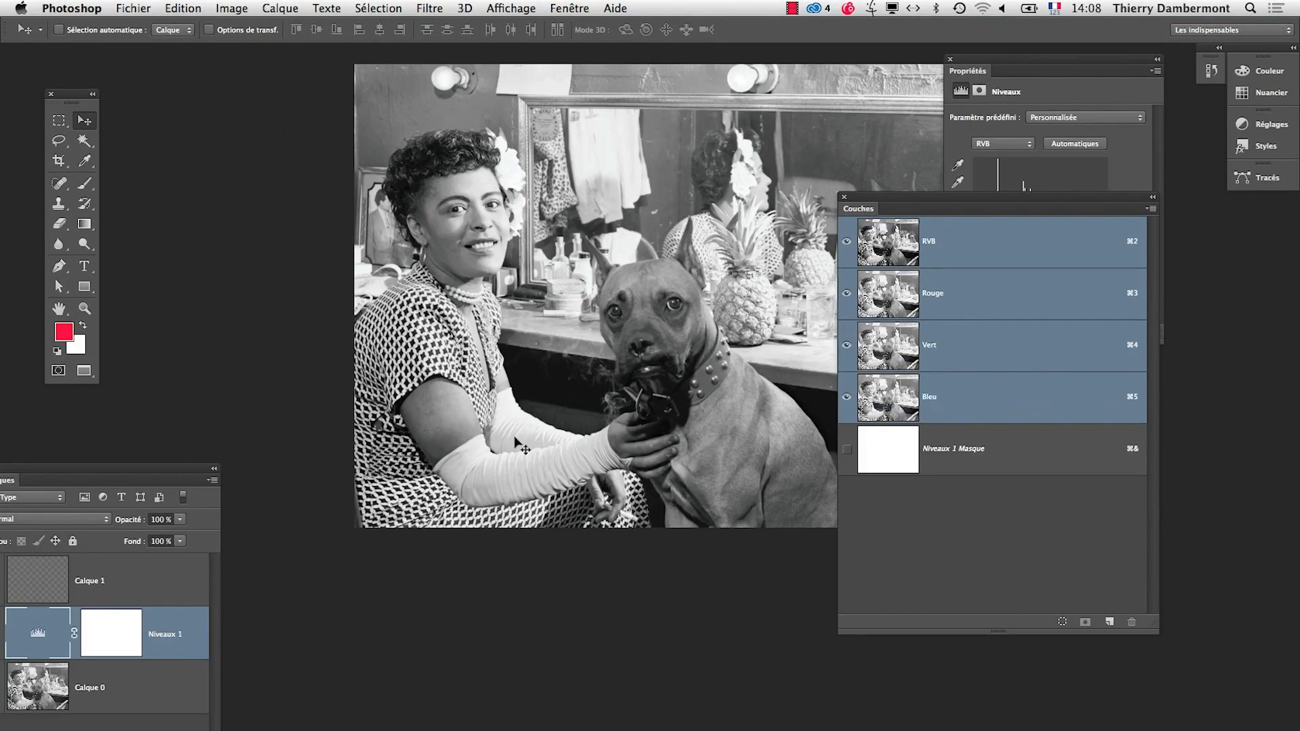
# Step: Examine the photo's individual grey pixels around the dog's eye at high magnification
pyautogui.keyDown('super'); pyautogui.click(691, 307); pyautogui.keyUp('super')
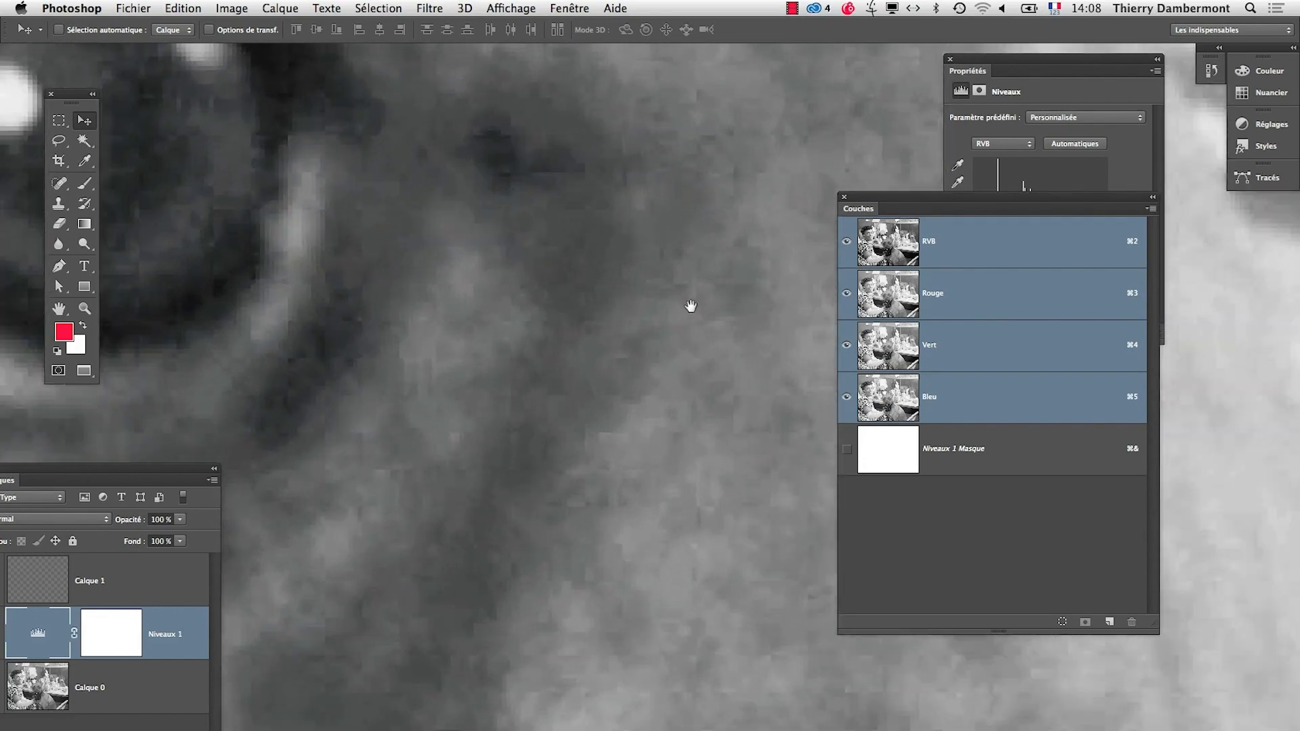
pyautogui.keyDown('super'); pyautogui.click(720, 253); pyautogui.keyUp('super')
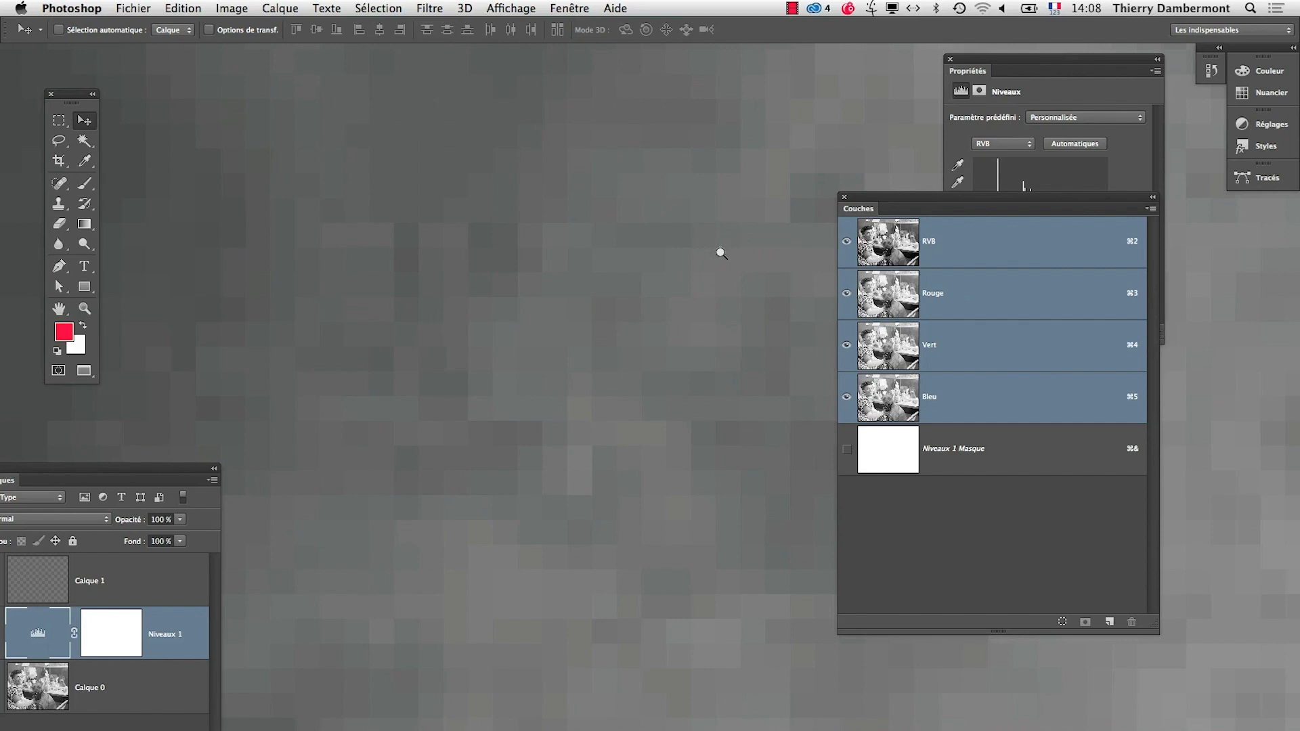
pyautogui.moveTo(723, 287); pyautogui.dragTo(659, 491)
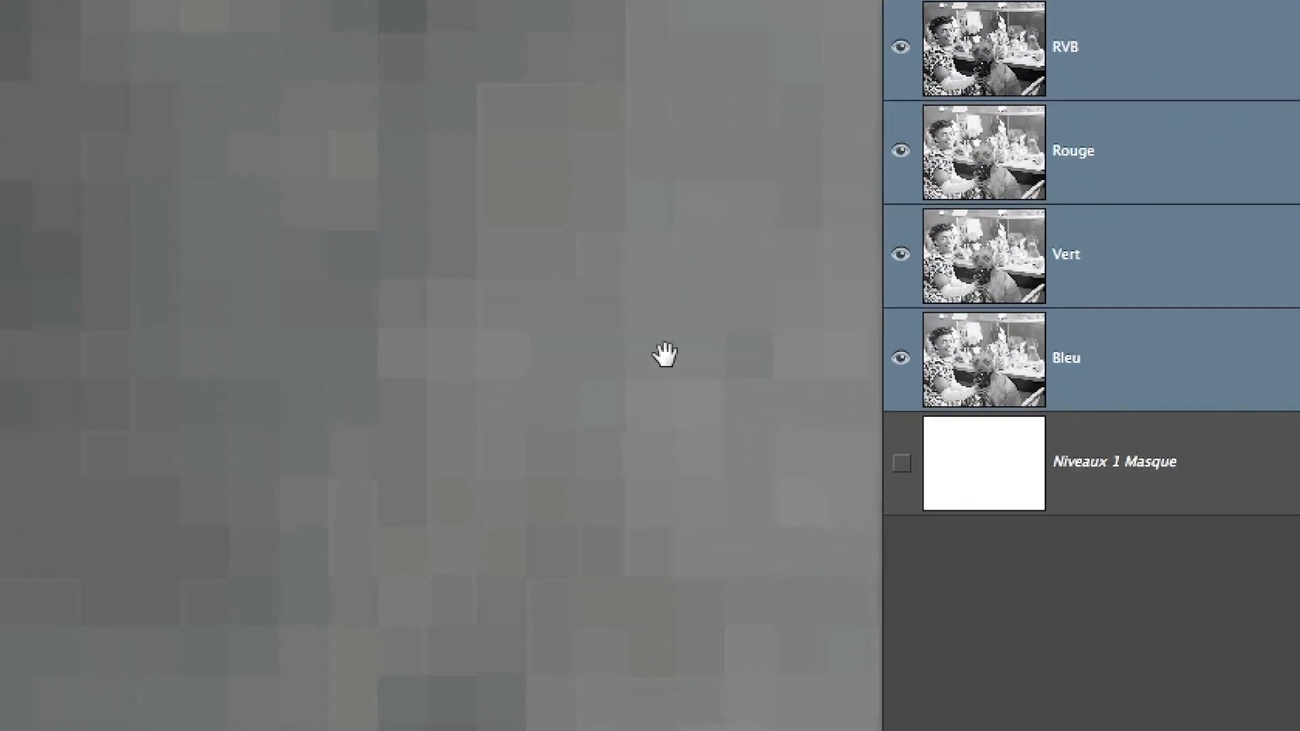
pyautogui.keyDown('alt'); pyautogui.click(635, 469); pyautogui.keyUp('alt')
pyautogui.keyDown('alt'); pyautogui.click(635, 470); pyautogui.keyUp('alt')
pyautogui.keyDown('alt'); pyautogui.click(612, 338); pyautogui.keyUp('alt')
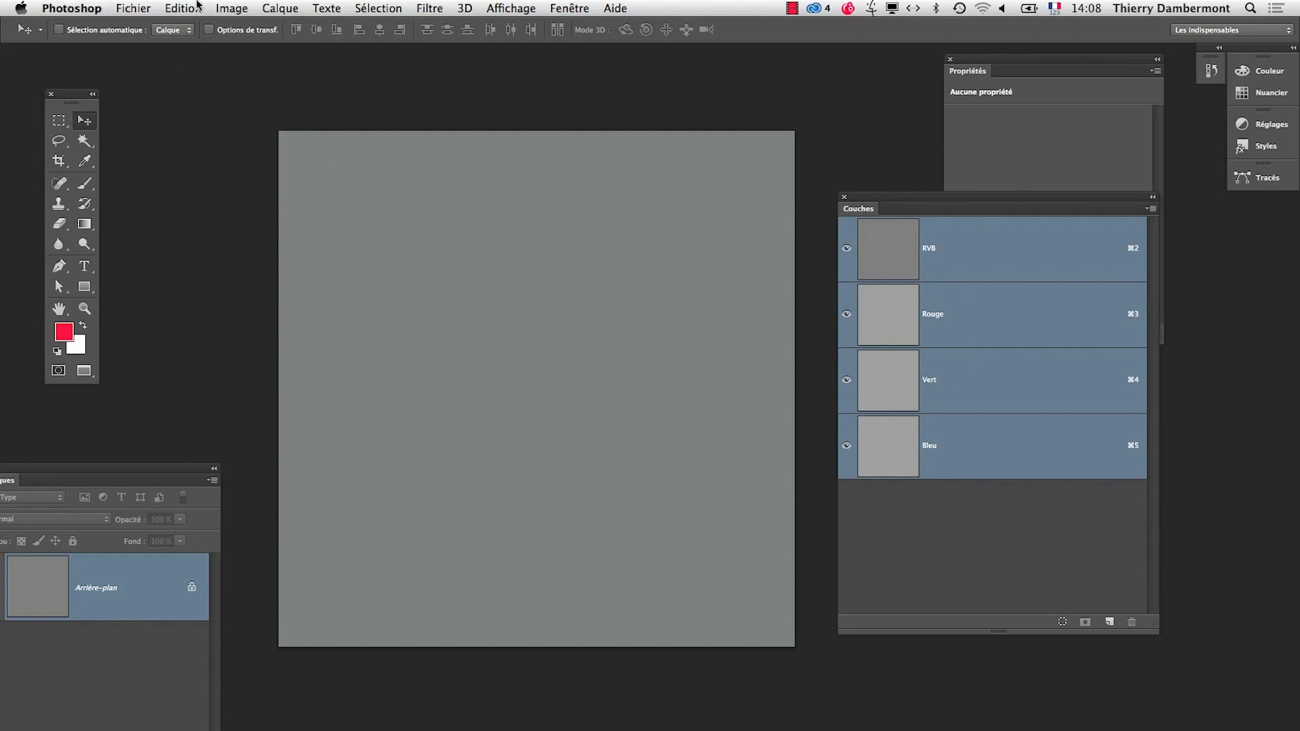
# Step: Fill the square document's background layer with Blanc in Normal mode at 100% opacity
pyautogui.click(197, 5)
pyautogui.click(203, 242)
pyautogui.click(758, 212)
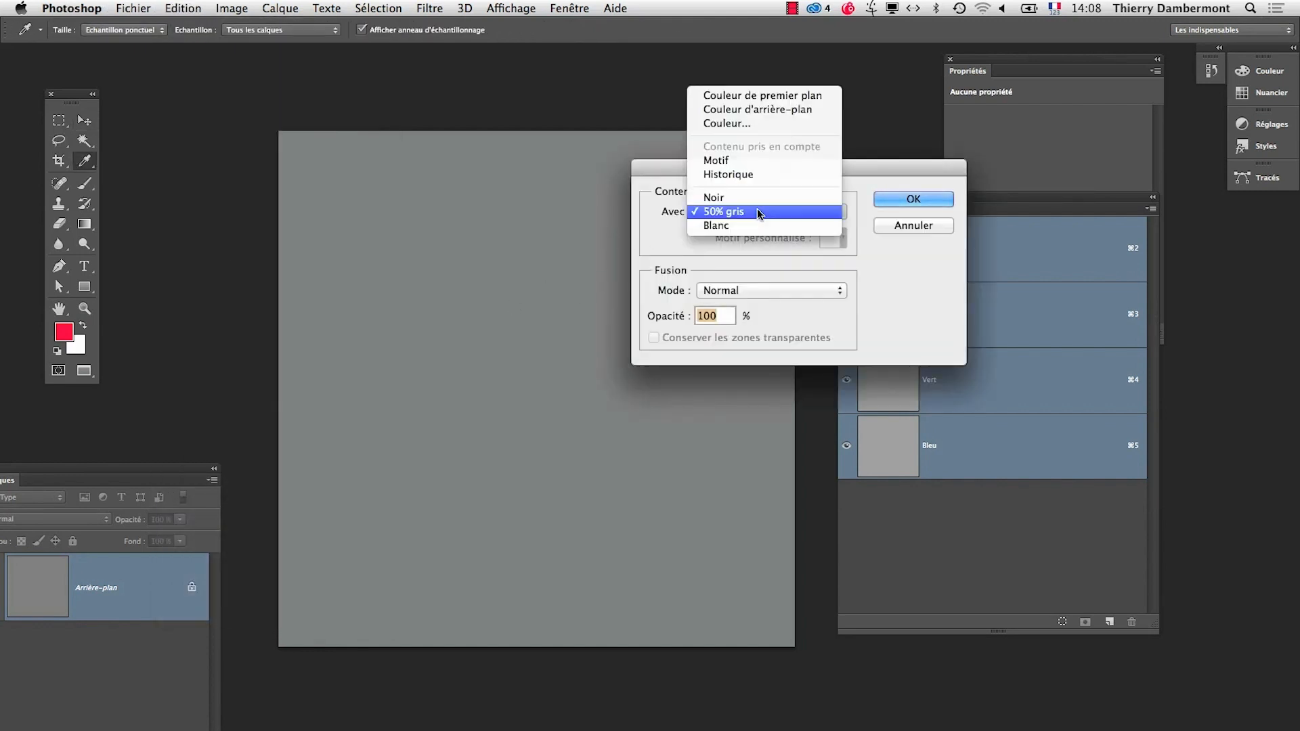
pyautogui.click(758, 225)
pyautogui.click(910, 200)
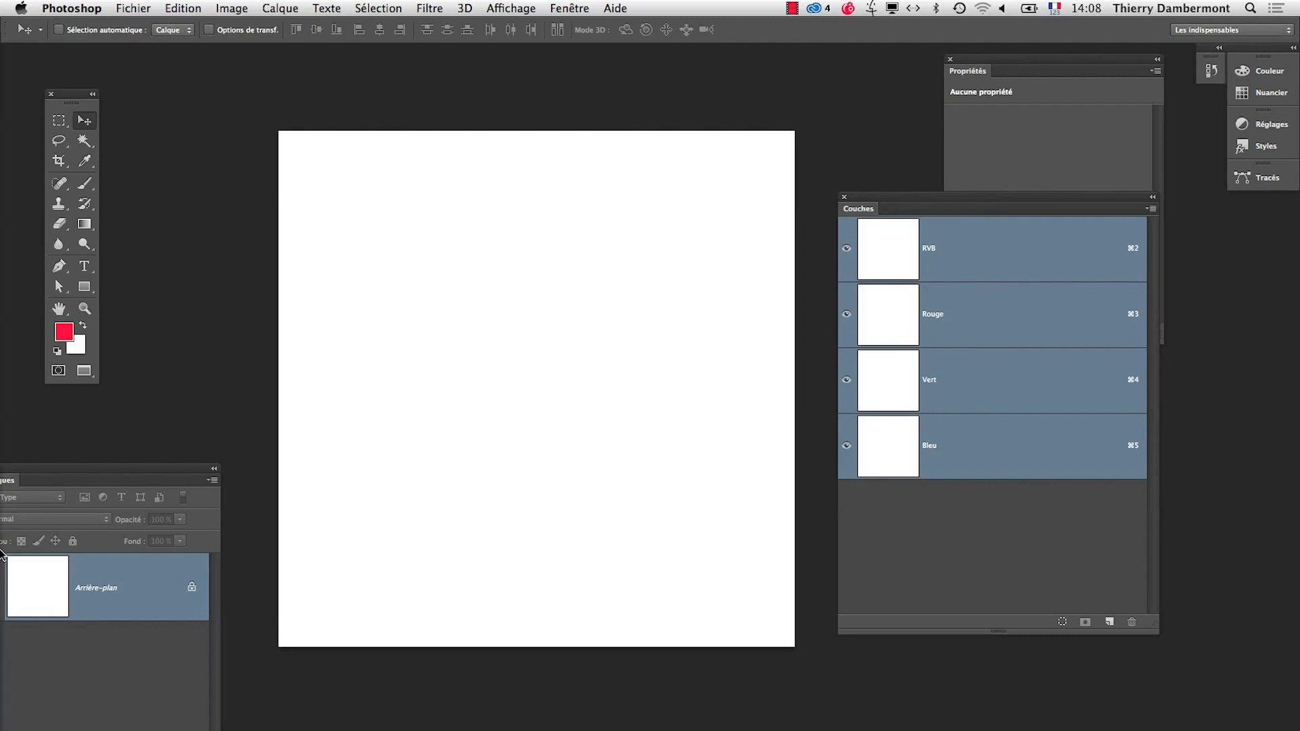
# Step: Switch to Firefox and open the bookmarked page YouTube - Broadcast Yourself
pyautogui.moveTo(3, 633)
pyautogui.click(34, 676)
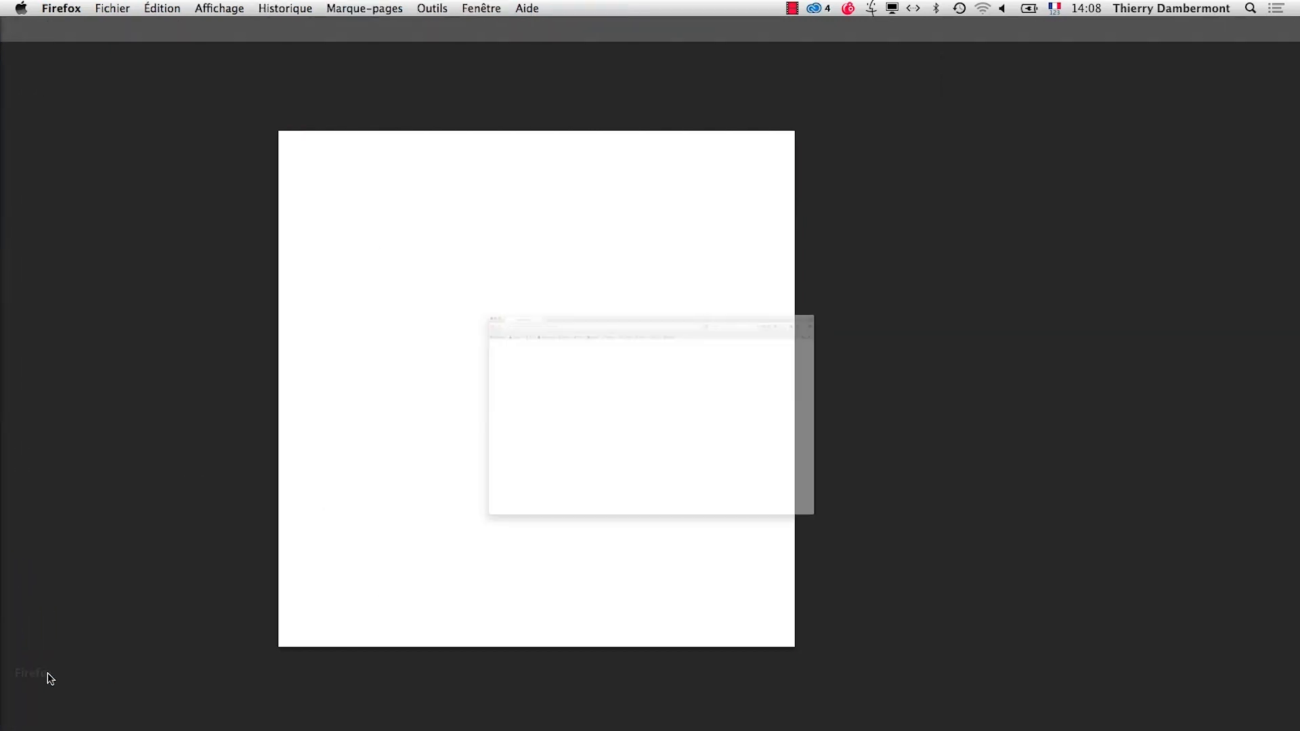
pyautogui.click(1290, 87)
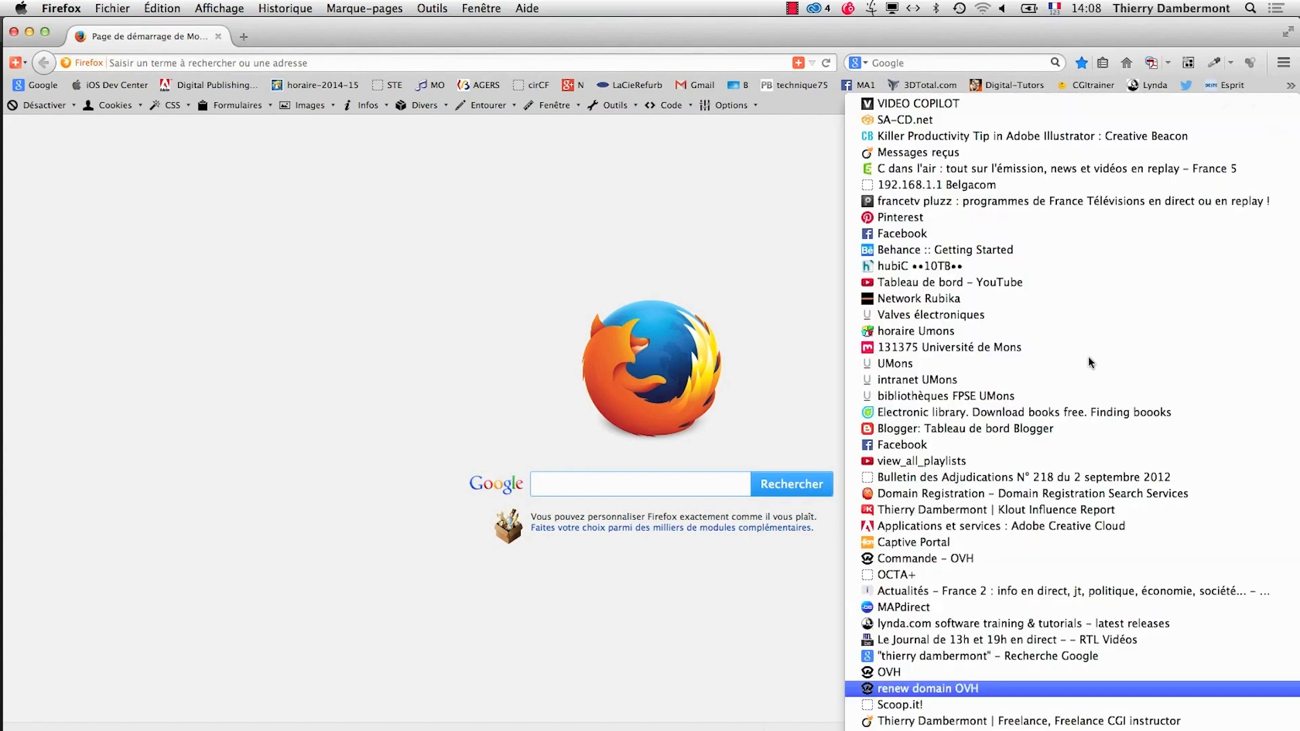
pyautogui.scroll(-3, 1088, 728)
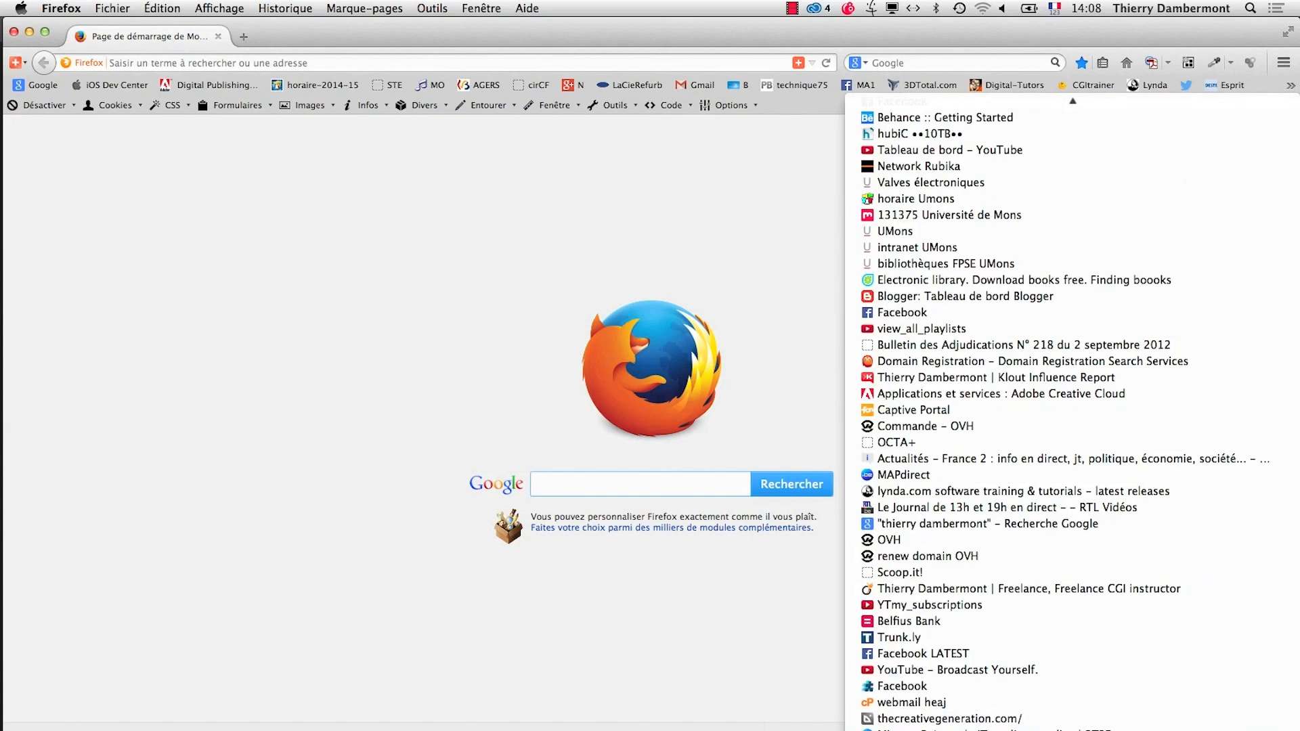
pyautogui.click(1025, 670)
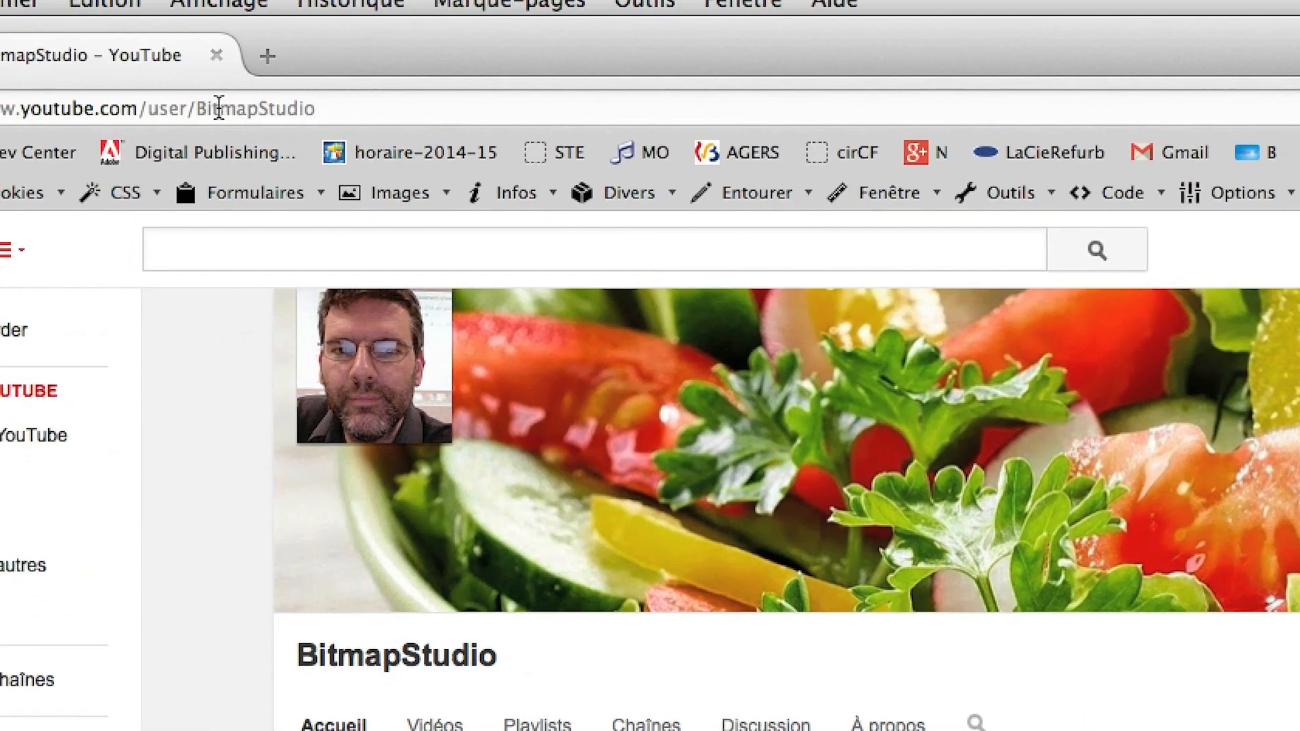
# Step: Select the channel name BitmapStudio within the YouTube page's address
pyautogui.click(293, 124)
pyautogui.click(293, 124)
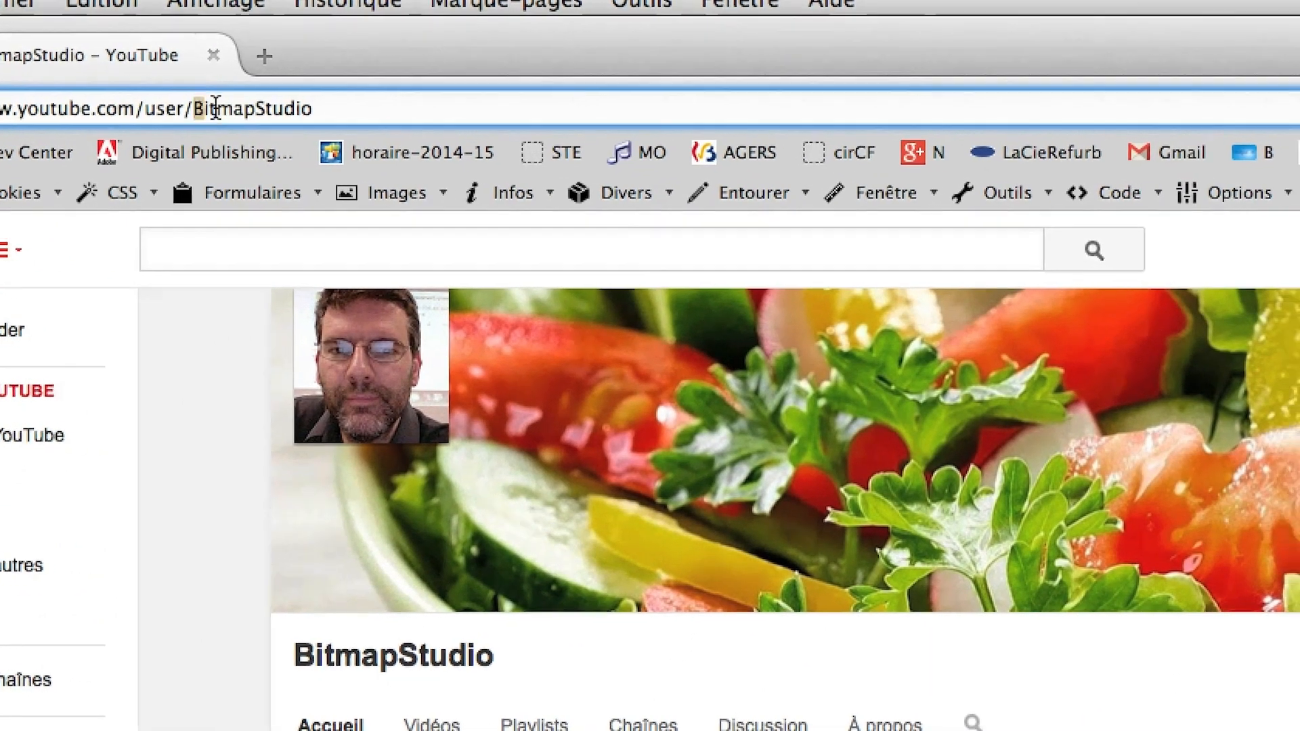
pyautogui.moveTo(212, 108); pyautogui.dragTo(330, 111)
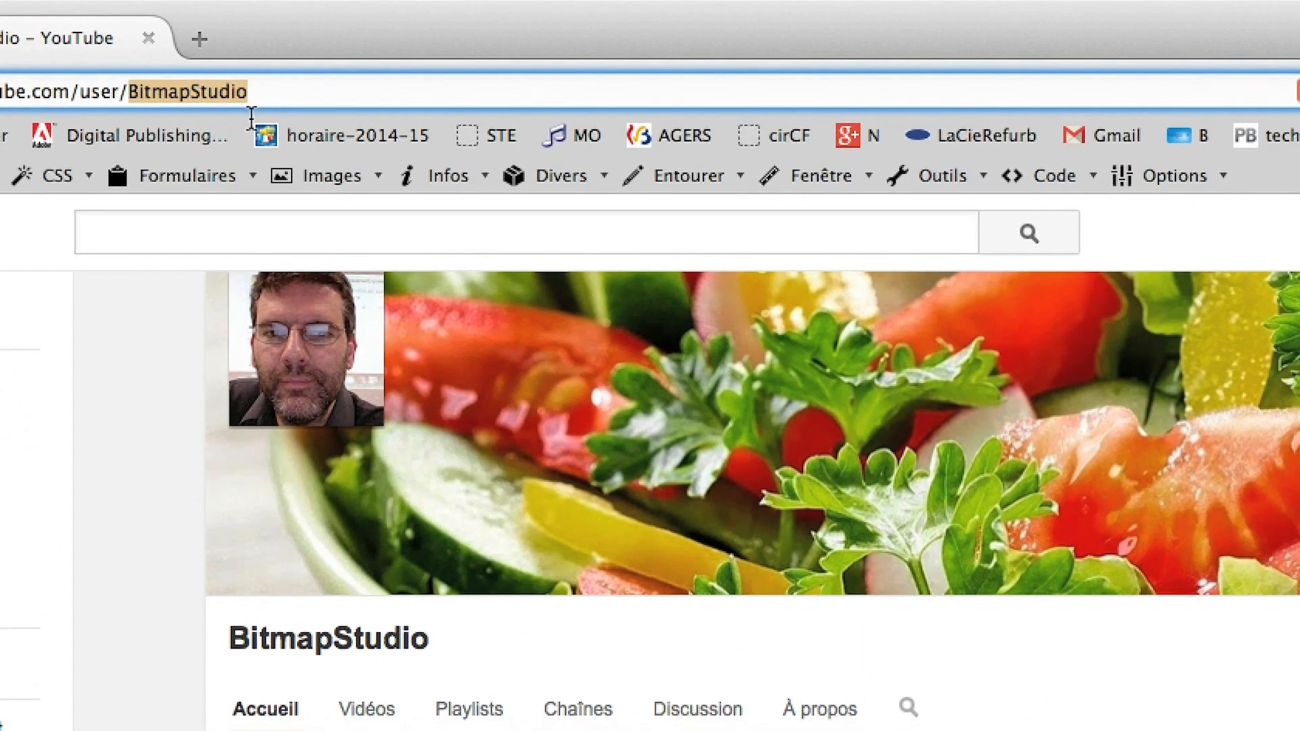
# Step: Replace the channel name in the address with idi, open the suggested IDIKOtv channel and show its videos
pyautogui.write('idi')
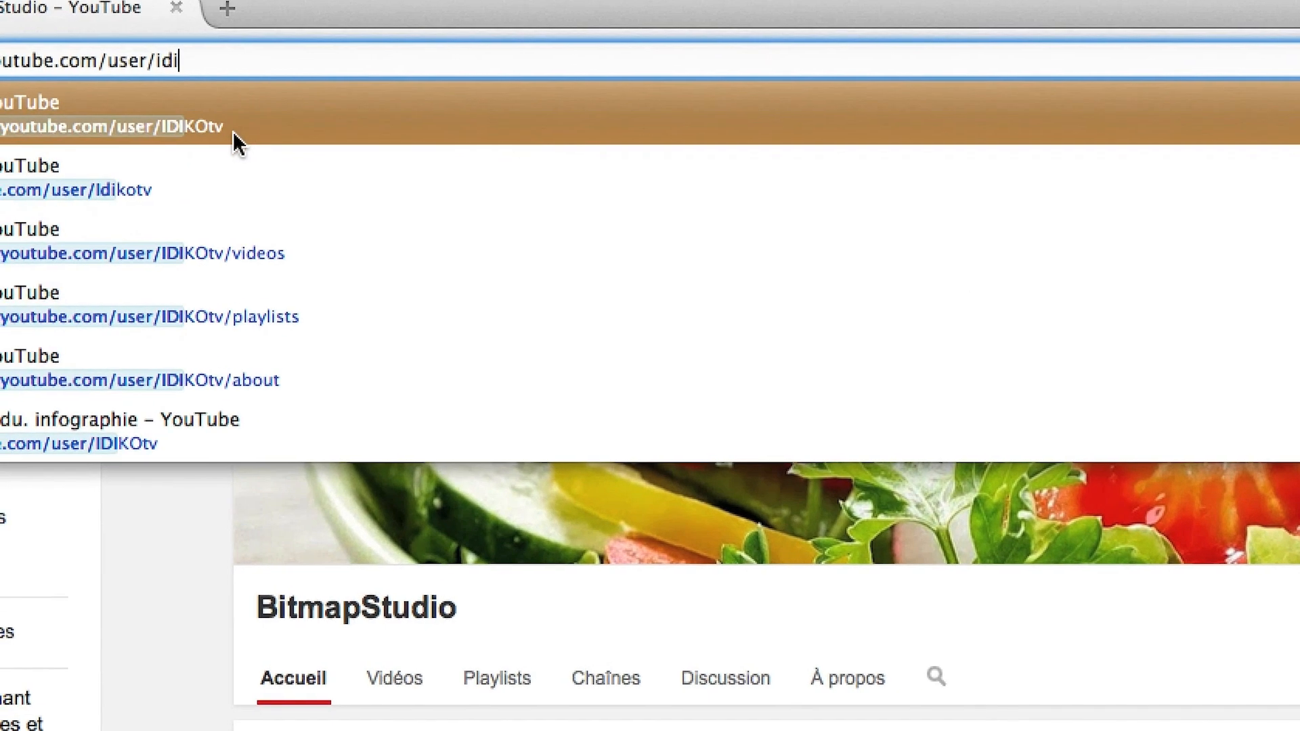
pyautogui.click(203, 155)
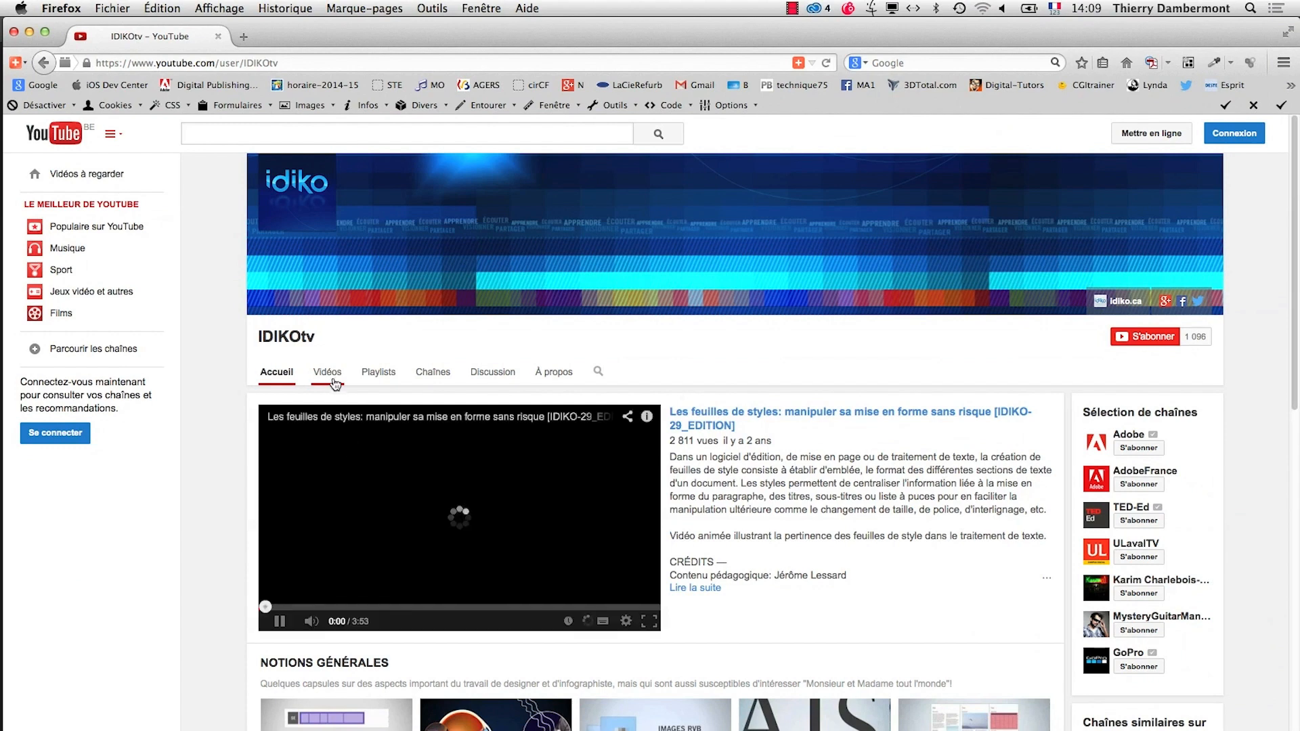
pyautogui.click(332, 379)
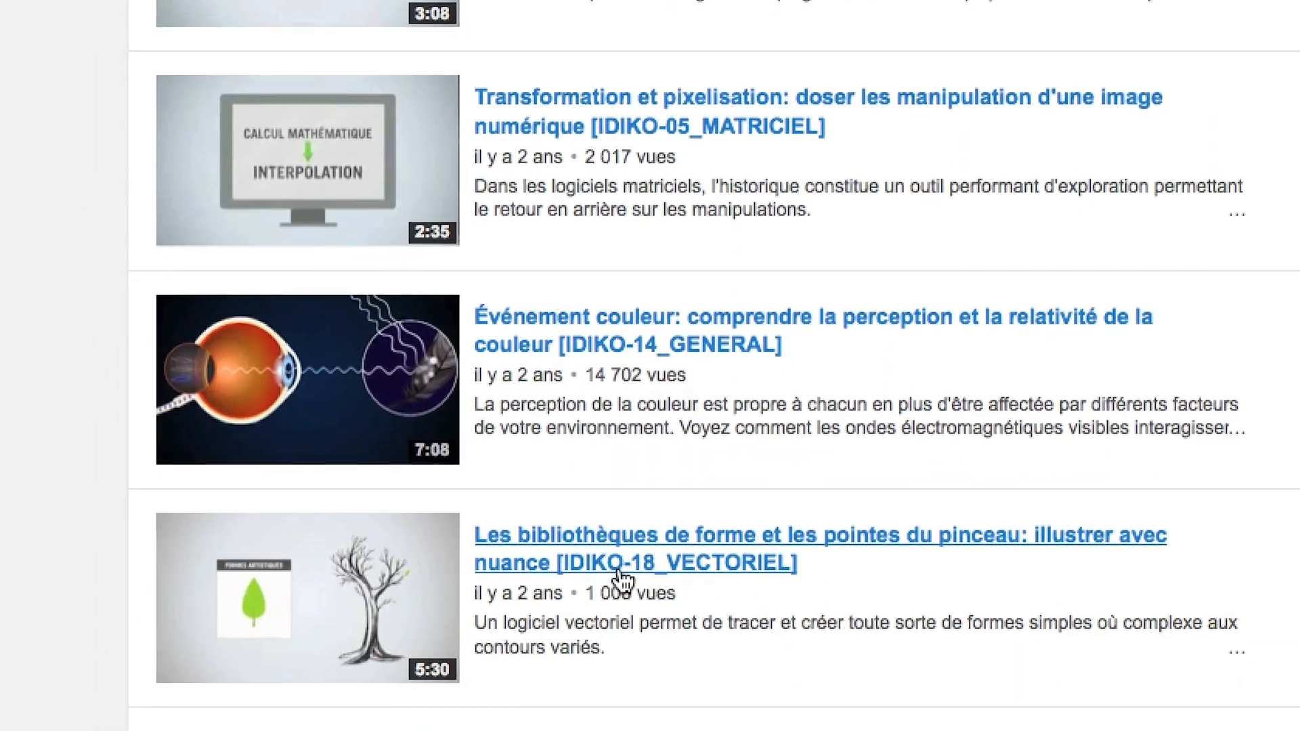
# Step: Examine the IDIKOtv channel's video list down to its oldest entries on bitmap image basics
pyautogui.scroll(-5, 622, 579)
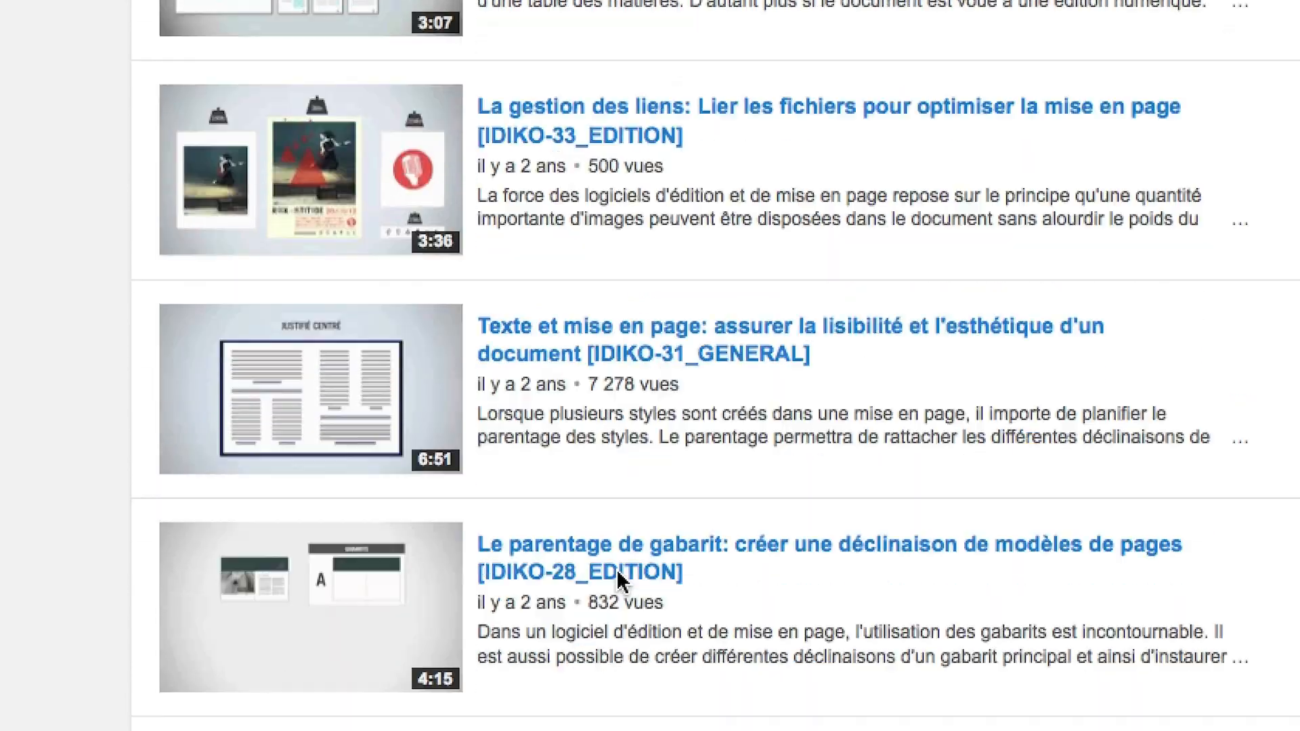
pyautogui.scroll(-5, 617, 579)
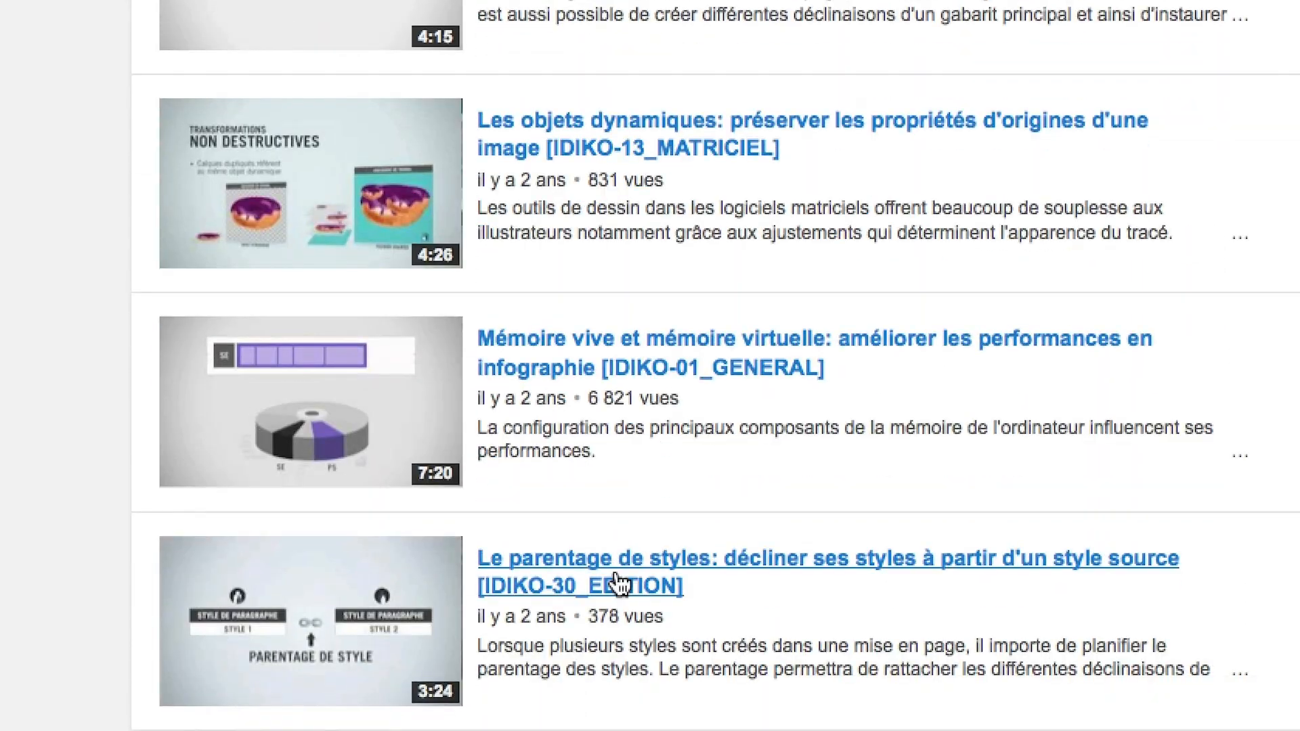
pyautogui.scroll(-5, 618, 581)
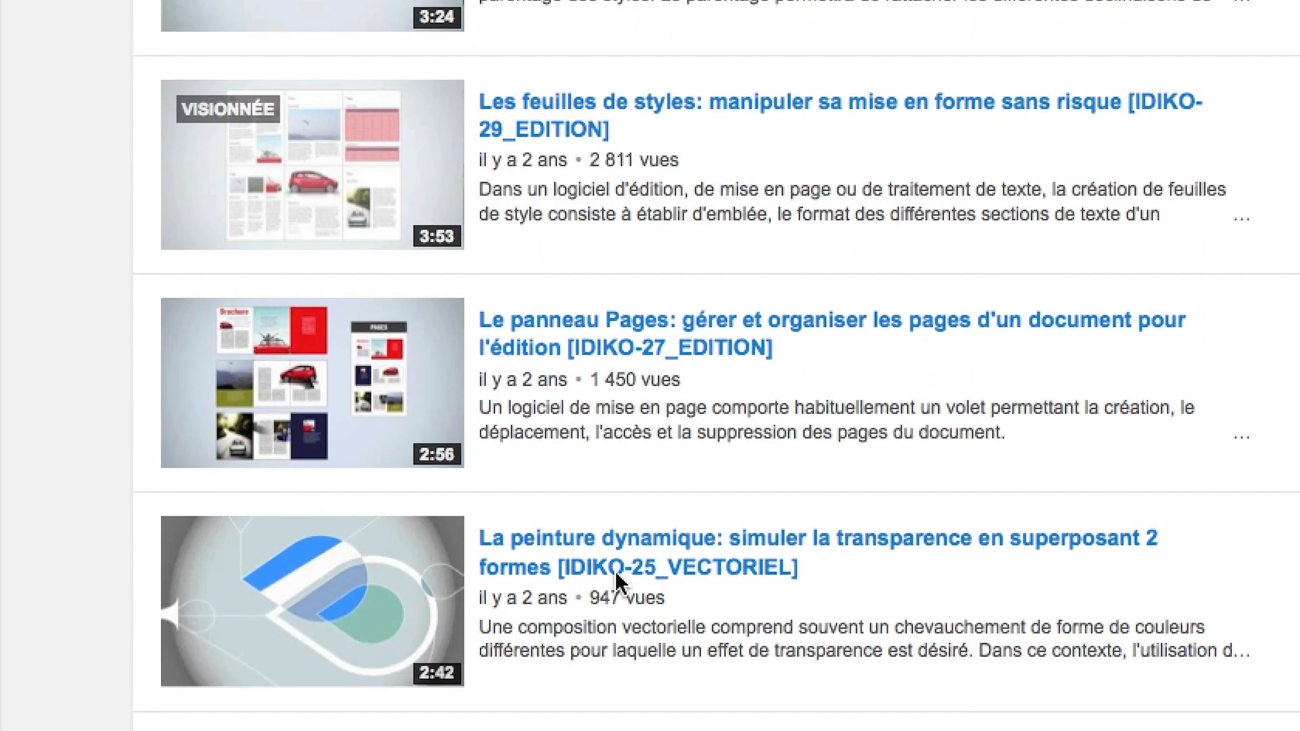
pyautogui.scroll(-1, 617, 574)
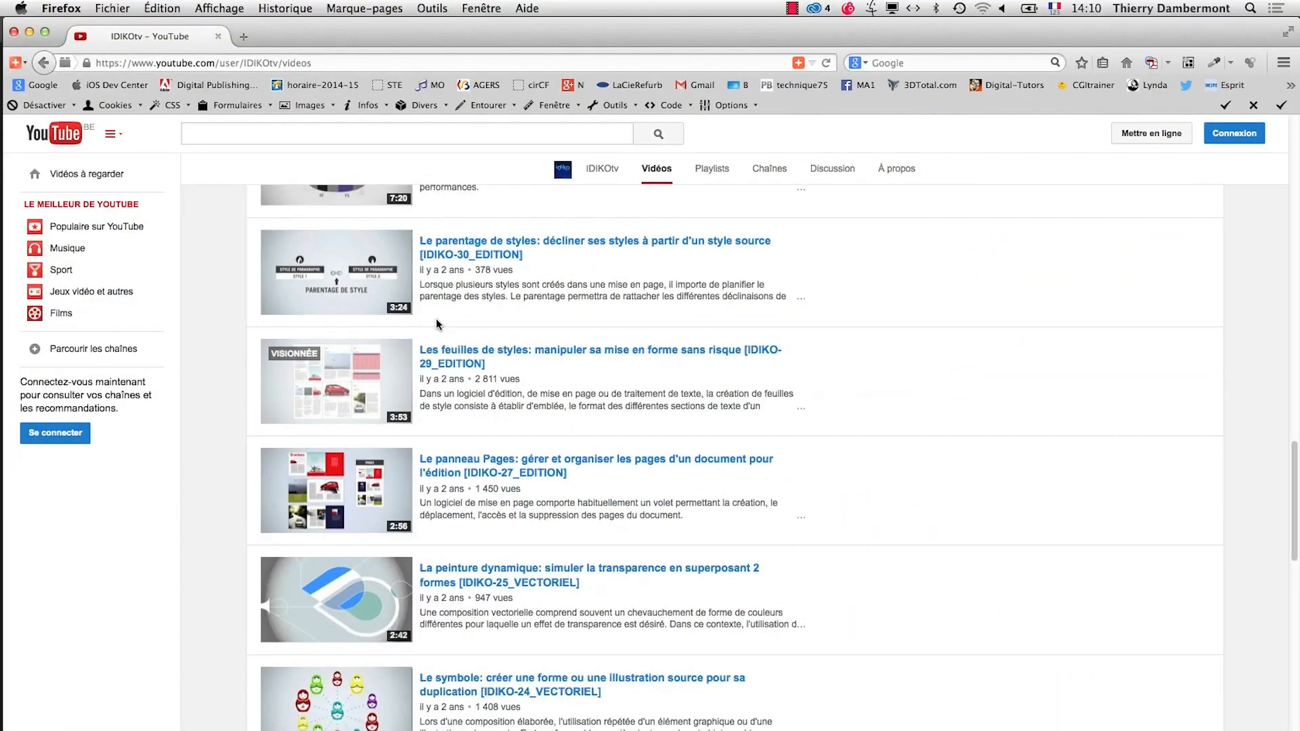
pyautogui.scroll(-6, 646, 505)
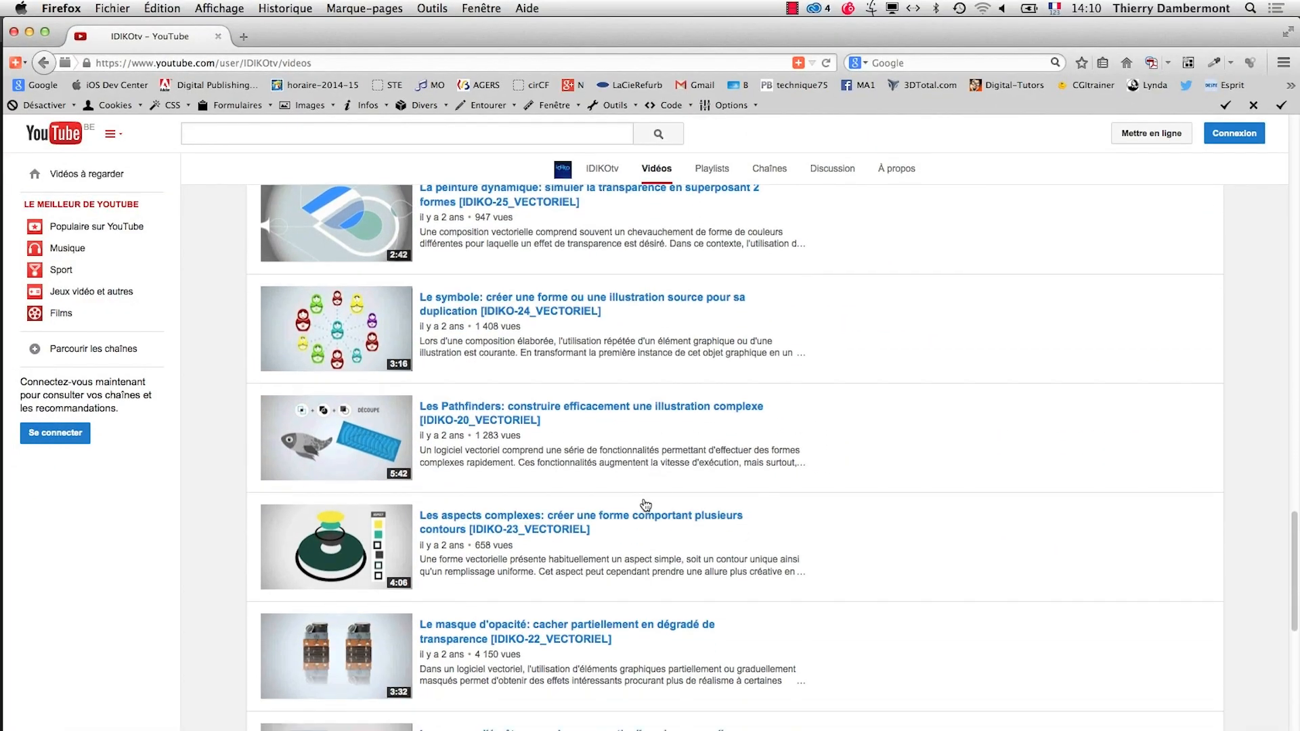
pyautogui.scroll(-5, 646, 505)
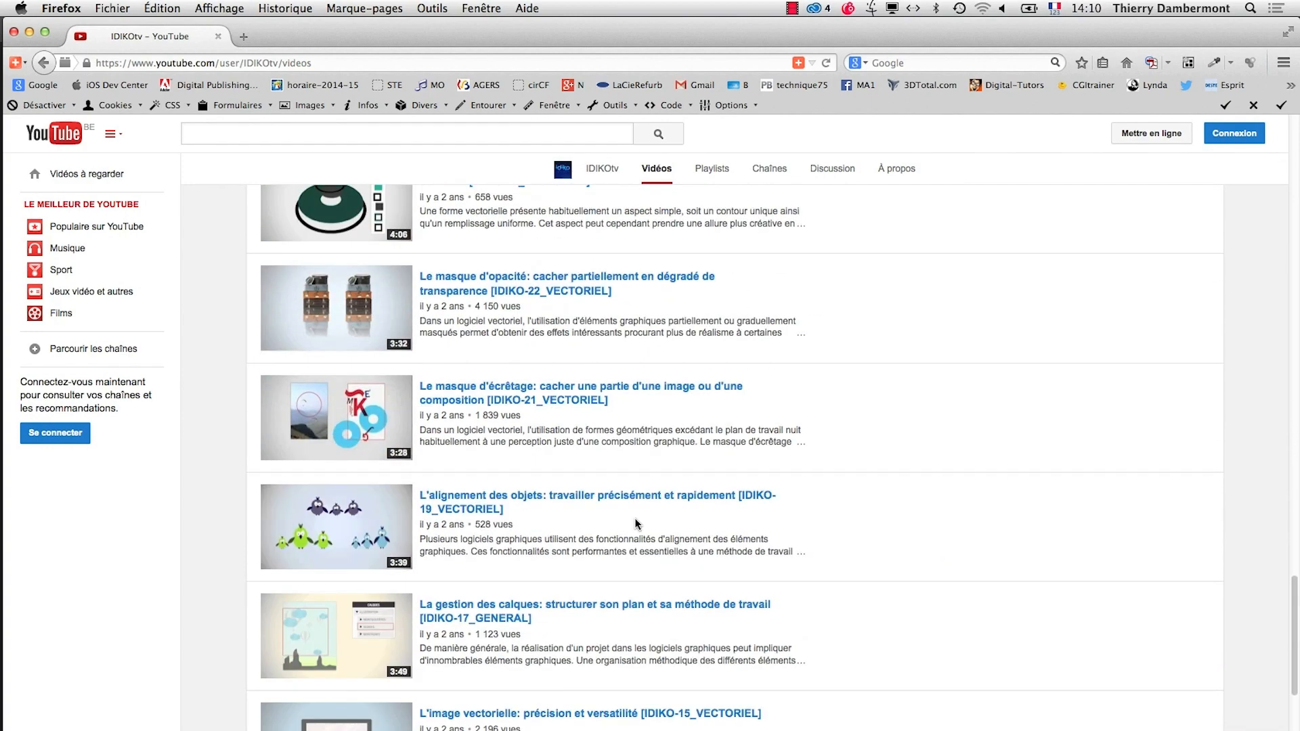
pyautogui.scroll(-5, 636, 524)
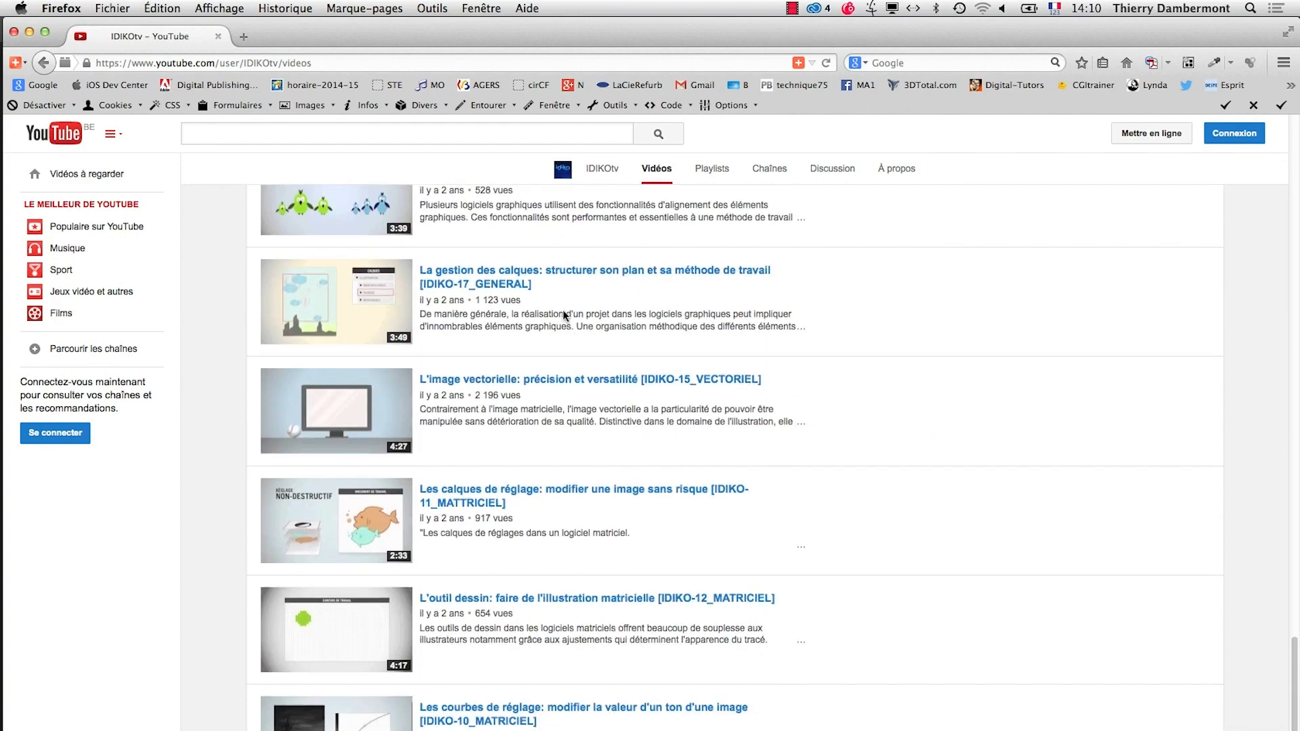
pyautogui.scroll(-1, 508, 534)
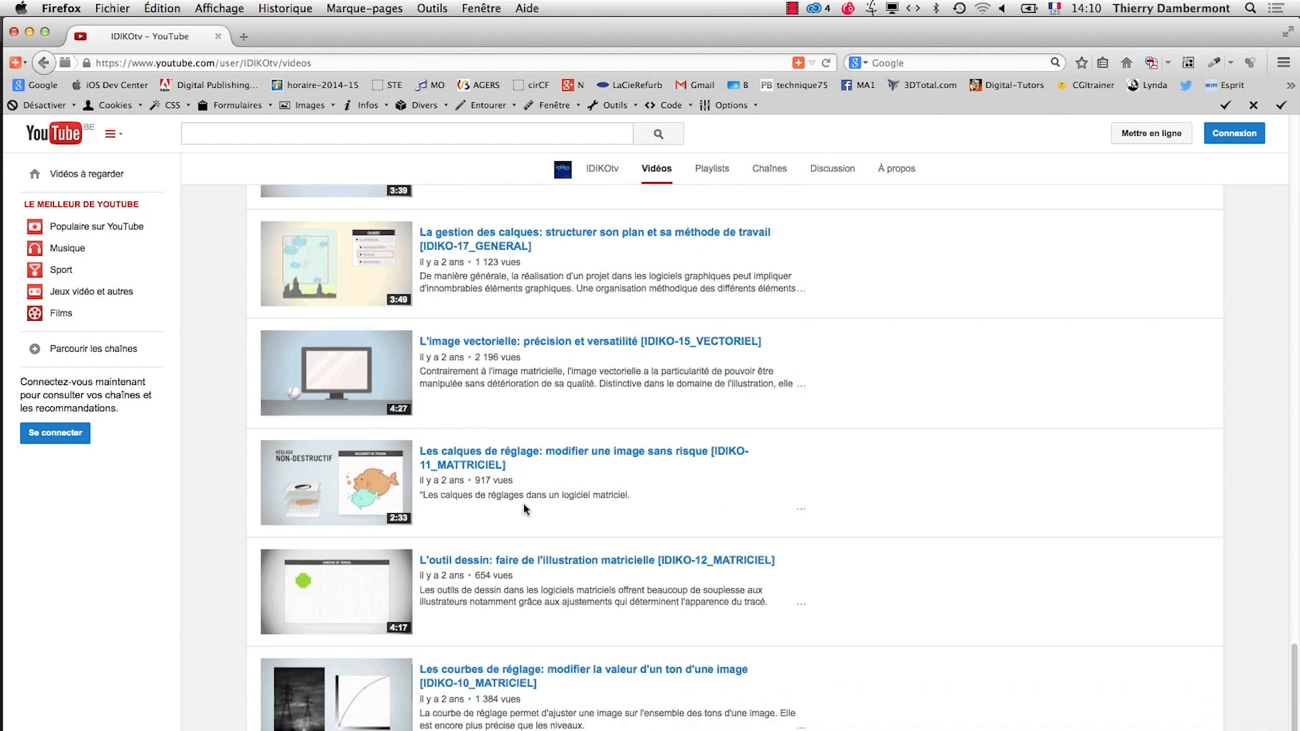
pyautogui.scroll(-6, 524, 509)
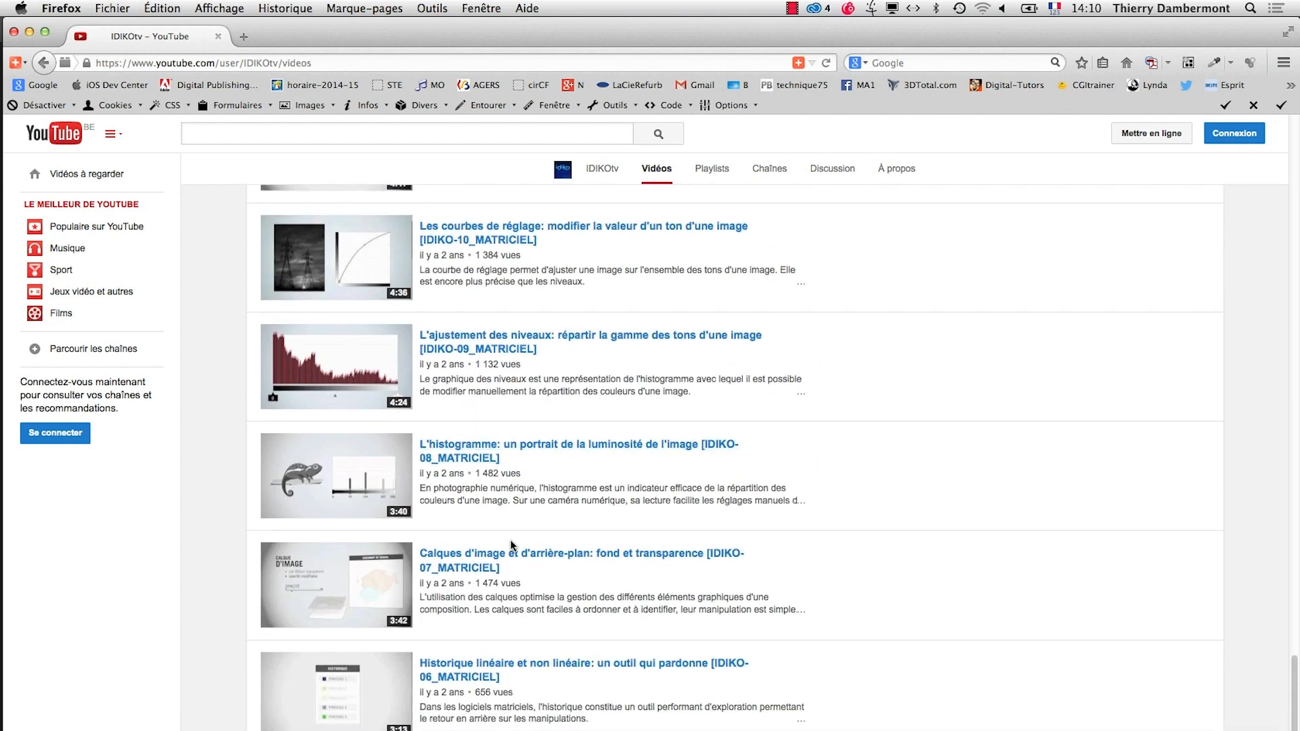
pyautogui.scroll(-5, 512, 545)
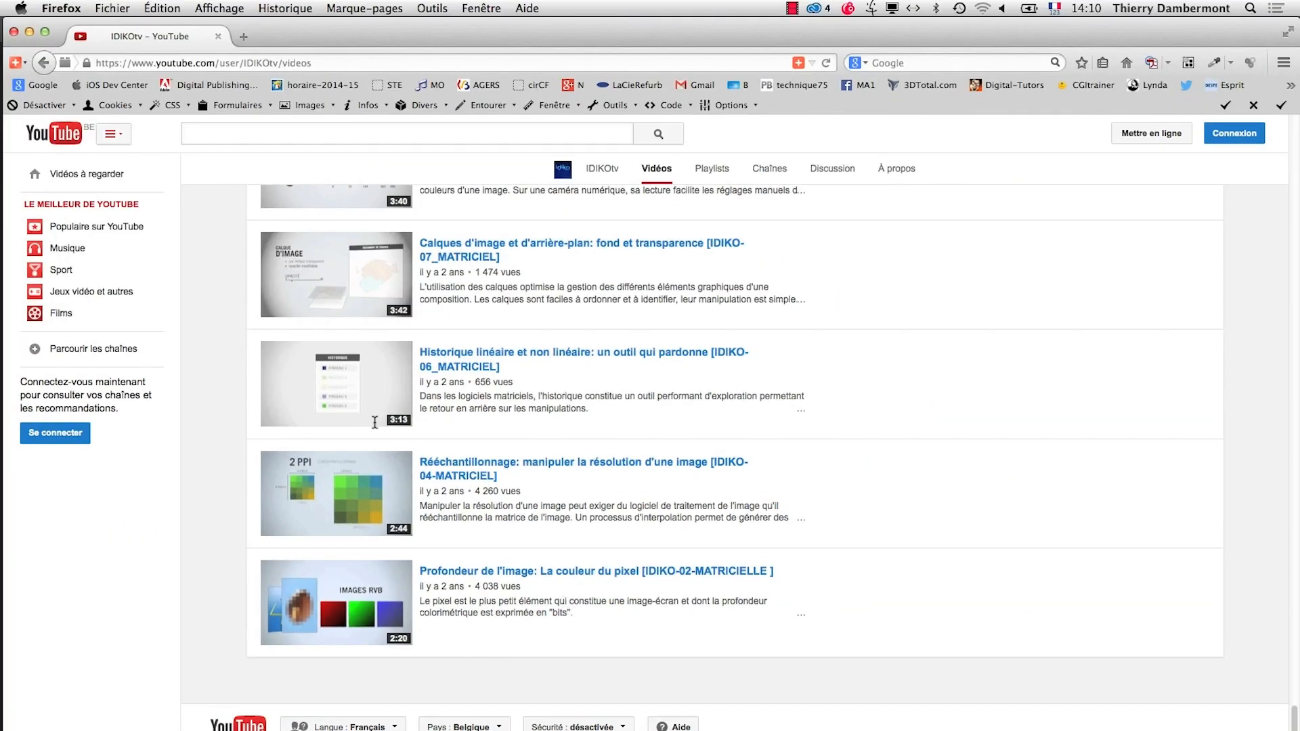
pyautogui.click(29, 34)
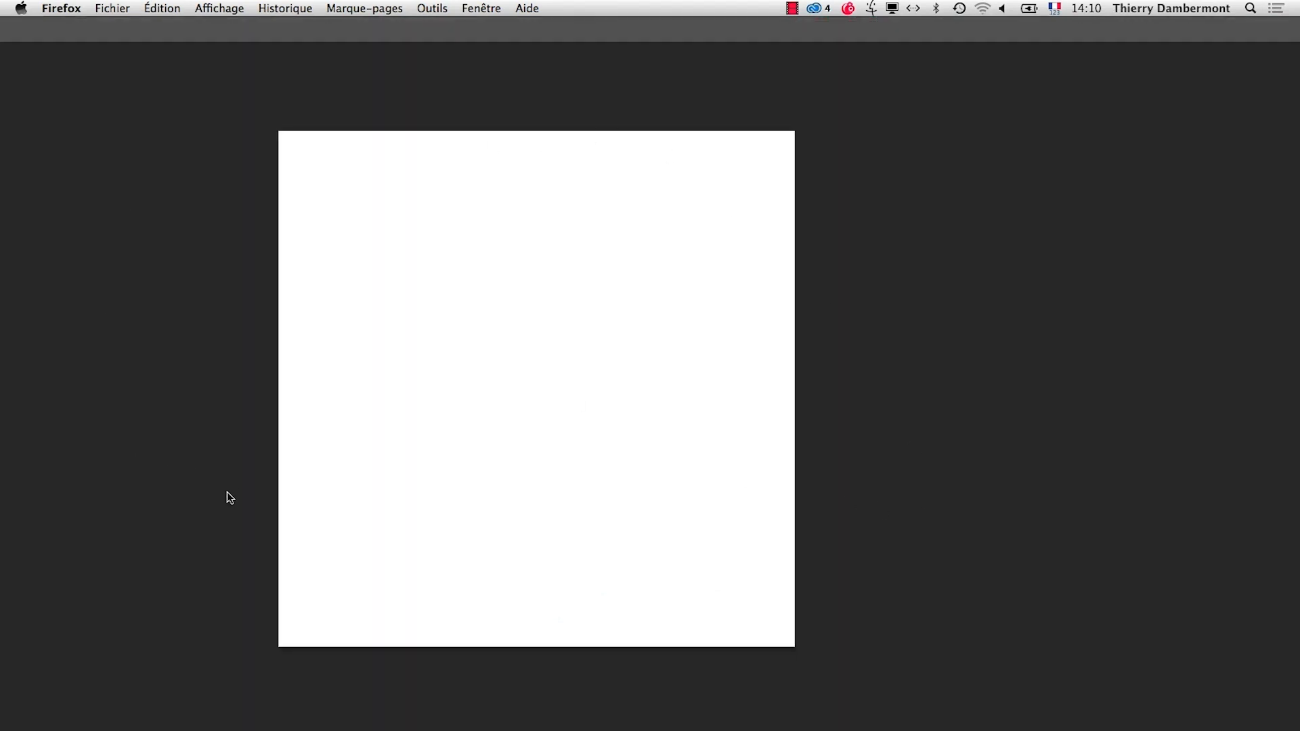
pyautogui.click(226, 491)
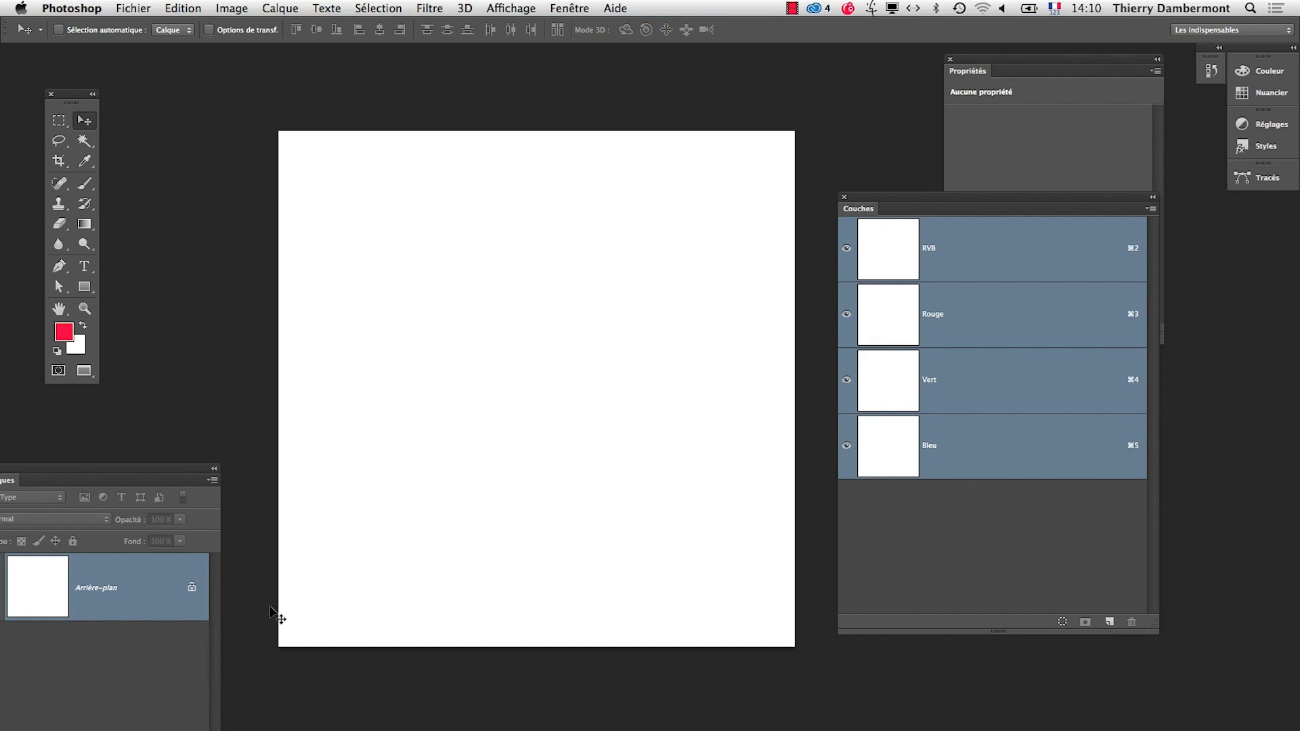
pyautogui.press('super+Tab')
pyautogui.click(499, 7)
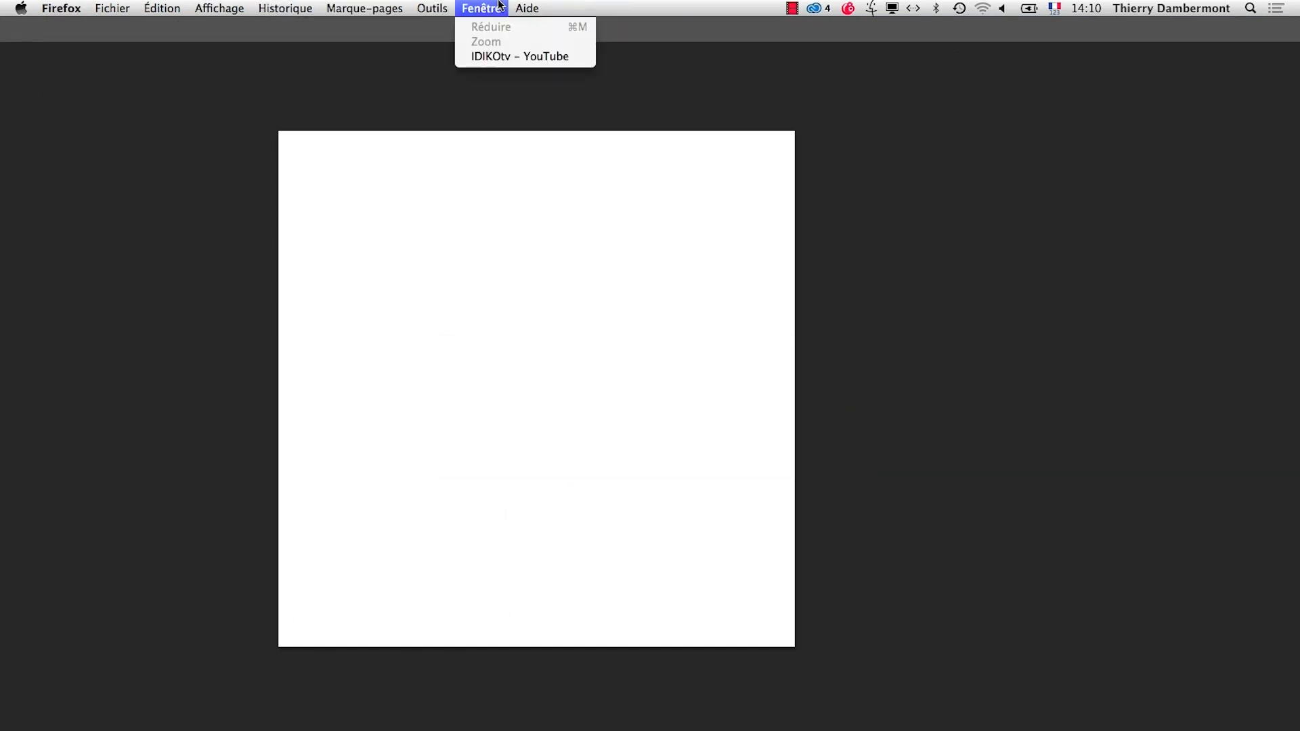
pyautogui.click(485, 56)
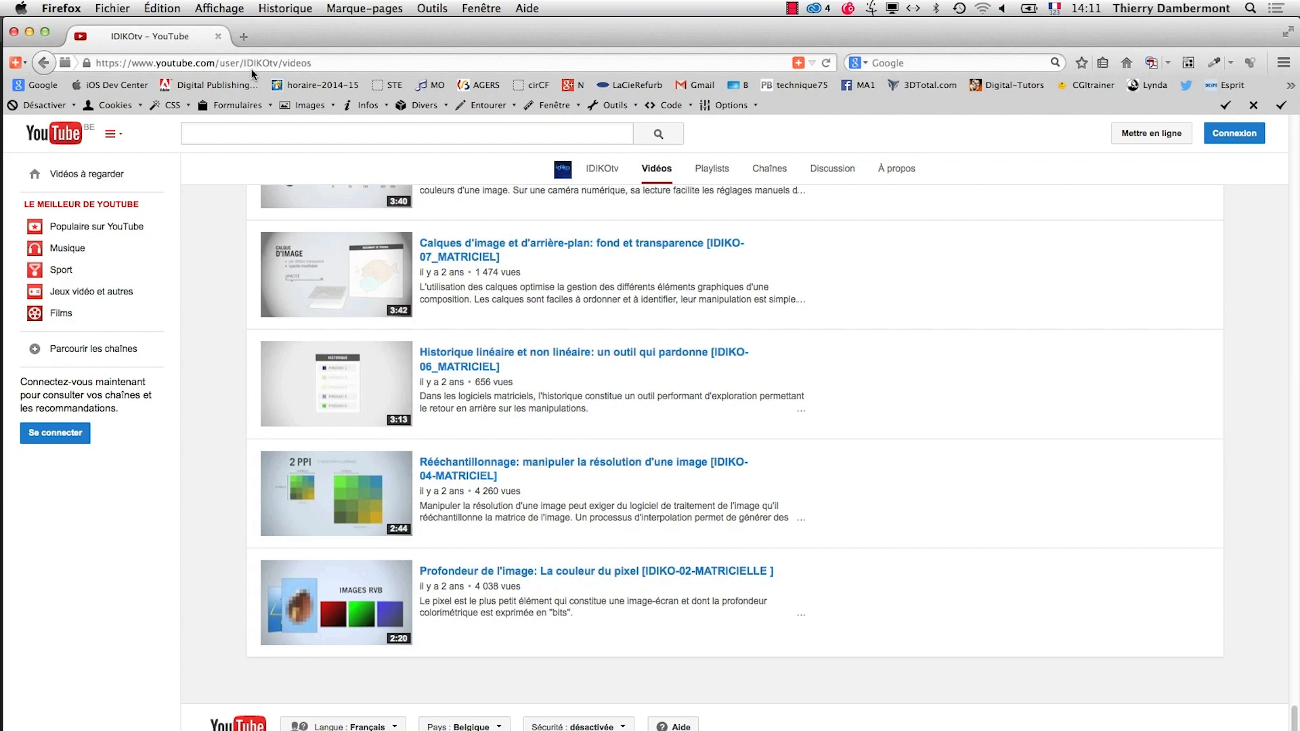
# Step: Look back through the IDIKOtv video list and switch to Photoshop's white square document
pyautogui.scroll(15, 502, 338)
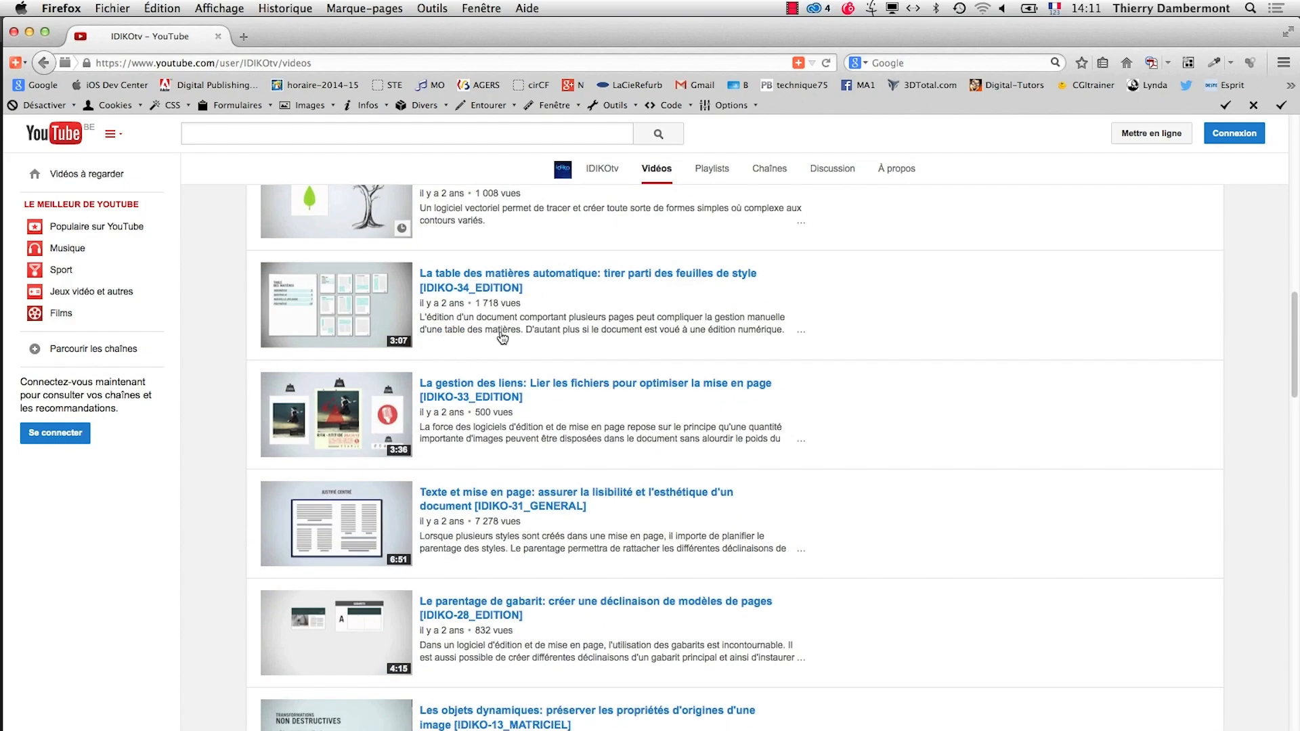
pyautogui.scroll(10, 502, 338)
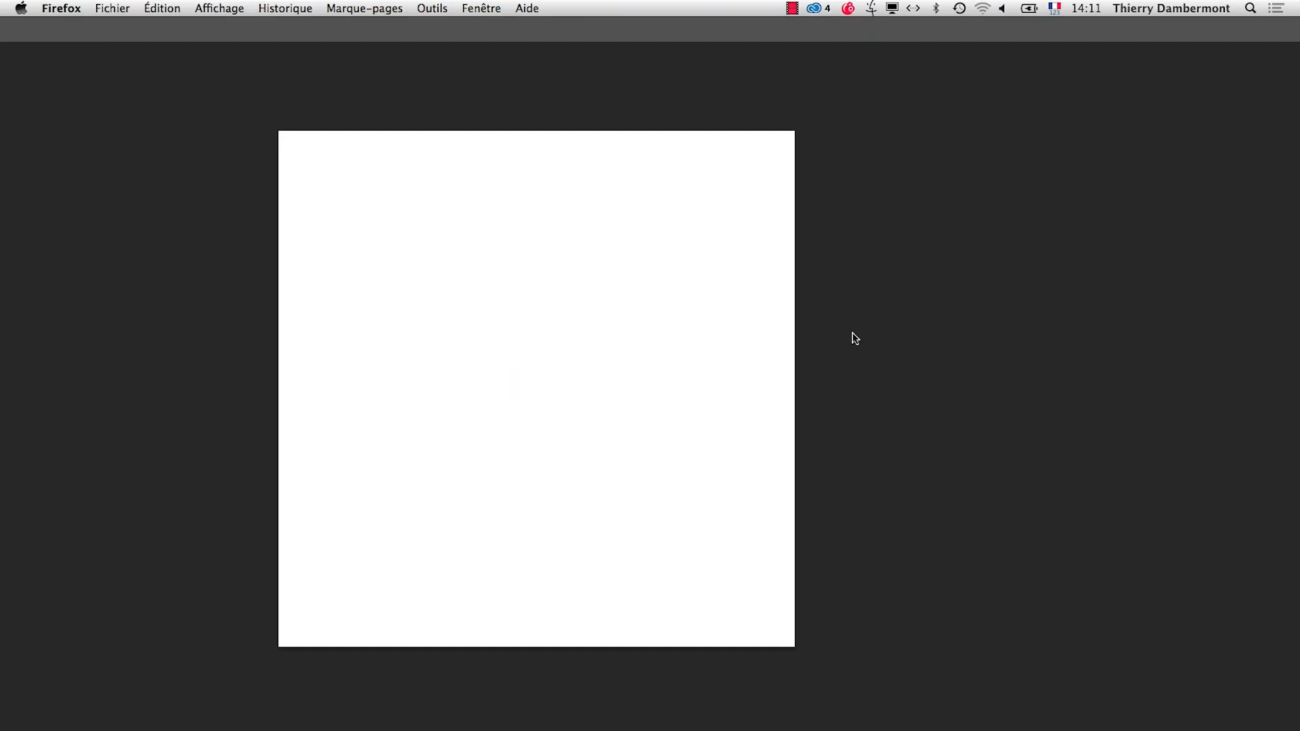
pyautogui.click(281, 707)
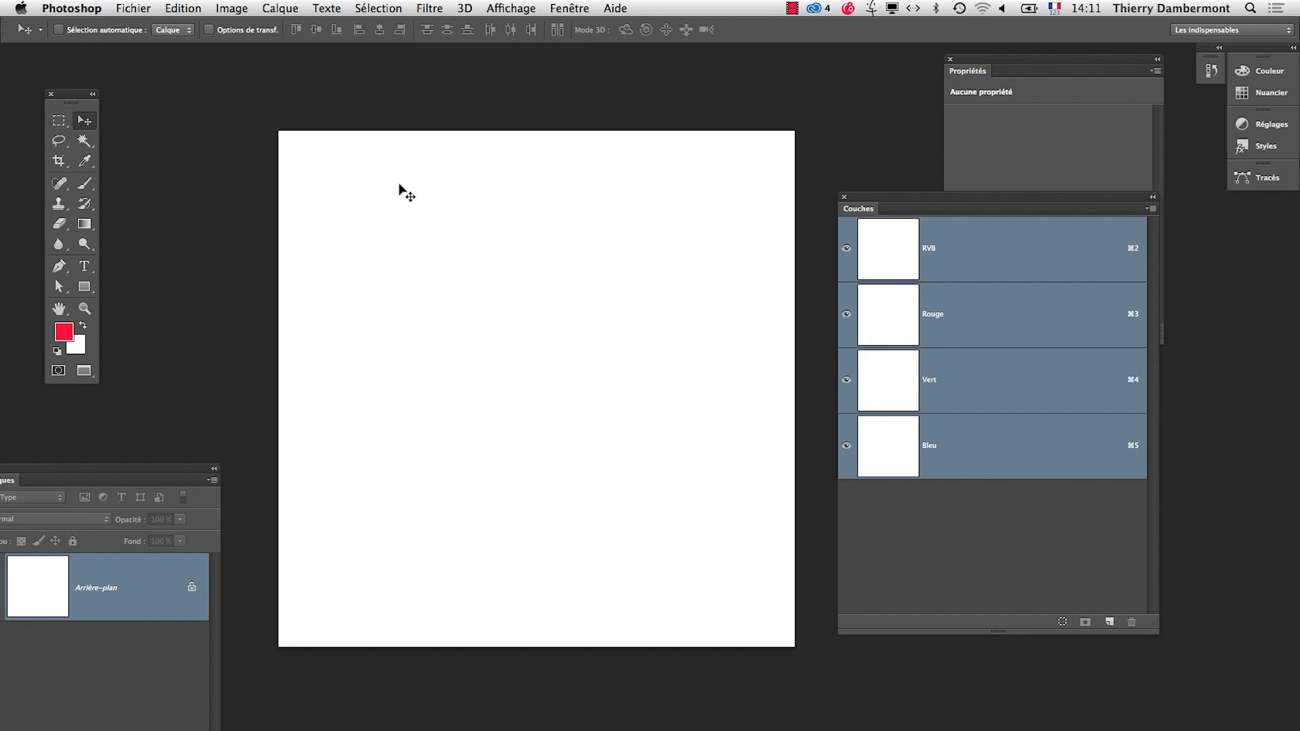
# Step: Select a rectangle in the upper middle of the white canvas and set the Fill content to colour ff0000
pyautogui.click(68, 127)
pyautogui.moveTo(398, 194); pyautogui.dragTo(617, 389)
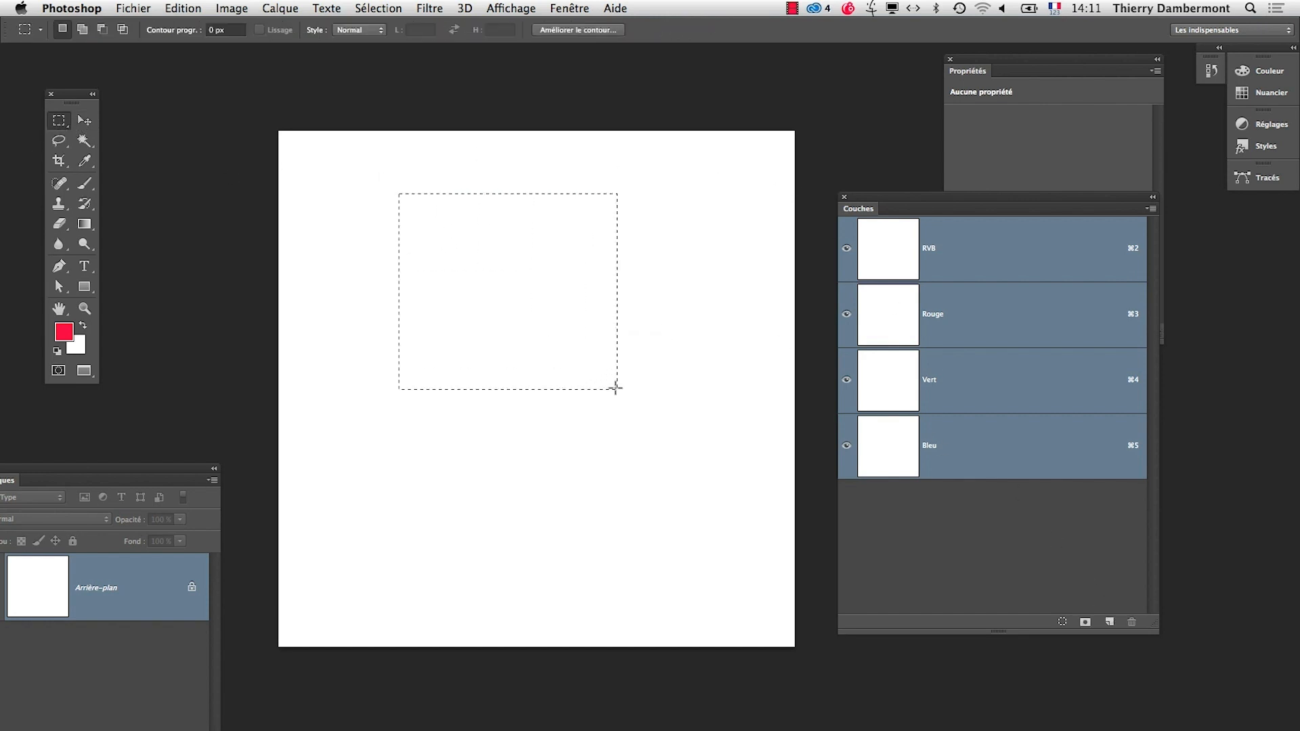
pyautogui.click(176, 8)
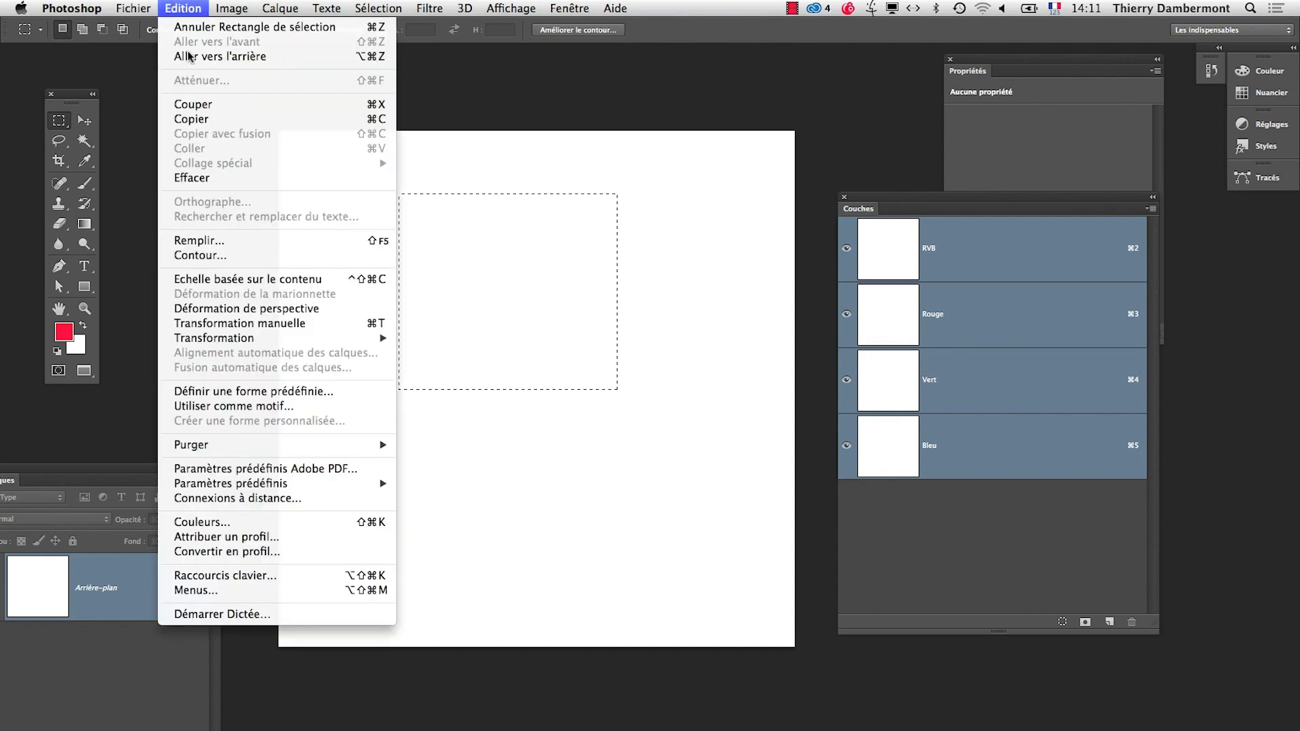
pyautogui.click(213, 242)
pyautogui.click(752, 211)
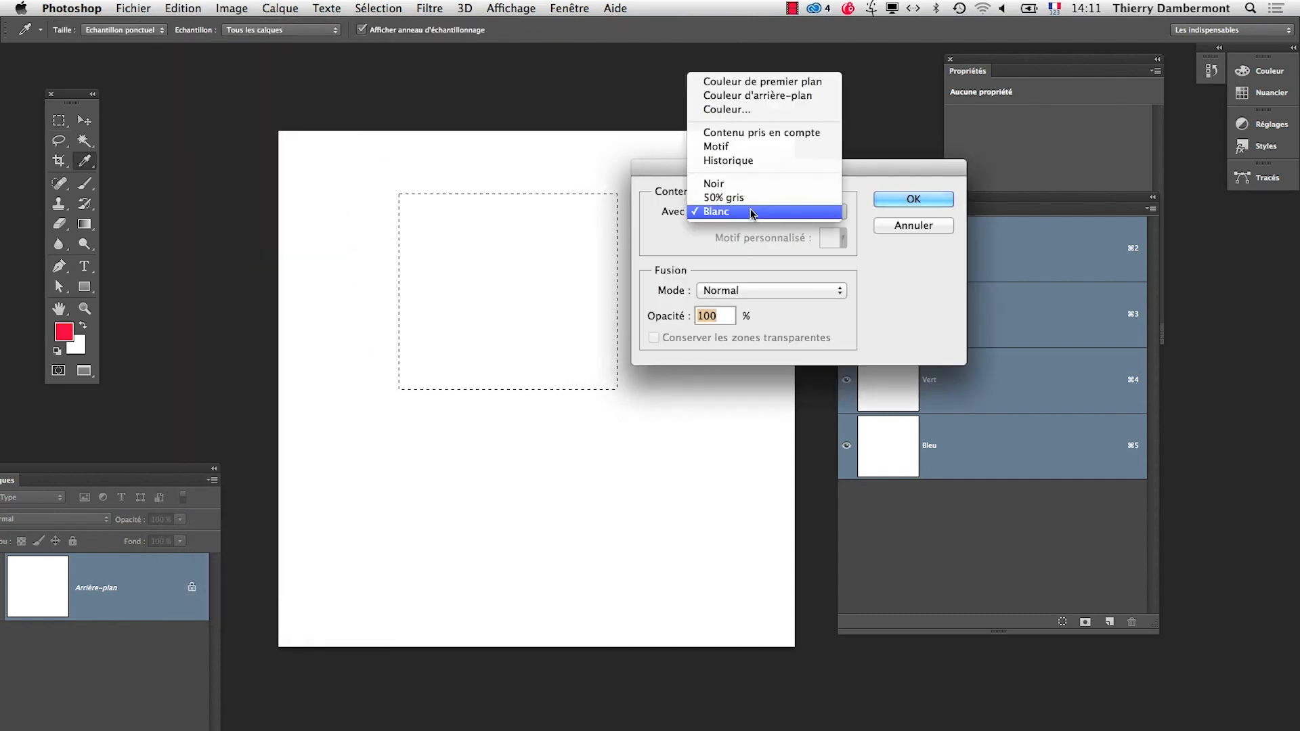
pyautogui.click(755, 110)
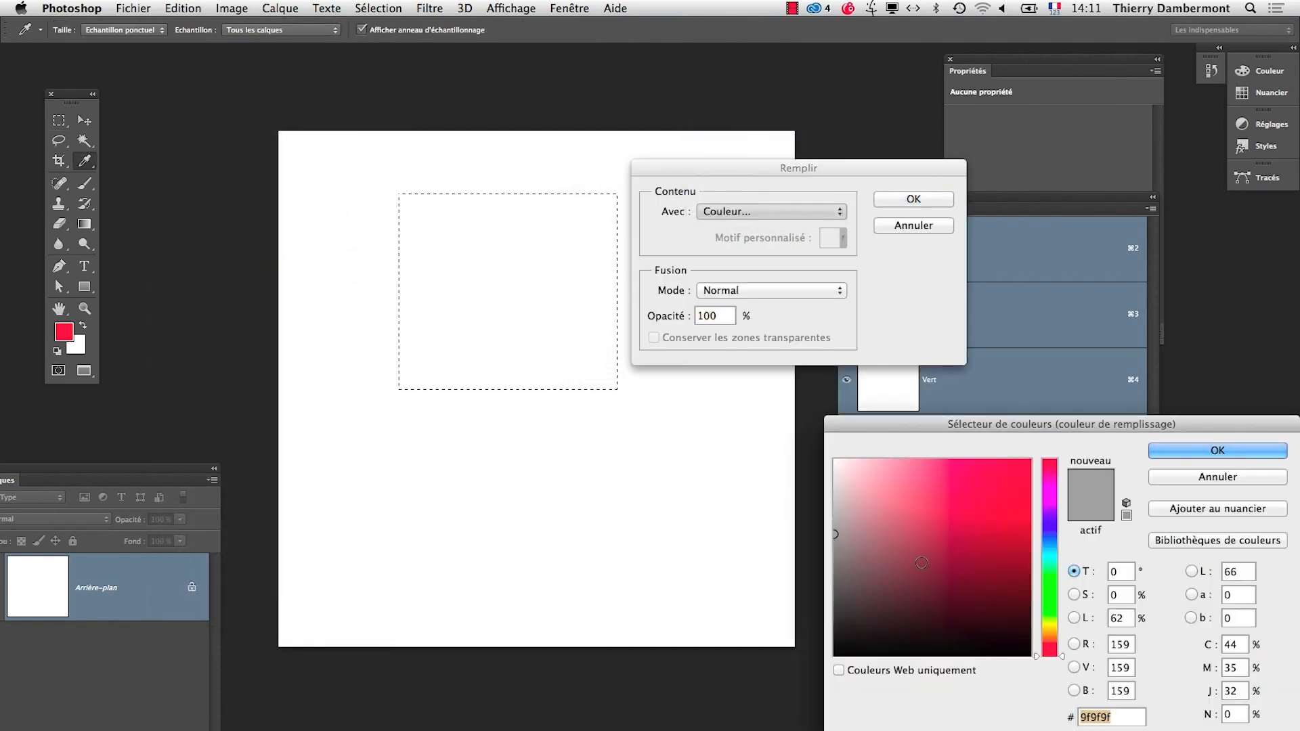
pyautogui.moveTo(1050, 624); pyautogui.dragTo(1049, 667)
pyautogui.moveTo(1016, 478); pyautogui.dragTo(1047, 452)
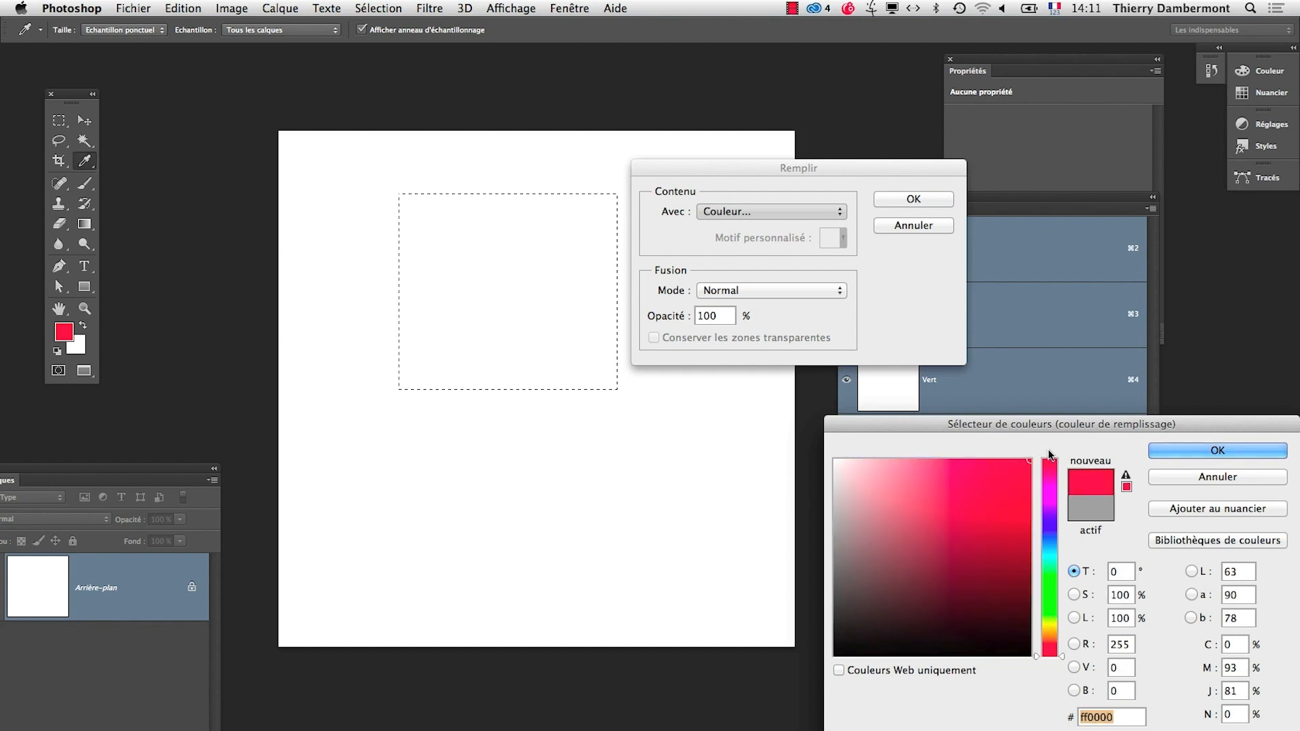
pyautogui.click(1191, 450)
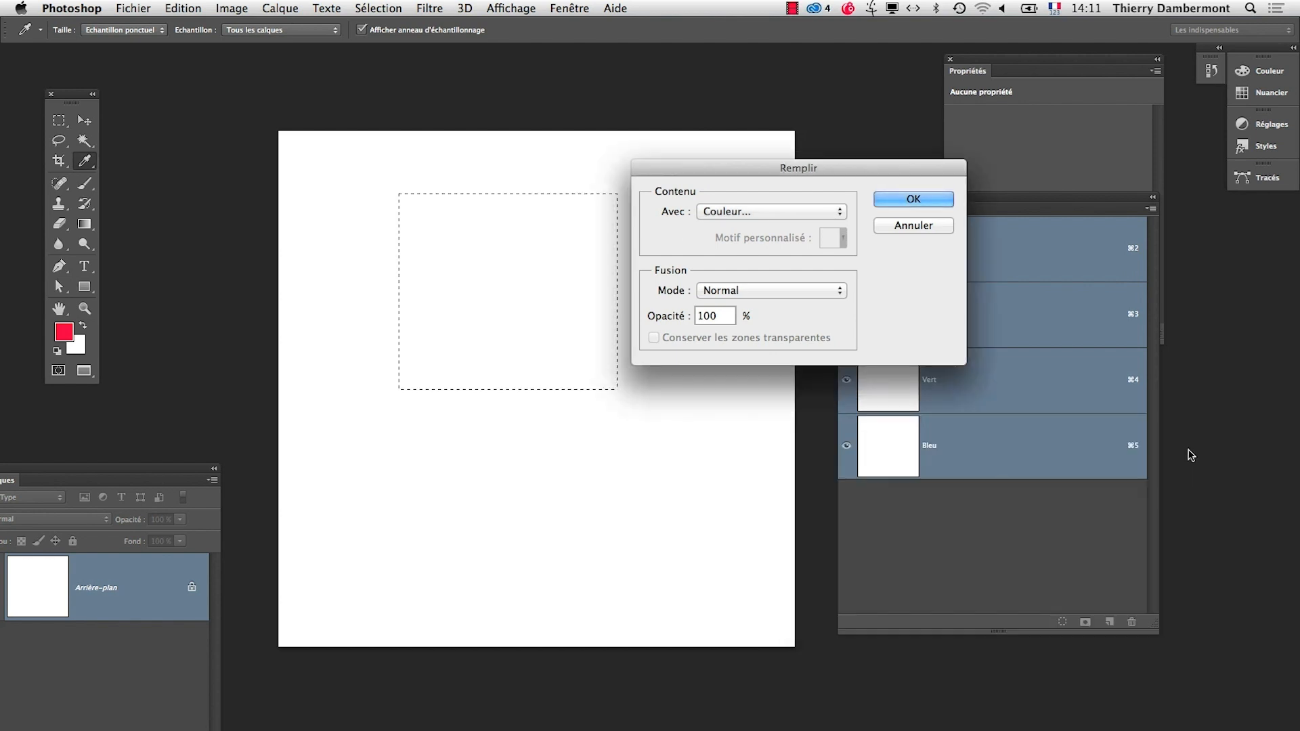
# Step: Examine the red, green and blue values of the fill colour in the colour picker, leaving the colour as it is
pyautogui.moveTo(771, 170); pyautogui.dragTo(535, 515)
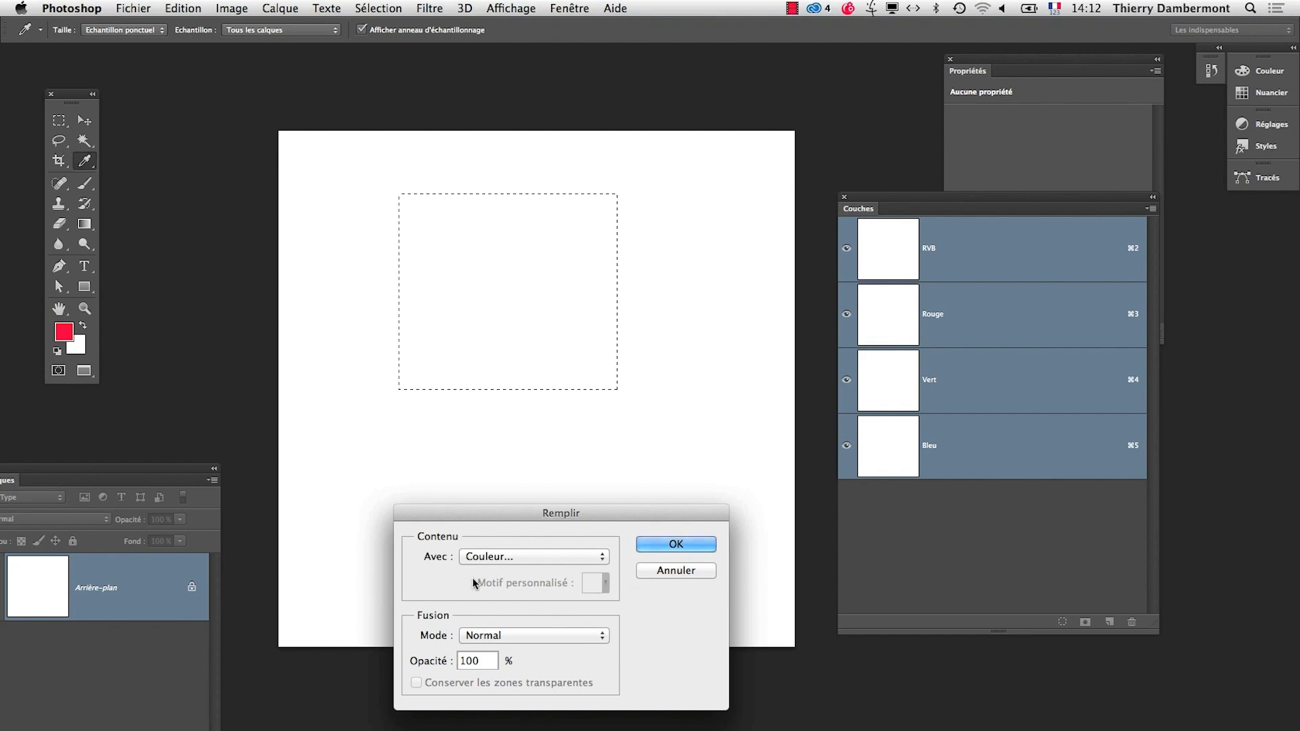
pyautogui.click(484, 561)
pyautogui.click(485, 559)
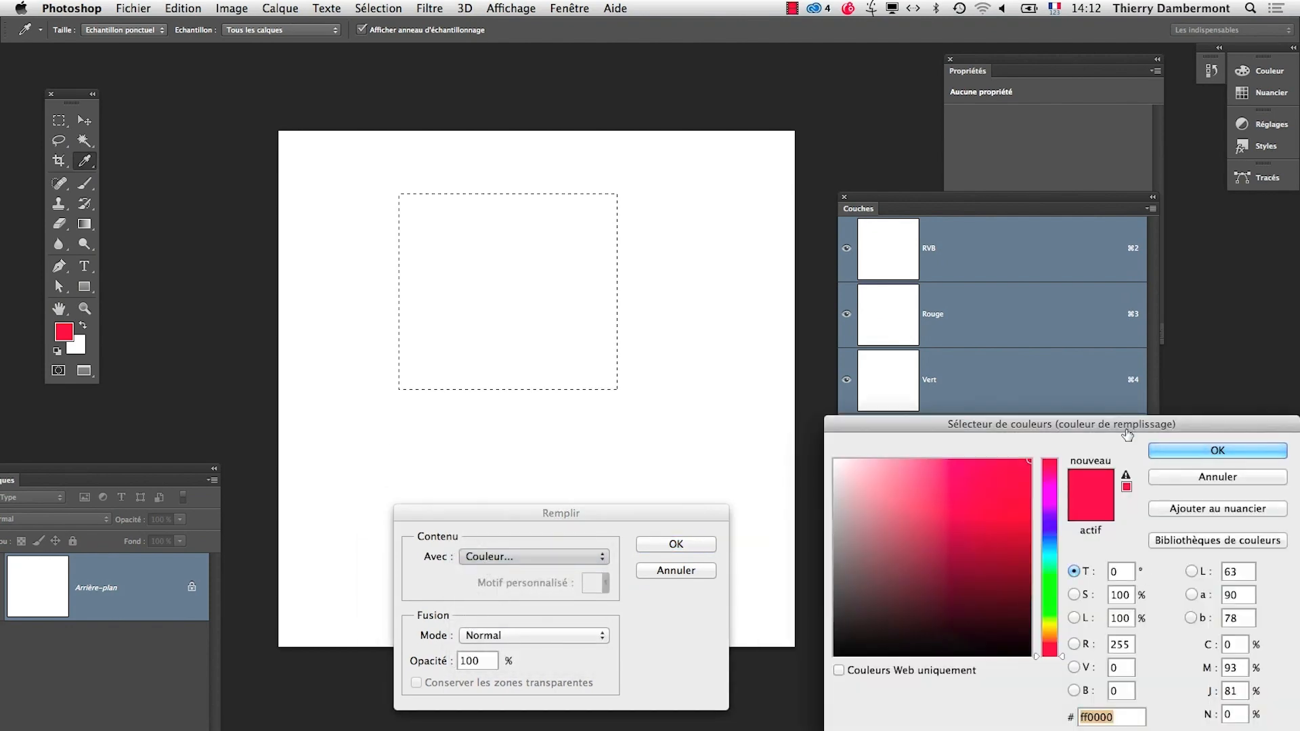
pyautogui.press('alt')
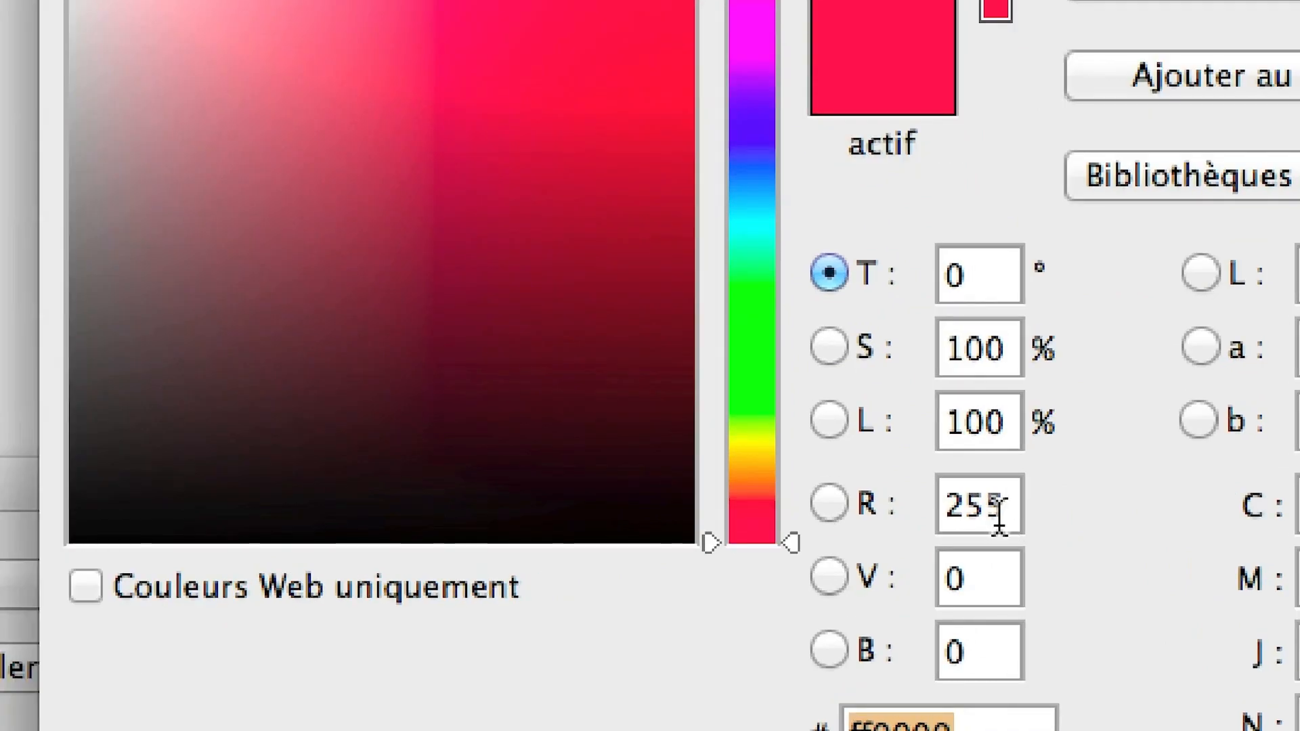
pyautogui.doubleClick(994, 516)
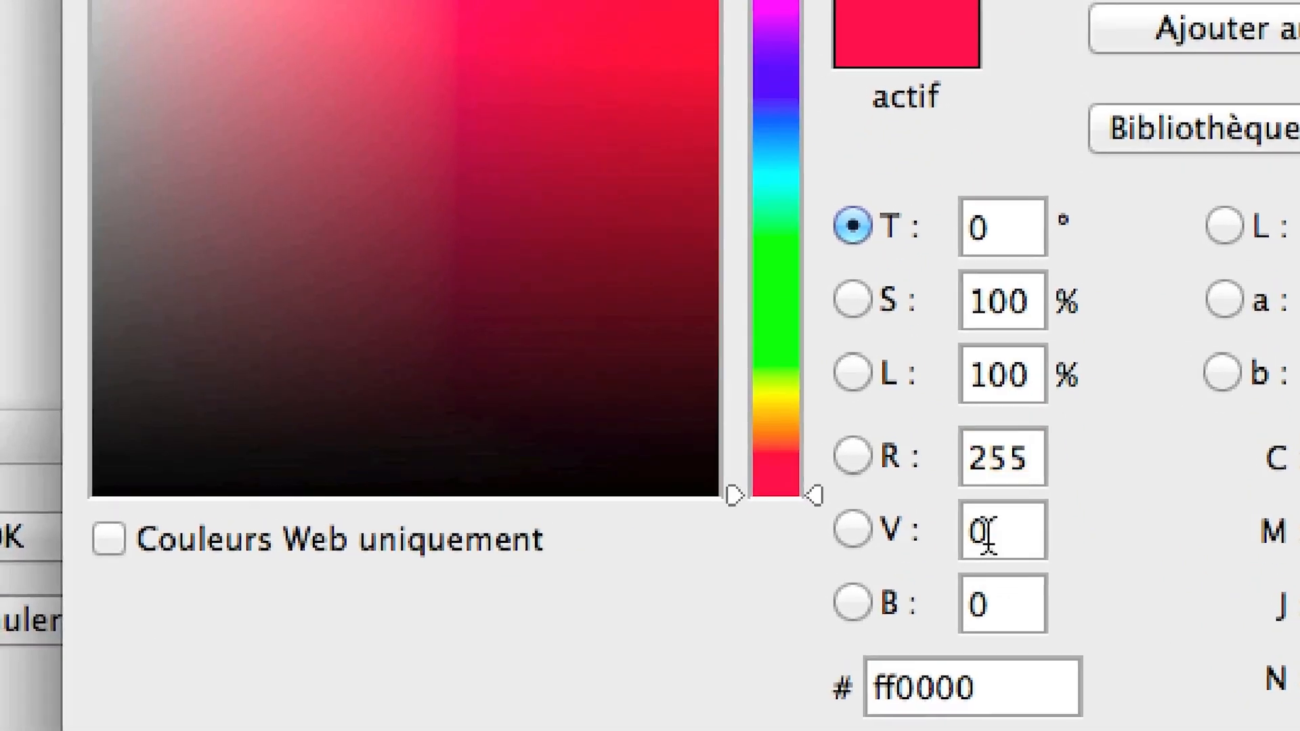
pyautogui.doubleClick(982, 533)
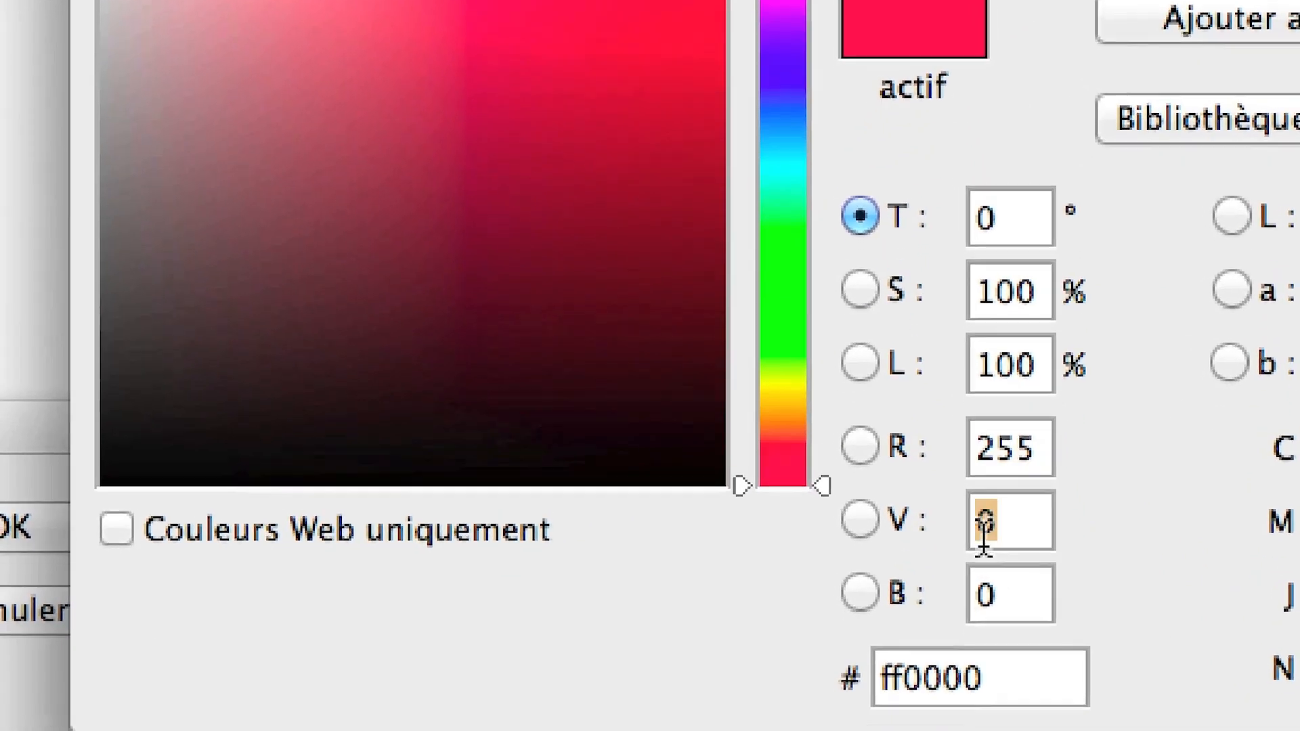
pyautogui.doubleClick(972, 604)
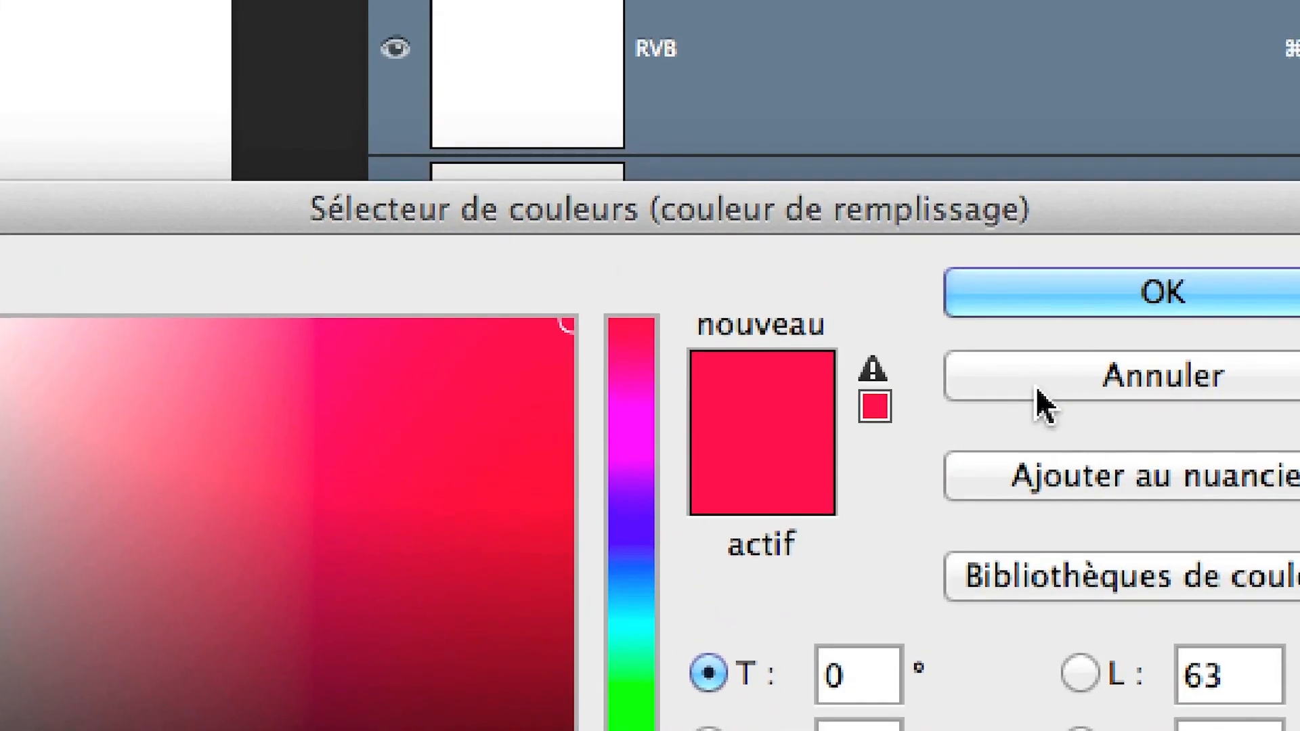
pyautogui.click(1036, 389)
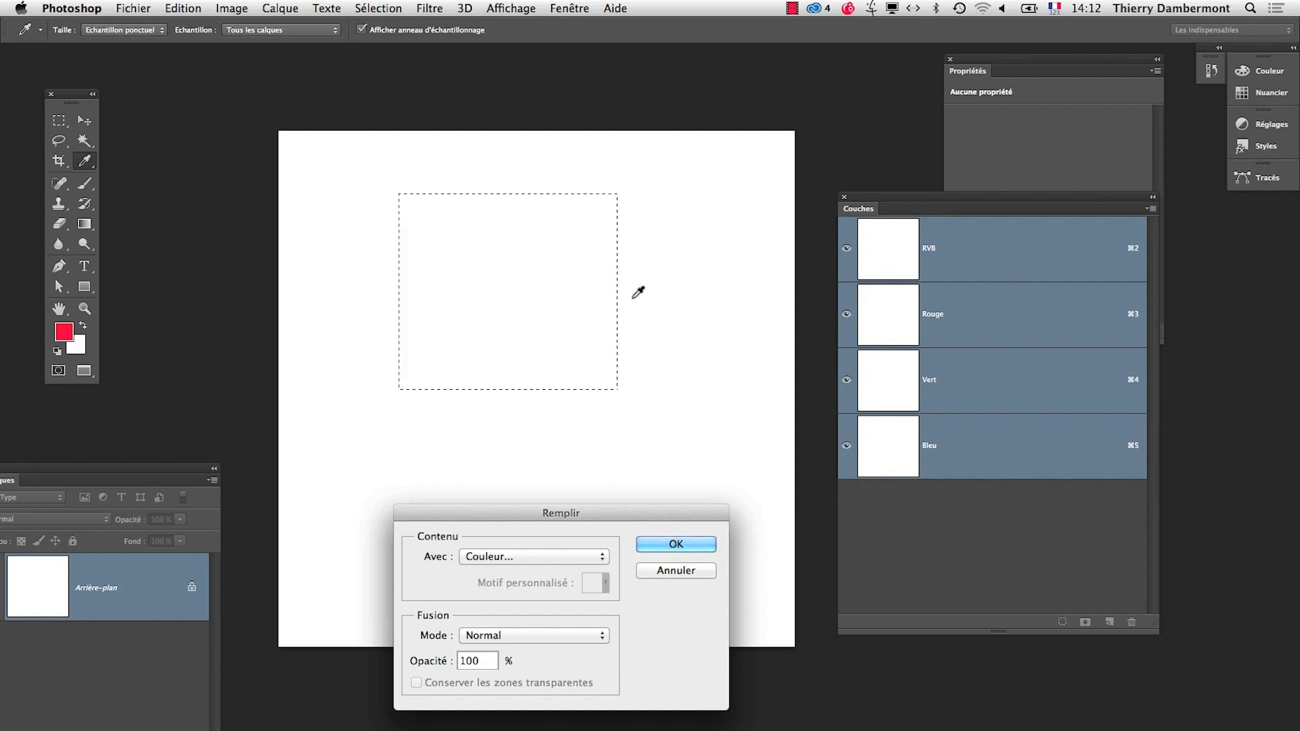
# Step: Fill the rectangular selection with the chosen red in Normal mode at 100% opacity
pyautogui.click(667, 545)
pyautogui.press('m')
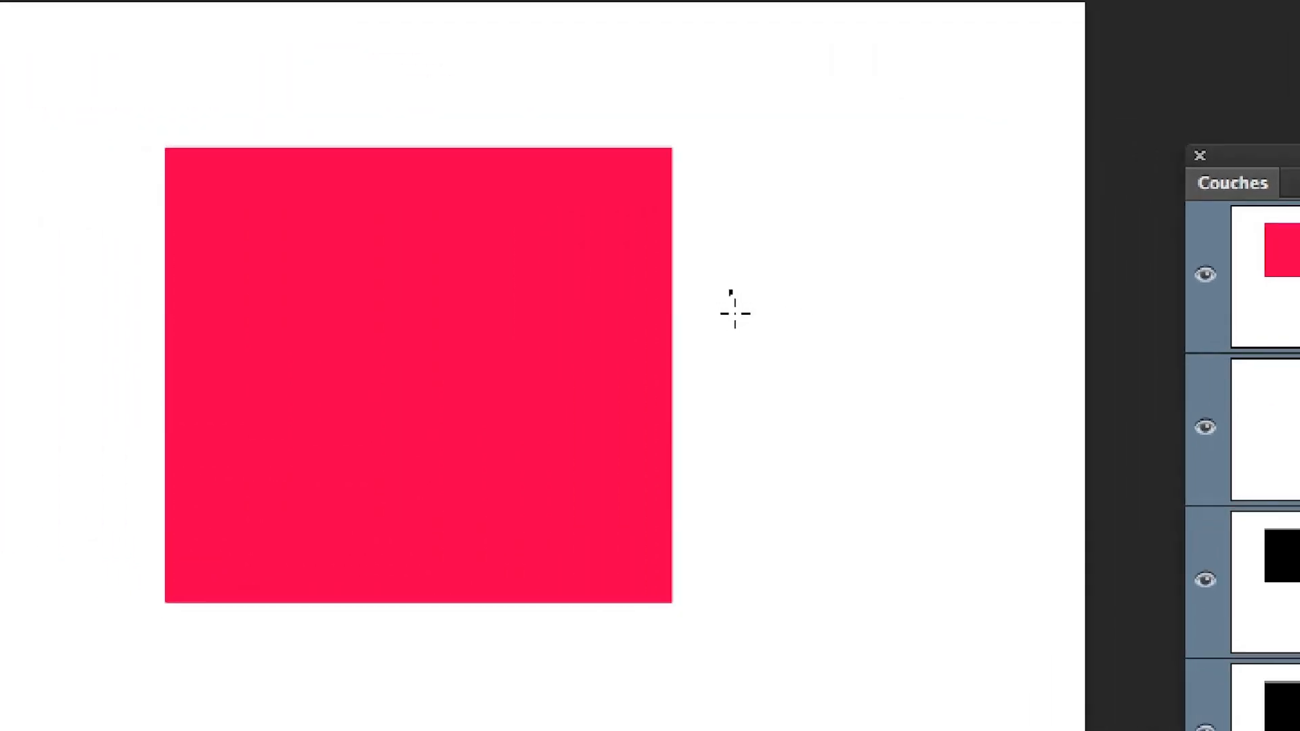
pyautogui.moveTo(693, 316); pyautogui.dragTo(866, 730)
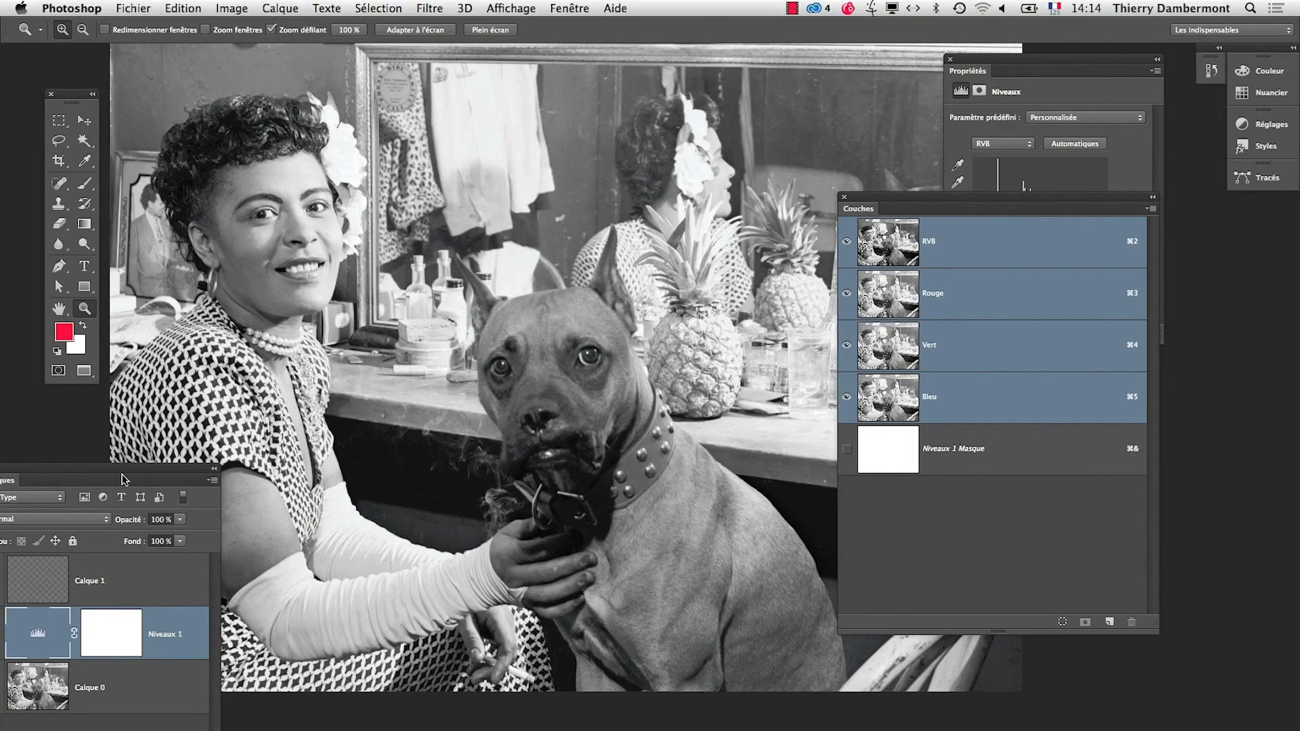
# Step: Uncover the Levels settings, try lighter and darker midtones, and set the Niveaux 1 midtone input level to 0,80
pyautogui.moveTo(124, 474); pyautogui.dragTo(339, 436)
pyautogui.moveTo(929, 197); pyautogui.dragTo(1070, 417)
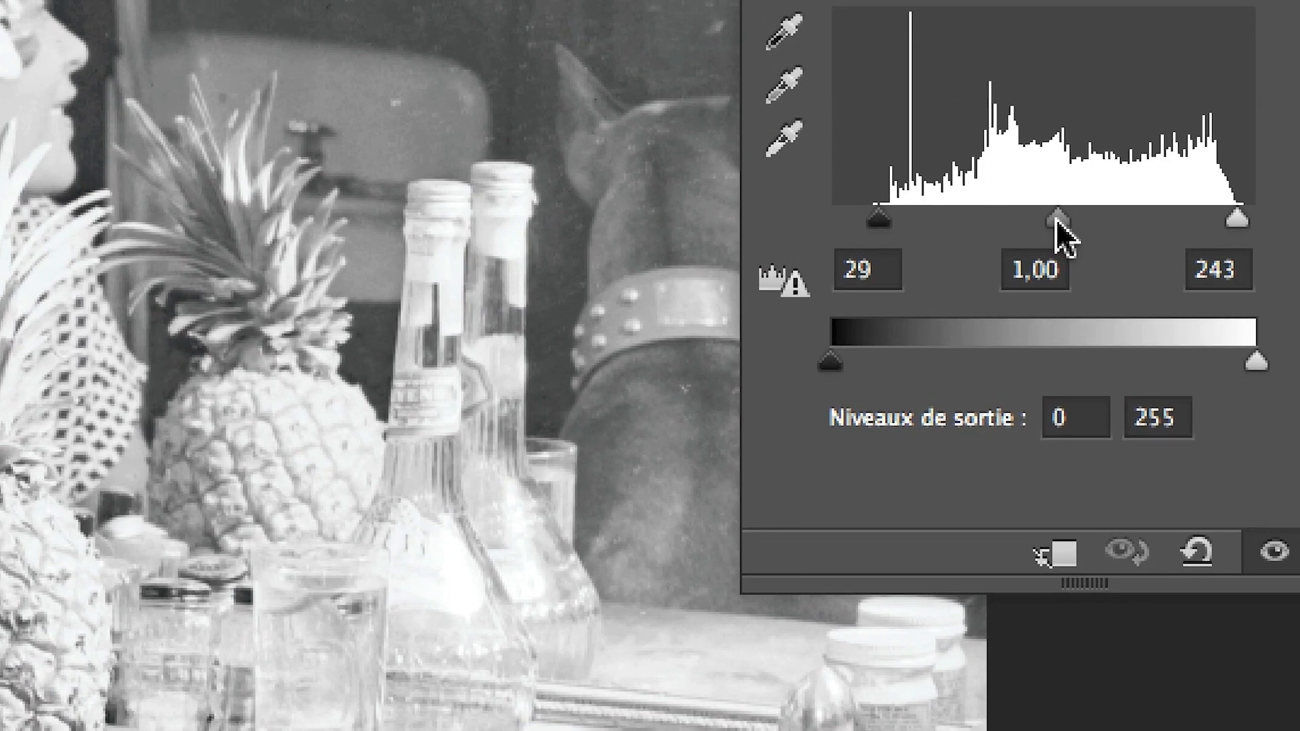
pyautogui.moveTo(1133, 217); pyautogui.dragTo(966, 217)
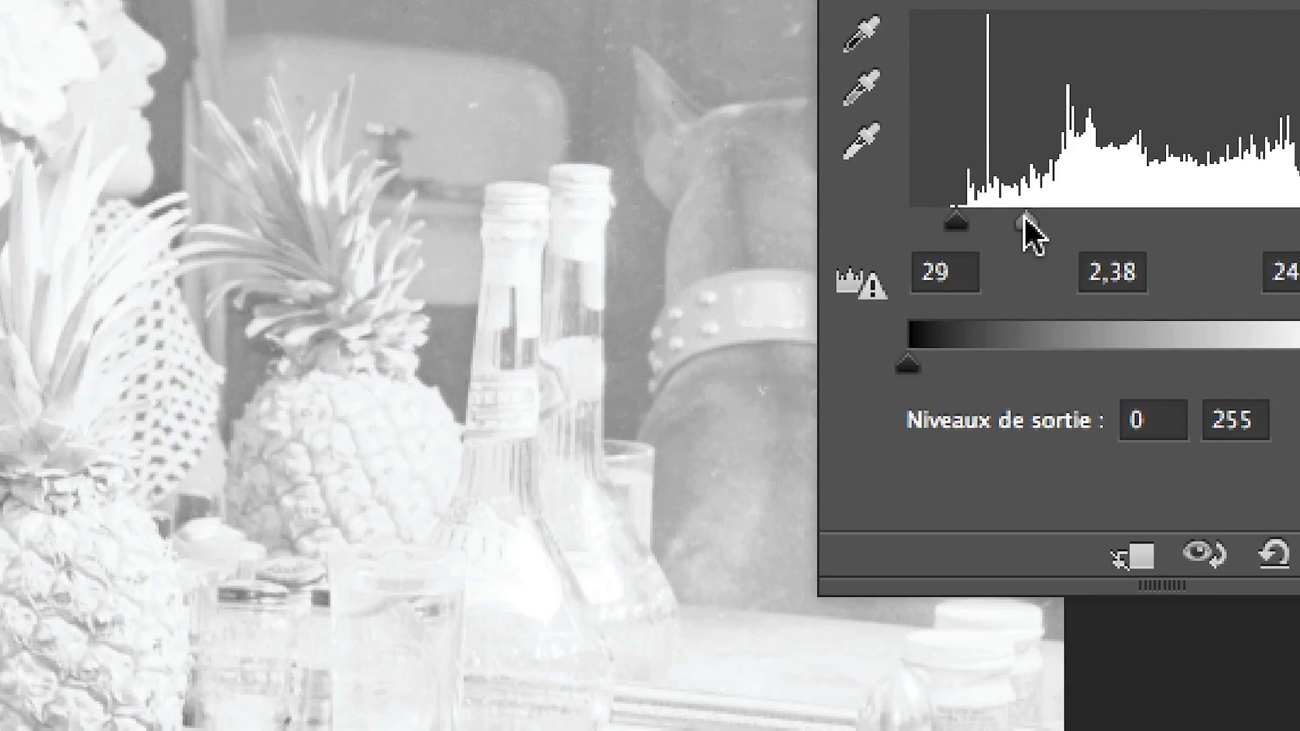
pyautogui.moveTo(1024, 216); pyautogui.dragTo(1229, 213)
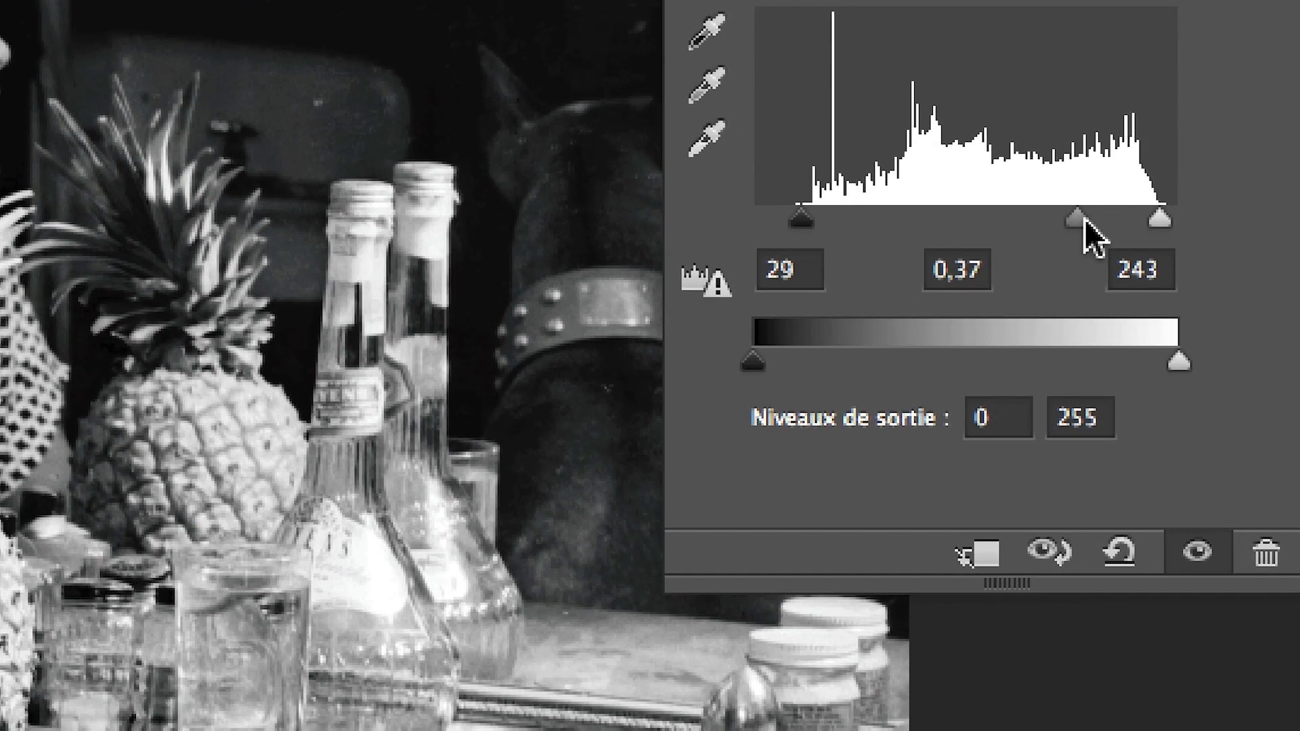
pyautogui.moveTo(1084, 218); pyautogui.dragTo(973, 218)
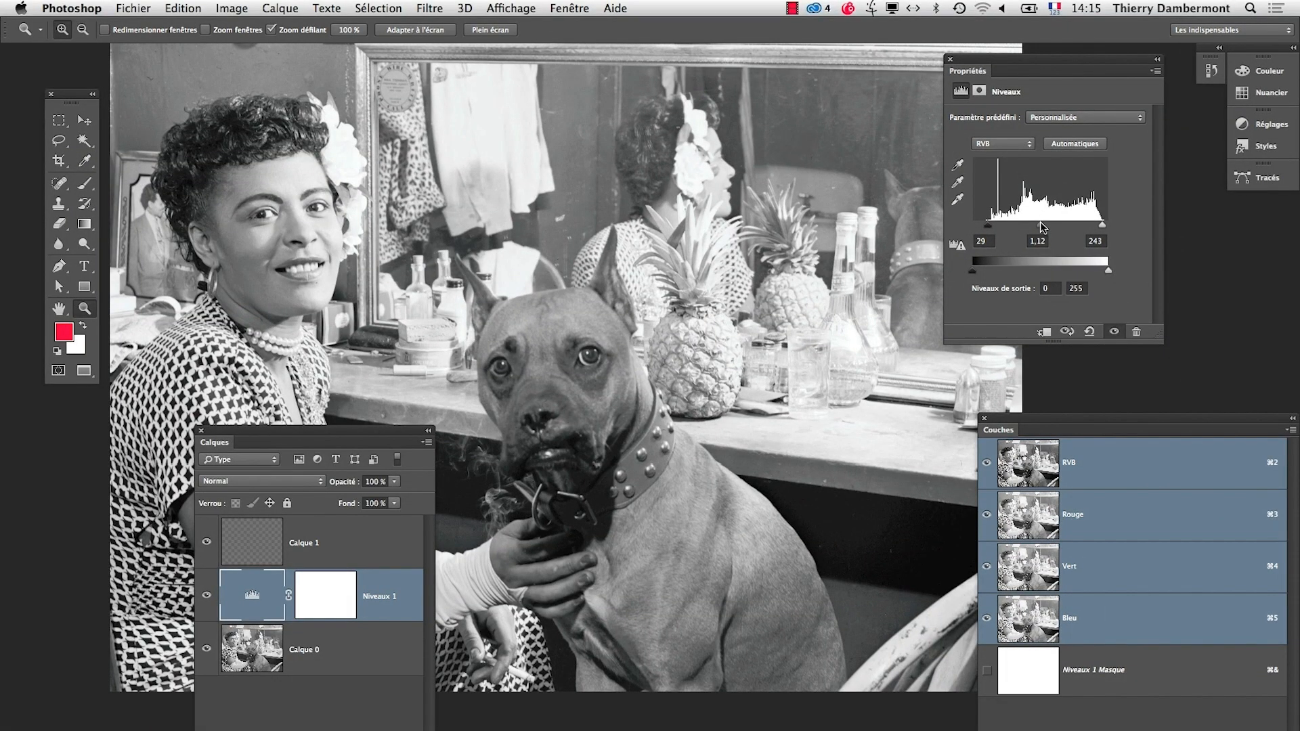
pyautogui.moveTo(1041, 222)
pyautogui.mouseDown()
pyautogui.moveTo(1063, 224)
pyautogui.moveTo(1039, 232)
pyautogui.moveTo(1052, 232)
pyautogui.mouseUp()
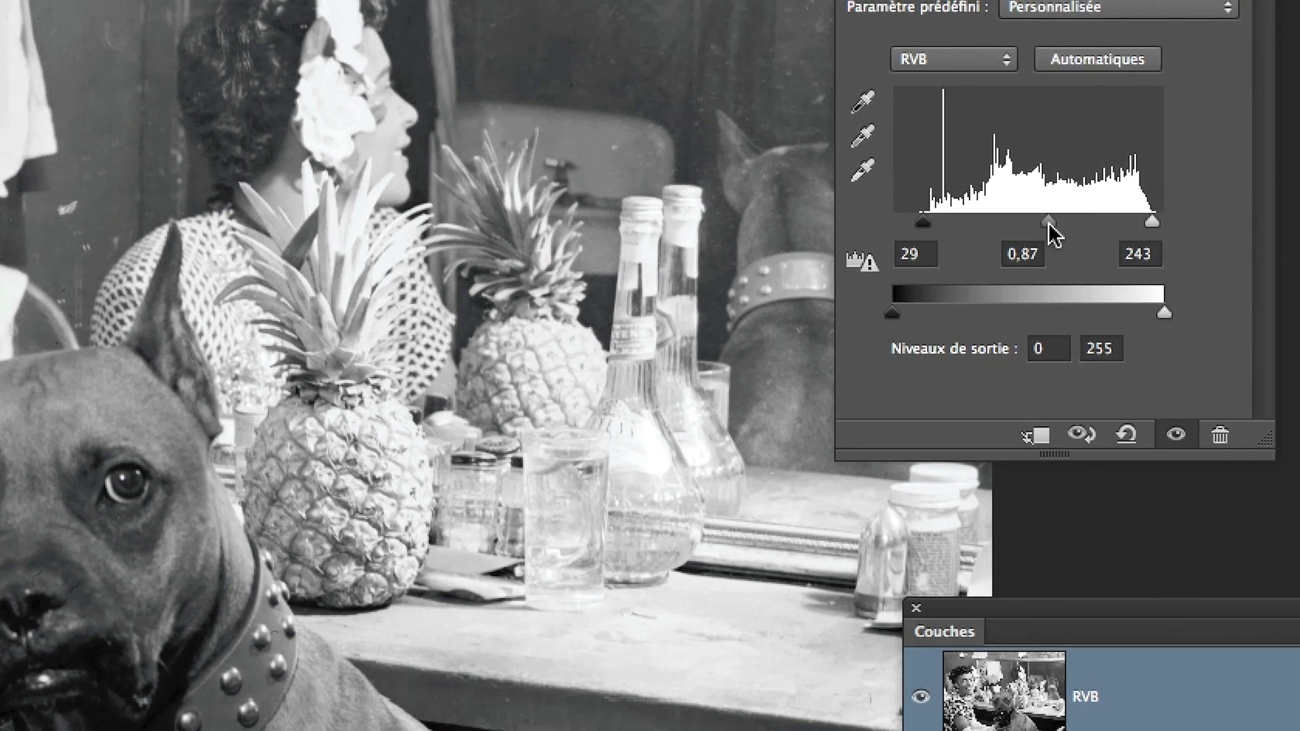
pyautogui.moveTo(1112, 222); pyautogui.dragTo(1057, 219)
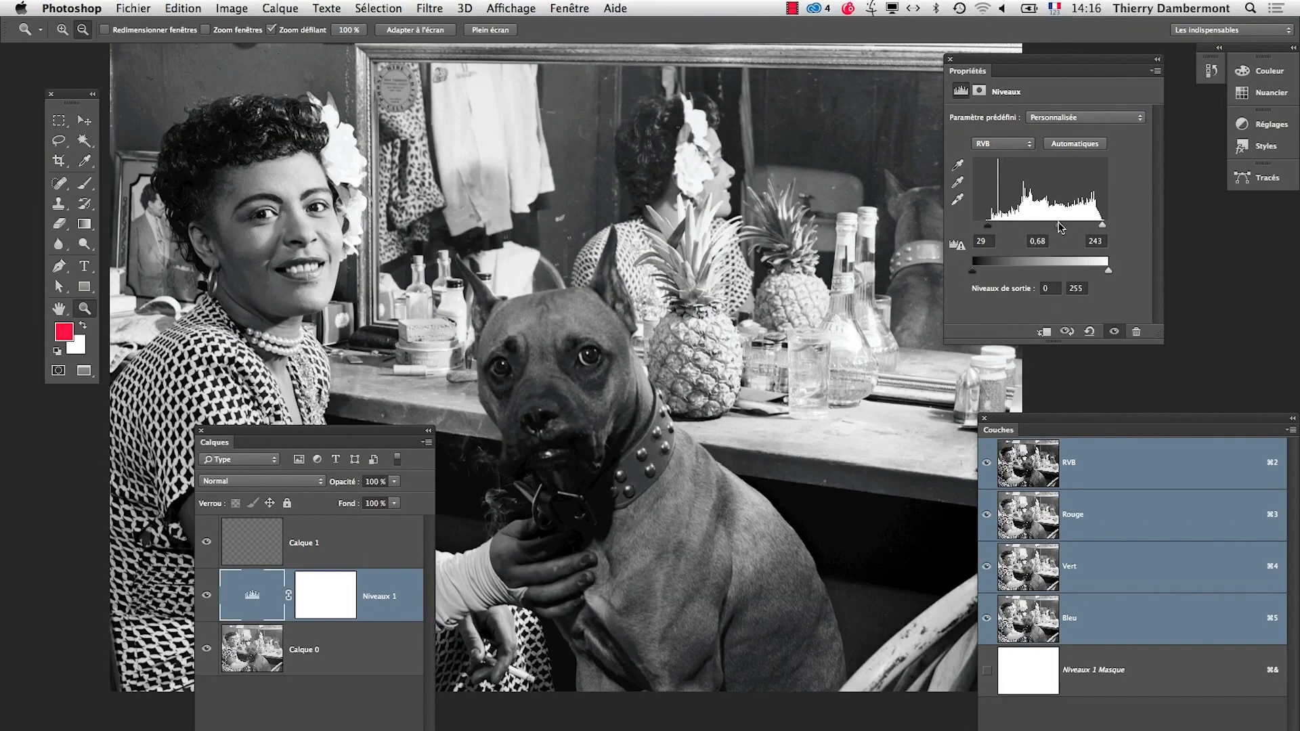
pyautogui.moveTo(1060, 229)
pyautogui.mouseDown()
pyautogui.moveTo(1036, 229)
pyautogui.moveTo(1051, 227)
pyautogui.mouseUp()
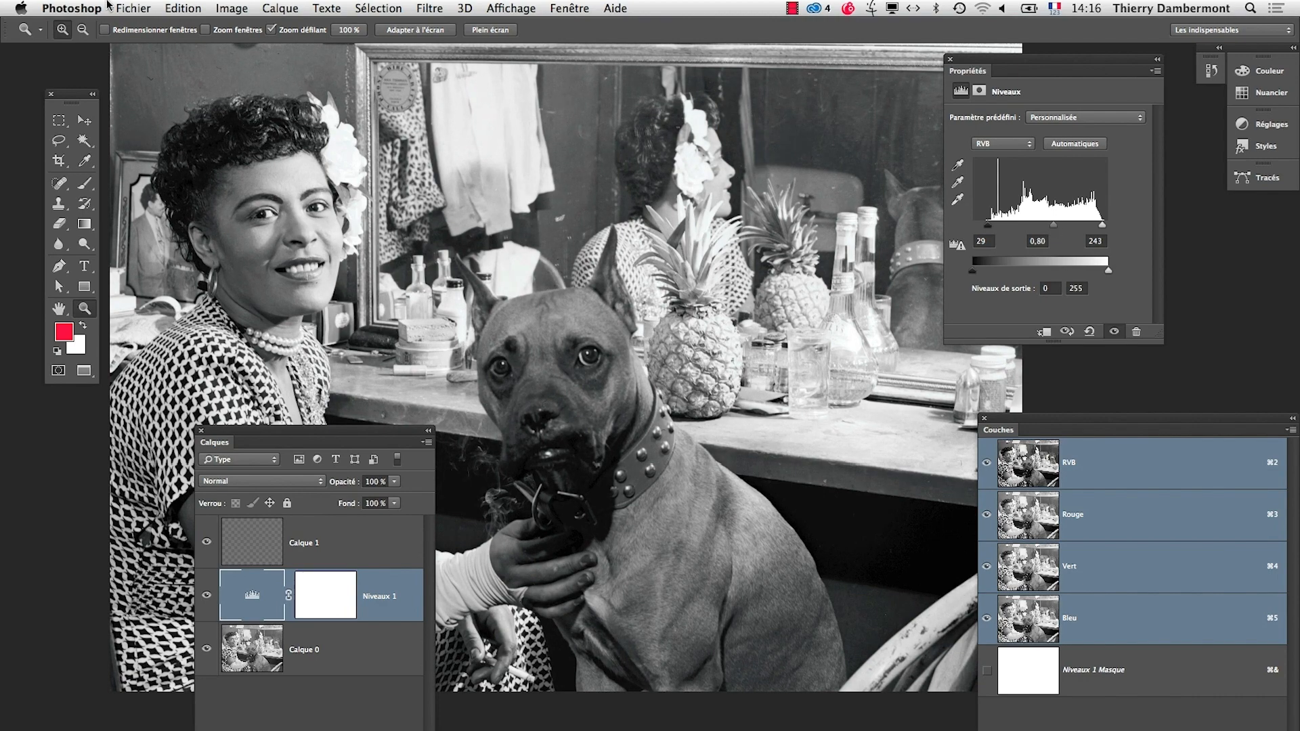
# Step: Save a new version of the document as chien-et-artiste-02.psd in the PS-jour3 folder, in Photoshop format with layers kept
pyautogui.click(143, 8)
pyautogui.click(240, 190)
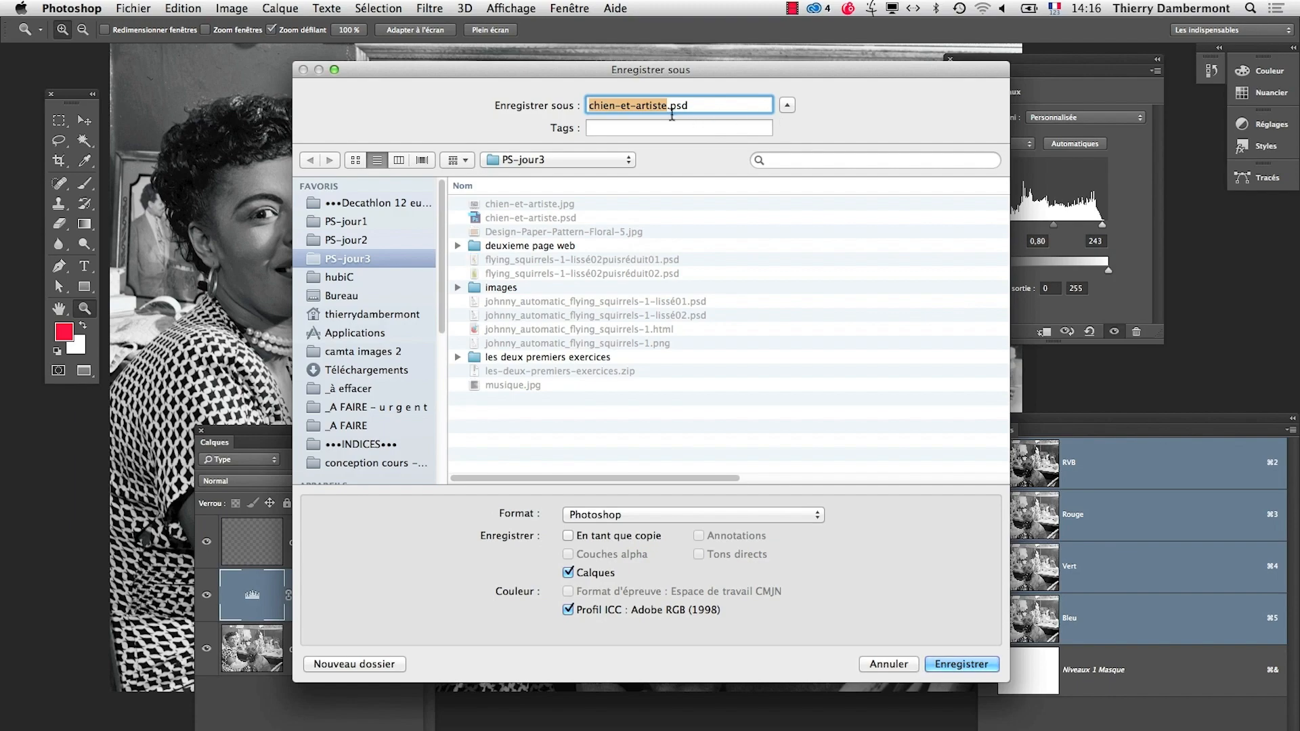
pyautogui.click(666, 106)
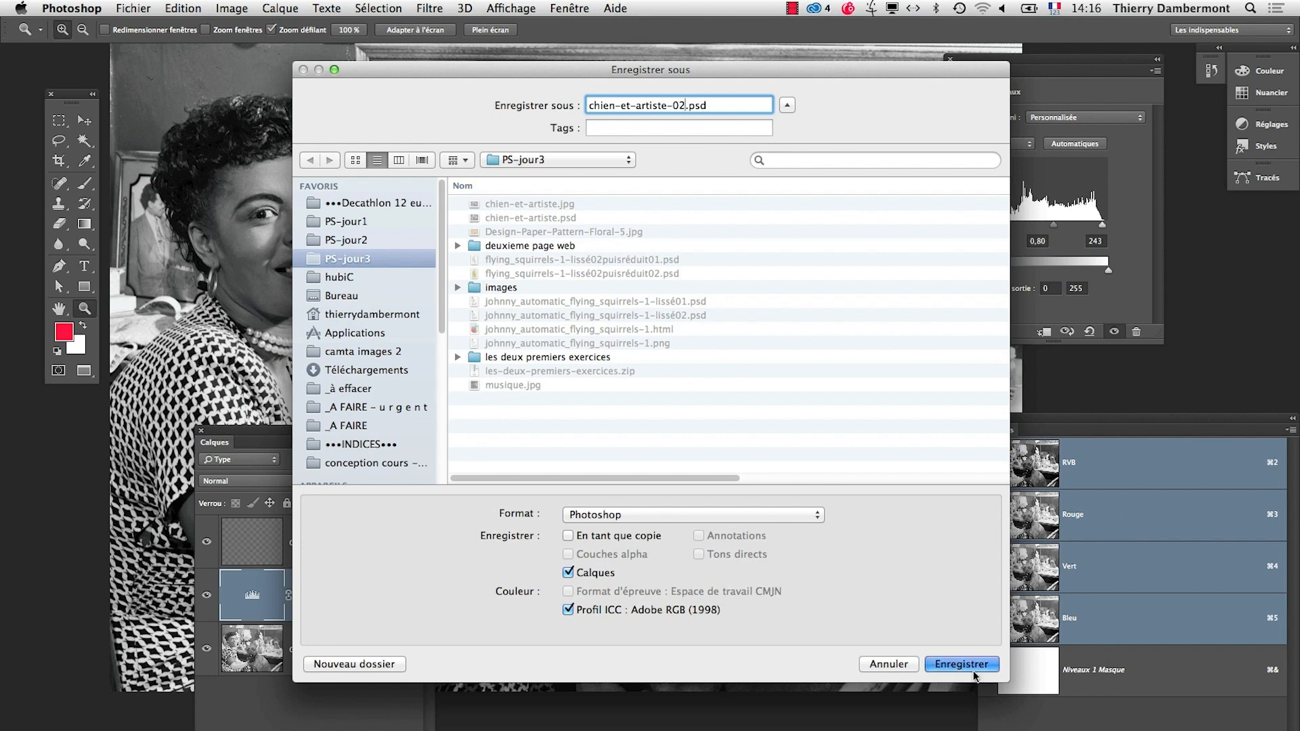
pyautogui.click(973, 669)
pyautogui.click(832, 351)
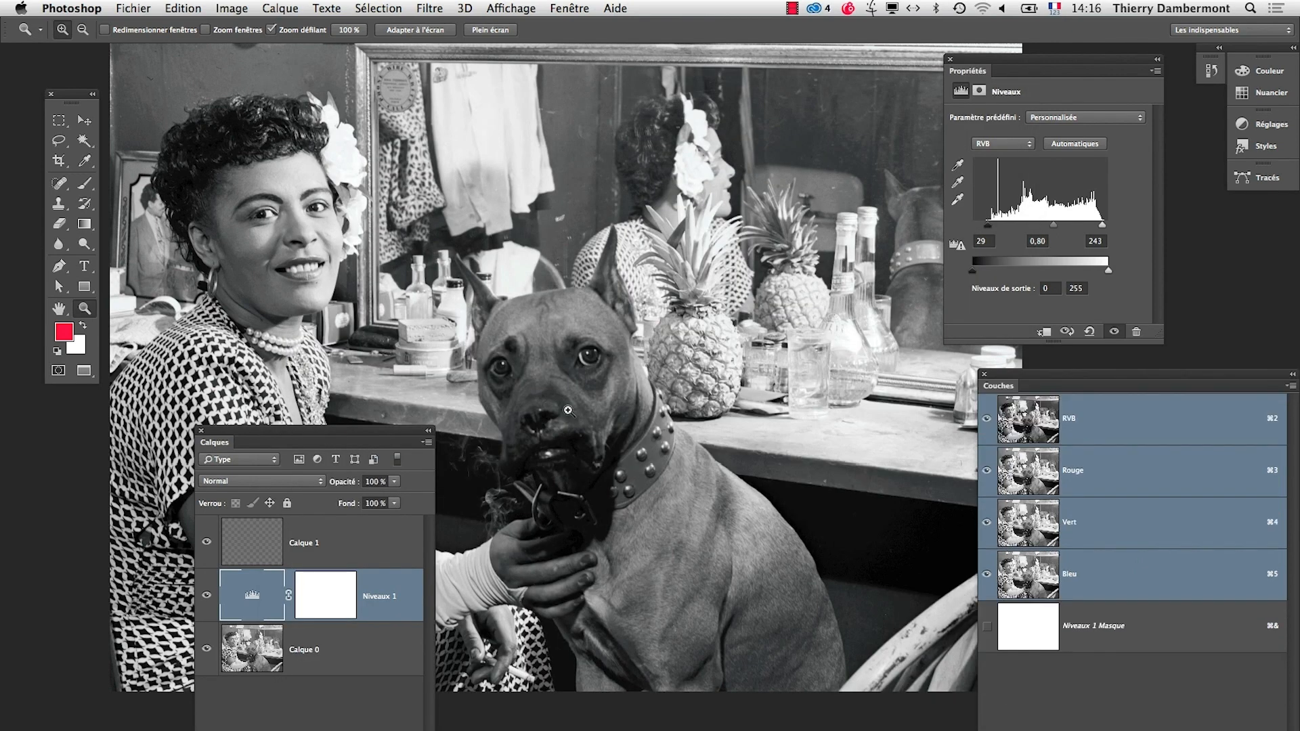
# Step: Compare the photo with and without the Niveaux 1 adjustment, both as a whole and close up around the white gloves
pyautogui.moveTo(433, 730); pyautogui.dragTo(459, 730)
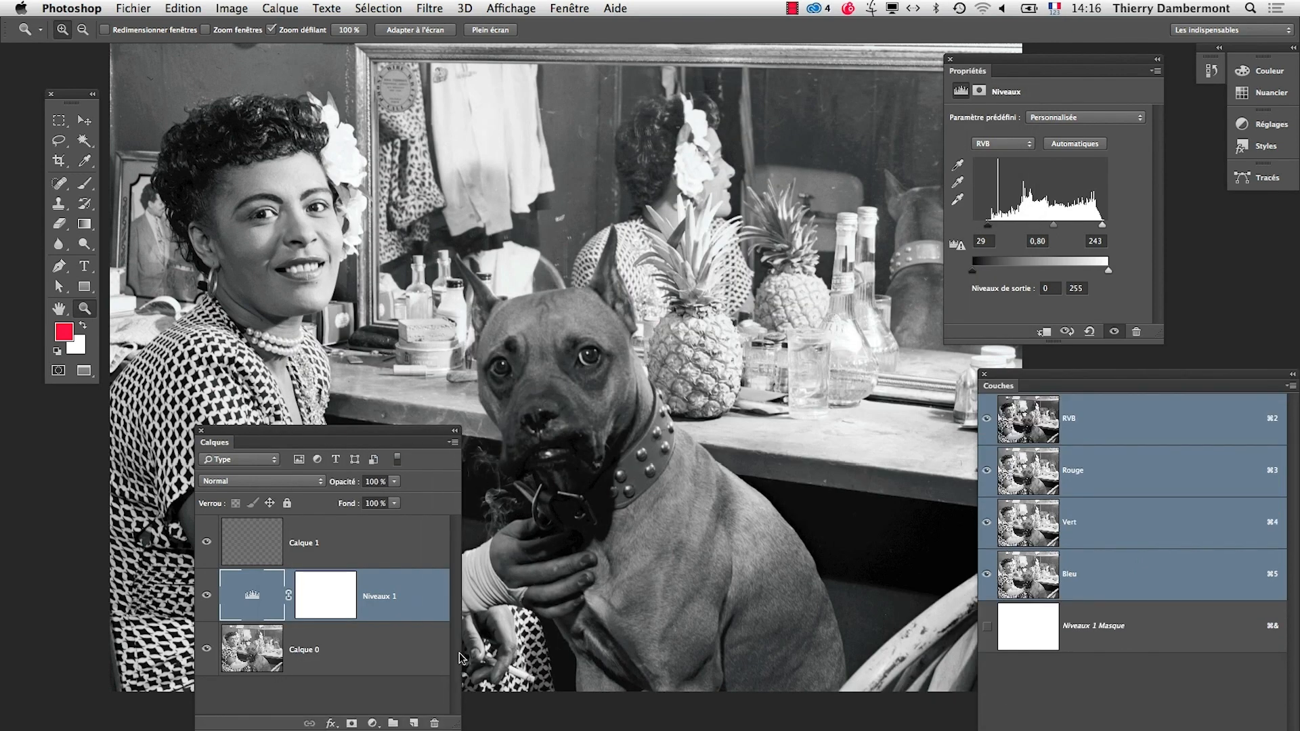
pyautogui.moveTo(387, 440); pyautogui.dragTo(715, 460)
pyautogui.click(539, 610)
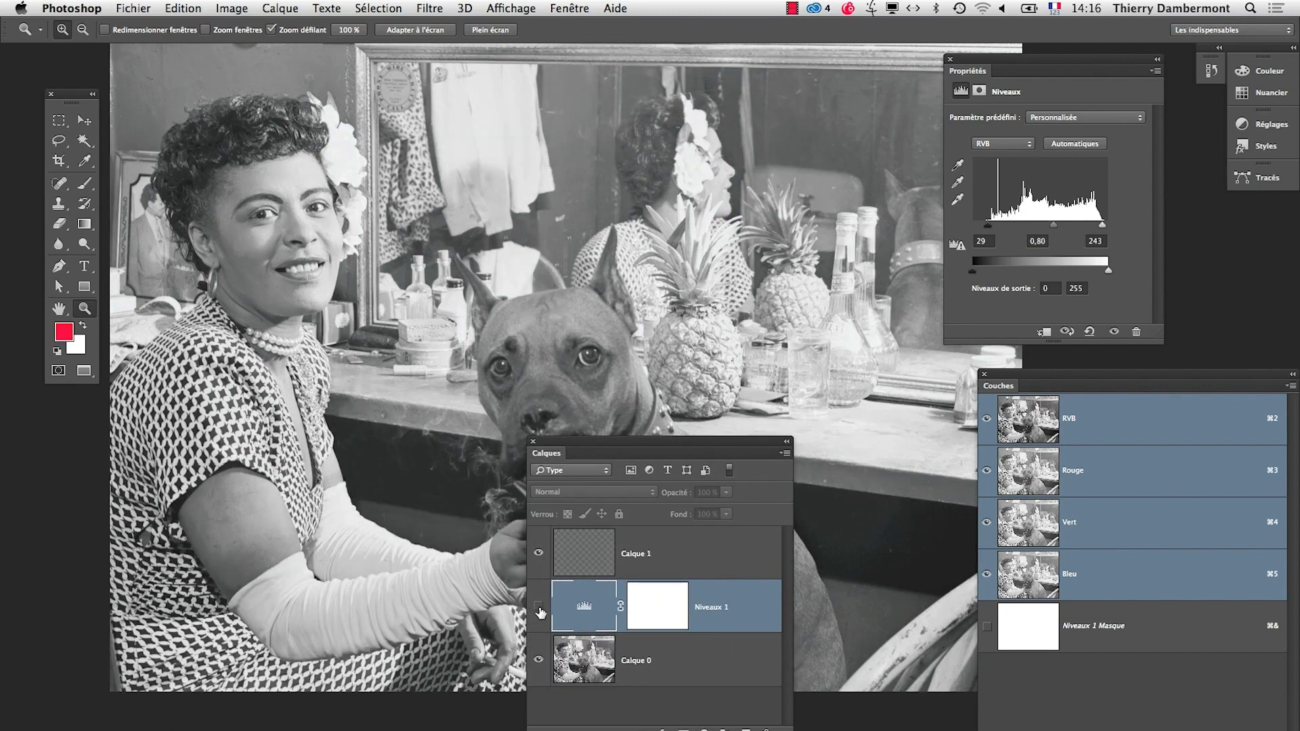
pyautogui.click(539, 610)
pyautogui.click(256, 628)
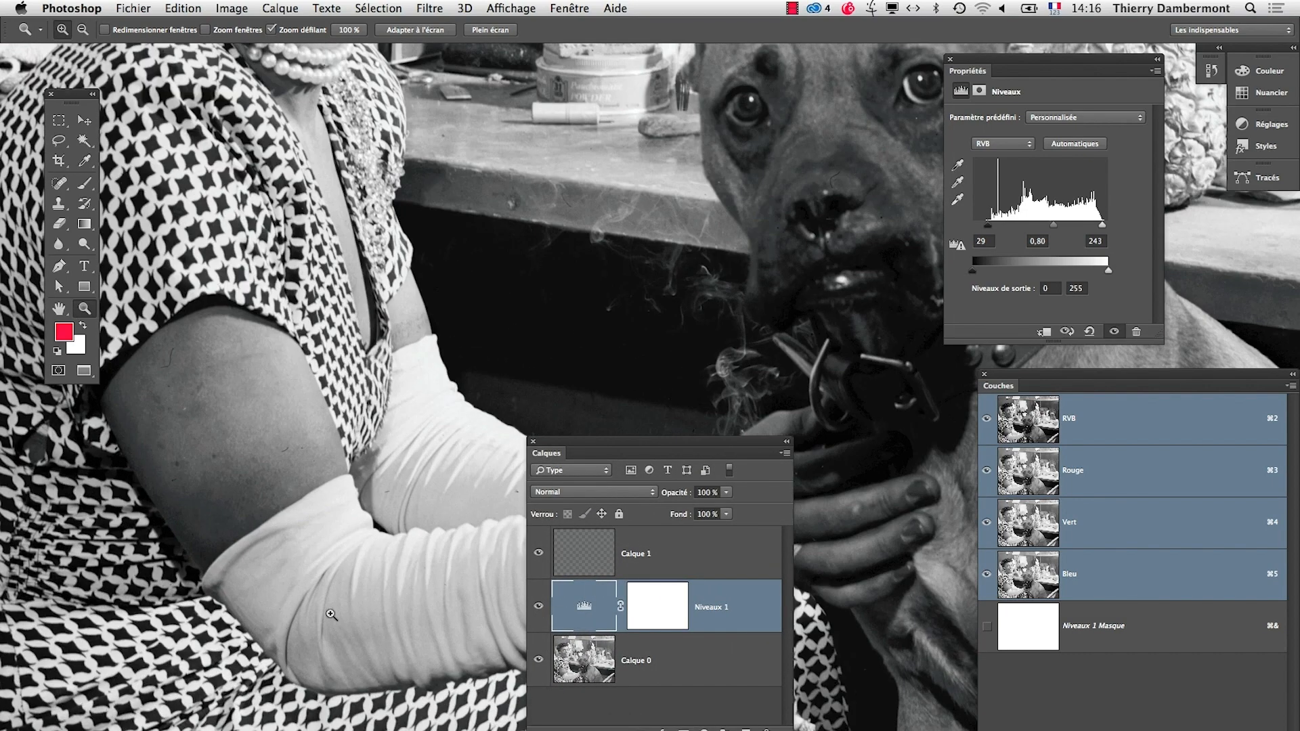
pyautogui.click(539, 608)
pyautogui.click(539, 609)
# Step: Select the empty Calque 1 layer, clear the layer list off the photo and activate the Brush tool
pyautogui.click(578, 571)
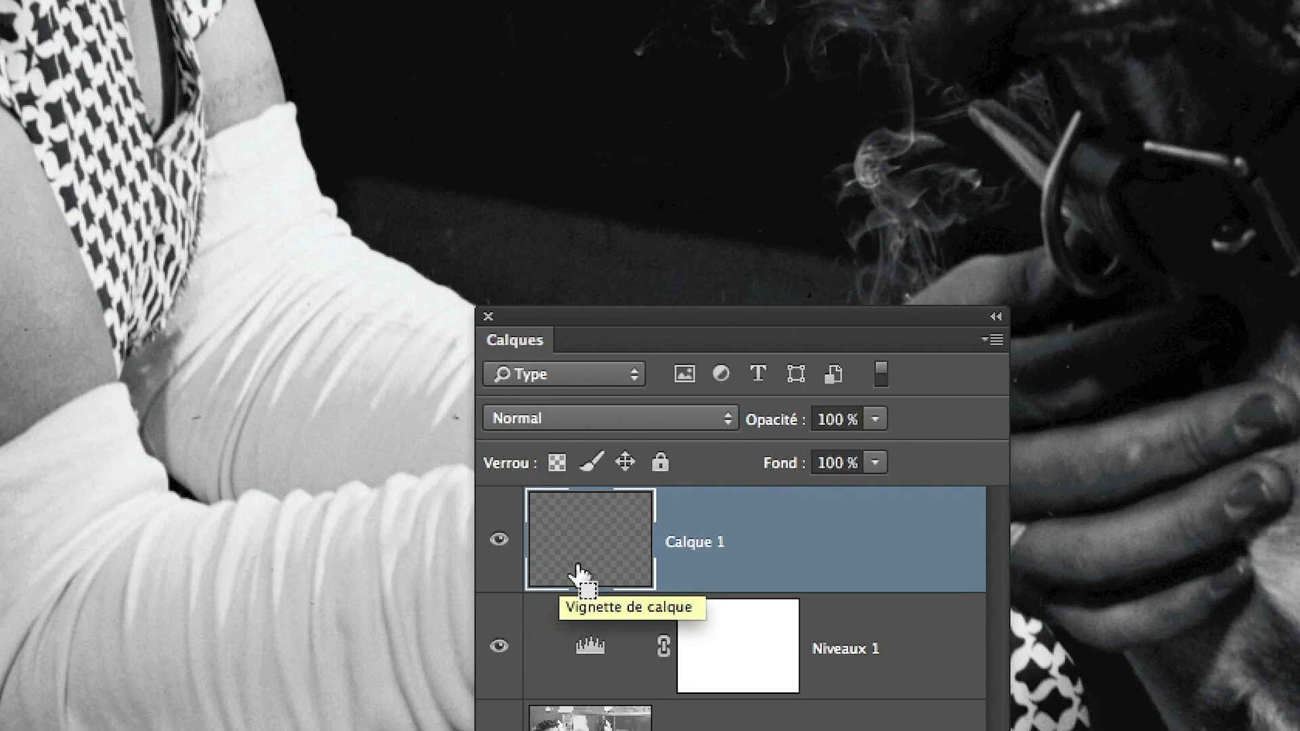
pyautogui.scroll(-5, 571, 393)
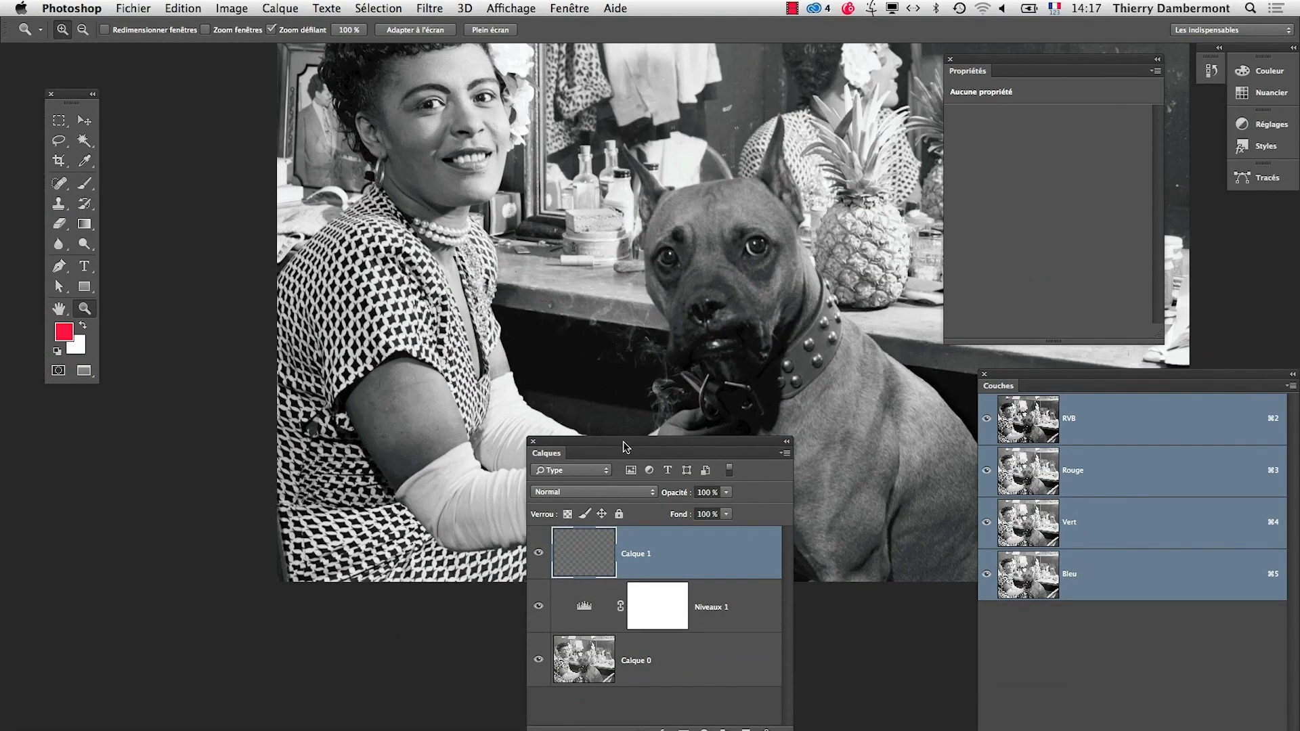
pyautogui.moveTo(622, 441); pyautogui.dragTo(247, 564)
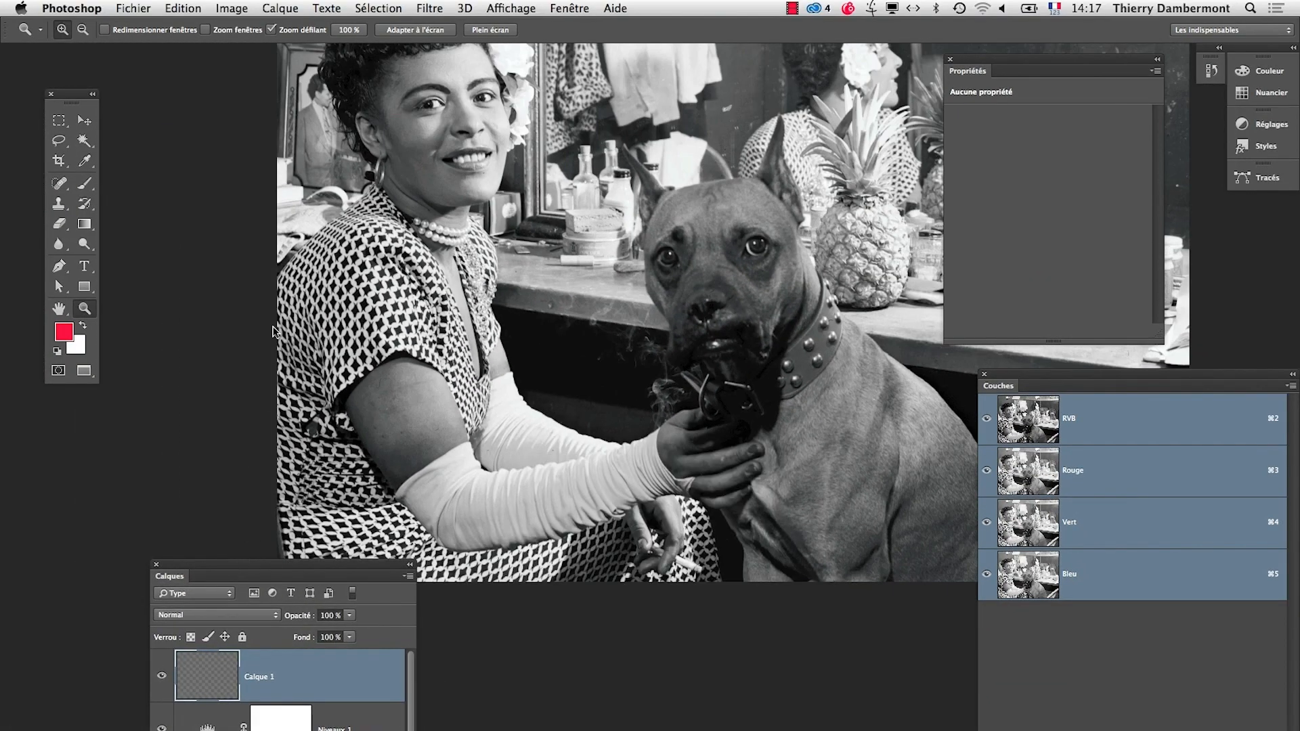
pyautogui.click(84, 192)
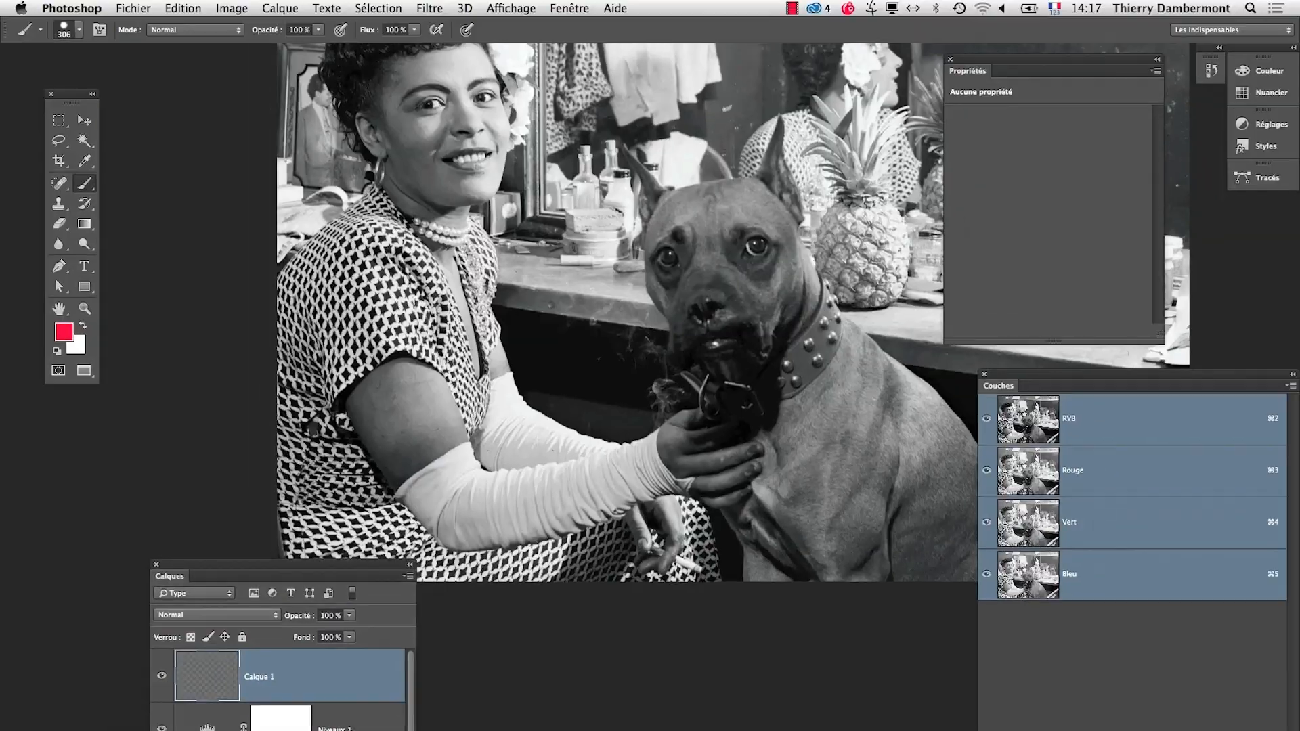
# Step: Fully lock the Calque 0 and Niveaux 1 layers, make Calque 1 active again and save the document
pyautogui.moveTo(364, 576); pyautogui.dragTo(354, 387)
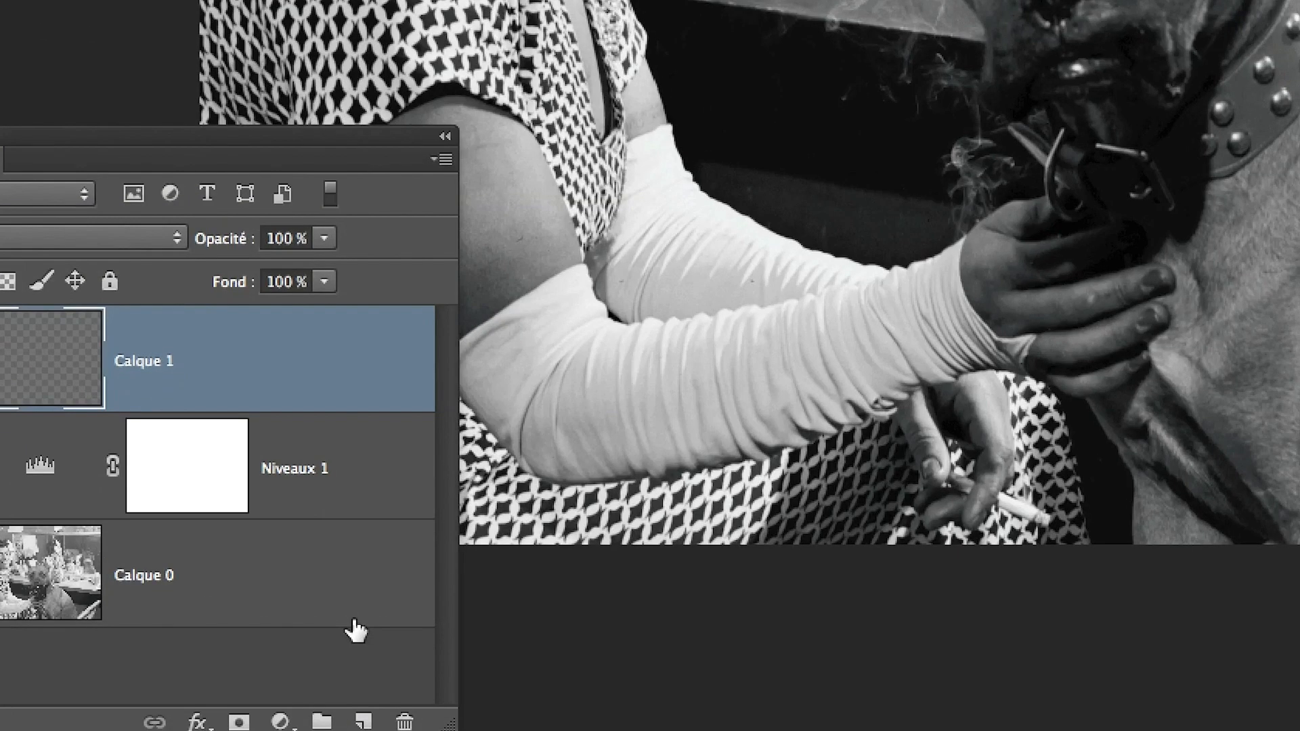
pyautogui.click(355, 624)
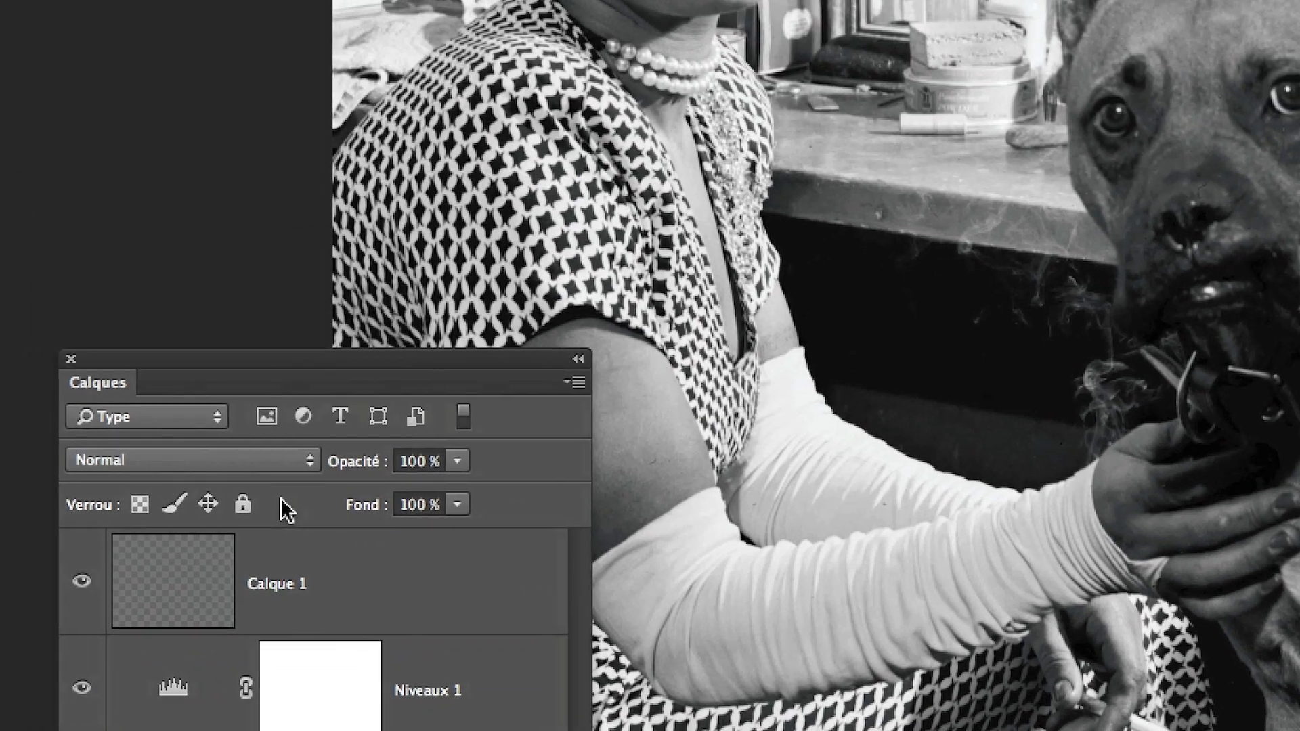
pyautogui.click(205, 306)
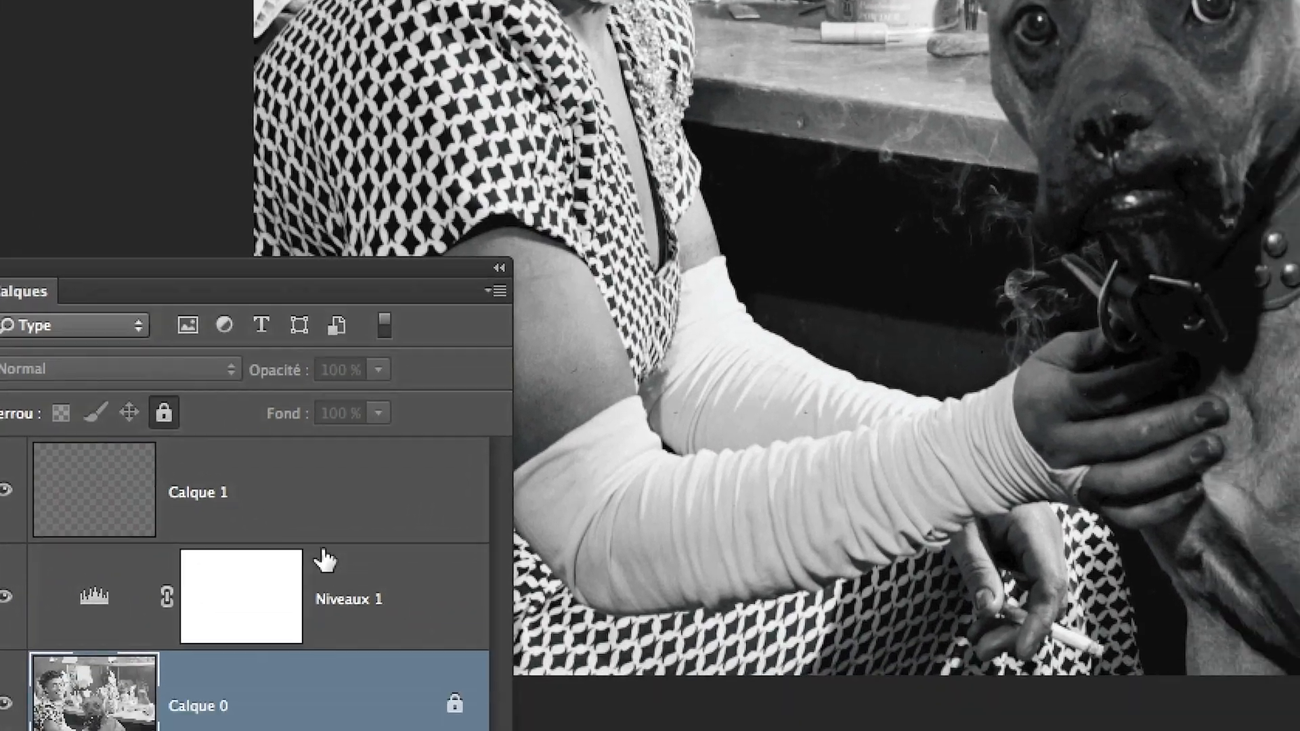
pyautogui.click(325, 560)
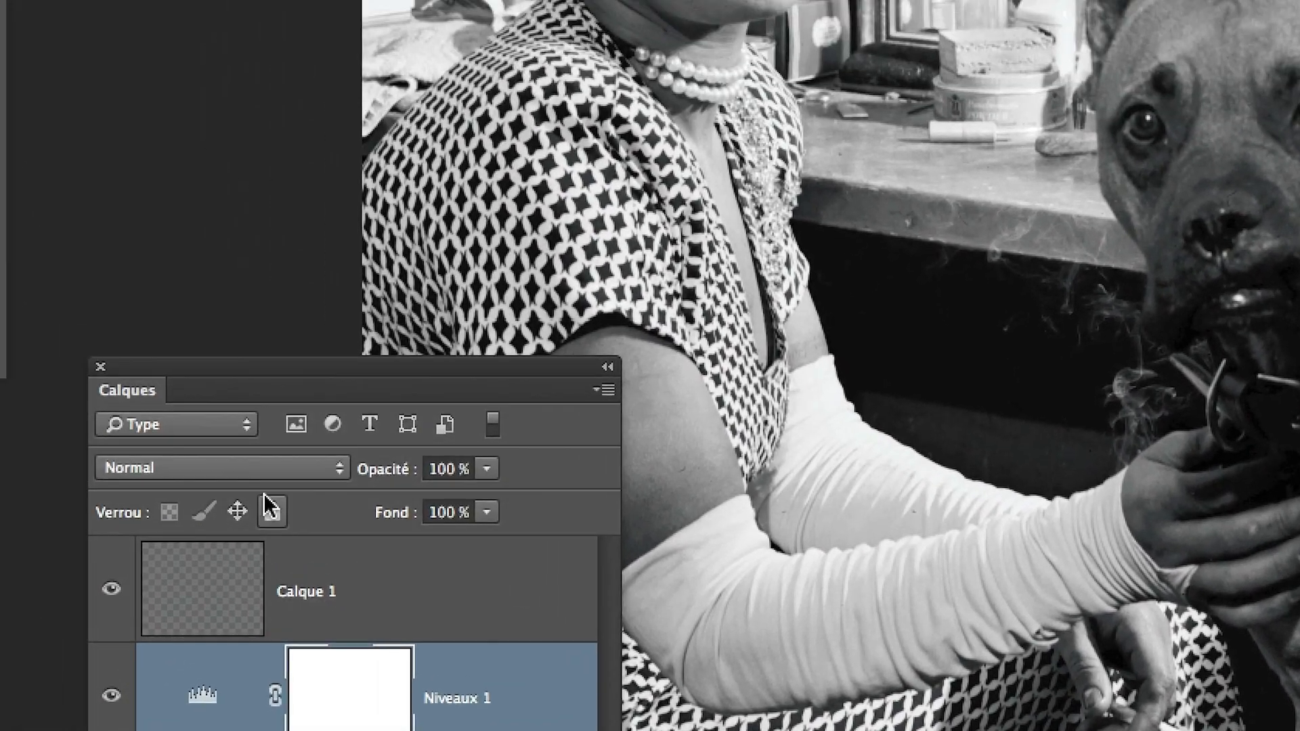
pyautogui.click(164, 412)
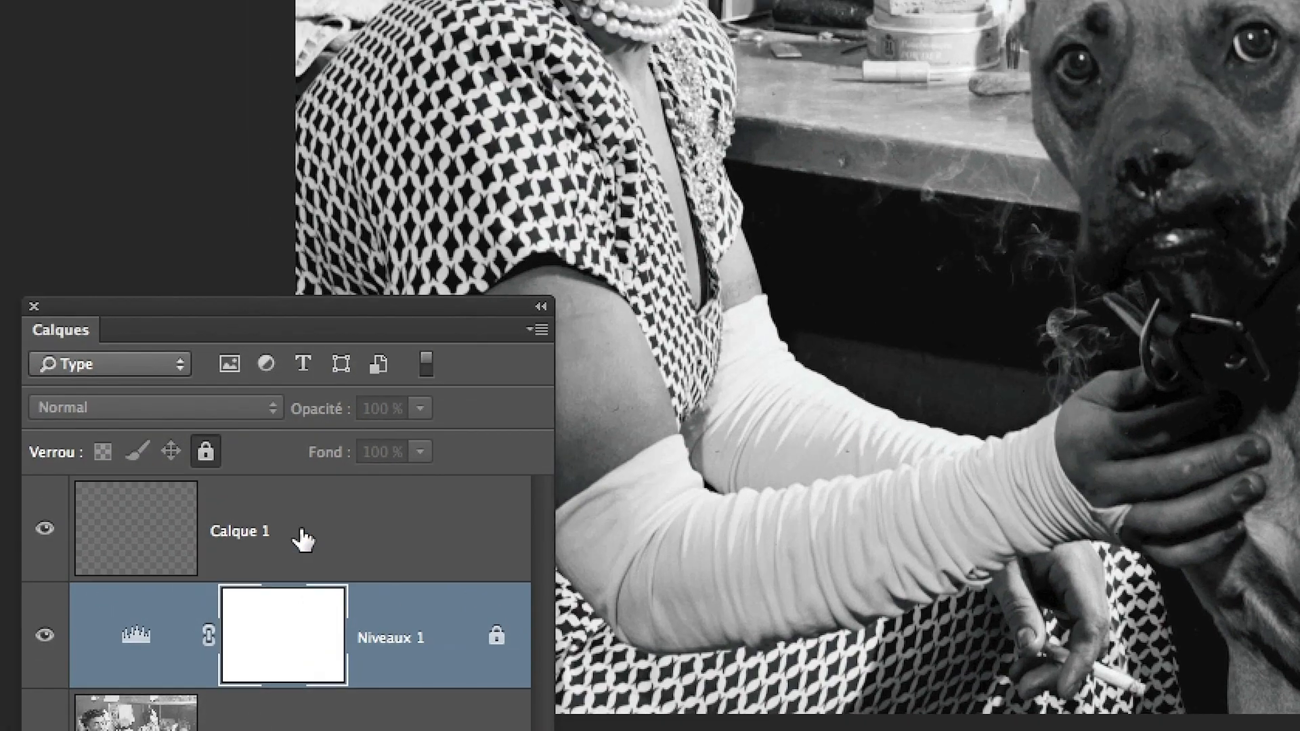
pyautogui.click(329, 483)
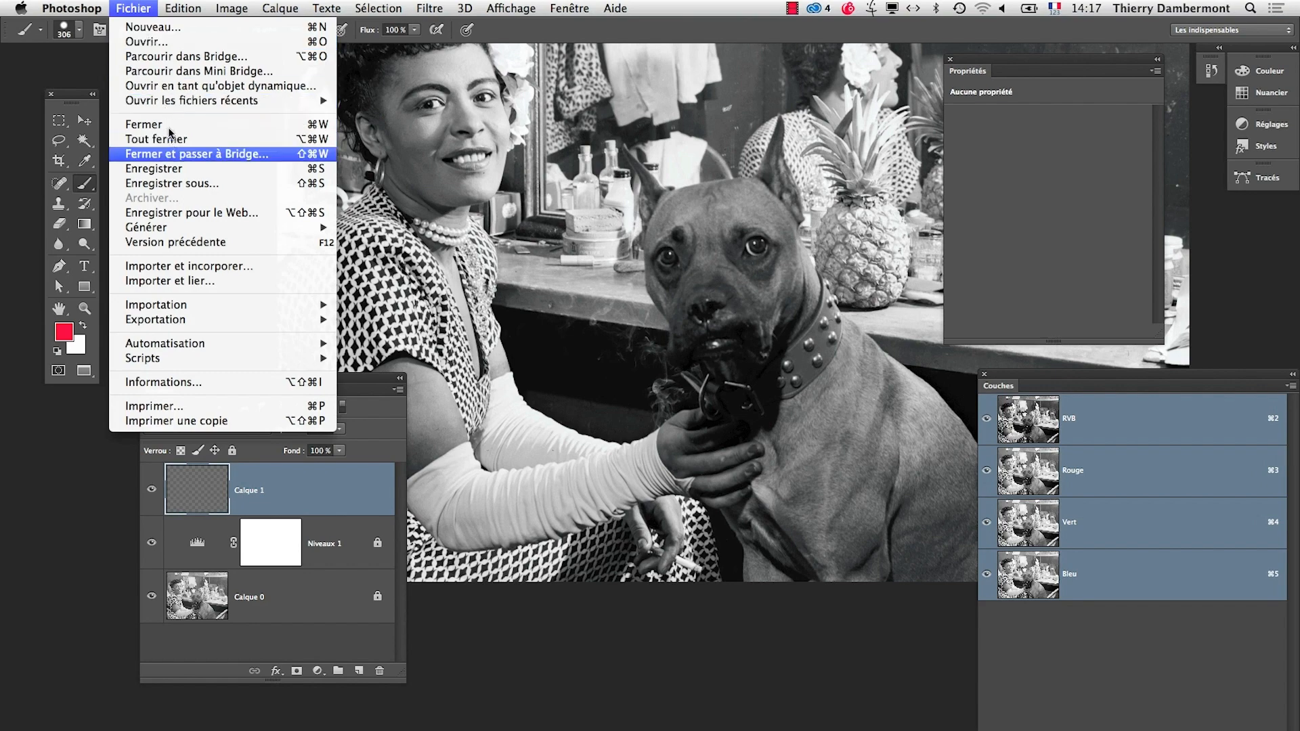
pyautogui.click(177, 168)
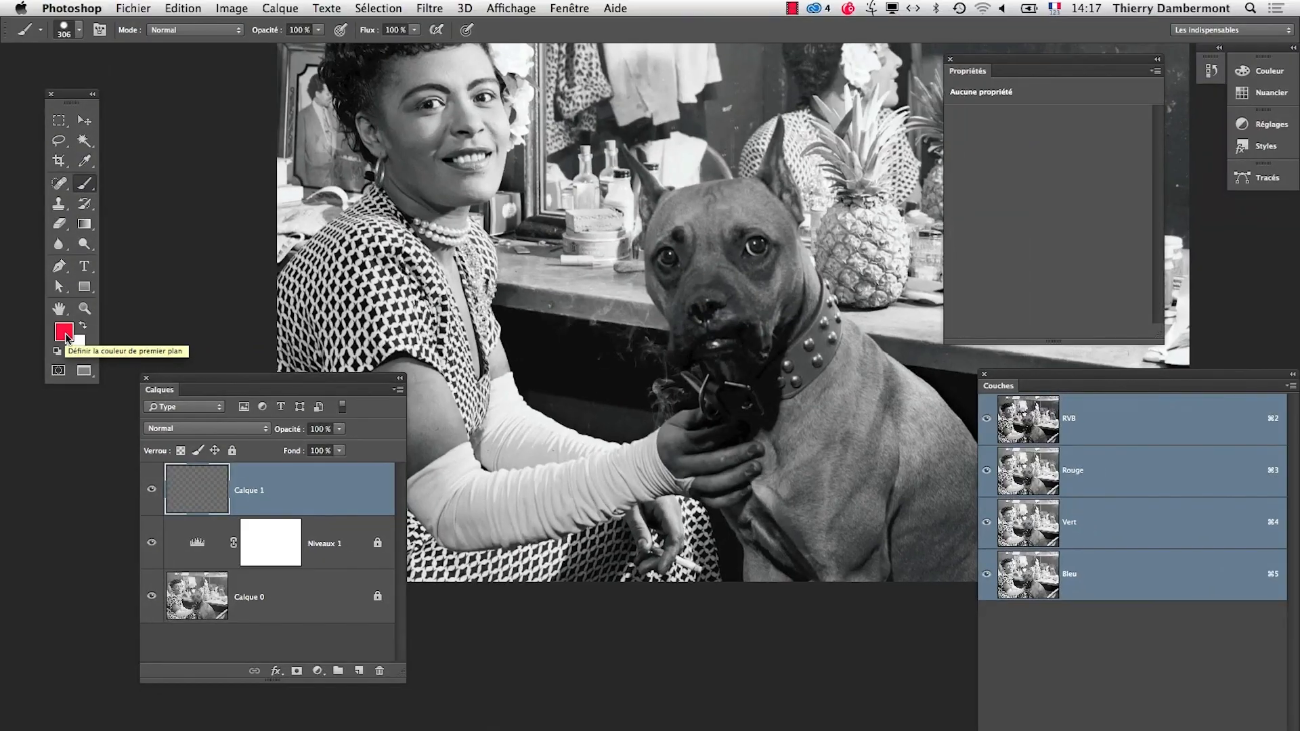
# Step: Paint red test strokes over the dog's face on Calque 1, reducing the brush to 119 px with a softer edge
pyautogui.moveTo(374, 379); pyautogui.dragTo(287, 599)
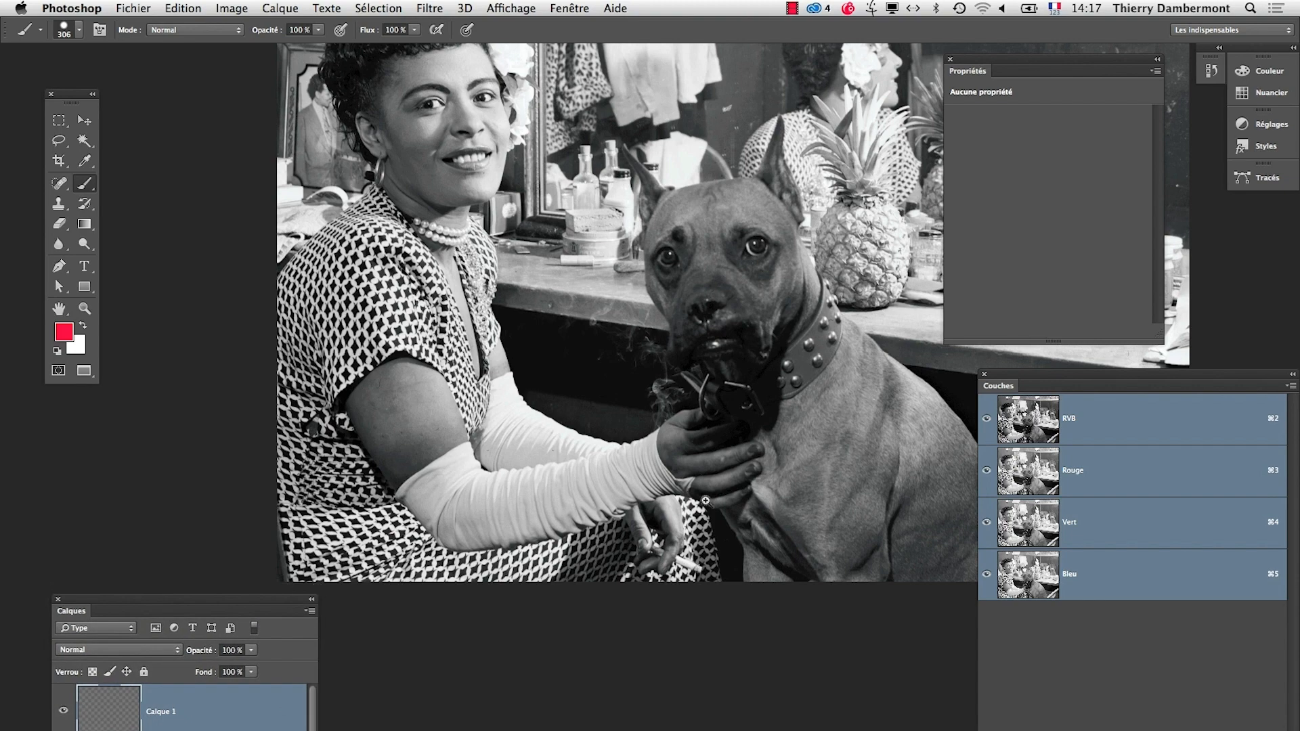
pyautogui.keyDown('super'); pyautogui.click(780, 373); pyautogui.keyUp('super')
pyautogui.moveTo(679, 378); pyautogui.dragTo(570, 532)
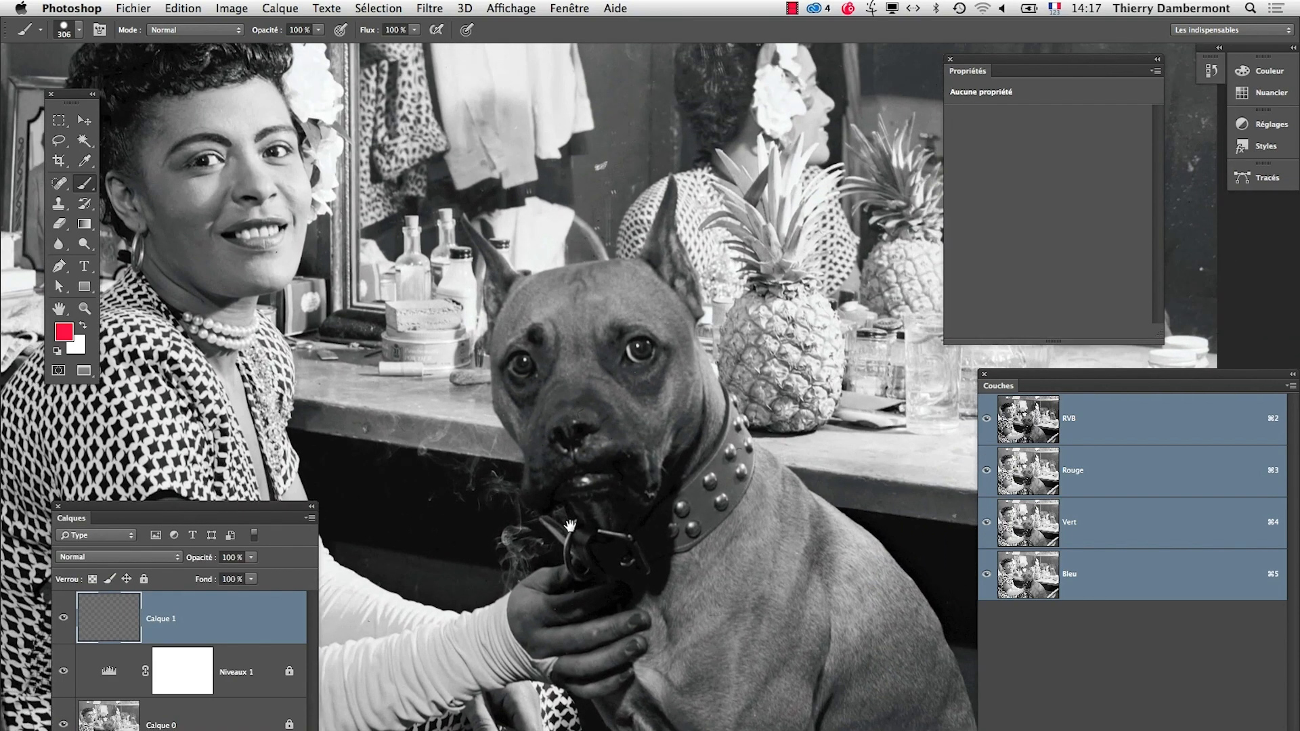
pyautogui.keyDown('super'); pyautogui.click(660, 405); pyautogui.keyUp('super')
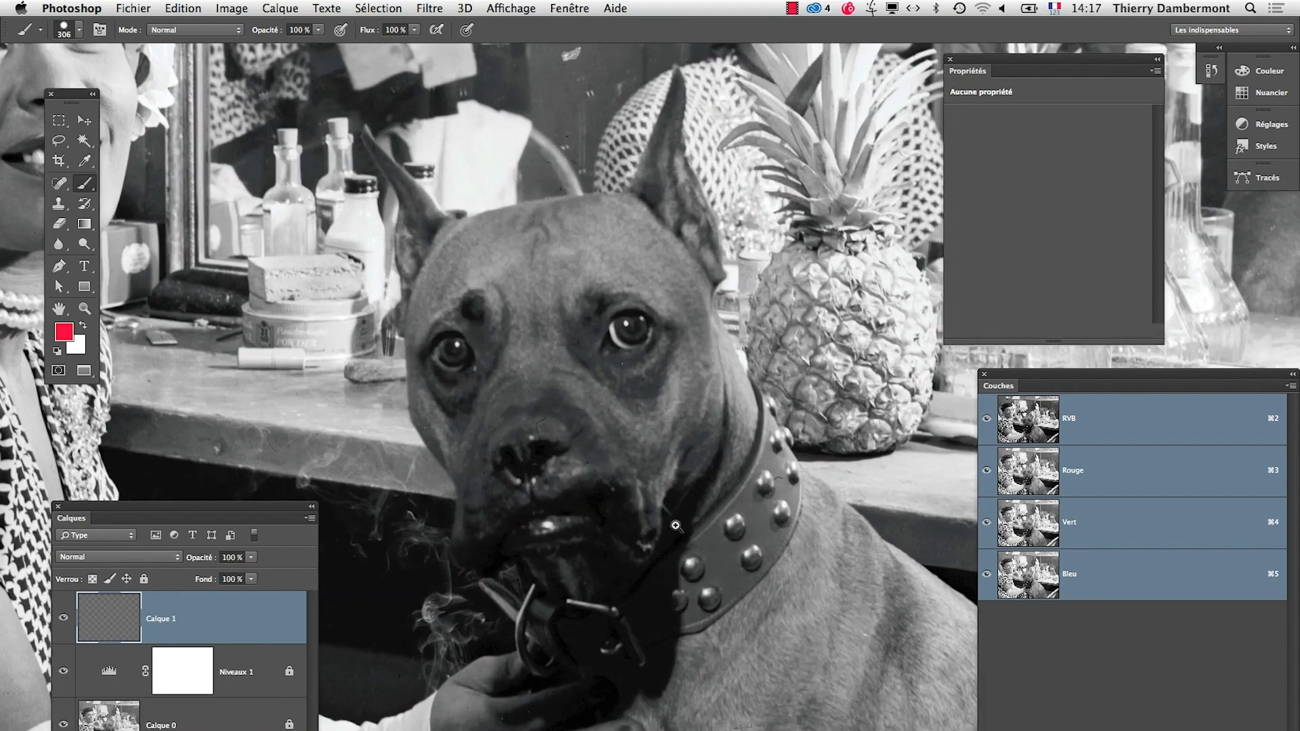
pyautogui.moveTo(626, 437)
pyautogui.mouseDown()
pyautogui.moveTo(593, 435)
pyautogui.moveTo(545, 363)
pyautogui.moveTo(549, 336)
pyautogui.mouseUp()
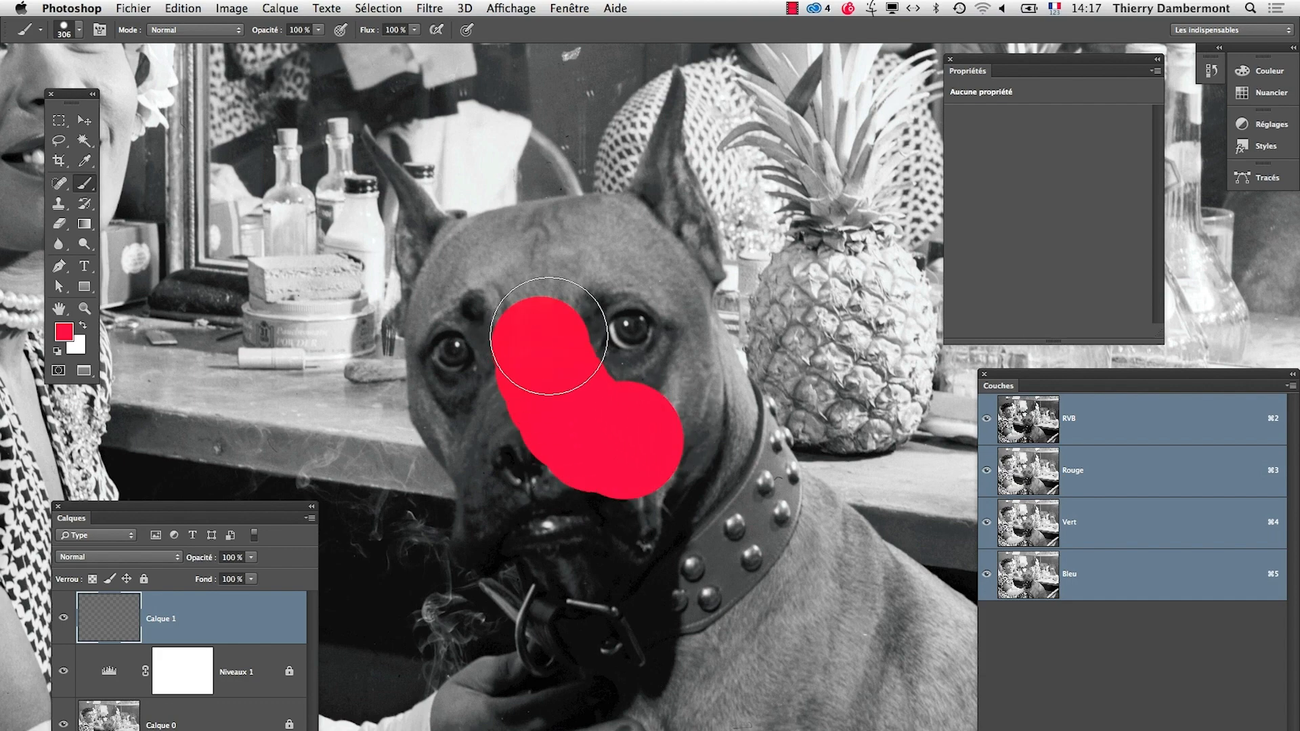
pyautogui.moveTo(582, 411)
pyautogui.mouseDown()
pyautogui.moveTo(542, 403)
pyautogui.moveTo(583, 411)
pyautogui.mouseUp()
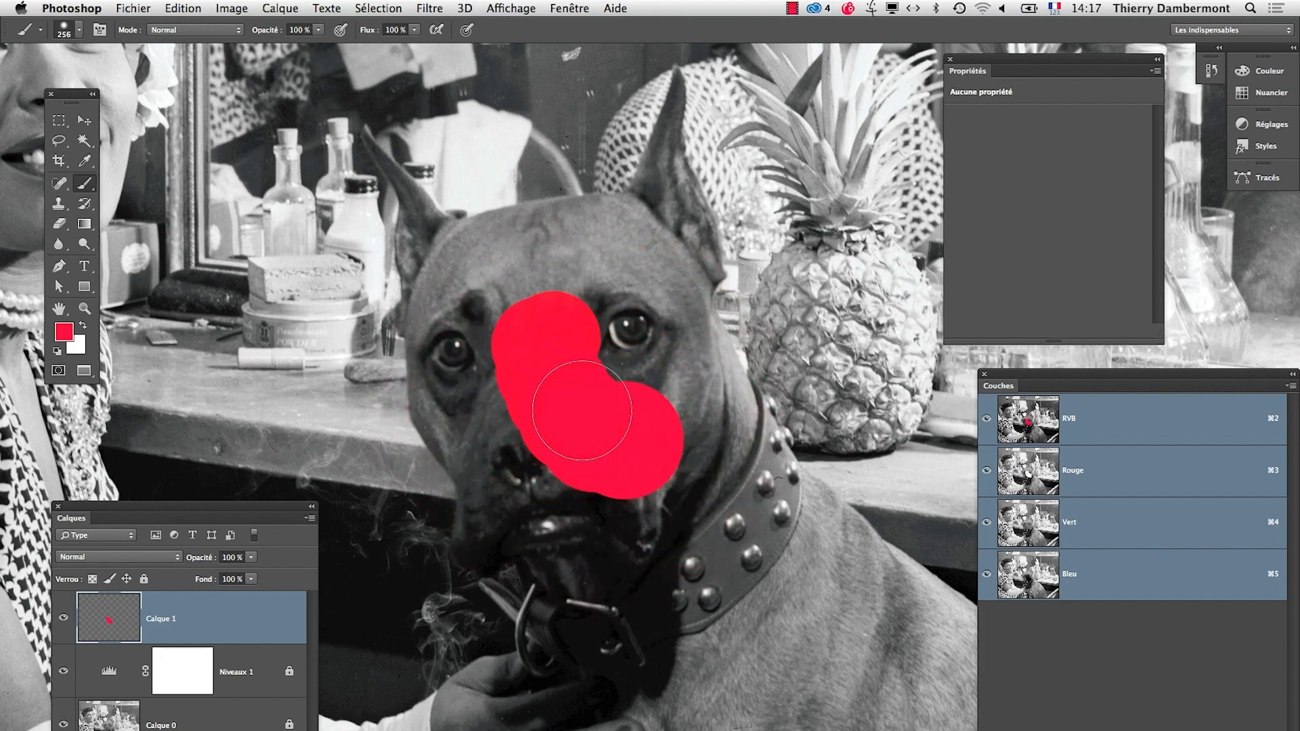
pyautogui.moveTo(499, 356)
pyautogui.mouseDown()
pyautogui.moveTo(511, 337)
pyautogui.moveTo(520, 345)
pyautogui.moveTo(490, 342)
pyautogui.moveTo(500, 308)
pyautogui.moveTo(539, 264)
pyautogui.moveTo(543, 277)
pyautogui.mouseUp()
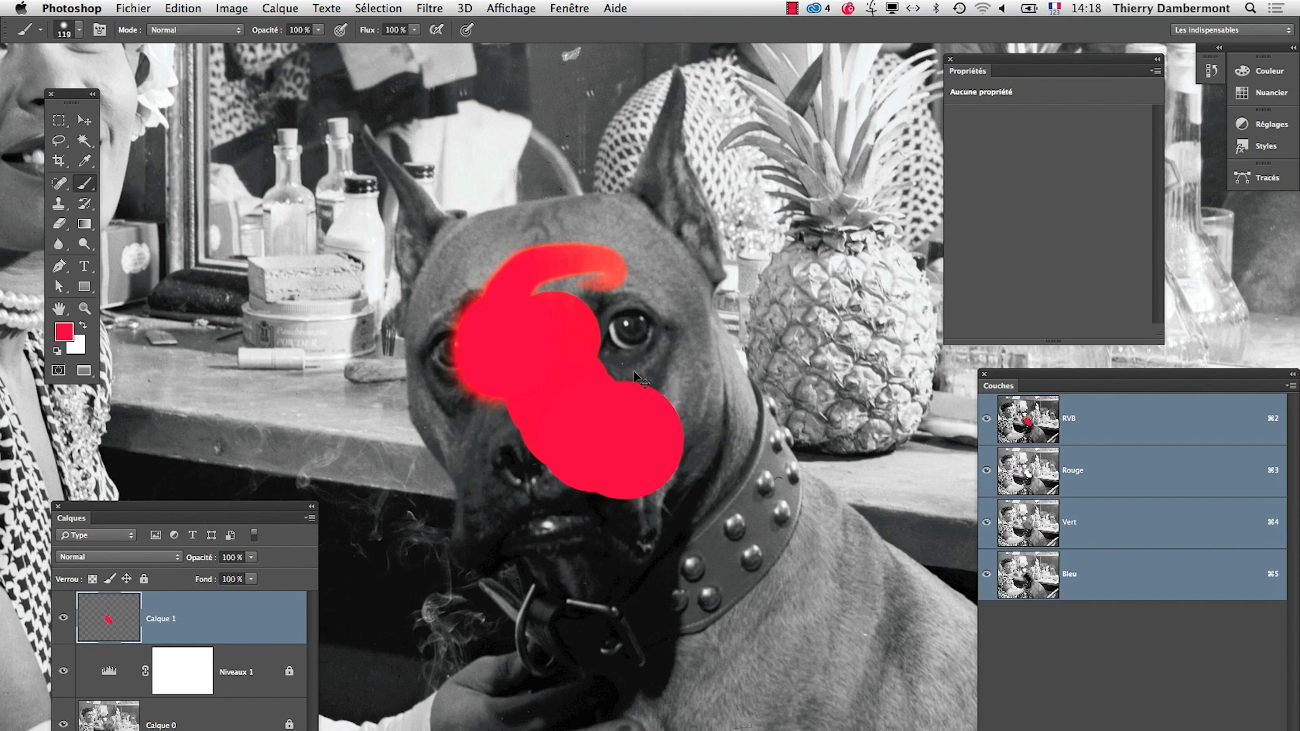
# Step: Turn off the brush's Dynamique de forme and Transfert options in the brush settings, and close the settings
pyautogui.click(570, 8)
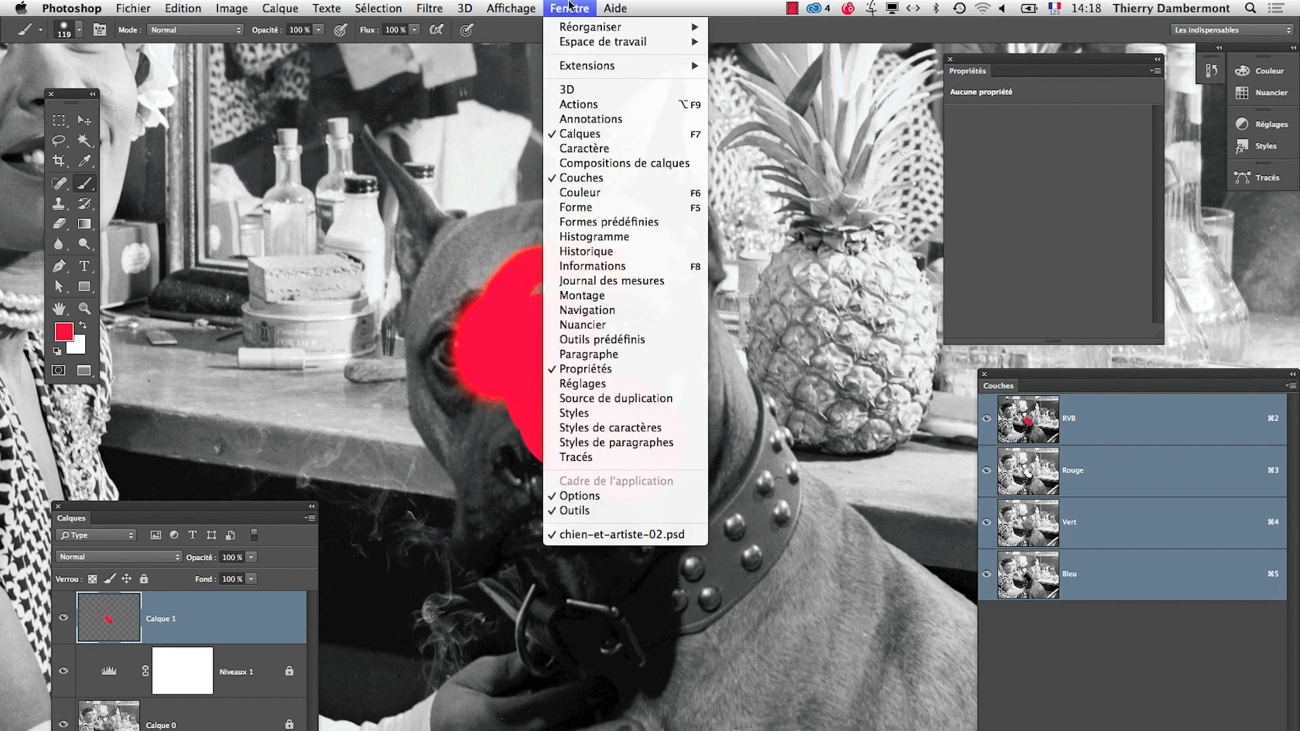
pyautogui.click(583, 209)
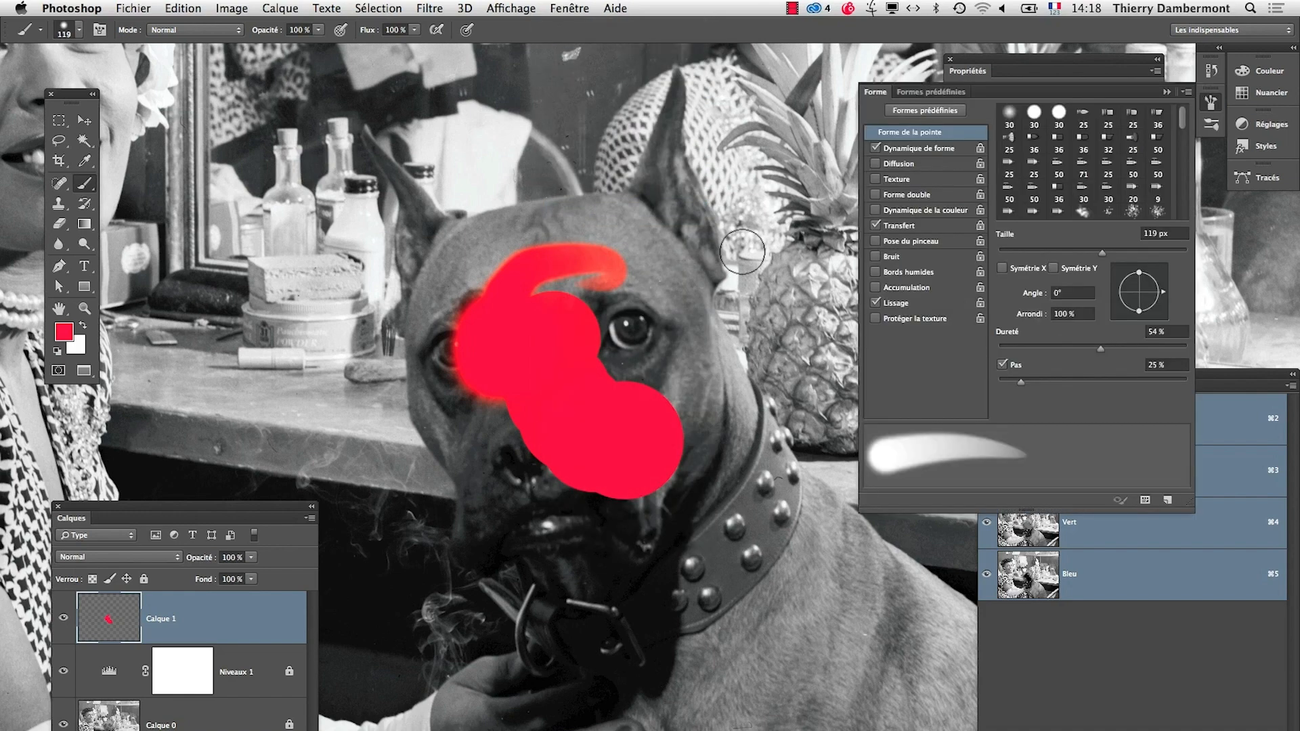
pyautogui.moveTo(878, 92); pyautogui.dragTo(479, 117)
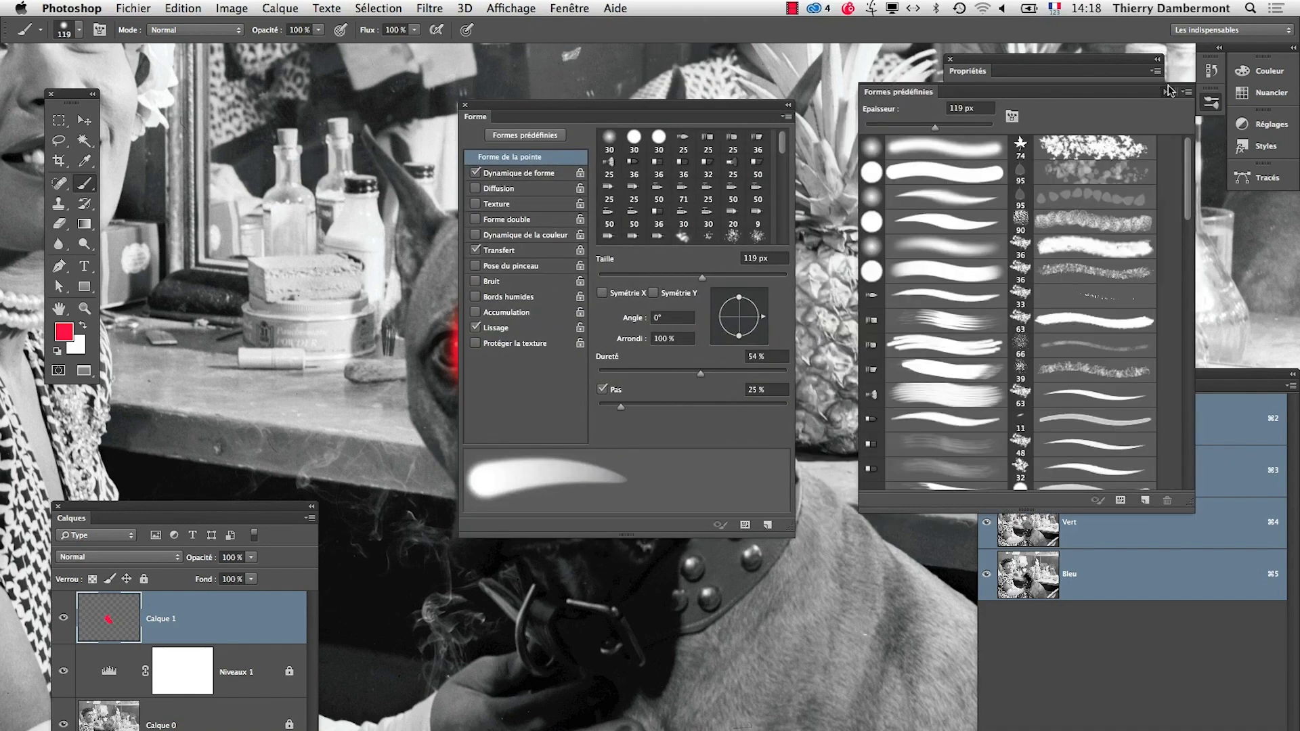
pyautogui.click(1167, 91)
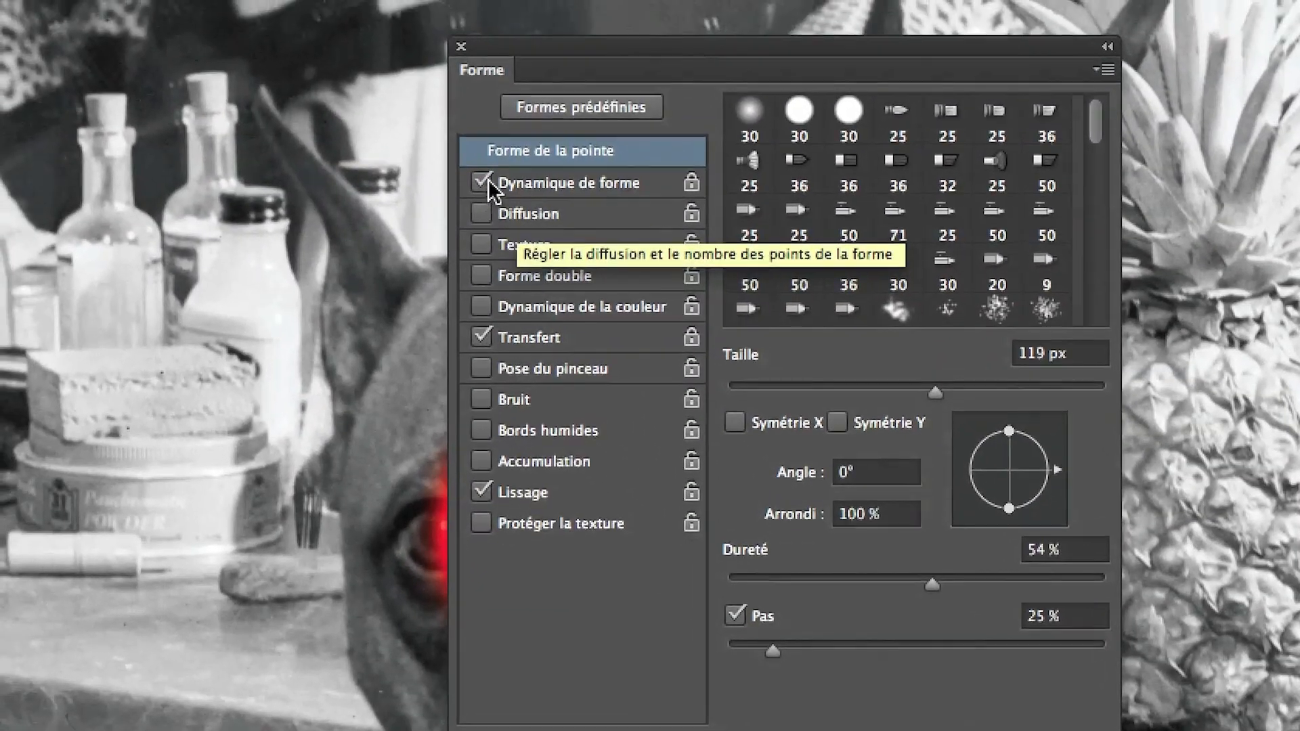
pyautogui.click(475, 174)
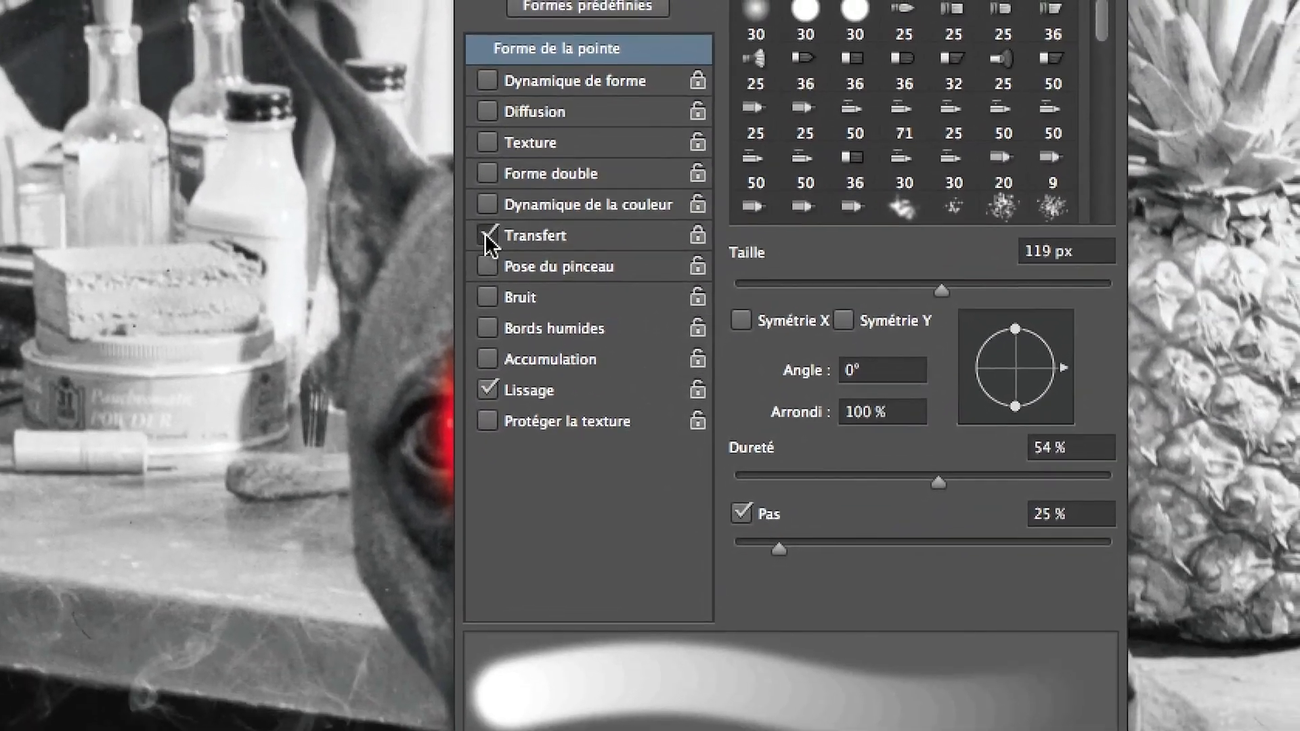
pyautogui.click(488, 306)
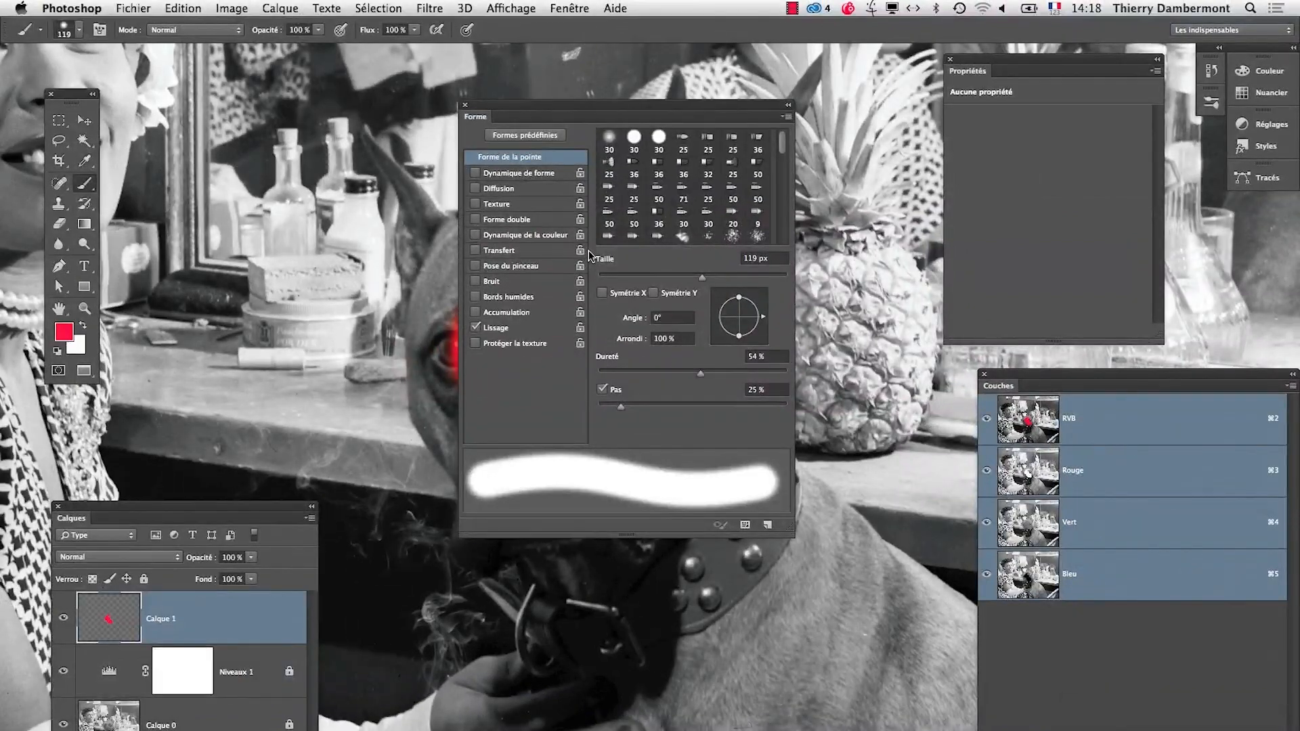
pyautogui.click(465, 105)
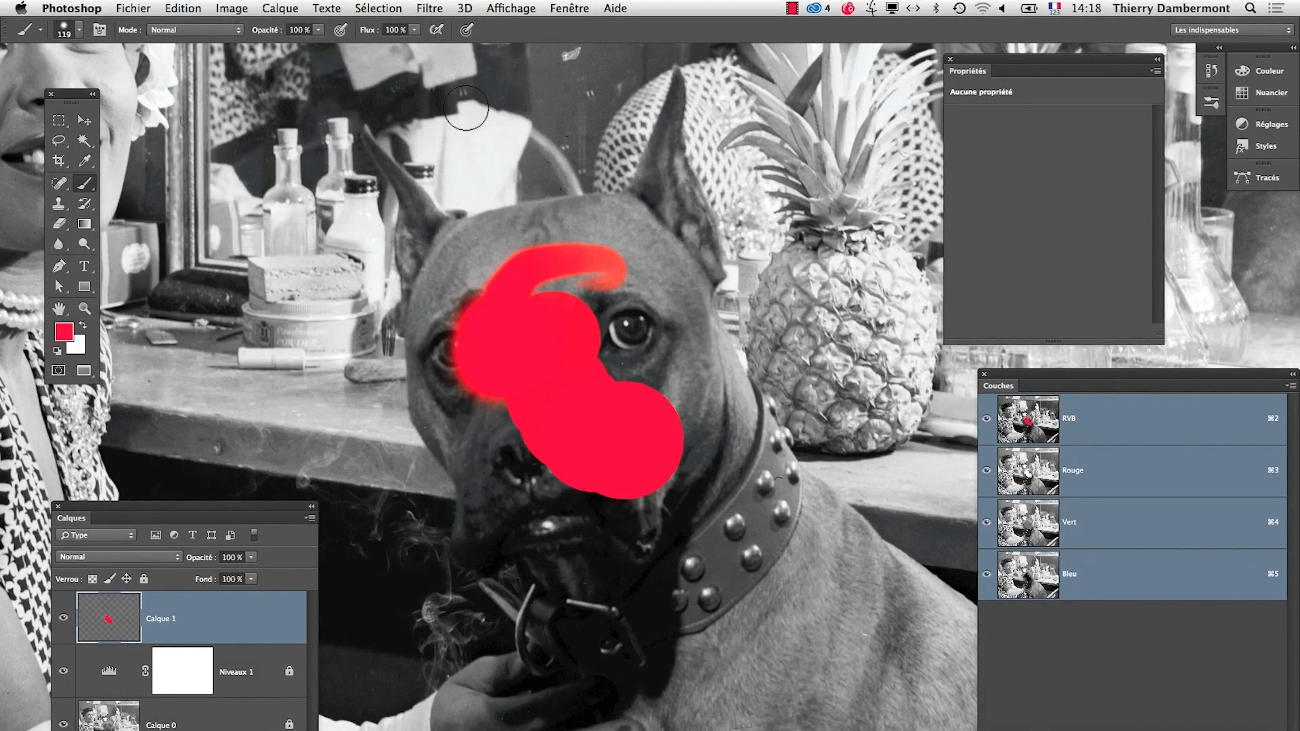
# Step: Paint solid red over the dog's entire head except the ears on Calque 1 with the 119 px brush
pyautogui.moveTo(582, 302)
pyautogui.mouseDown()
pyautogui.moveTo(541, 288)
pyautogui.moveTo(590, 248)
pyautogui.moveTo(593, 229)
pyautogui.moveTo(476, 243)
pyautogui.moveTo(439, 289)
pyautogui.moveTo(426, 331)
pyautogui.moveTo(435, 414)
pyautogui.moveTo(478, 484)
pyautogui.moveTo(474, 544)
pyautogui.moveTo(636, 535)
pyautogui.moveTo(691, 452)
pyautogui.moveTo(685, 335)
pyautogui.moveTo(740, 409)
pyautogui.moveTo(728, 457)
pyautogui.moveTo(666, 506)
pyautogui.moveTo(693, 355)
pyautogui.moveTo(674, 245)
pyautogui.moveTo(640, 211)
pyautogui.moveTo(461, 235)
pyautogui.moveTo(436, 311)
pyautogui.moveTo(519, 251)
pyautogui.moveTo(598, 246)
pyautogui.moveTo(642, 266)
pyautogui.moveTo(630, 258)
pyautogui.moveTo(661, 327)
pyautogui.mouseUp()
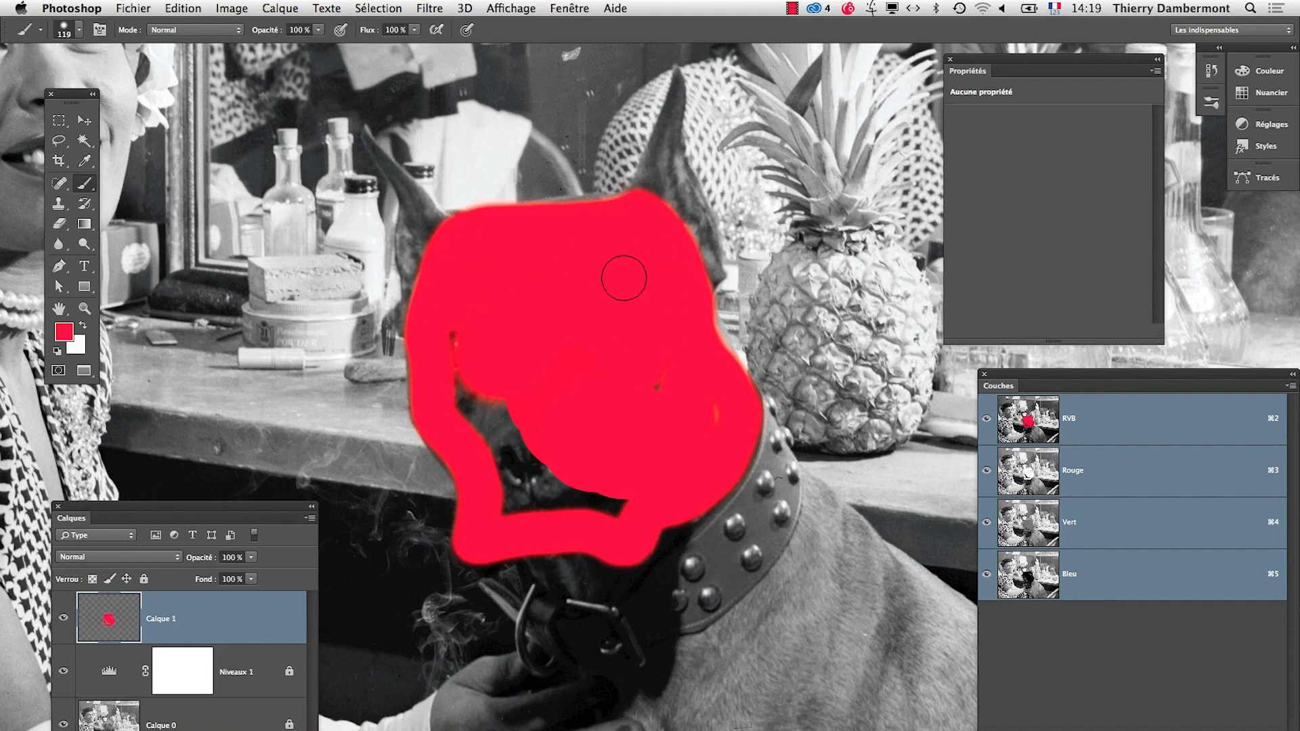
pyautogui.moveTo(711, 419)
pyautogui.mouseDown()
pyautogui.moveTo(682, 477)
pyautogui.moveTo(641, 500)
pyautogui.moveTo(500, 502)
pyautogui.moveTo(489, 422)
pyautogui.moveTo(450, 327)
pyautogui.moveTo(472, 432)
pyautogui.moveTo(521, 465)
pyautogui.moveTo(521, 413)
pyautogui.mouseUp()
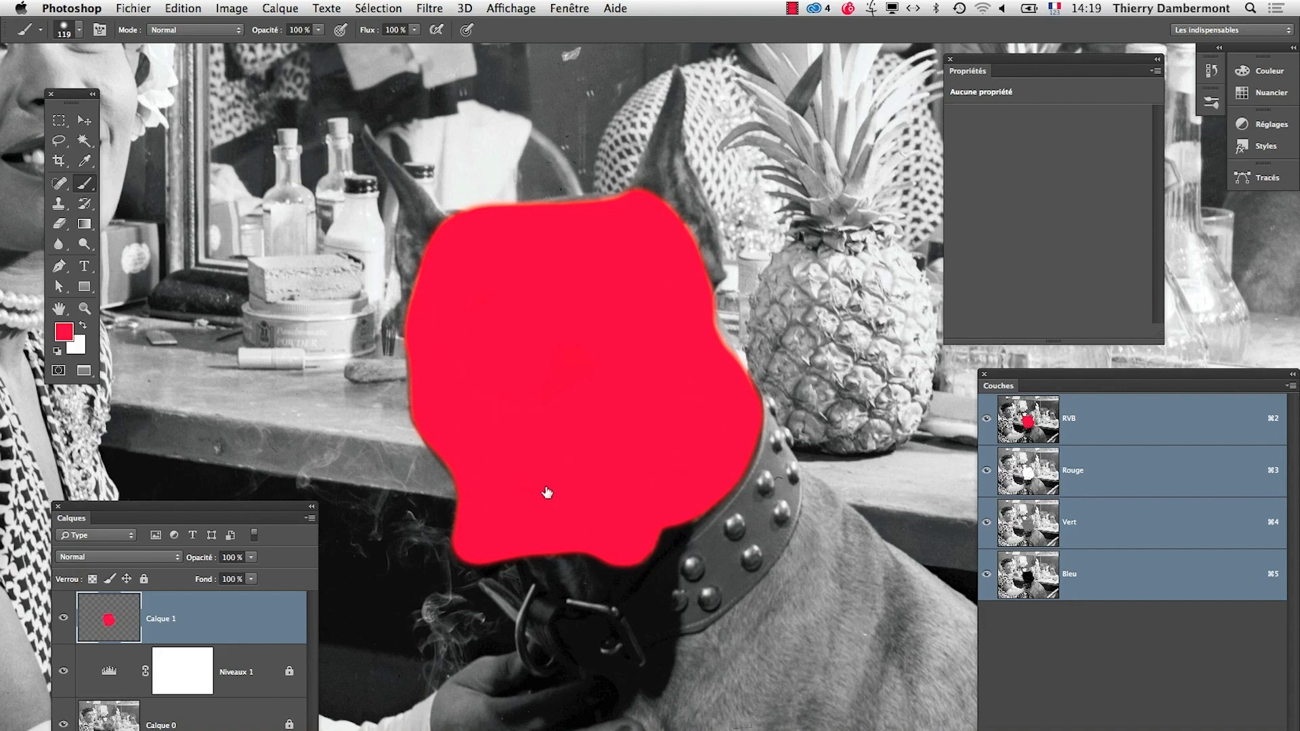
# Step: Try two black dots as eyes on a new layer above the red head, undo them and restore the red foreground colour
pyautogui.press('alt+shift+super+n')
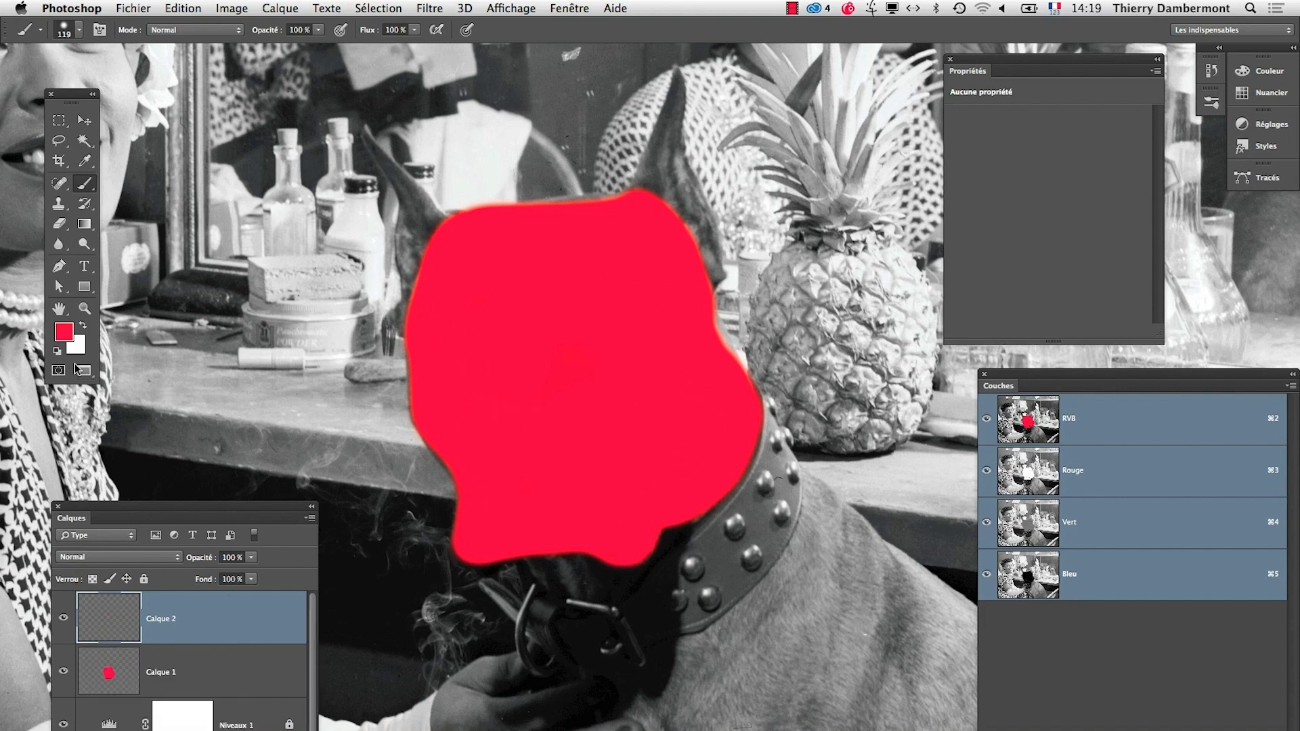
pyautogui.click(496, 314)
pyautogui.click(623, 294)
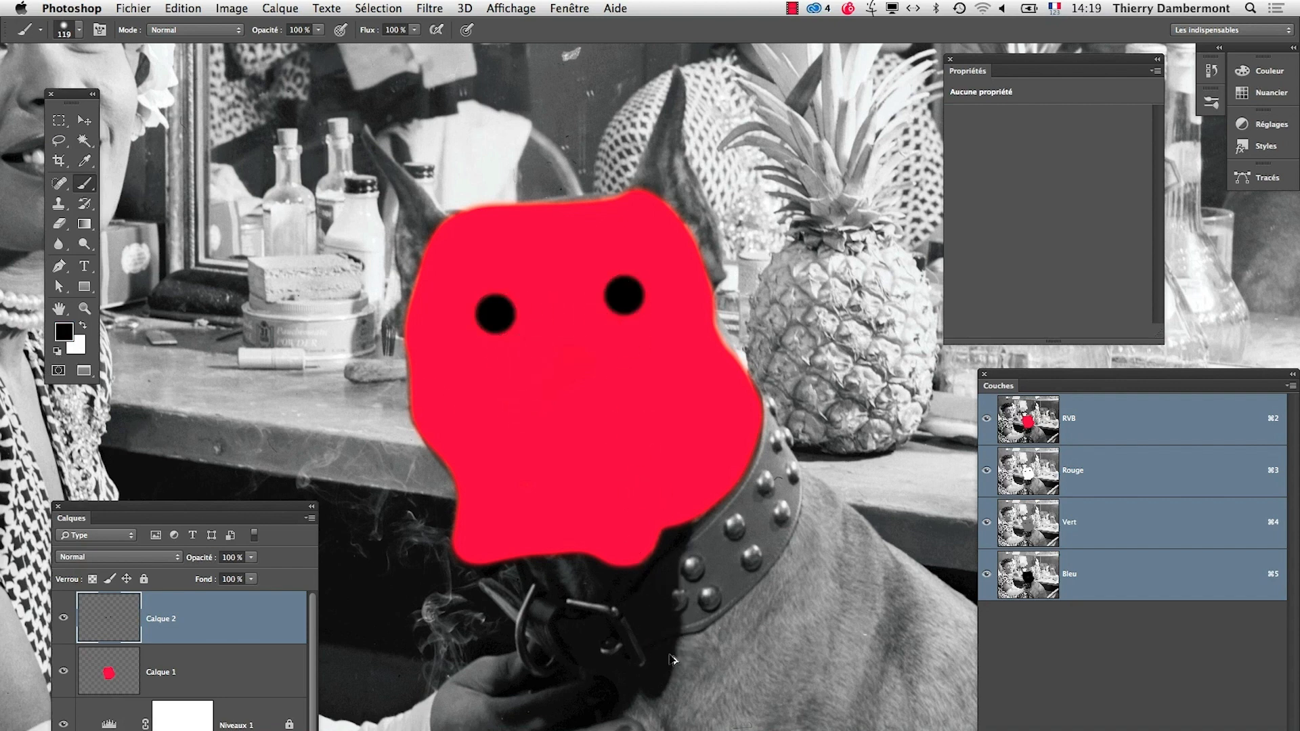
pyautogui.press('super+alt+z')
pyautogui.press('super+alt+z')
pyautogui.press('super+alt+z')
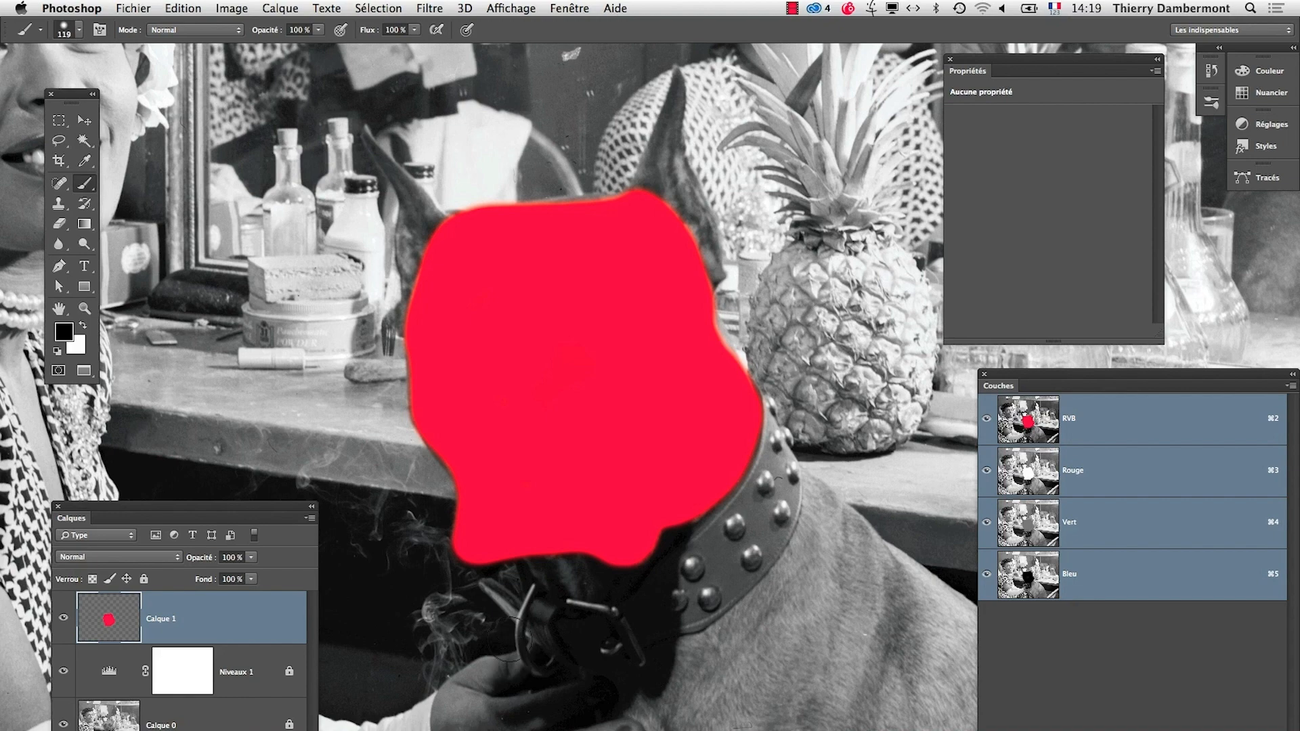
pyautogui.click(78, 164)
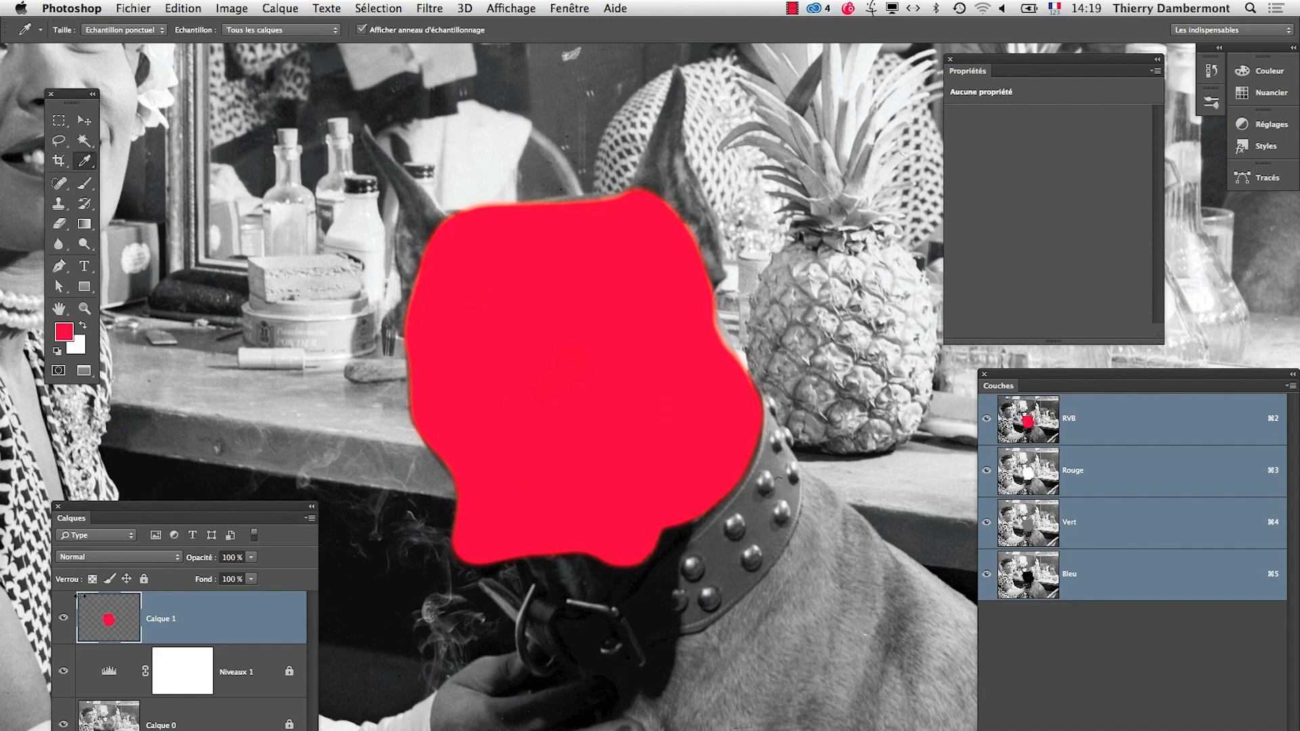
# Step: Move the layer list next to the dog's head and set Calque 1's blend mode to Couleur
pyautogui.moveTo(123, 511); pyautogui.dragTo(866, 160)
pyautogui.moveTo(637, 331); pyautogui.dragTo(367, 310)
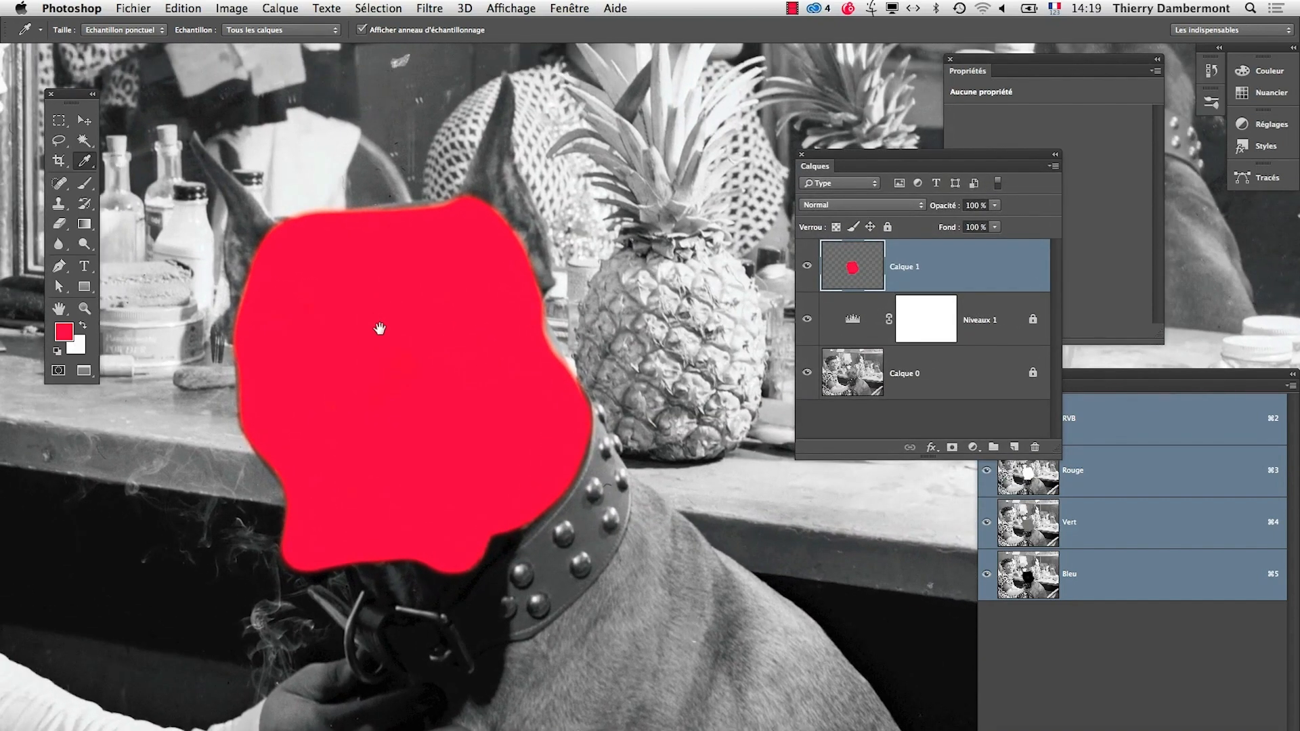
pyautogui.click(400, 363)
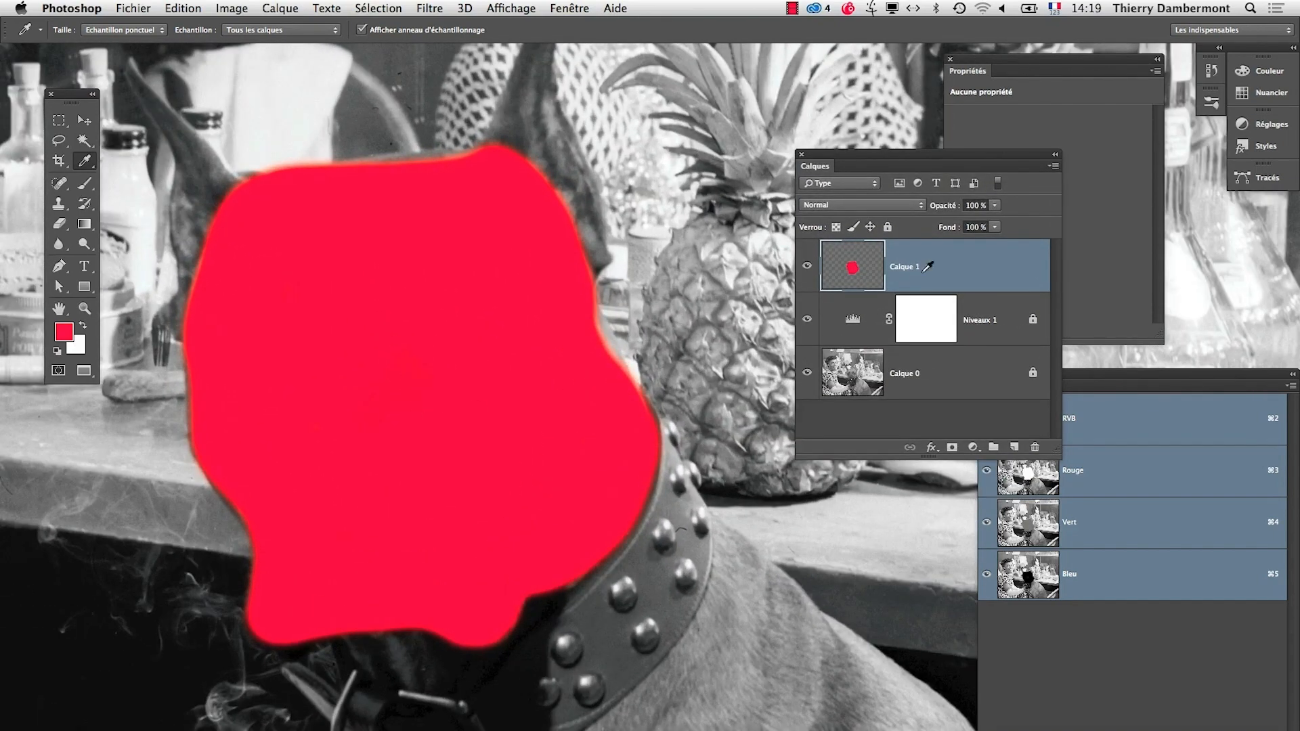
pyautogui.moveTo(884, 150); pyautogui.dragTo(822, 144)
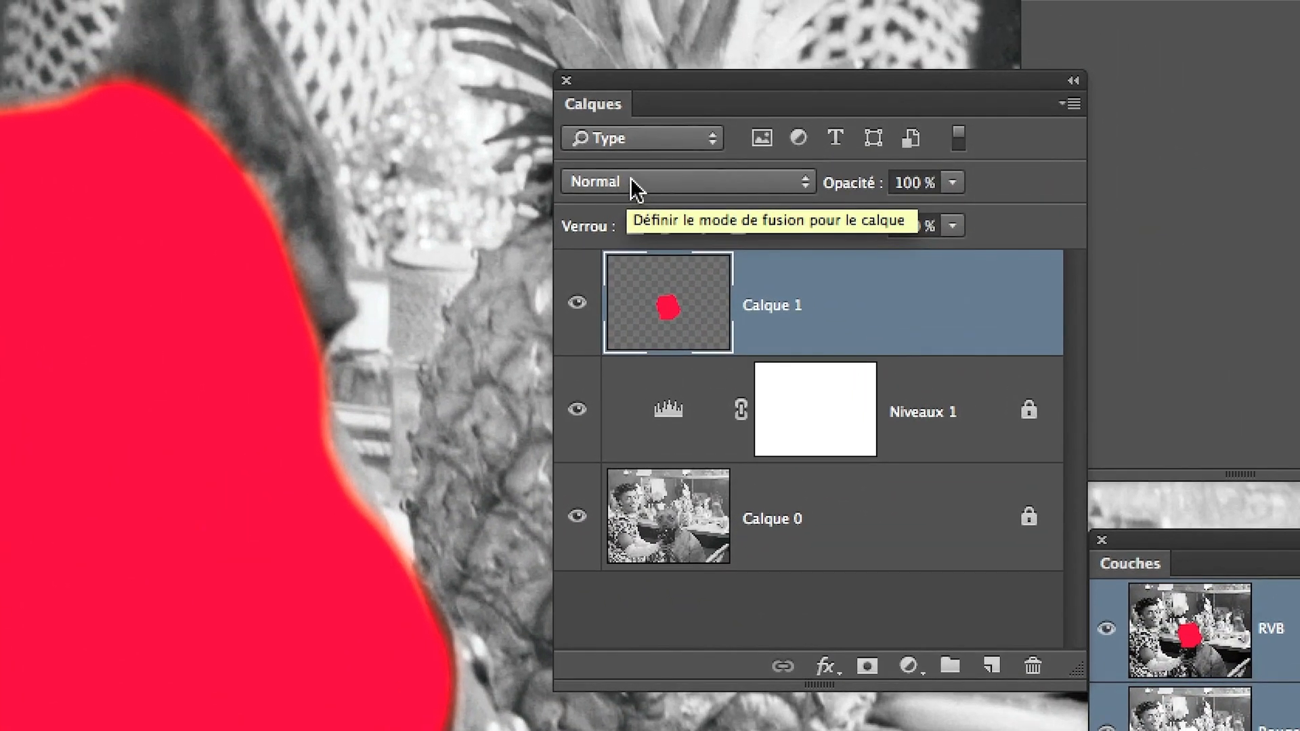
pyautogui.click(605, 105)
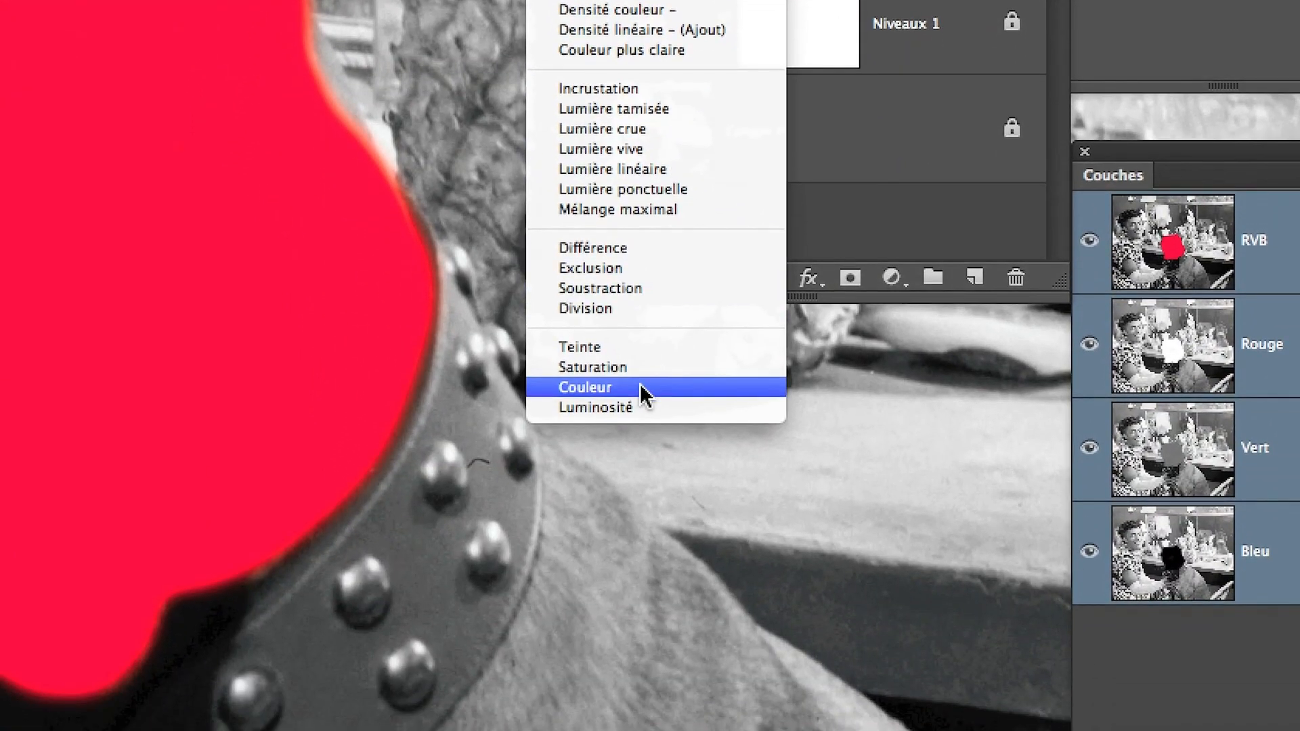
pyautogui.click(641, 390)
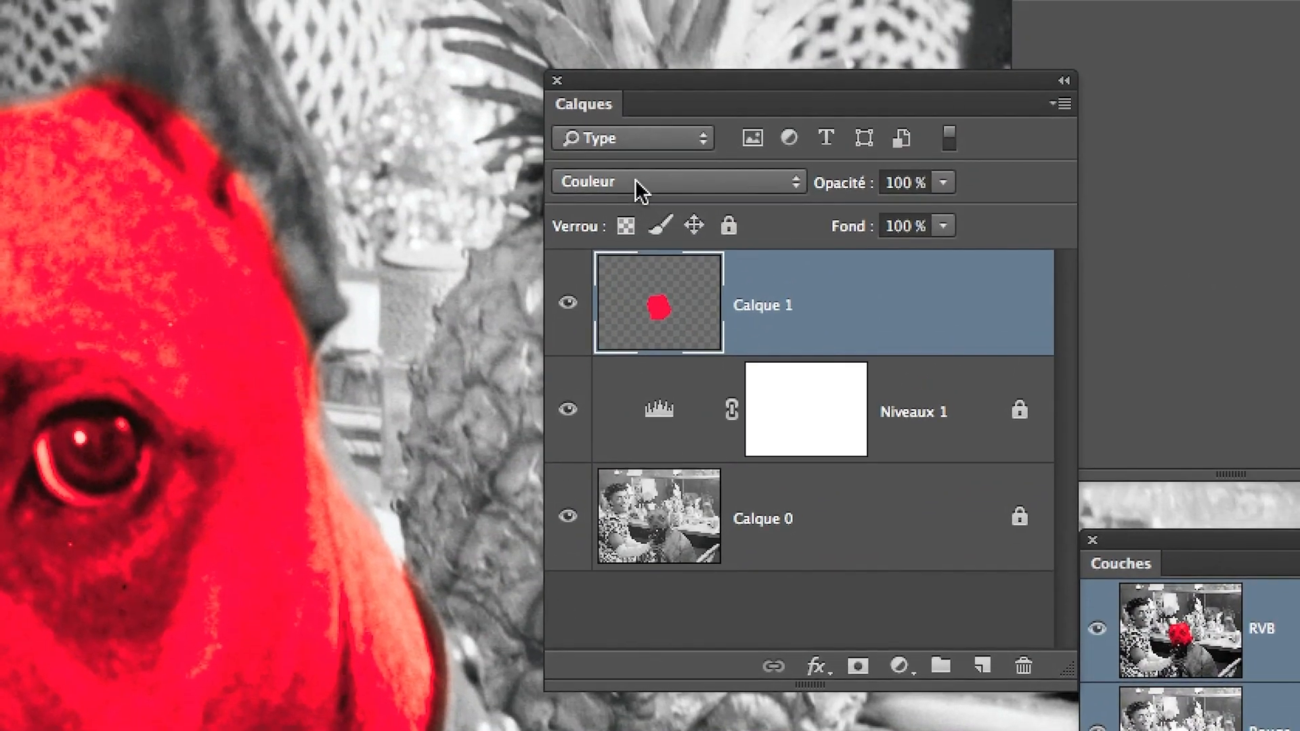
pyautogui.click(637, 173)
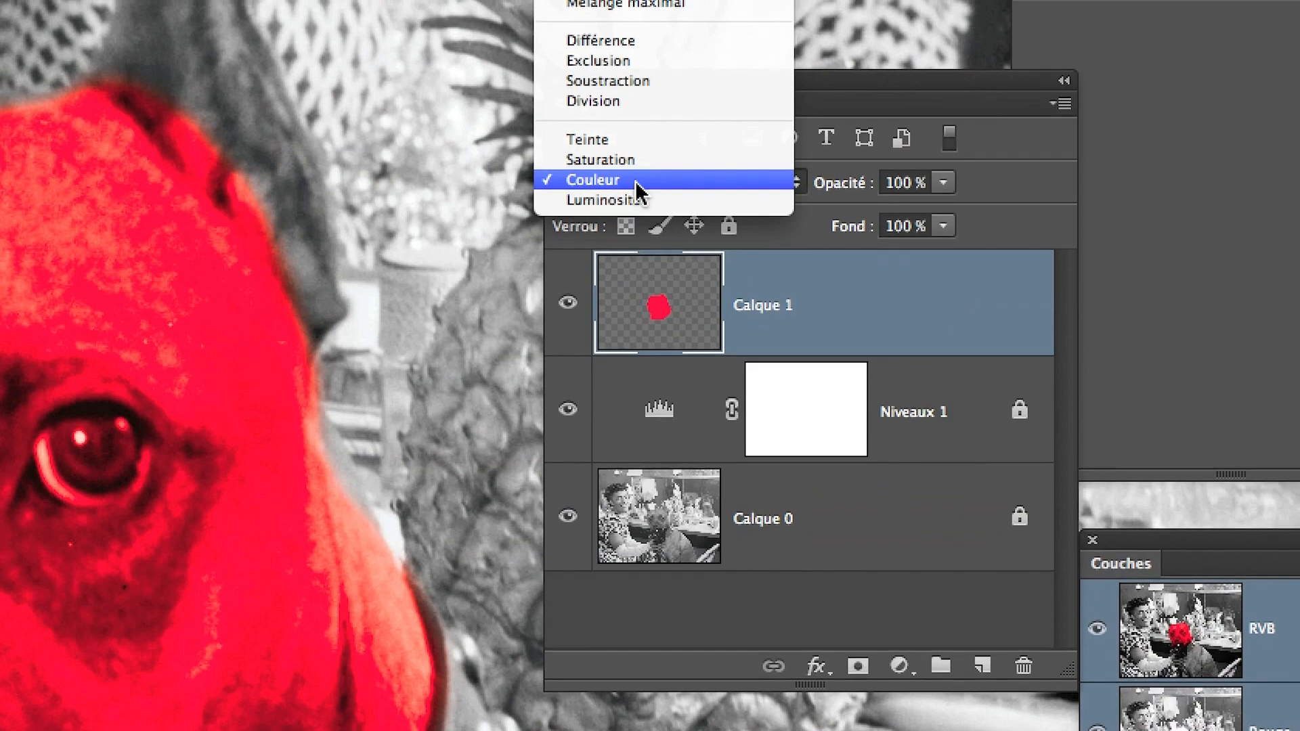
pyautogui.click(634, 170)
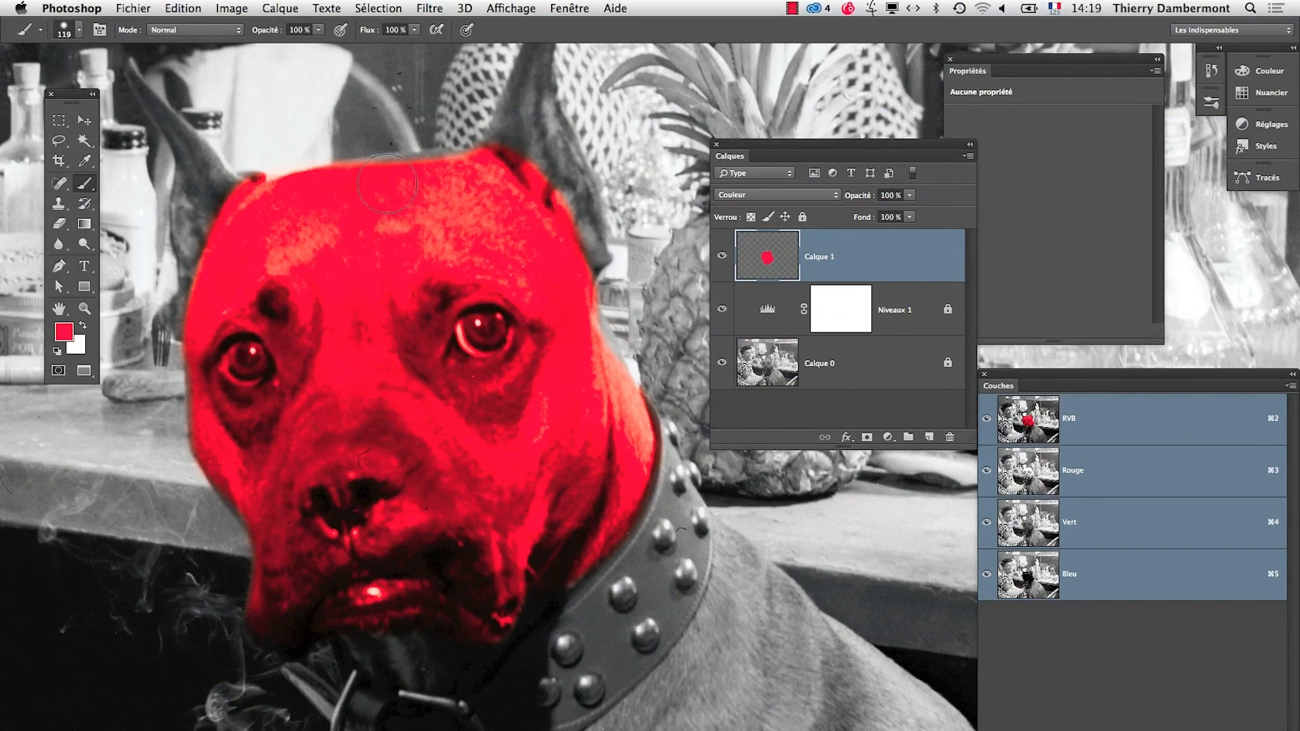
# Step: Paint the dog's ear nearest the pineapple red up to its tip, reducing the brush to 49 px and 29 px
pyautogui.moveTo(557, 385); pyautogui.dragTo(517, 602)
pyautogui.moveTo(485, 507)
pyautogui.mouseDown()
pyautogui.moveTo(539, 453)
pyautogui.moveTo(492, 325)
pyautogui.moveTo(468, 375)
pyautogui.moveTo(476, 336)
pyautogui.moveTo(437, 391)
pyautogui.moveTo(367, 391)
pyautogui.mouseUp()
pyautogui.moveTo(542, 301); pyautogui.dragTo(494, 316)
pyautogui.keyDown('super'); pyautogui.click(521, 307); pyautogui.keyUp('super')
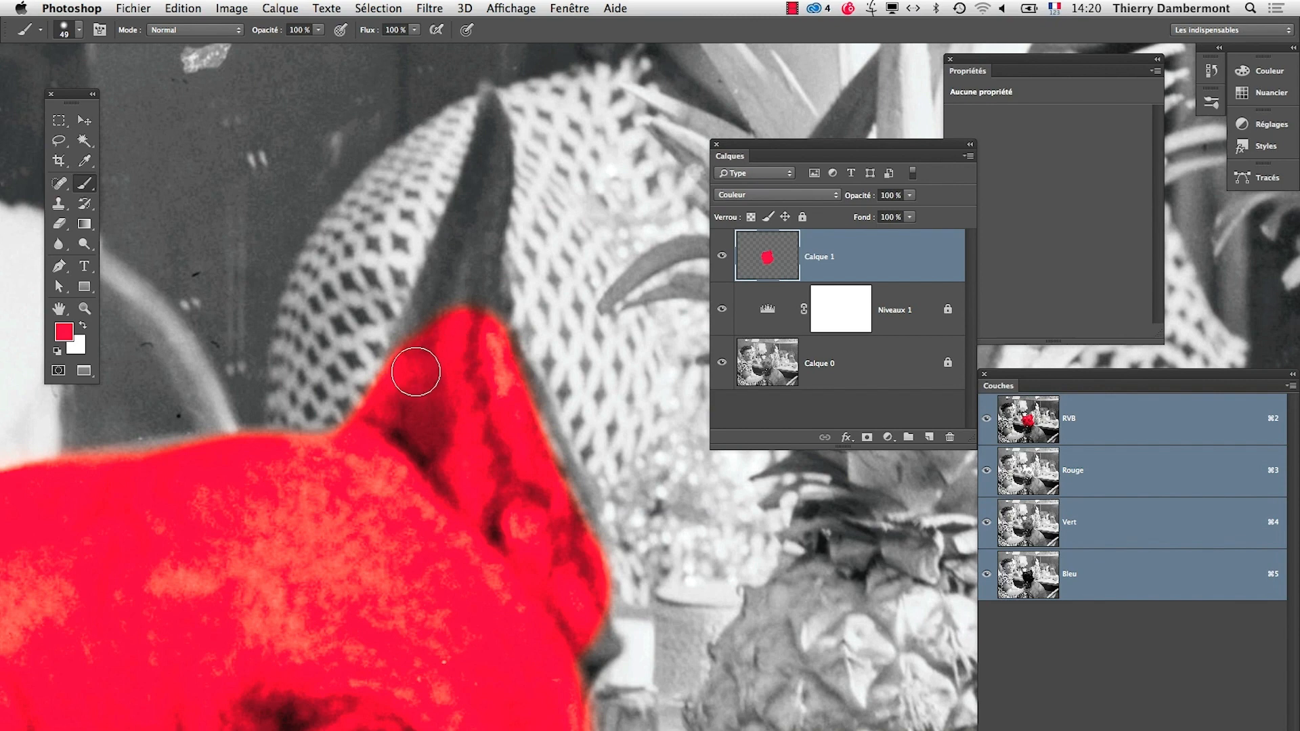
pyautogui.moveTo(416, 371)
pyautogui.mouseDown()
pyautogui.moveTo(470, 220)
pyautogui.moveTo(486, 371)
pyautogui.moveTo(547, 470)
pyautogui.mouseUp()
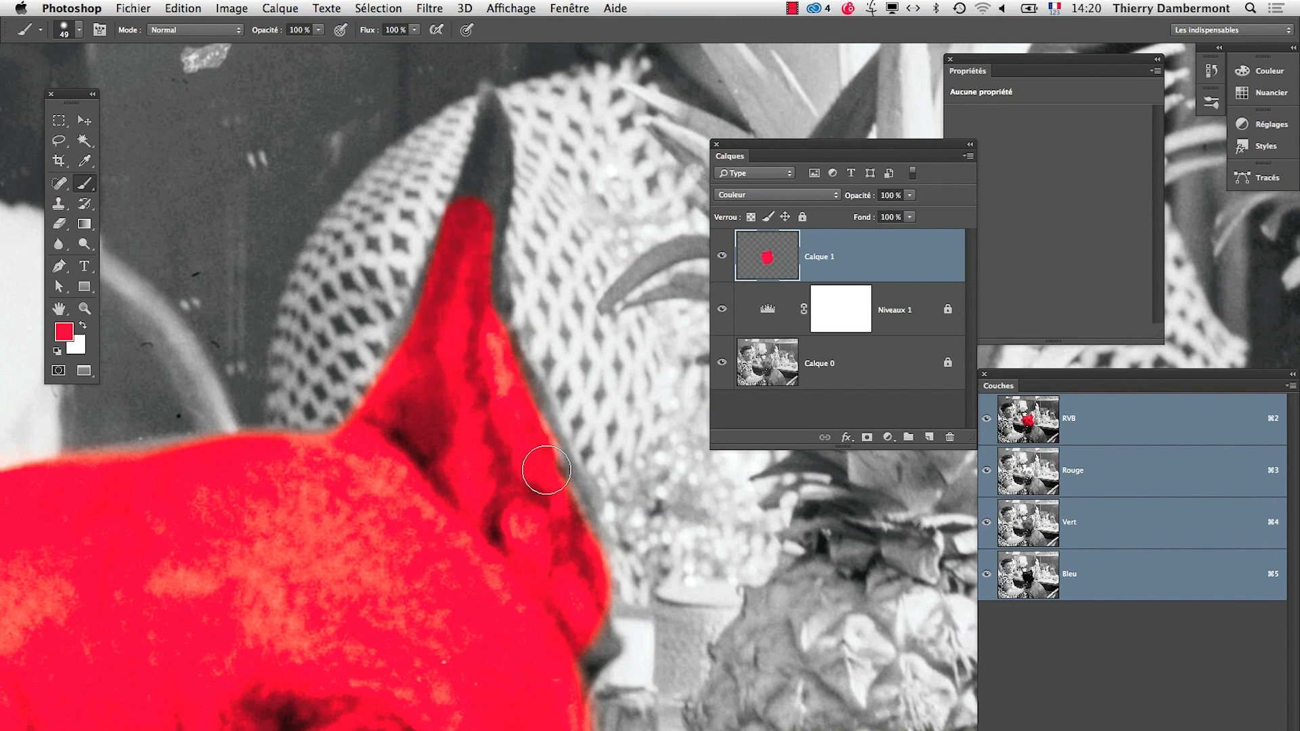
pyautogui.moveTo(479, 309); pyautogui.dragTo(486, 217)
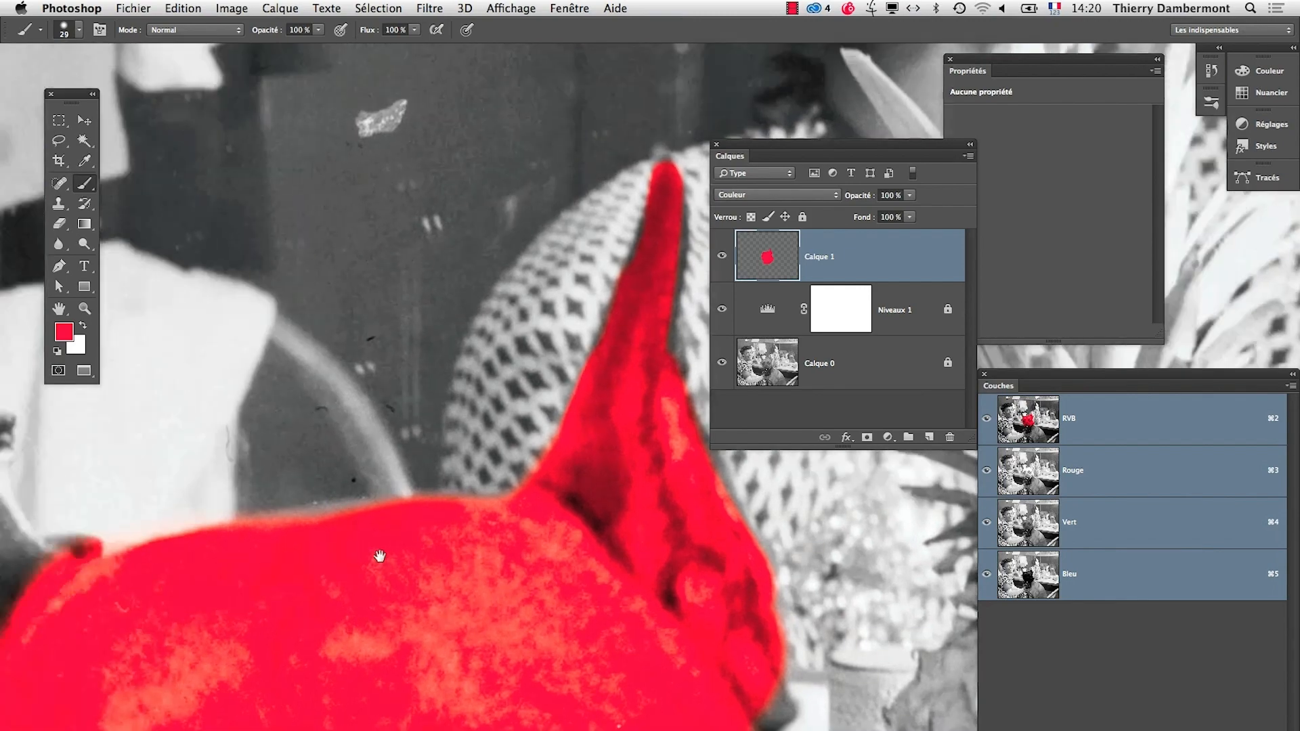
# Step: Paint the dog's other ear, beside the bottles, red: its outline at 29 px and its inside at 47 px
pyautogui.scroll(5, 379, 552)
pyautogui.hscroll(-10, 379, 551)
pyautogui.moveTo(139, 292)
pyautogui.mouseDown()
pyautogui.moveTo(190, 367)
pyautogui.moveTo(177, 317)
pyautogui.moveTo(366, 527)
pyautogui.mouseUp()
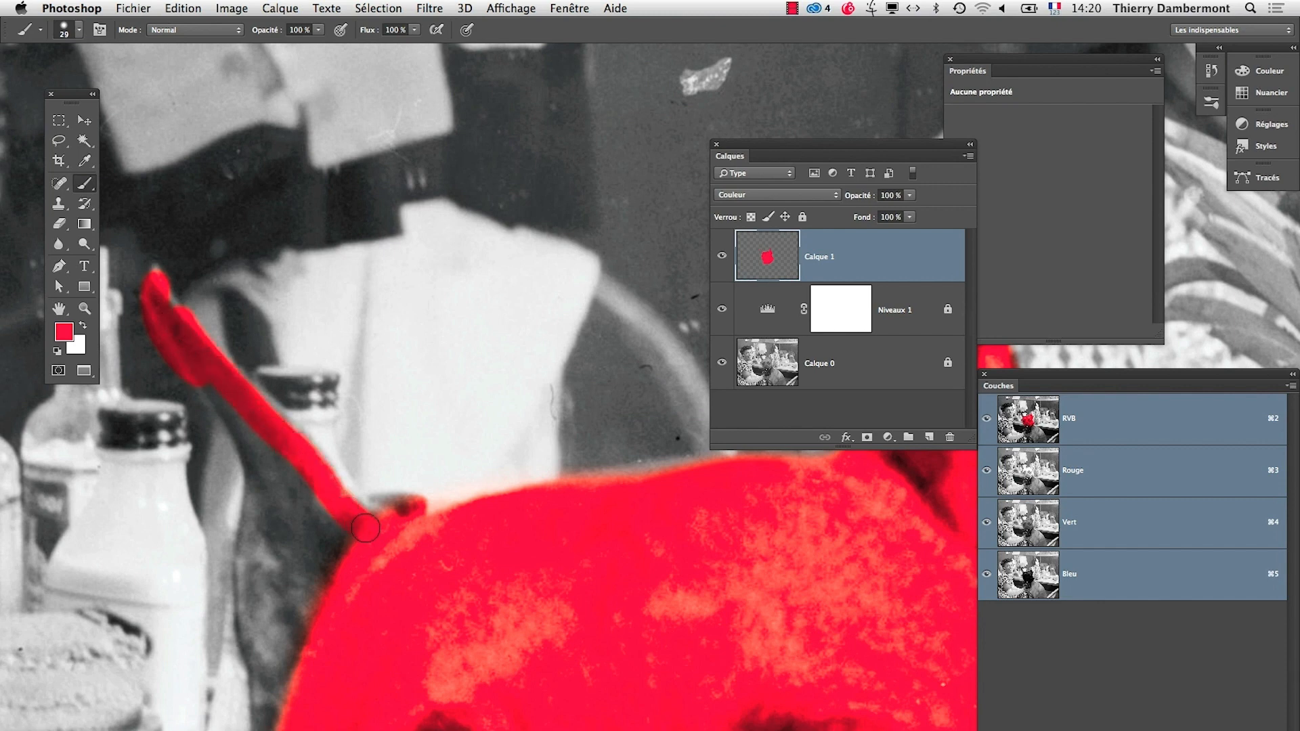
pyautogui.moveTo(374, 595); pyautogui.dragTo(386, 594)
pyautogui.moveTo(224, 398)
pyautogui.mouseDown()
pyautogui.moveTo(287, 489)
pyautogui.moveTo(284, 505)
pyautogui.moveTo(261, 459)
pyautogui.moveTo(250, 554)
pyautogui.moveTo(274, 701)
pyautogui.mouseUp()
pyautogui.scroll(-10, 394, 391)
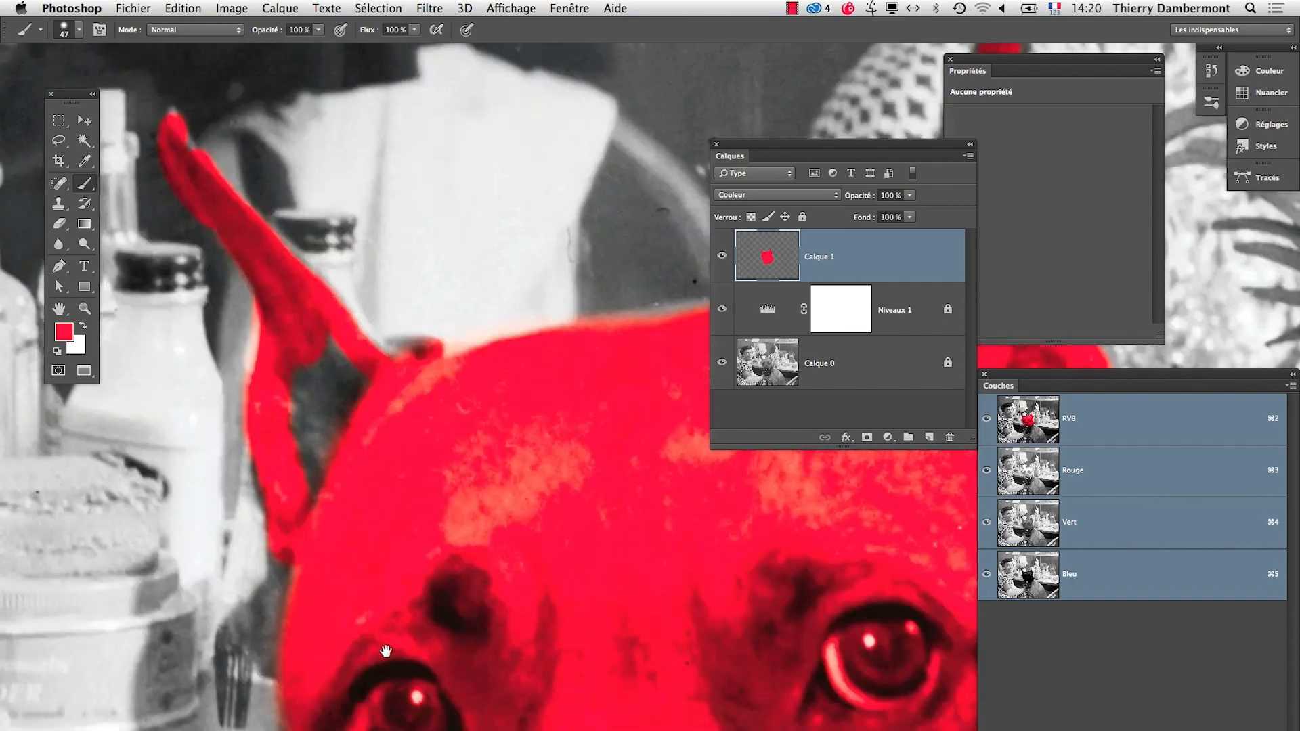
pyautogui.moveTo(310, 306)
pyautogui.mouseDown()
pyautogui.moveTo(325, 157)
pyautogui.moveTo(391, 190)
pyautogui.moveTo(349, 210)
pyautogui.moveTo(321, 280)
pyautogui.mouseUp()
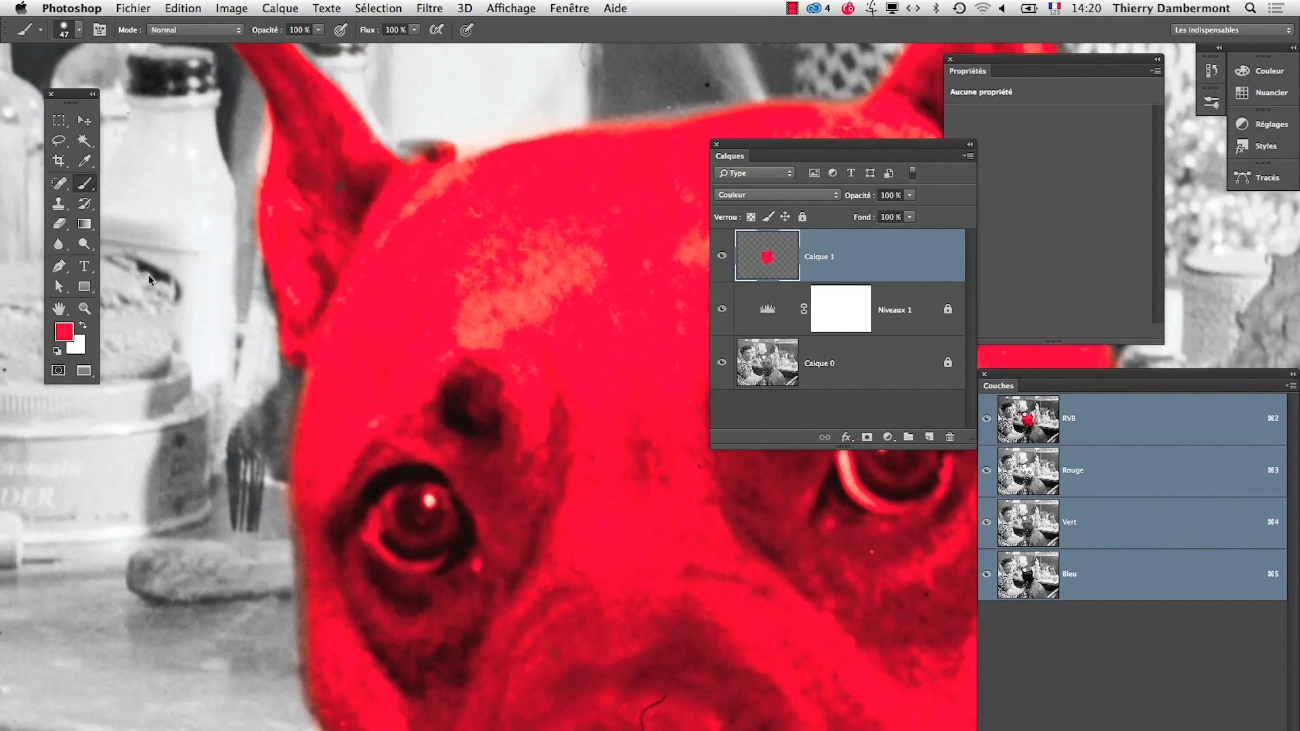
# Step: Switch to the 25 px Eraser at the red overflow beside the ear, view the whole head and return to the Brush tool
pyautogui.click(72, 229)
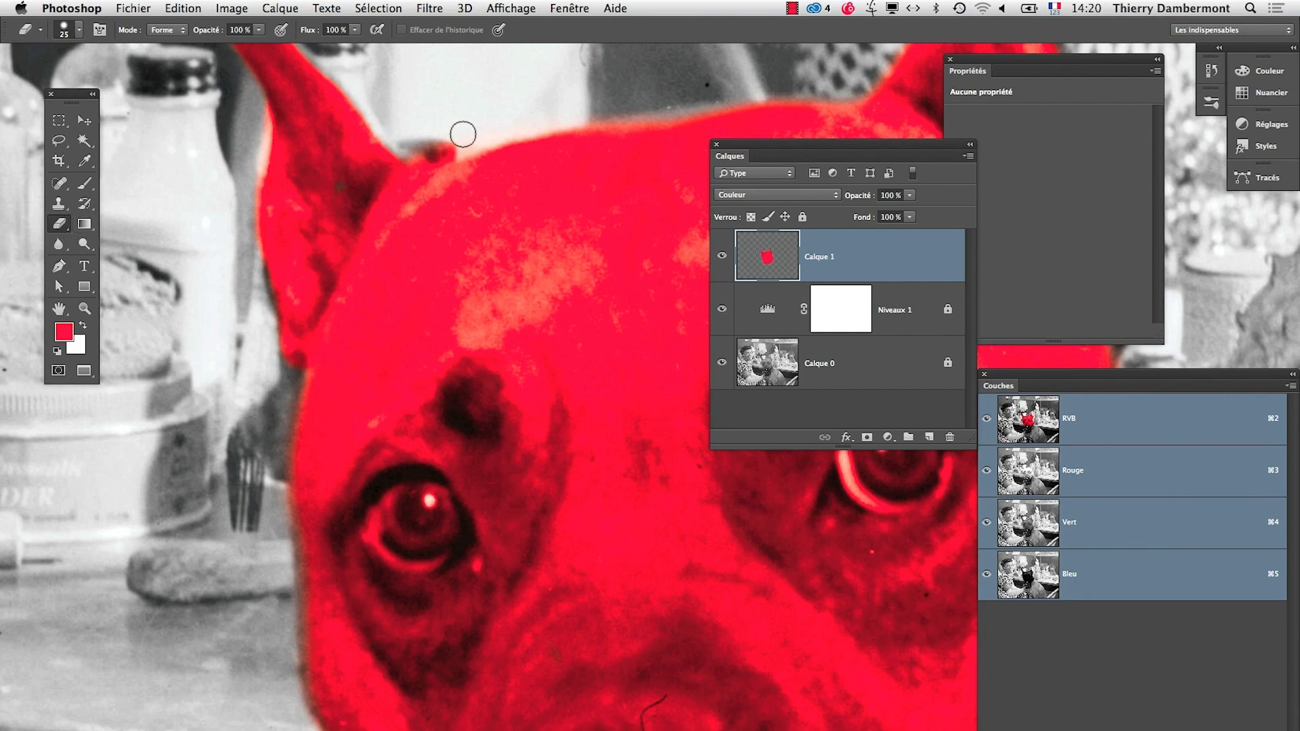
pyautogui.keyDown('alt'); pyautogui.click(521, 381); pyautogui.keyUp('alt')
pyautogui.keyDown('alt'); pyautogui.click(523, 481); pyautogui.keyUp('alt')
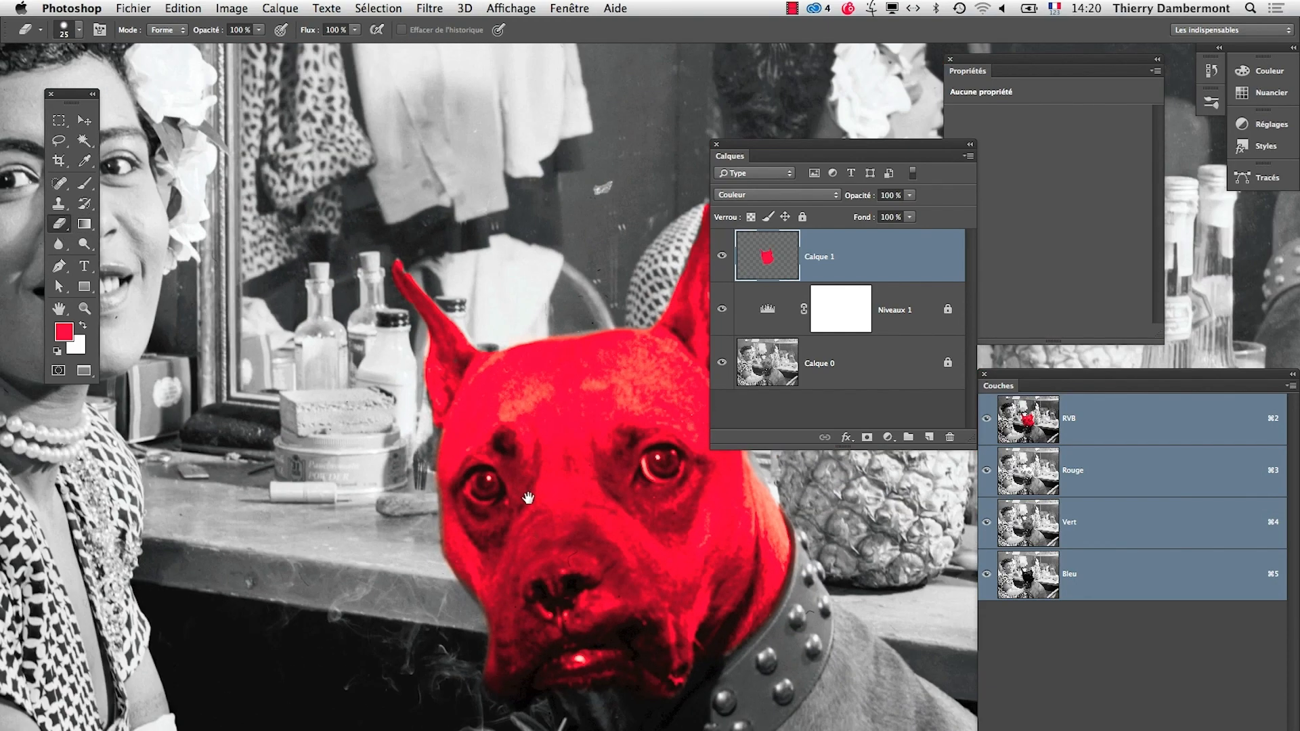
pyautogui.moveTo(523, 482); pyautogui.dragTo(374, 480)
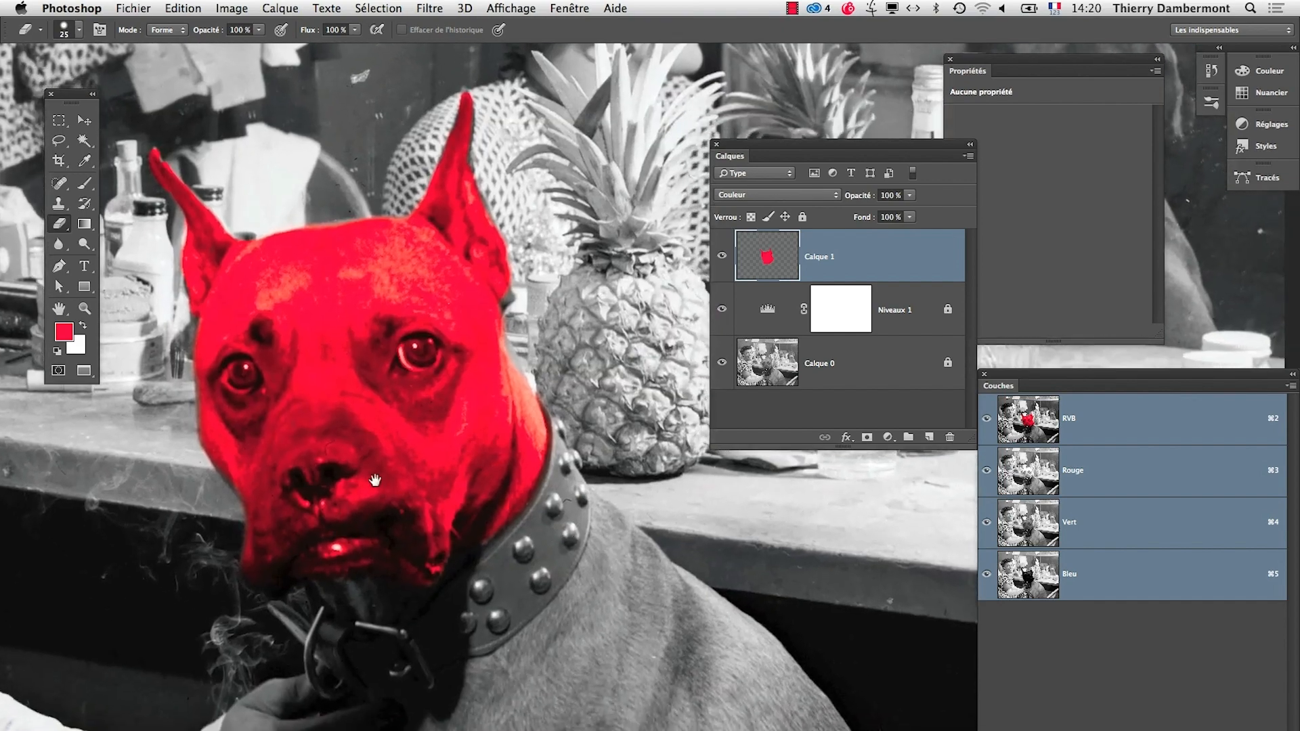
pyautogui.click(84, 183)
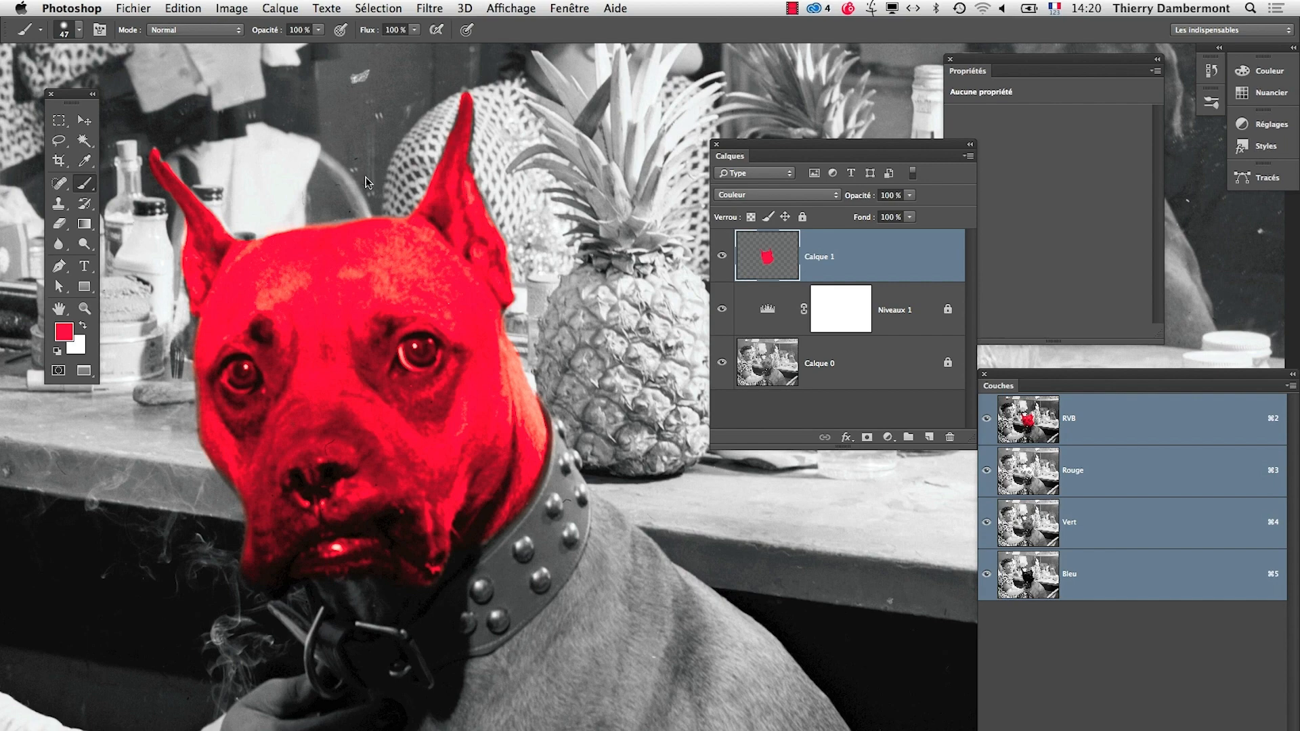
# Step: Save the document as chien-et-artiste-03.psd in the PS-jour3 folder, in Photoshop format with maximised compatibility
pyautogui.click(133, 7)
pyautogui.click(162, 178)
pyautogui.click(686, 105)
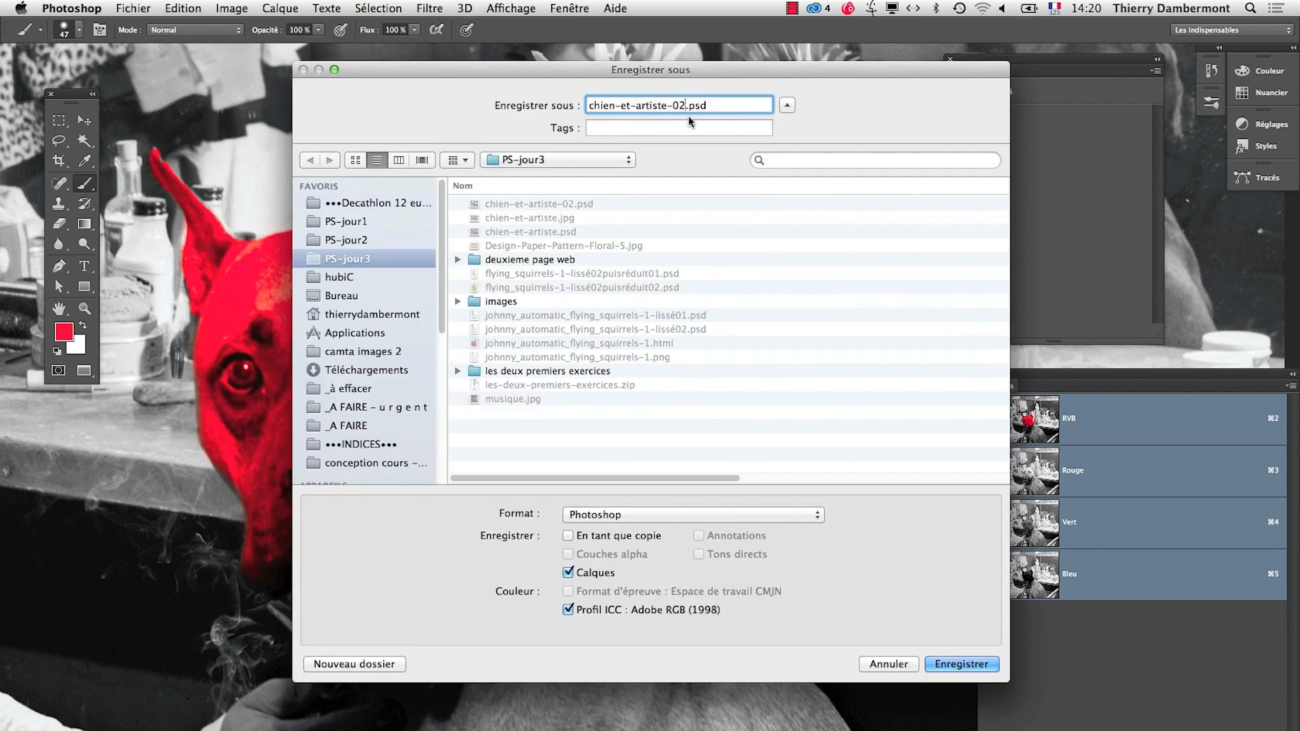
pyautogui.write('3')
pyautogui.click(962, 664)
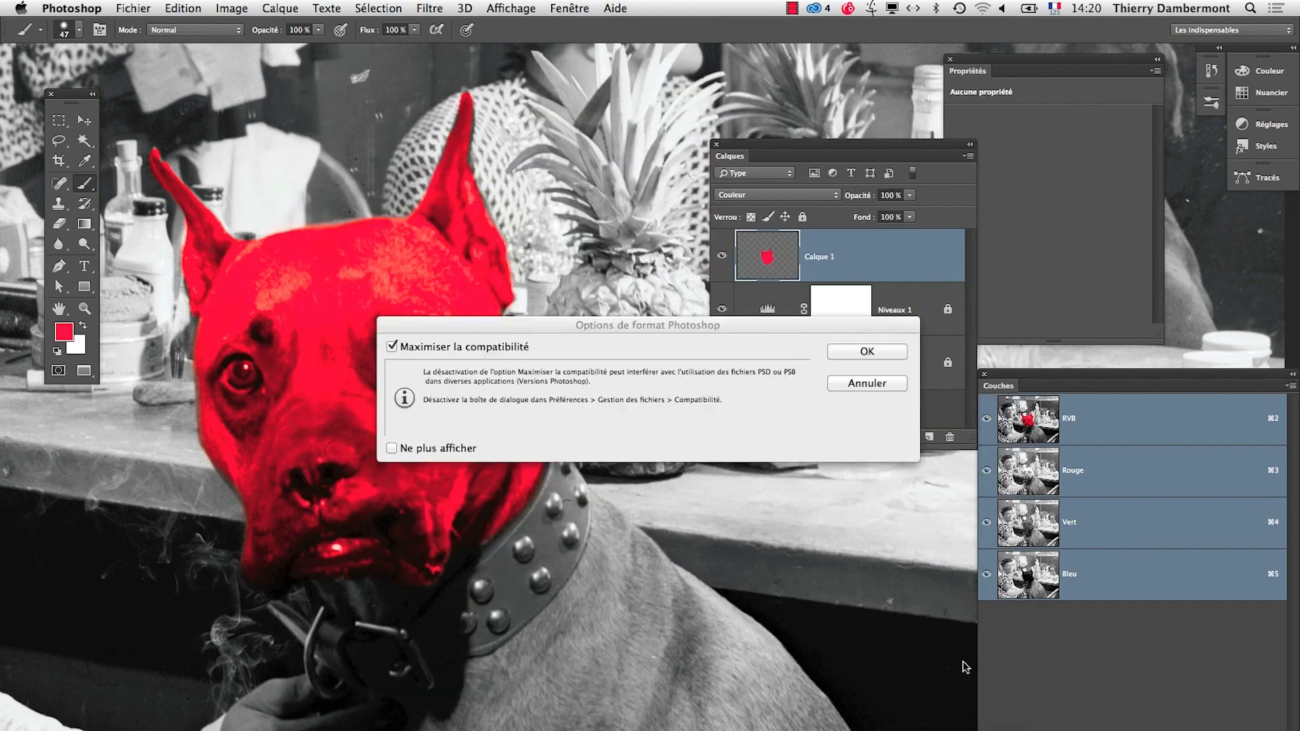
pyautogui.click(891, 353)
# Step: Examine the red-tinted dog's head within the whole photo and again from closer
pyautogui.keyDown('alt'); pyautogui.click(774, 511); pyautogui.keyUp('alt')
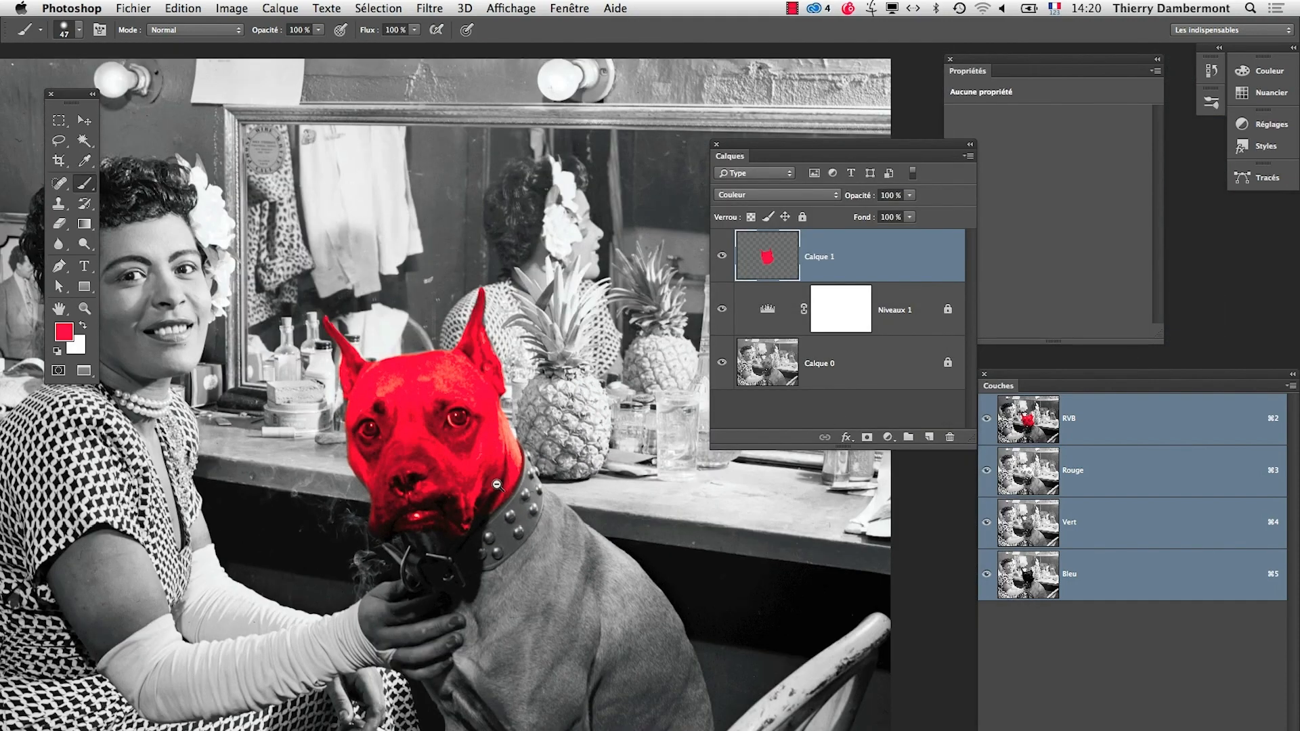
pyautogui.keyDown('alt'); pyautogui.click(600, 587); pyautogui.keyUp('alt')
pyautogui.moveTo(595, 586); pyautogui.dragTo(560, 505)
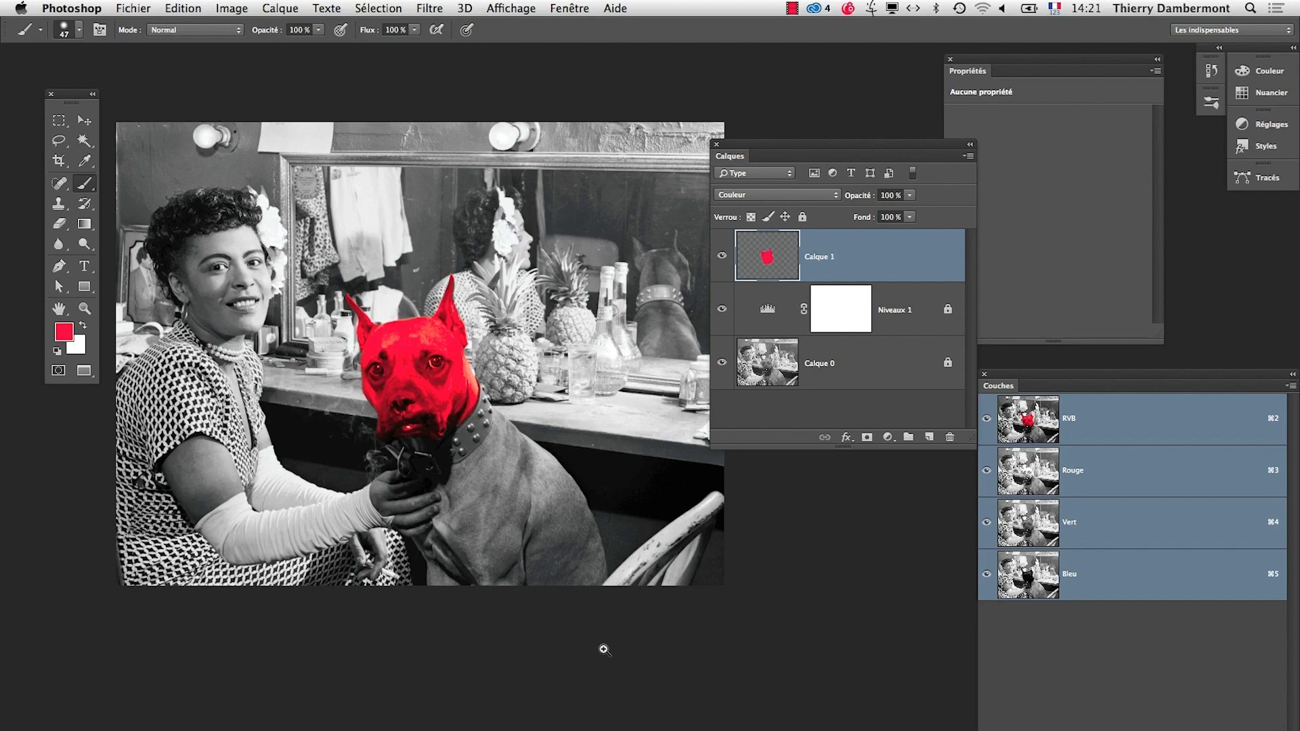
pyautogui.click(418, 404)
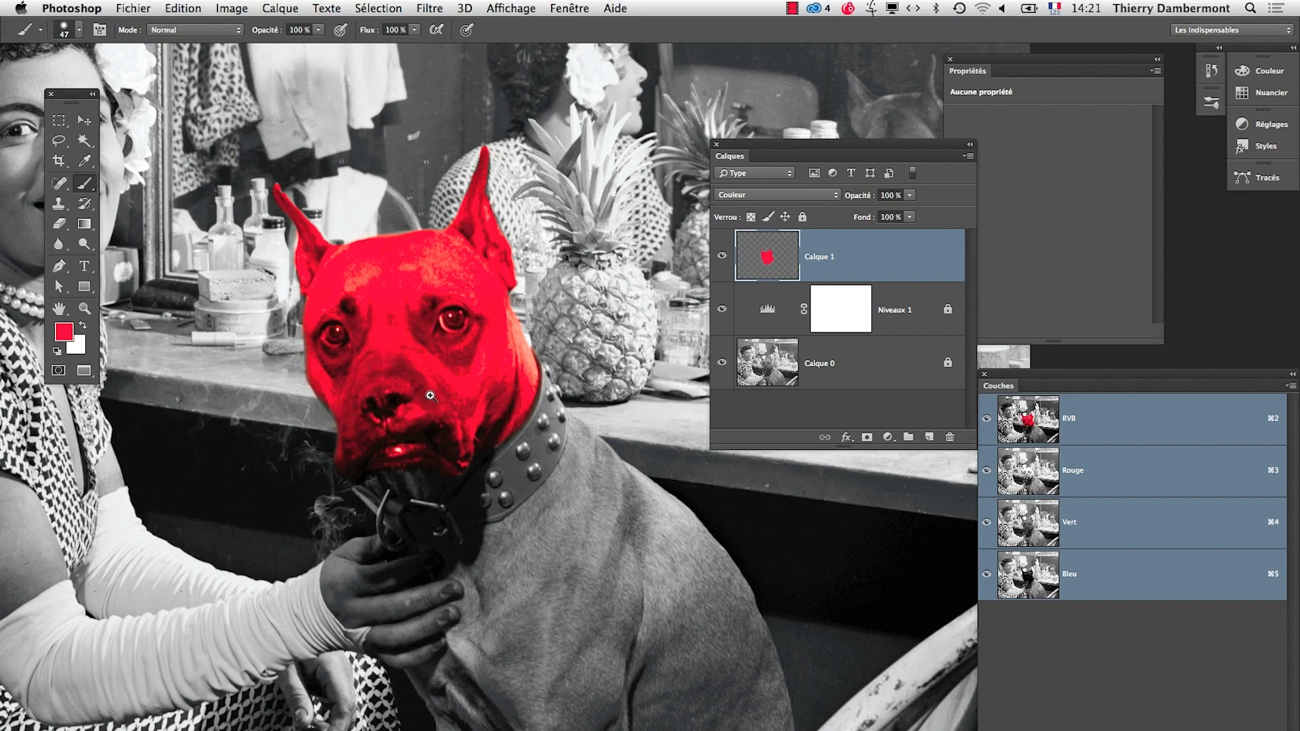
pyautogui.click(430, 353)
pyautogui.scroll(5, 432, 371)
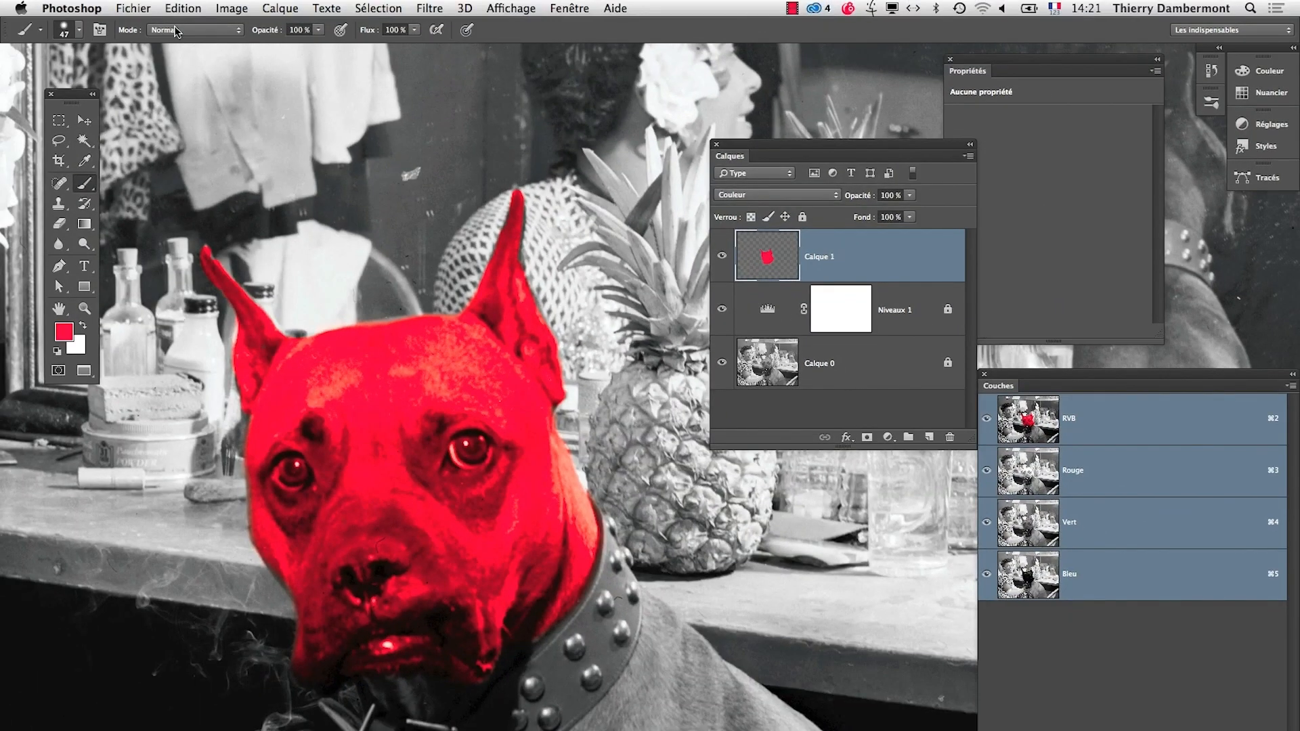
pyautogui.click(231, 8)
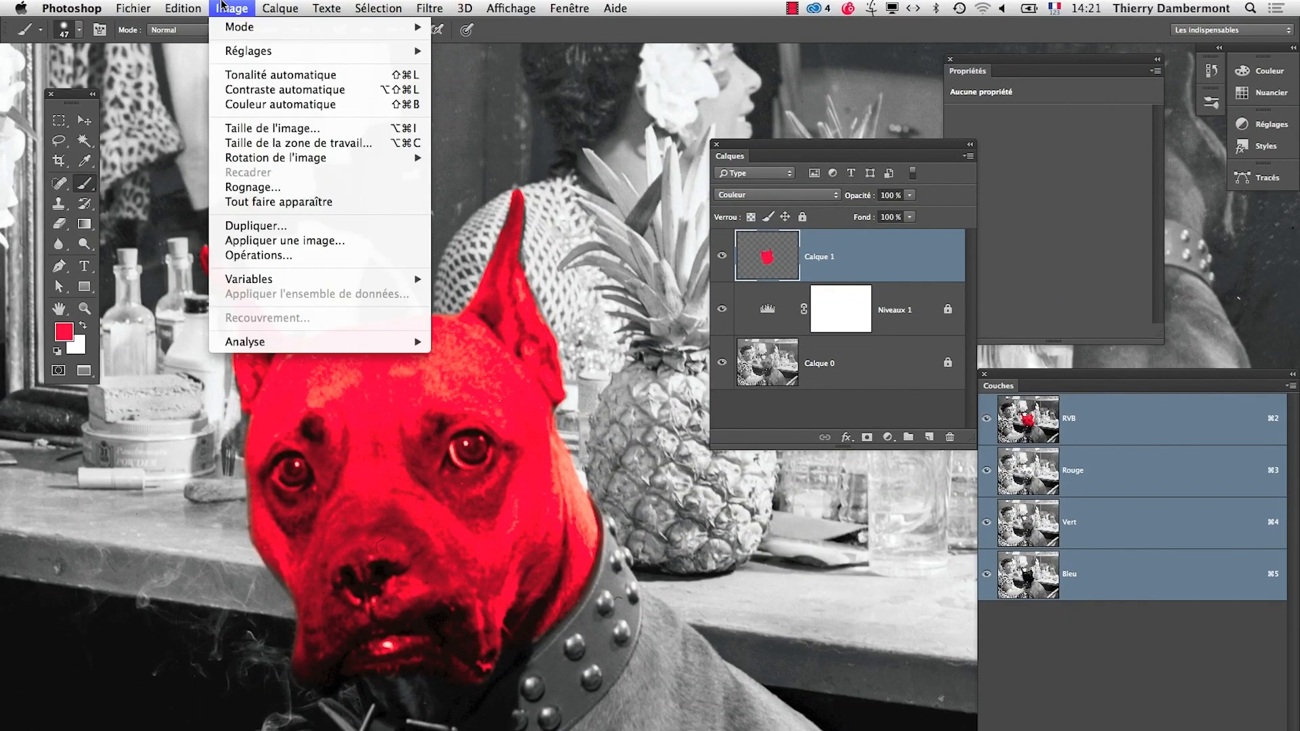
pyautogui.moveTo(241, 48)
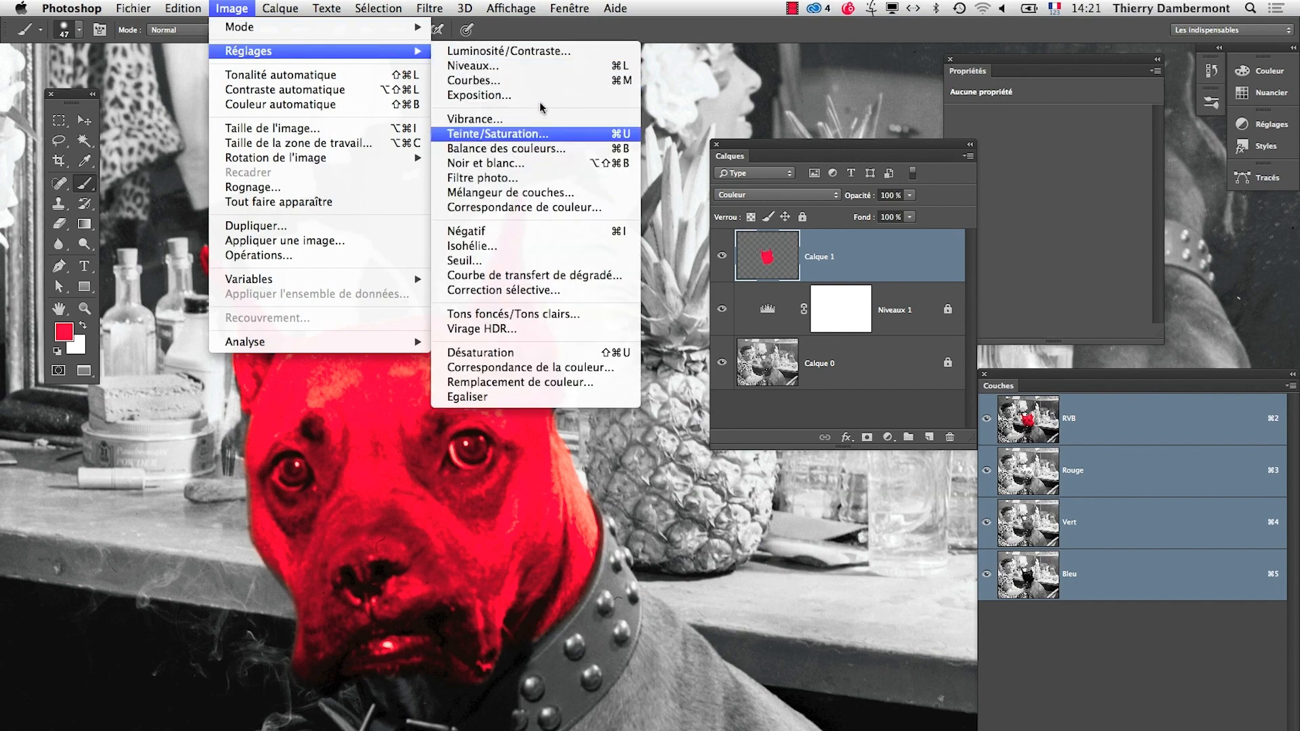
pyautogui.click(498, 134)
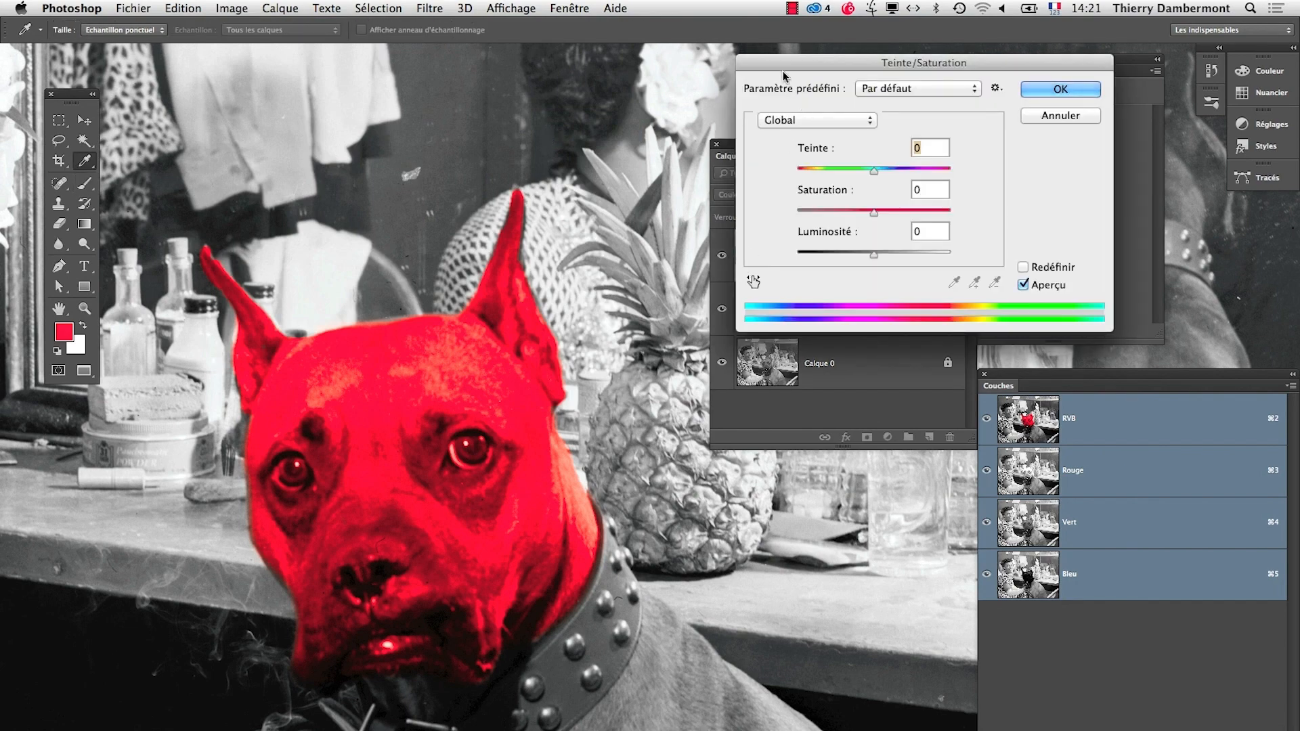
pyautogui.moveTo(782, 66); pyautogui.dragTo(700, 532)
pyautogui.press('alt')
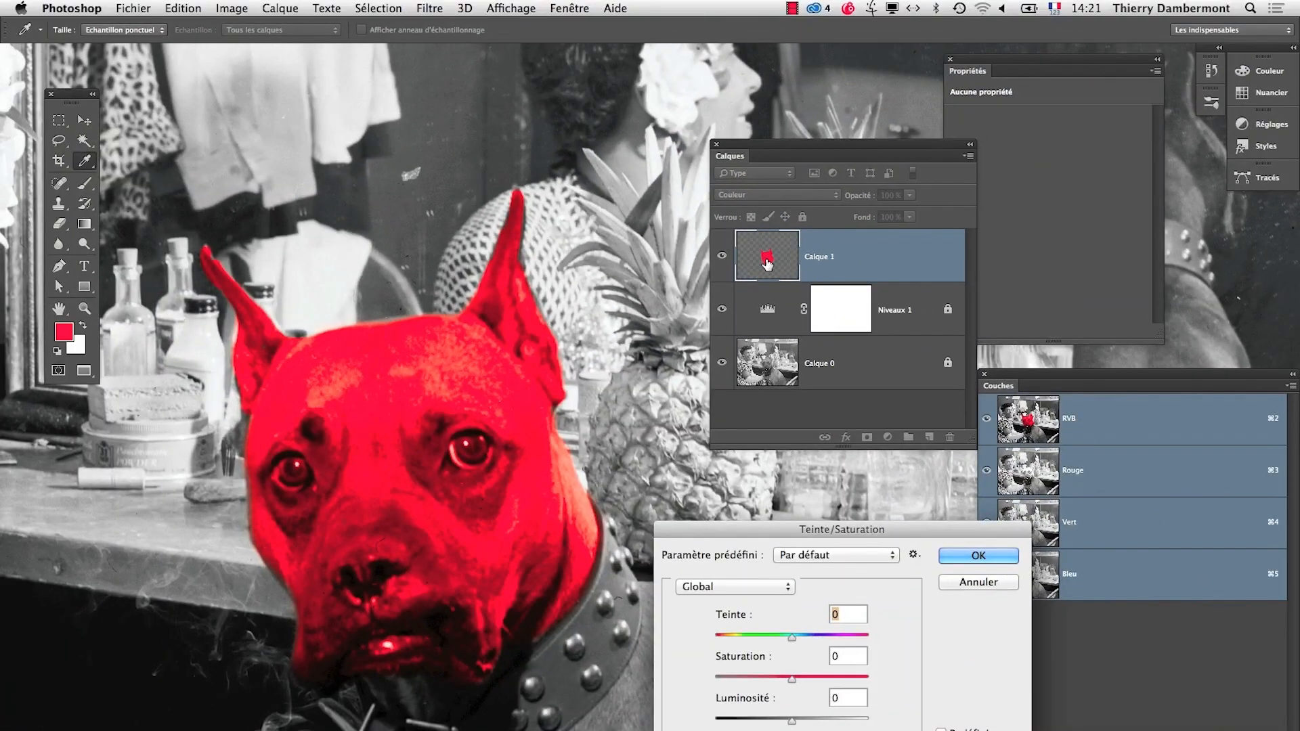
pyautogui.click(978, 582)
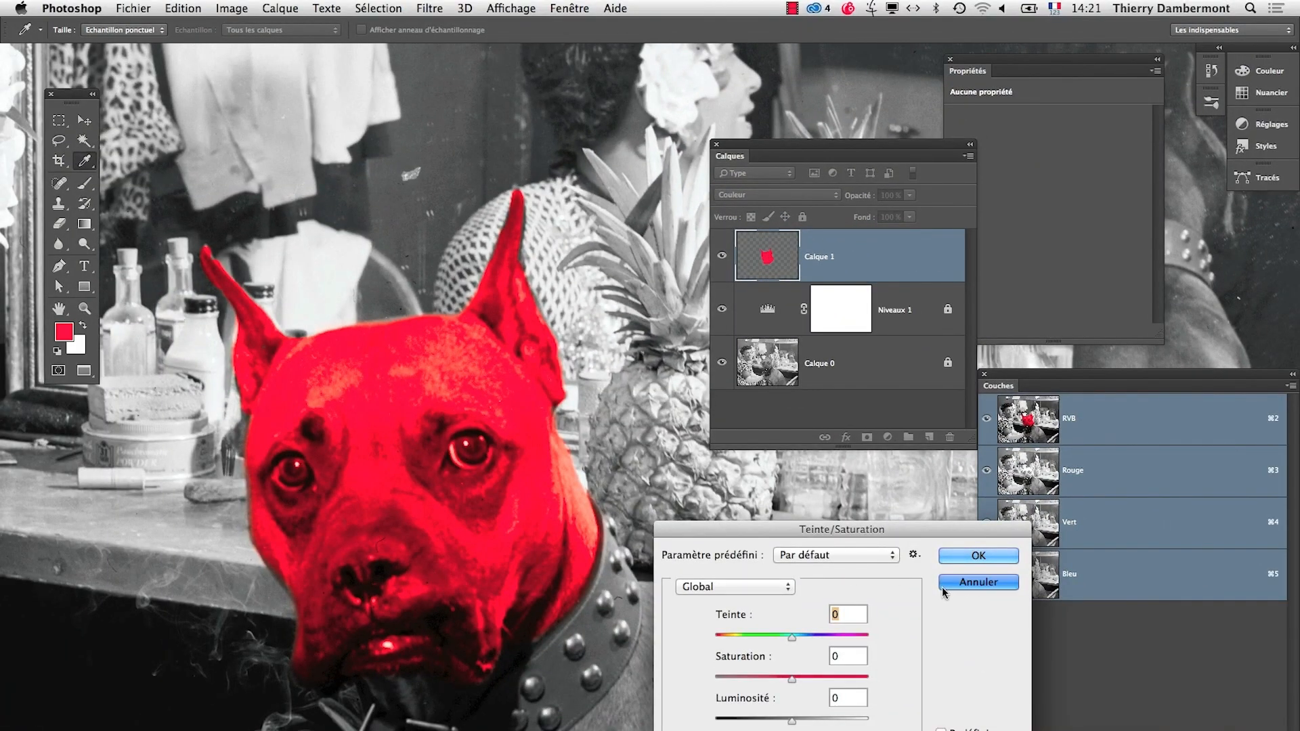
# Step: Open Teinte/Saturation for Calque 1, clear the view of the dog's head, and try saturation -61 with hue +38 and hue -1
pyautogui.click(249, 9)
pyautogui.moveTo(244, 47)
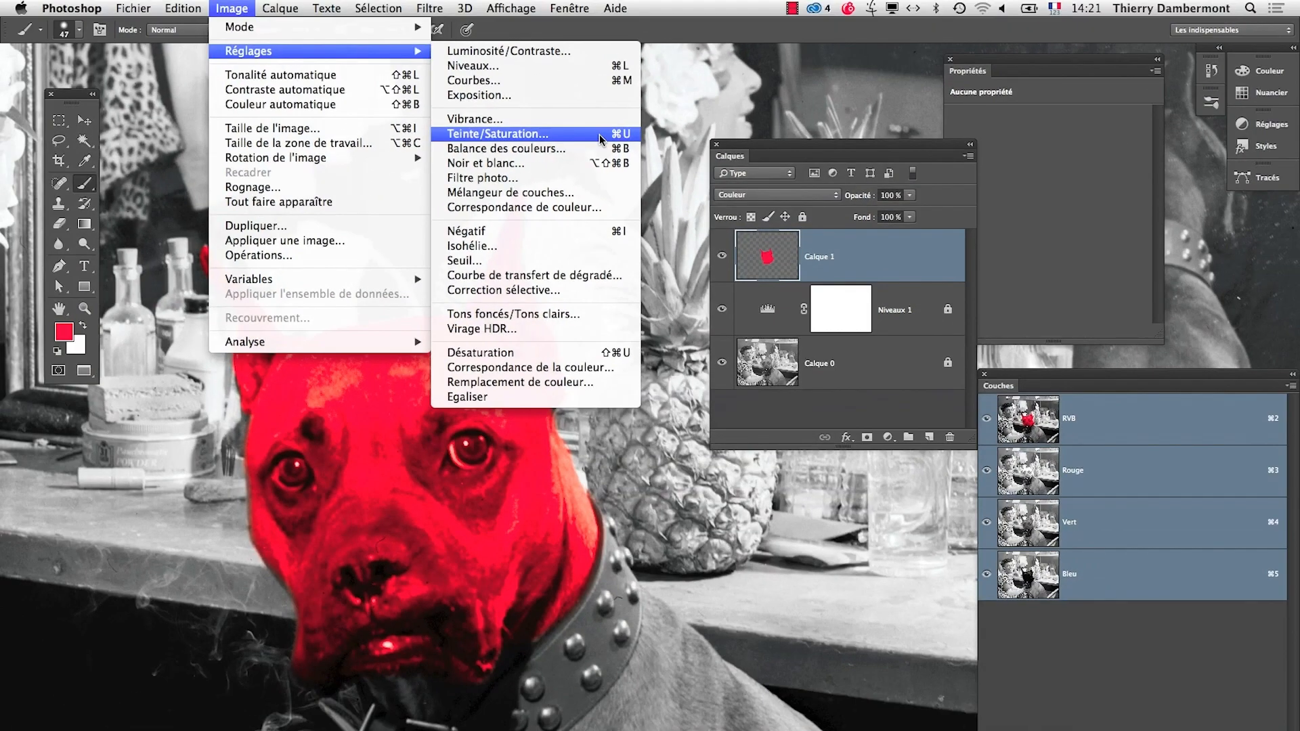
pyautogui.click(600, 139)
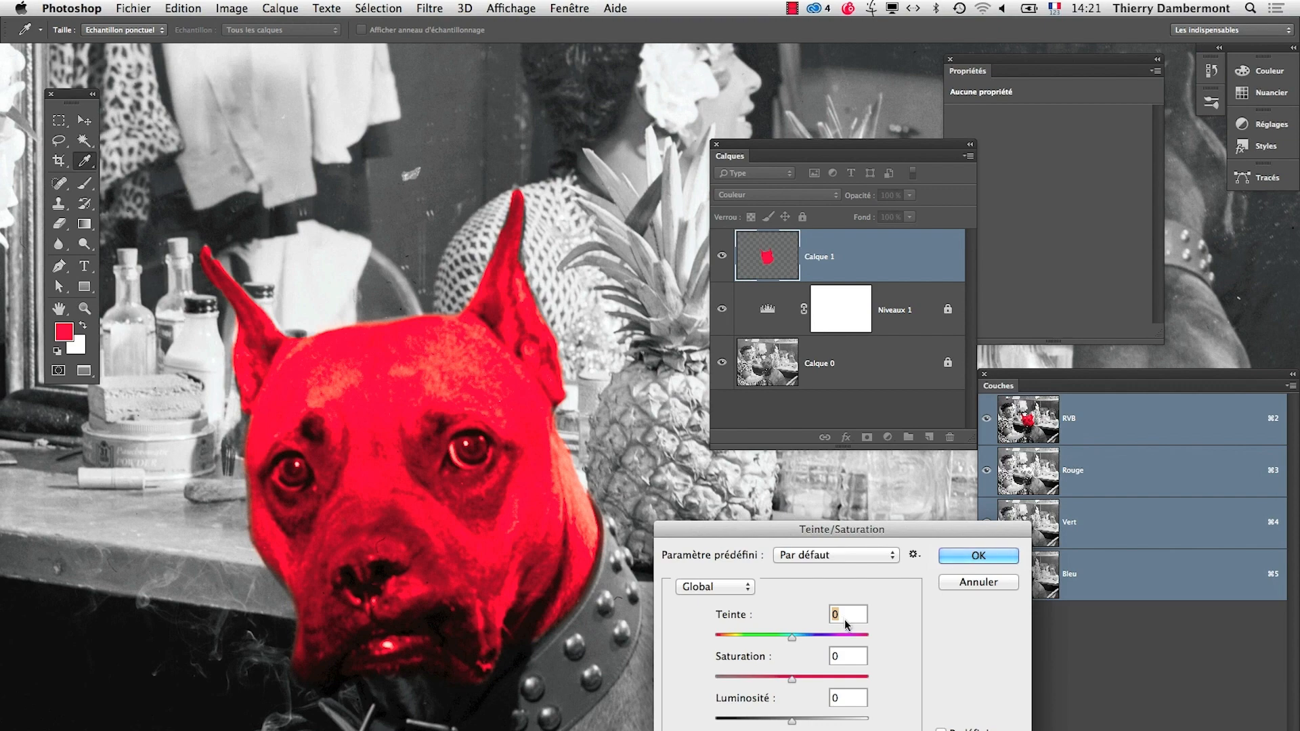
pyautogui.moveTo(762, 153); pyautogui.dragTo(1097, 215)
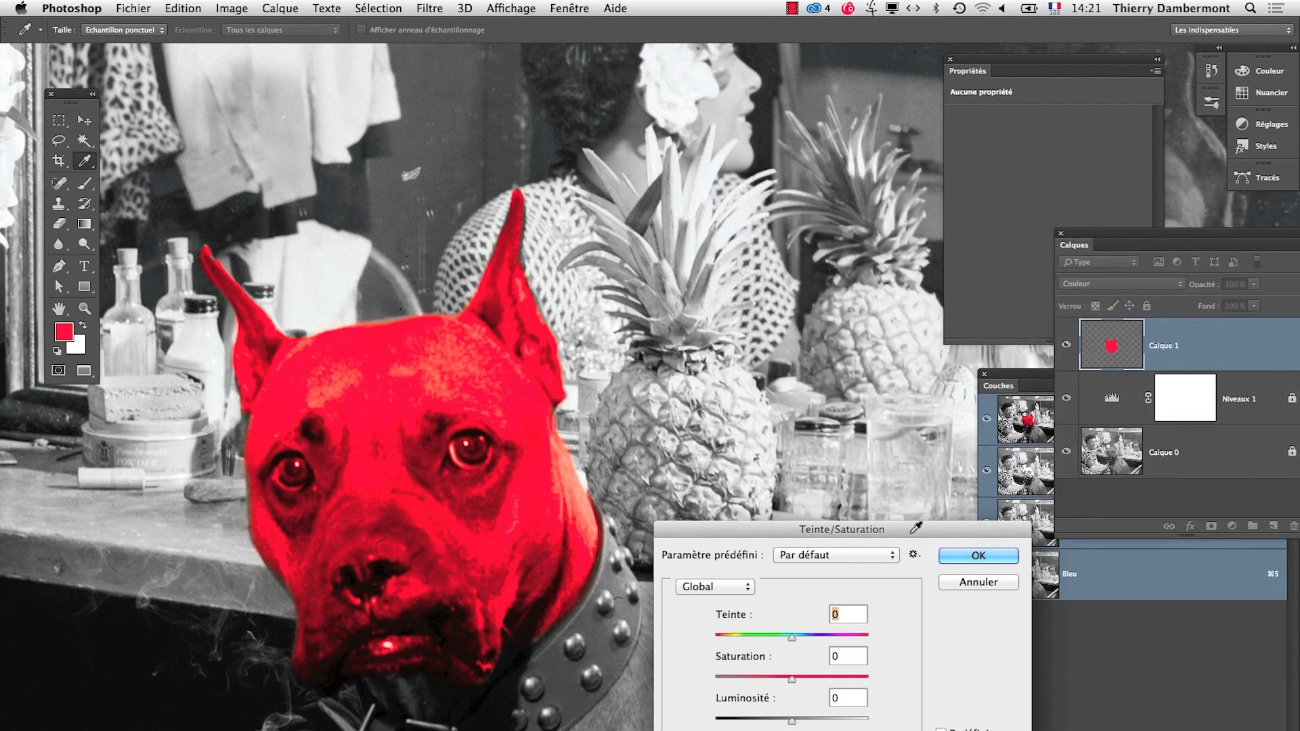
pyautogui.moveTo(916, 529); pyautogui.dragTo(912, 179)
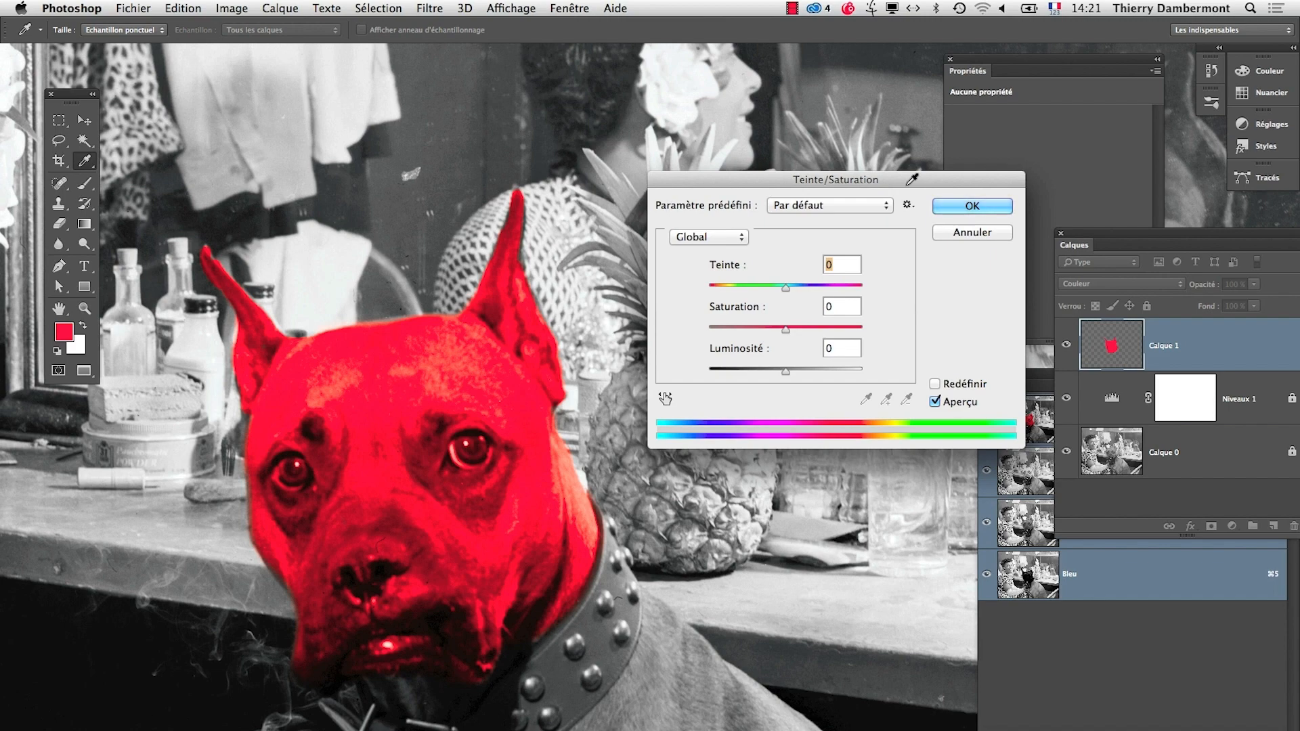
pyautogui.moveTo(786, 288); pyautogui.dragTo(739, 339)
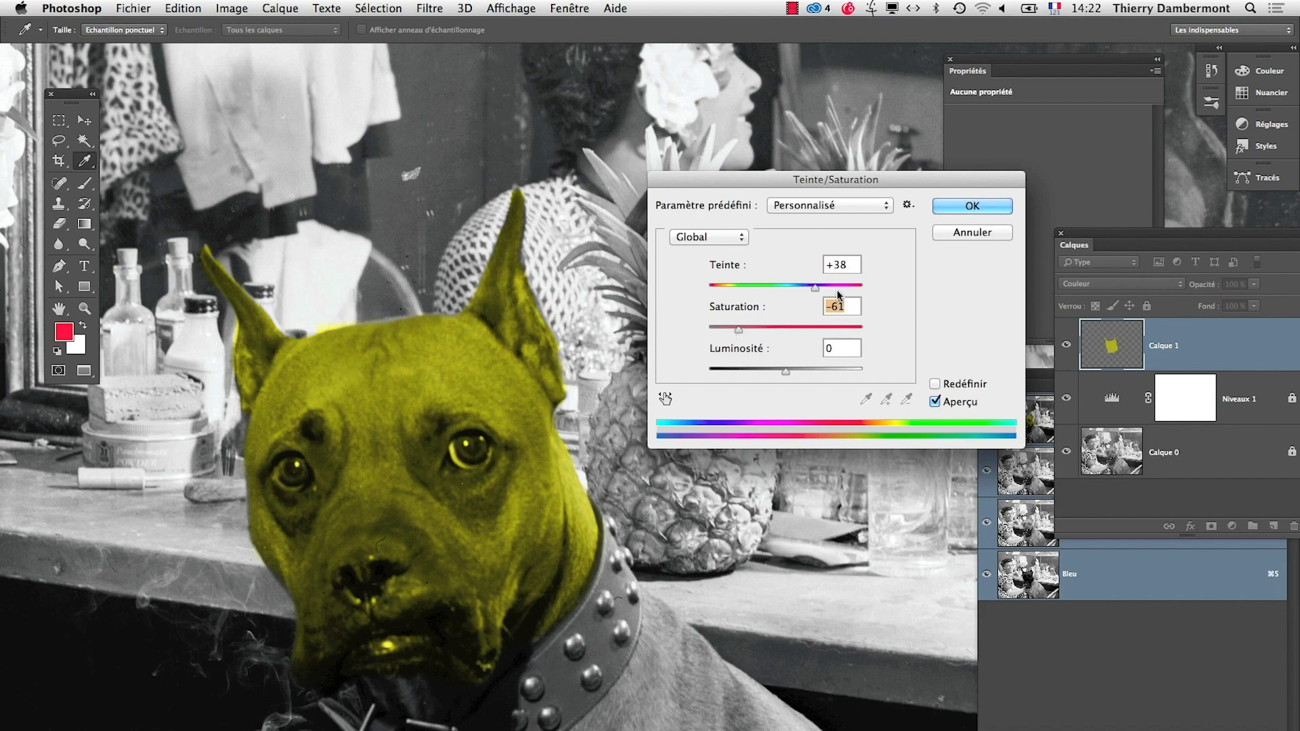
pyautogui.moveTo(815, 287); pyautogui.dragTo(786, 291)
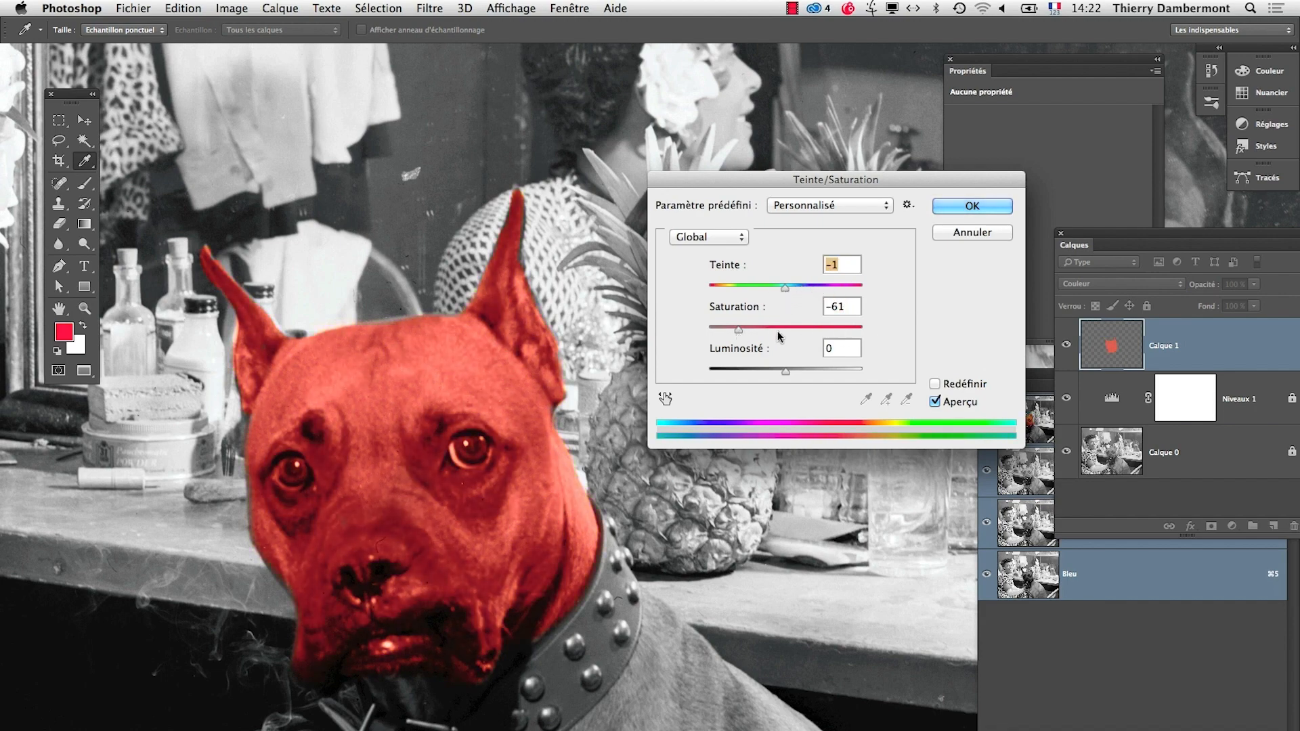
# Step: Enable Redéfinir and tint the dog's head with hue 41, saturation 11 and luminosity -17
pyautogui.click(935, 384)
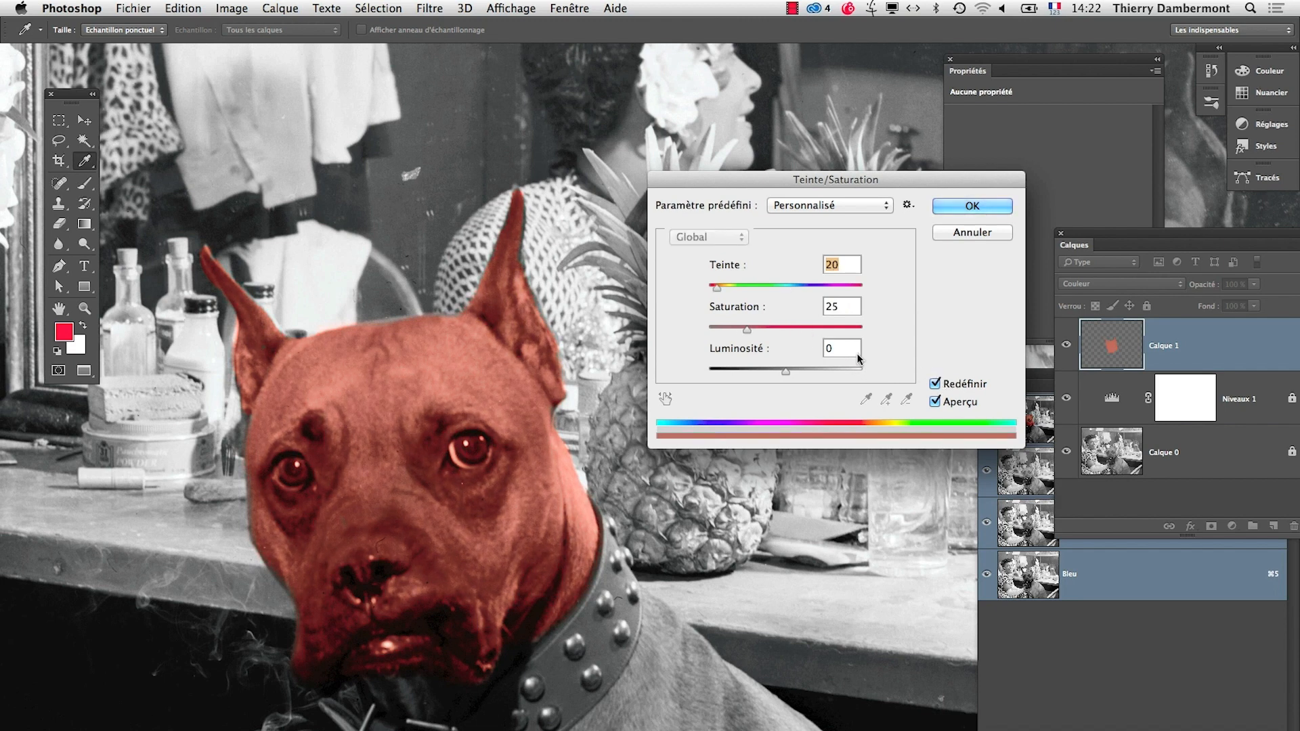
pyautogui.moveTo(717, 287); pyautogui.dragTo(719, 351)
pyautogui.moveTo(726, 286); pyautogui.dragTo(725, 287)
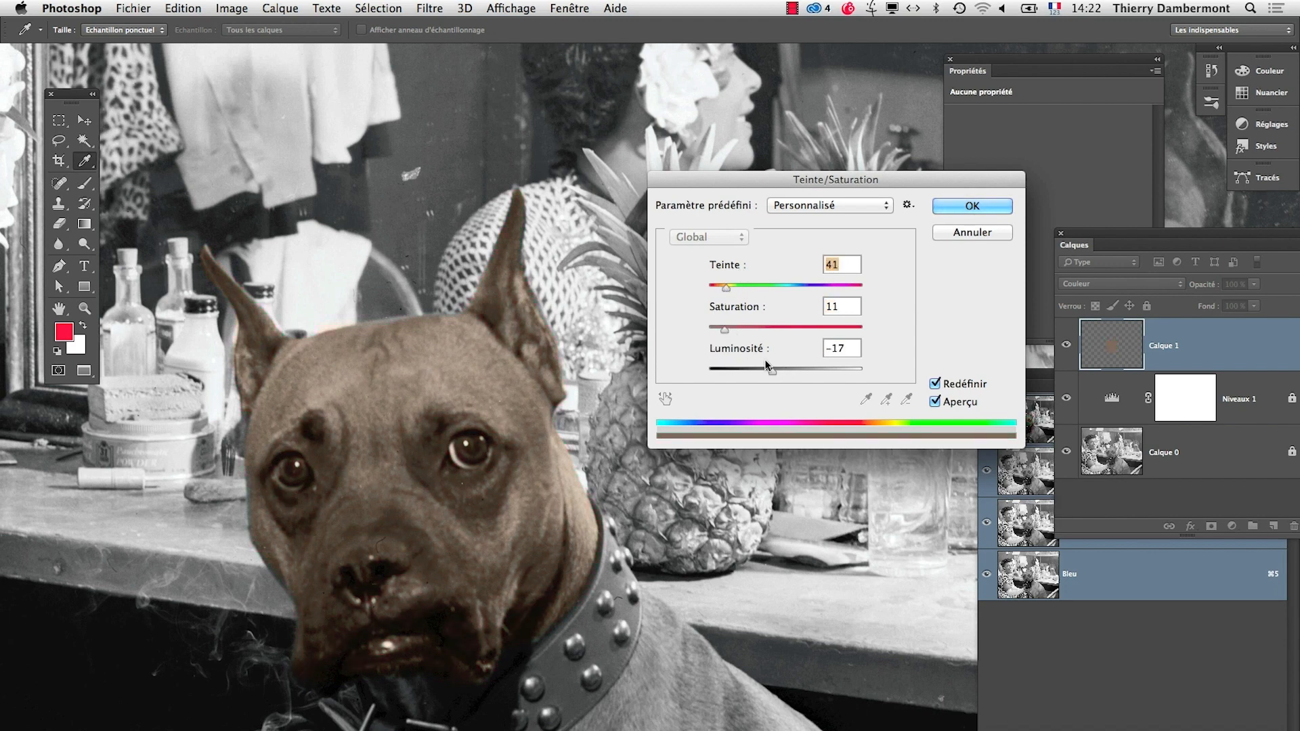
# Step: Retune the head's tint to a warmer, slightly more saturated brown at luminosity -4 and apply it, keeping the layers within reach
pyautogui.press('alt')
pyautogui.click(784, 288)
pyautogui.moveTo(725, 289); pyautogui.dragTo(783, 373)
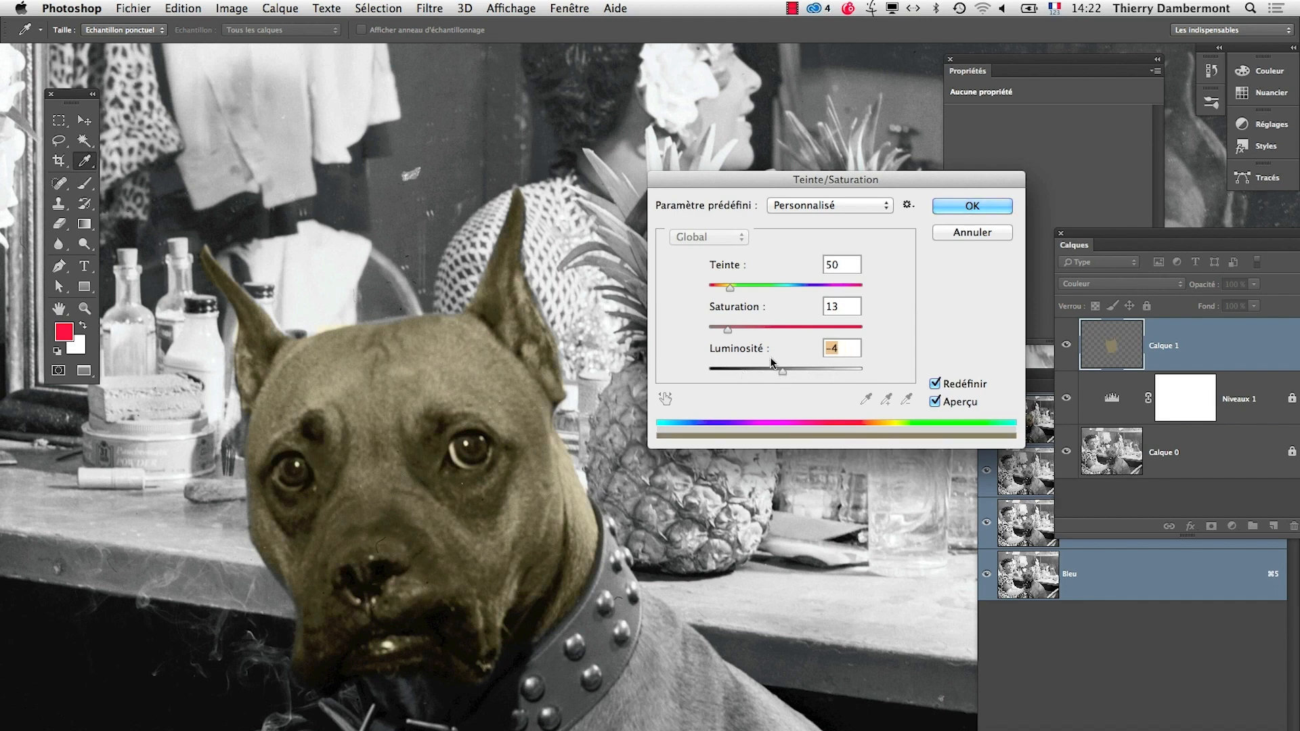
pyautogui.moveTo(729, 327); pyautogui.dragTo(734, 331)
pyautogui.moveTo(730, 286); pyautogui.dragTo(725, 286)
pyautogui.click(941, 208)
pyautogui.moveTo(1082, 245); pyautogui.dragTo(767, 197)
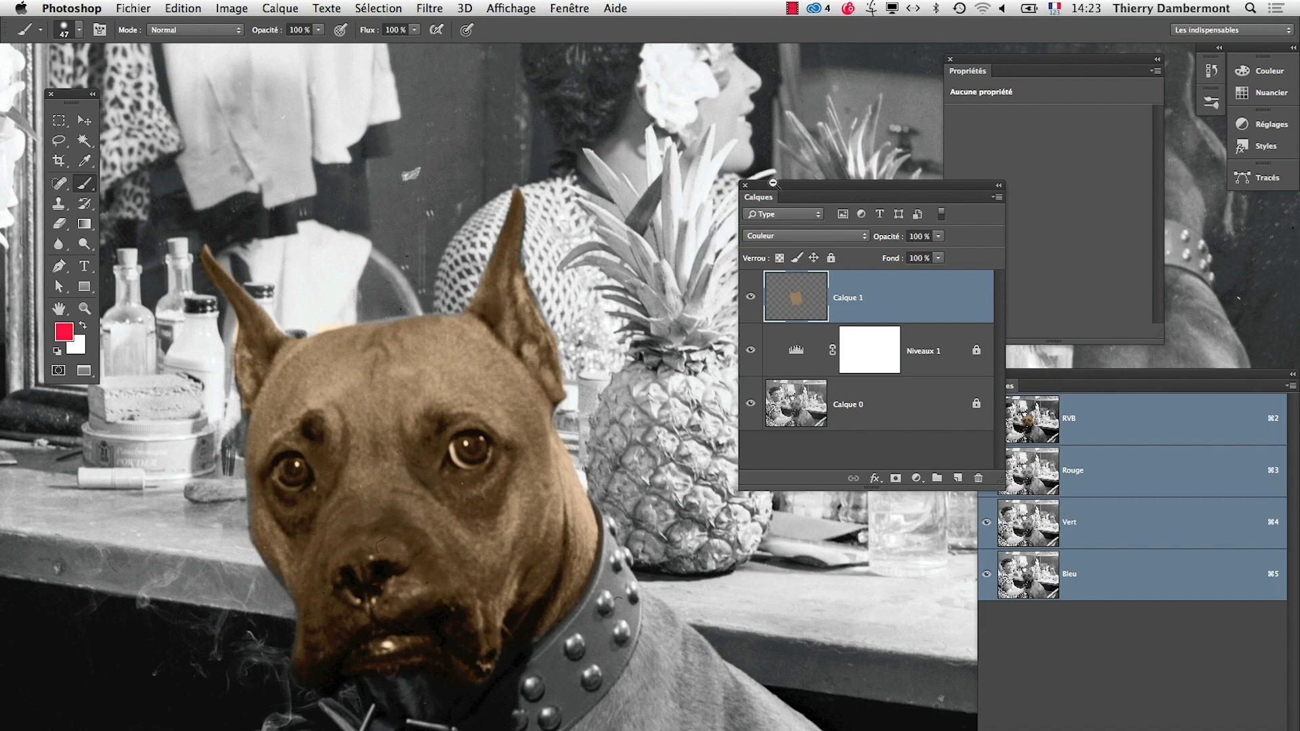
# Step: Save the document as chien-et-artiste-04.psd in the PS-jour3 folder, in Photoshop format
pyautogui.keyDown('alt'); pyautogui.click(482, 369); pyautogui.keyUp('alt')
pyautogui.keyDown('alt'); pyautogui.click(490, 416); pyautogui.keyUp('alt')
pyautogui.keyDown('alt'); pyautogui.click(496, 440); pyautogui.keyUp('alt')
pyautogui.keyDown('alt'); pyautogui.click(504, 463); pyautogui.keyUp('alt')
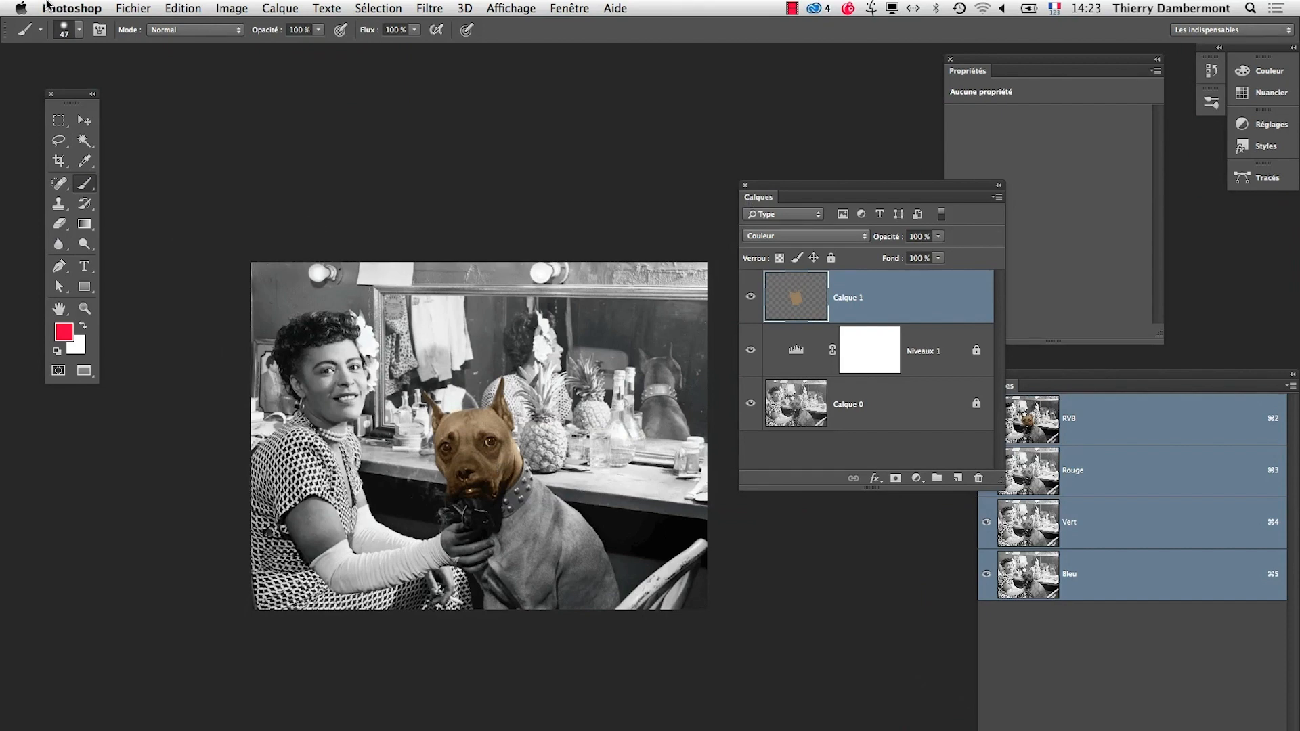
pyautogui.click(133, 8)
pyautogui.click(177, 180)
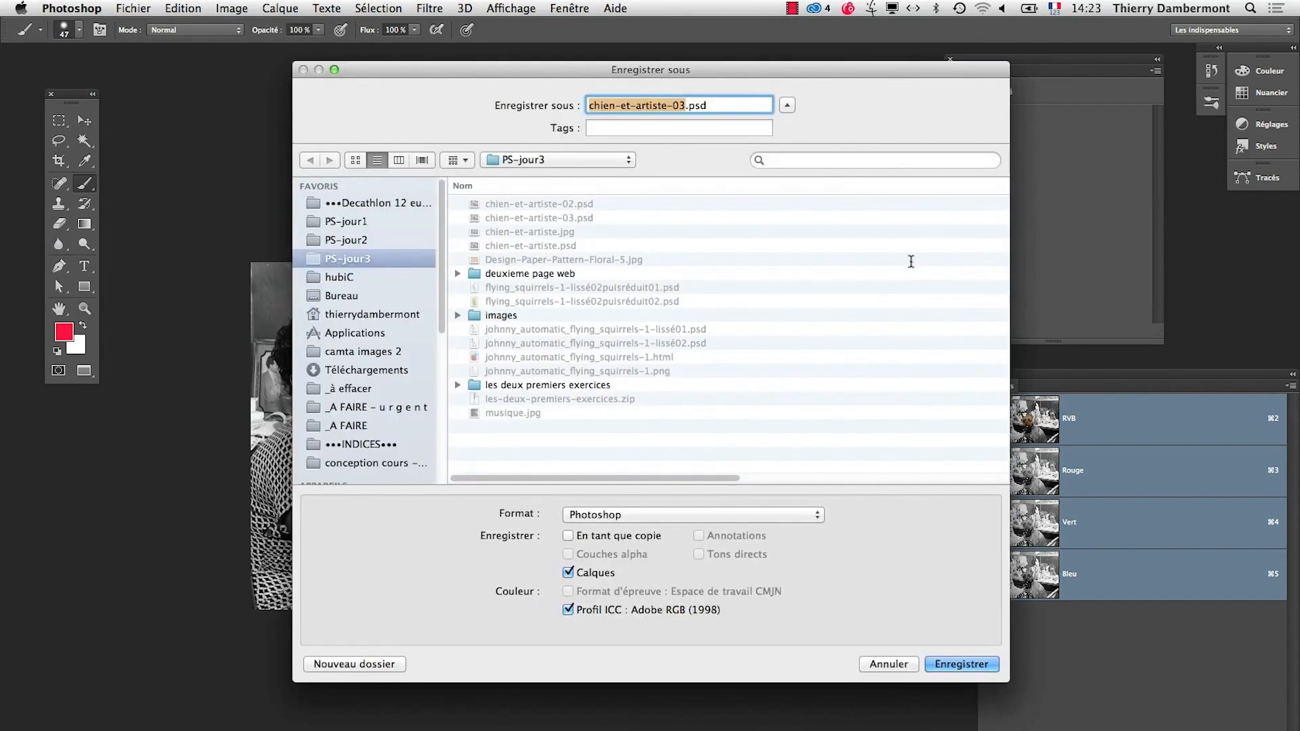
pyautogui.click(693, 105)
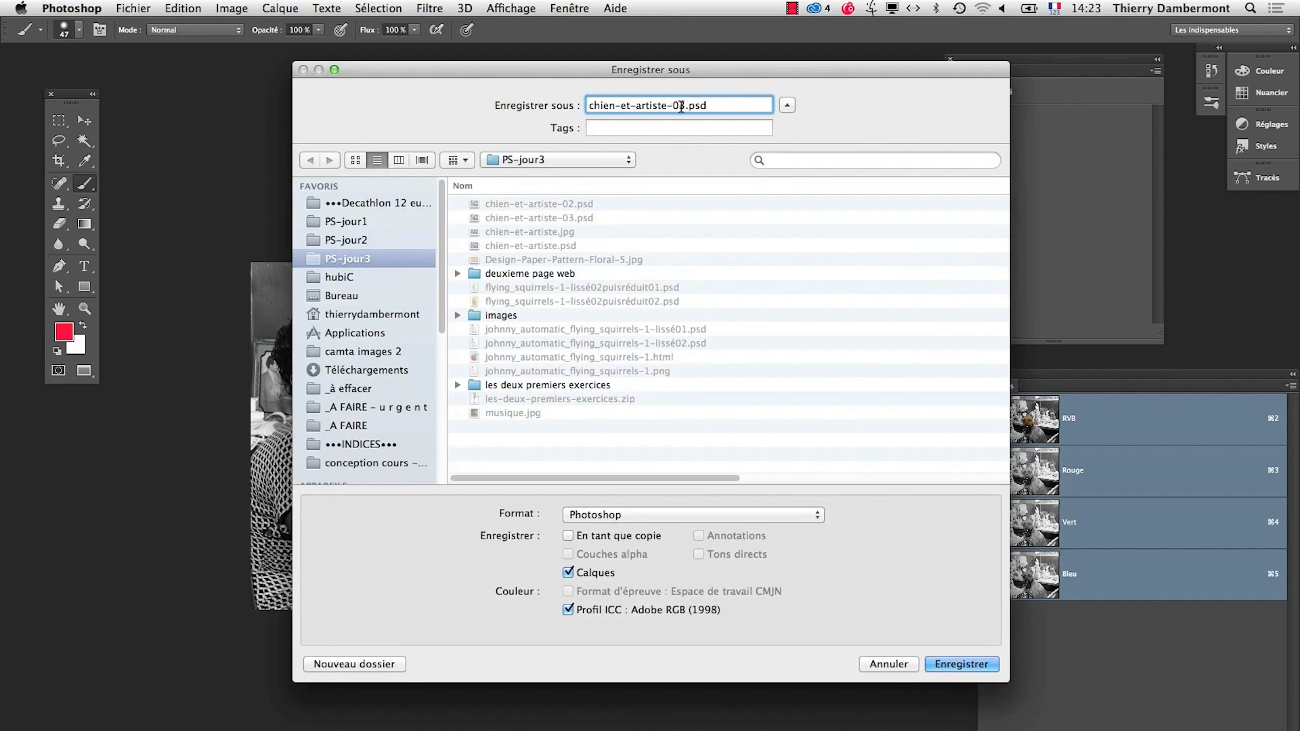
pyautogui.press('BackSpace')
pyautogui.write('4')
pyautogui.click(961, 667)
pyautogui.click(837, 355)
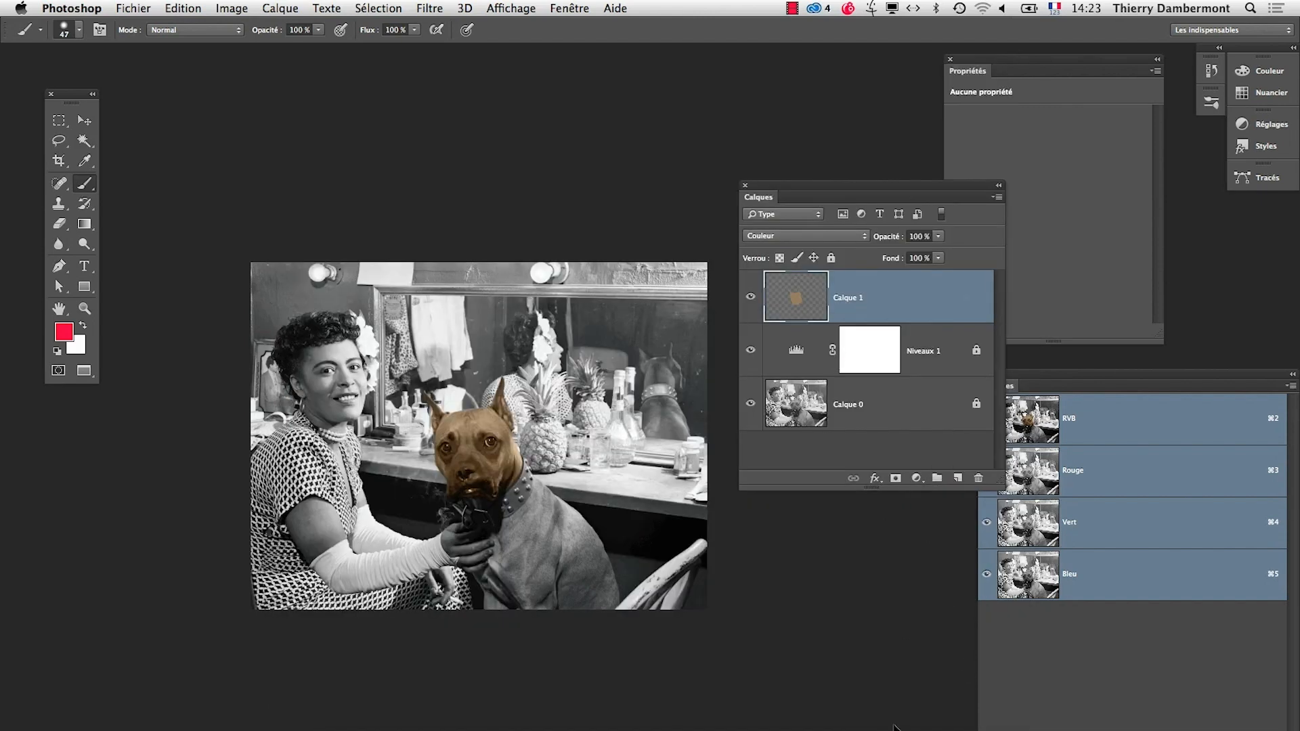
# Step: Hide Calque 0, sample the flat brown of the dog's head on Calque 1 as foreground colour, and show Calque 0 again
pyautogui.click(523, 569)
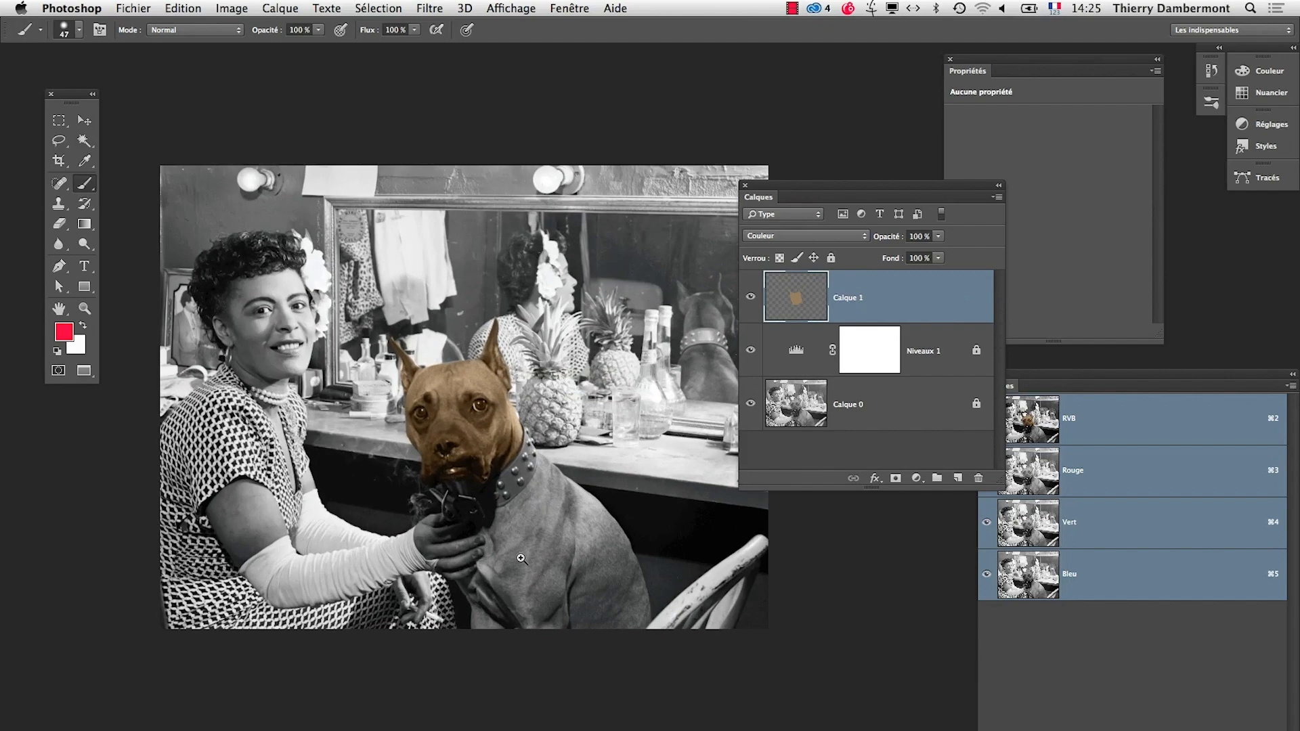
pyautogui.click(545, 552)
pyautogui.click(562, 542)
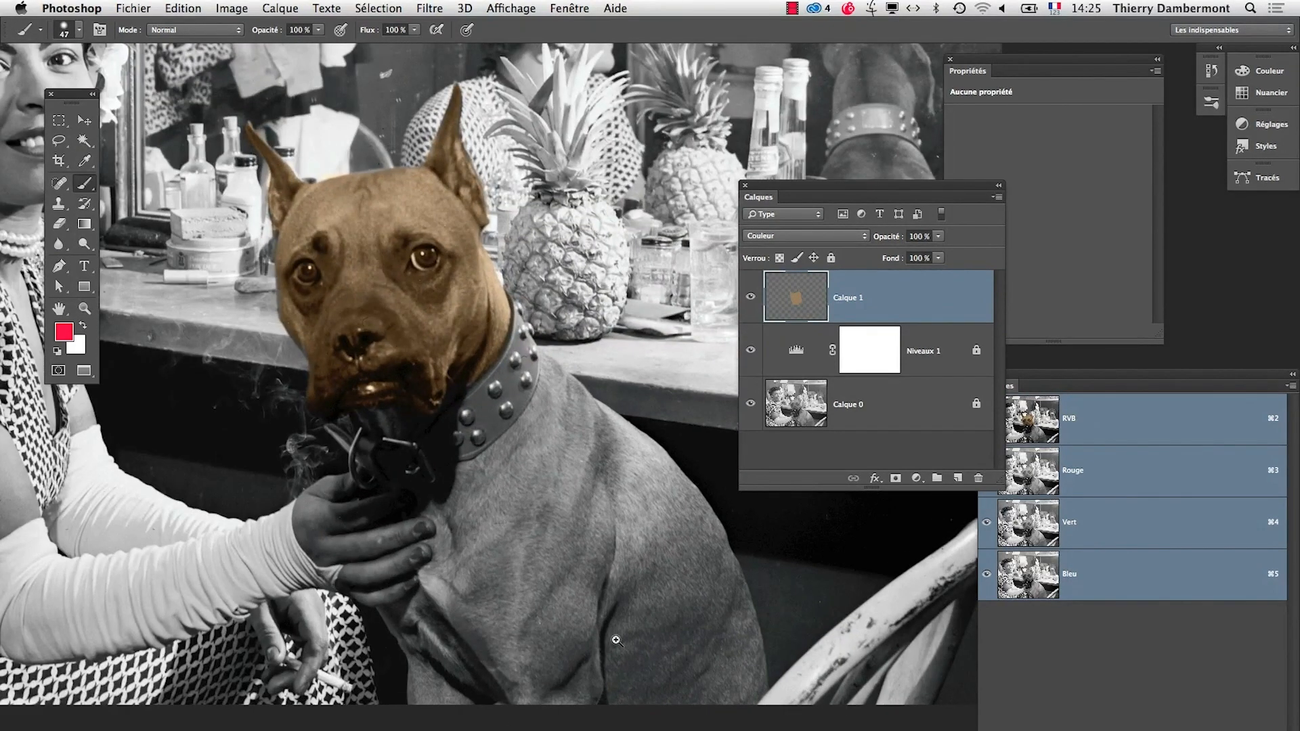
pyautogui.moveTo(65, 83); pyautogui.dragTo(216, 91)
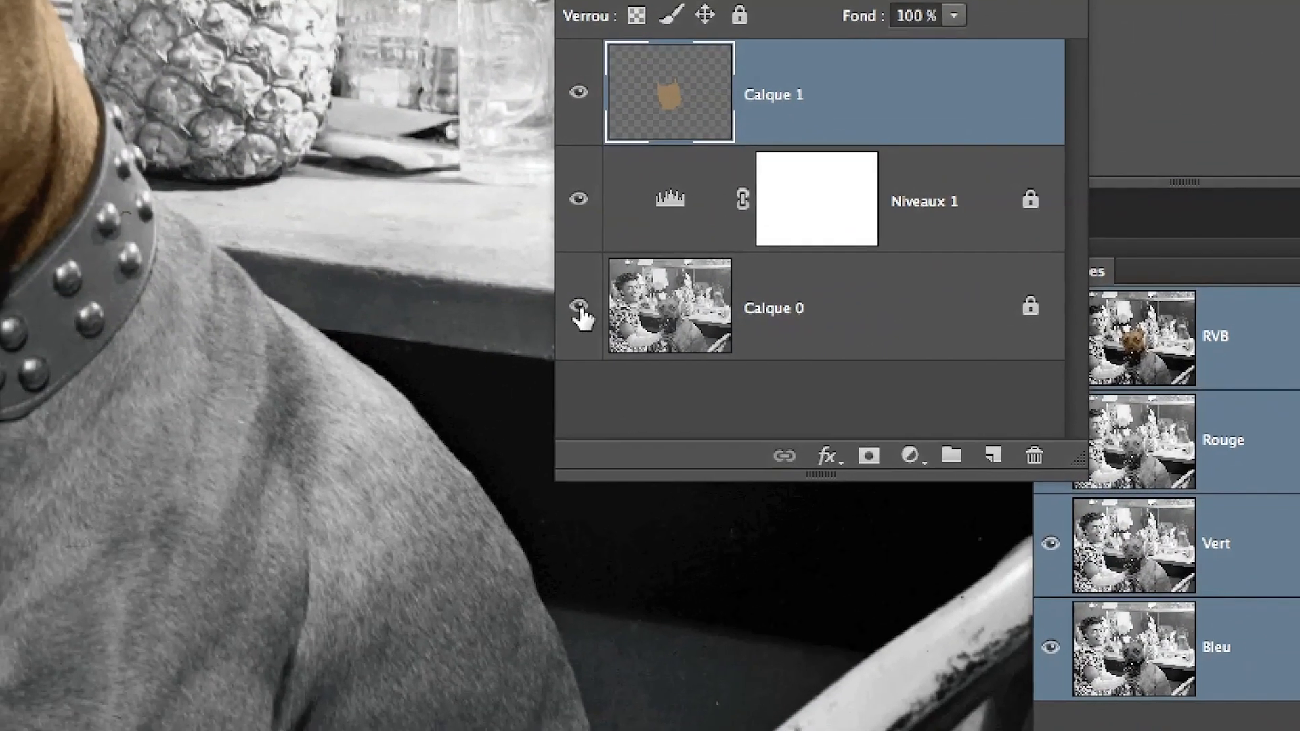
pyautogui.click(1063, 561)
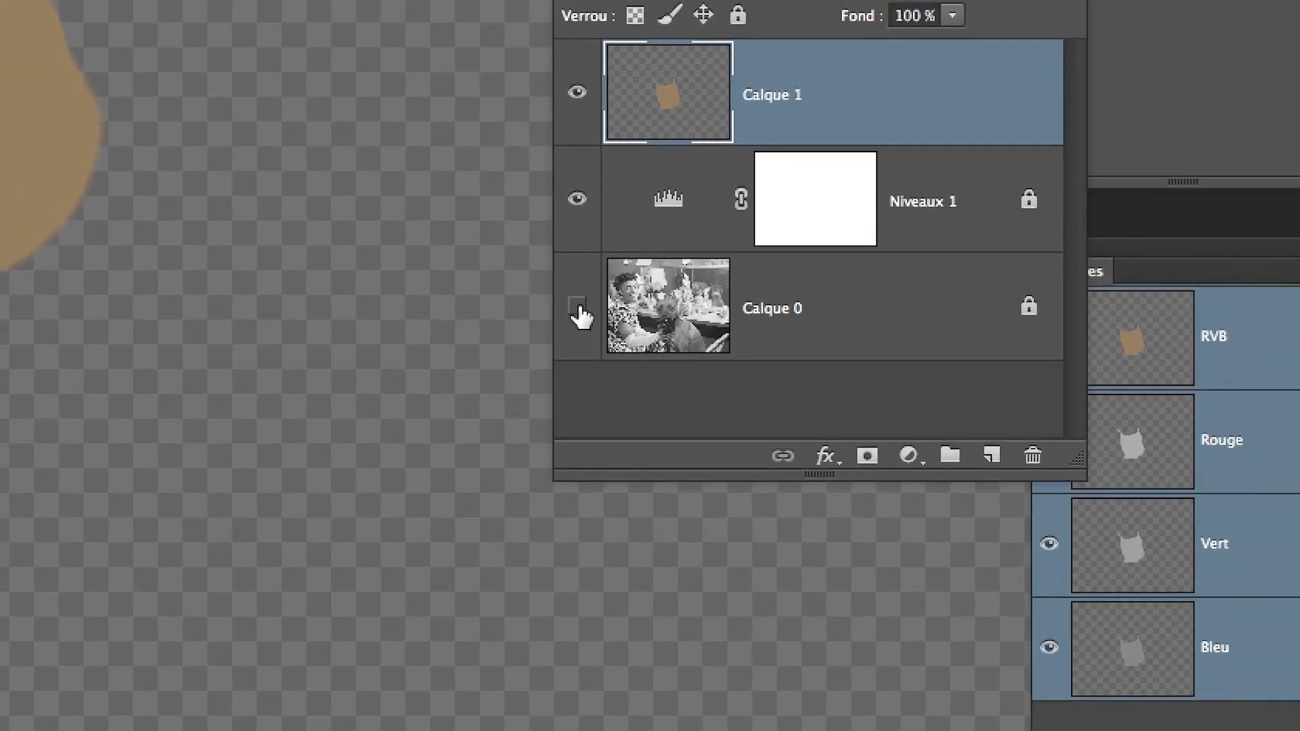
pyautogui.click(1015, 486)
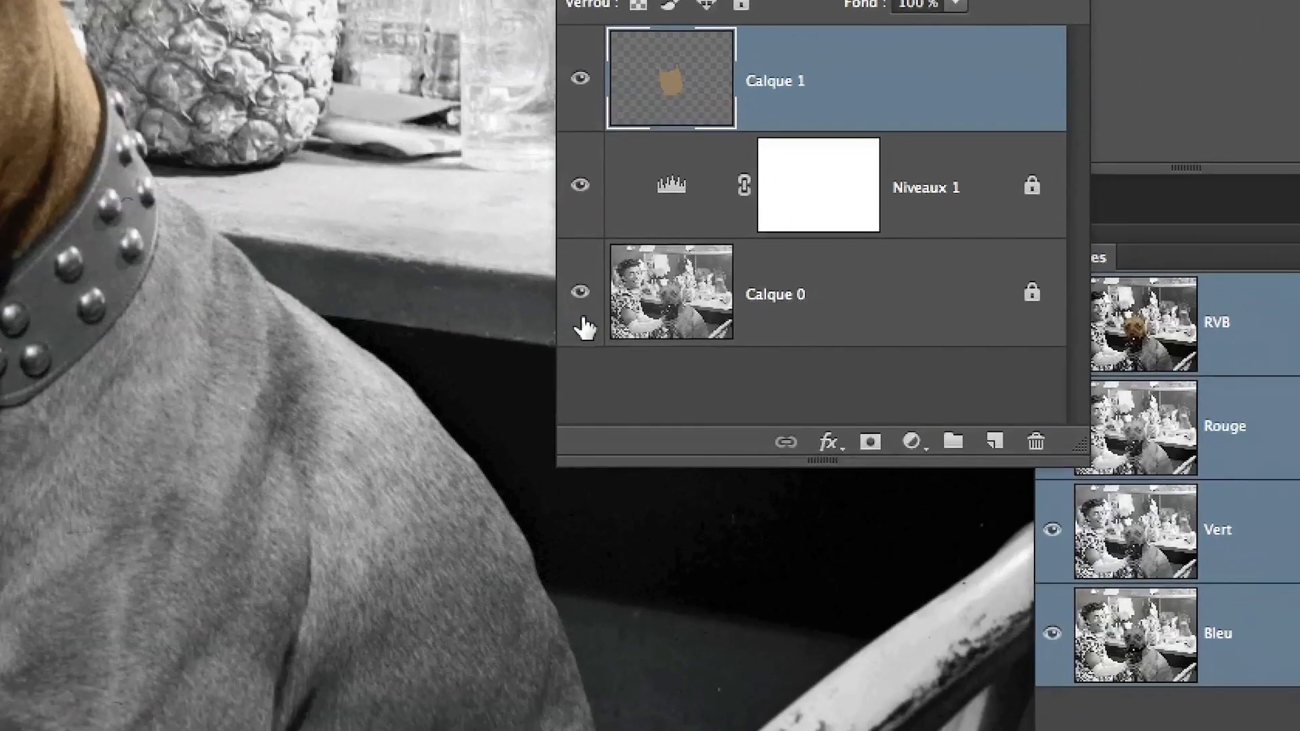
pyautogui.click(950, 556)
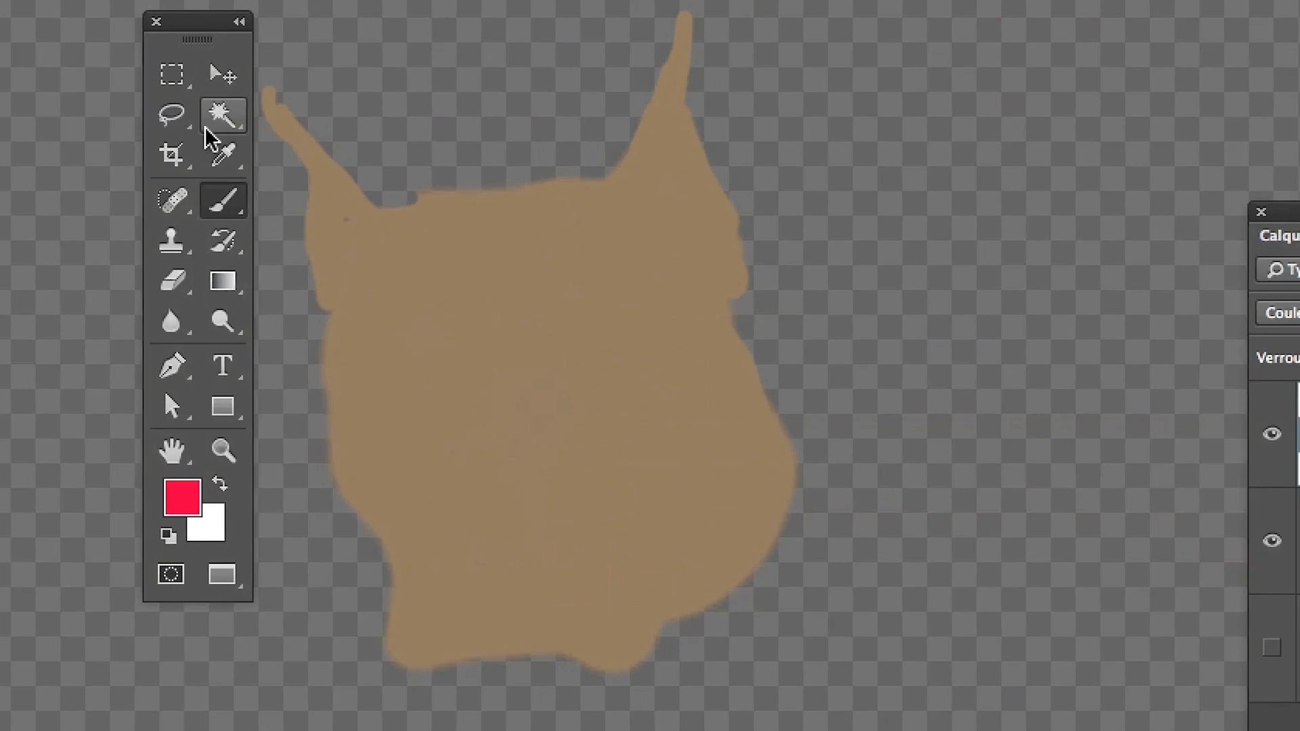
pyautogui.click(213, 141)
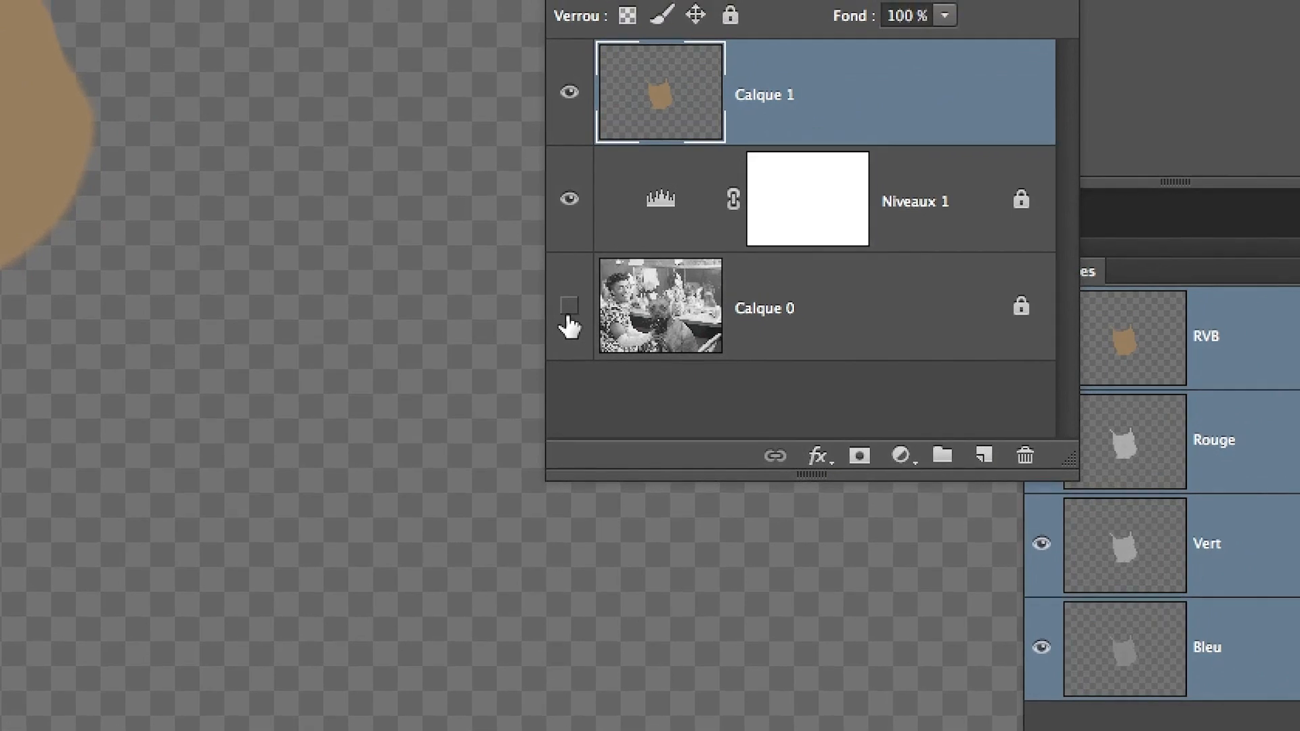
pyautogui.click(569, 310)
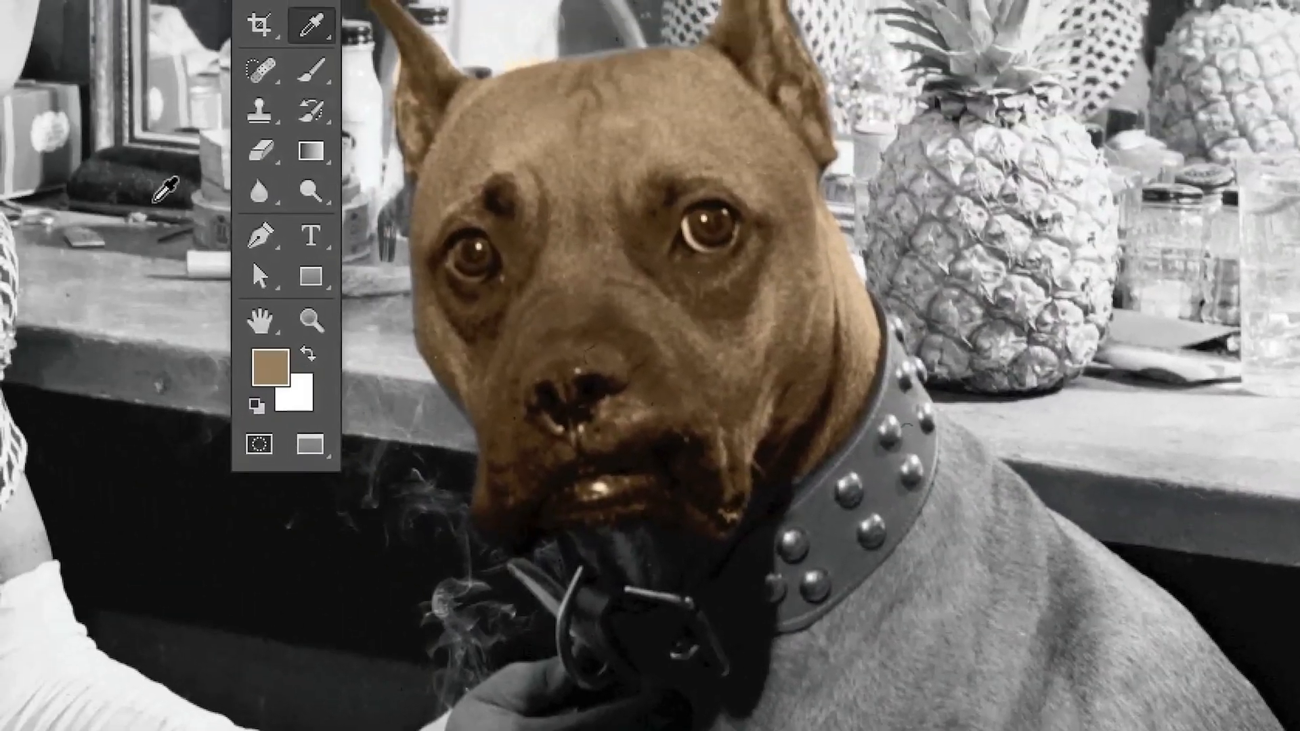
# Step: Paint the dog's body outline brown with a 125 px brush: under the collar, down the chest, along the photo's lower edge and up the back
pyautogui.click(310, 68)
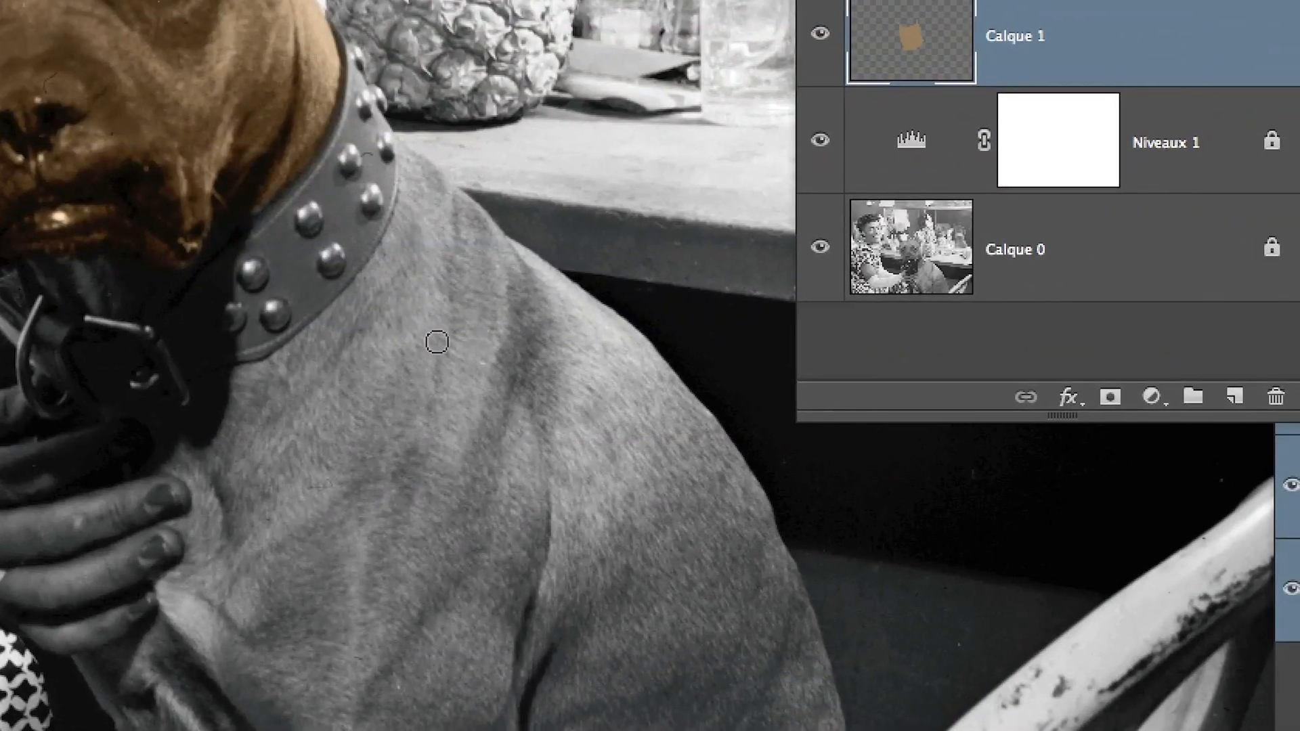
pyautogui.keyDown('ctrl'); pyautogui.keyDown('alt'); pyautogui.moveTo(437, 342); pyautogui.dragTo(452, 336); pyautogui.keyUp('alt'); pyautogui.keyUp('ctrl')
pyautogui.moveTo(425, 211); pyautogui.dragTo(401, 294)
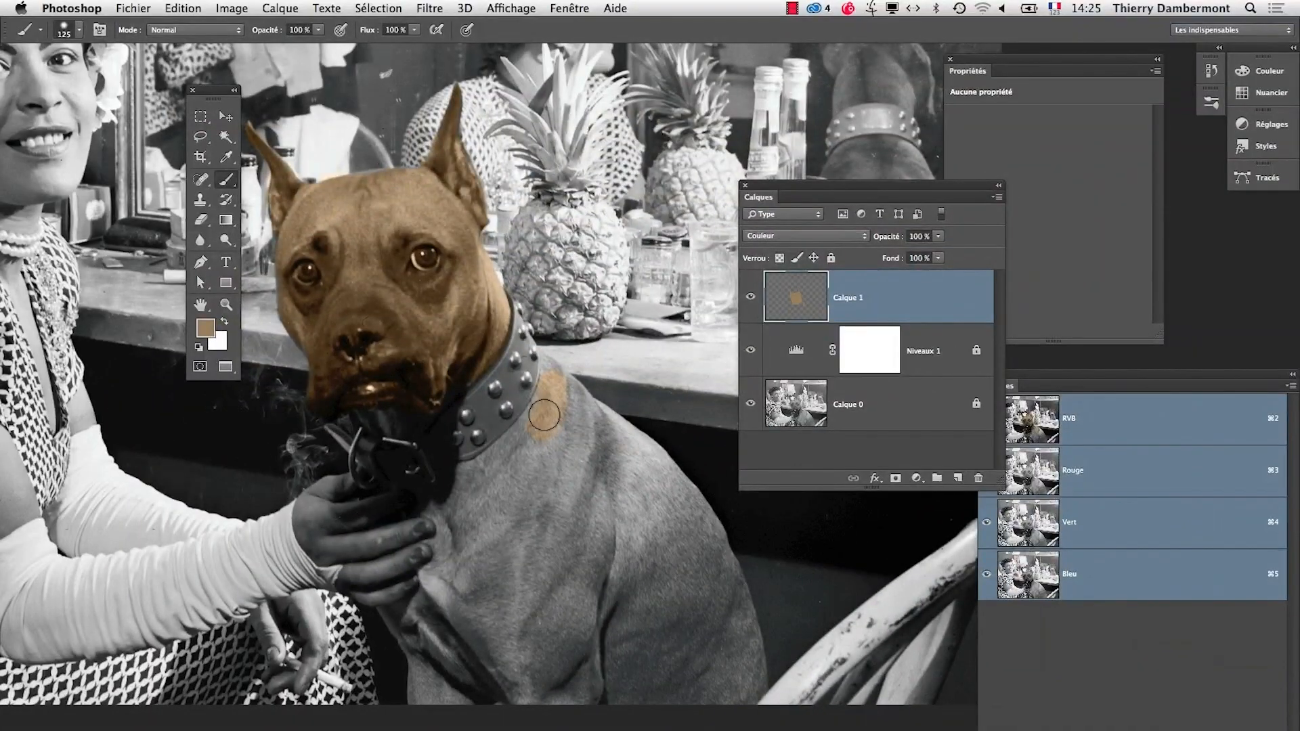
pyautogui.moveTo(513, 450)
pyautogui.mouseDown()
pyautogui.moveTo(449, 482)
pyautogui.moveTo(436, 587)
pyautogui.moveTo(467, 381)
pyautogui.mouseUp()
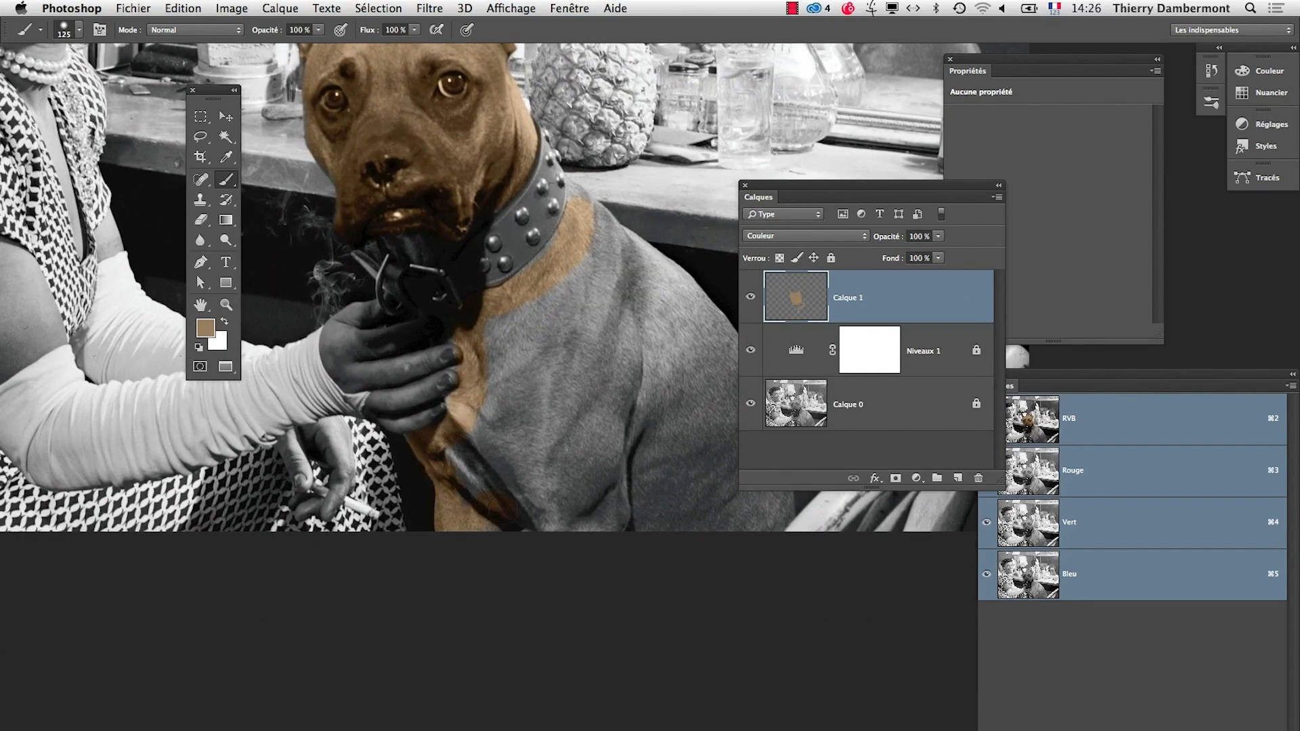
pyautogui.moveTo(596, 536)
pyautogui.mouseDown()
pyautogui.moveTo(685, 526)
pyautogui.moveTo(682, 514)
pyautogui.moveTo(548, 530)
pyautogui.moveTo(604, 541)
pyautogui.moveTo(623, 529)
pyautogui.moveTo(579, 375)
pyautogui.mouseUp()
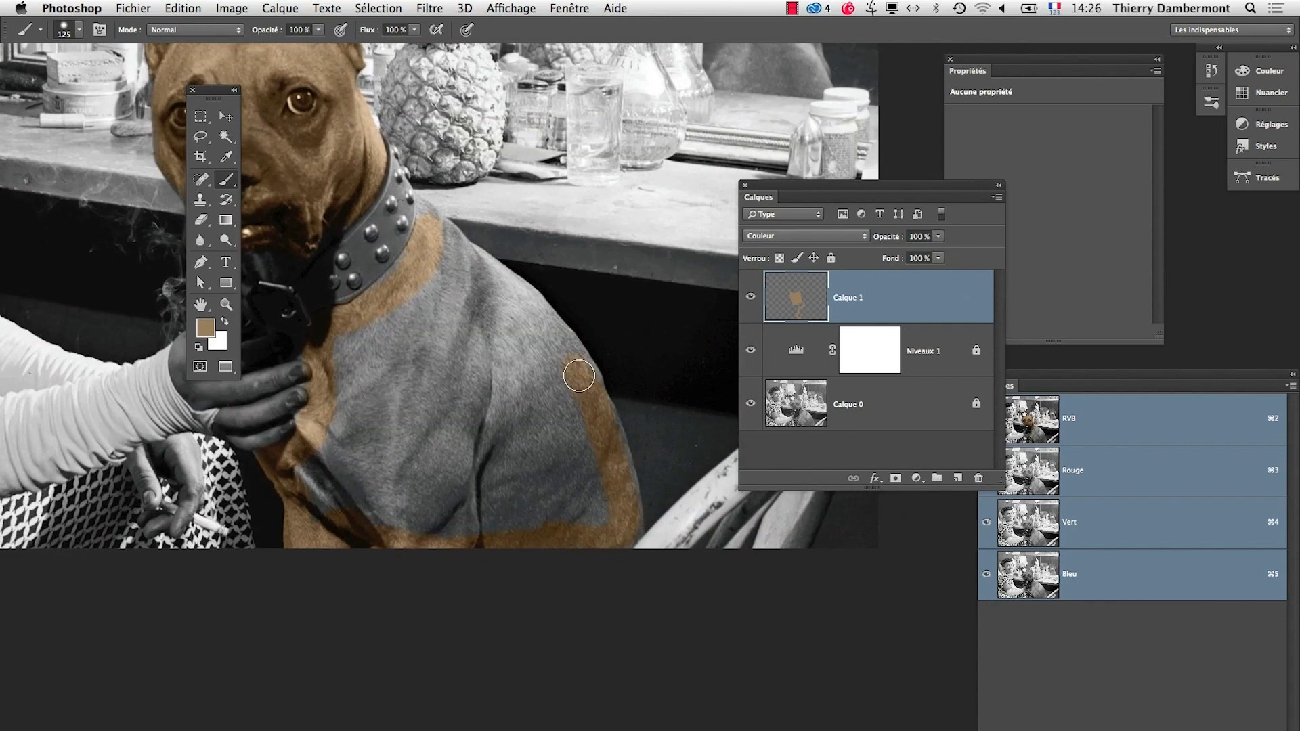
pyautogui.moveTo(504, 283)
pyautogui.mouseDown()
pyautogui.moveTo(427, 218)
pyautogui.moveTo(442, 236)
pyautogui.mouseUp()
# Step: Fill the uncoloured edge beneath the collar brown with a 35 px brush, and widen the brown along the dog's back at 141 px
pyautogui.keyDown('super'); pyautogui.click(430, 204); pyautogui.keyUp('super')
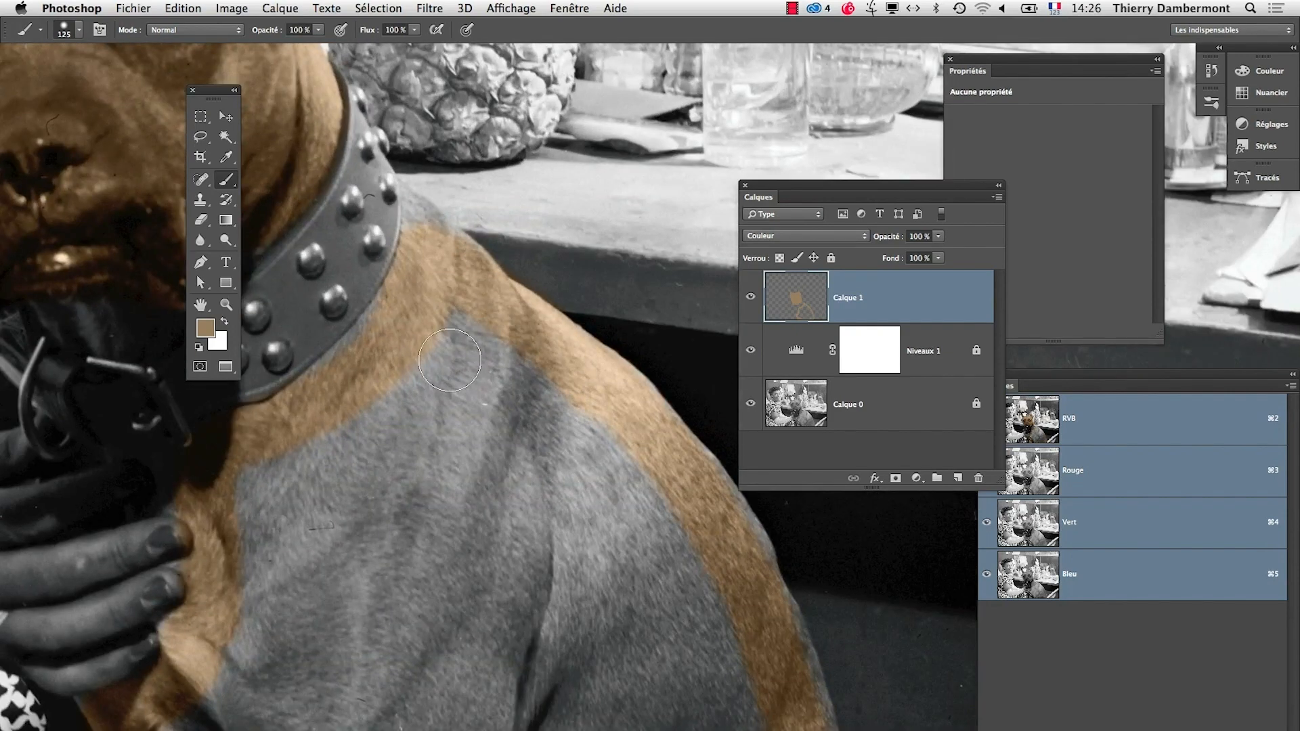
pyautogui.moveTo(448, 362); pyautogui.dragTo(421, 364)
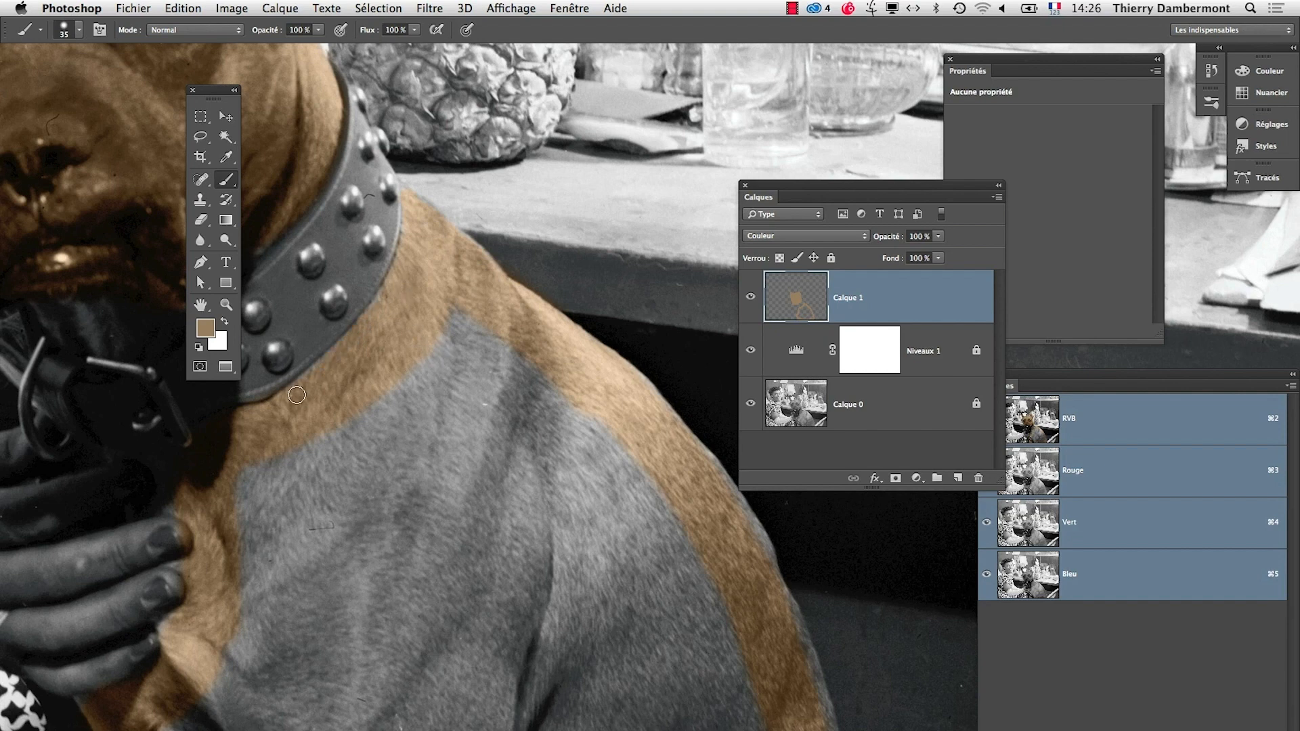
pyautogui.moveTo(449, 449); pyautogui.dragTo(446, 348)
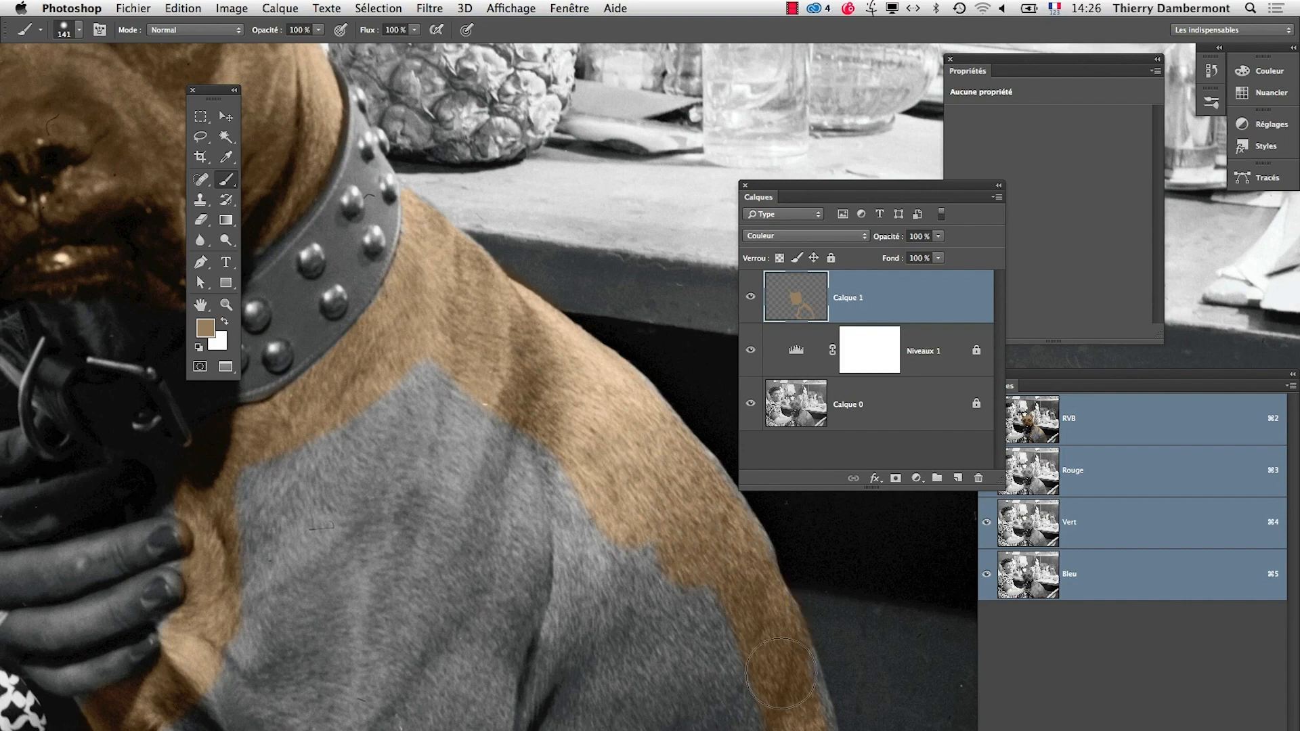
pyautogui.moveTo(696, 614)
pyautogui.mouseDown()
pyautogui.moveTo(582, 467)
pyautogui.moveTo(561, 411)
pyautogui.moveTo(641, 456)
pyautogui.moveTo(662, 502)
pyautogui.moveTo(680, 654)
pyautogui.mouseUp()
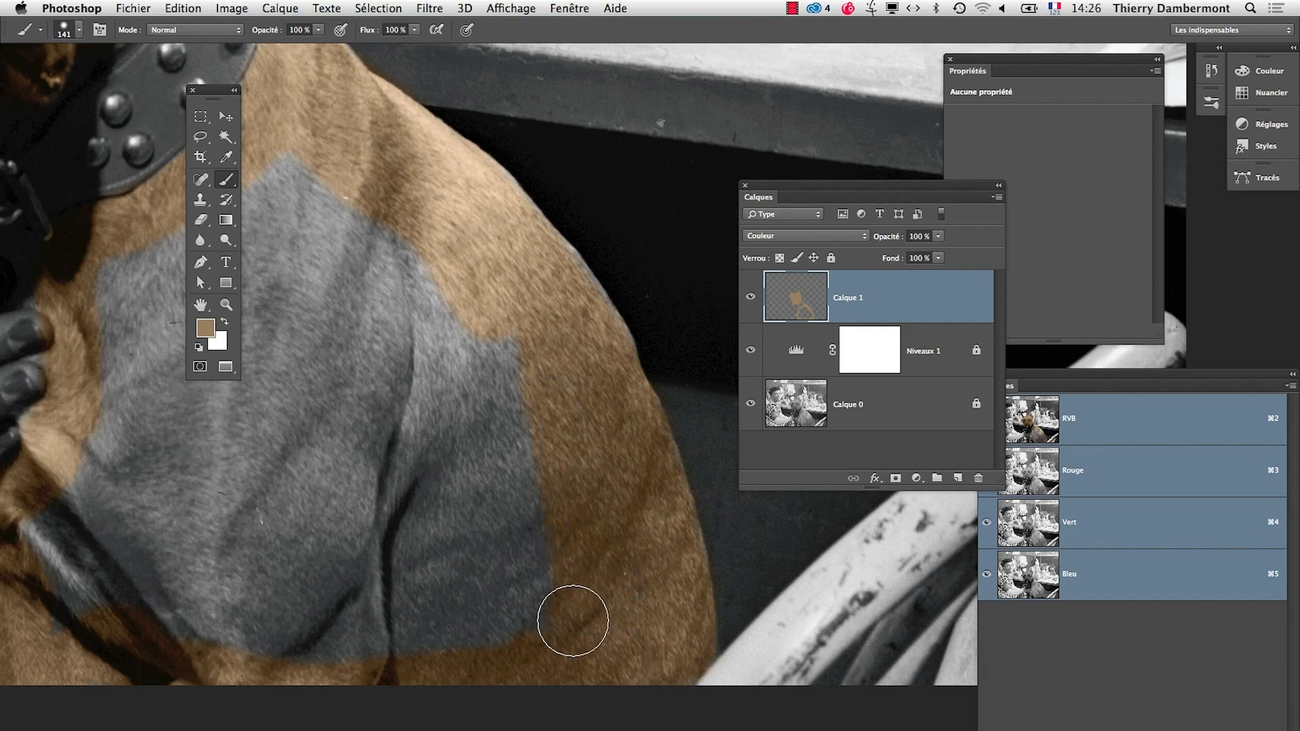
# Step: Paint the remaining grey area inside the dog's body brown, using brush sizes of 141 and 282 px
pyautogui.keyDown('alt'); pyautogui.keyDown('super'); pyautogui.click(490, 331); pyautogui.keyUp('super'); pyautogui.keyUp('alt')
pyautogui.keyDown('alt'); pyautogui.keyDown('super'); pyautogui.click(490, 331); pyautogui.keyUp('super'); pyautogui.keyUp('alt')
pyautogui.moveTo(478, 329); pyautogui.dragTo(516, 348)
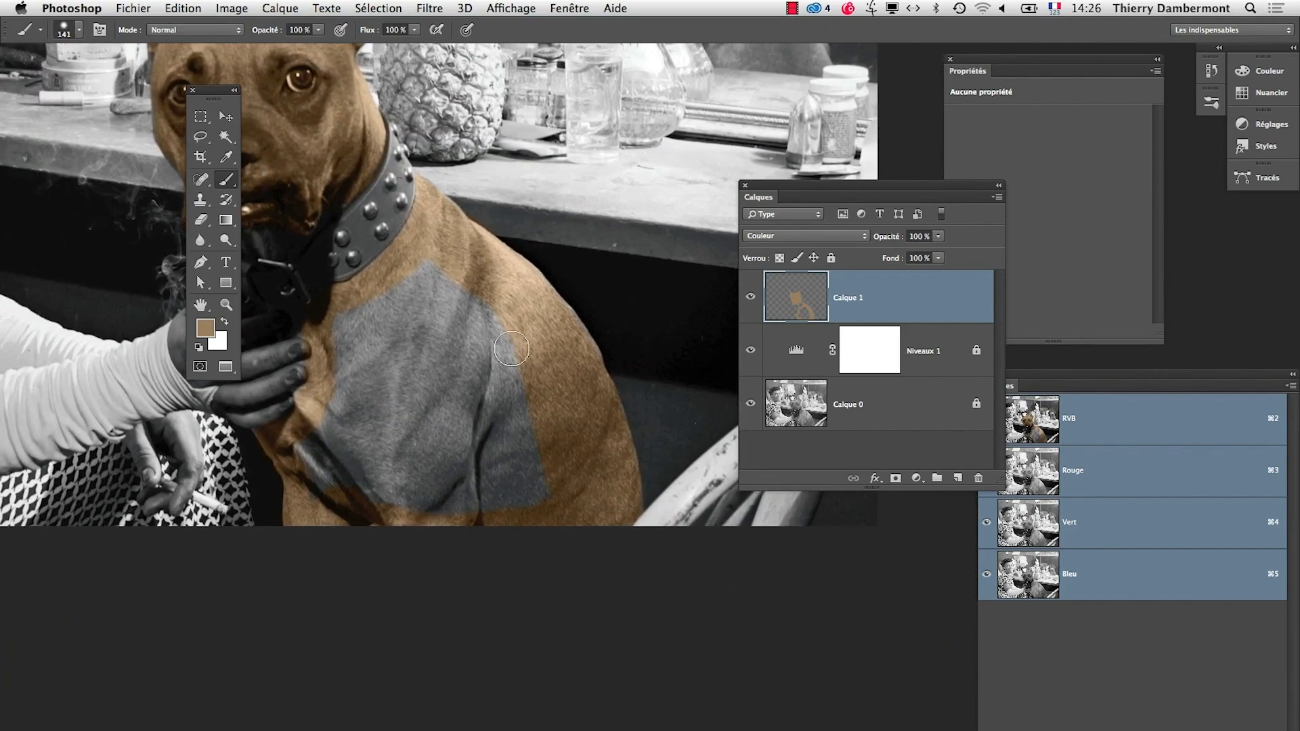
pyautogui.moveTo(382, 305)
pyautogui.mouseDown()
pyautogui.moveTo(445, 278)
pyautogui.moveTo(342, 322)
pyautogui.moveTo(315, 464)
pyautogui.mouseUp()
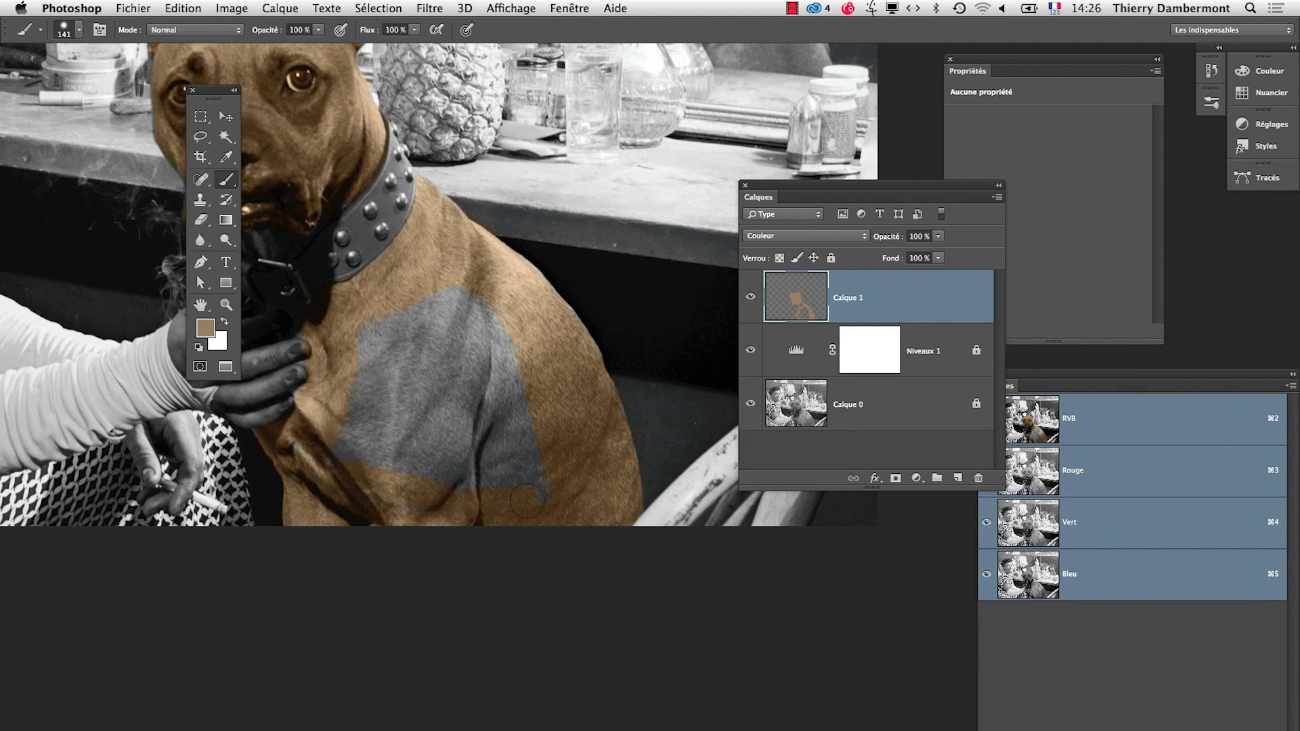
pyautogui.moveTo(445, 293)
pyautogui.keyDown('ctrl'); pyautogui.keyDown('alt'); pyautogui.mouseDown()
pyautogui.moveTo(515, 425)
pyautogui.moveTo(512, 487)
pyautogui.moveTo(382, 472)
pyautogui.mouseUp(); pyautogui.keyUp('alt'); pyautogui.keyUp('ctrl')
pyautogui.moveTo(360, 419)
pyautogui.mouseDown()
pyautogui.moveTo(395, 330)
pyautogui.moveTo(426, 428)
pyautogui.moveTo(474, 400)
pyautogui.moveTo(383, 458)
pyautogui.moveTo(409, 478)
pyautogui.mouseUp()
pyautogui.keyDown('alt'); pyautogui.click(458, 465); pyautogui.keyUp('alt')
pyautogui.keyDown('alt'); pyautogui.click(459, 465); pyautogui.keyUp('alt')
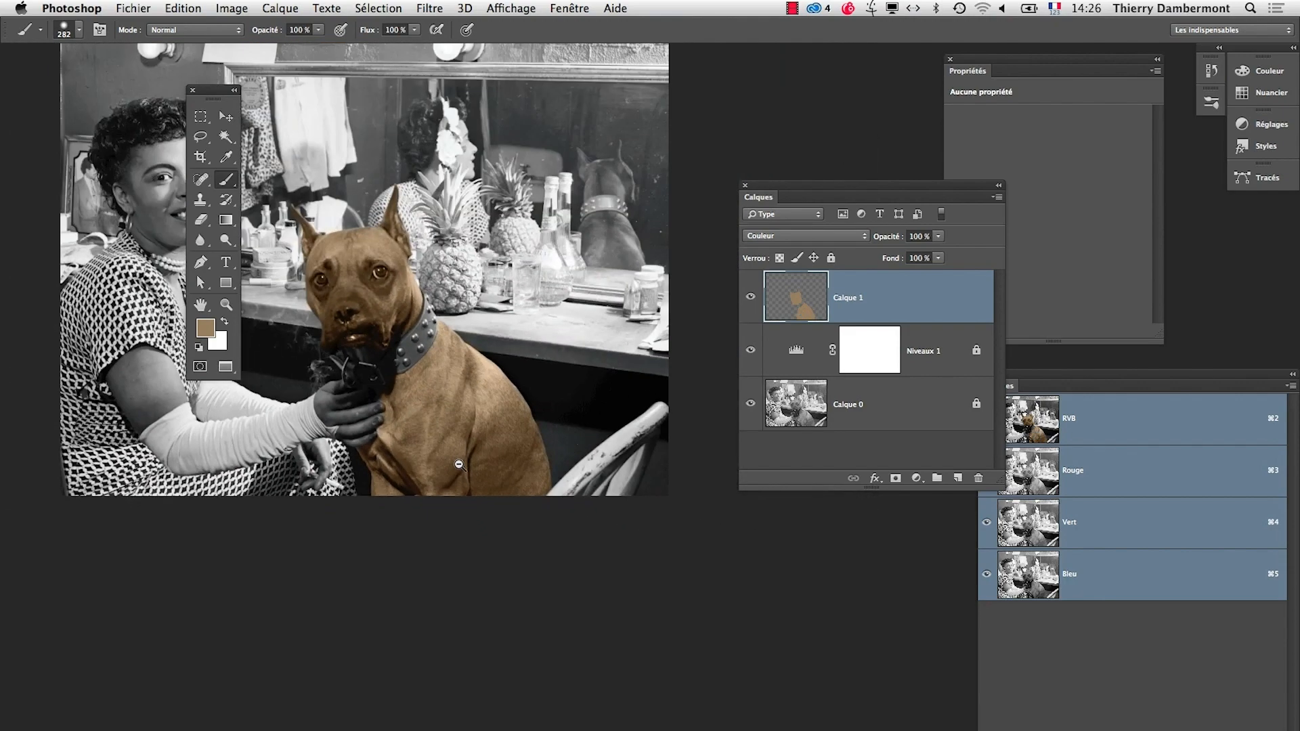
pyautogui.keyDown('super'); pyautogui.click(456, 391); pyautogui.keyUp('super')
pyautogui.moveTo(423, 395); pyautogui.dragTo(553, 434)
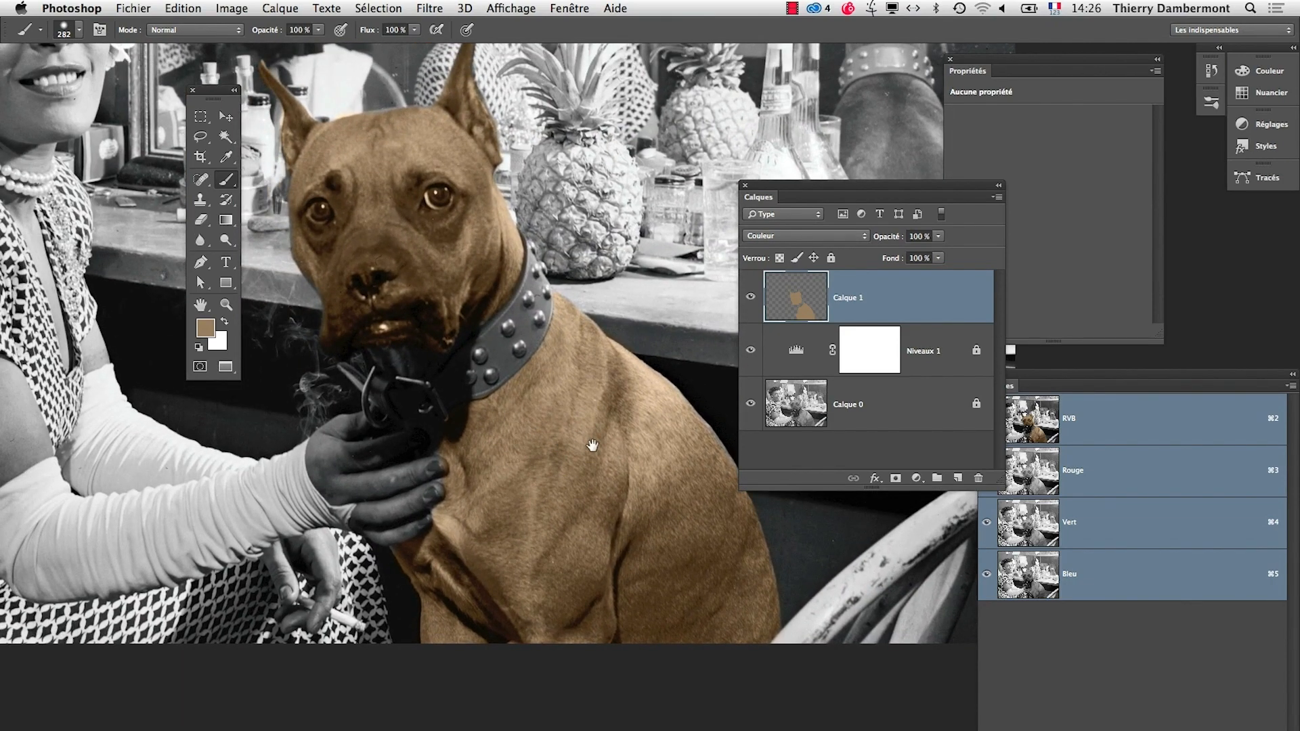
pyautogui.moveTo(592, 447)
pyautogui.mouseDown()
pyautogui.moveTo(522, 451)
pyautogui.moveTo(559, 479)
pyautogui.mouseUp()
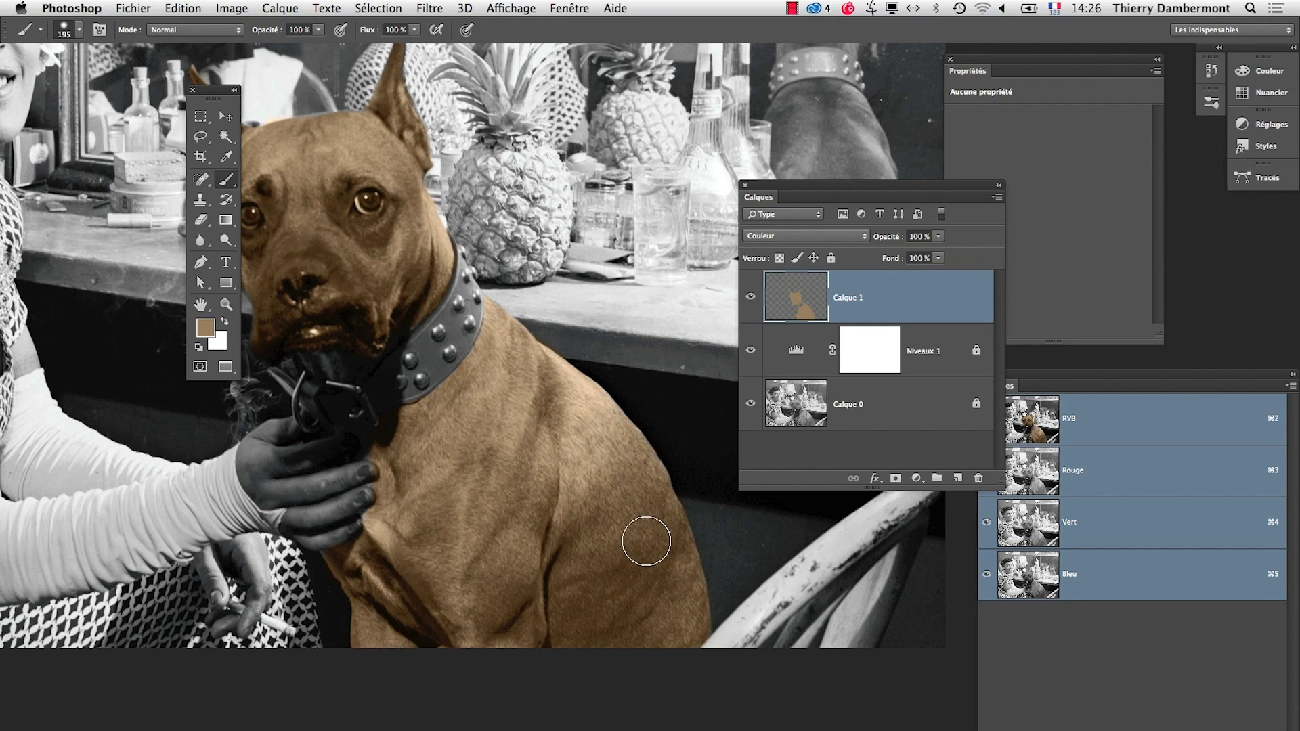
pyautogui.keyDown('alt'); pyautogui.click(395, 505); pyautogui.keyUp('alt')
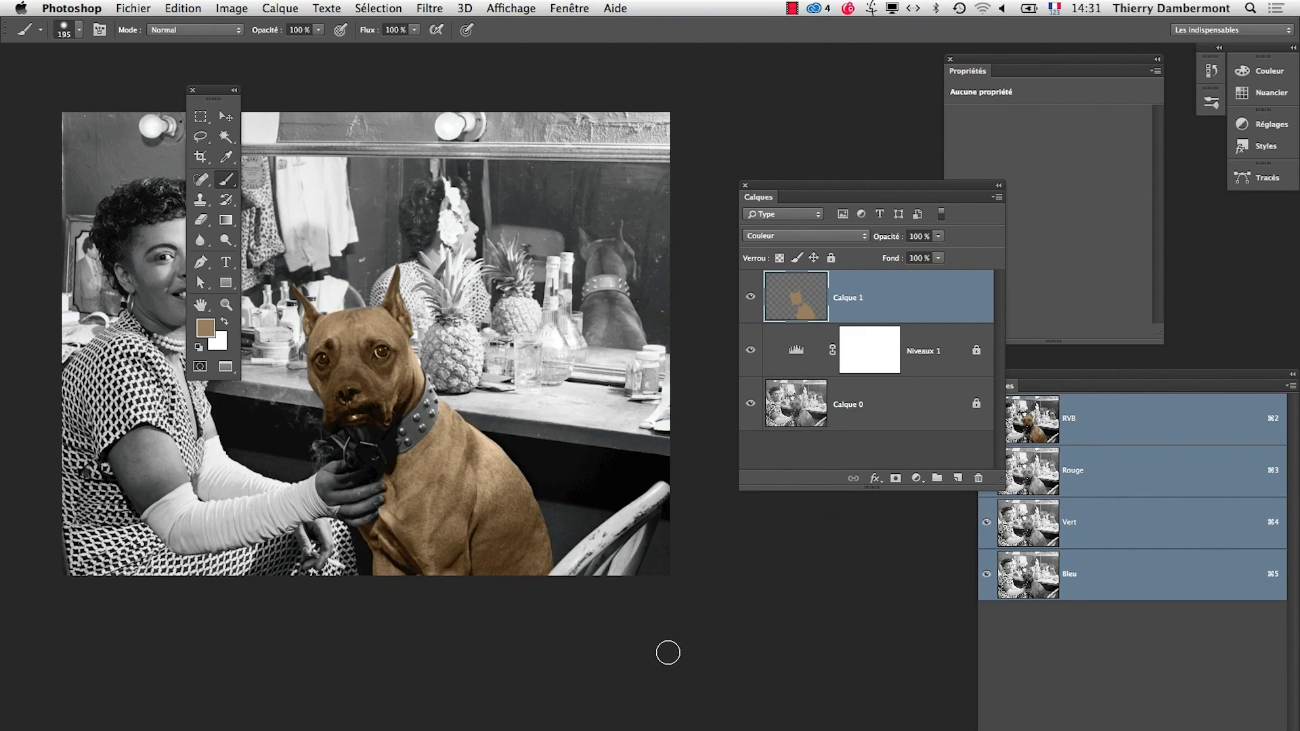
# Step: Erase the brown tint from both of the dog's eyes on Calque 1 with a 62 px eraser
pyautogui.click(331, 338)
pyautogui.keyDown('super'); pyautogui.click(332, 339); pyautogui.keyUp('super')
pyautogui.keyDown('super'); pyautogui.click(427, 392); pyautogui.keyUp('super')
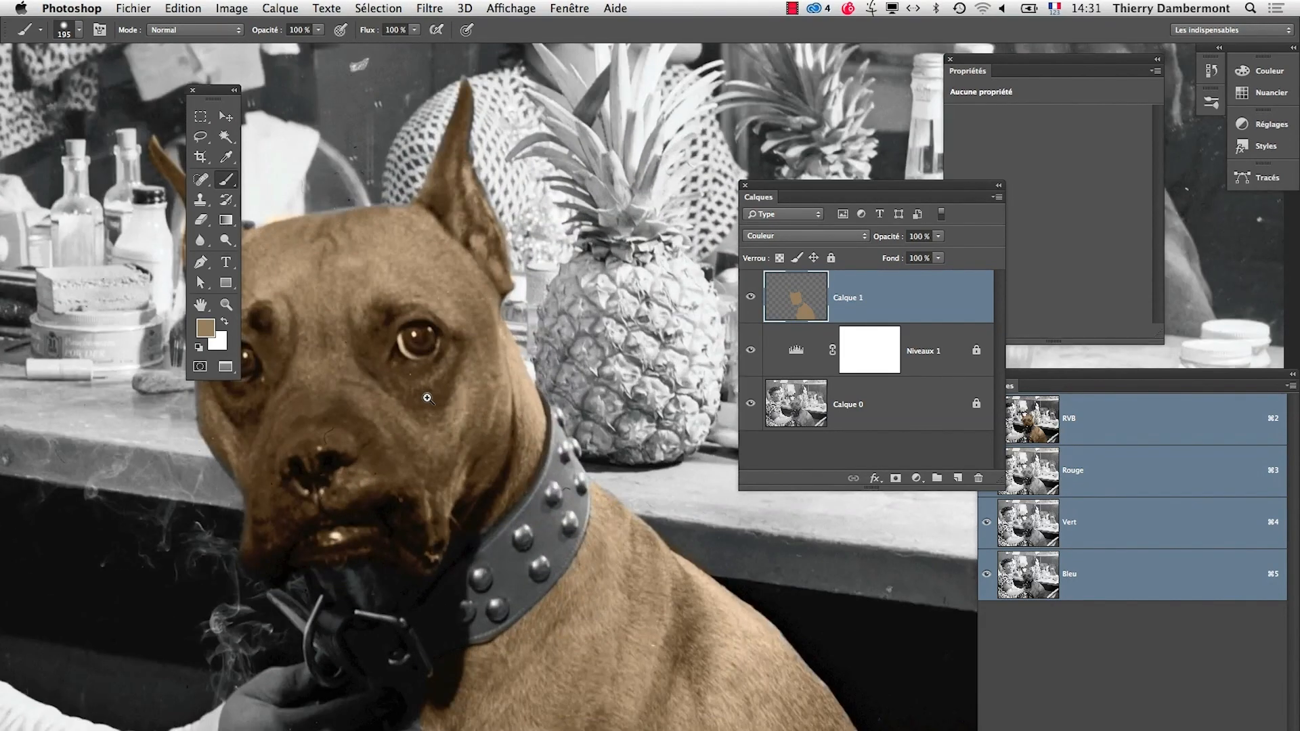
pyautogui.keyDown('super'); pyautogui.click(427, 393); pyautogui.keyUp('super')
pyautogui.moveTo(310, 354); pyautogui.dragTo(488, 369)
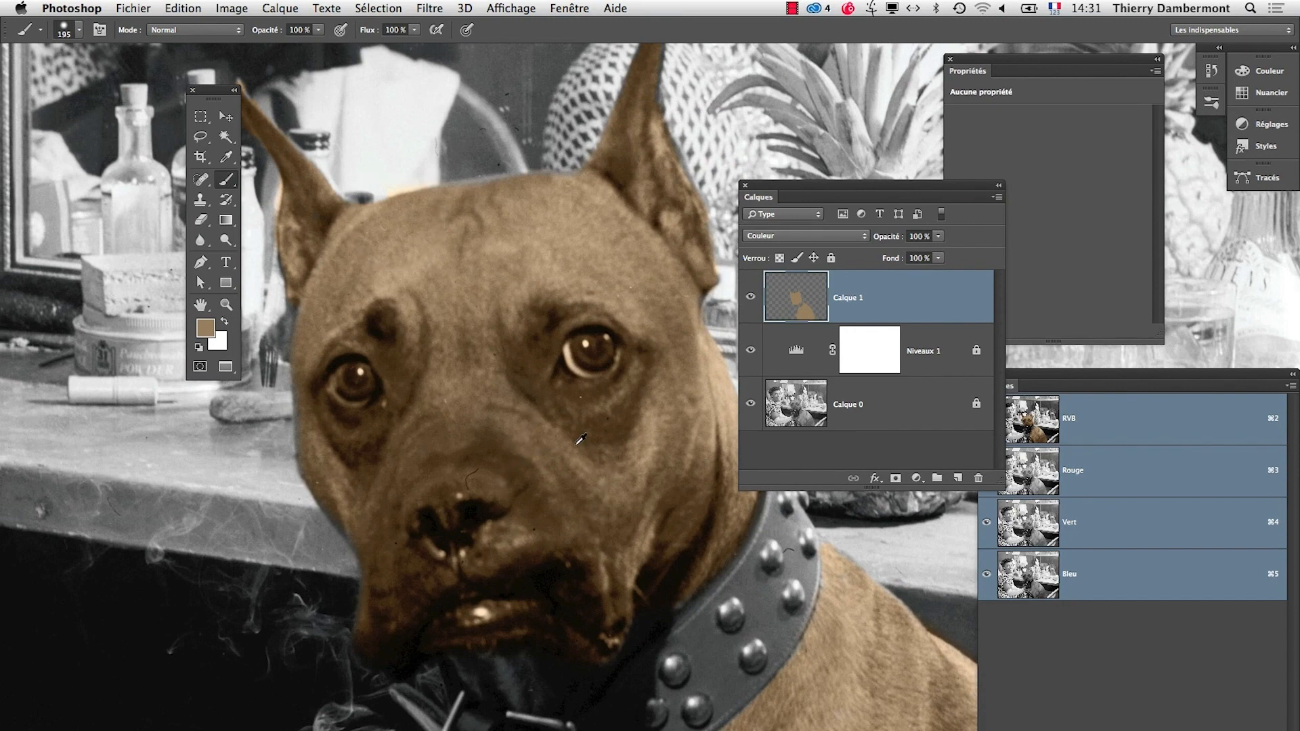
pyautogui.click(200, 220)
pyautogui.moveTo(478, 441); pyautogui.dragTo(494, 441)
pyautogui.moveTo(584, 347); pyautogui.dragTo(597, 357)
pyautogui.moveTo(359, 388)
pyautogui.mouseDown()
pyautogui.moveTo(352, 377)
pyautogui.moveTo(360, 385)
pyautogui.mouseUp()
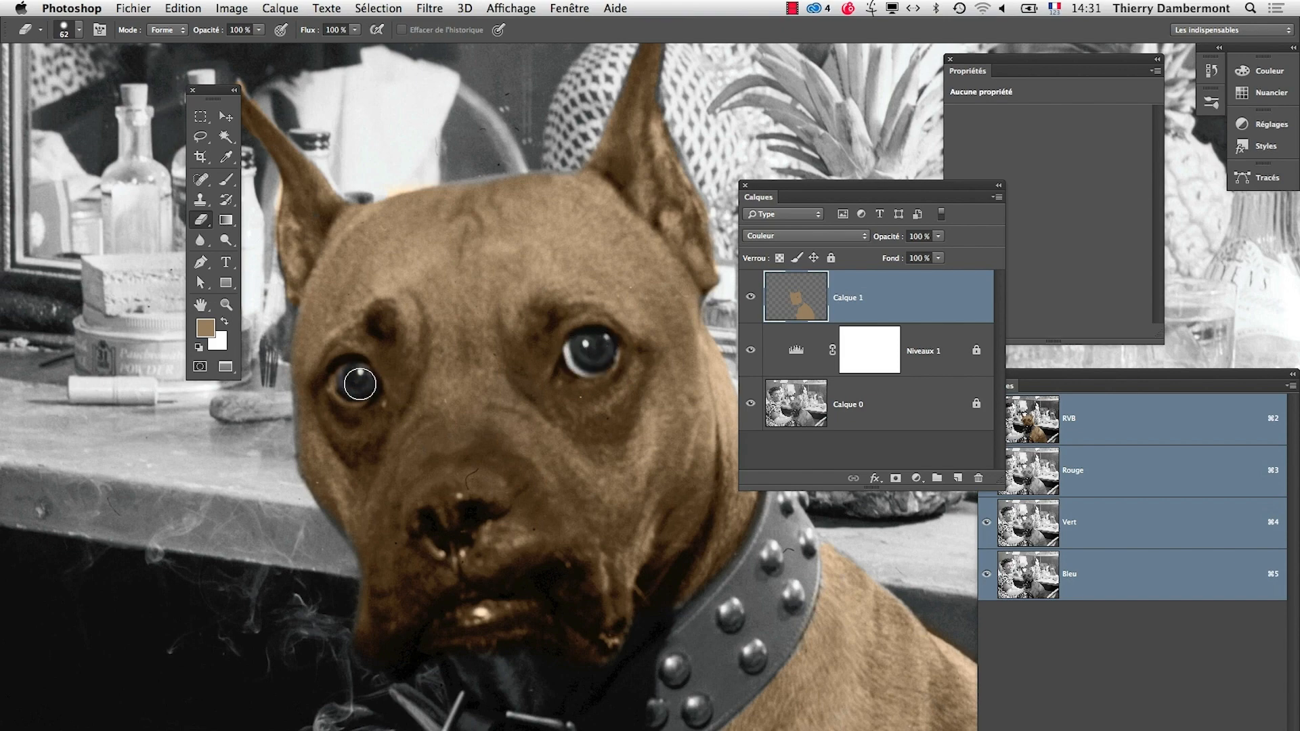
pyautogui.moveTo(679, 505)
pyautogui.mouseDown()
pyautogui.moveTo(244, 614)
pyautogui.moveTo(498, 577)
pyautogui.mouseUp()
pyautogui.moveTo(324, 418)
pyautogui.mouseDown()
pyautogui.moveTo(300, 398)
pyautogui.moveTo(289, 410)
pyautogui.moveTo(310, 420)
pyautogui.mouseUp()
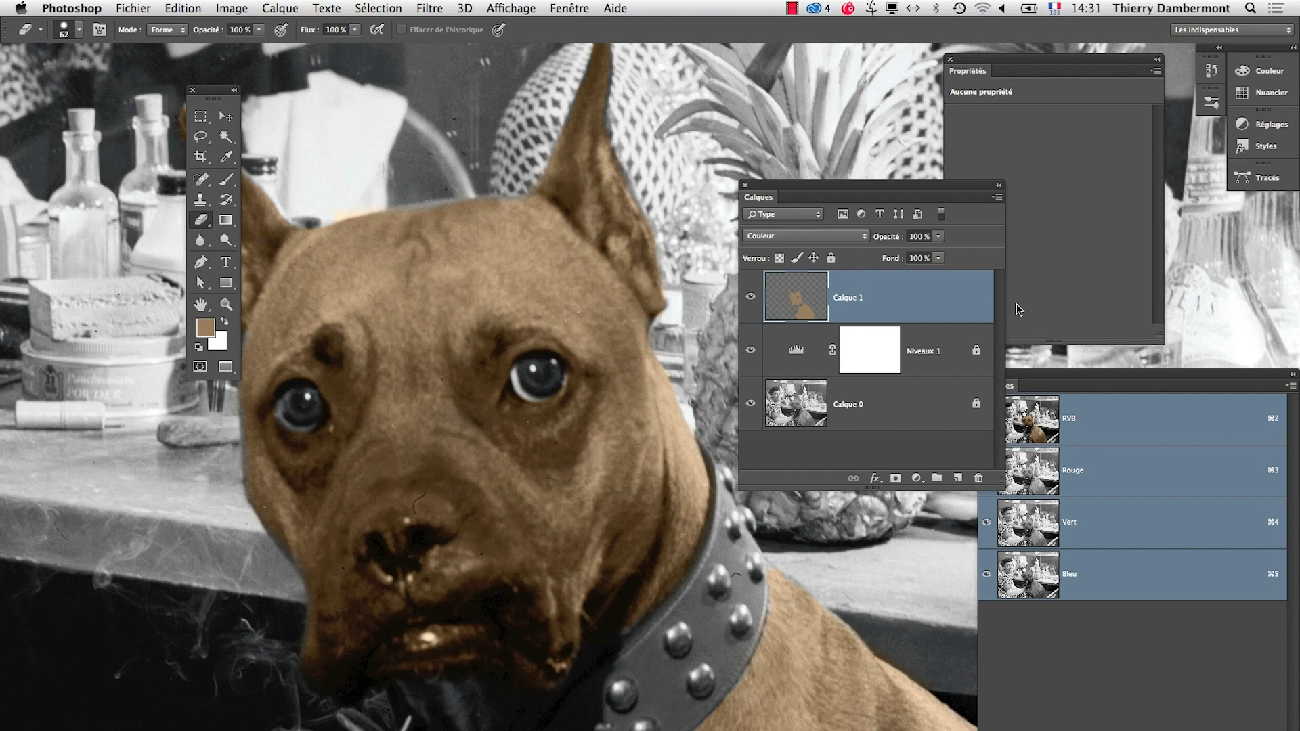
# Step: Add a new layer above Calque 1 and choose a bright sky blue with hue 198 as foreground colour
pyautogui.click(957, 478)
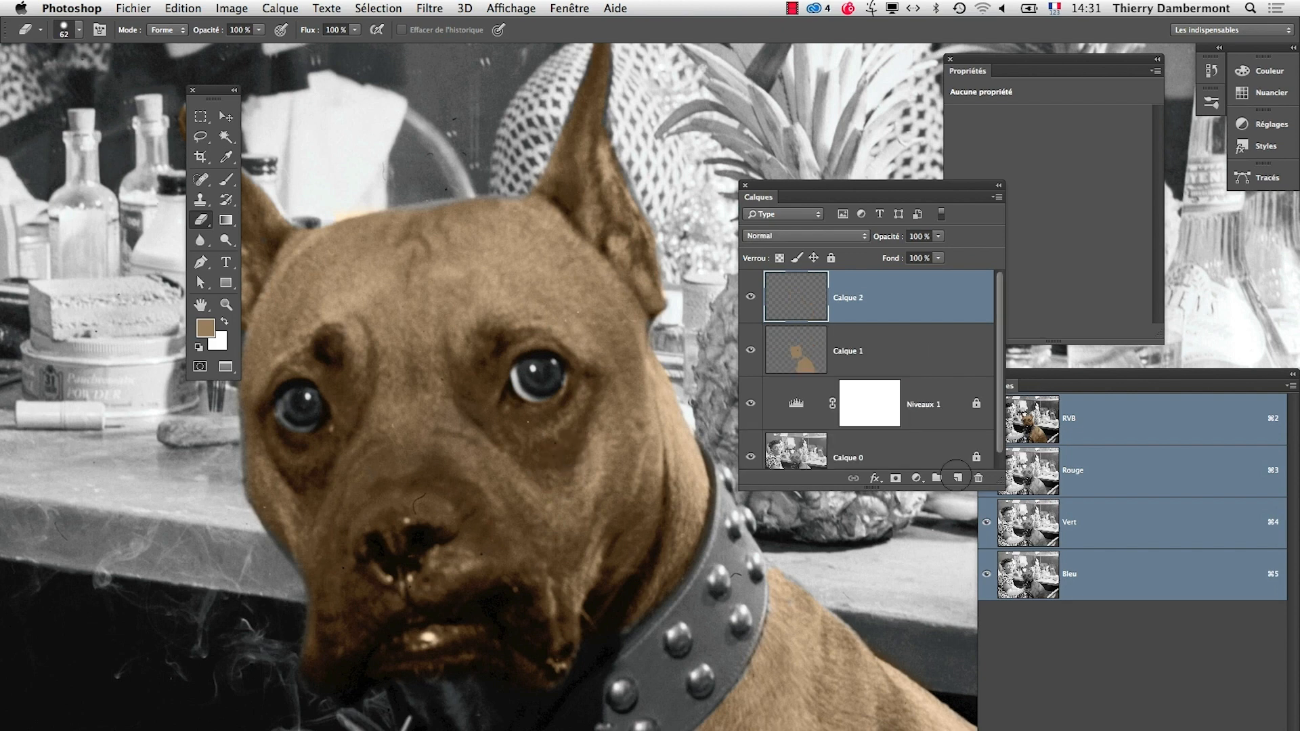
pyautogui.click(206, 328)
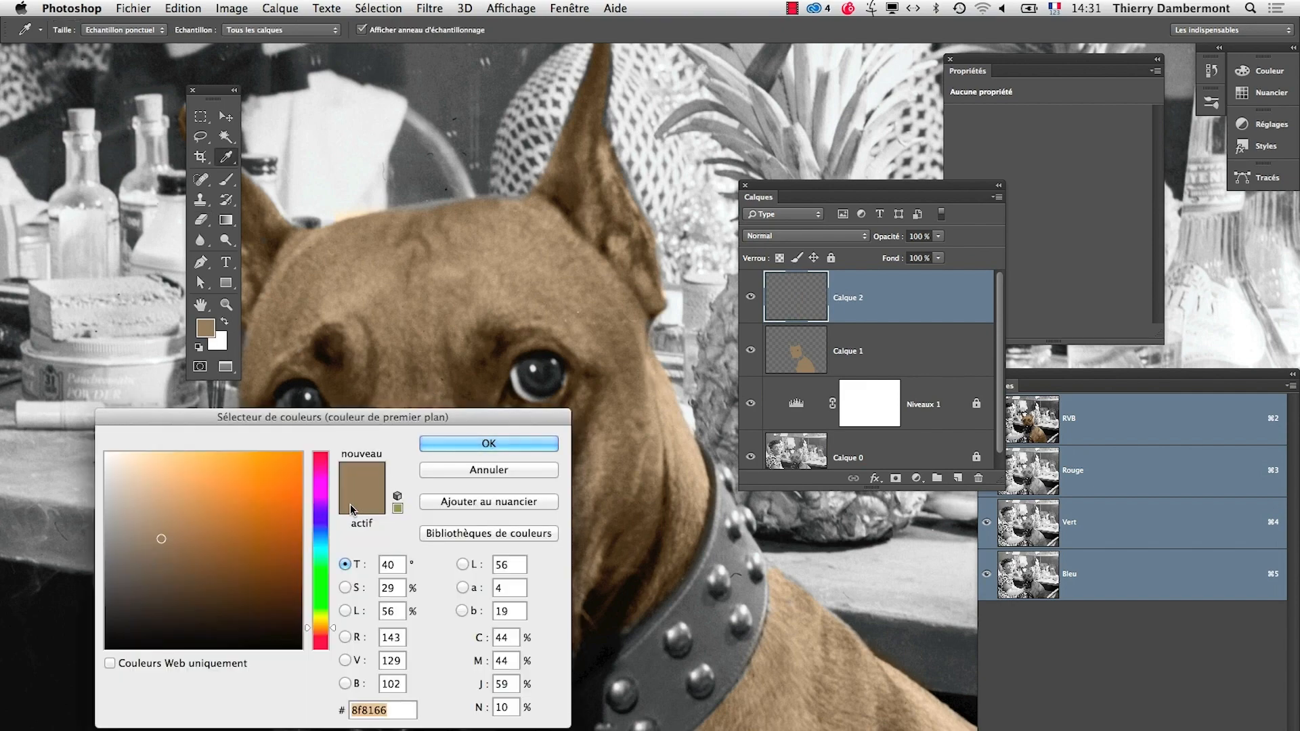
pyautogui.click(259, 466)
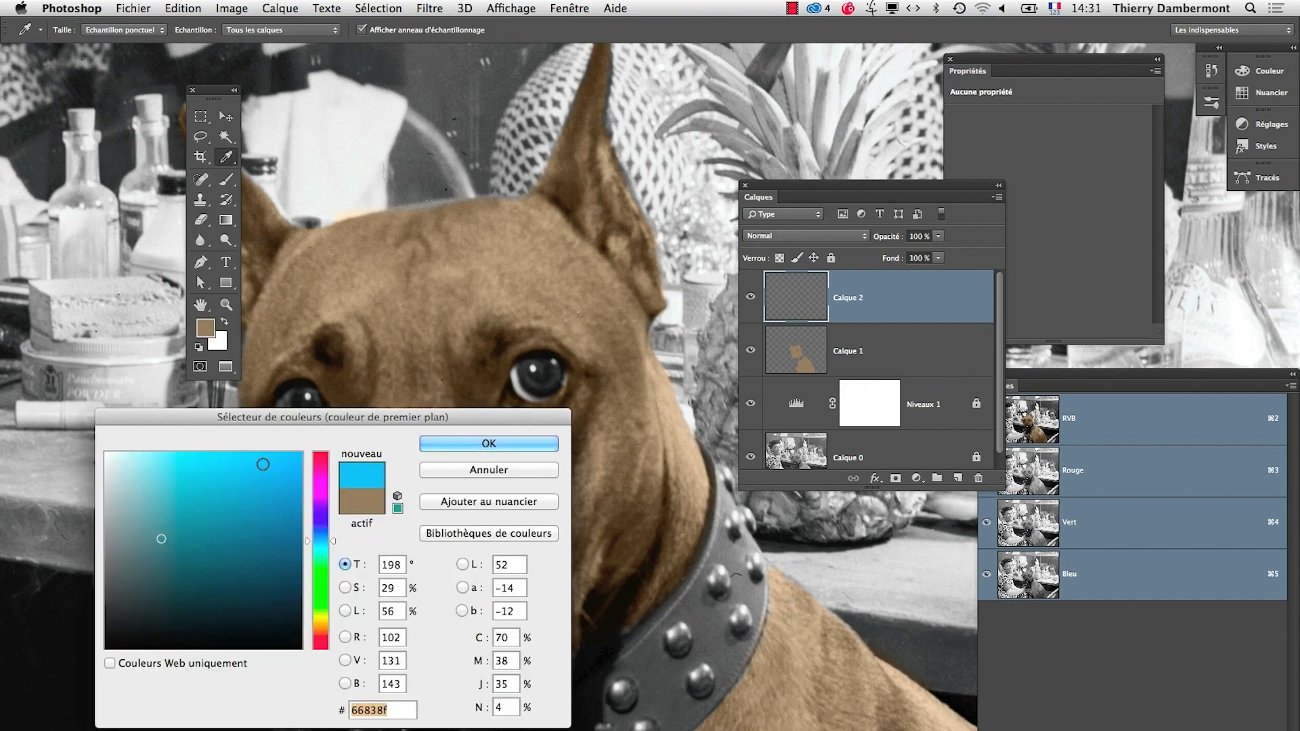
pyautogui.click(496, 444)
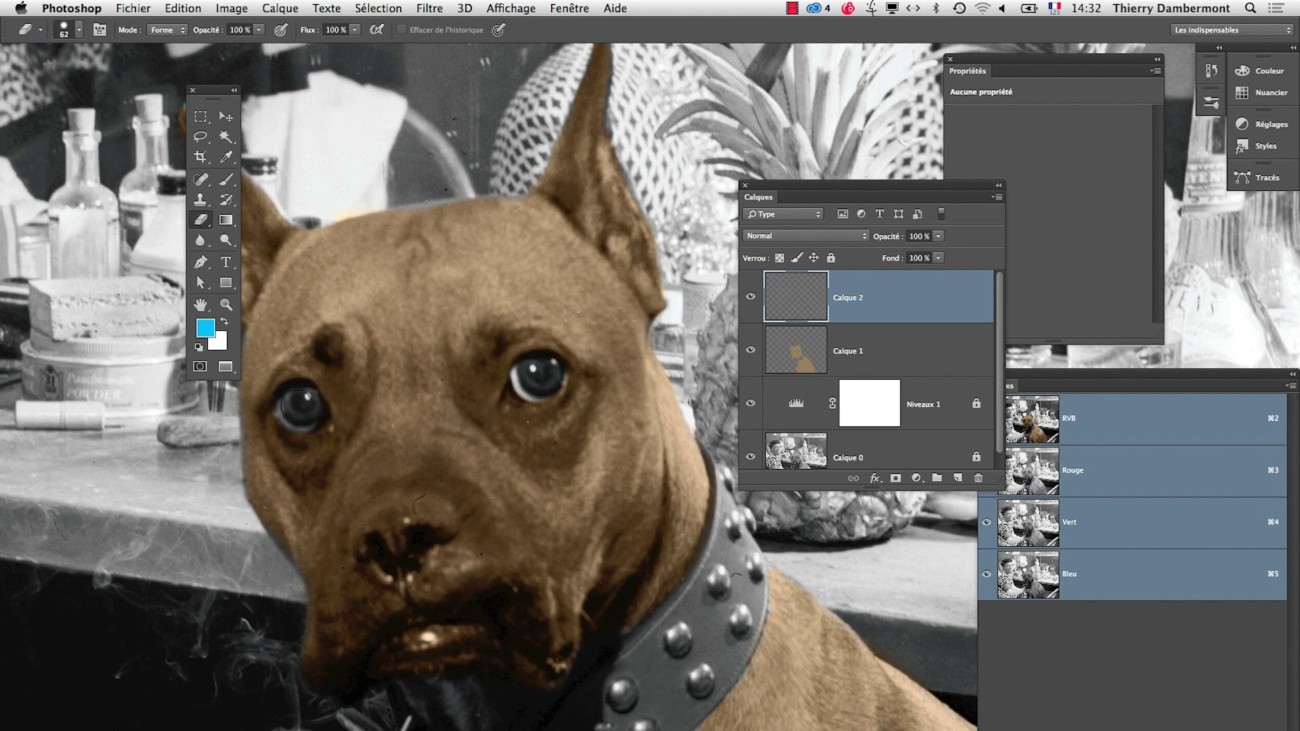
# Step: Set Calque 2's blending mode to Couleur and extend the layer list so that every layer fits
pyautogui.click(378, 8)
pyautogui.click(342, 64)
pyautogui.click(786, 239)
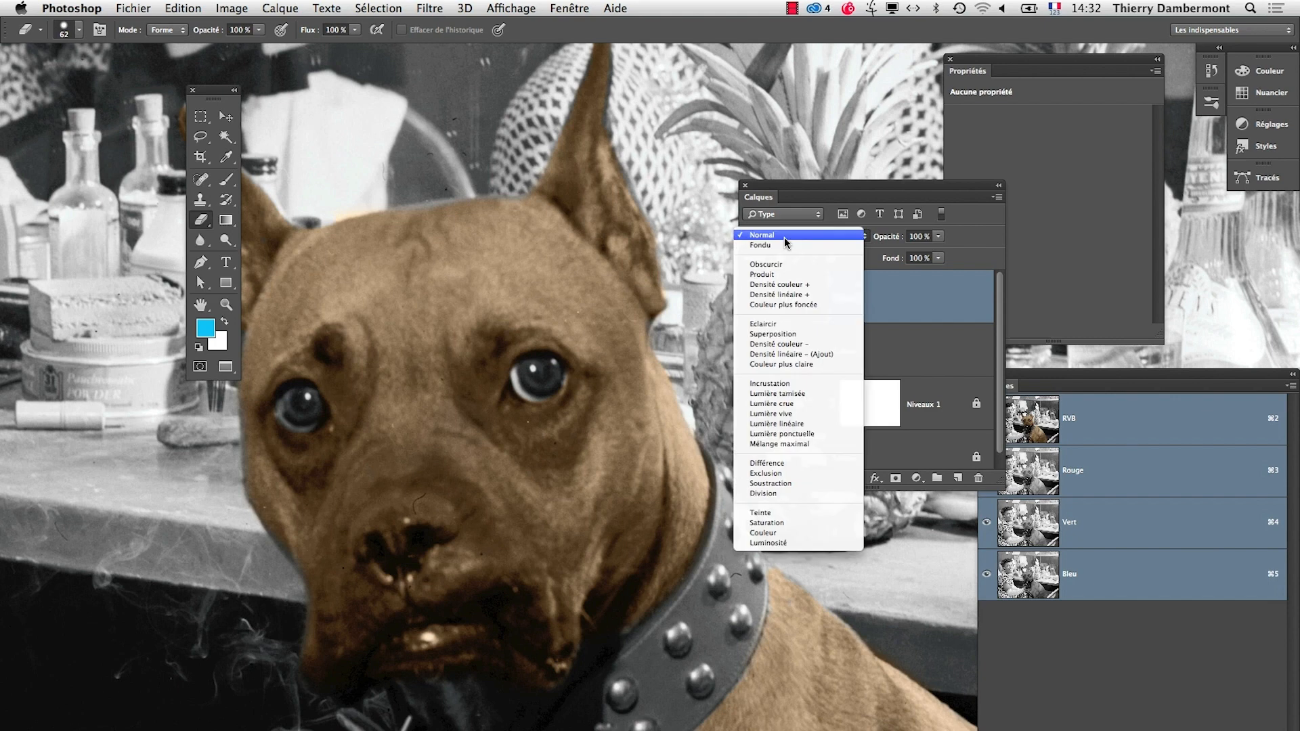
pyautogui.click(769, 532)
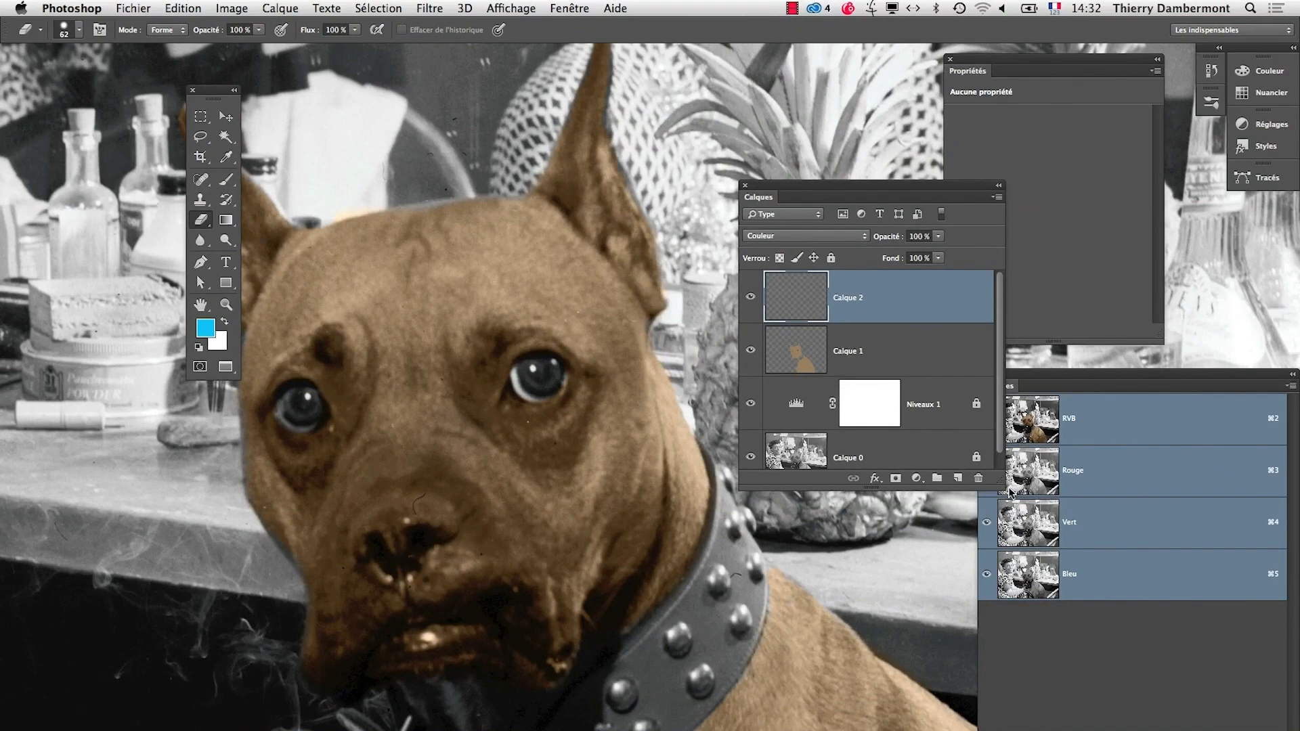
pyautogui.moveTo(997, 477); pyautogui.dragTo(996, 513)
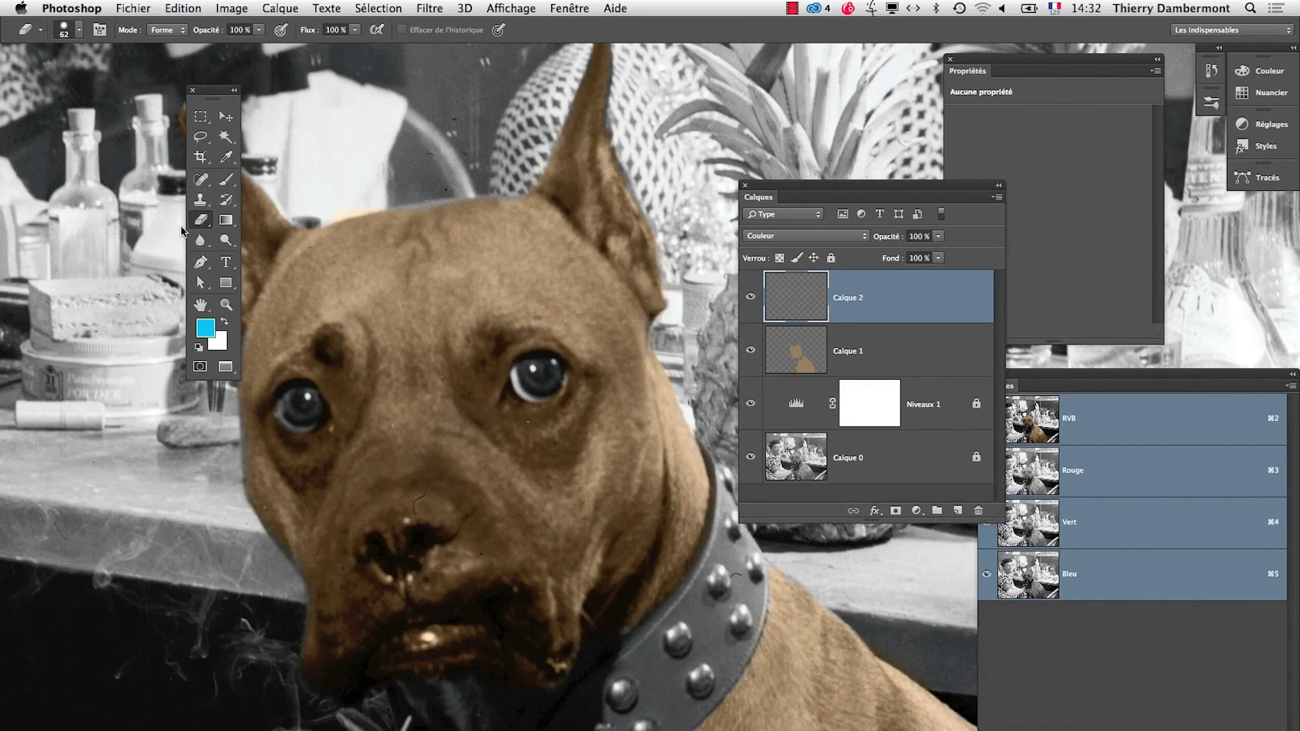
# Step: Paint both of the dog's eyes bright blue on Calque 2 with an 84 px brush
pyautogui.click(227, 180)
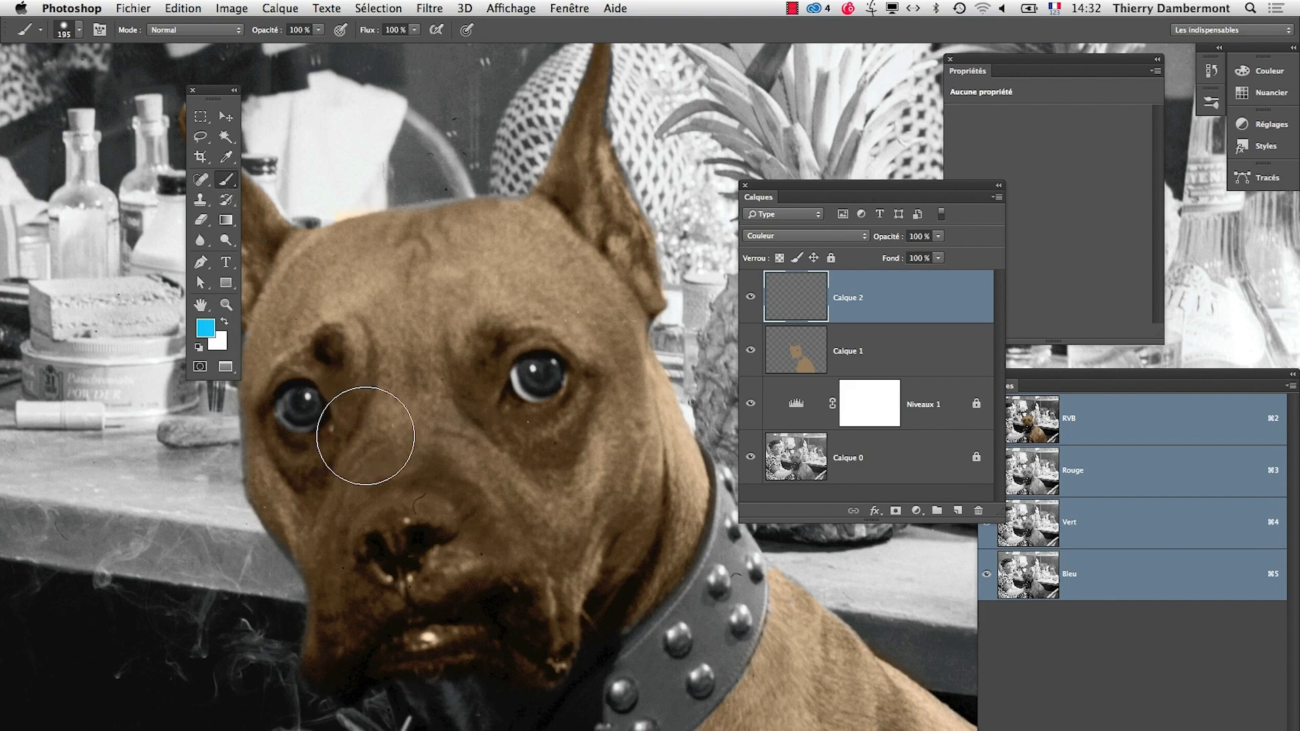
pyautogui.moveTo(367, 435); pyautogui.dragTo(339, 445)
pyautogui.scroll(4, 298, 413)
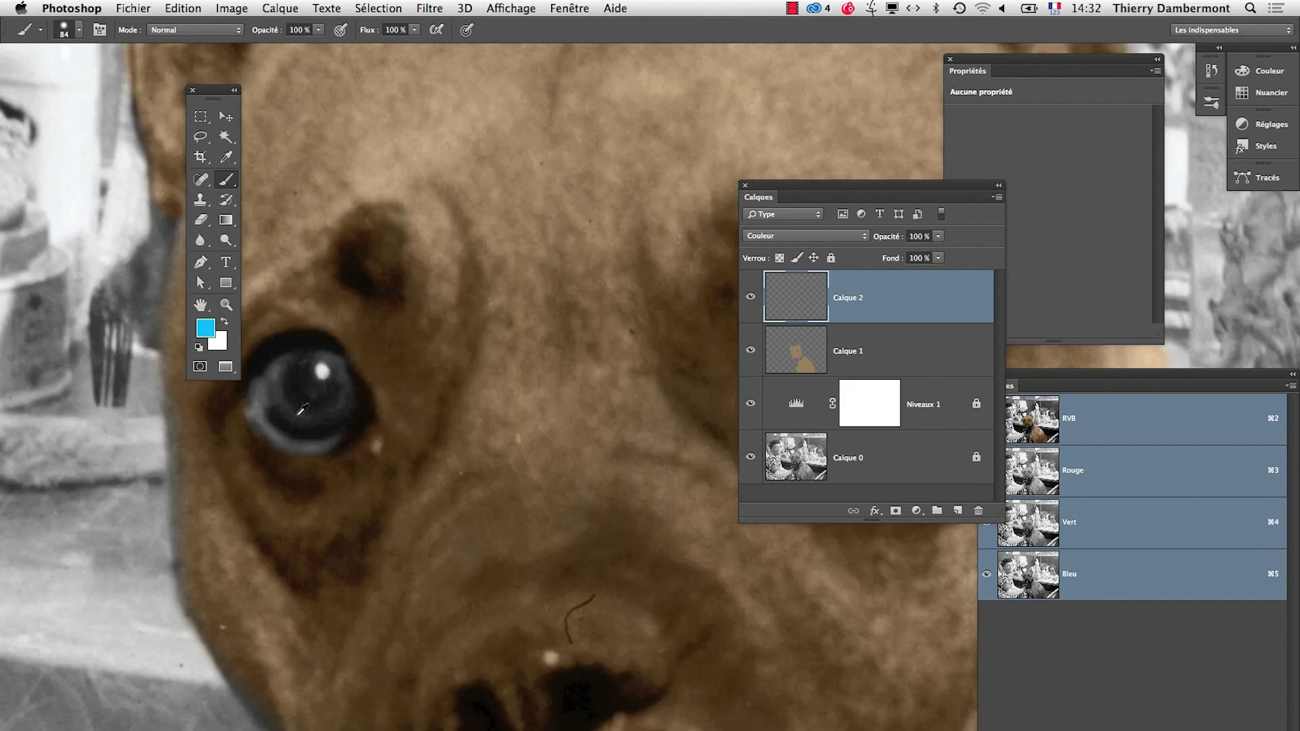
pyautogui.moveTo(375, 419); pyautogui.dragTo(441, 405)
pyautogui.moveTo(385, 383)
pyautogui.mouseDown()
pyautogui.moveTo(375, 372)
pyautogui.moveTo(362, 384)
pyautogui.moveTo(377, 404)
pyautogui.mouseUp()
pyautogui.moveTo(671, 429)
pyautogui.mouseDown()
pyautogui.moveTo(534, 482)
pyautogui.moveTo(421, 505)
pyautogui.mouseUp()
pyautogui.moveTo(671, 395)
pyautogui.mouseDown()
pyautogui.moveTo(650, 371)
pyautogui.moveTo(644, 392)
pyautogui.moveTo(662, 388)
pyautogui.mouseUp()
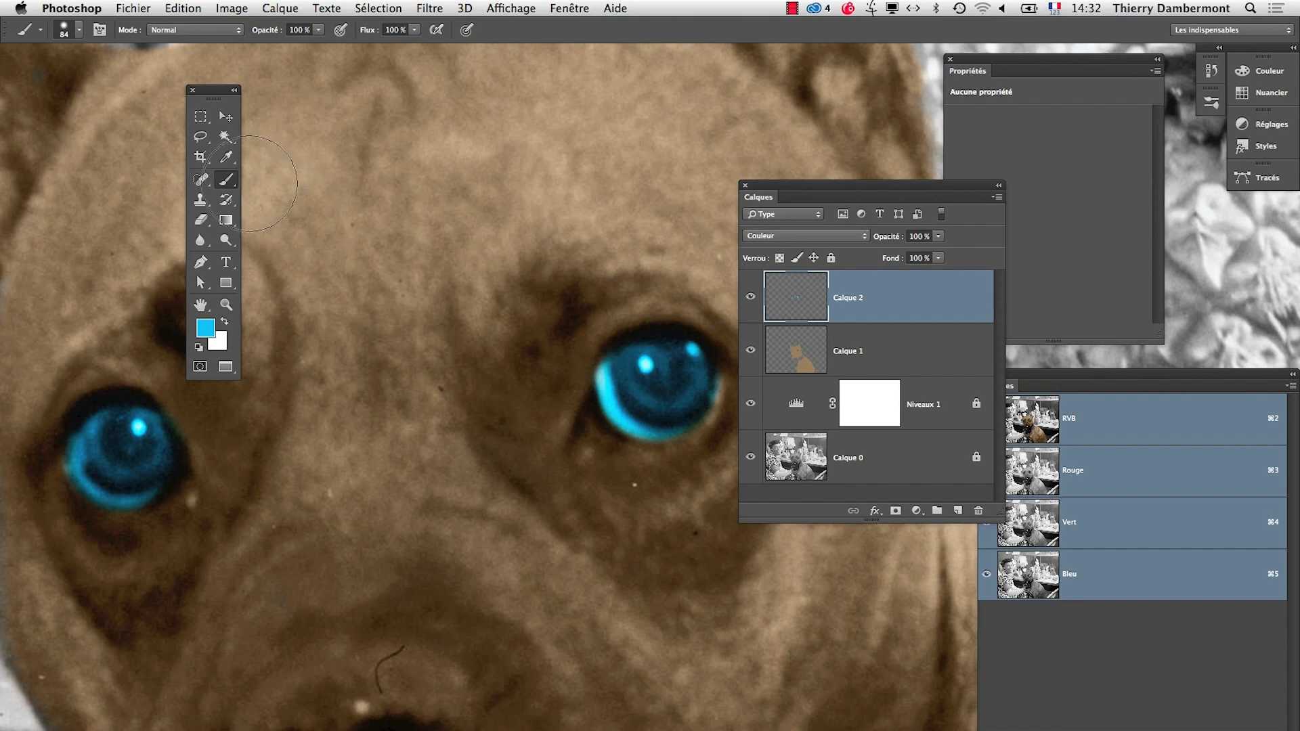
# Step: Erase the blue from the whites and rims of both eyes with a small eraser of about 40 to 47 px
pyautogui.click(200, 220)
pyautogui.moveTo(457, 448); pyautogui.dragTo(443, 451)
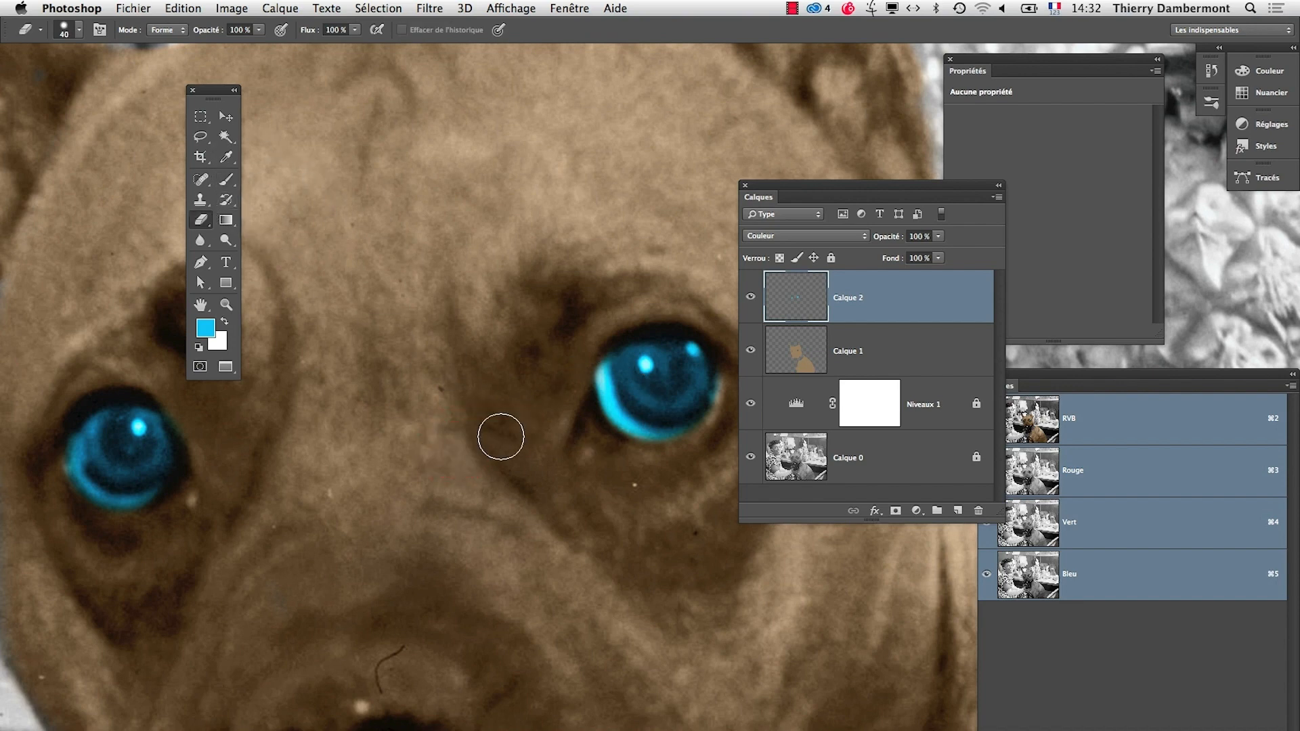
pyautogui.moveTo(583, 363); pyautogui.dragTo(600, 422)
pyautogui.press('super+z')
pyautogui.moveTo(522, 452); pyautogui.dragTo(528, 419)
pyautogui.moveTo(579, 359)
pyautogui.mouseDown()
pyautogui.moveTo(596, 406)
pyautogui.moveTo(620, 434)
pyautogui.moveTo(648, 445)
pyautogui.moveTo(715, 420)
pyautogui.mouseUp()
pyautogui.moveTo(155, 538); pyautogui.dragTo(471, 544)
pyautogui.moveTo(374, 438); pyautogui.dragTo(391, 500)
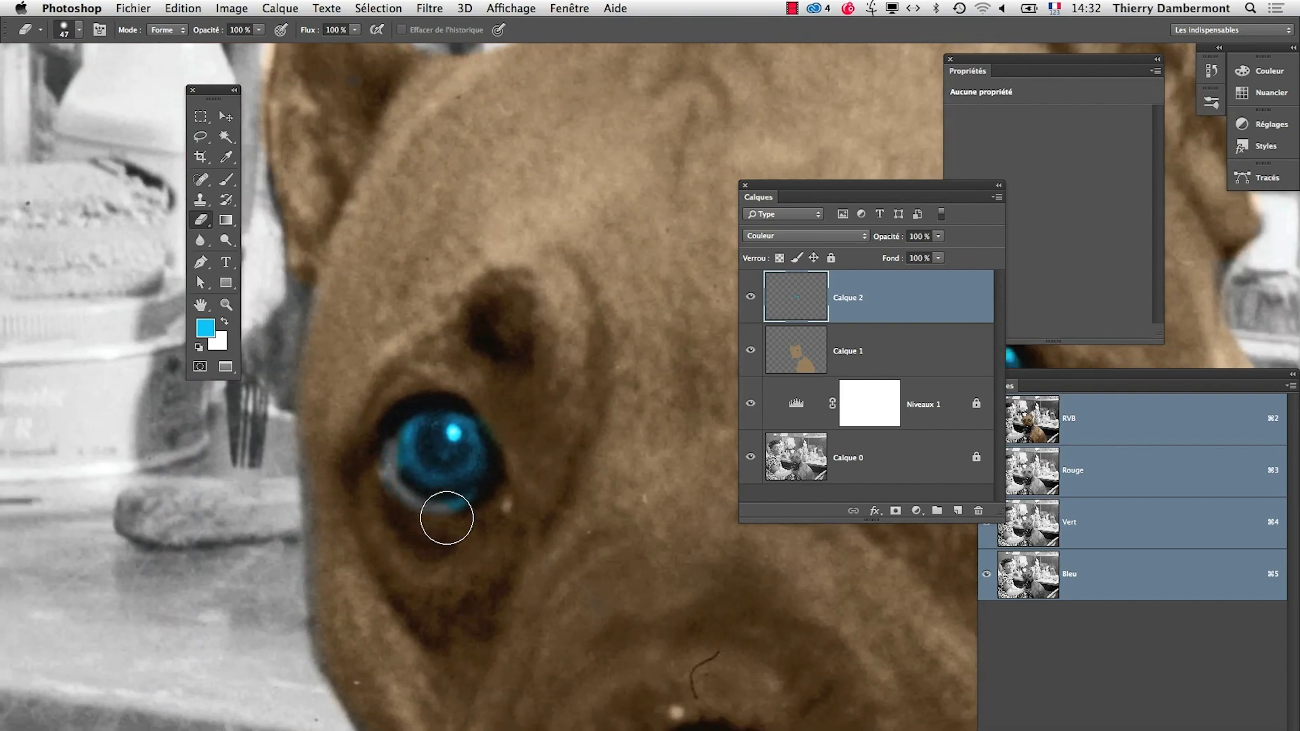
# Step: Recolour the eye tint on Calque 2 with Teinte/Saturation: enable Redéfinir, try green at hue 115, and settle on blue at hue 209
pyautogui.keyDown('alt'); pyautogui.click(660, 490); pyautogui.keyUp('alt')
pyautogui.keyDown('alt'); pyautogui.click(660, 490); pyautogui.keyUp('alt')
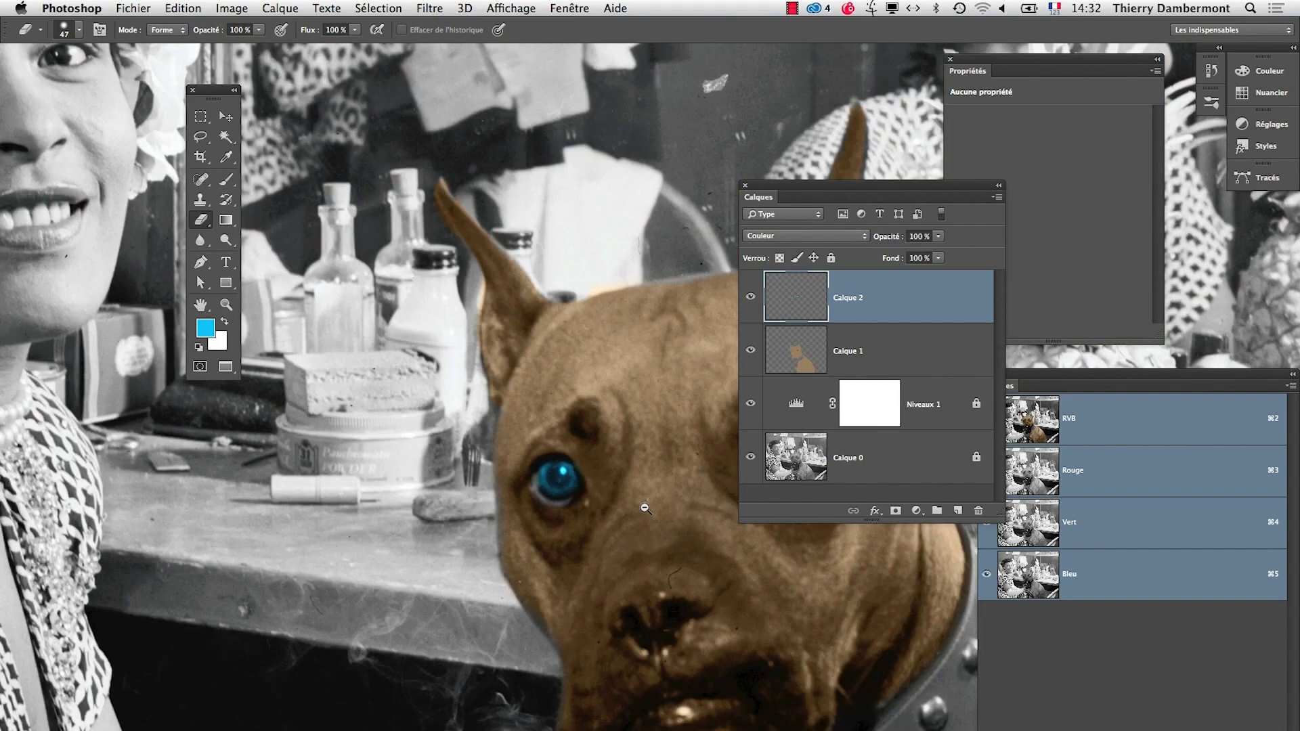
pyautogui.moveTo(642, 521); pyautogui.dragTo(373, 528)
pyautogui.press('super+u')
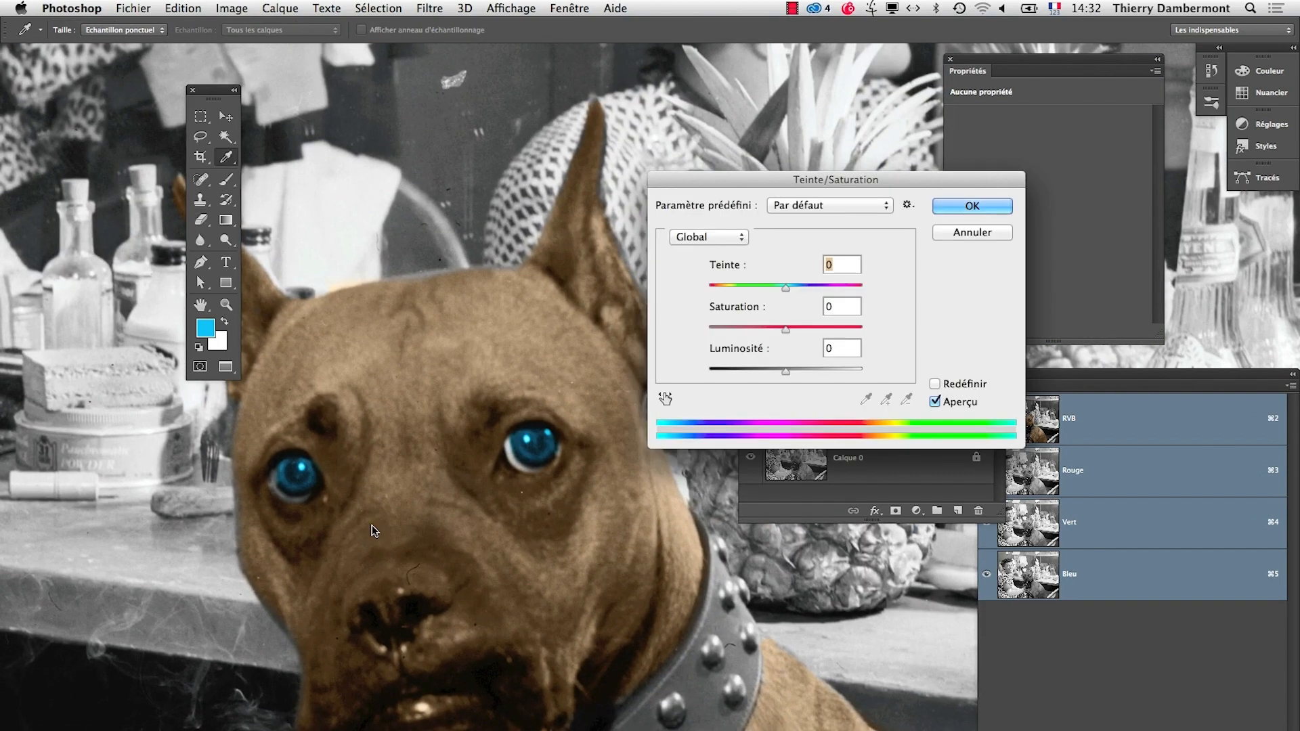
pyautogui.moveTo(785, 287)
pyautogui.mouseDown()
pyautogui.moveTo(726, 287)
pyautogui.moveTo(832, 288)
pyautogui.moveTo(781, 288)
pyautogui.mouseUp()
pyautogui.press('Tab')
pyautogui.click(935, 384)
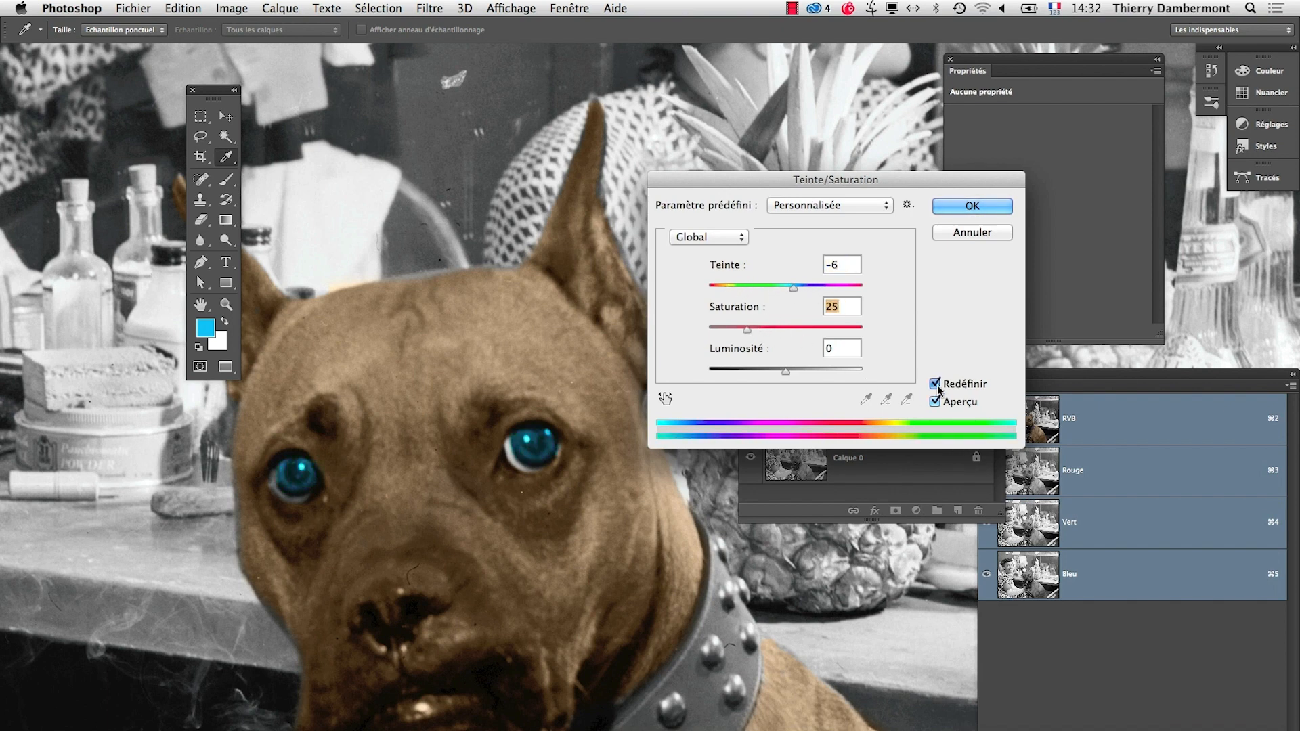
pyautogui.click(758, 287)
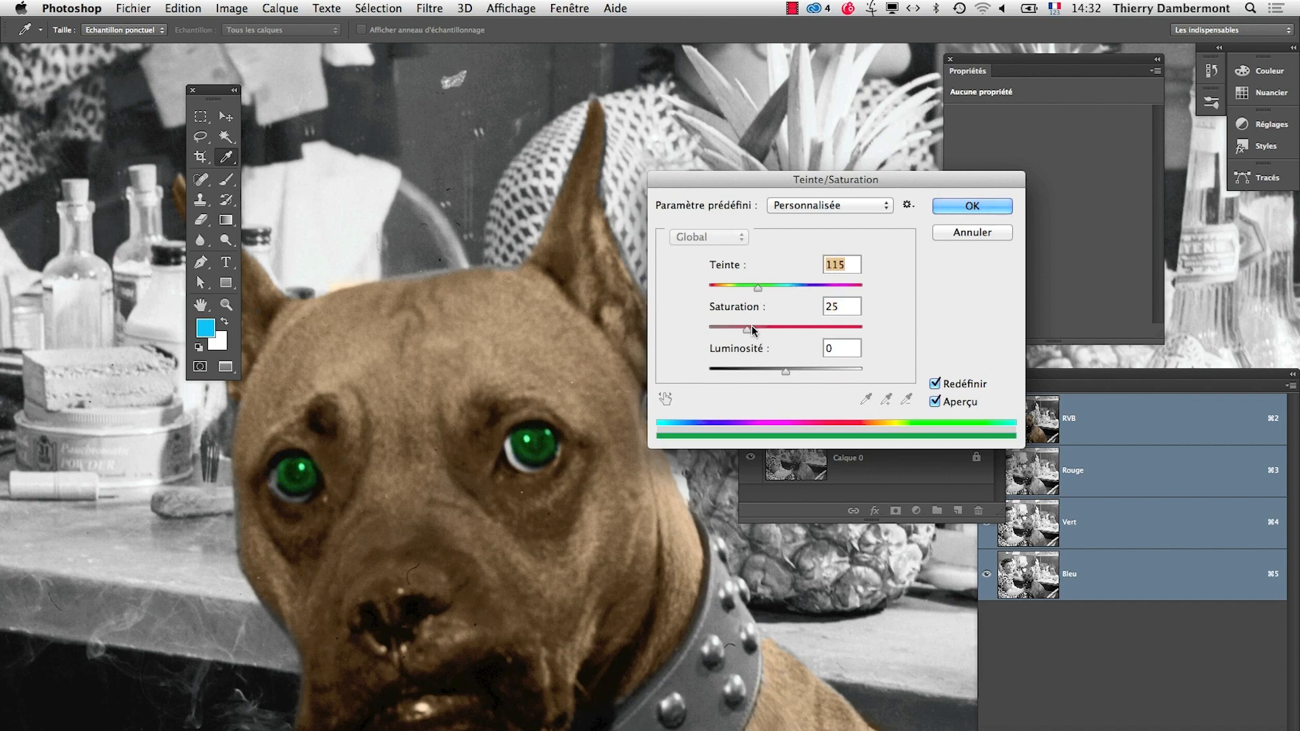
pyautogui.click(798, 287)
# Step: Desaturate the eye tint to a muted grey-blue, darken it to luminosity -51, and apply the Teinte/Saturation adjustment
pyautogui.moveTo(749, 330); pyautogui.dragTo(736, 328)
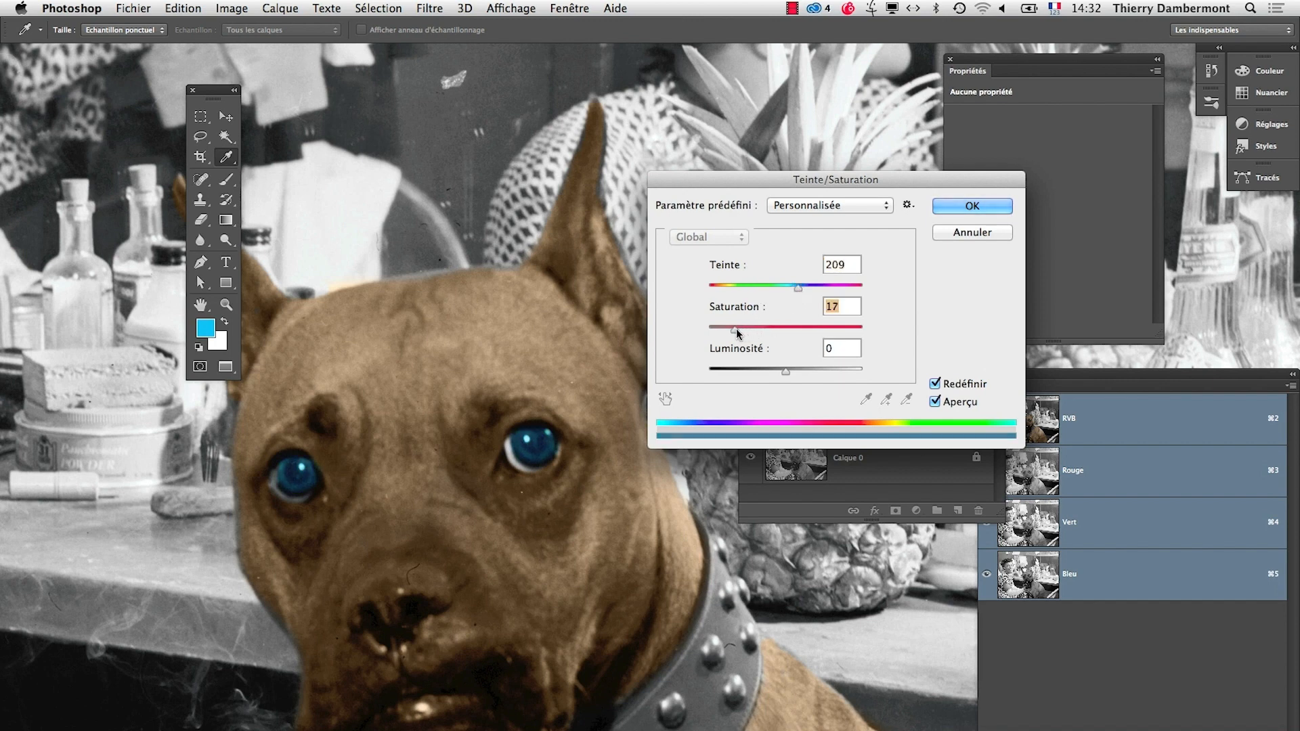
pyautogui.moveTo(785, 371); pyautogui.dragTo(765, 371)
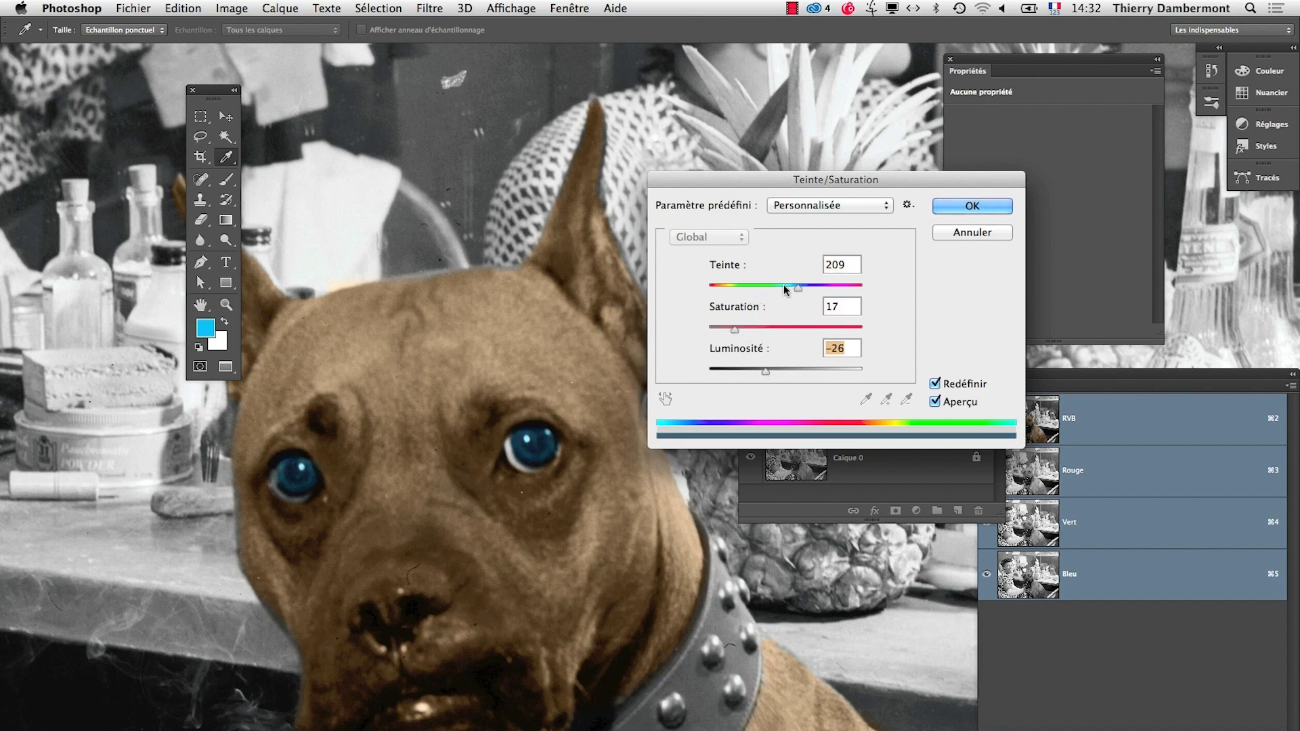
pyautogui.moveTo(731, 329); pyautogui.dragTo(720, 327)
pyautogui.moveTo(761, 369); pyautogui.dragTo(745, 368)
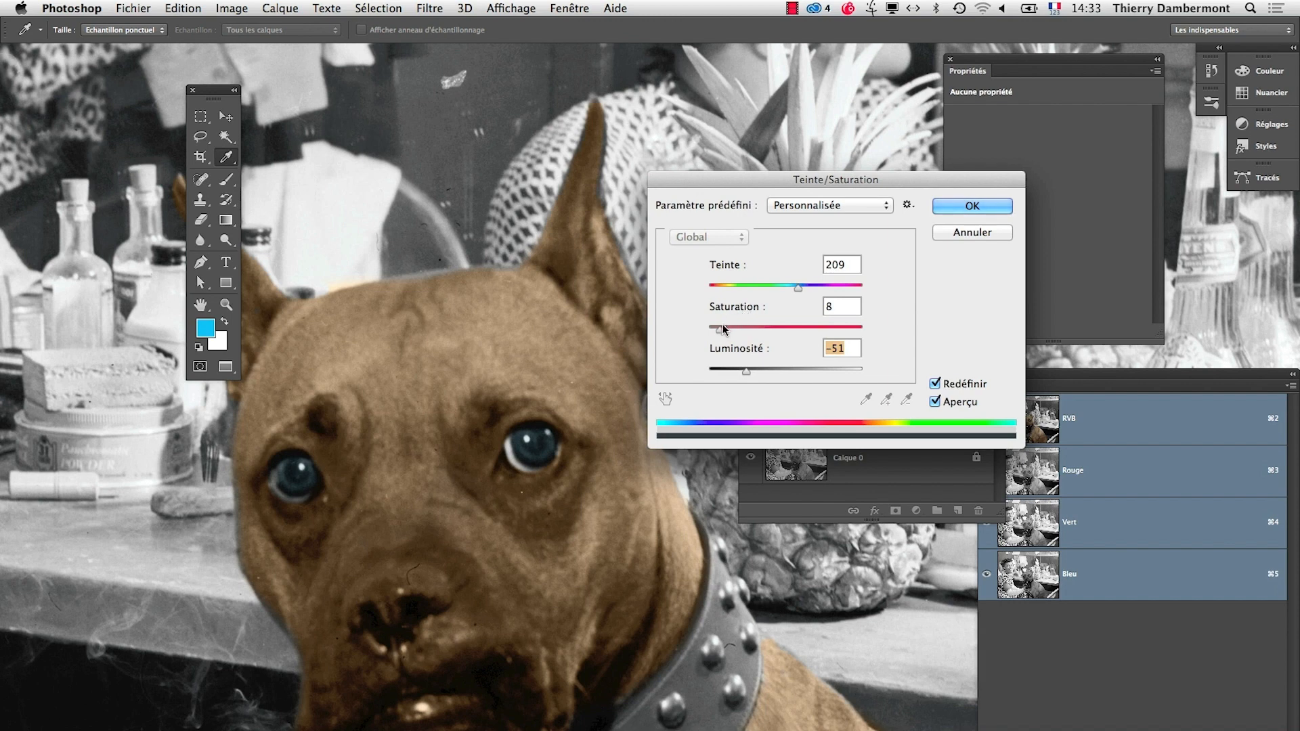
pyautogui.moveTo(723, 330); pyautogui.dragTo(718, 332)
pyautogui.click(958, 212)
pyautogui.press('e')
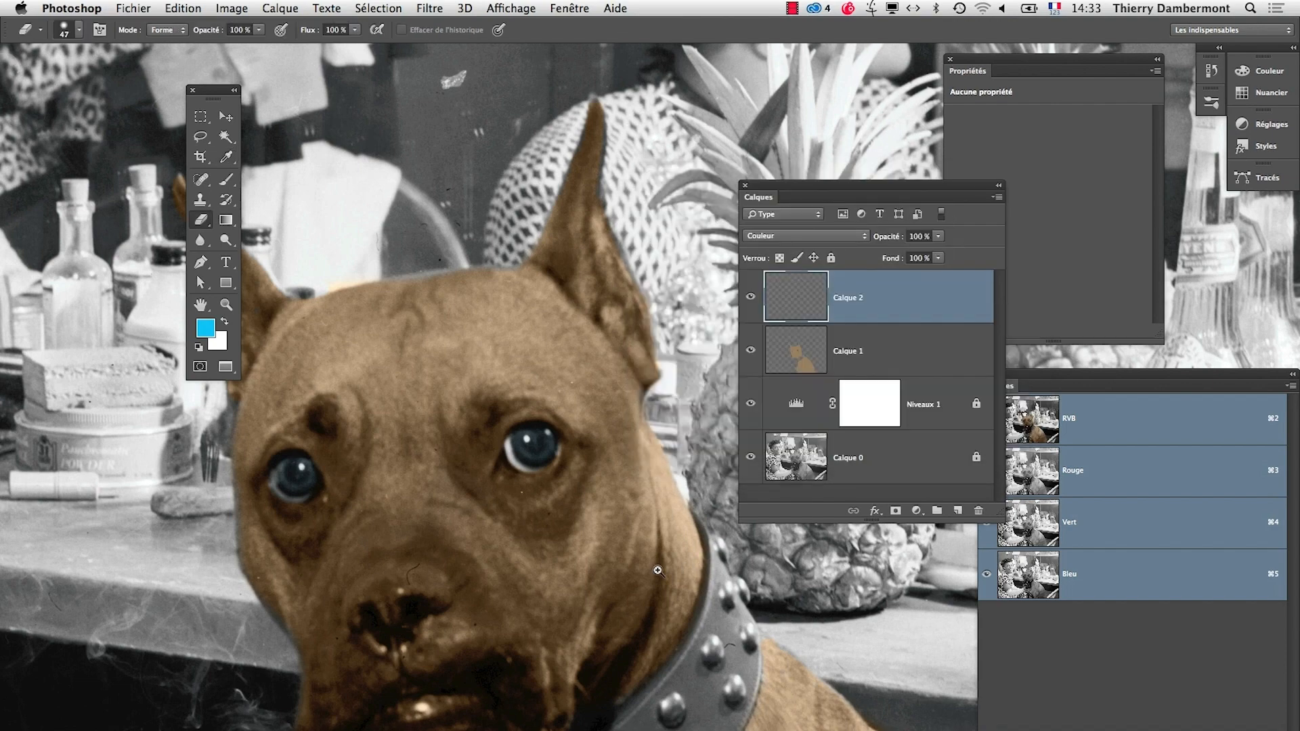
pyautogui.moveTo(428, 531)
pyautogui.mouseDown()
pyautogui.moveTo(424, 517)
pyautogui.moveTo(434, 552)
pyautogui.mouseUp()
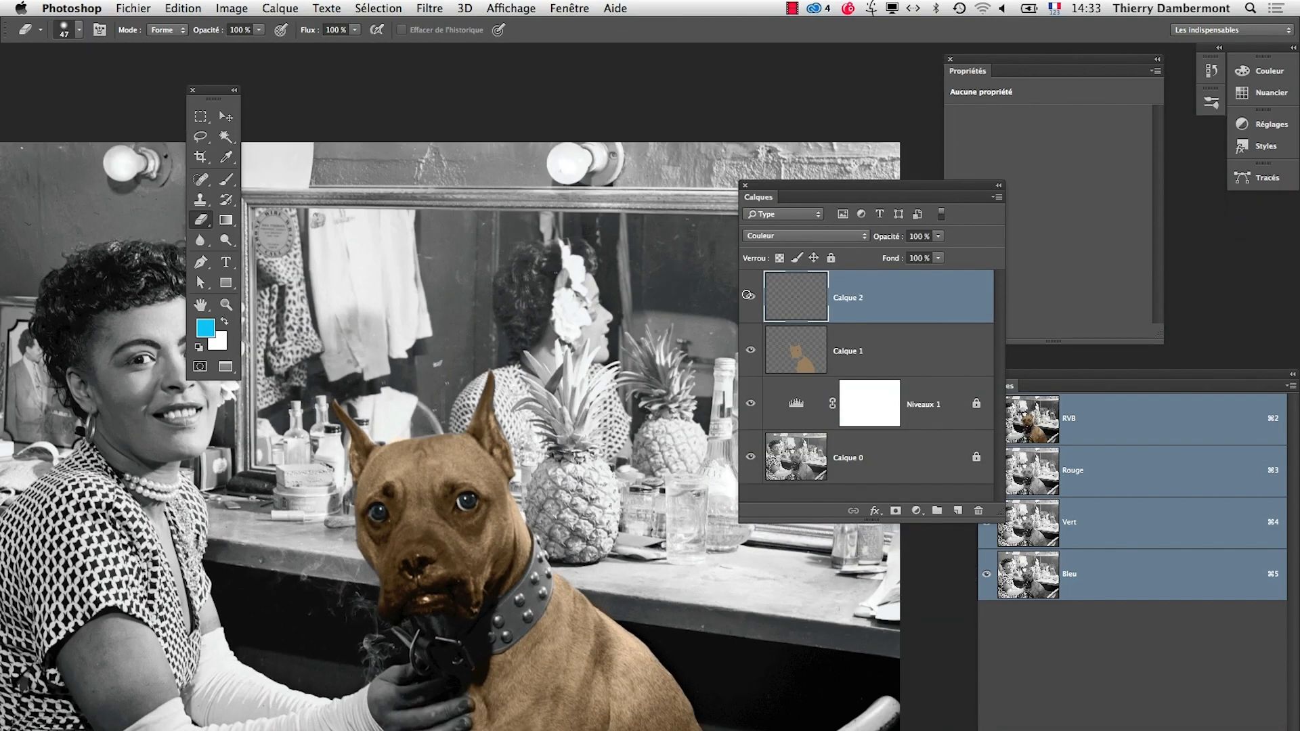
# Step: Compare the dog's eyes up close with the Calque 2 tint hidden and shown, and check the whole photo
pyautogui.click(426, 526)
pyautogui.click(426, 526)
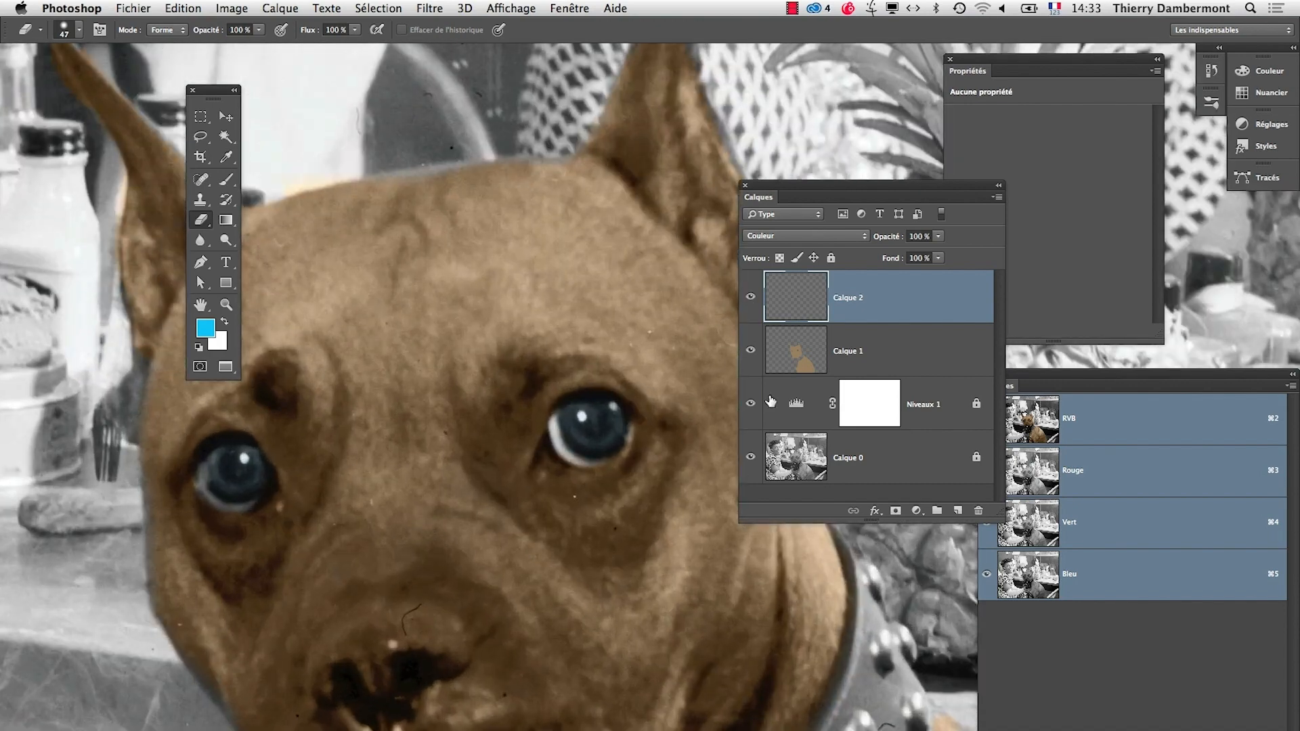
pyautogui.click(752, 298)
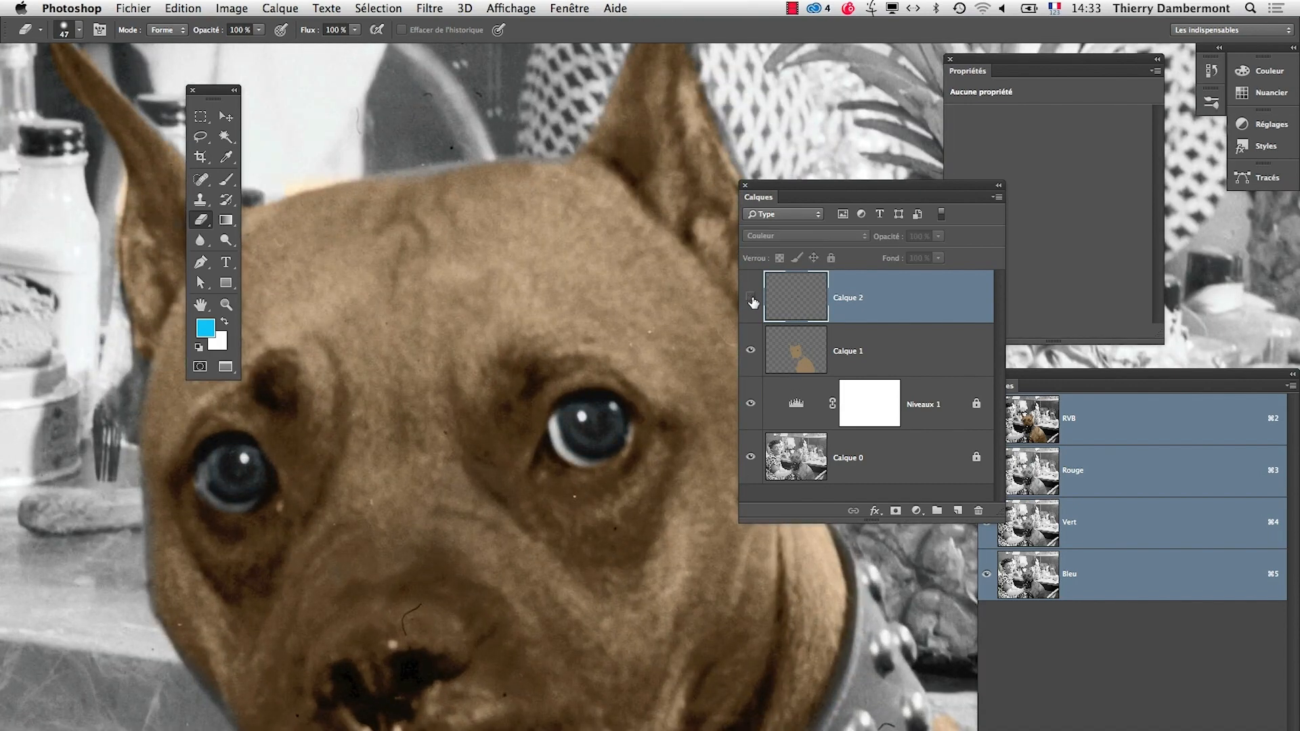
pyautogui.click(751, 298)
pyautogui.keyDown('alt'); pyautogui.click(553, 443); pyautogui.keyUp('alt')
pyautogui.keyDown('alt'); pyautogui.click(557, 450); pyautogui.keyUp('alt')
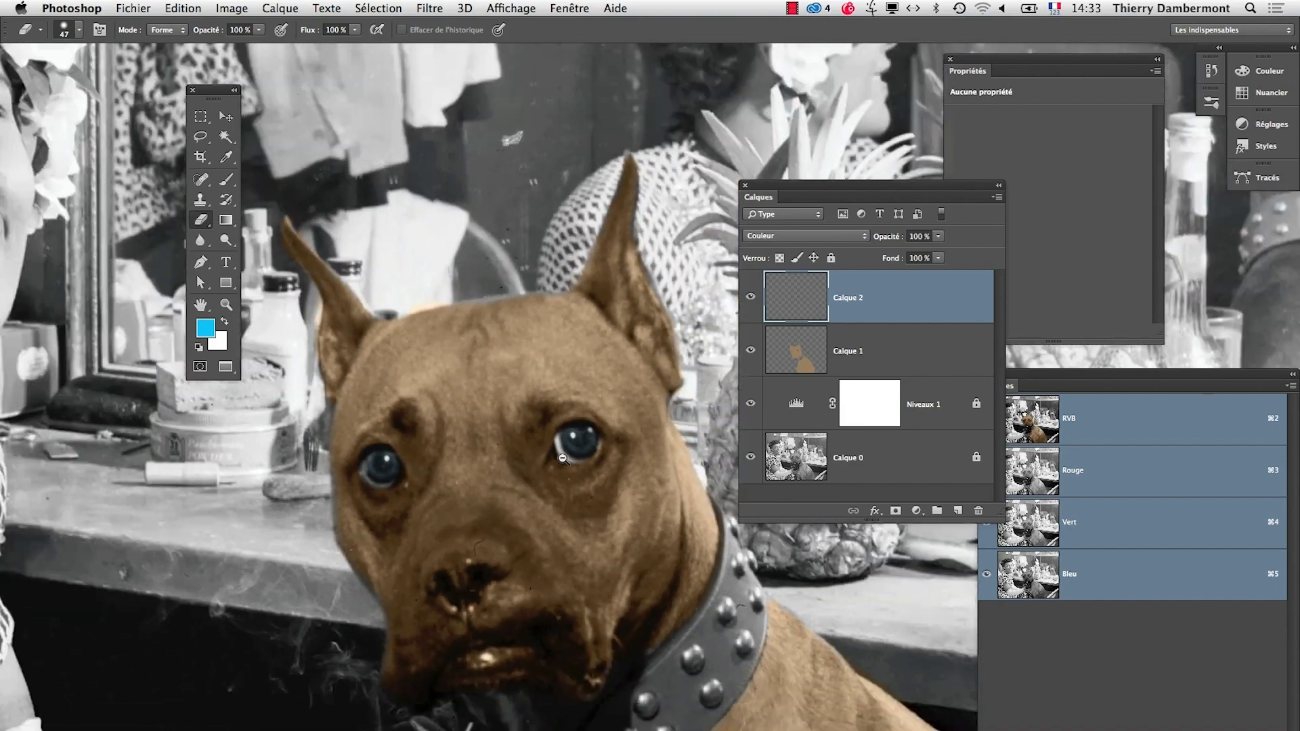
pyautogui.keyDown('alt'); pyautogui.click(565, 461); pyautogui.keyUp('alt')
pyautogui.keyDown('alt'); pyautogui.click(557, 500); pyautogui.keyUp('alt')
pyautogui.keyDown('alt'); pyautogui.click(568, 612); pyautogui.keyUp('alt')
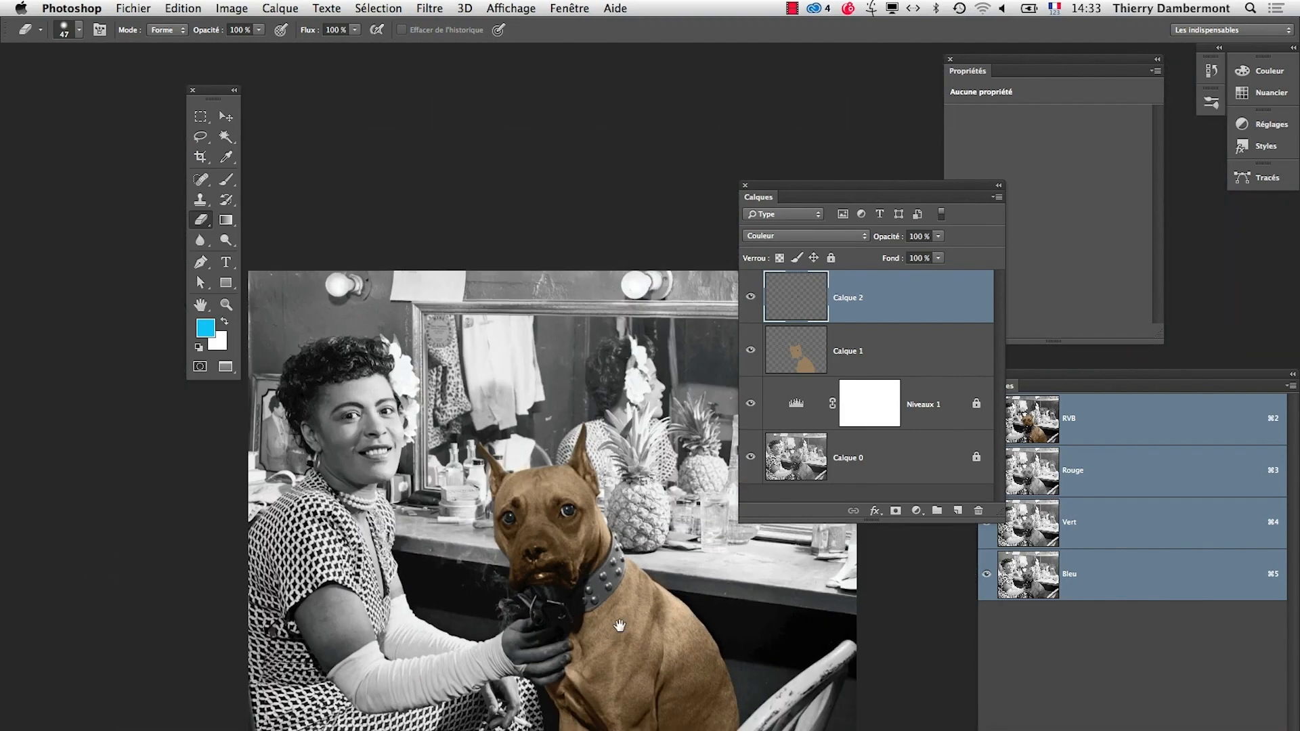
# Step: Move the Calques panel and the toolbox clear of the photo so the whole picture stays in view
pyautogui.scroll(-5, 639, 410)
pyautogui.moveTo(760, 200); pyautogui.dragTo(909, 148)
pyautogui.moveTo(673, 250); pyautogui.dragTo(680, 273)
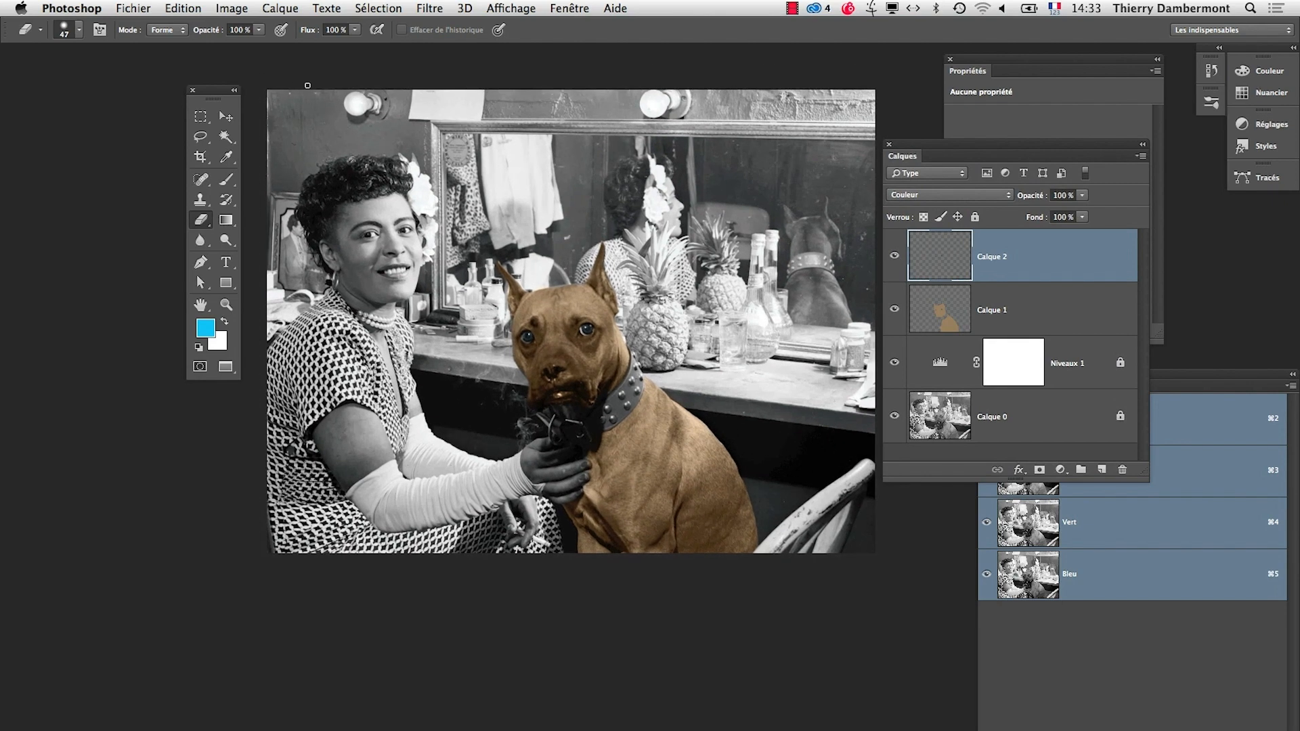
pyautogui.moveTo(212, 95); pyautogui.dragTo(114, 93)
pyautogui.moveTo(577, 273); pyautogui.dragTo(509, 272)
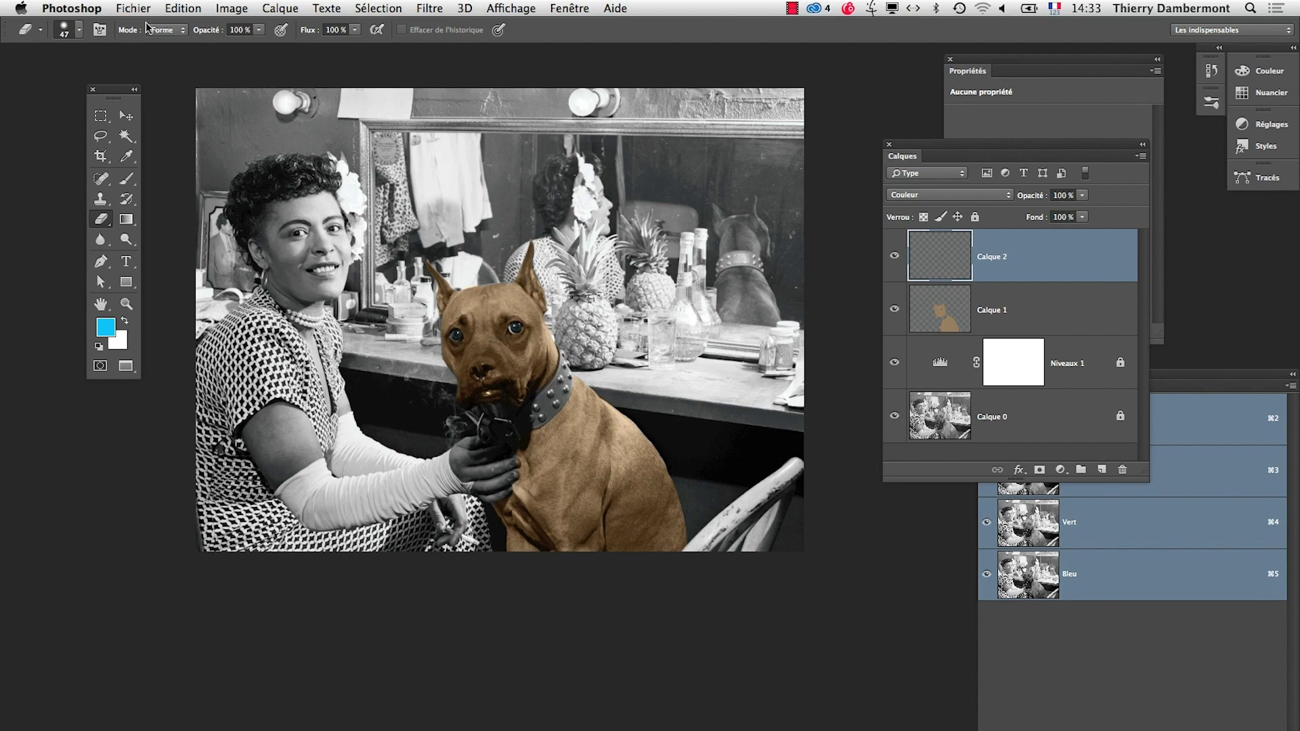
pyautogui.click(133, 8)
pyautogui.click(172, 183)
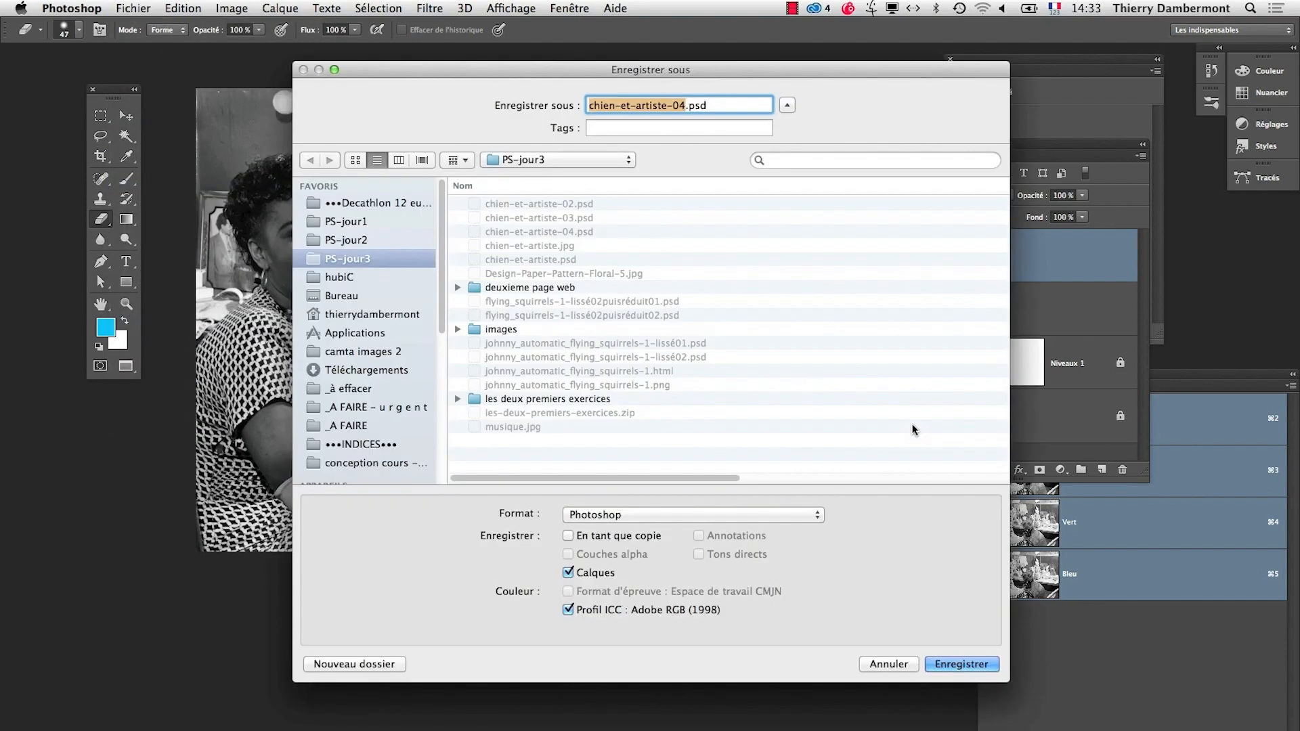
pyautogui.click(880, 664)
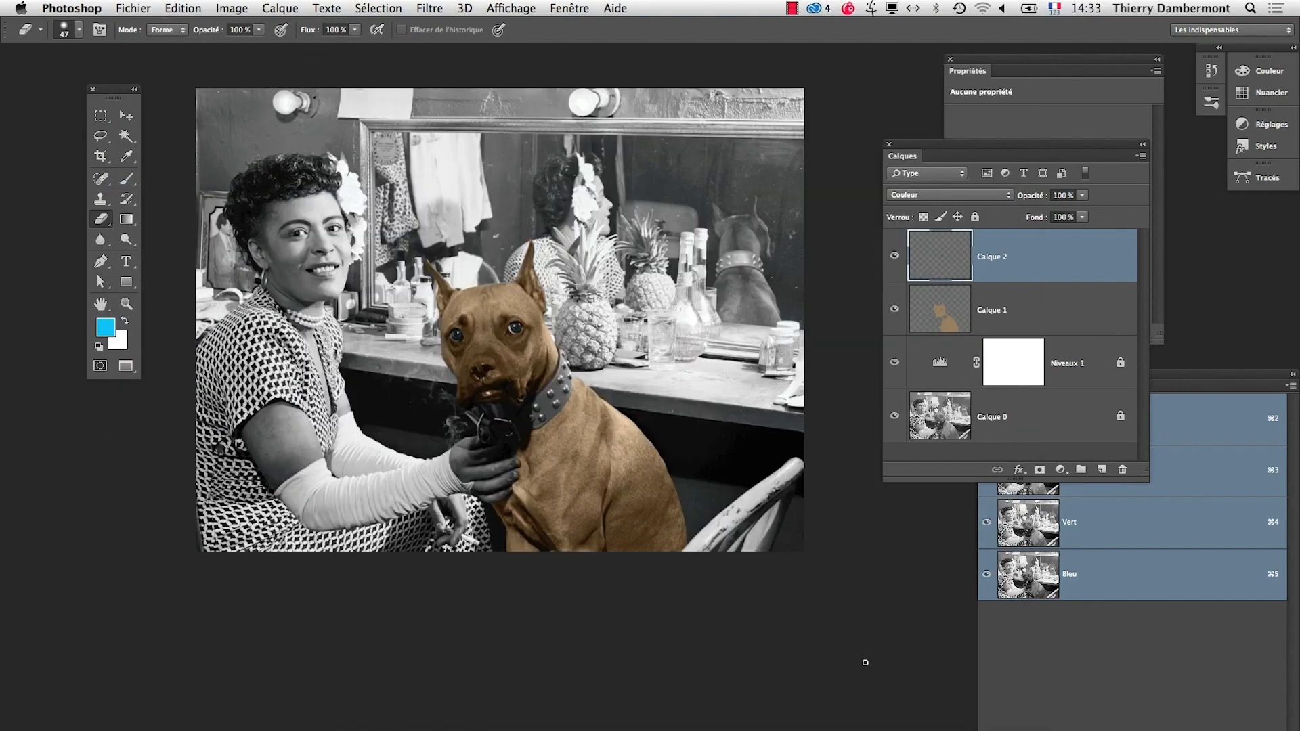
# Step: Save the document as a new Photoshop file named chien-et-artiste-05.psd in the PS-jour3 folder
pyautogui.click(132, 8)
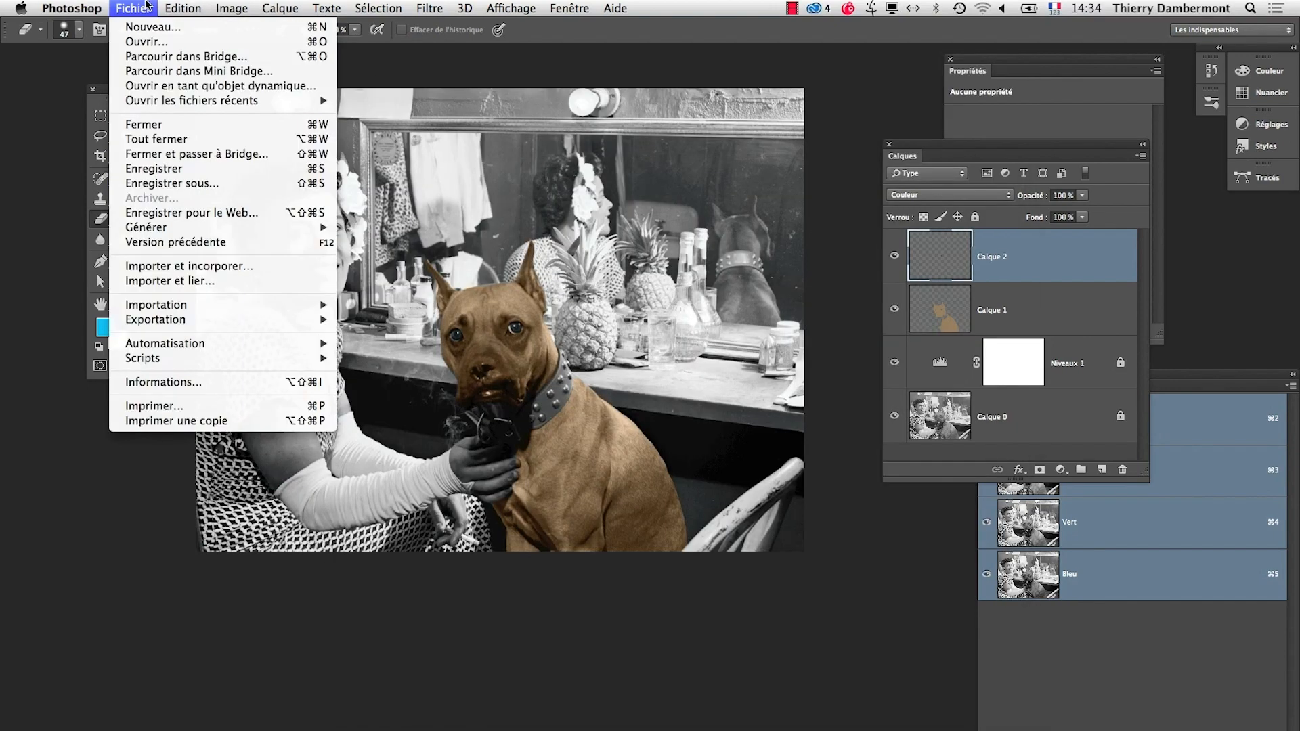
pyautogui.click(182, 178)
pyautogui.click(687, 105)
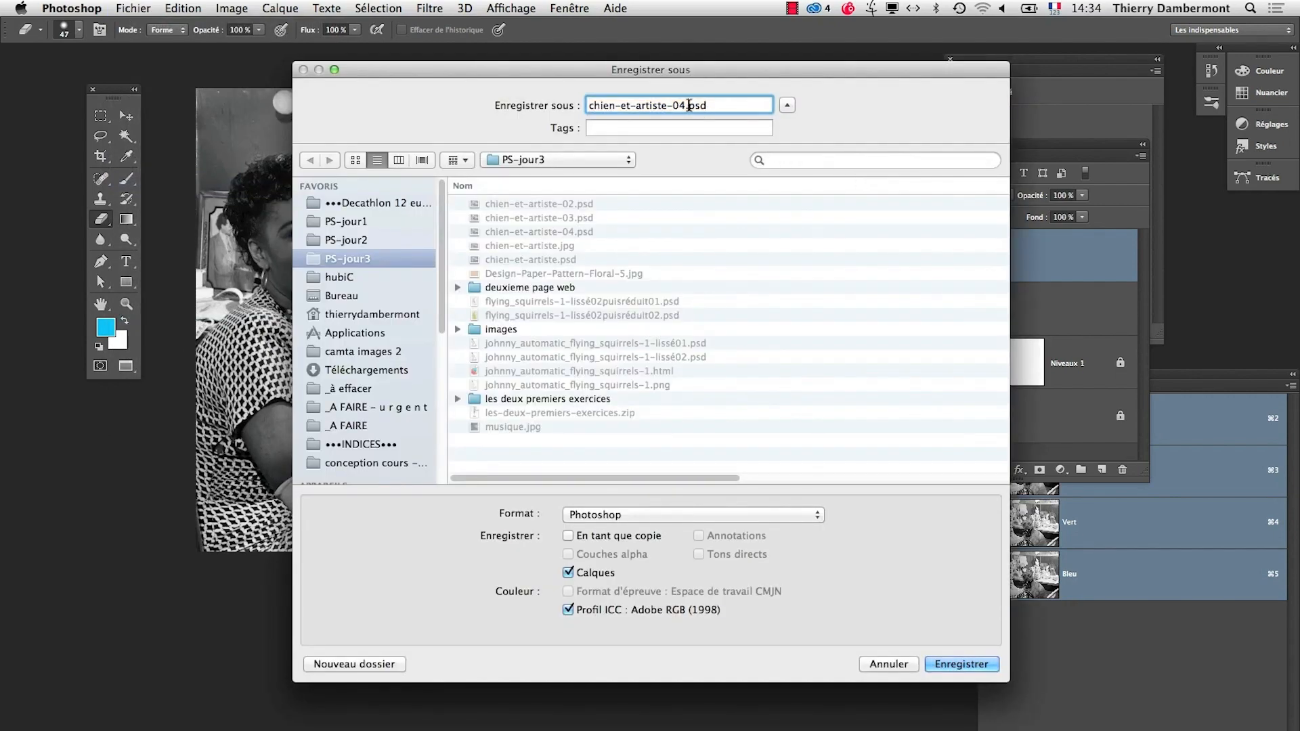
pyautogui.press('BackSpace')
pyautogui.write('5')
pyautogui.press('Return')
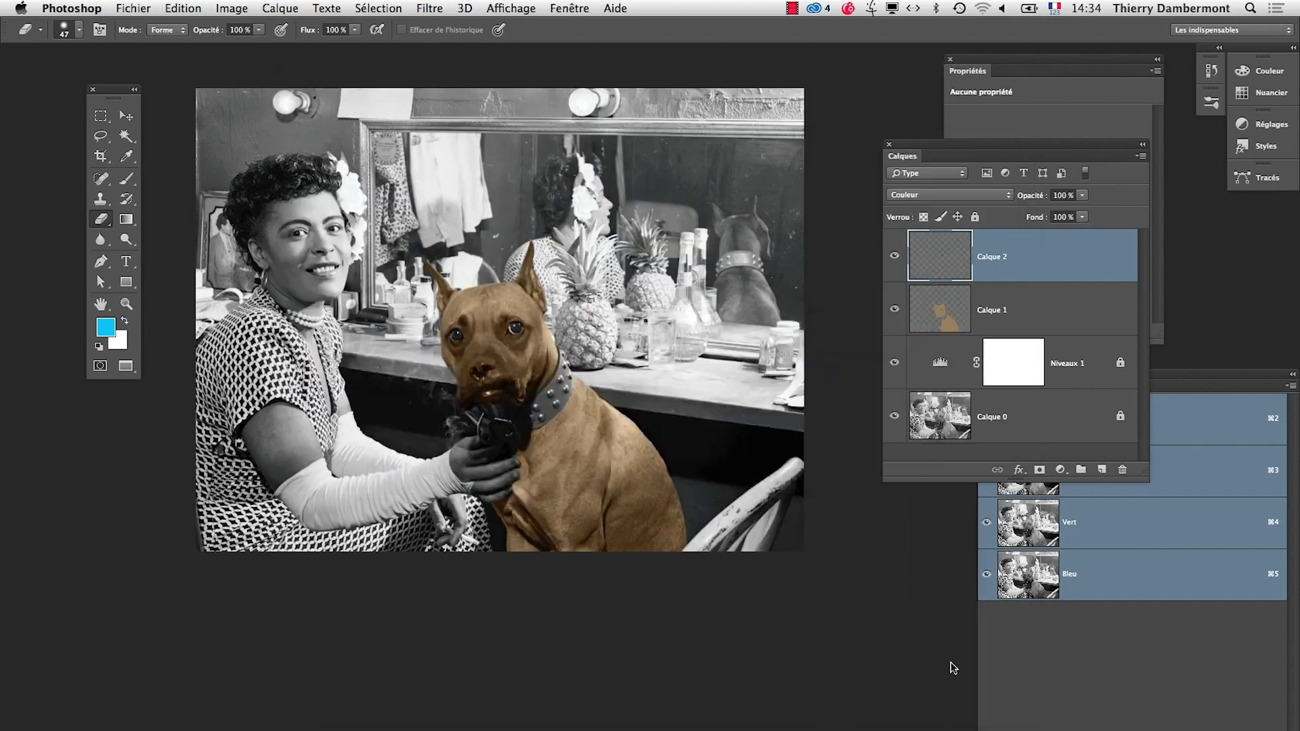
pyautogui.press('Return')
# Step: Add a new layer above Calque 2 and enlarge the Calques panel to show the full layer stack
pyautogui.scroll(5, 548, 415)
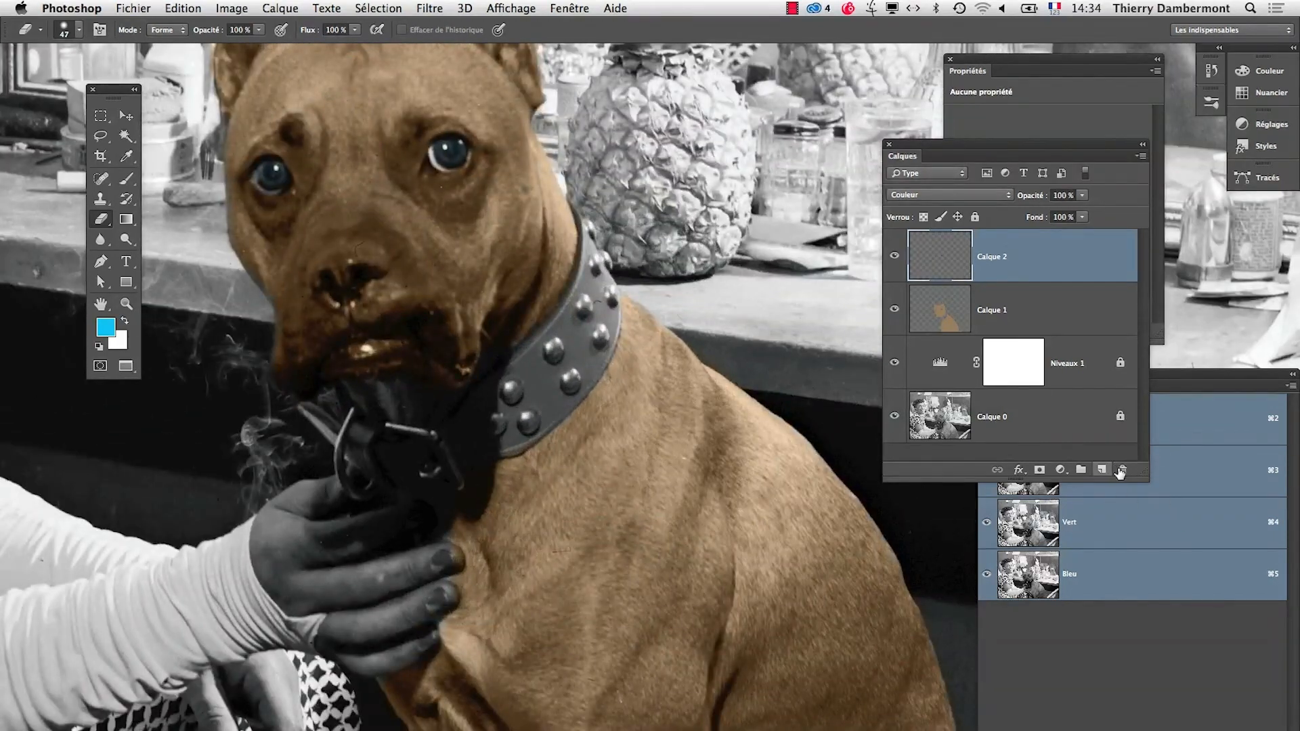
pyautogui.click(1103, 469)
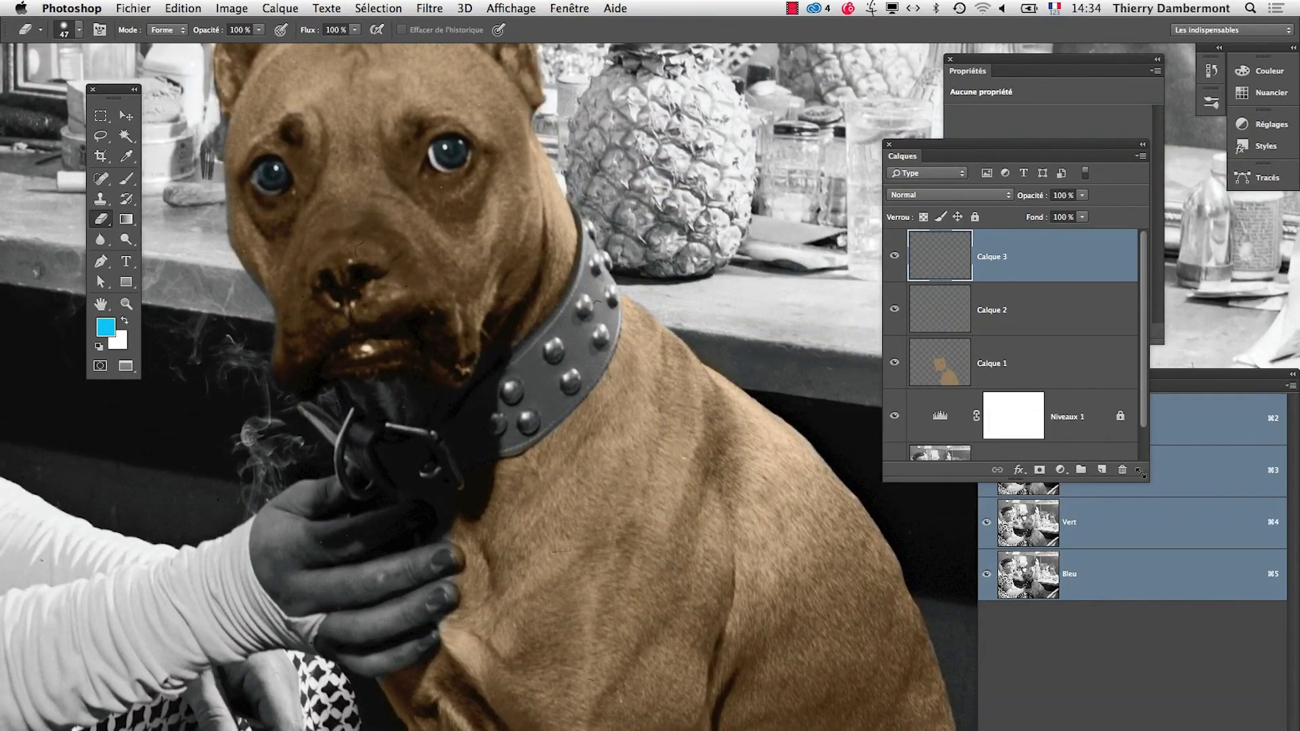
pyautogui.moveTo(1144, 474); pyautogui.dragTo(1163, 639)
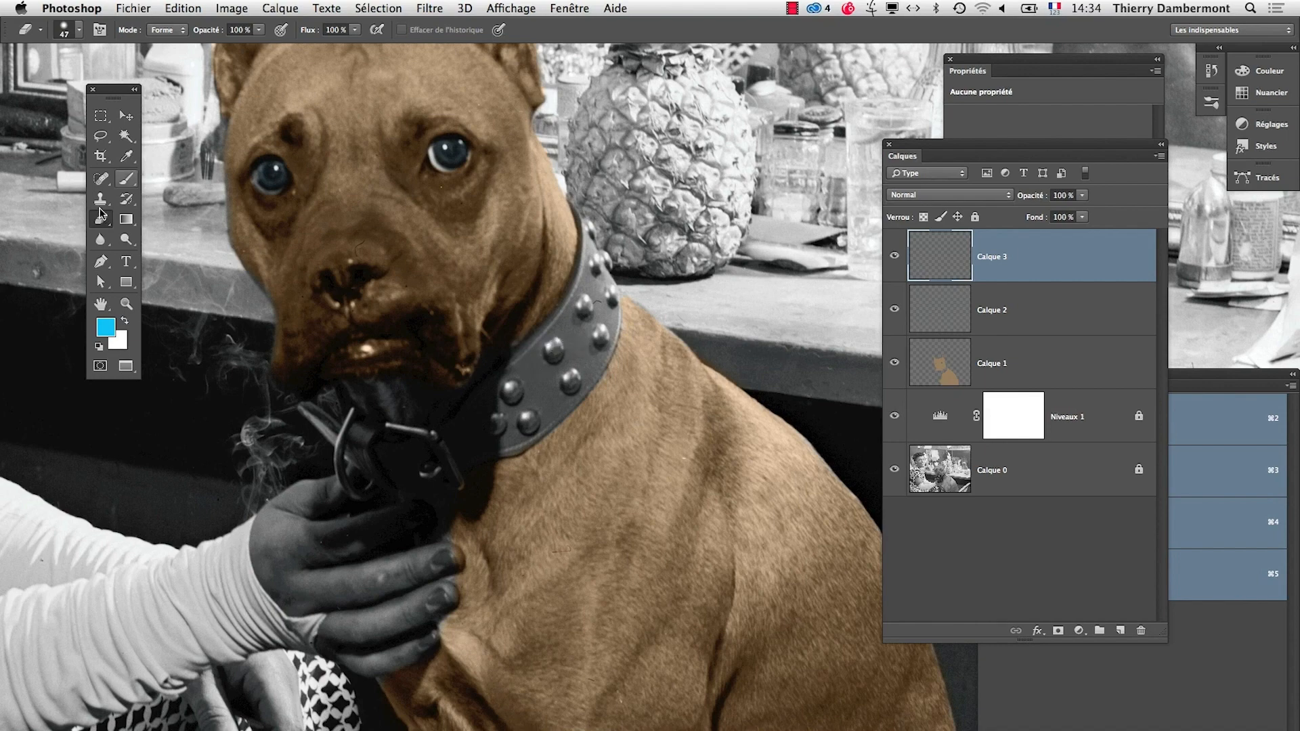
# Step: Paint the dog's studded collar and its buckle strap bright blue on Calque 3, using 84 px and 54 px brushes
pyautogui.click(126, 178)
pyautogui.moveTo(584, 296)
pyautogui.mouseDown()
pyautogui.moveTo(540, 363)
pyautogui.moveTo(517, 368)
pyautogui.moveTo(513, 398)
pyautogui.moveTo(524, 369)
pyautogui.moveTo(474, 404)
pyautogui.moveTo(454, 443)
pyautogui.moveTo(461, 453)
pyautogui.moveTo(518, 430)
pyautogui.moveTo(566, 392)
pyautogui.moveTo(601, 346)
pyautogui.moveTo(605, 294)
pyautogui.moveTo(507, 415)
pyautogui.mouseUp()
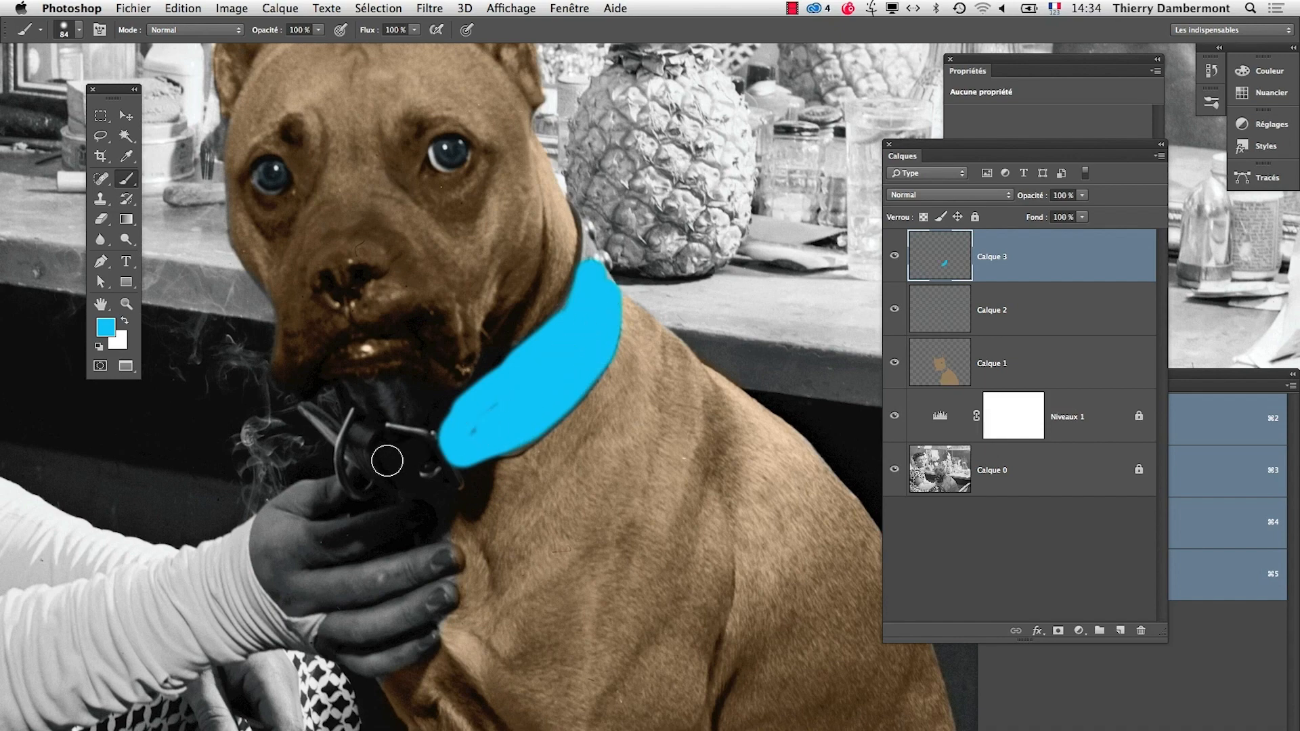
pyautogui.keyDown('super'); pyautogui.click(368, 458); pyautogui.keyUp('super')
pyautogui.moveTo(529, 527); pyautogui.dragTo(512, 531)
pyautogui.moveTo(369, 403)
pyautogui.mouseDown()
pyautogui.moveTo(390, 484)
pyautogui.moveTo(545, 503)
pyautogui.moveTo(508, 420)
pyautogui.moveTo(362, 400)
pyautogui.moveTo(366, 427)
pyautogui.moveTo(498, 423)
pyautogui.moveTo(407, 439)
pyautogui.moveTo(463, 458)
pyautogui.moveTo(426, 467)
pyautogui.mouseUp()
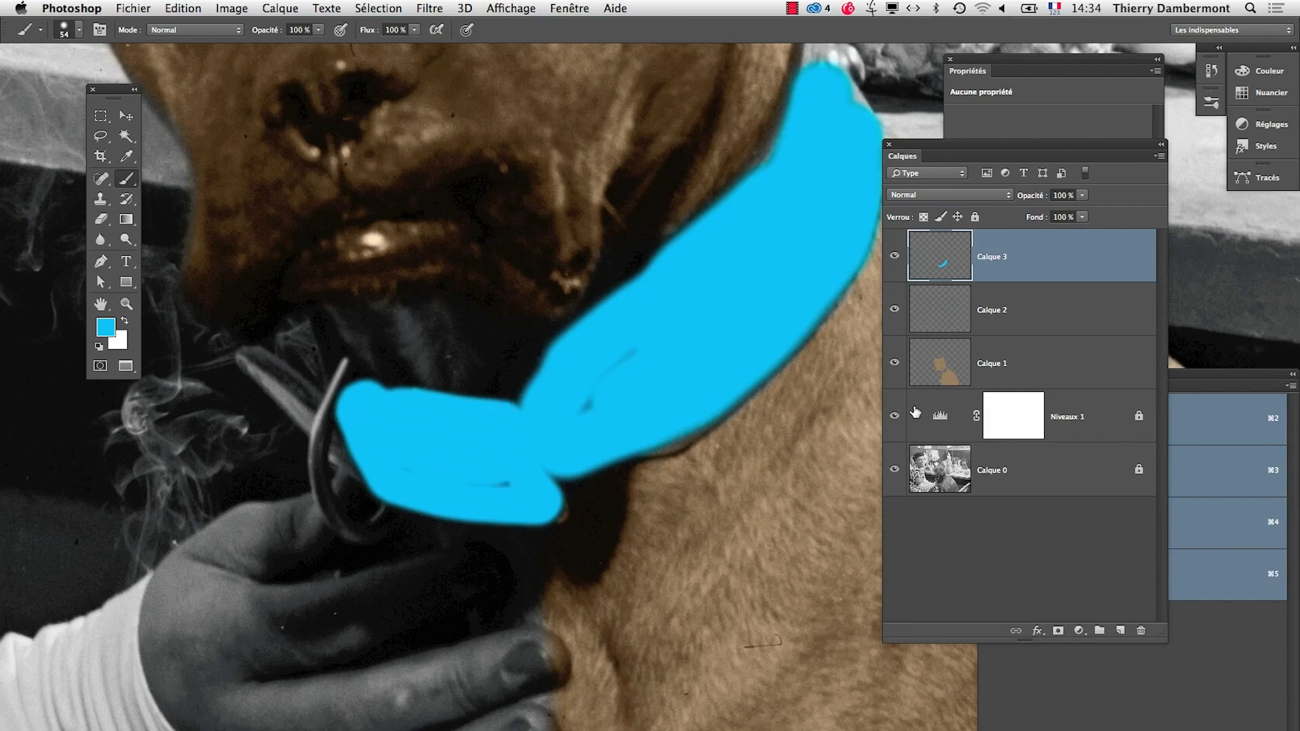
# Step: Sample the brown from Calque 1 shown alone, and paint the uncoloured area under the dog's mouth on Calque 1
pyautogui.keyDown('alt'); pyautogui.click(894, 366); pyautogui.keyUp('alt')
pyautogui.click(126, 156)
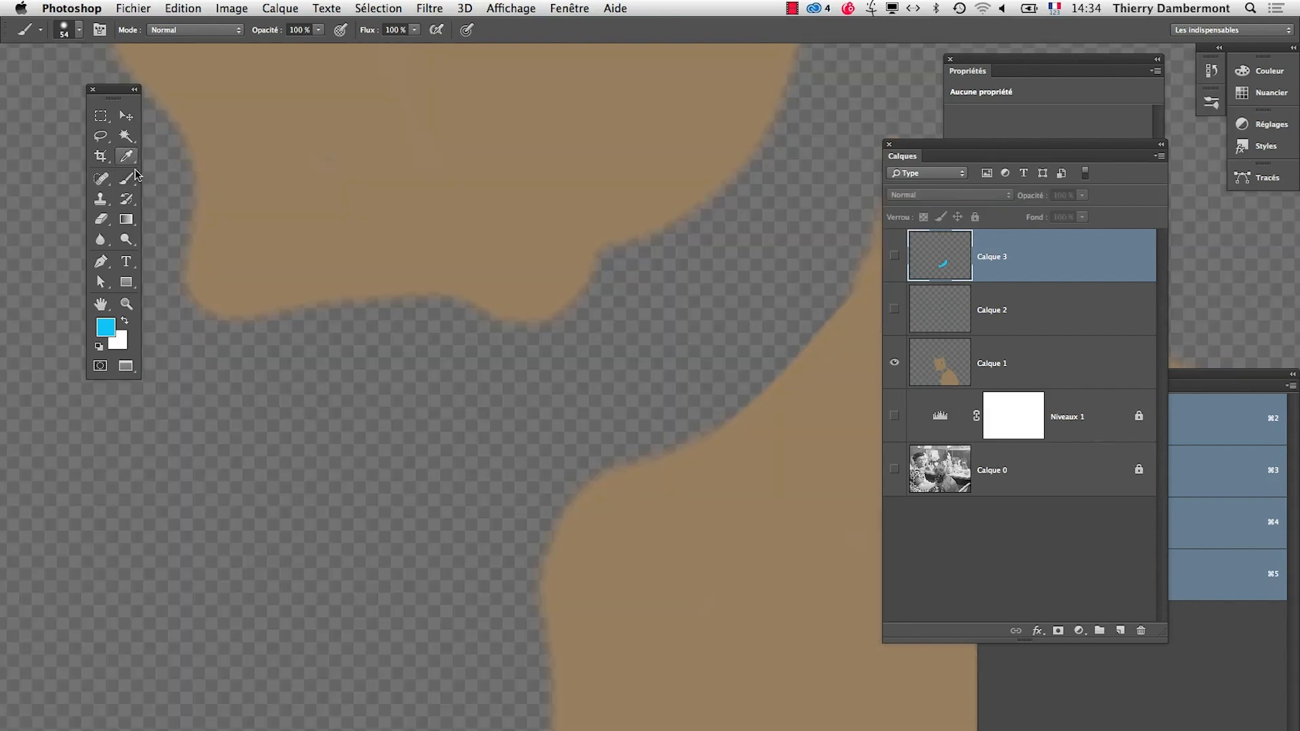
pyautogui.click(338, 181)
pyautogui.keyDown('alt'); pyautogui.click(904, 371); pyautogui.keyUp('alt')
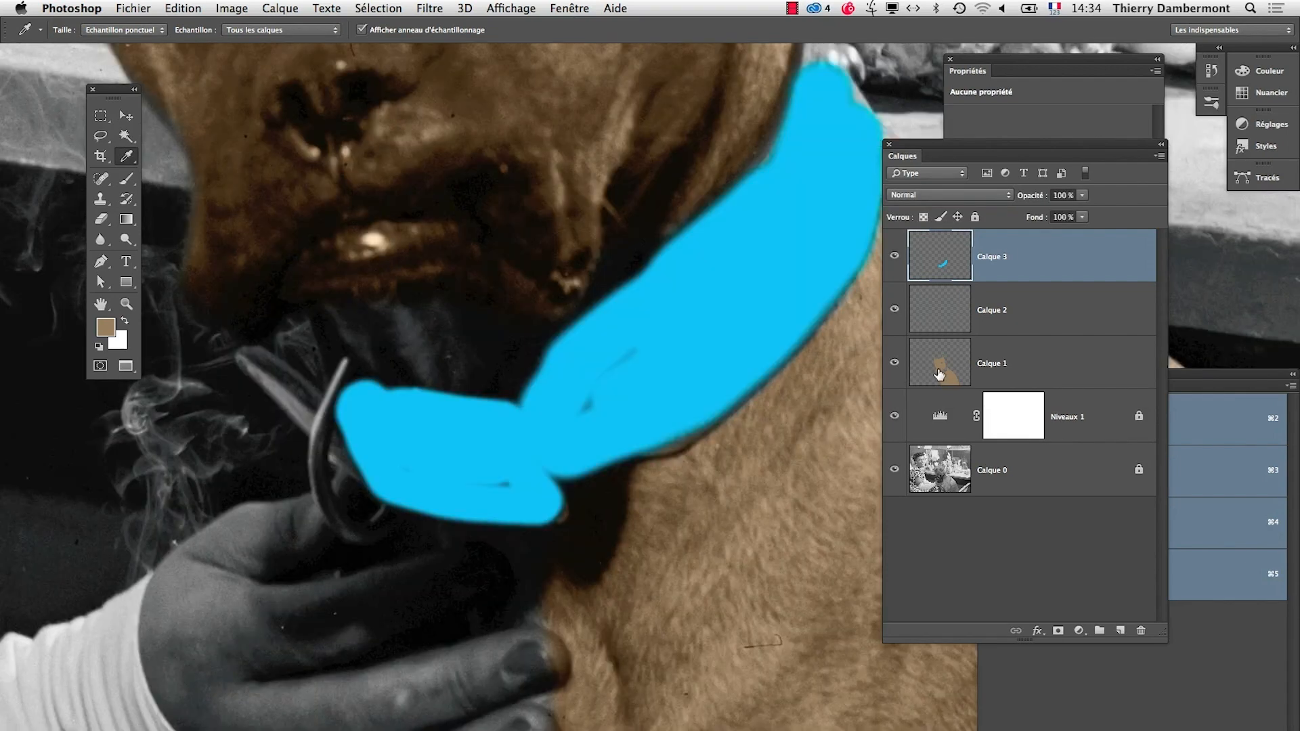
pyautogui.click(948, 365)
pyautogui.click(127, 178)
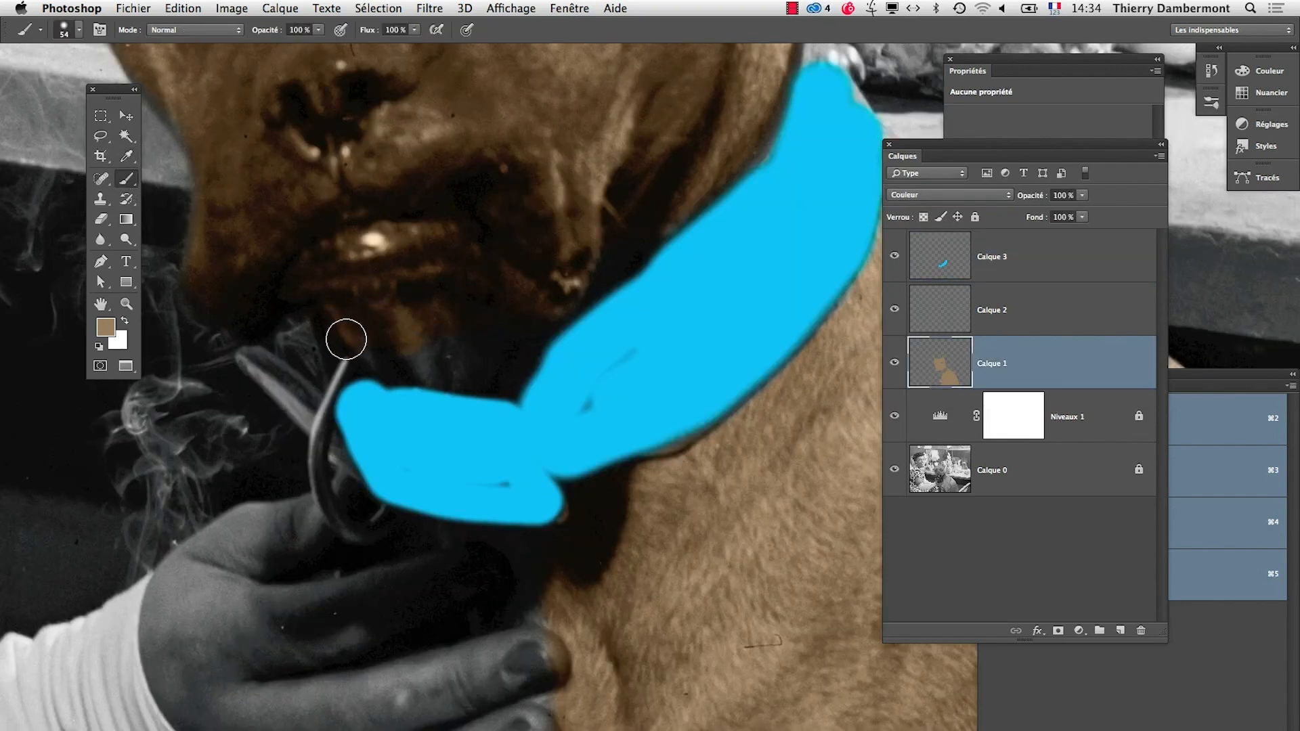
pyautogui.moveTo(346, 338)
pyautogui.mouseDown()
pyautogui.moveTo(476, 375)
pyautogui.moveTo(522, 330)
pyautogui.moveTo(442, 344)
pyautogui.mouseUp()
# Step: Reselect Calque 3 and sample its bright blue as the foreground colour while showing that layer alone
pyautogui.click(955, 261)
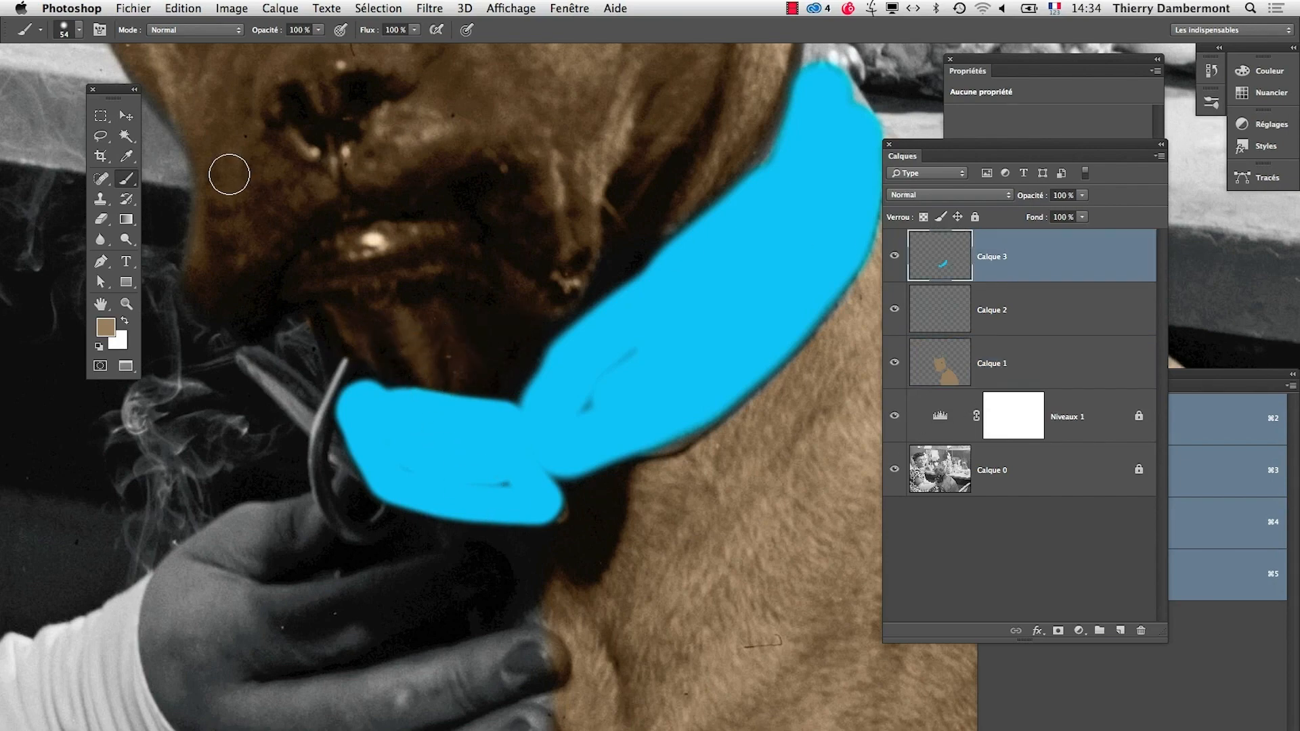
pyautogui.keyDown('alt'); pyautogui.click(894, 256); pyautogui.keyUp('alt')
pyautogui.click(122, 161)
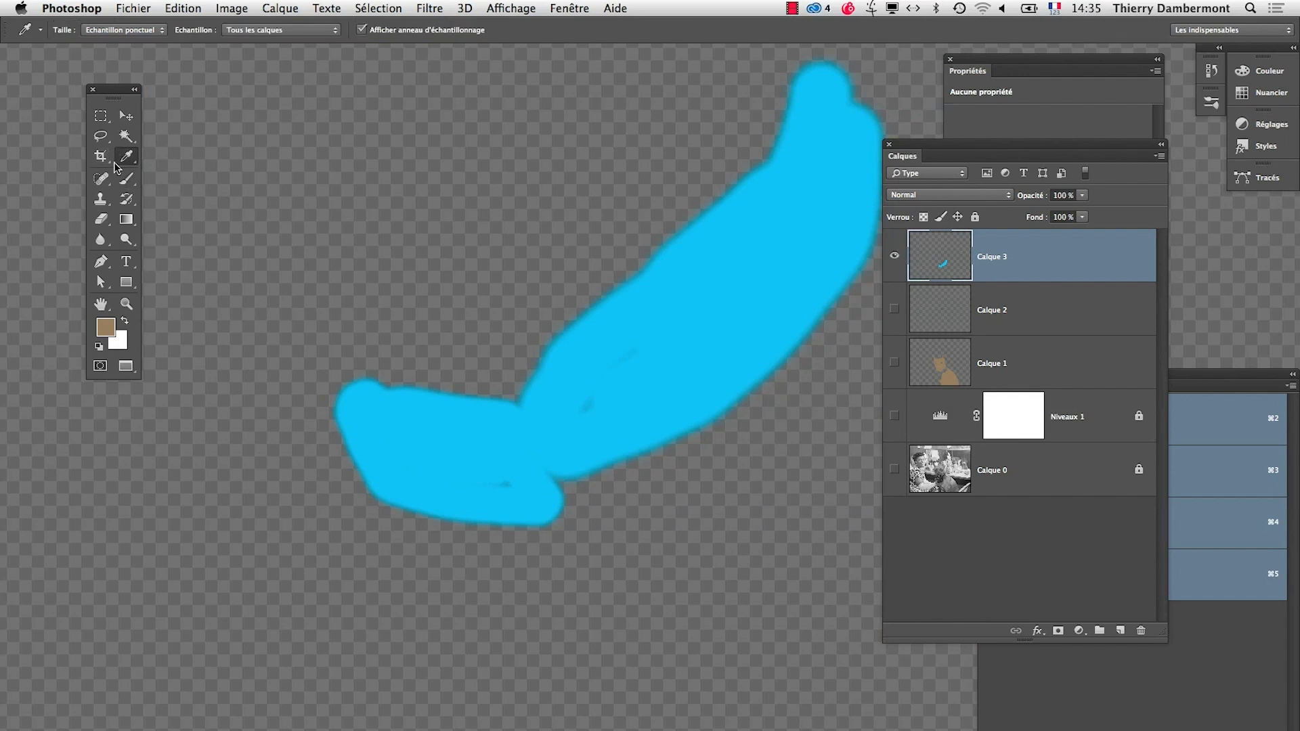
pyautogui.keyDown('alt'); pyautogui.click(120, 157); pyautogui.keyUp('alt')
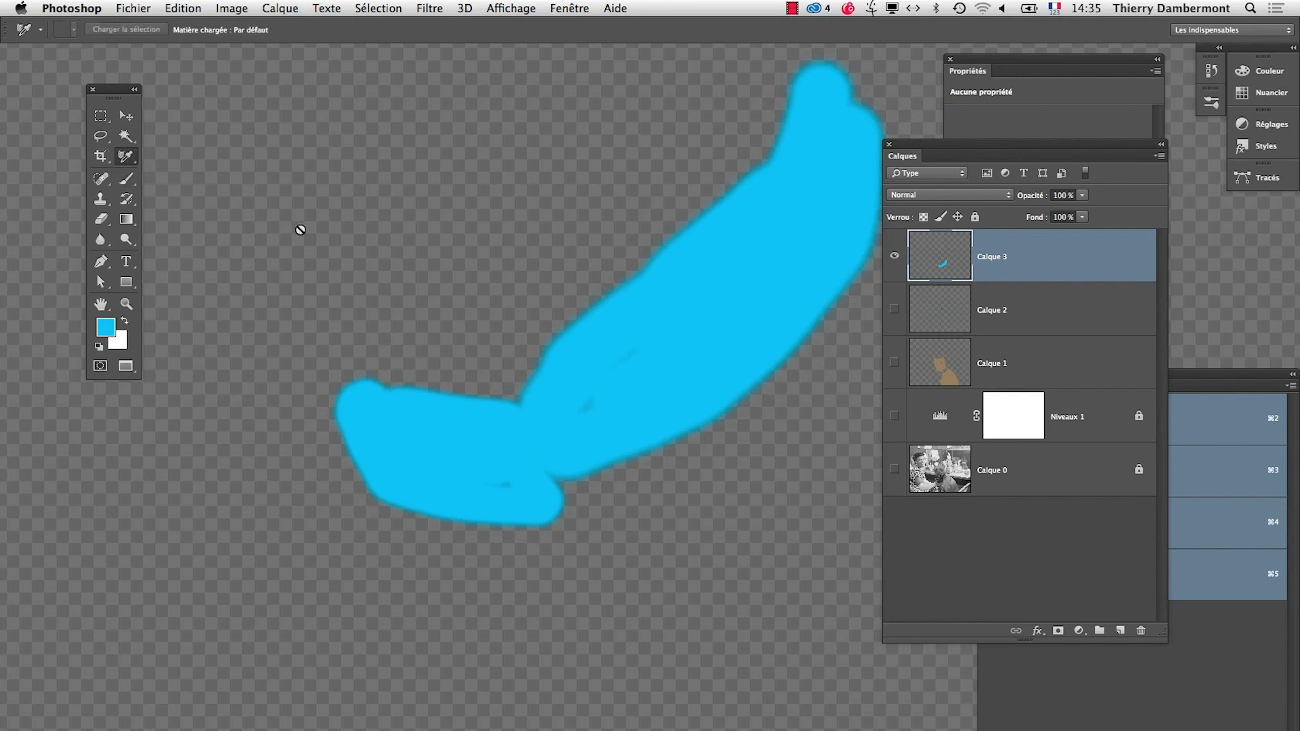
pyautogui.keyDown('alt'); pyautogui.click(894, 256); pyautogui.keyUp('alt')
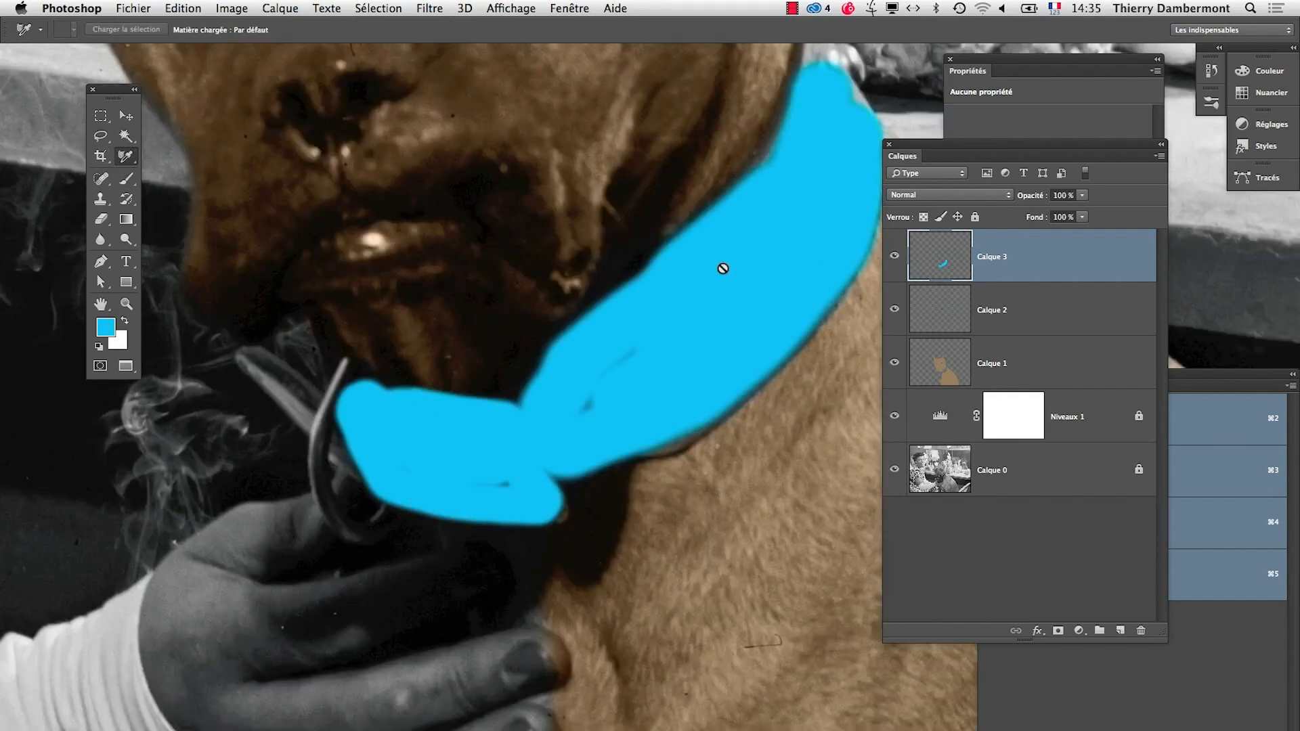
# Step: Fill the gaps in the blue collar paint and extend it along the collar's lower edge with a 76 px brush
pyautogui.click(126, 180)
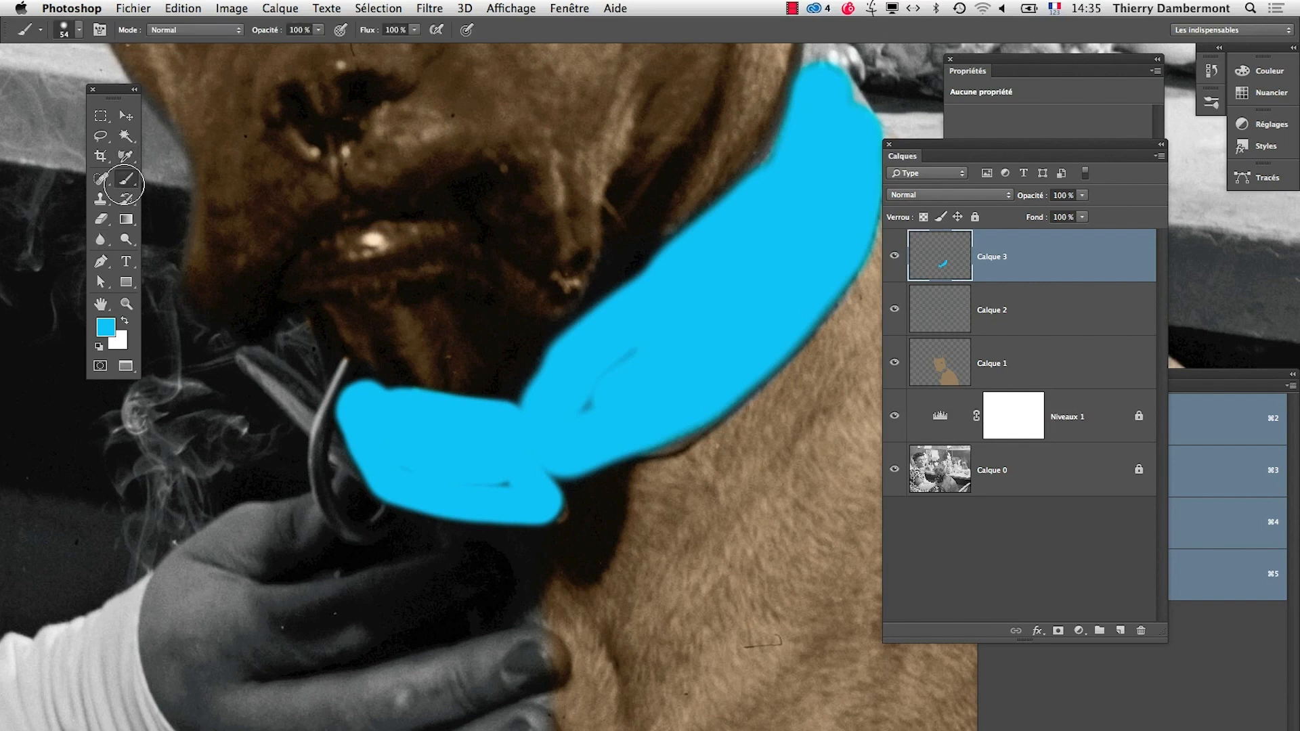
pyautogui.moveTo(444, 443)
pyautogui.mouseDown()
pyautogui.moveTo(509, 483)
pyautogui.moveTo(580, 397)
pyautogui.mouseUp()
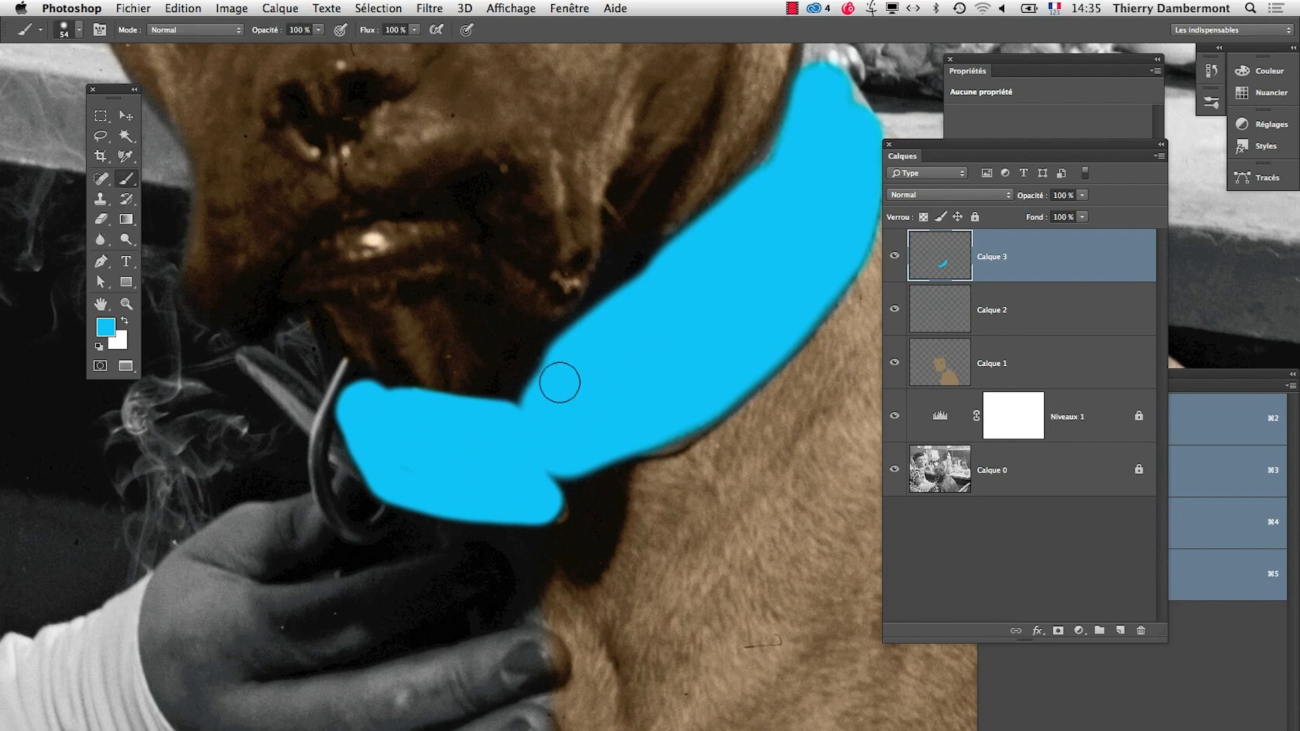
pyautogui.moveTo(357, 461); pyautogui.dragTo(358, 460)
pyautogui.press('super+z')
pyautogui.moveTo(758, 346); pyautogui.dragTo(602, 466)
pyautogui.moveTo(471, 590)
pyautogui.mouseDown()
pyautogui.moveTo(508, 579)
pyautogui.moveTo(561, 532)
pyautogui.moveTo(517, 622)
pyautogui.moveTo(526, 591)
pyautogui.mouseUp()
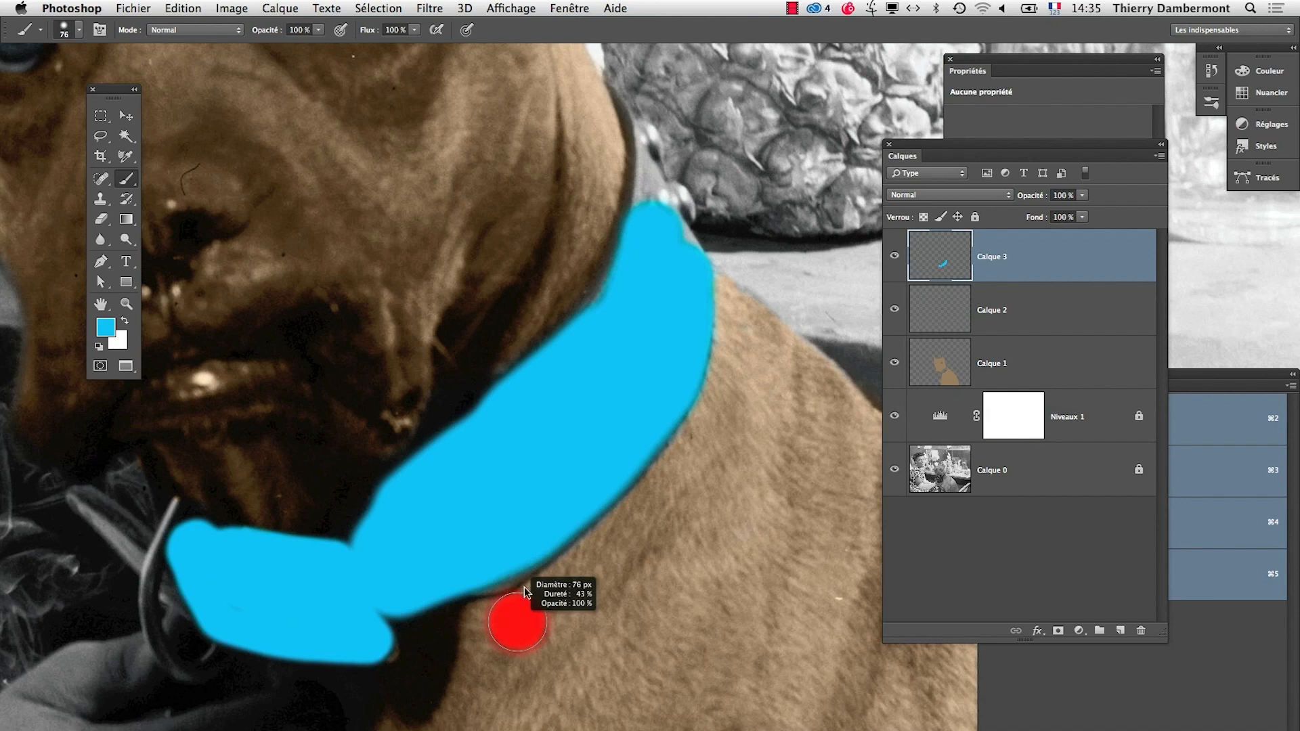
pyautogui.moveTo(456, 551)
pyautogui.mouseDown()
pyautogui.moveTo(528, 554)
pyautogui.moveTo(625, 410)
pyautogui.mouseUp()
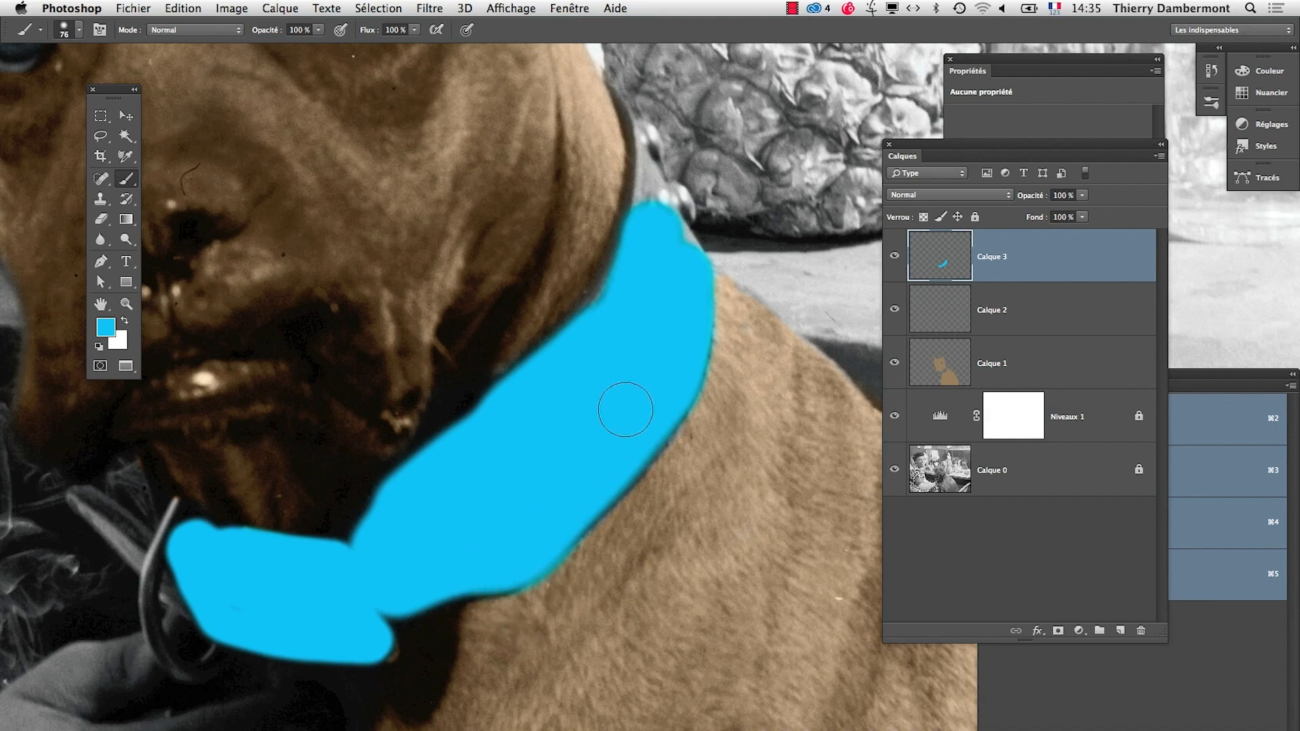
# Step: Set Calque 3's blending mode to Couleur so the collar's studs and leather texture show through
pyautogui.click(948, 195)
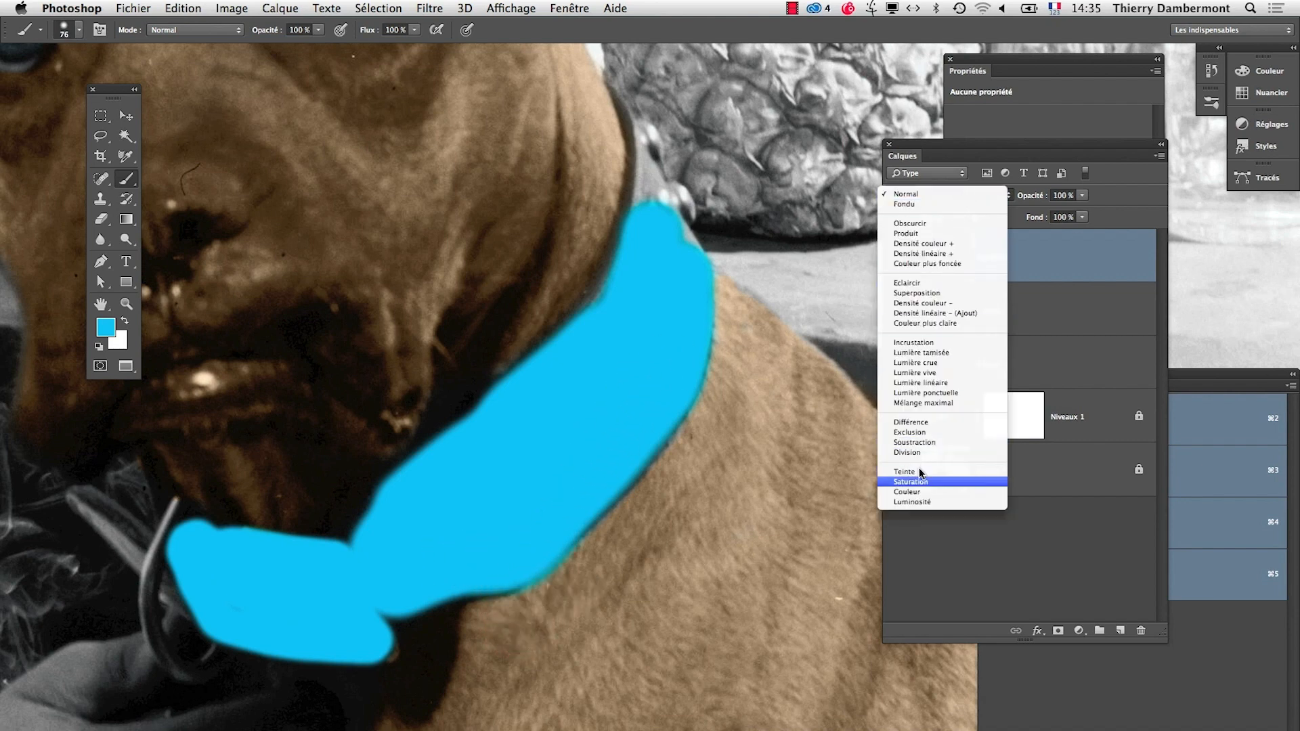
pyautogui.click(925, 493)
pyautogui.scroll(-5, 761, 544)
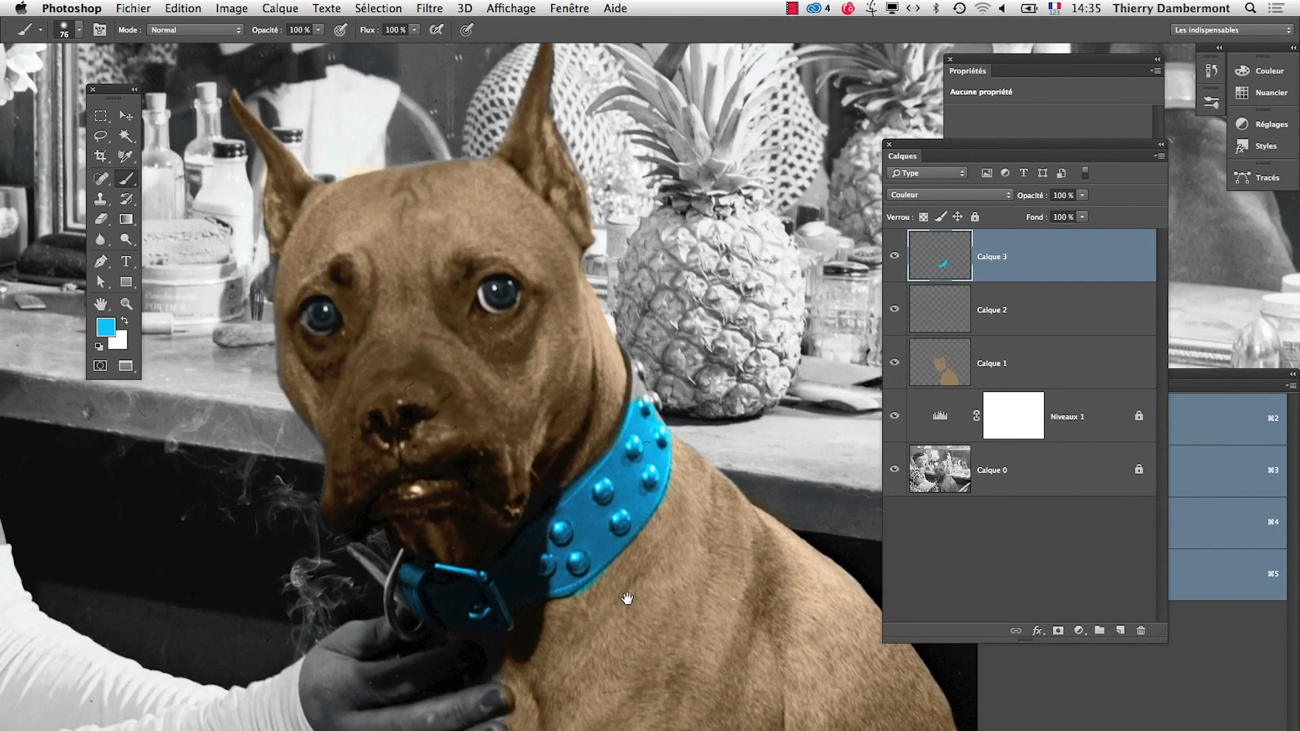
# Step: Extend the blue over the collar's upper end, its outer studs and thin back edge, reducing the brush to 32, 22 and 12 px
pyautogui.scroll(5, 579, 555)
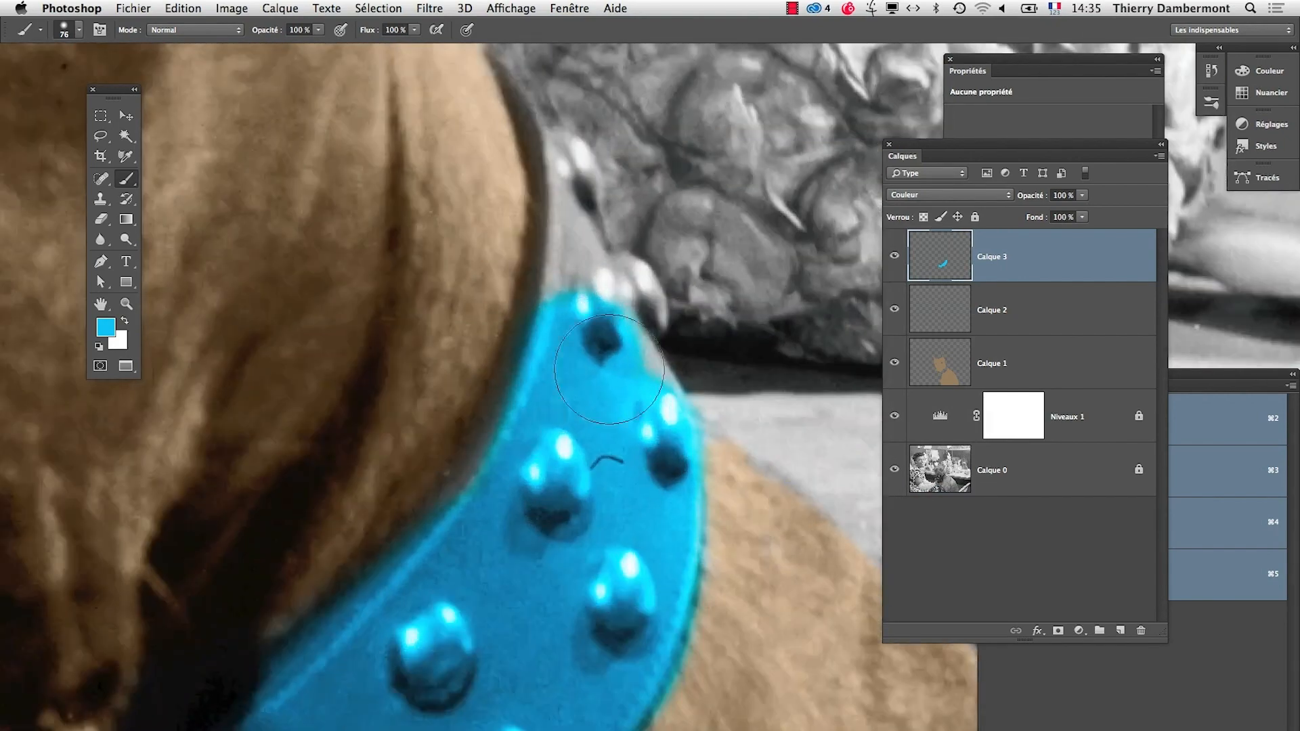
pyautogui.moveTo(618, 444); pyautogui.dragTo(584, 443)
pyautogui.moveTo(562, 190)
pyautogui.mouseDown()
pyautogui.moveTo(552, 315)
pyautogui.moveTo(579, 244)
pyautogui.moveTo(609, 306)
pyautogui.mouseUp()
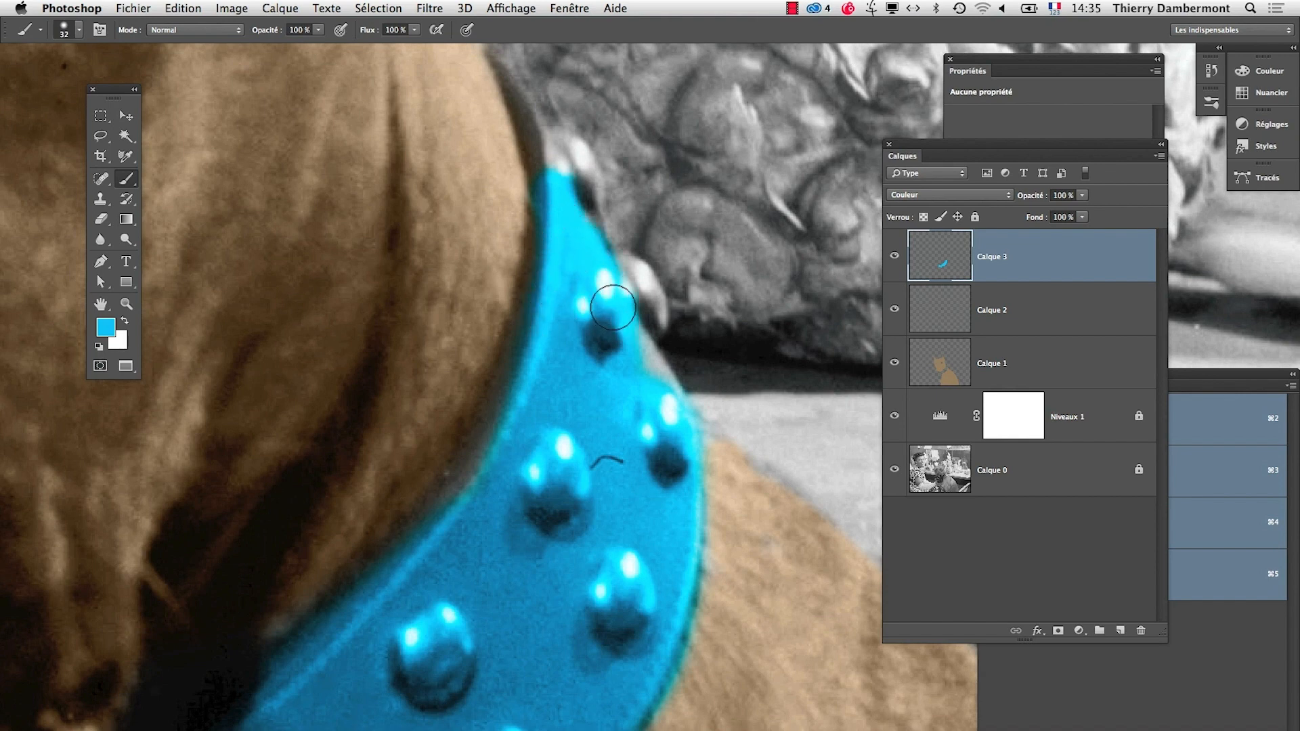
pyautogui.moveTo(636, 366)
pyautogui.mouseDown()
pyautogui.moveTo(628, 505)
pyautogui.moveTo(605, 518)
pyautogui.mouseUp()
pyautogui.moveTo(614, 407); pyautogui.dragTo(644, 434)
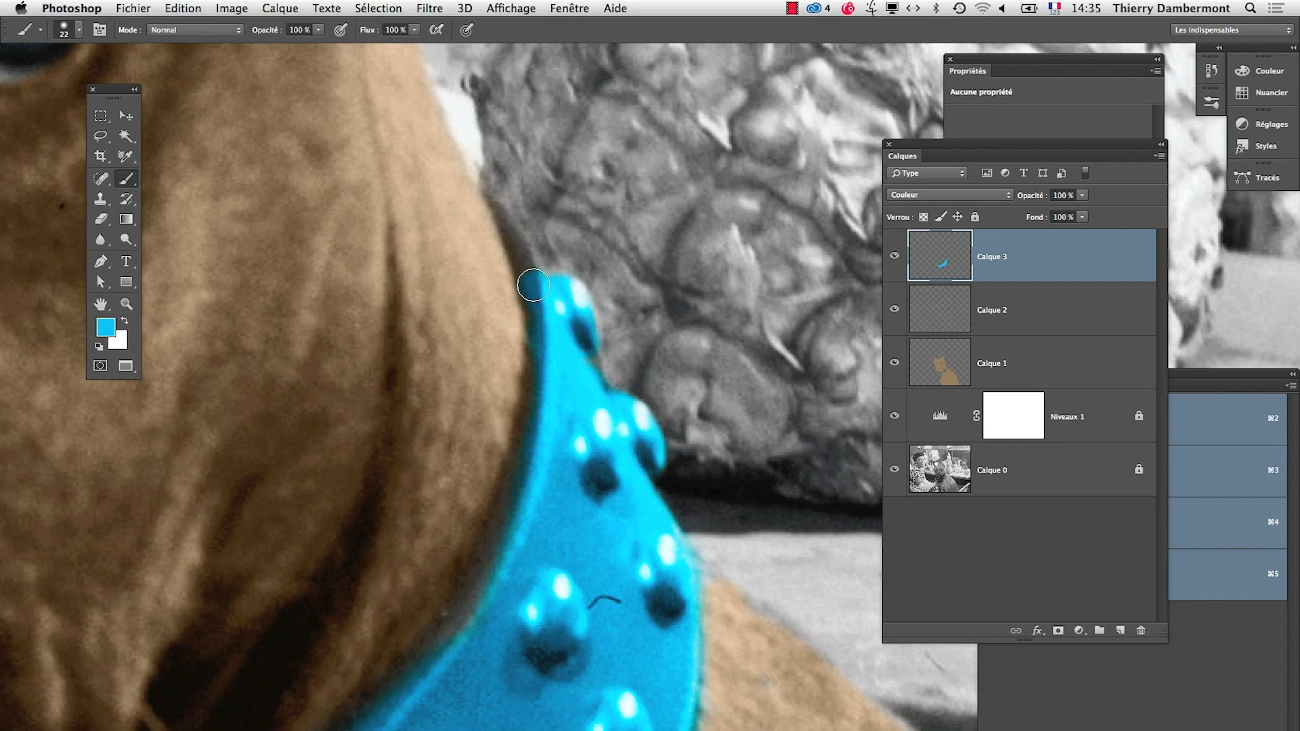
pyautogui.moveTo(533, 285); pyautogui.dragTo(535, 305)
pyautogui.moveTo(538, 320); pyautogui.dragTo(524, 281)
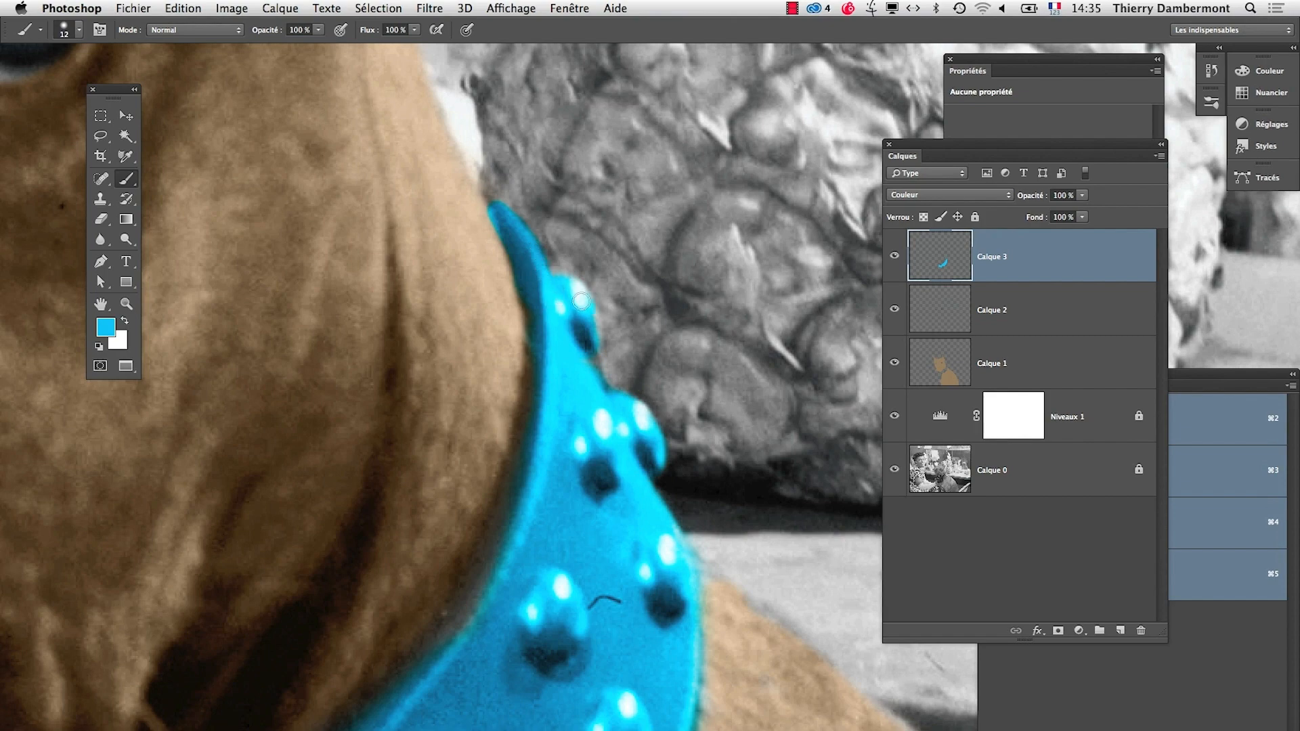
pyautogui.moveTo(573, 362); pyautogui.dragTo(505, 361)
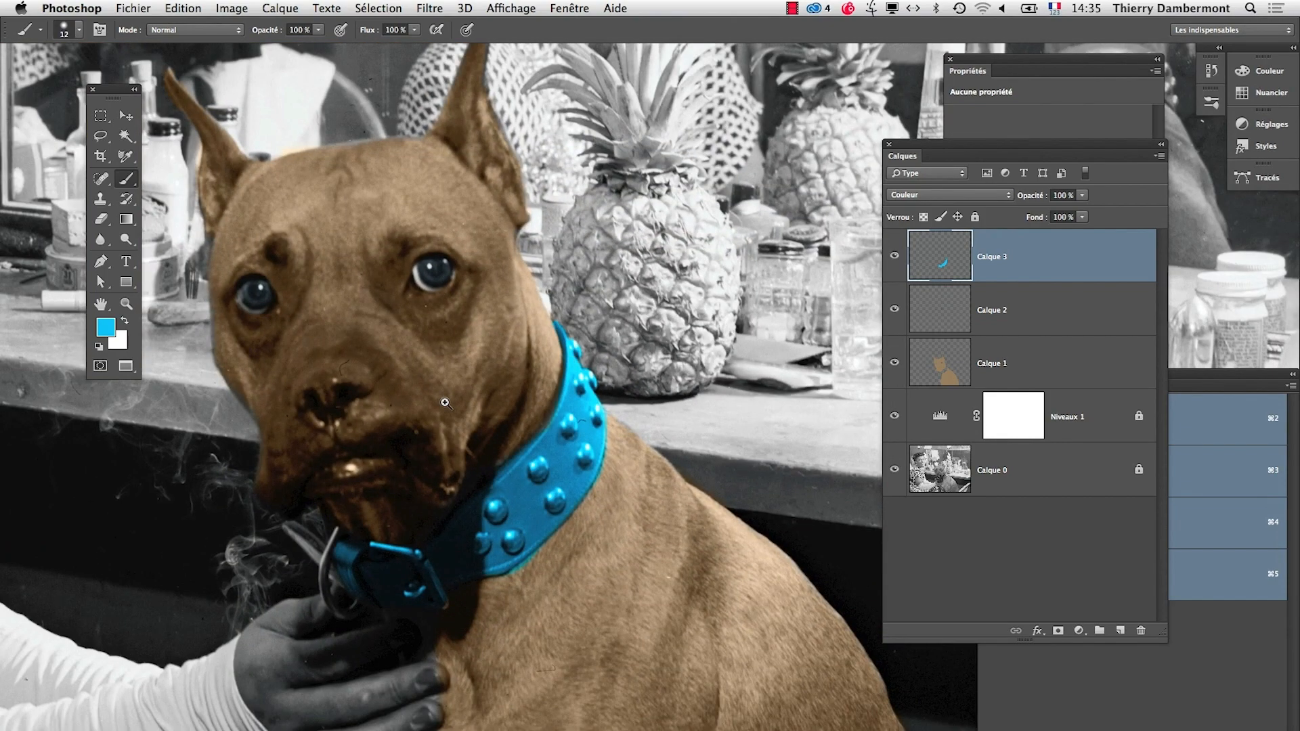
pyautogui.click(358, 448)
pyautogui.hscroll(-5, 357, 448)
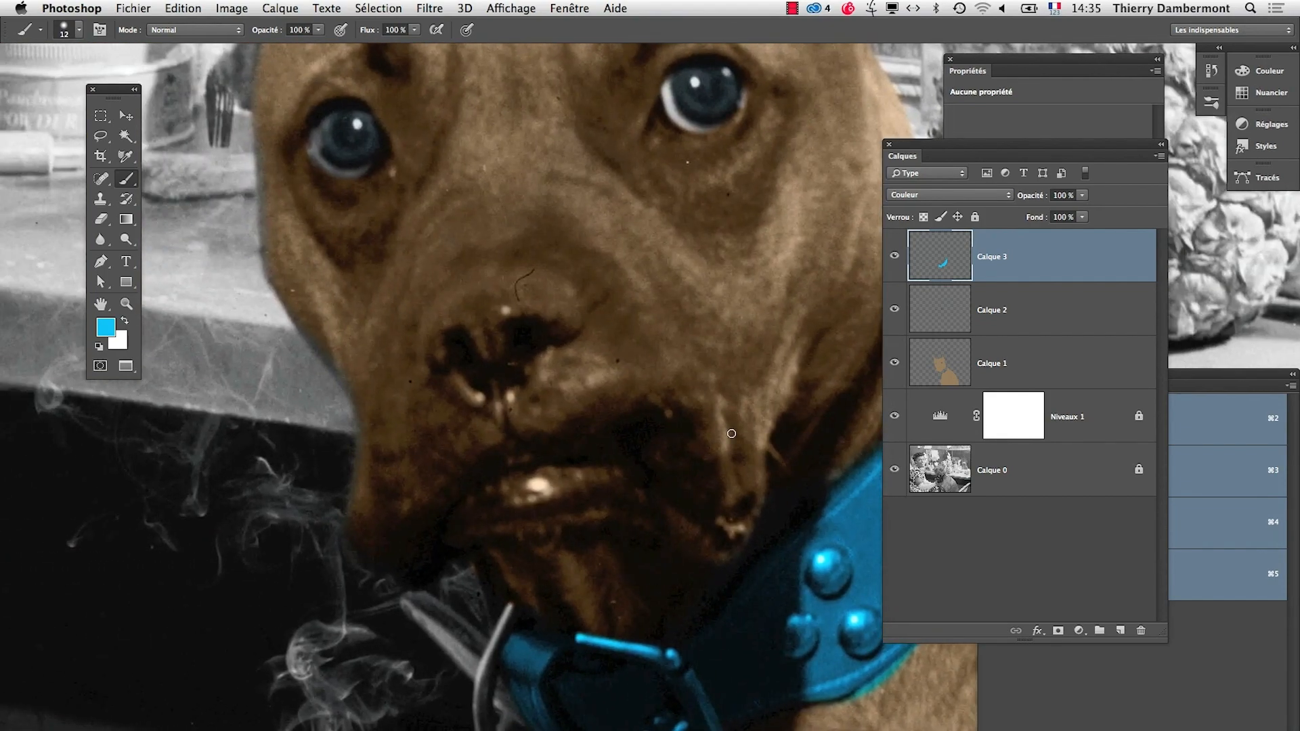
# Step: Prepare a 63 px eraser on Calque 1 and reduce its opacity to 54 %, undoing the full-opacity trial on the nose
pyautogui.click(938, 371)
pyautogui.press('e')
pyautogui.moveTo(420, 441); pyautogui.dragTo(447, 441)
pyautogui.moveTo(440, 363)
pyautogui.mouseDown()
pyautogui.moveTo(476, 305)
pyautogui.moveTo(546, 299)
pyautogui.moveTo(556, 312)
pyautogui.moveTo(474, 378)
pyautogui.mouseUp()
pyautogui.press('super+z')
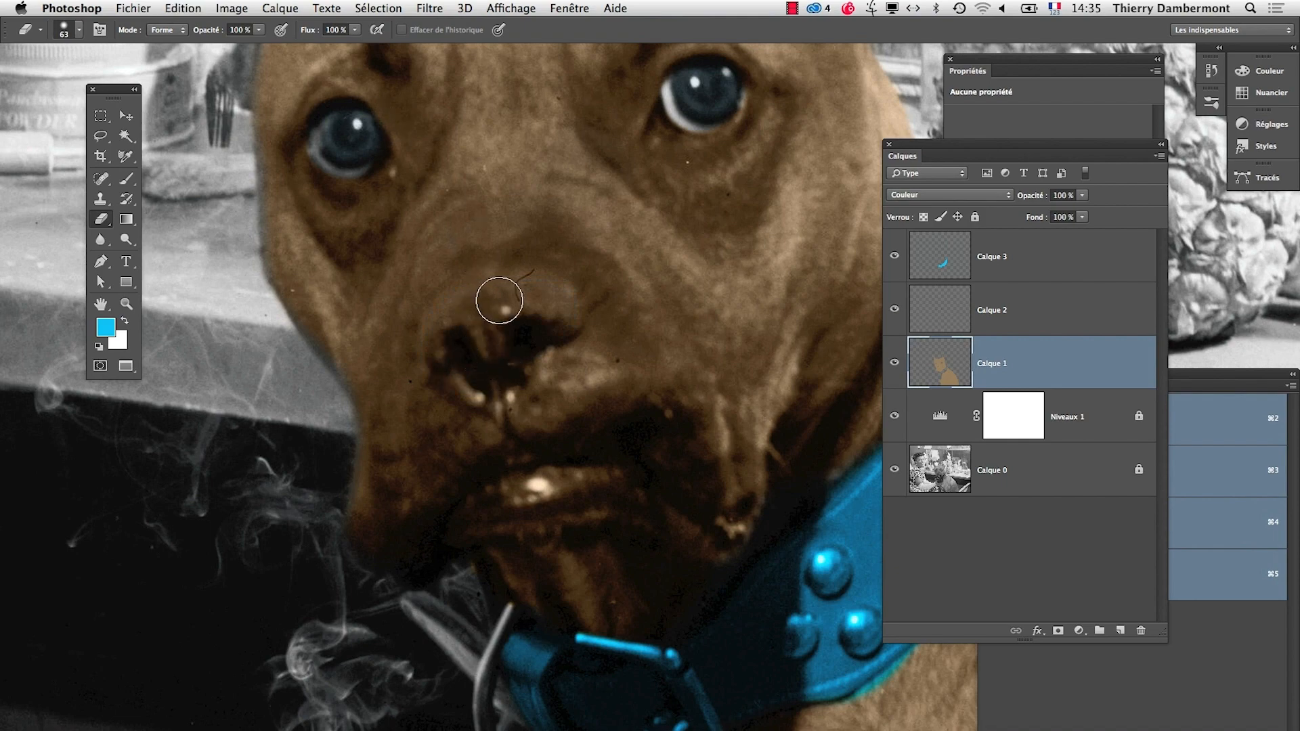
pyautogui.scroll(3, 499, 296)
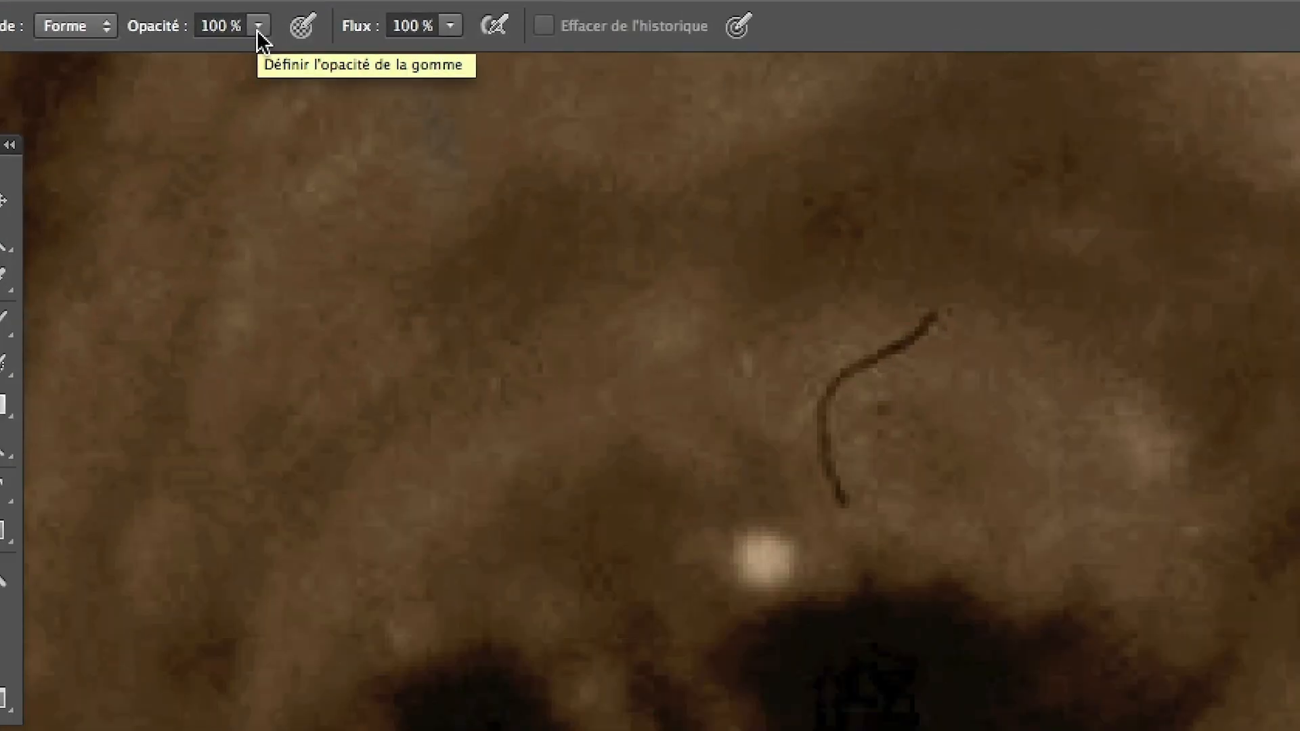
pyautogui.click(258, 31)
pyautogui.click(235, 41)
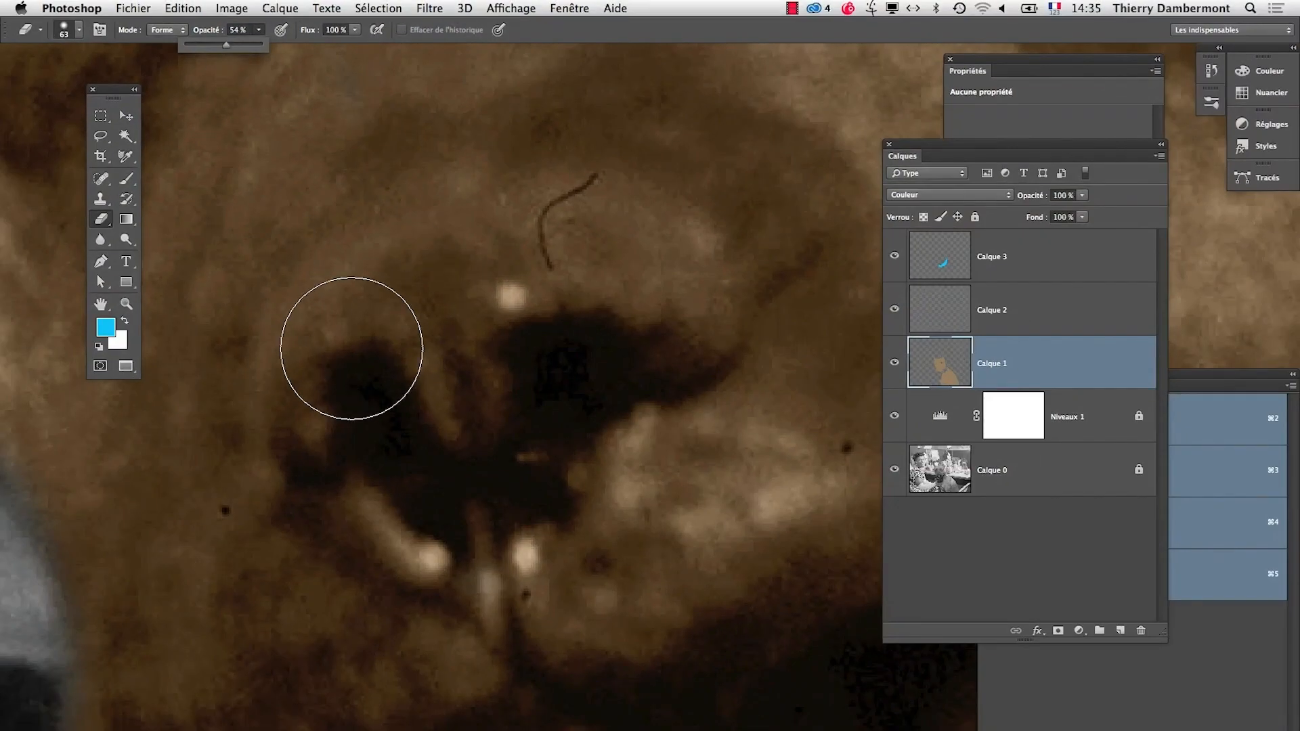
# Step: Partially erase the brown from the dog's nose and nostrils on Calque 1, redoing any stroke that misses the nose shape
pyautogui.moveTo(477, 661); pyautogui.dragTo(607, 506)
pyautogui.moveTo(413, 278)
pyautogui.mouseDown()
pyautogui.moveTo(556, 263)
pyautogui.moveTo(611, 314)
pyautogui.moveTo(485, 377)
pyautogui.mouseUp()
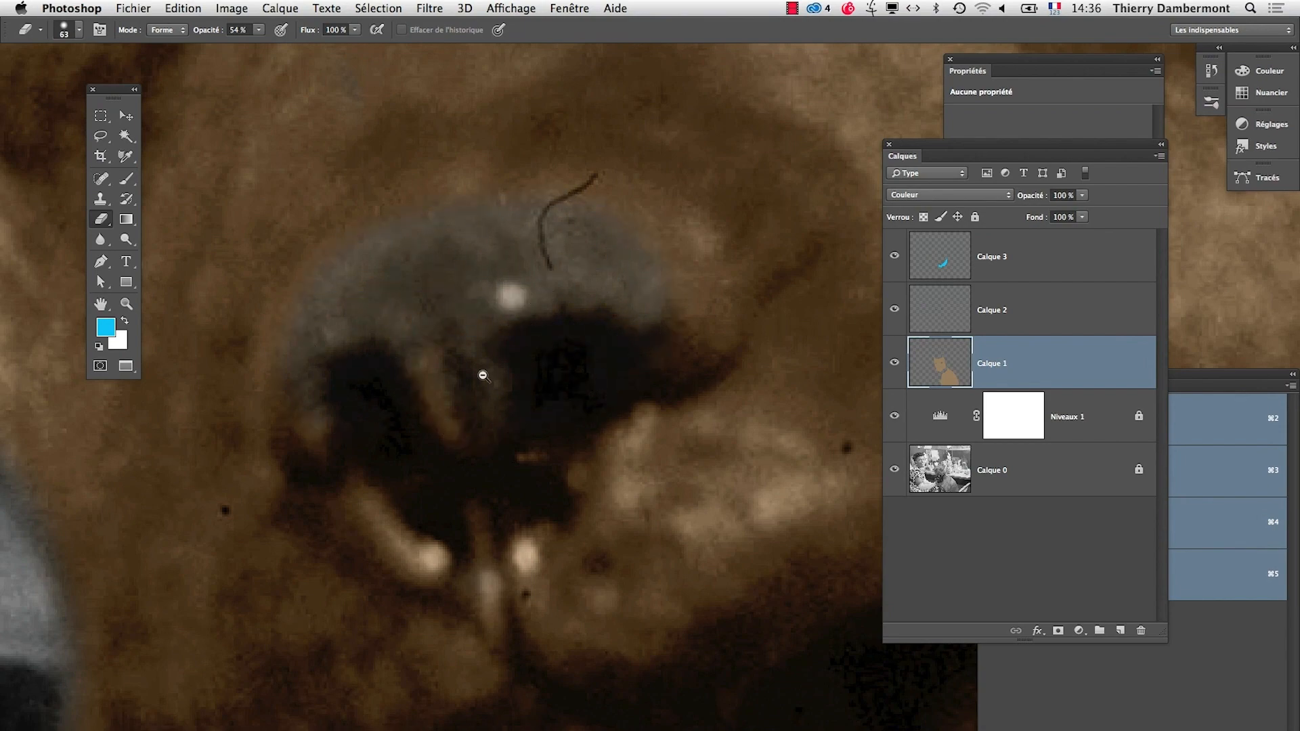
pyautogui.keyDown('alt'); pyautogui.keyDown('super'); pyautogui.click(478, 383); pyautogui.keyUp('super'); pyautogui.keyUp('alt')
pyautogui.moveTo(443, 428)
pyautogui.mouseDown()
pyautogui.moveTo(446, 346)
pyautogui.moveTo(543, 325)
pyautogui.mouseUp()
pyautogui.press('super+z')
pyautogui.moveTo(520, 372)
pyautogui.mouseDown()
pyautogui.moveTo(467, 345)
pyautogui.moveTo(426, 382)
pyautogui.moveTo(433, 392)
pyautogui.moveTo(498, 381)
pyautogui.moveTo(432, 389)
pyautogui.moveTo(447, 351)
pyautogui.moveTo(500, 327)
pyautogui.moveTo(544, 358)
pyautogui.moveTo(454, 343)
pyautogui.moveTo(434, 392)
pyautogui.mouseUp()
pyautogui.moveTo(453, 442)
pyautogui.mouseDown()
pyautogui.moveTo(505, 474)
pyautogui.moveTo(545, 466)
pyautogui.moveTo(510, 404)
pyautogui.moveTo(456, 502)
pyautogui.mouseUp()
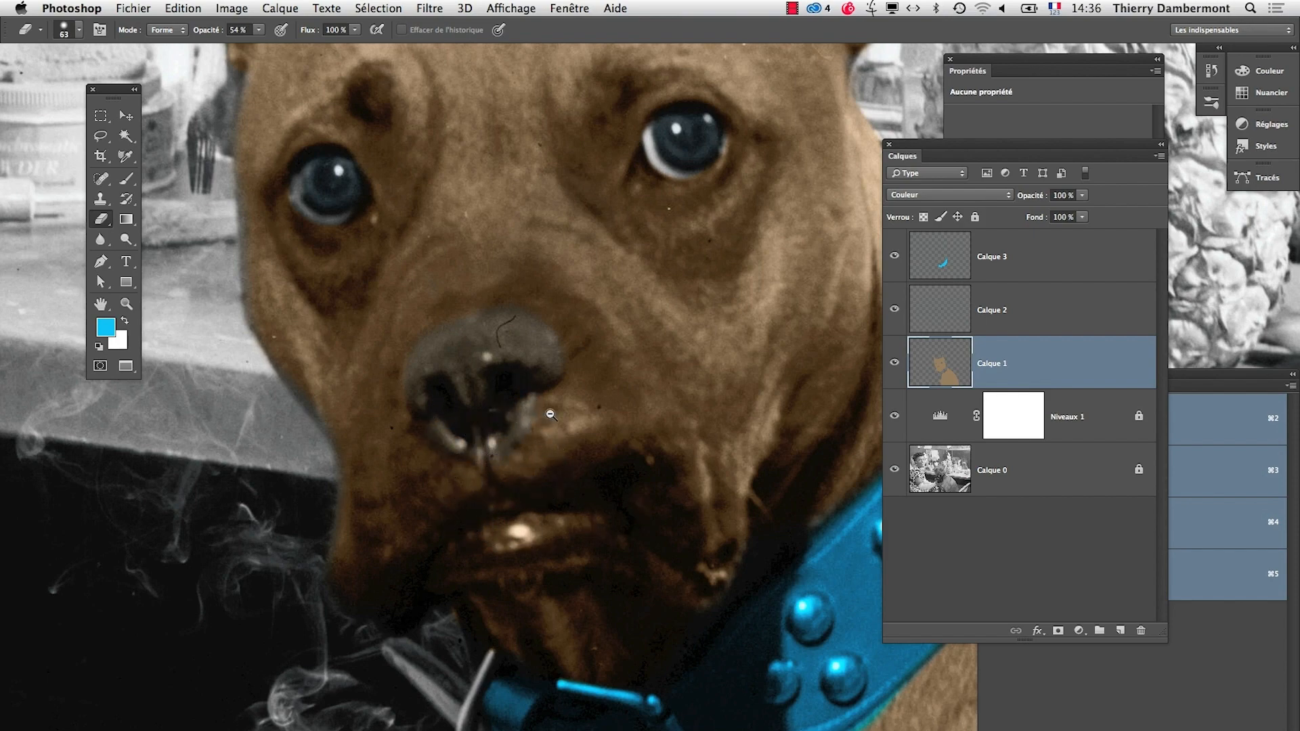
# Step: Soften the colour transition around the dog's nose with the eraser at 13 % opacity, using 170 px and 91 px sizes
pyautogui.keyDown('alt'); pyautogui.keyDown('super'); pyautogui.click(604, 417); pyautogui.keyUp('super'); pyautogui.keyUp('alt')
pyautogui.moveTo(612, 415); pyautogui.dragTo(665, 417)
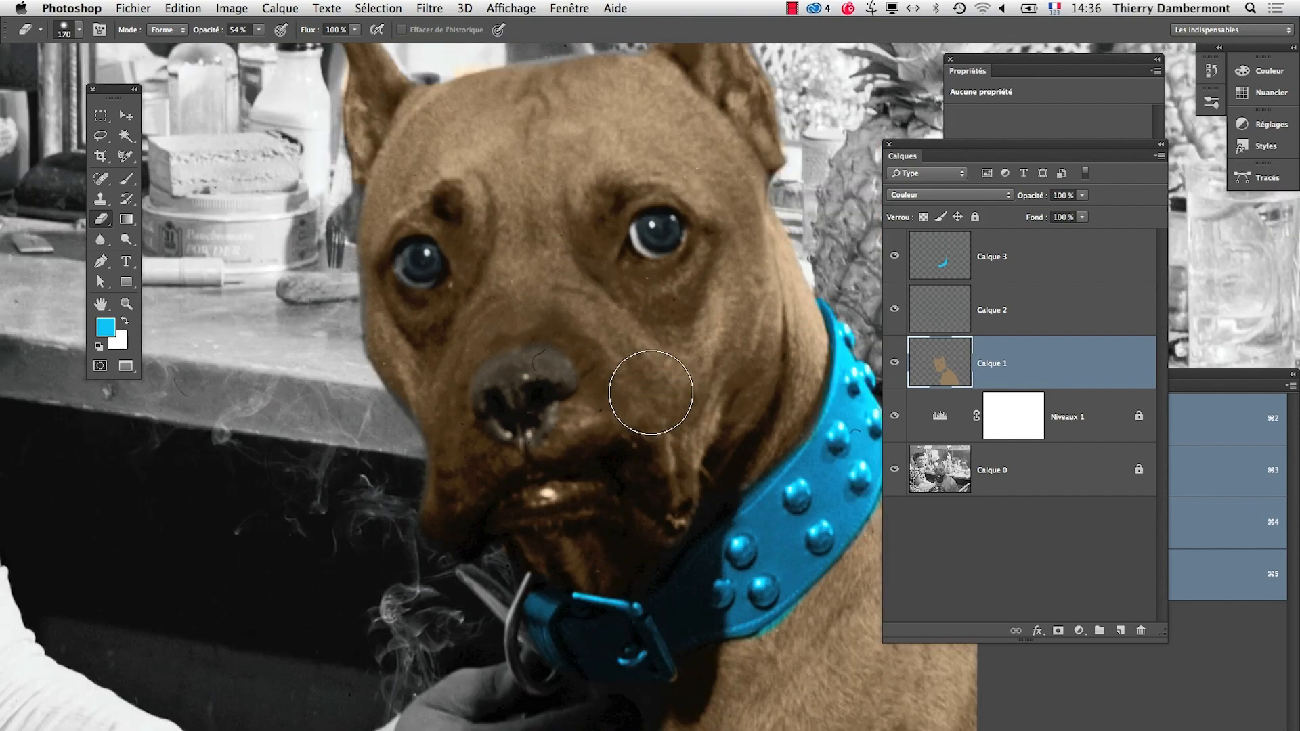
pyautogui.click(259, 30)
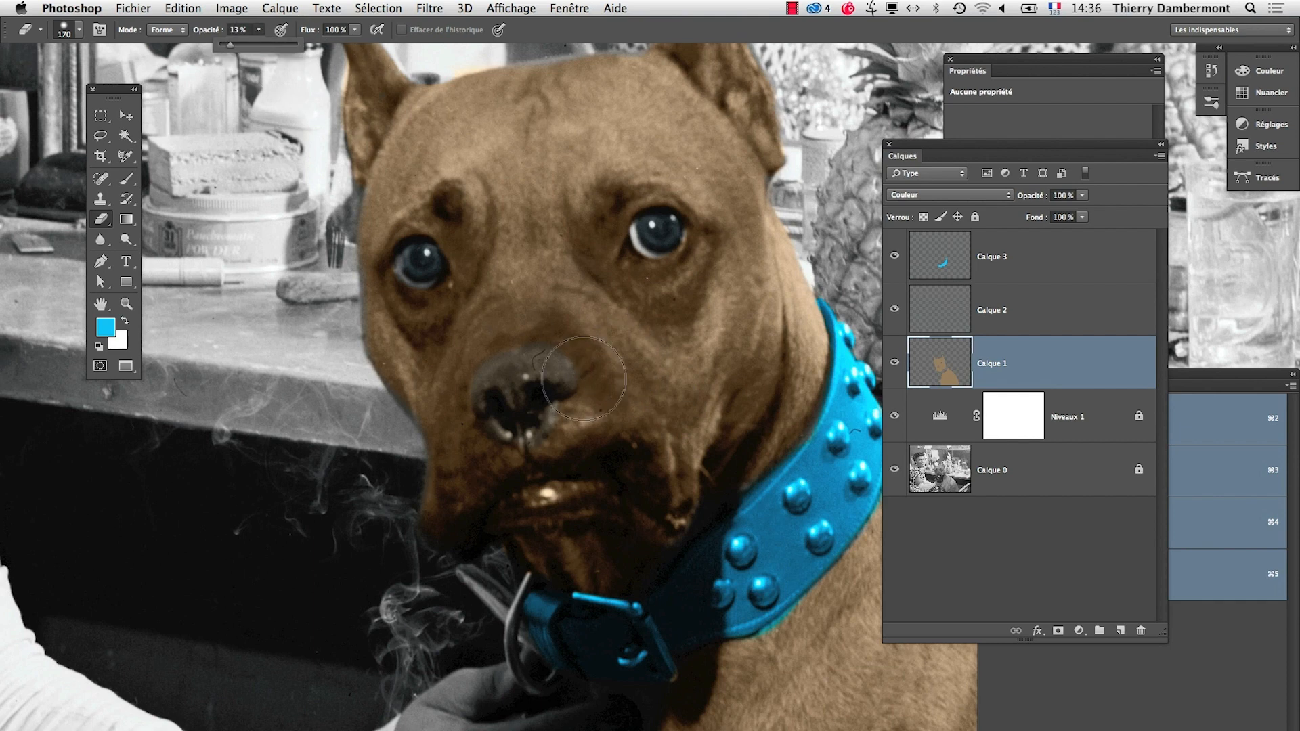
pyautogui.moveTo(534, 359); pyautogui.dragTo(519, 365)
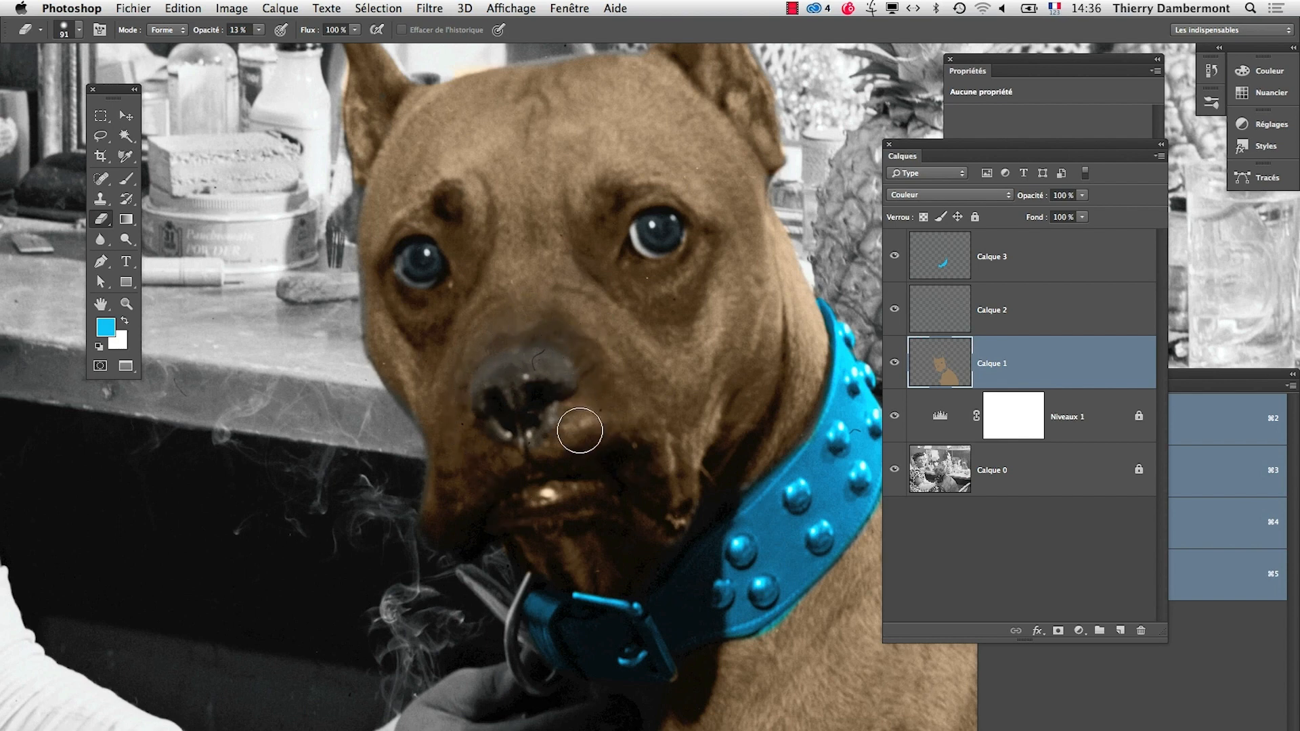
# Step: Open a Teinte/Saturation adjustment on the collar layer Calque 3 with Redéfinir enabled
pyautogui.click(810, 483)
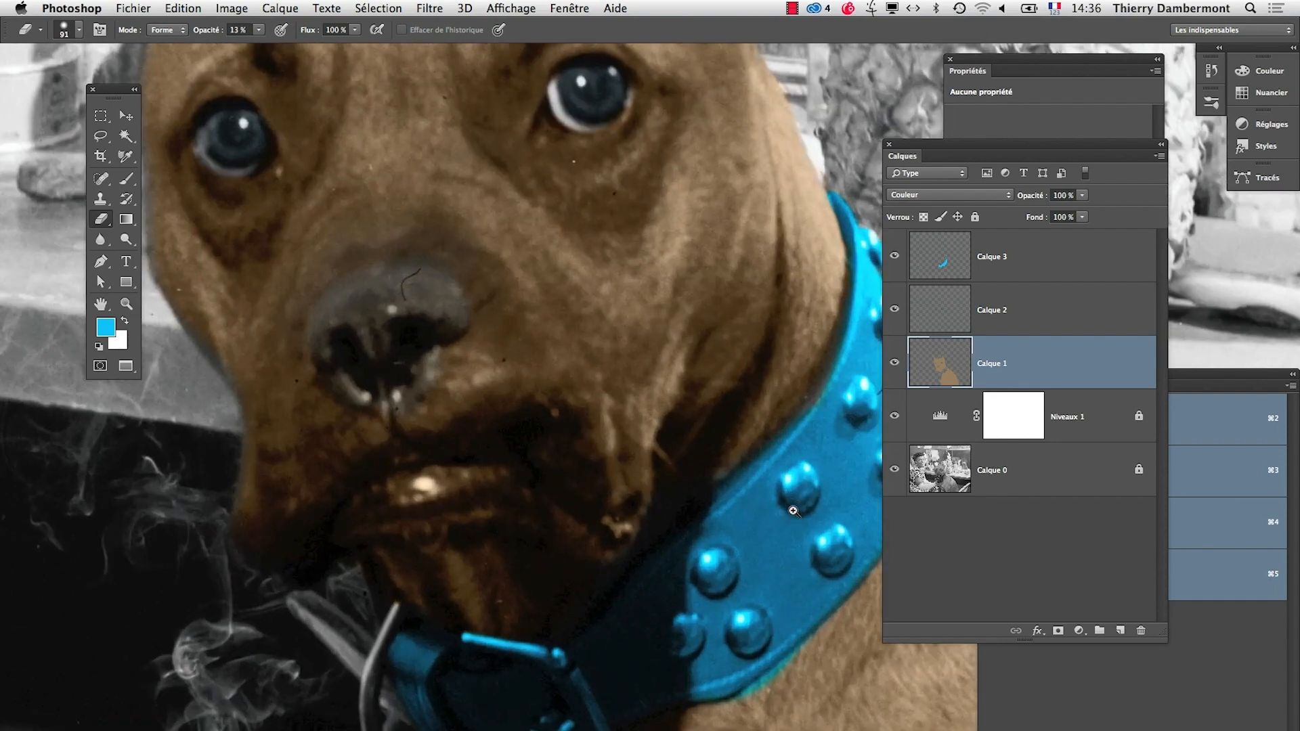
pyautogui.click(1006, 270)
pyautogui.moveTo(812, 393); pyautogui.dragTo(514, 302)
pyautogui.keyDown('alt'); pyautogui.click(508, 351); pyautogui.keyUp('alt')
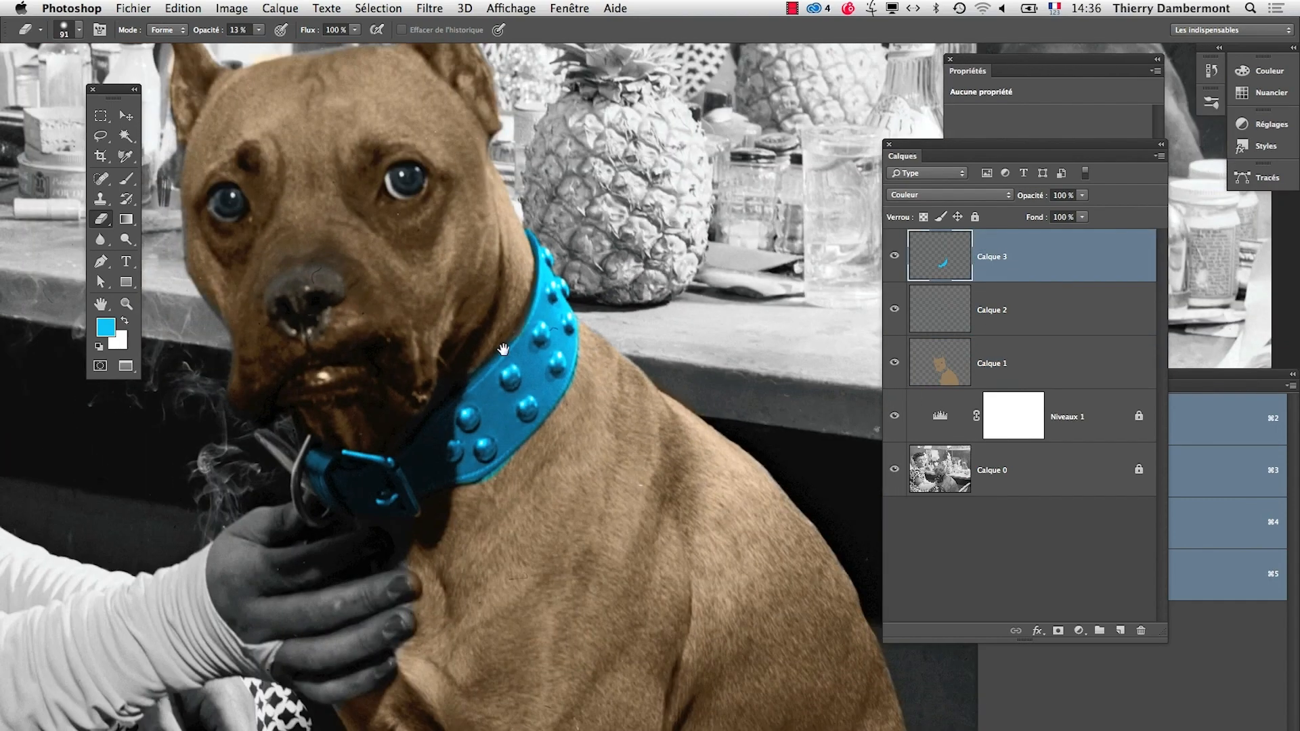
pyautogui.moveTo(480, 418); pyautogui.dragTo(451, 406)
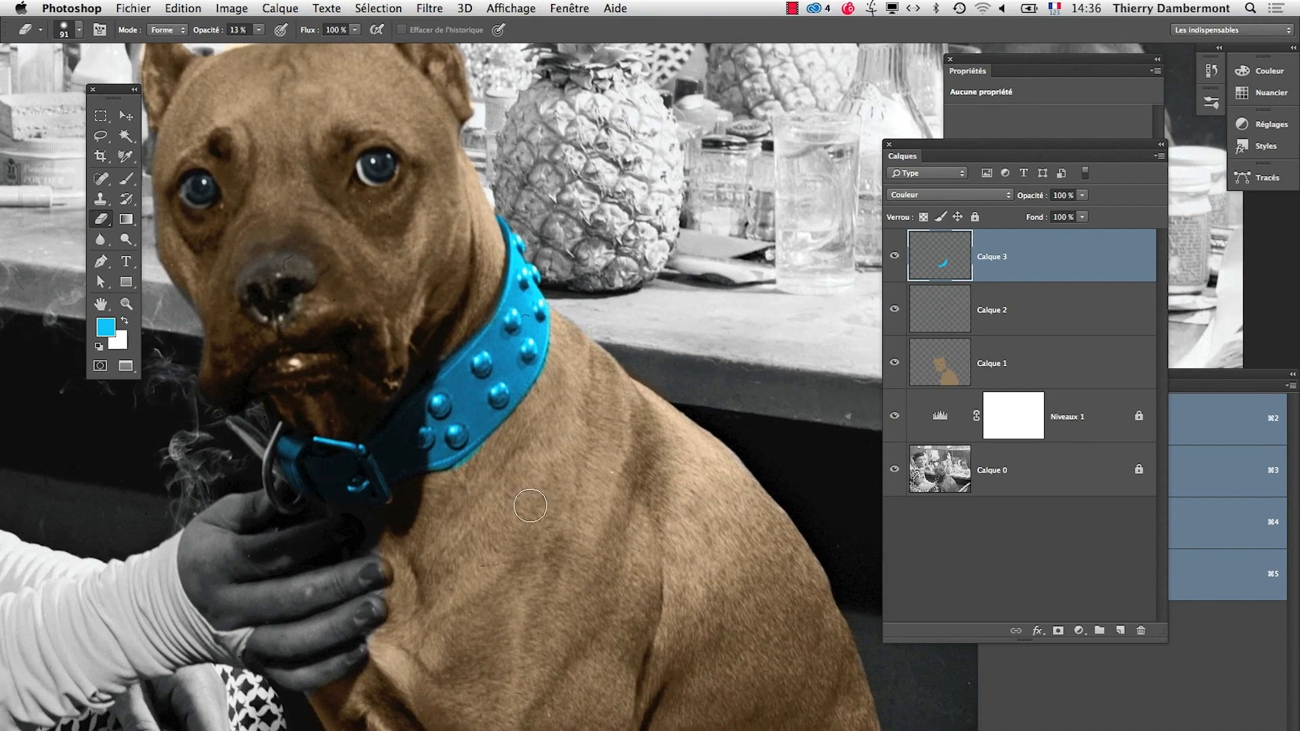
pyautogui.hotkey('ctrl', 'u')
pyautogui.click(935, 383)
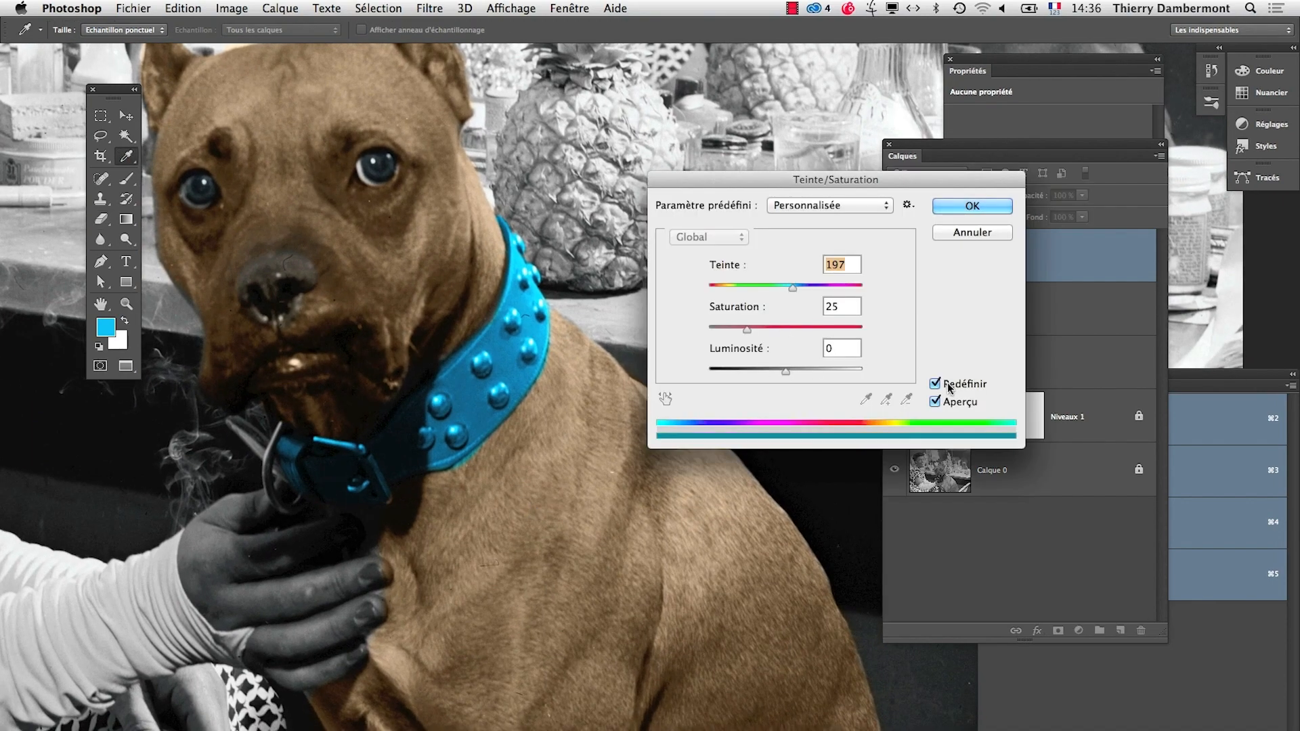
# Step: Recolour the collar to a muted blue with Teinte 218 and Saturation 10
pyautogui.click(756, 288)
pyautogui.moveTo(756, 288); pyautogui.dragTo(802, 290)
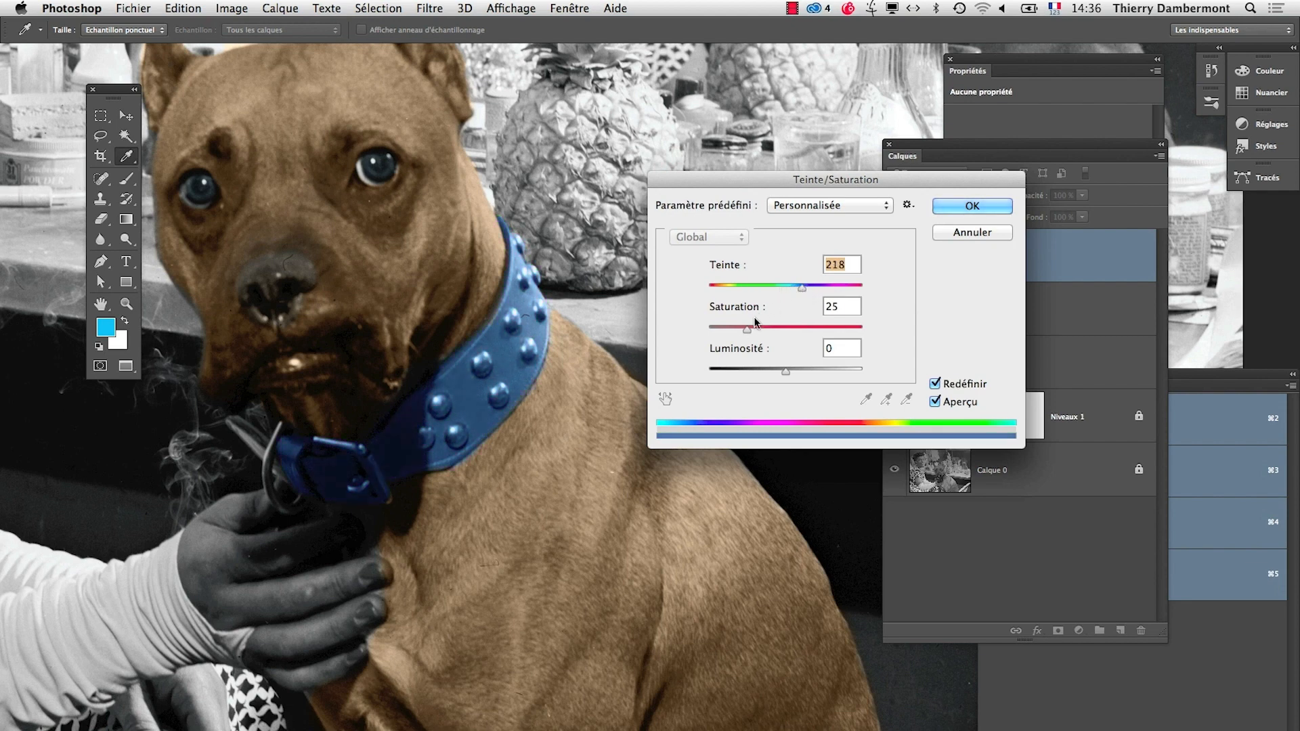
pyautogui.moveTo(747, 329); pyautogui.dragTo(723, 329)
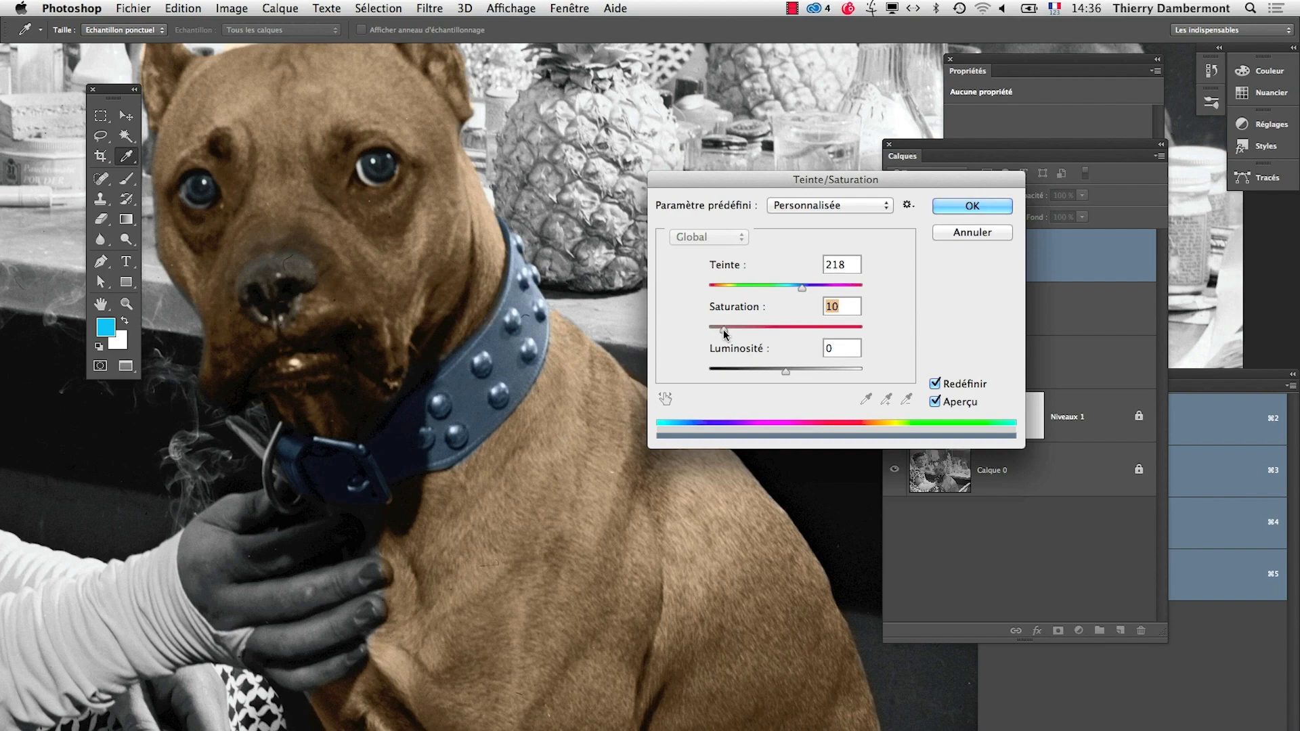
# Step: Apply the collar's Hue/Saturation colorization with hue 218, saturation 10 and lightness 0, and save the document
pyautogui.click(963, 215)
pyautogui.keyDown('alt'); pyautogui.keyDown('super'); pyautogui.click(671, 479); pyautogui.keyUp('super'); pyautogui.keyUp('alt')
pyautogui.keyDown('alt'); pyautogui.keyDown('super'); pyautogui.click(671, 479); pyautogui.keyUp('super'); pyautogui.keyUp('alt')
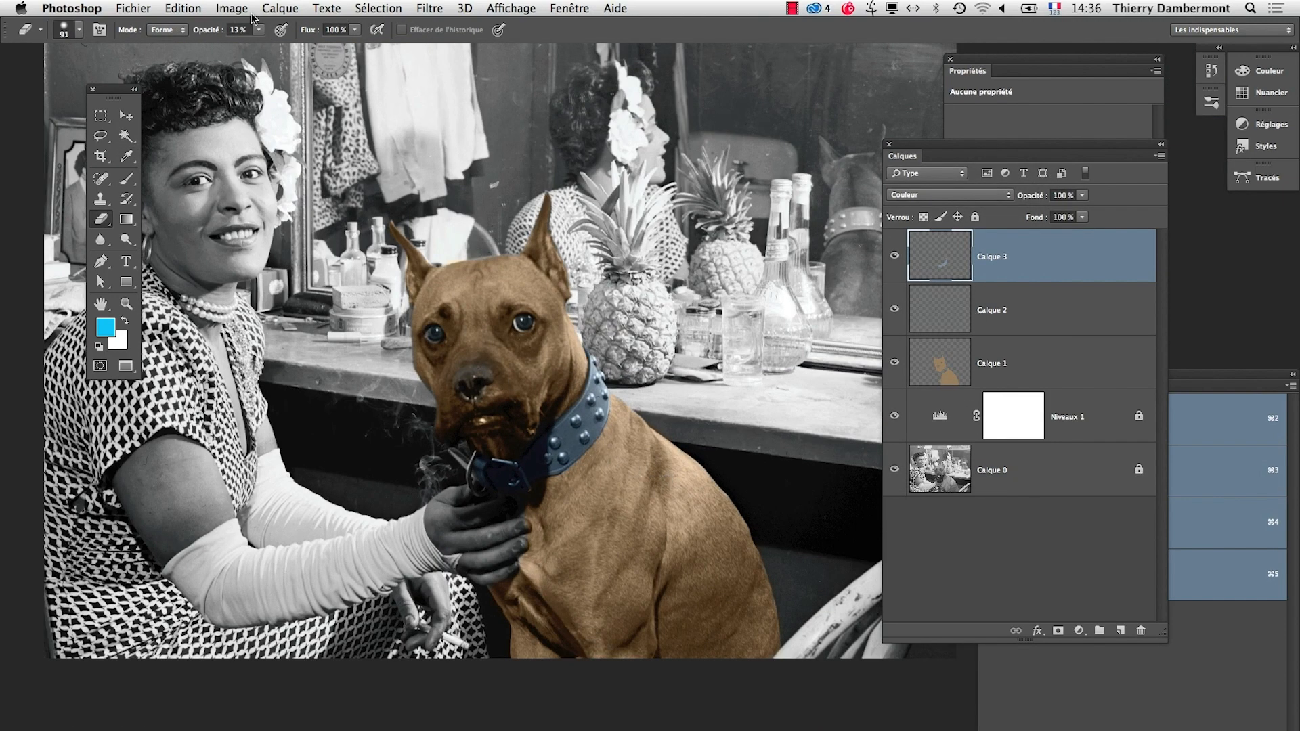
pyautogui.click(133, 8)
pyautogui.click(178, 166)
pyautogui.keyDown('alt'); pyautogui.keyDown('super'); pyautogui.click(553, 482); pyautogui.keyUp('super'); pyautogui.keyUp('alt')
pyautogui.moveTo(490, 497); pyautogui.dragTo(562, 442)
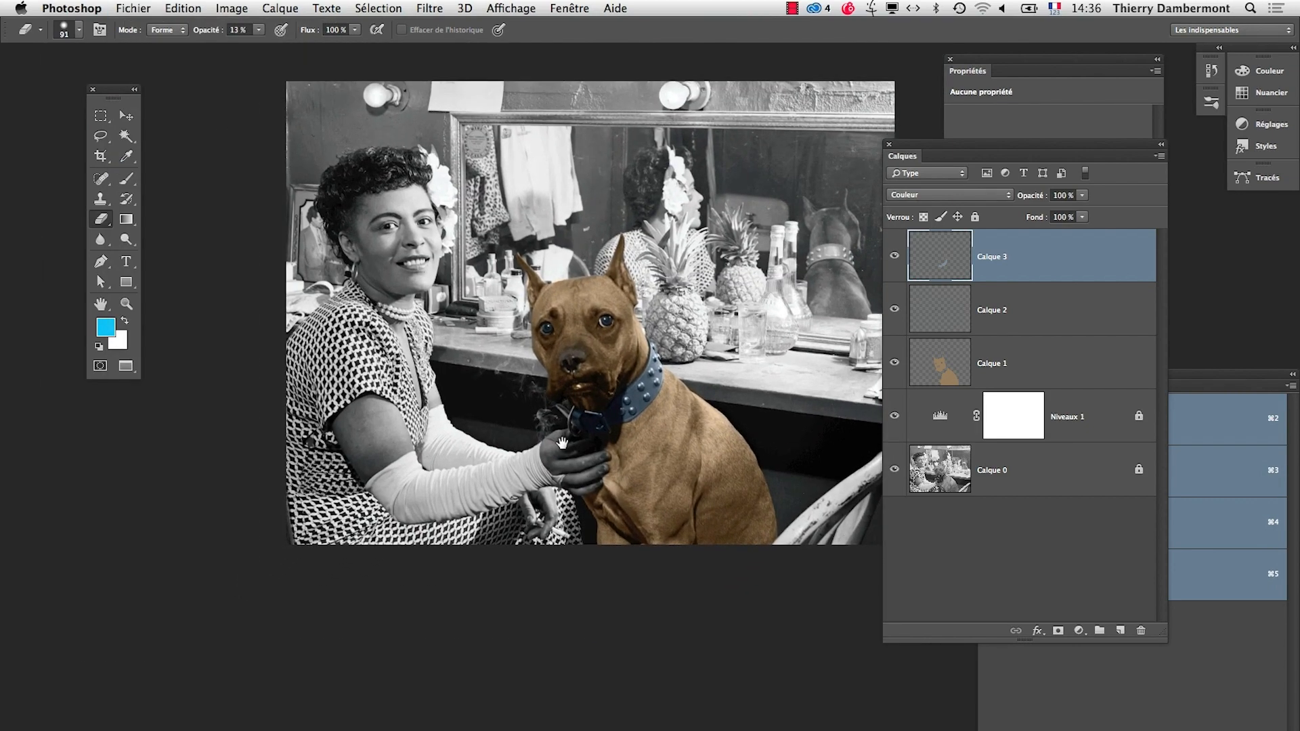
pyautogui.keyDown('super'); pyautogui.click(657, 454); pyautogui.keyUp('super')
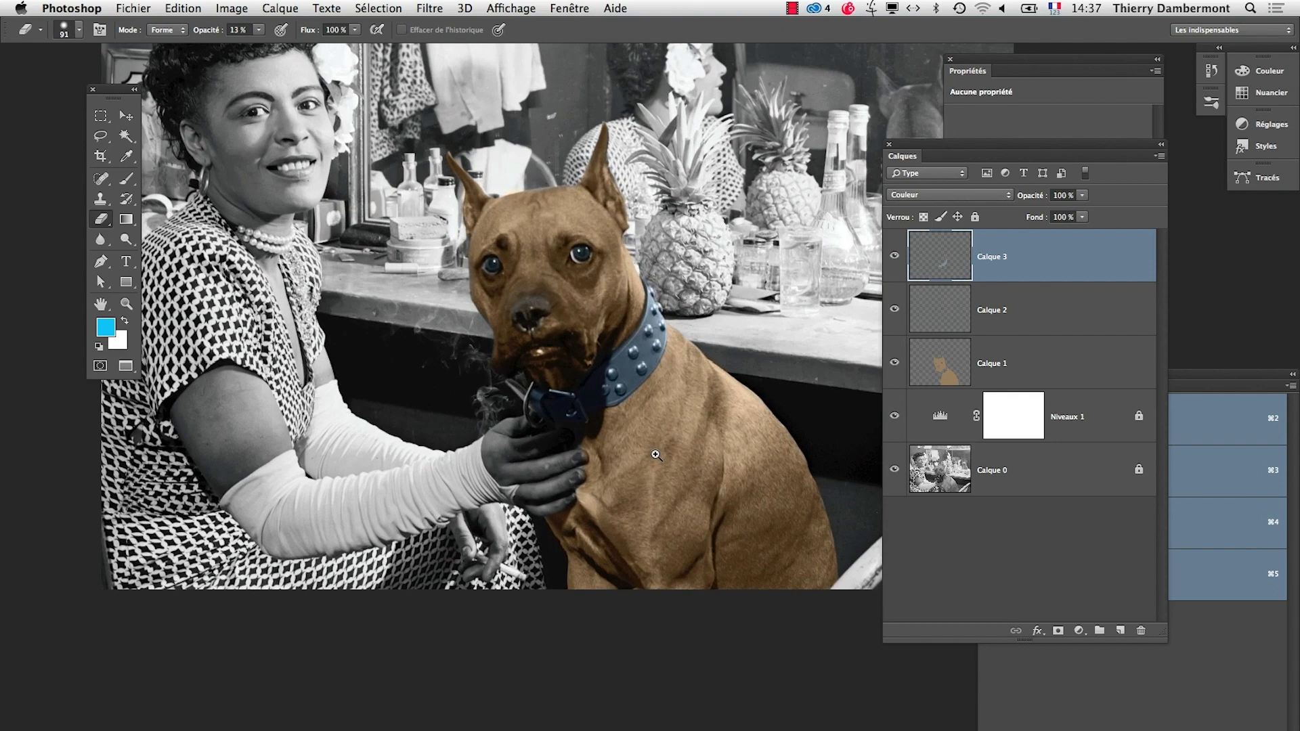
pyautogui.keyDown('super'); pyautogui.click(655, 454); pyautogui.keyUp('super')
pyautogui.moveTo(658, 438); pyautogui.dragTo(531, 433)
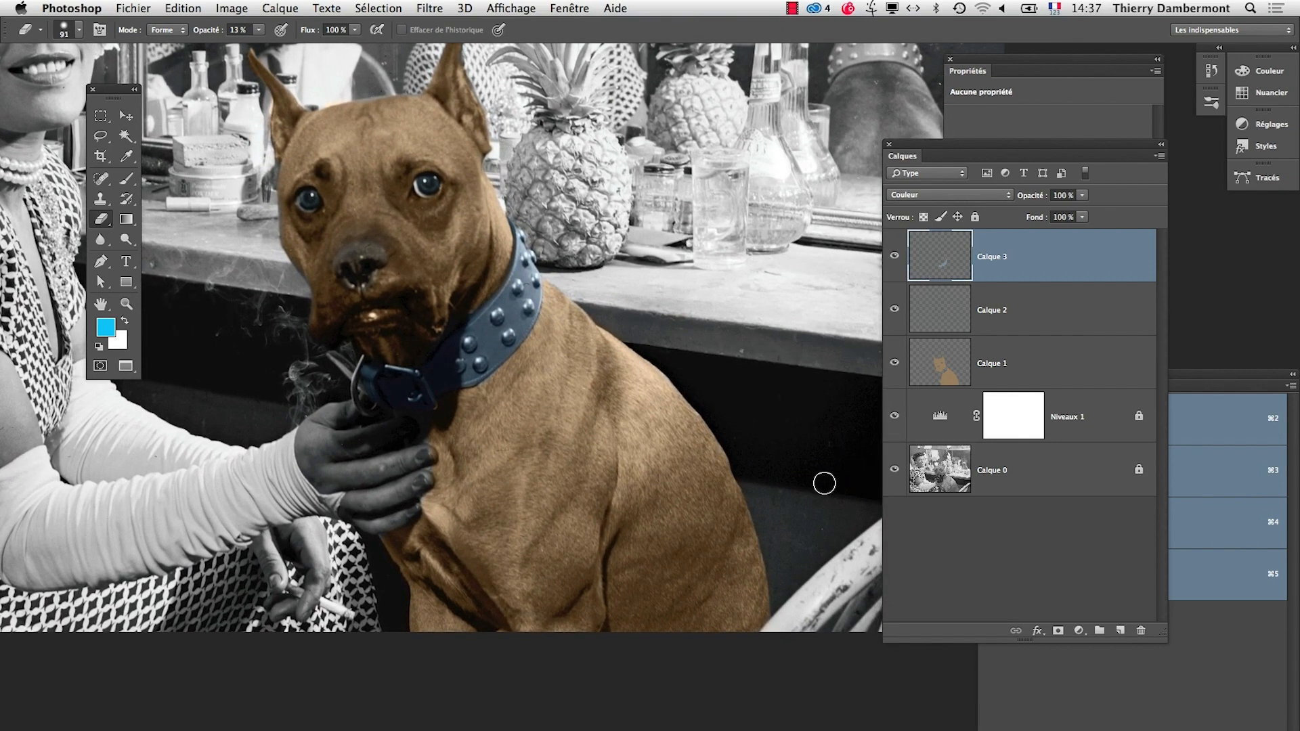
pyautogui.moveTo(714, 410); pyautogui.dragTo(728, 472)
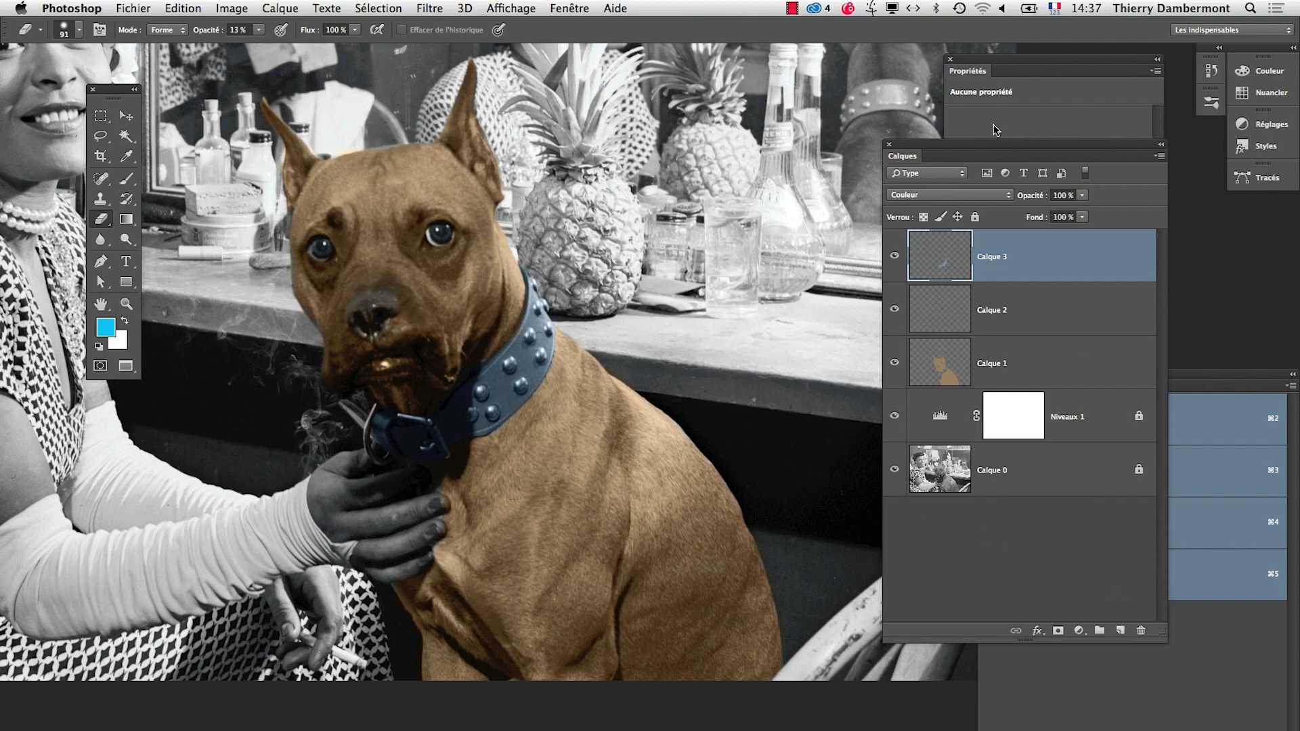
# Step: Close the Properties and Channels panels, and reposition and shorten the Layers panel beside the dog
pyautogui.moveTo(992, 144); pyautogui.dragTo(814, 139)
pyautogui.click(948, 62)
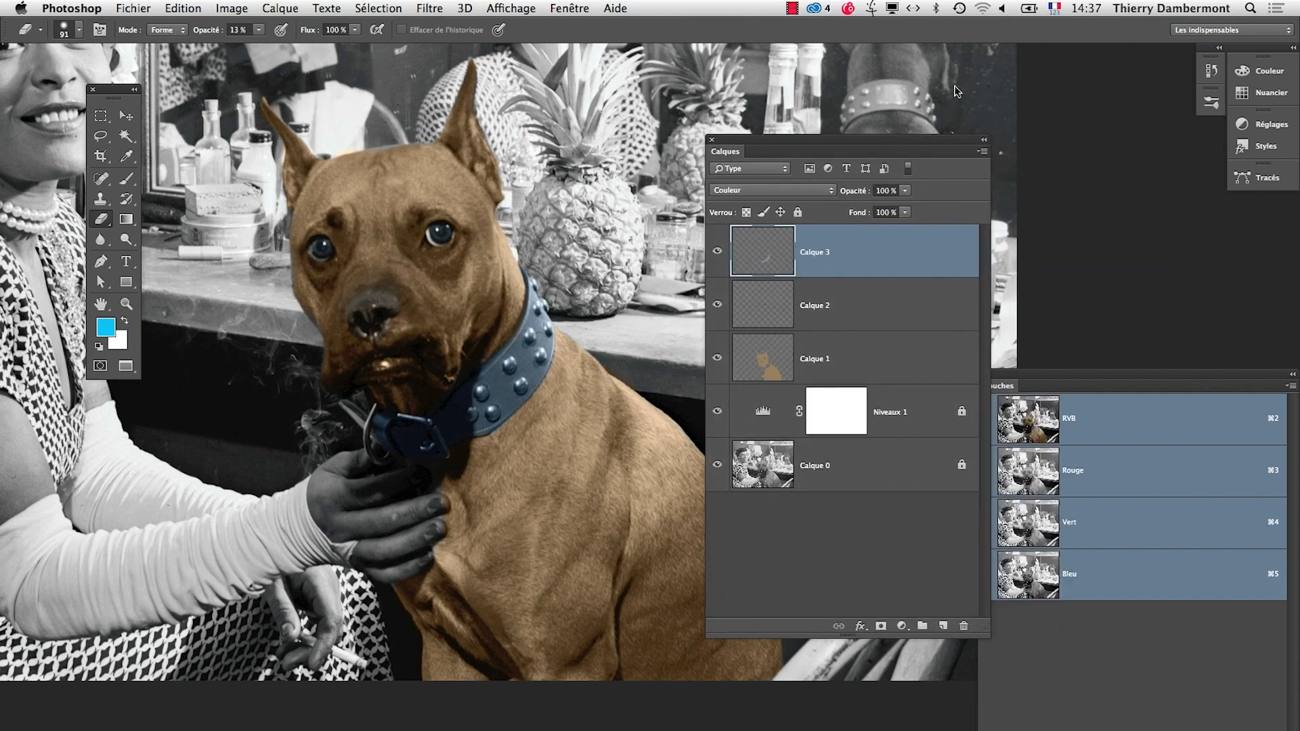
pyautogui.moveTo(1016, 377); pyautogui.dragTo(1048, 370)
pyautogui.click(1017, 376)
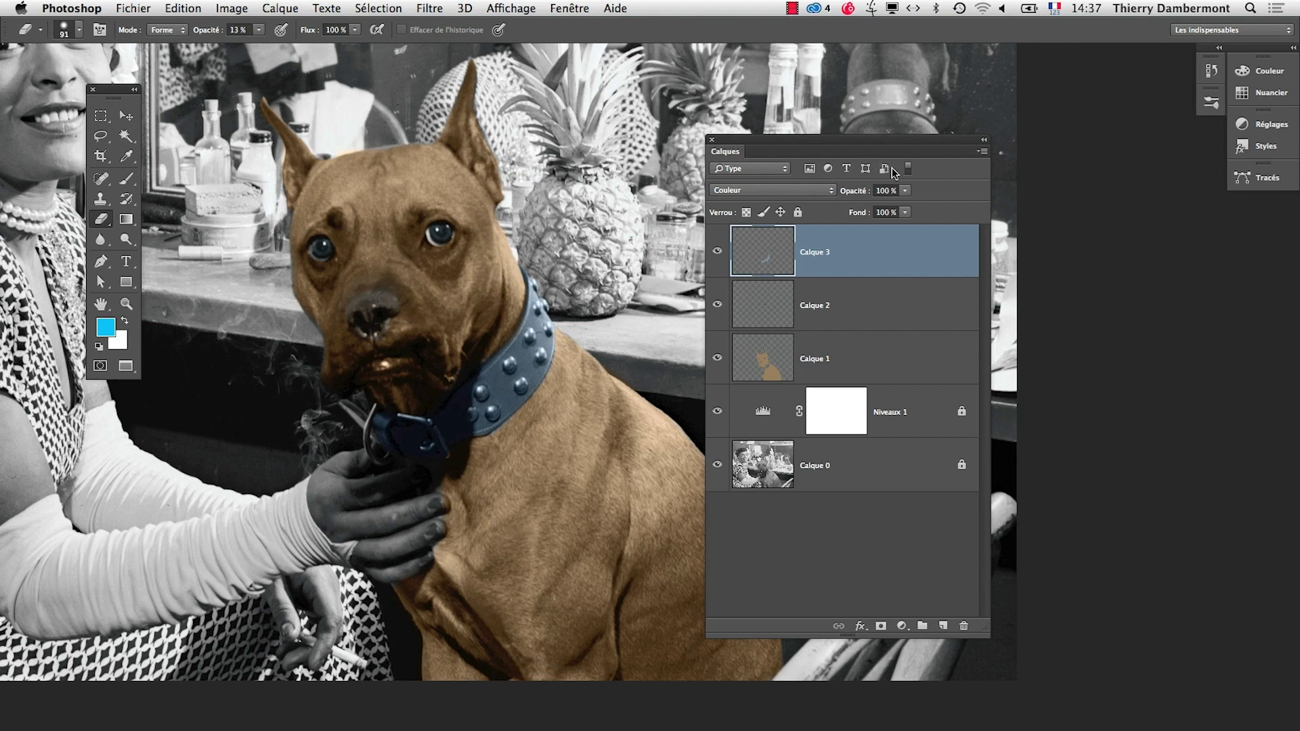
pyautogui.moveTo(879, 159); pyautogui.dragTo(1026, 120)
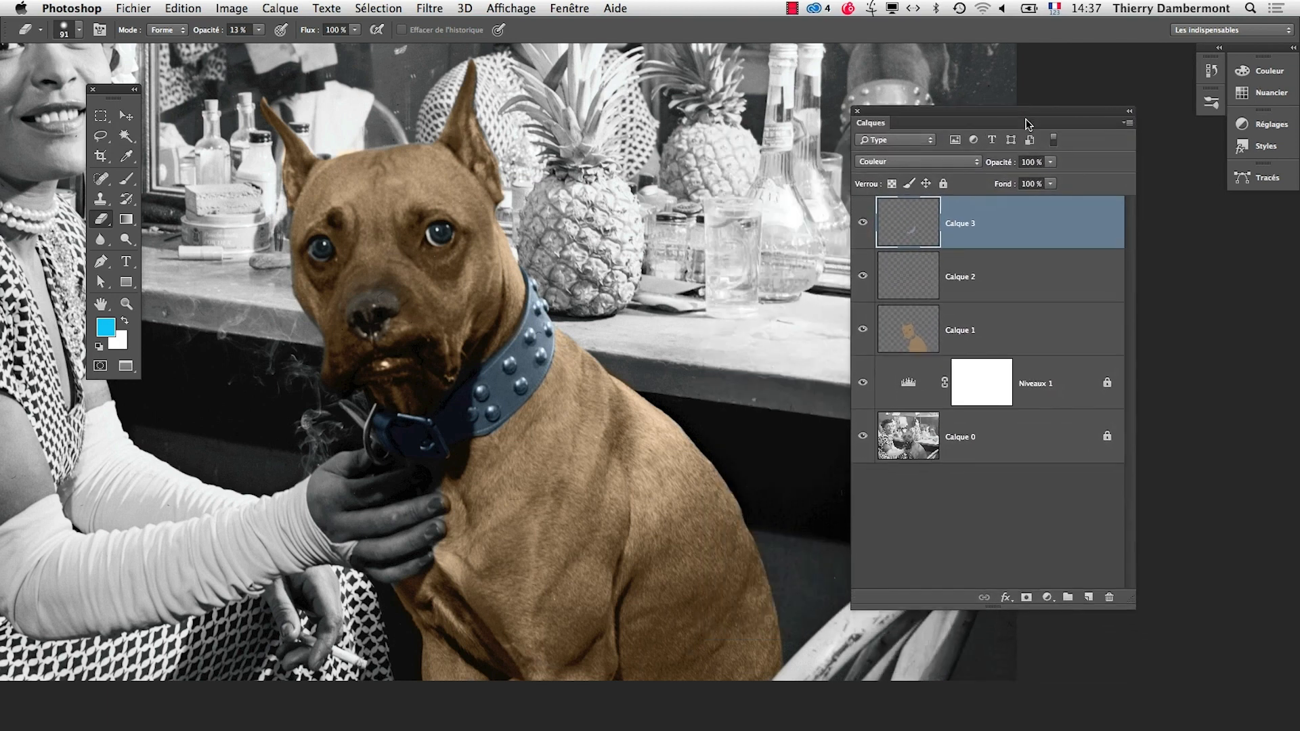
pyautogui.moveTo(1126, 599); pyautogui.dragTo(1135, 528)
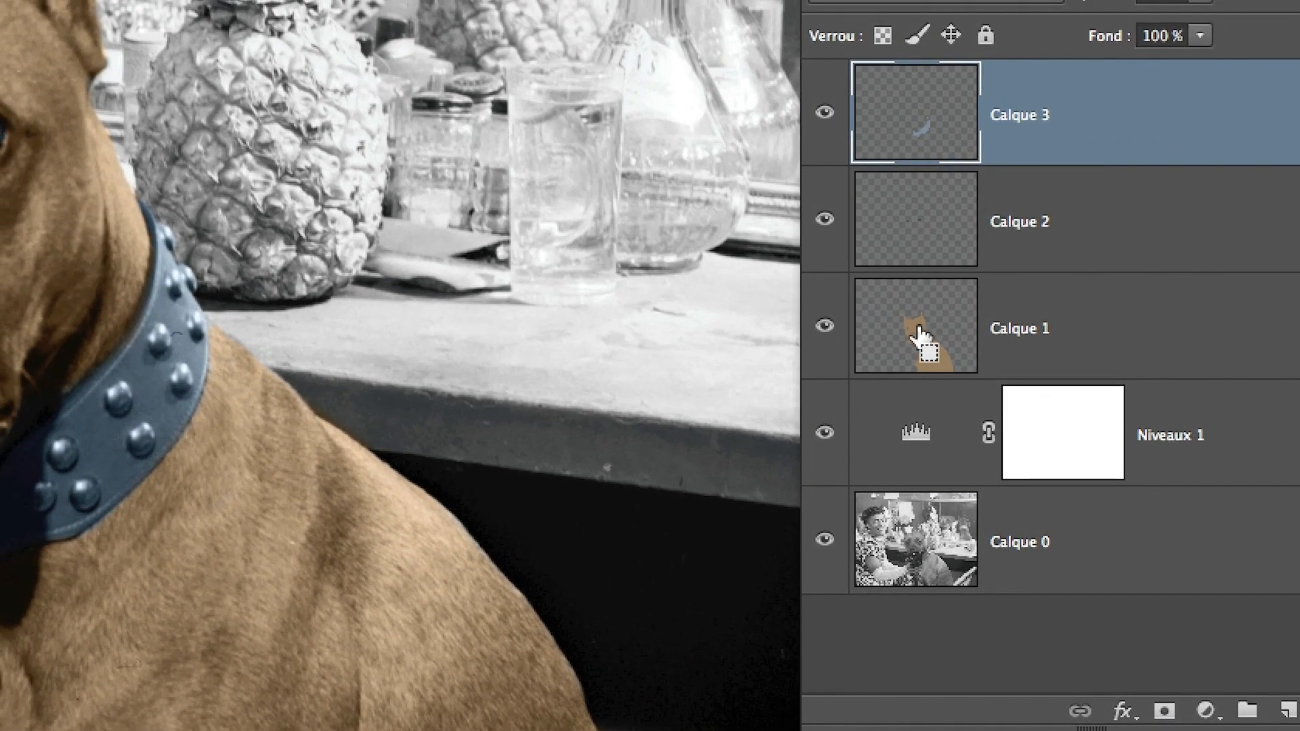
# Step: Load the dog shape of Calque 1 as a selection and try to copy that area of Calque 0 into a new layer
pyautogui.keyDown('ctrl'); pyautogui.click(919, 336); pyautogui.keyUp('ctrl')
pyautogui.click(921, 336)
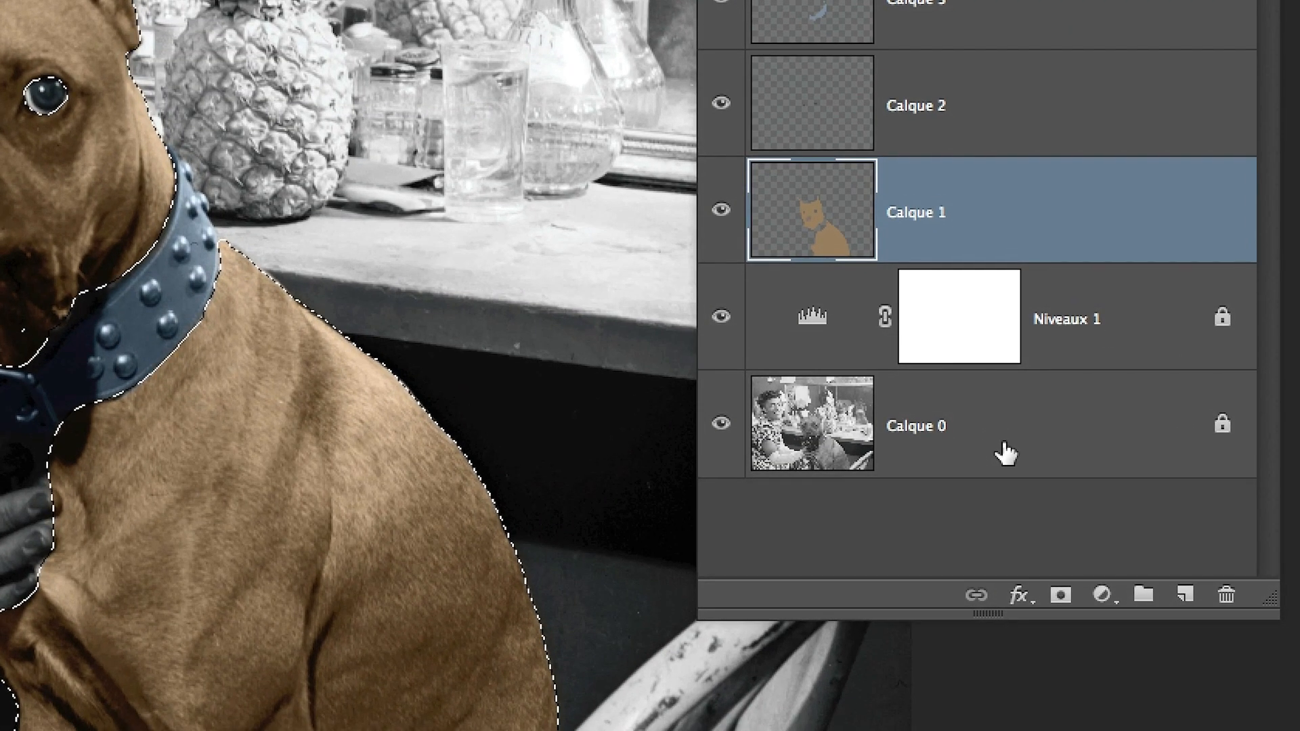
pyautogui.click(1000, 445)
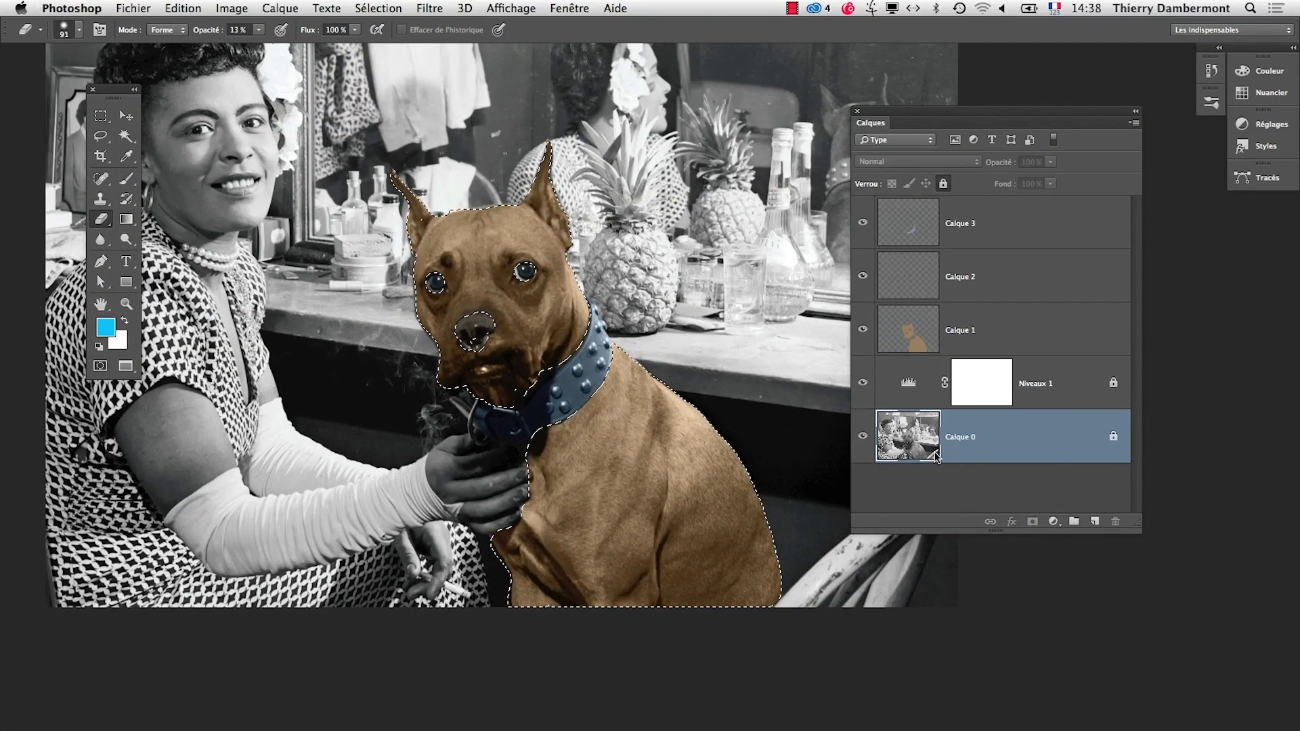
pyautogui.click(280, 8)
pyautogui.moveTo(287, 30)
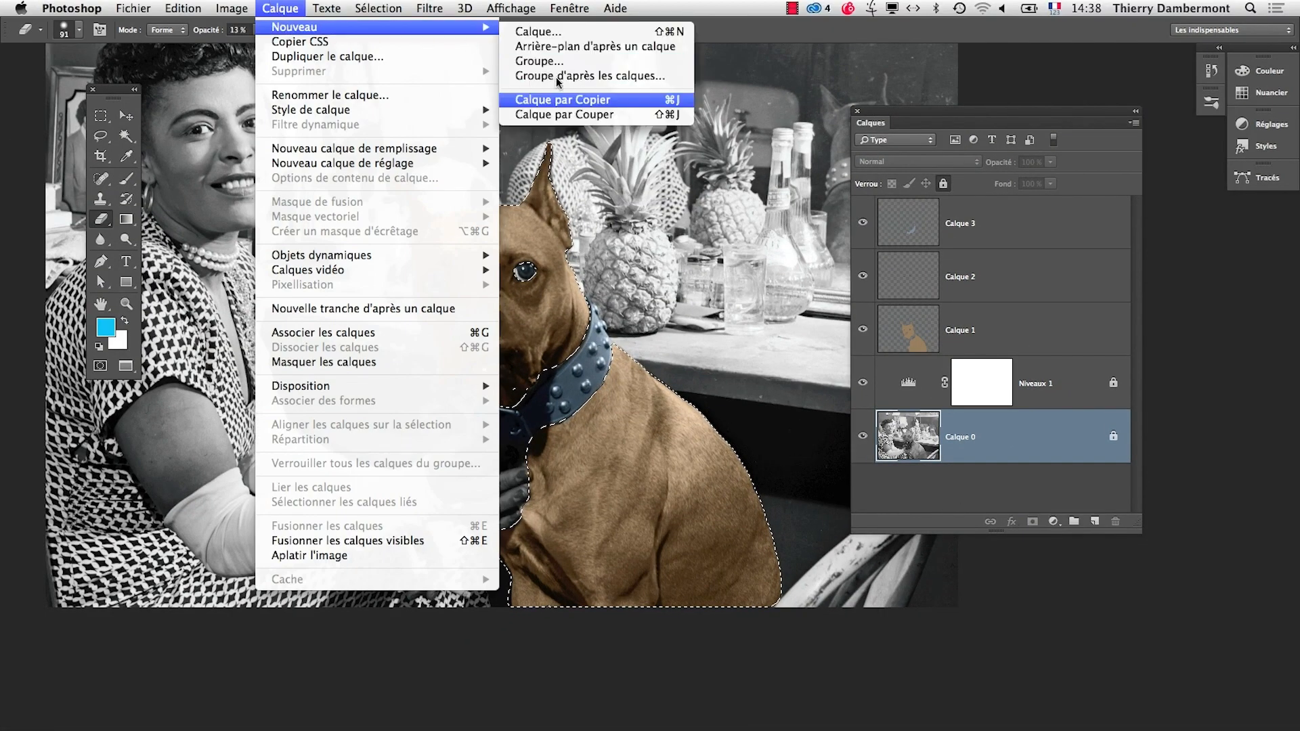
pyautogui.click(611, 101)
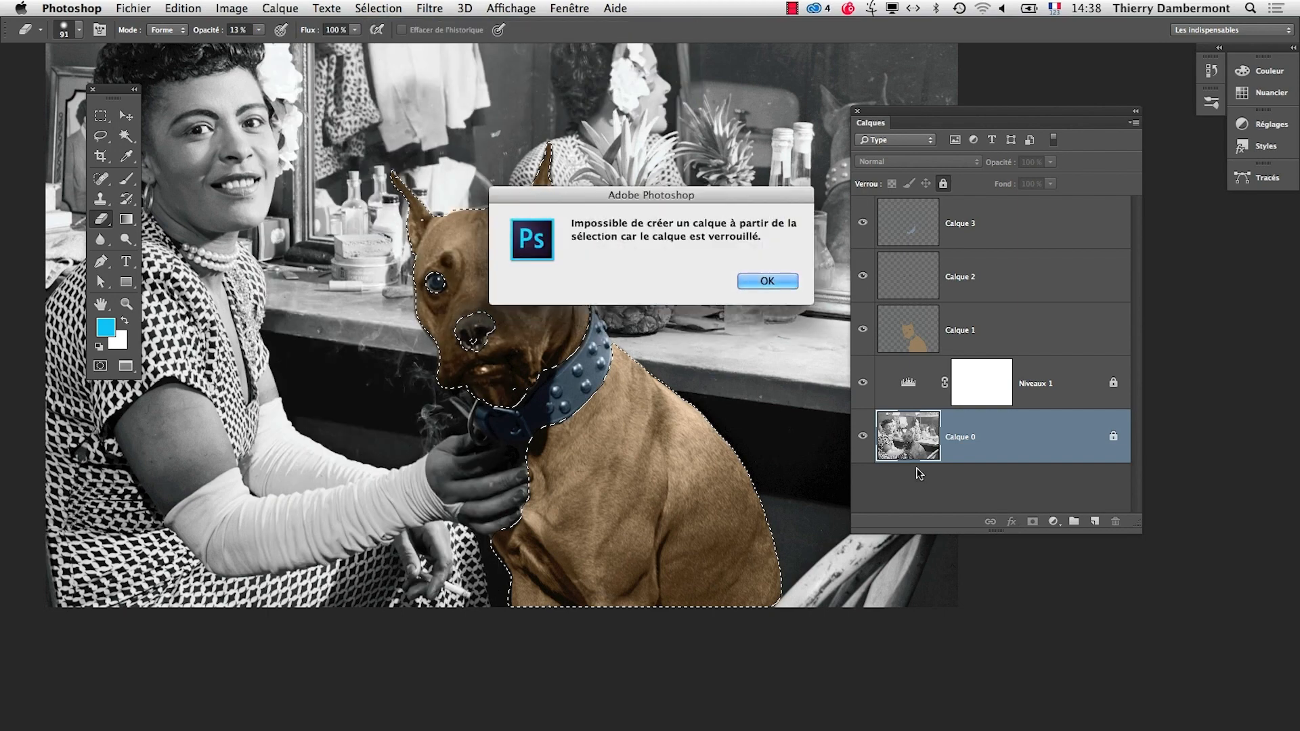
pyautogui.click(772, 281)
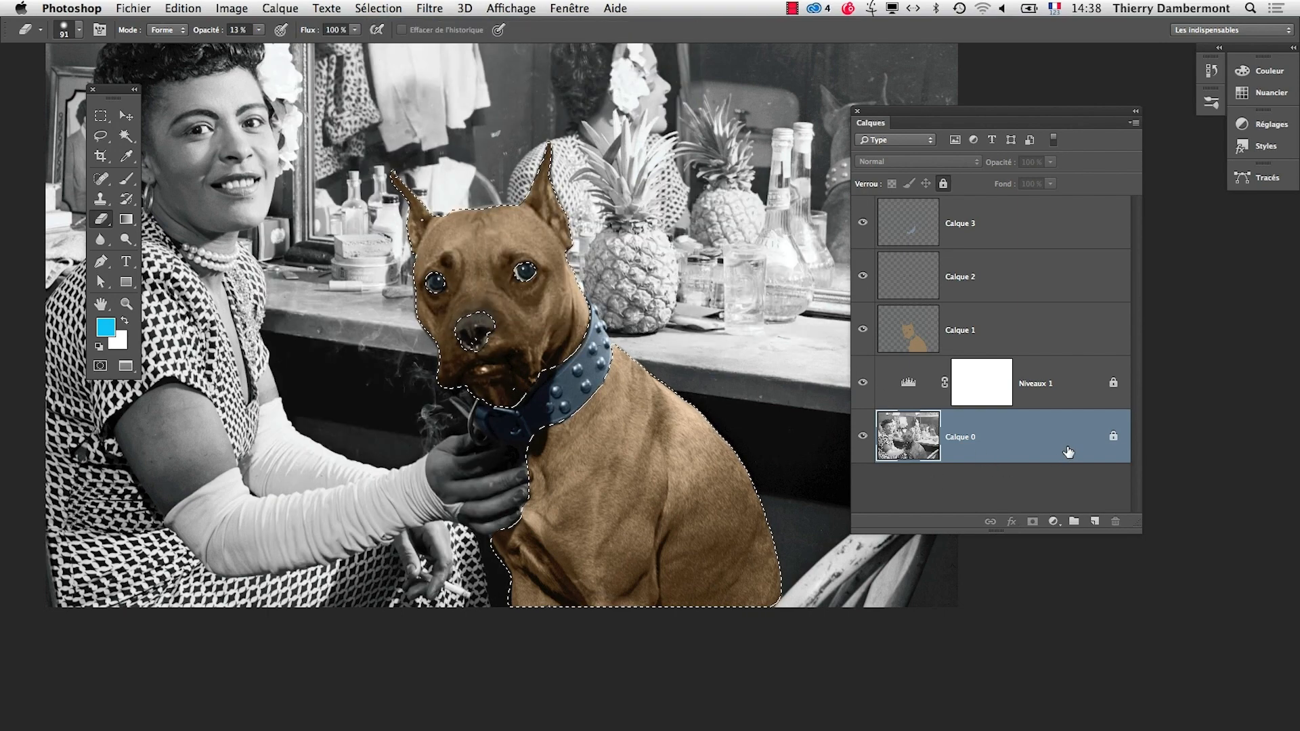
# Step: Unlock Calque 0 and copy its selected dog area into a new layer
pyautogui.click(280, 9)
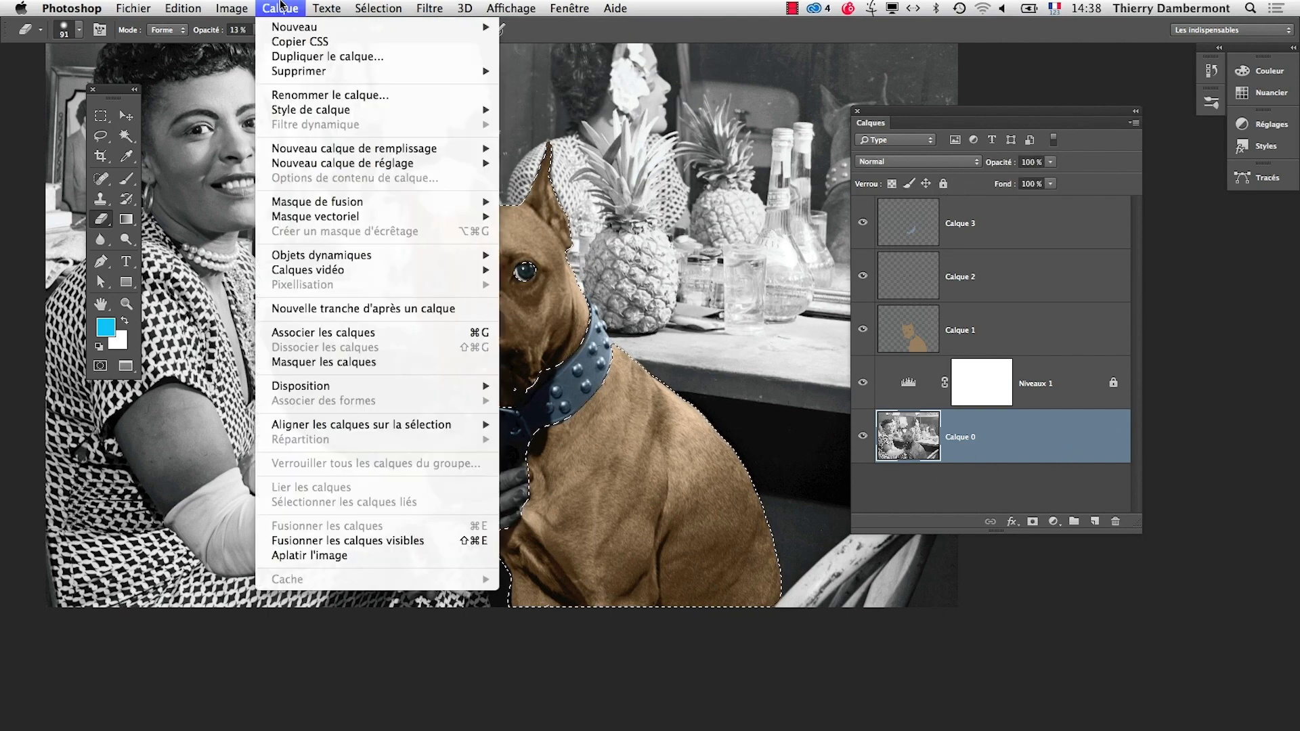
pyautogui.moveTo(290, 26)
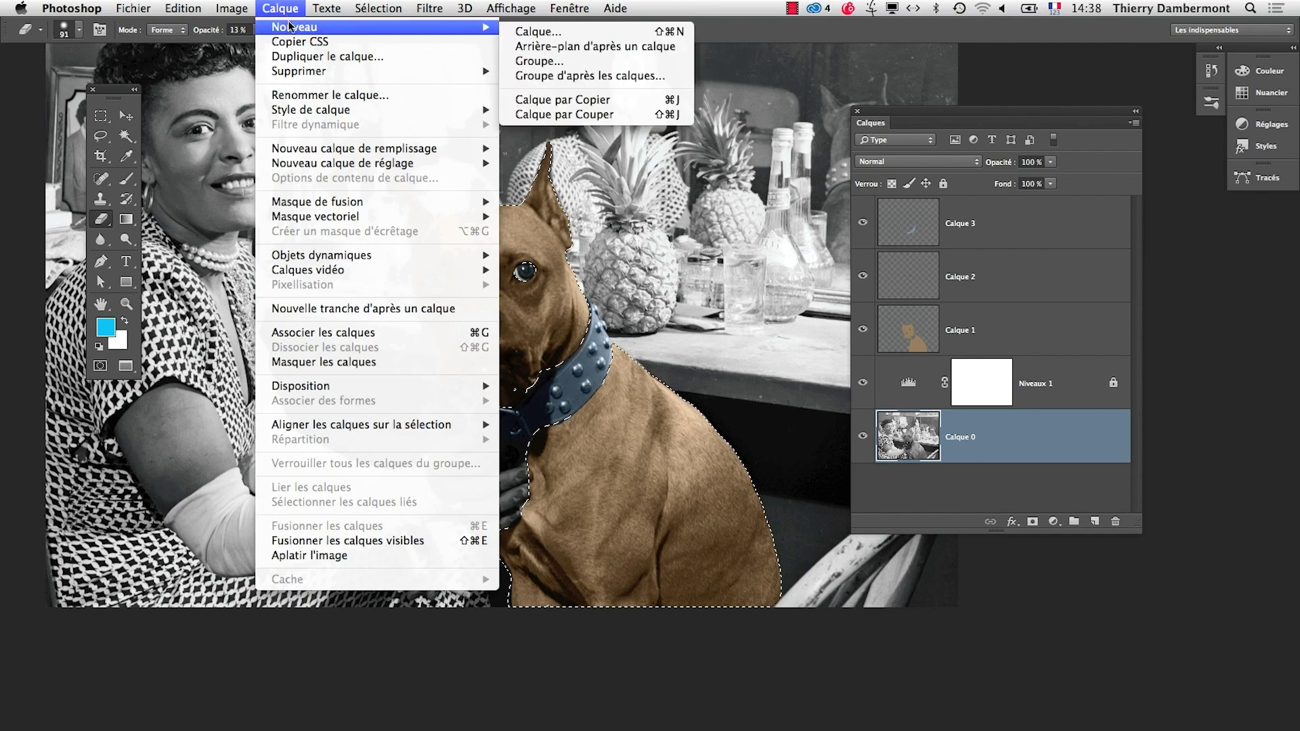
pyautogui.click(555, 101)
# Step: Lengthen the Layers panel and step back through the history to undo the layer copy and the dog selection
pyautogui.moveTo(1139, 531); pyautogui.dragTo(1144, 633)
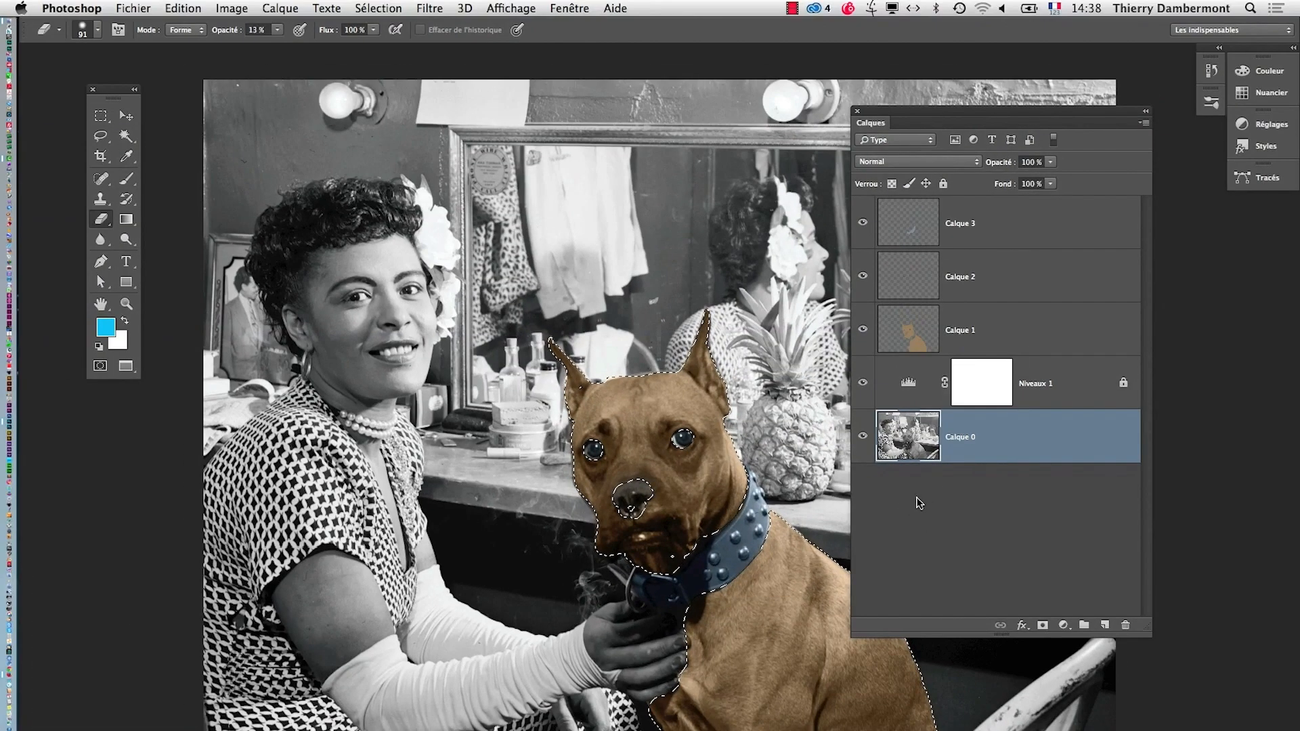
pyautogui.click(197, 6)
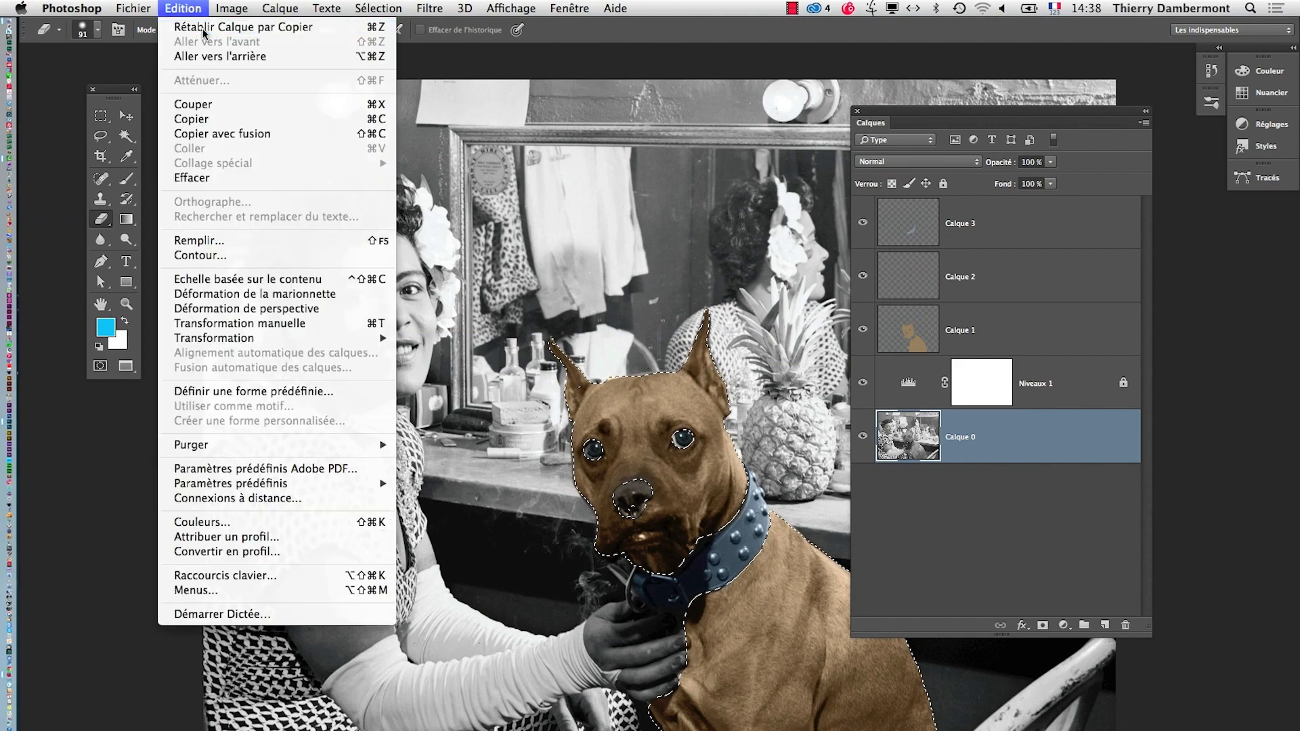
pyautogui.click(205, 55)
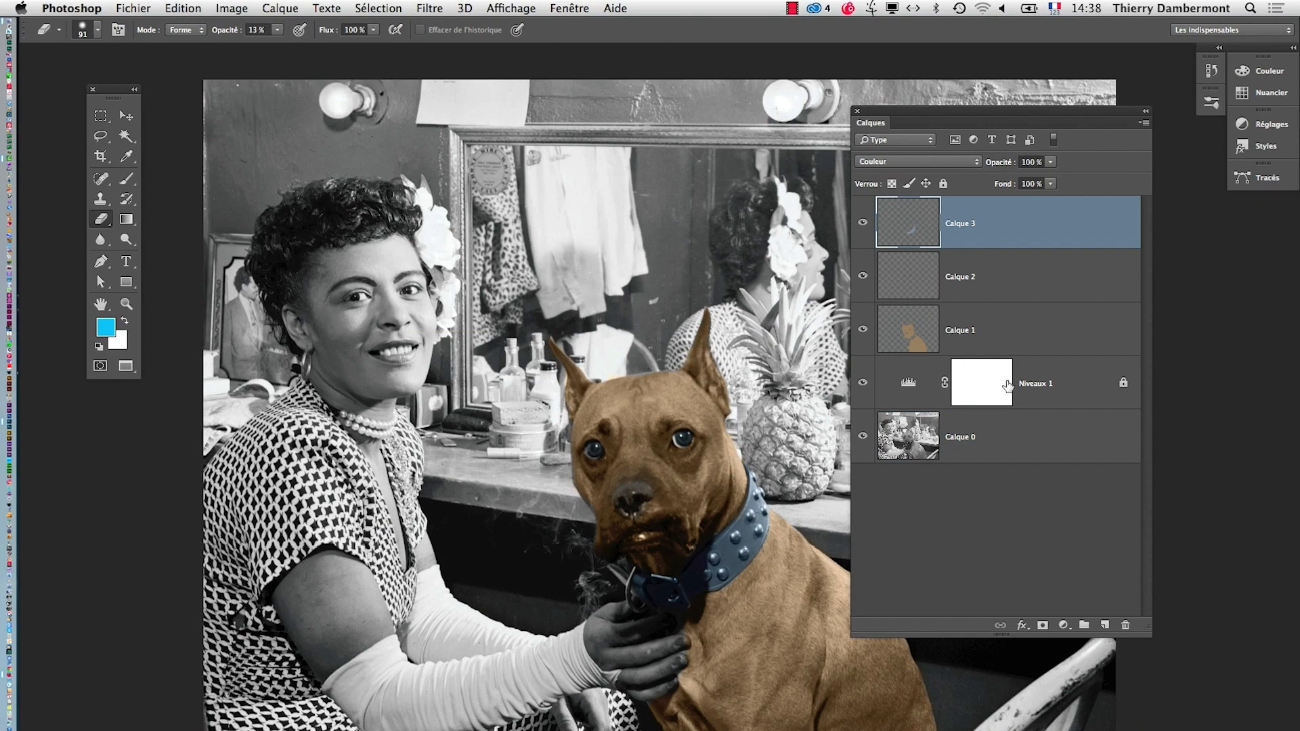
# Step: Make Calque 1 active and load its dog shape as a selection
pyautogui.click(961, 325)
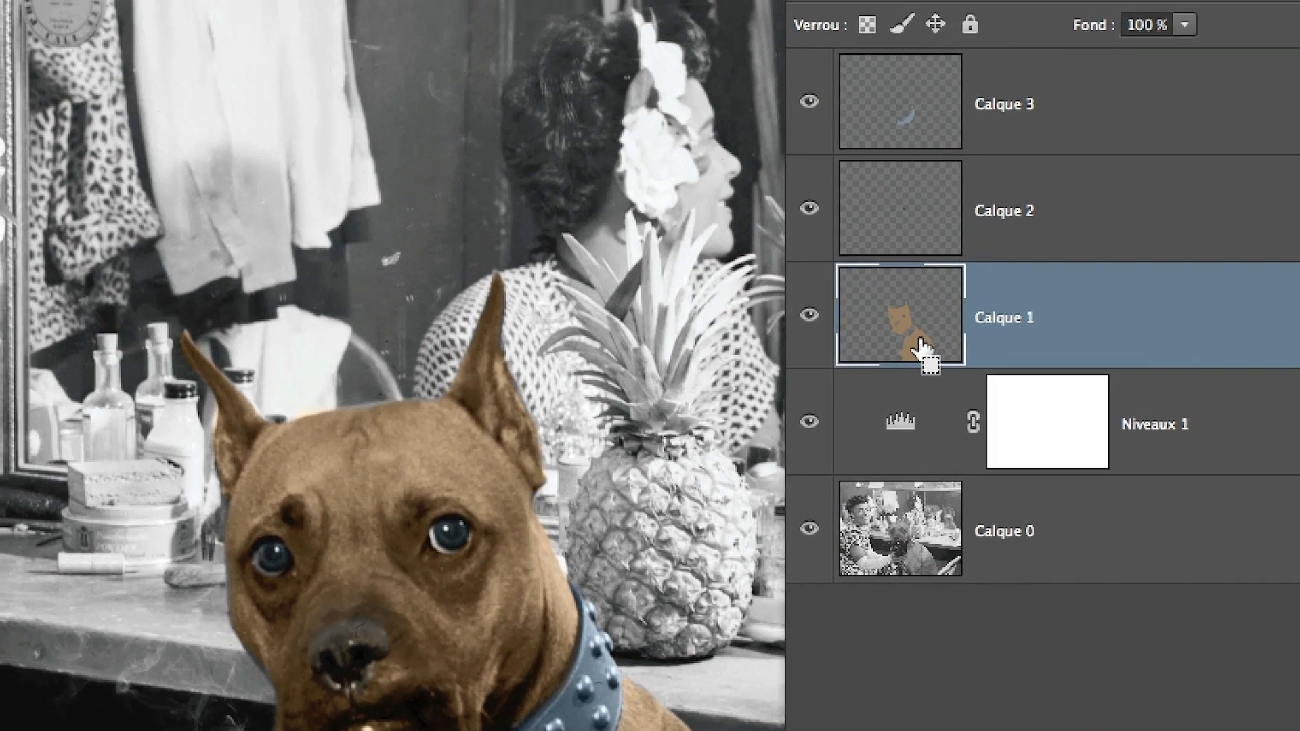
pyautogui.keyDown('super'); pyautogui.click(938, 361); pyautogui.keyUp('super')
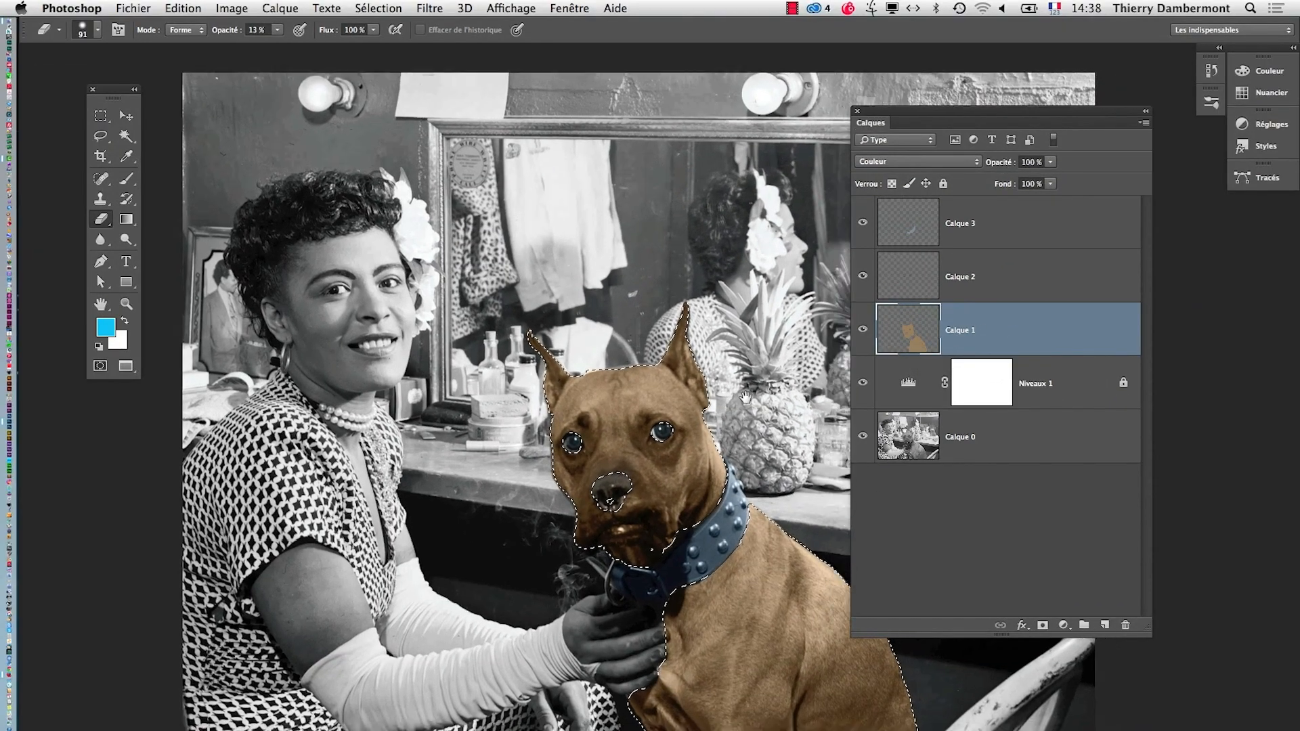
pyautogui.moveTo(745, 398); pyautogui.dragTo(553, 321)
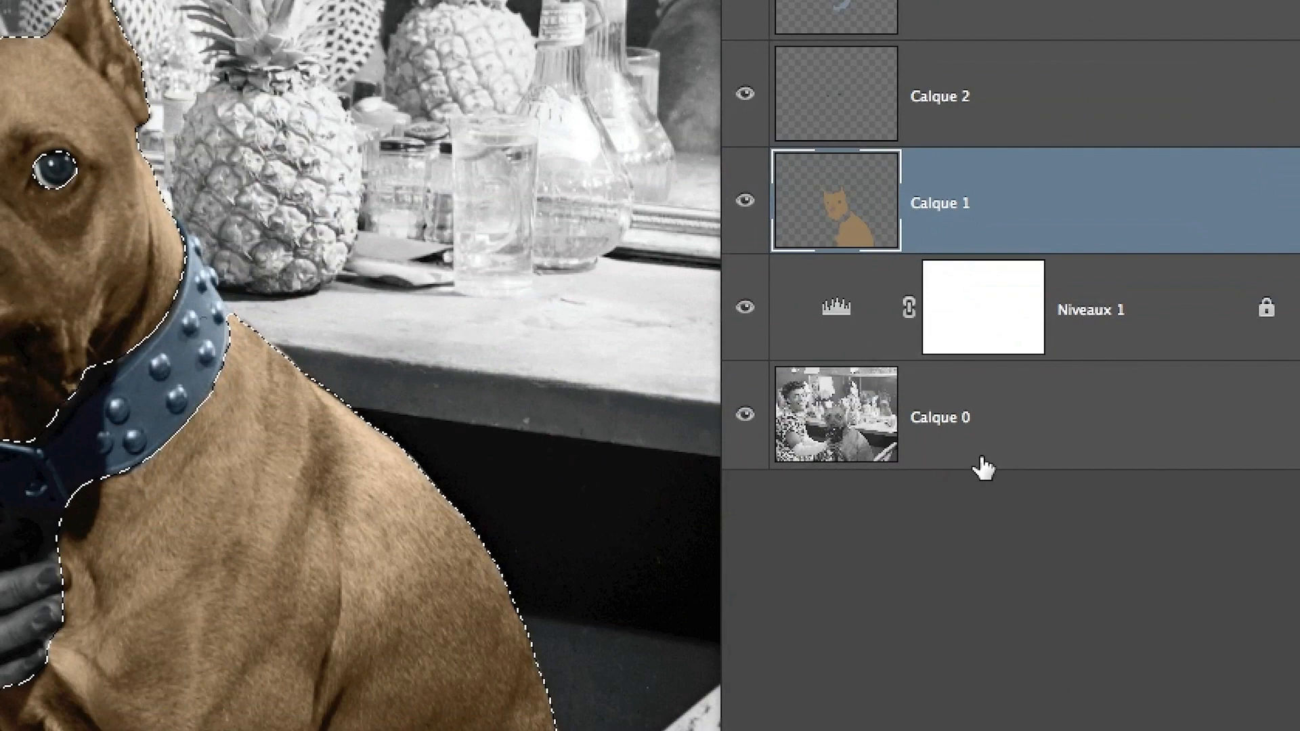
# Step: With Calque 0 active and unlocked, copy the selected dog area of the photo into a new layer
pyautogui.click(983, 467)
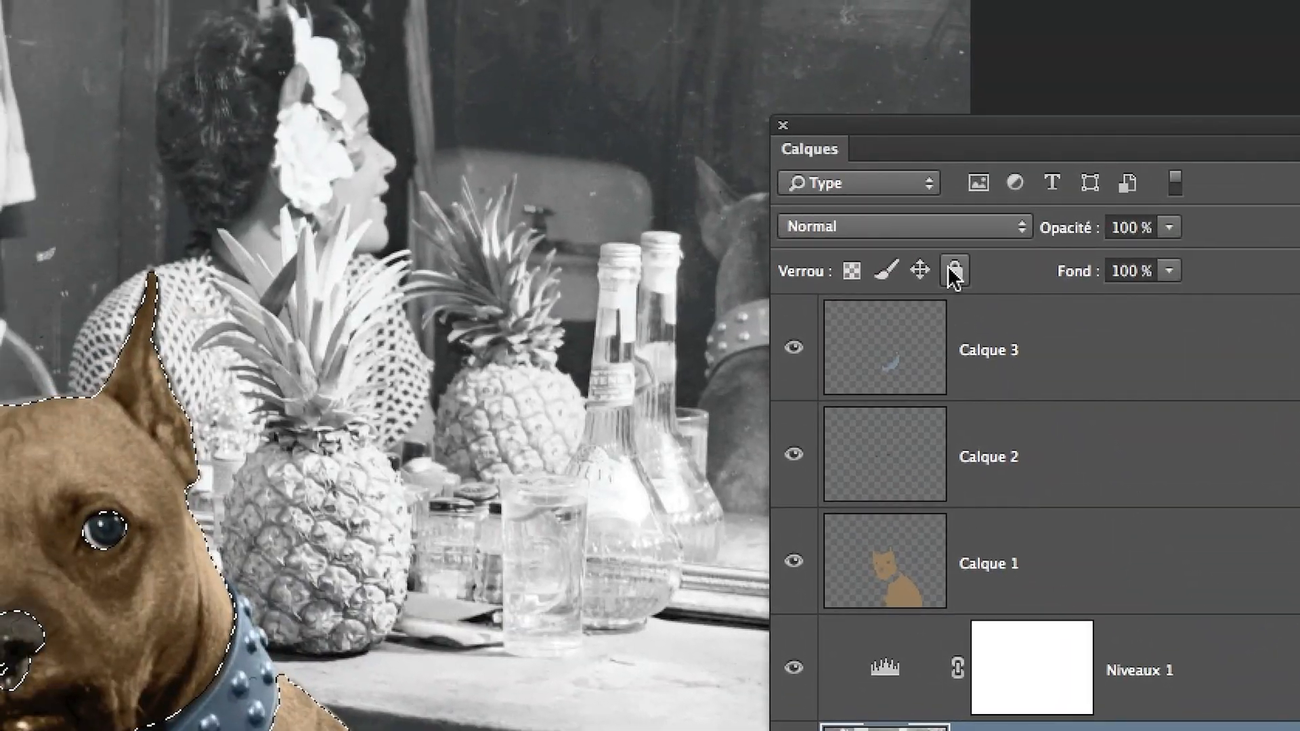
pyautogui.click(954, 271)
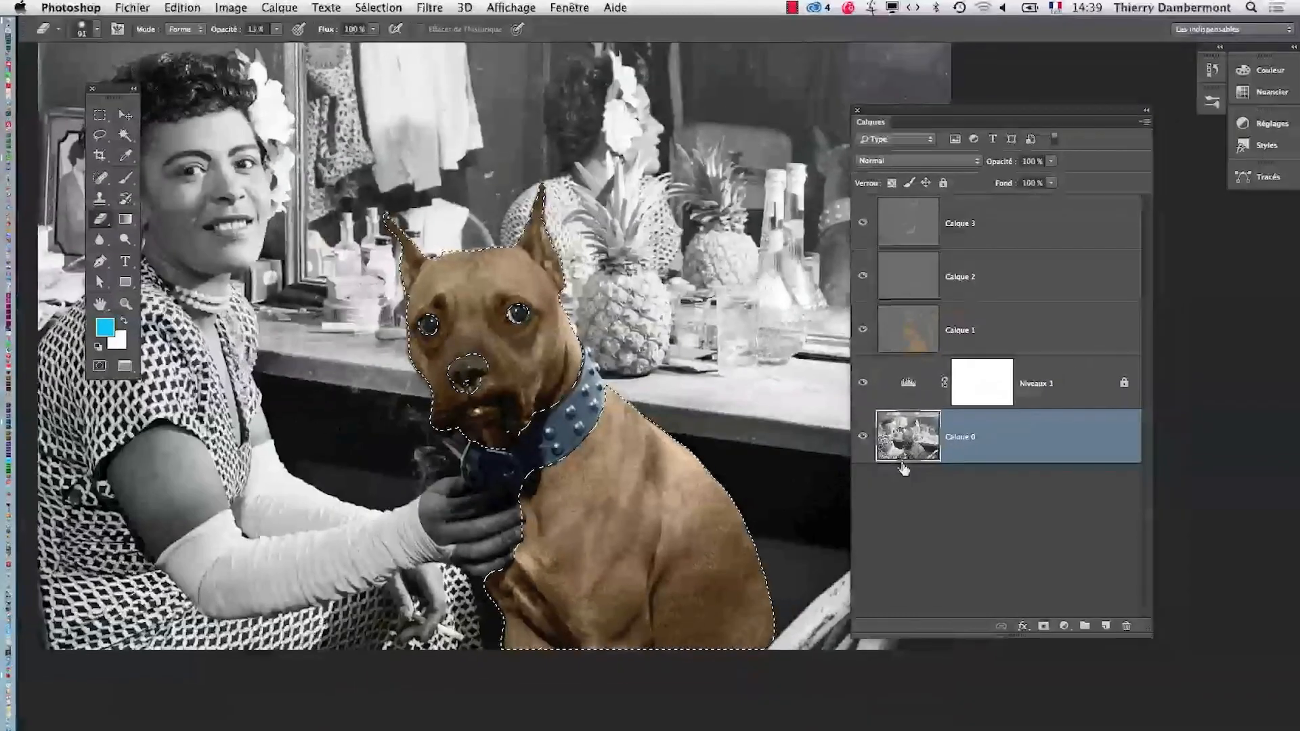
pyautogui.click(280, 8)
pyautogui.moveTo(294, 26)
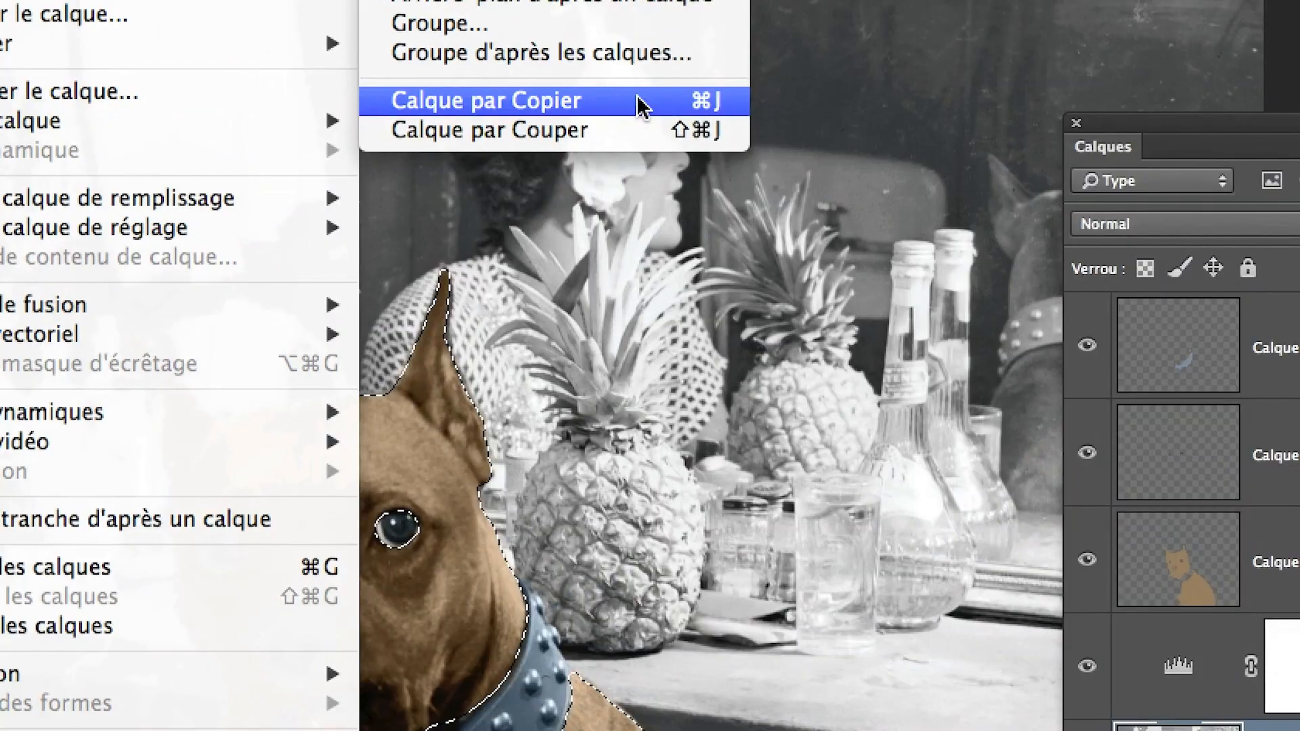
pyautogui.click(640, 106)
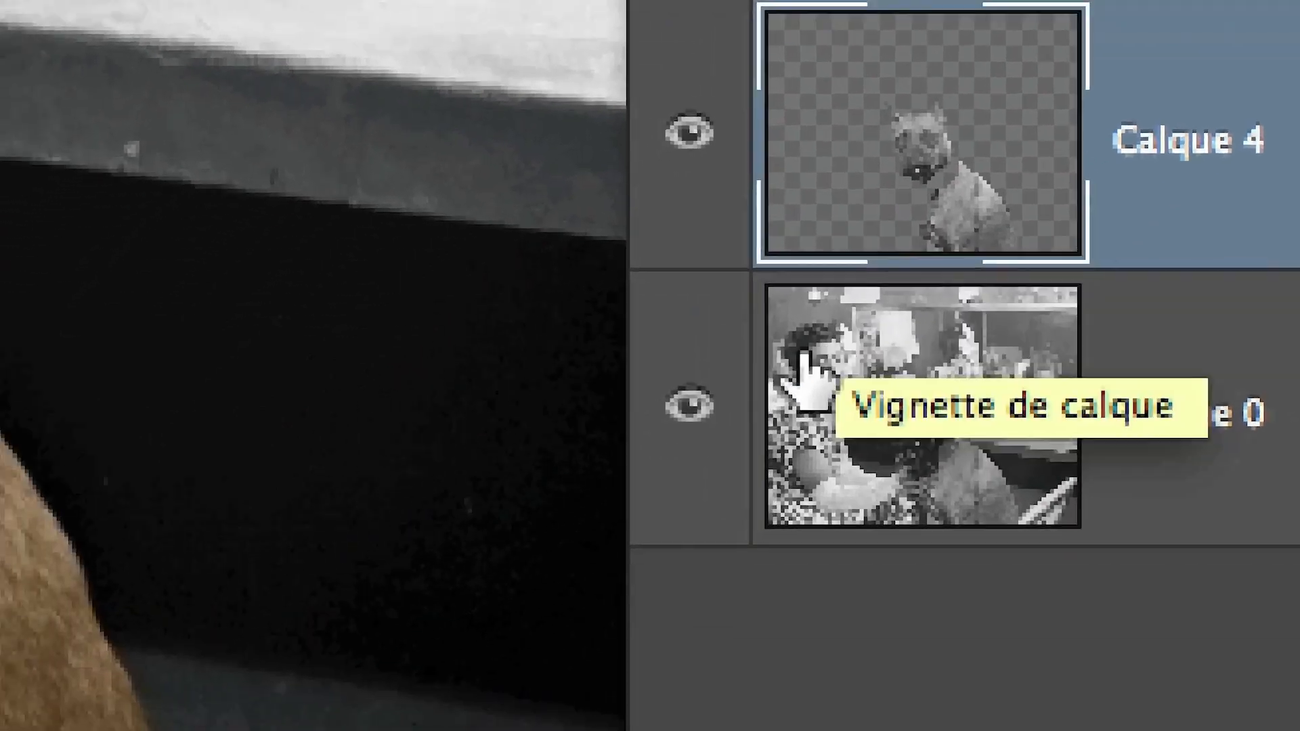
# Step: Isolate Calque 4 to examine the copied dog up close, and restore the visibility of all layers
pyautogui.click(563, 520)
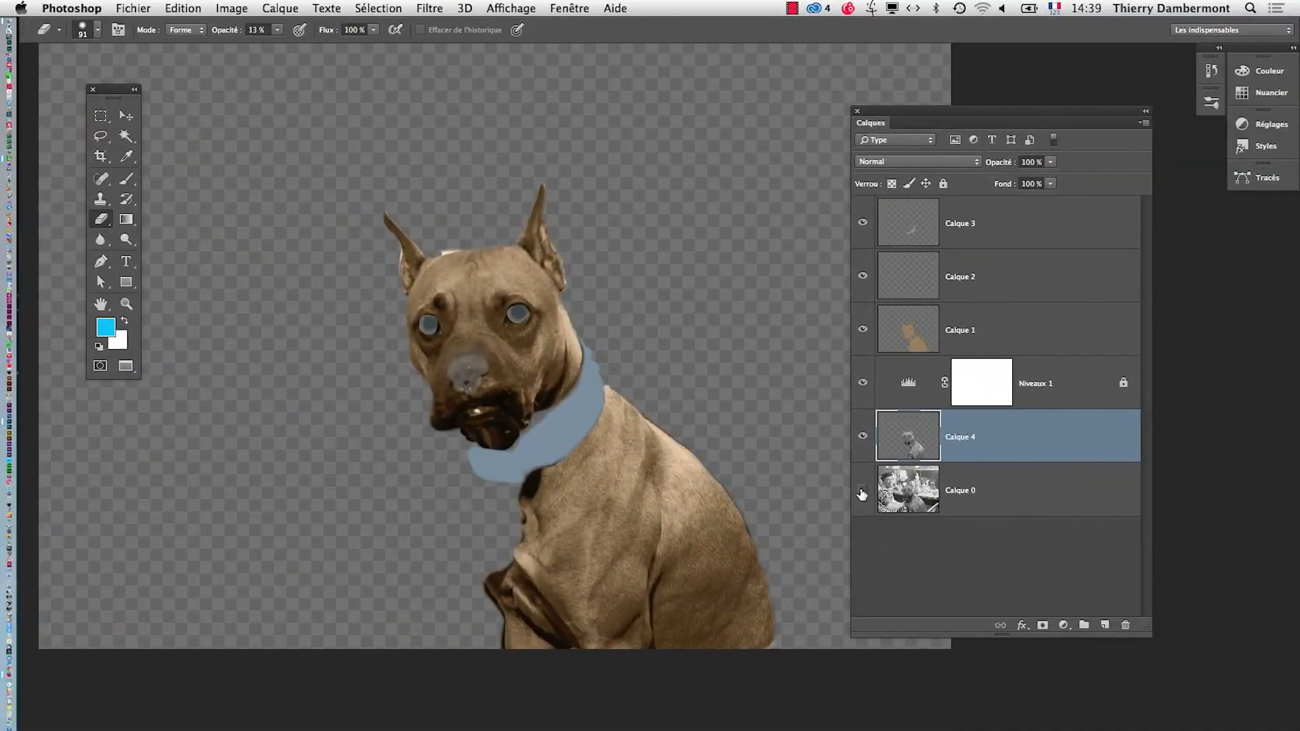
pyautogui.keyDown('alt'); pyautogui.click(863, 437); pyautogui.keyUp('alt')
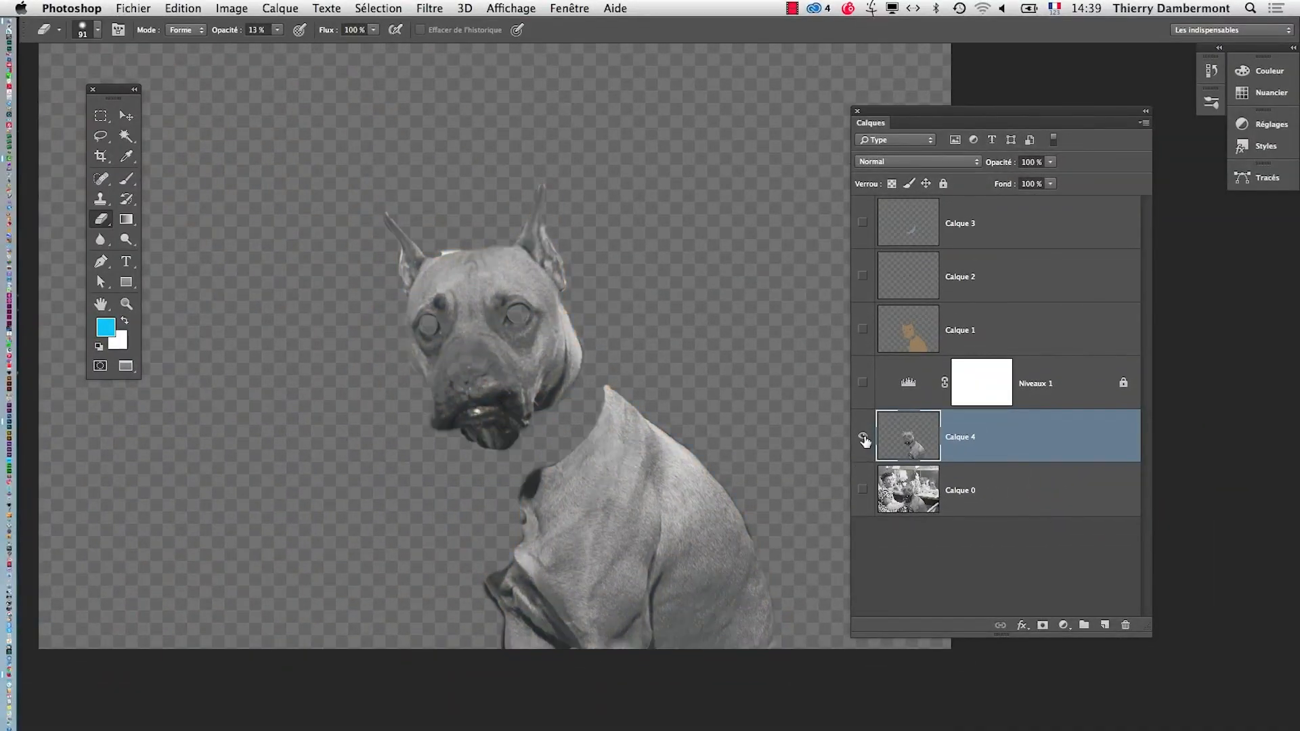
pyautogui.click(663, 552)
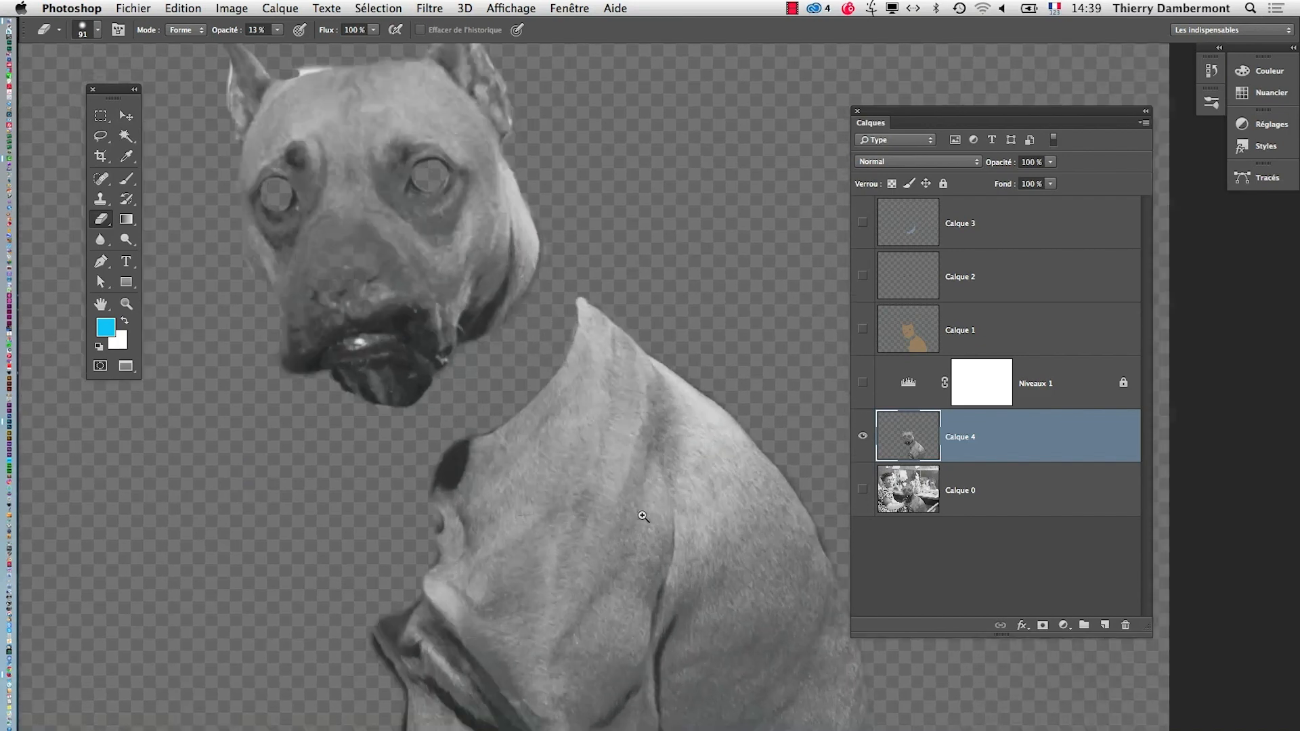
pyautogui.keyDown('alt'); pyautogui.click(664, 557); pyautogui.keyUp('alt')
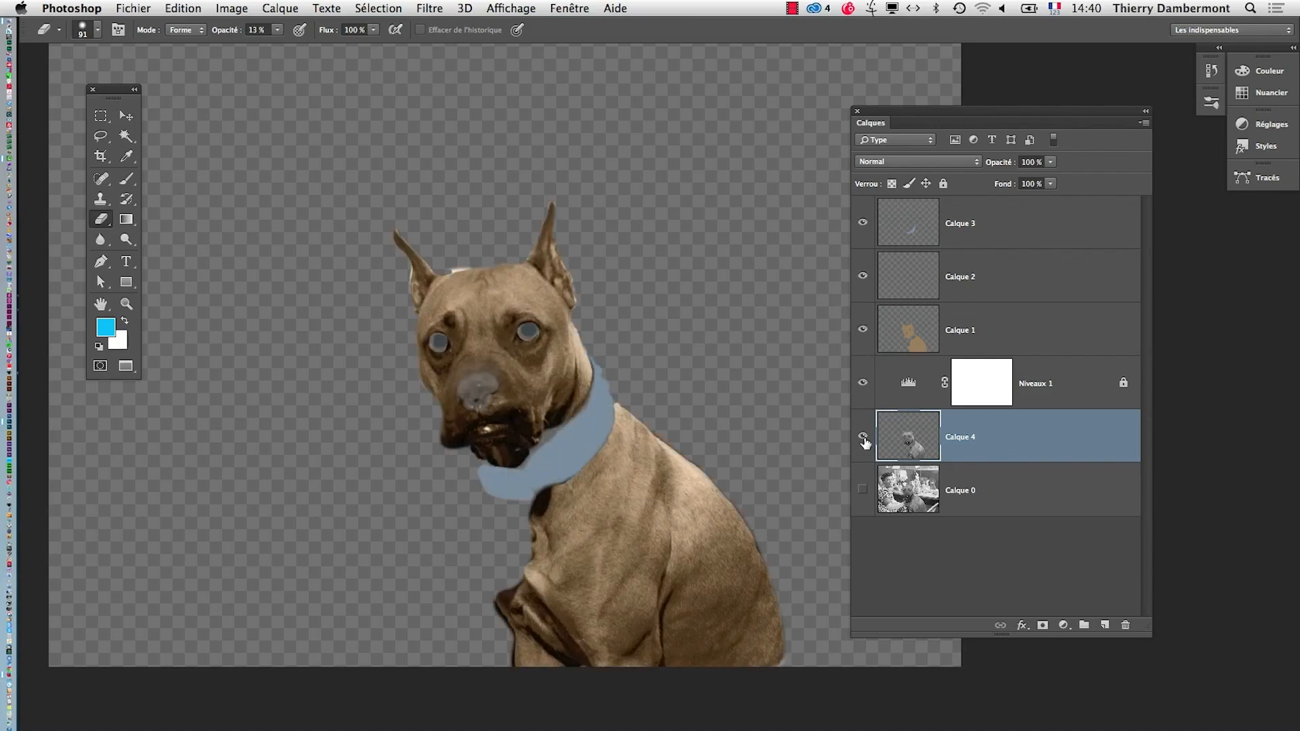
pyautogui.click(905, 347)
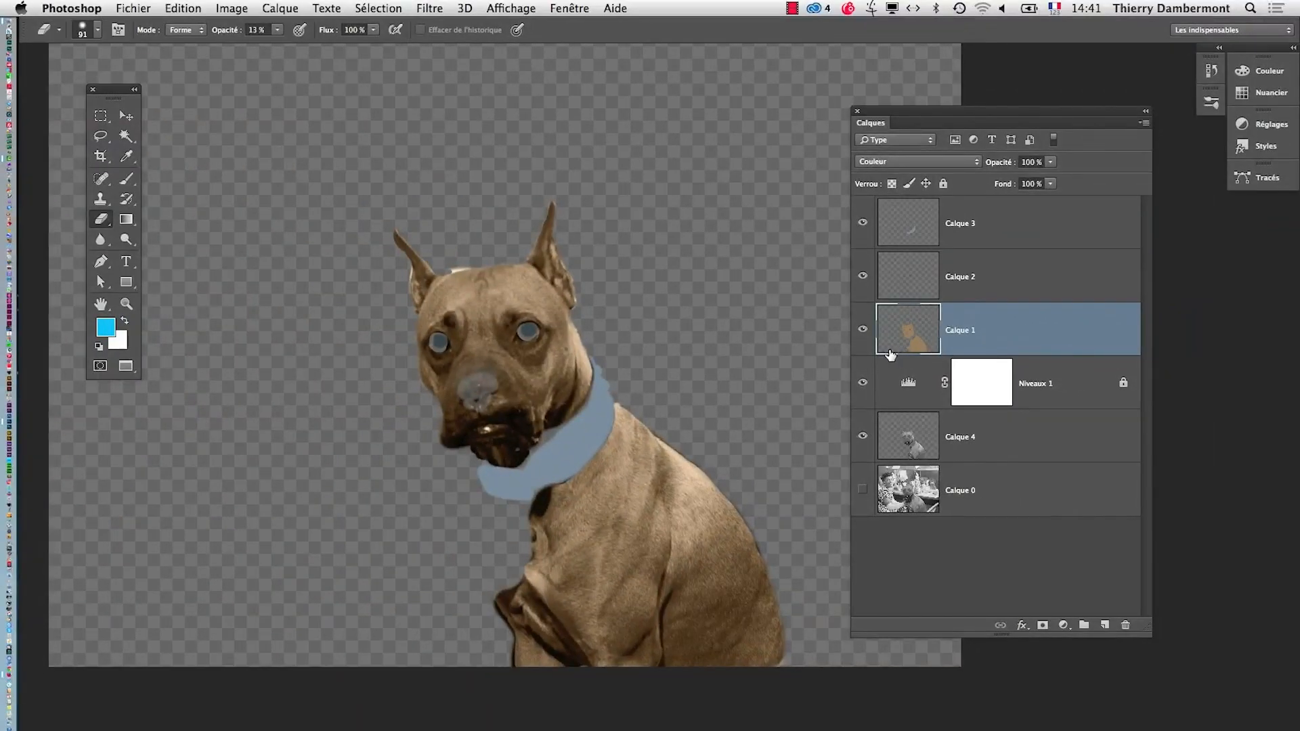
pyautogui.click(862, 489)
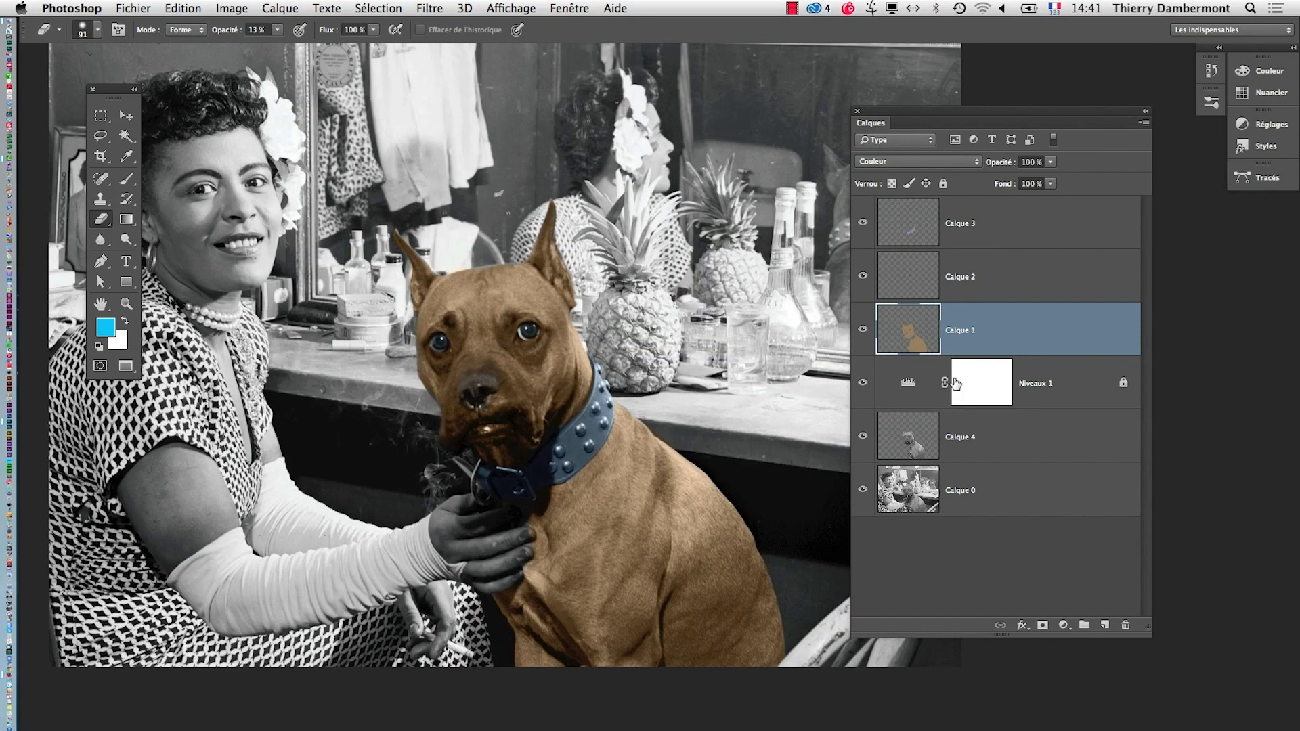
# Step: Convert the copied dog layer Calque 4 into a smart object
pyautogui.moveTo(768, 444); pyautogui.dragTo(574, 318)
pyautogui.click(999, 450)
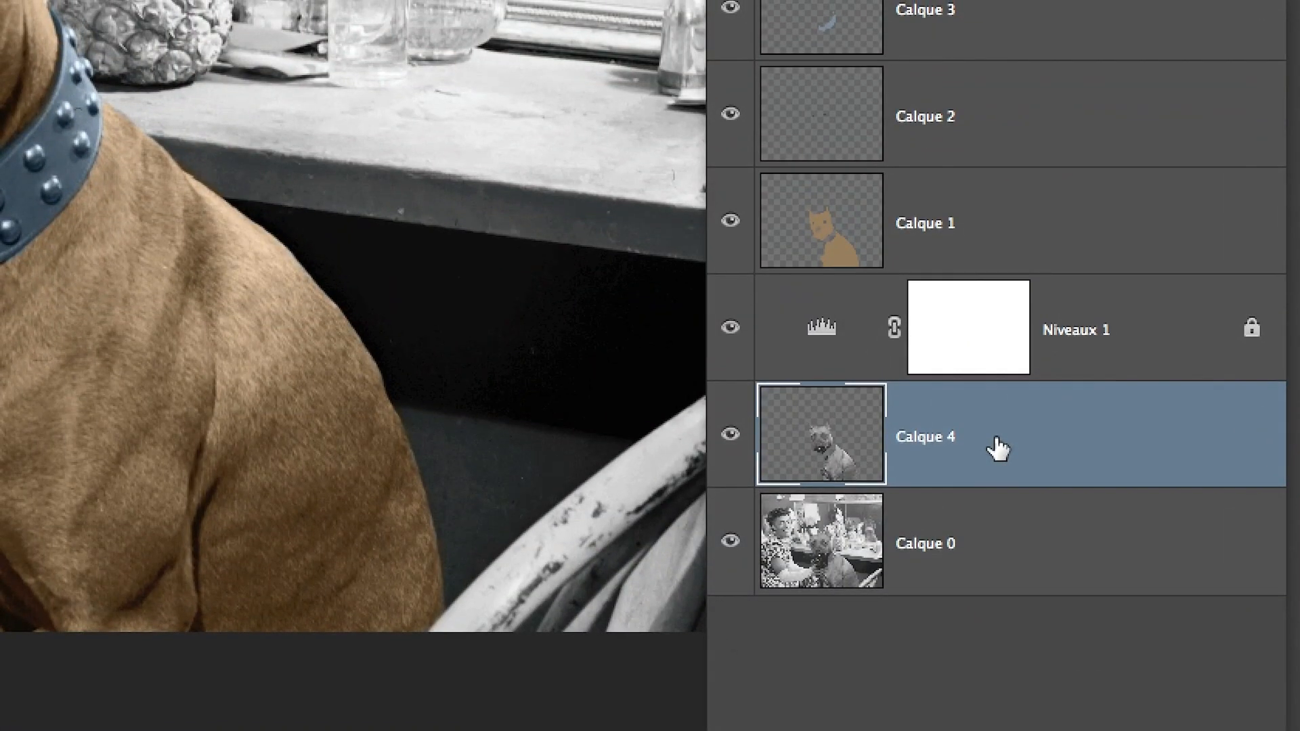
pyautogui.rightClick(995, 437)
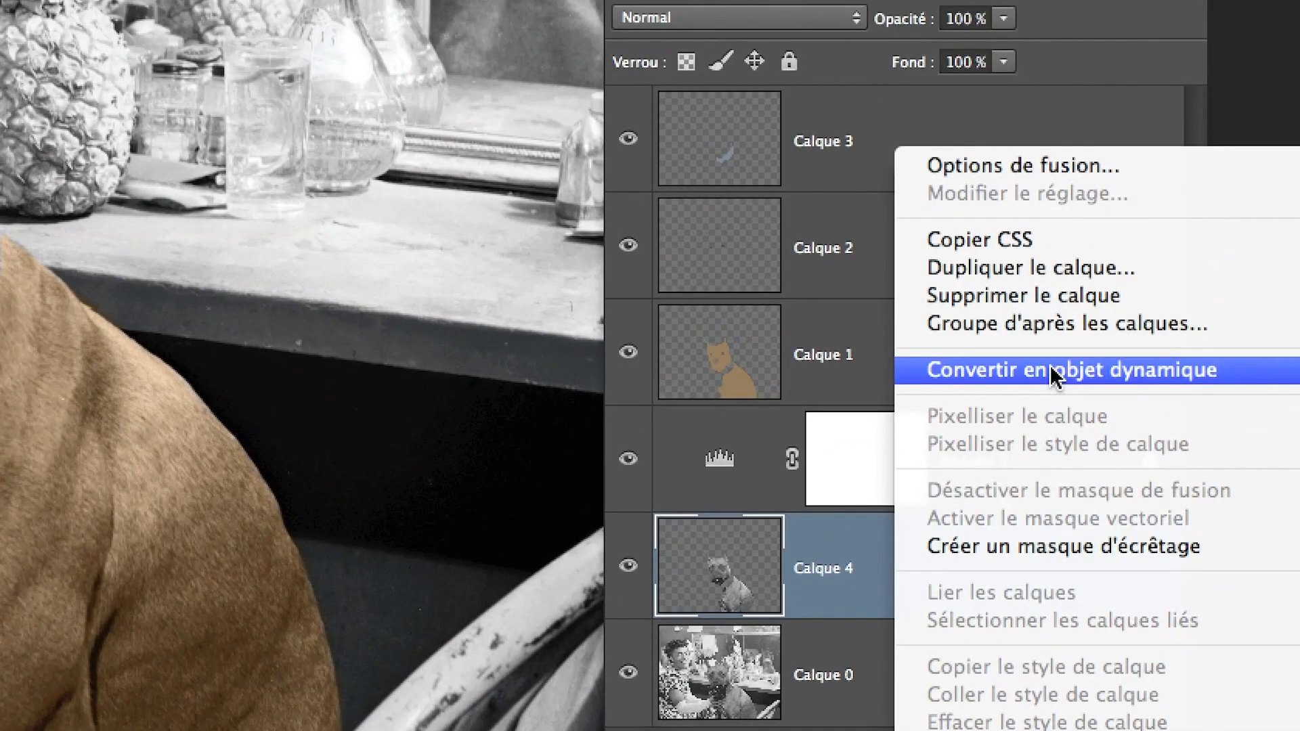
pyautogui.click(1150, 237)
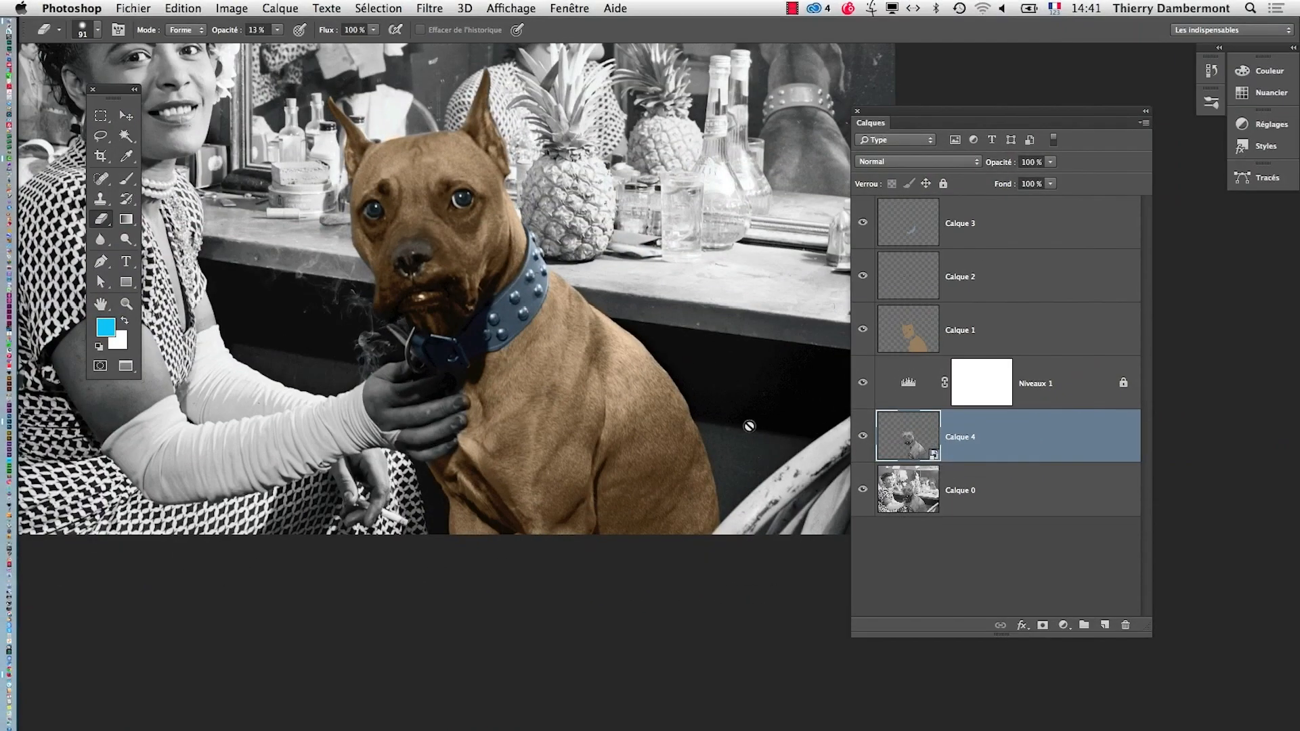
# Step: Sharpen the Calque 4 smart object with an Accentuation (Unsharp Mask) filter at 500 % gain, 1.0 pixel radius and threshold 0
pyautogui.click(420, 8)
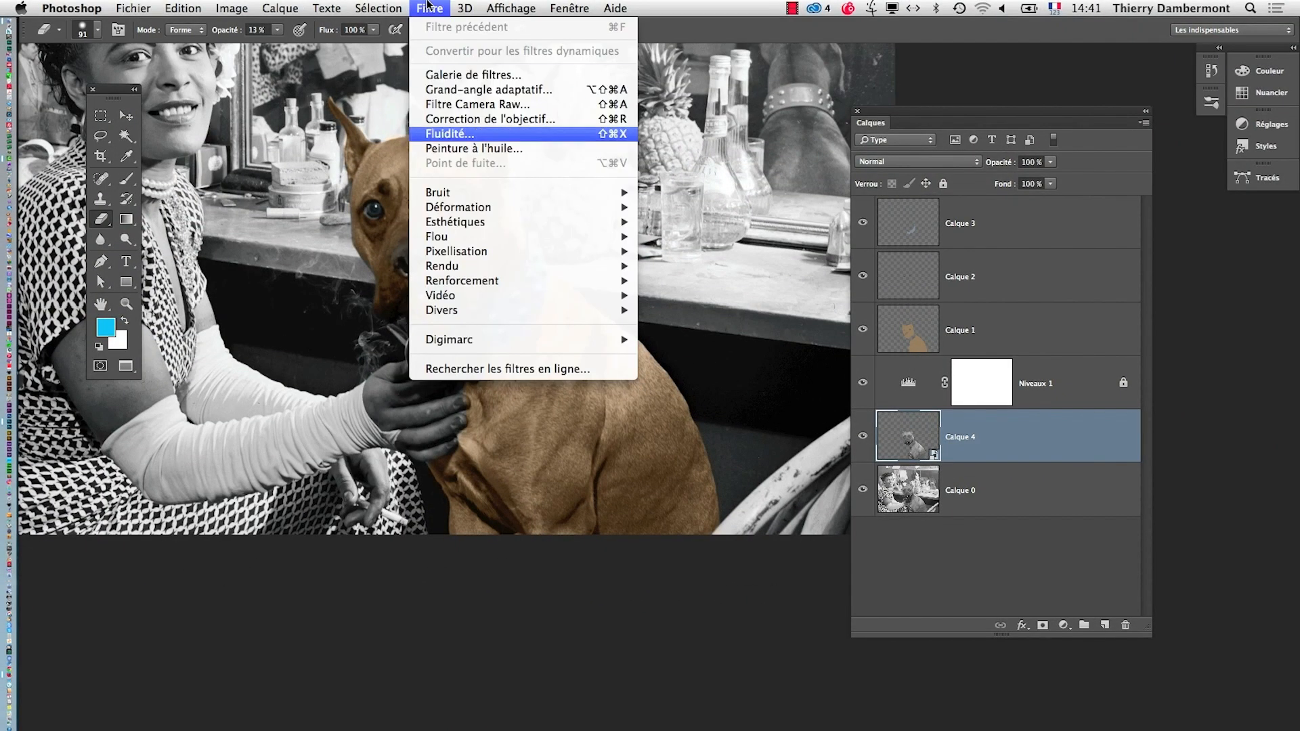
pyautogui.moveTo(508, 277)
pyautogui.click(657, 283)
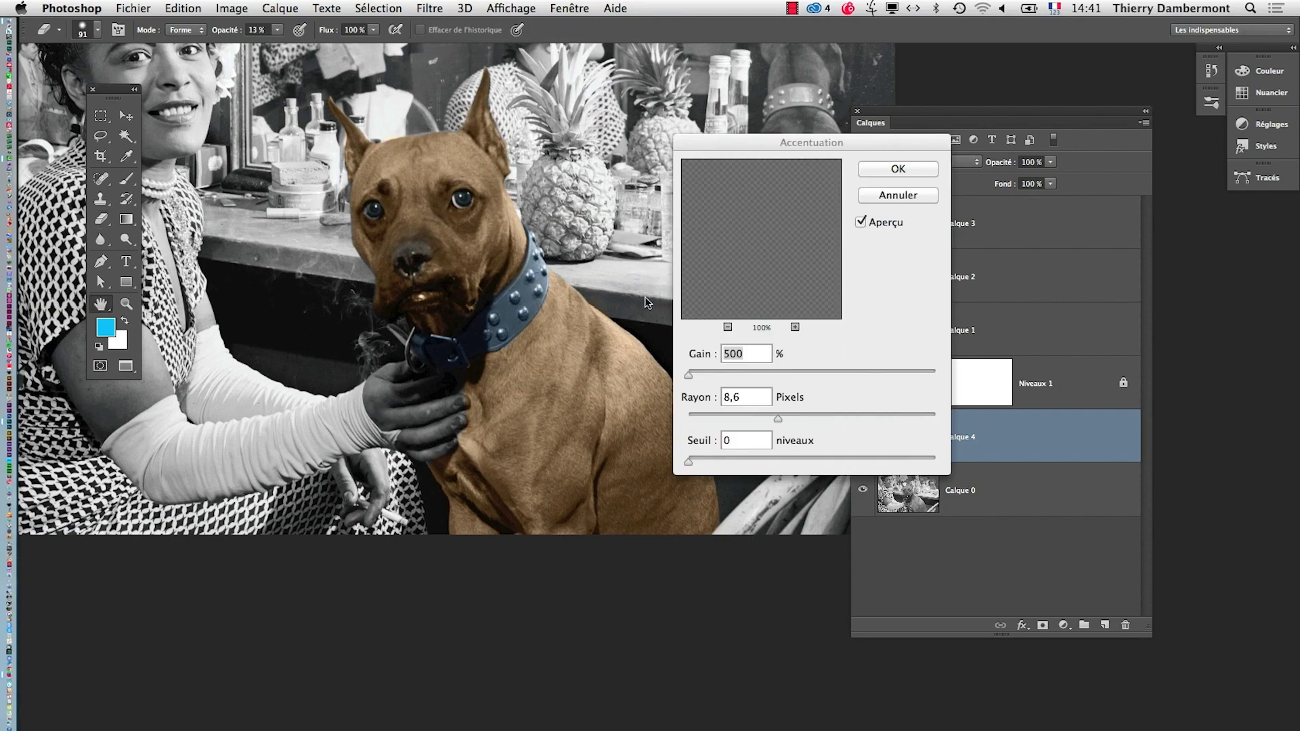
pyautogui.keyDown('super'); pyautogui.click(444, 243); pyautogui.keyUp('super')
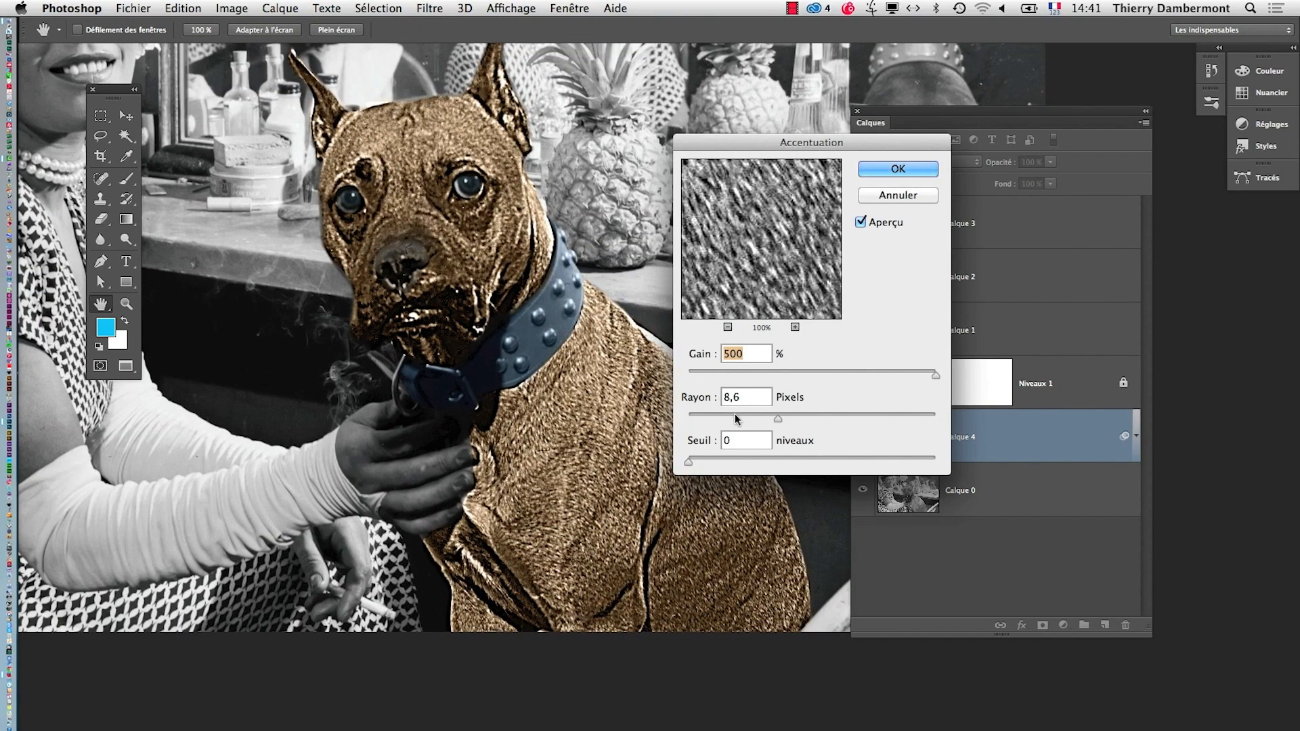
pyautogui.moveTo(735, 417); pyautogui.dragTo(700, 416)
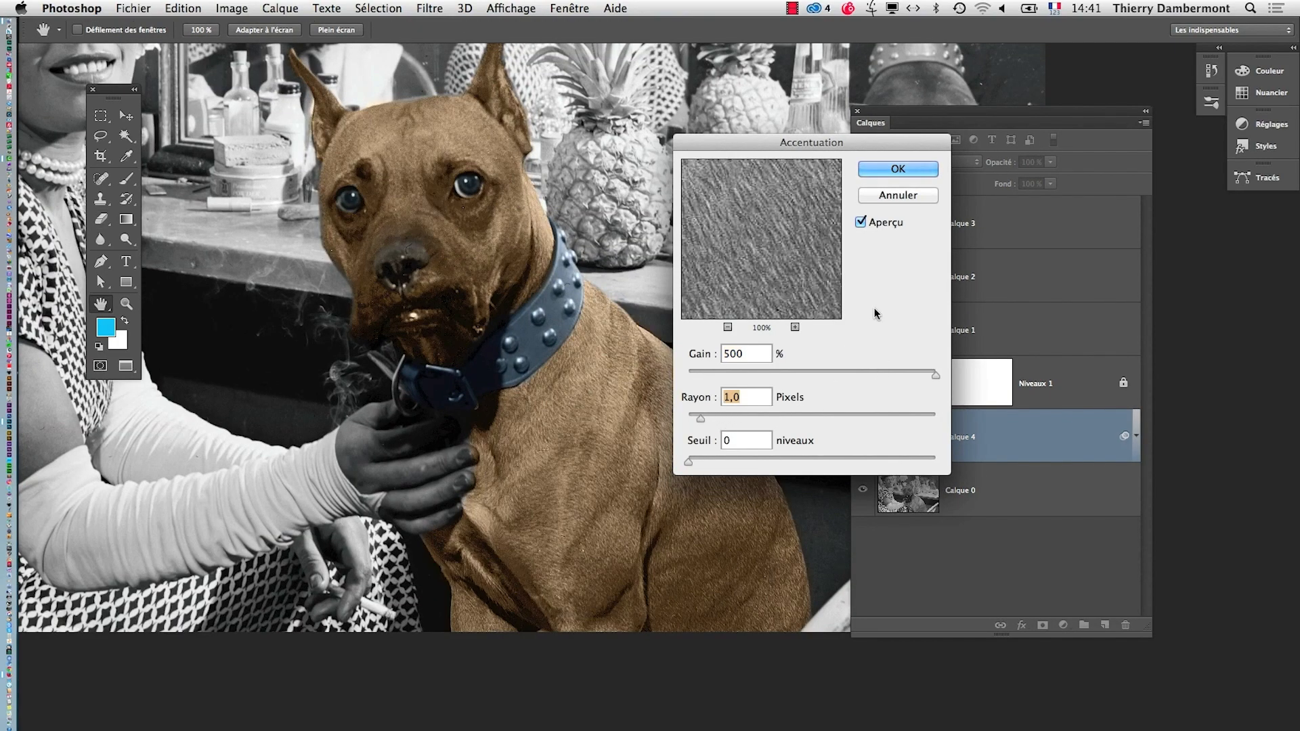
pyautogui.keyDown('super'); pyautogui.click(483, 241); pyautogui.keyUp('super')
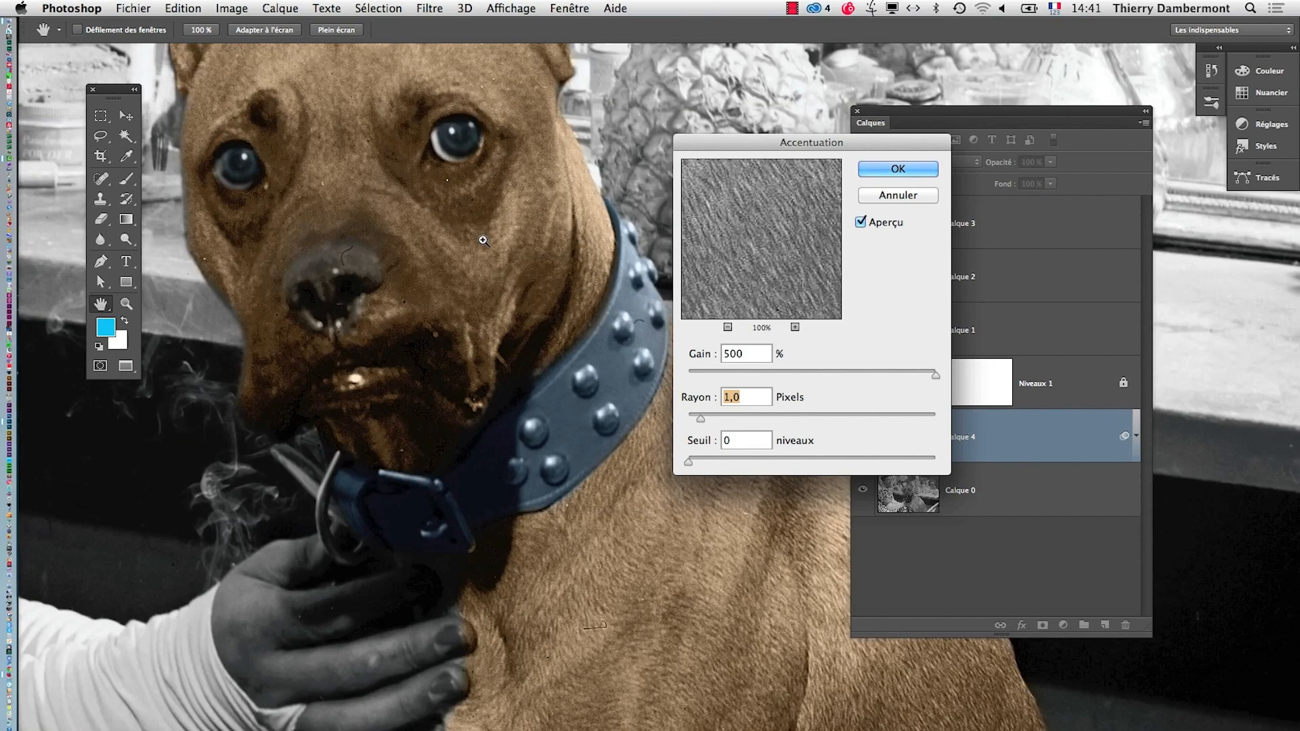
pyautogui.moveTo(496, 358); pyautogui.dragTo(537, 400)
pyautogui.moveTo(696, 418); pyautogui.dragTo(690, 420)
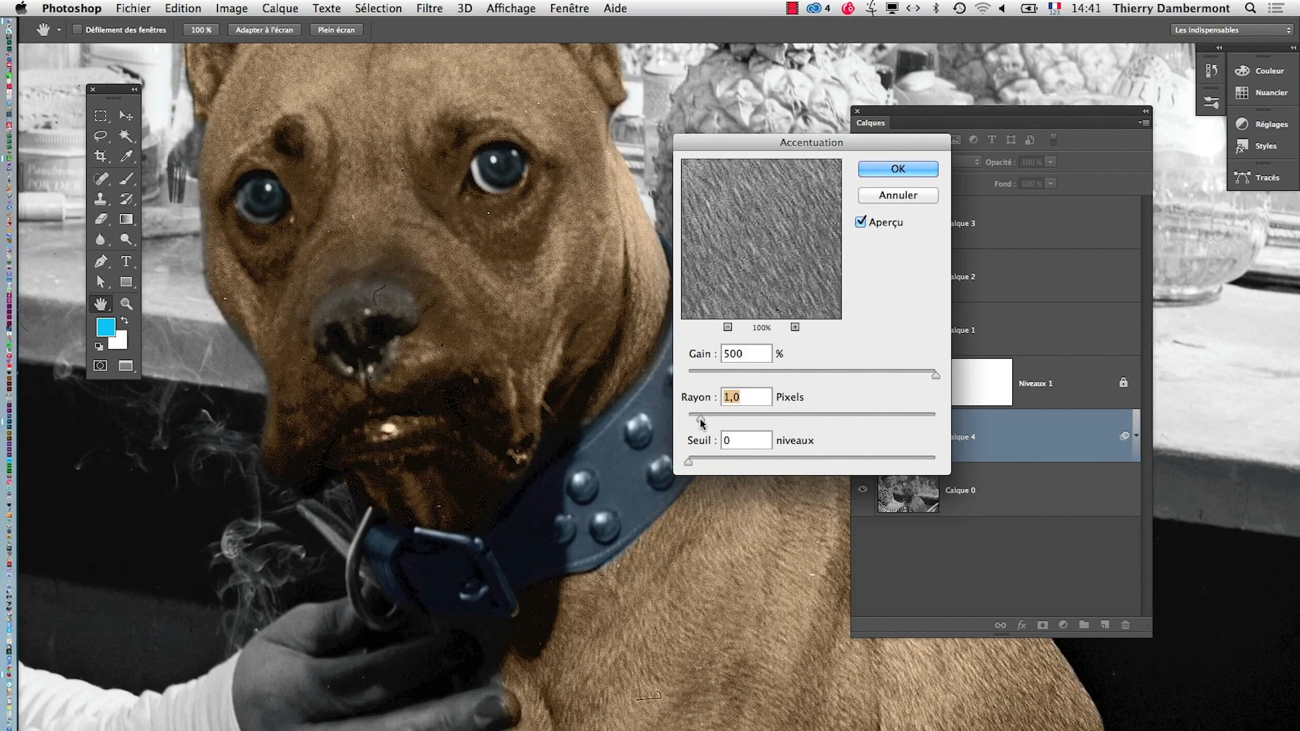
pyautogui.click(860, 223)
pyautogui.click(880, 173)
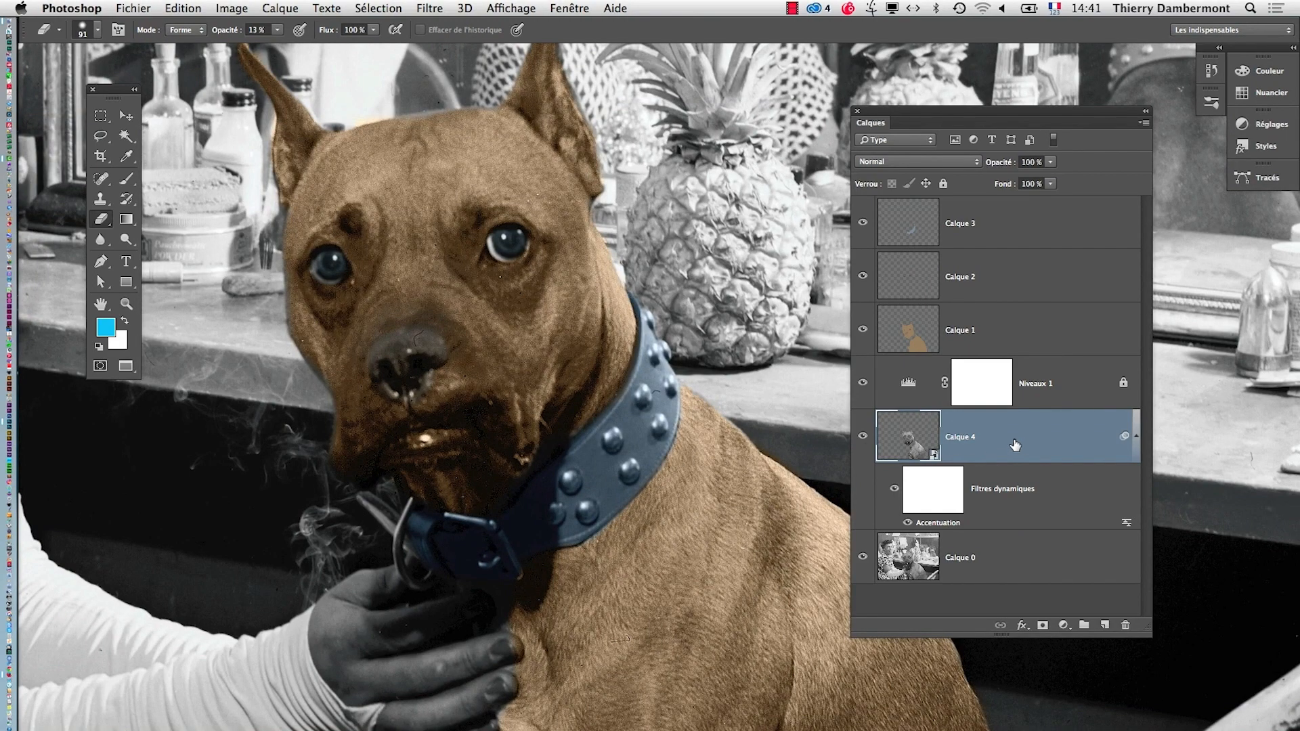
# Step: Add a Curves adjustment layer named Courbes 1 above Calque 4 and clip it to that layer
pyautogui.keyDown('alt'); pyautogui.click(724, 466); pyautogui.keyUp('alt')
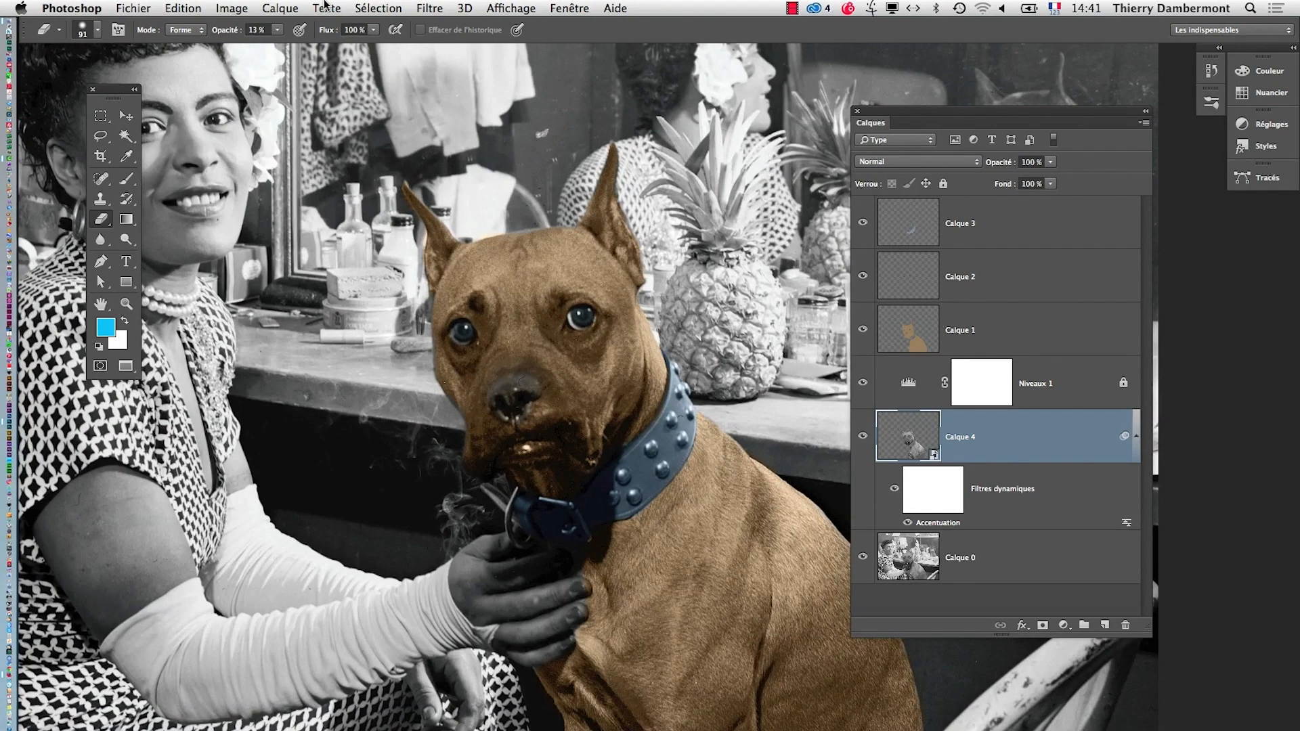
pyautogui.click(281, 8)
pyautogui.moveTo(324, 148)
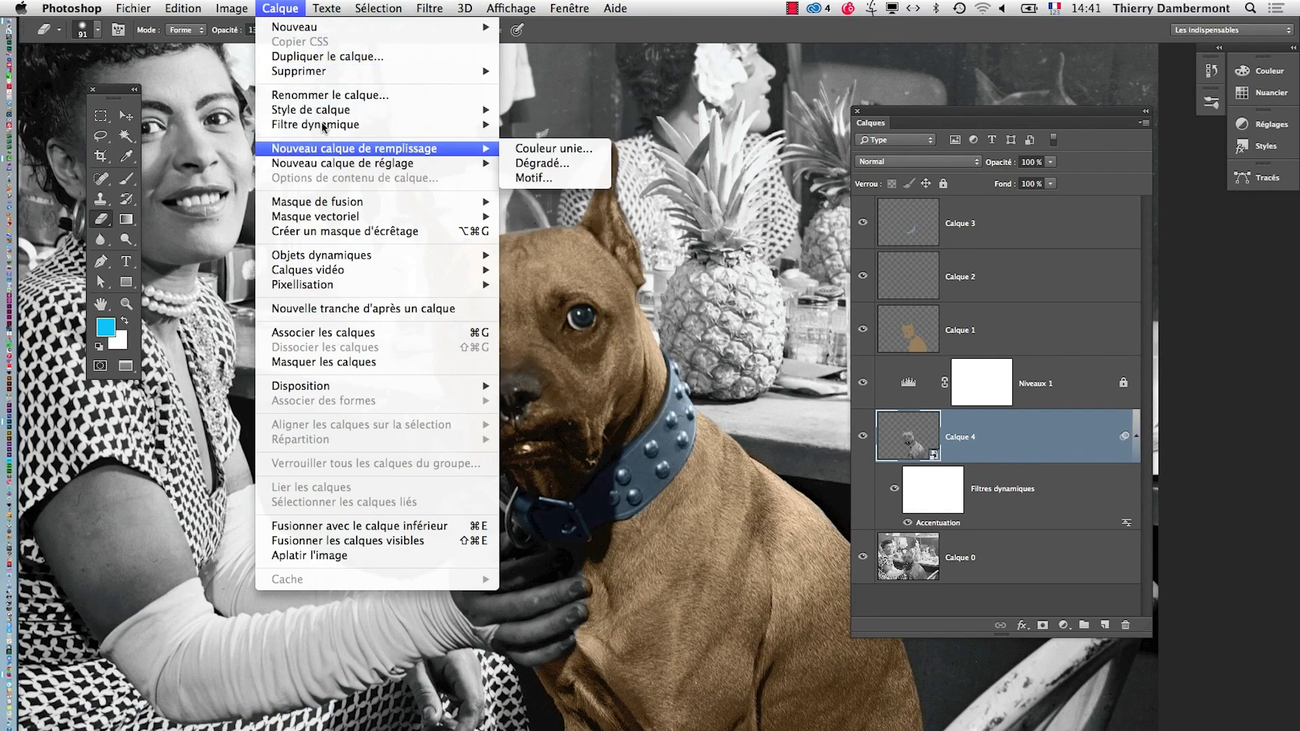
pyautogui.click(535, 164)
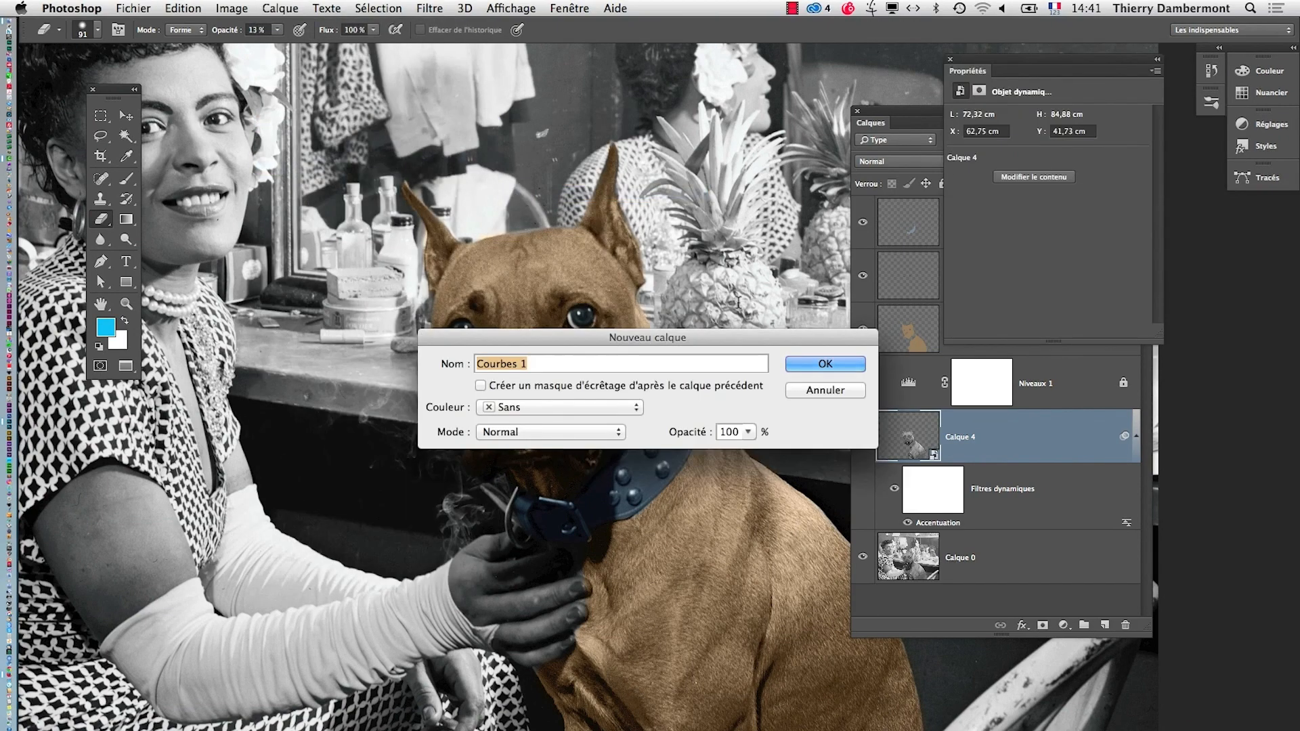
pyautogui.click(482, 386)
pyautogui.press('Return')
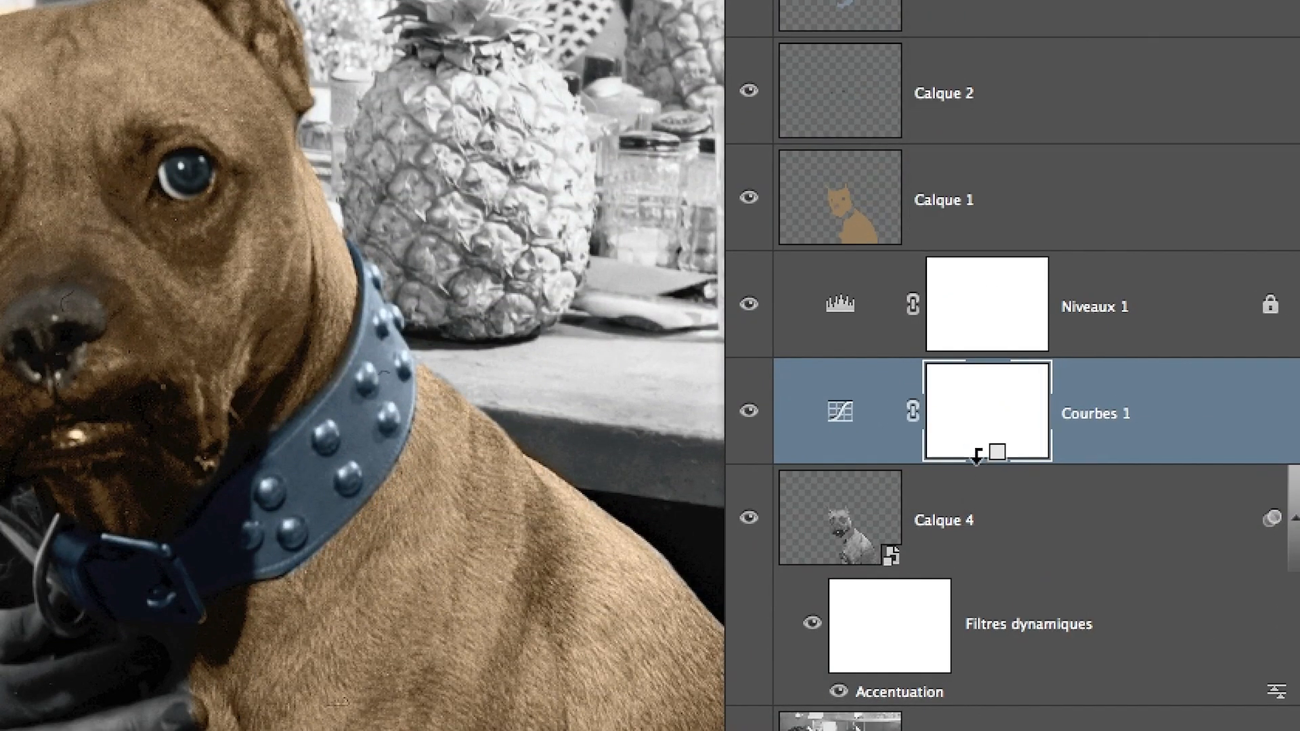
pyautogui.keyDown('alt'); pyautogui.click(977, 455); pyautogui.keyUp('alt')
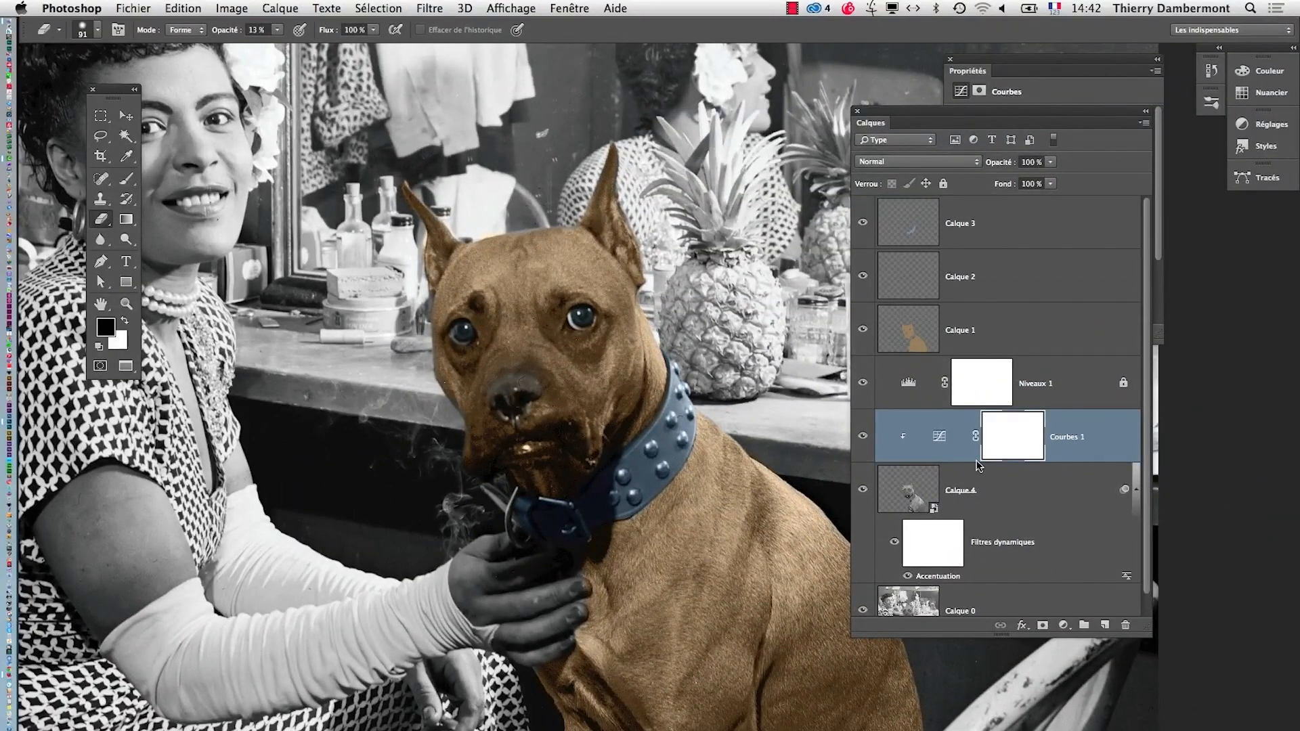
# Step: Enlarge the Calques panel to fit the whole layer stack and reposition it and the Courbes properties beside the dog
pyautogui.moveTo(999, 66); pyautogui.dragTo(266, 308)
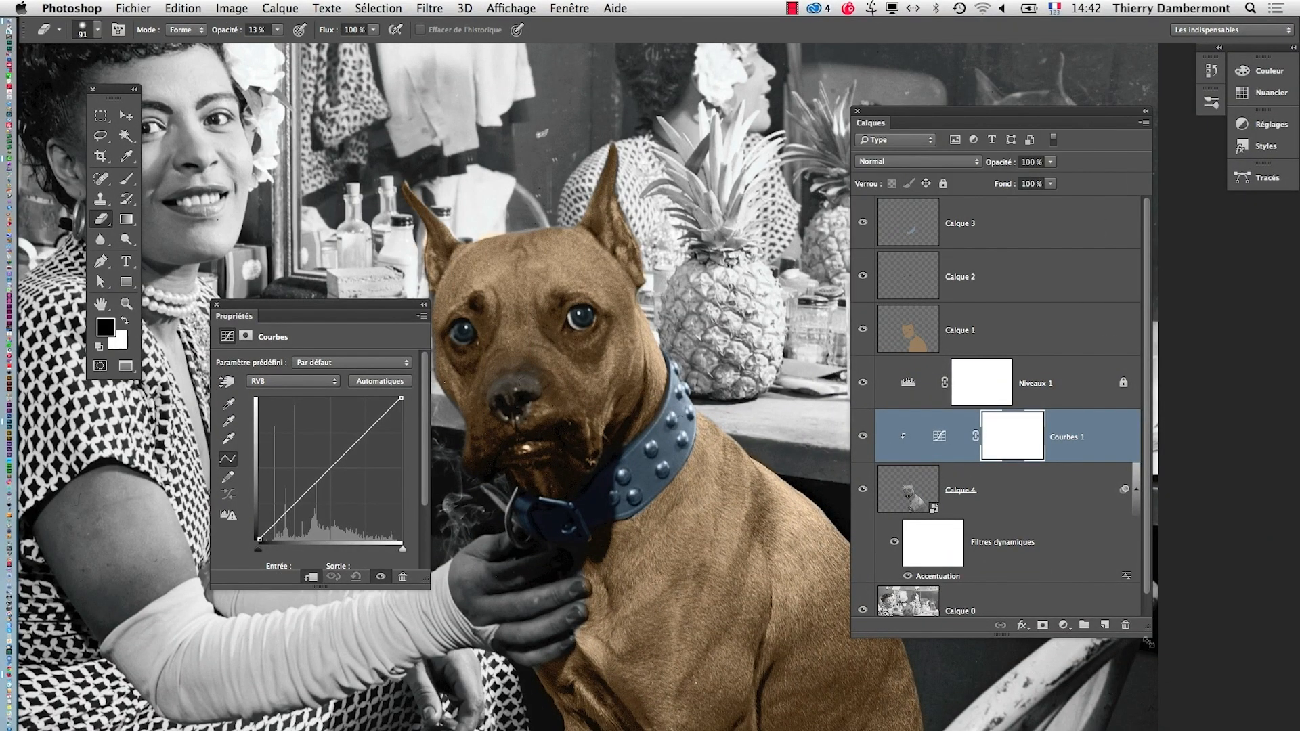
pyautogui.moveTo(1149, 643); pyautogui.dragTo(1148, 719)
pyautogui.moveTo(901, 110); pyautogui.dragTo(975, 146)
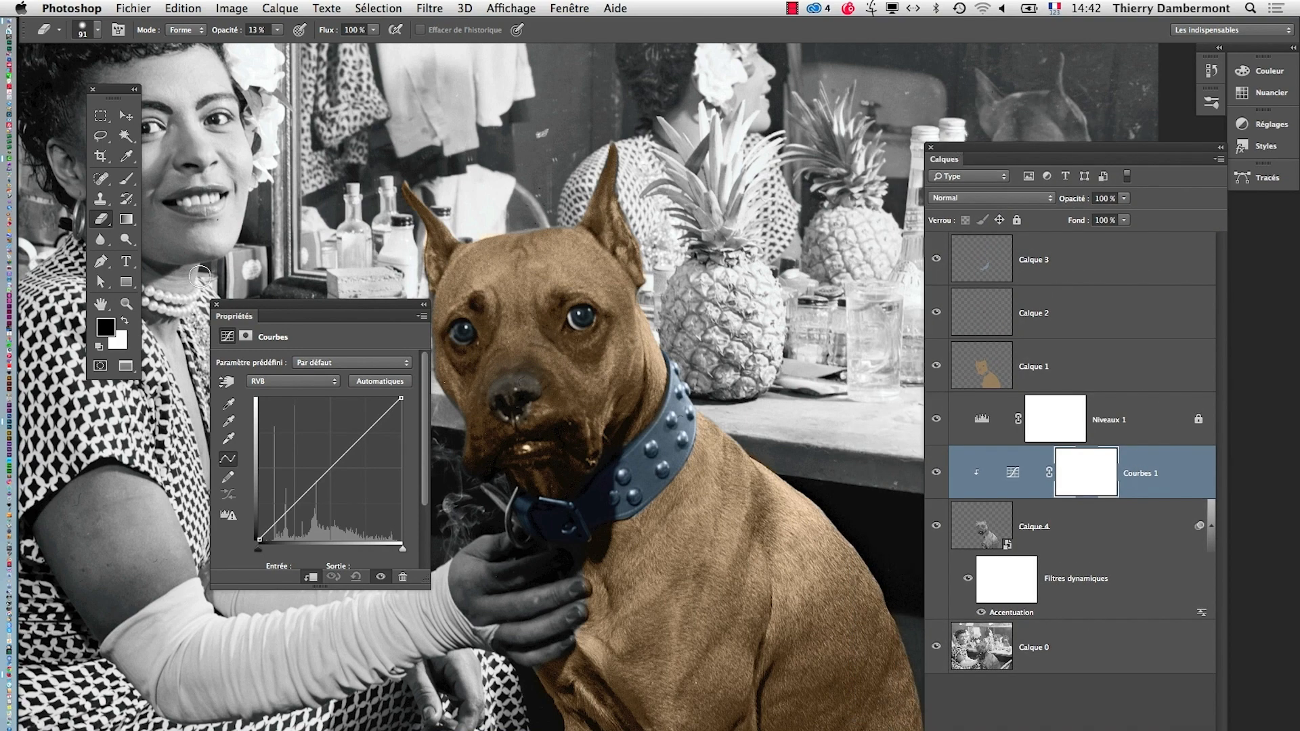
pyautogui.moveTo(241, 310); pyautogui.dragTo(779, 105)
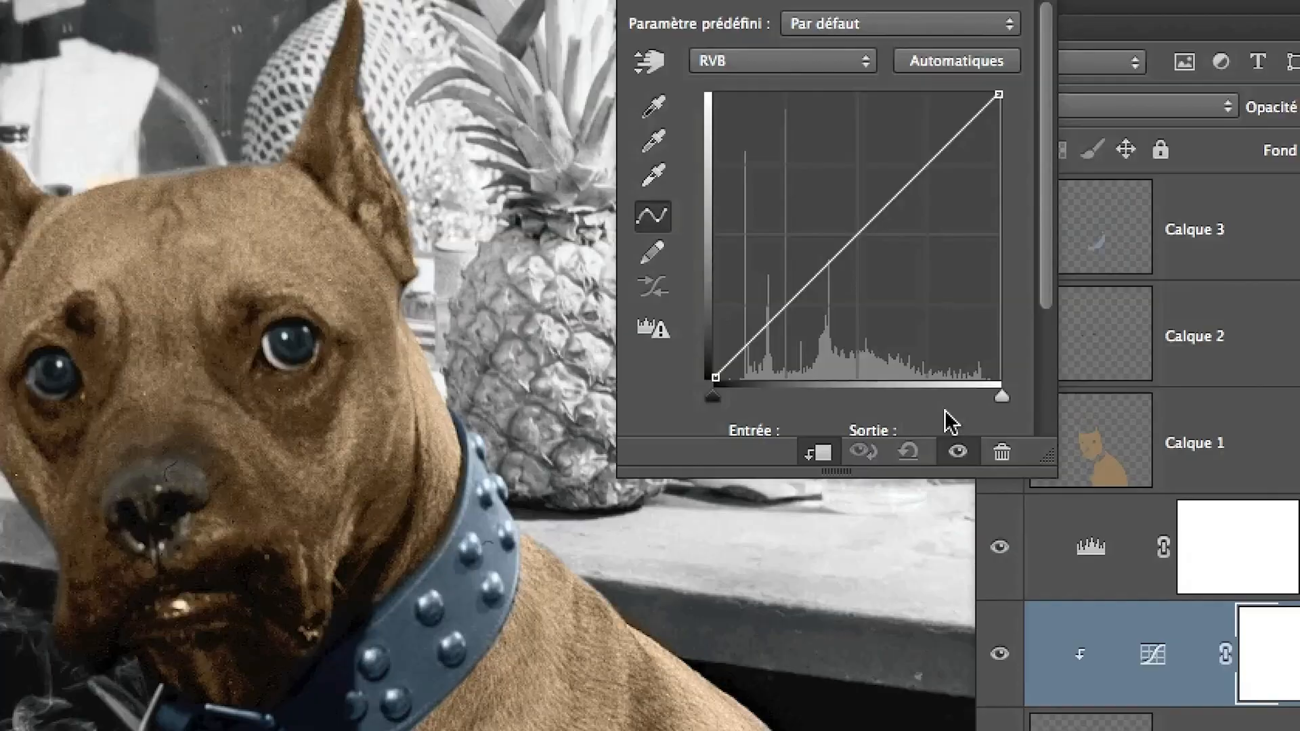
# Step: Shape the Courbes 1 RGB curve with two points, lifting the darker tones and keeping the brighter point near the diagonal
pyautogui.moveTo(747, 34); pyautogui.dragTo(742, 69)
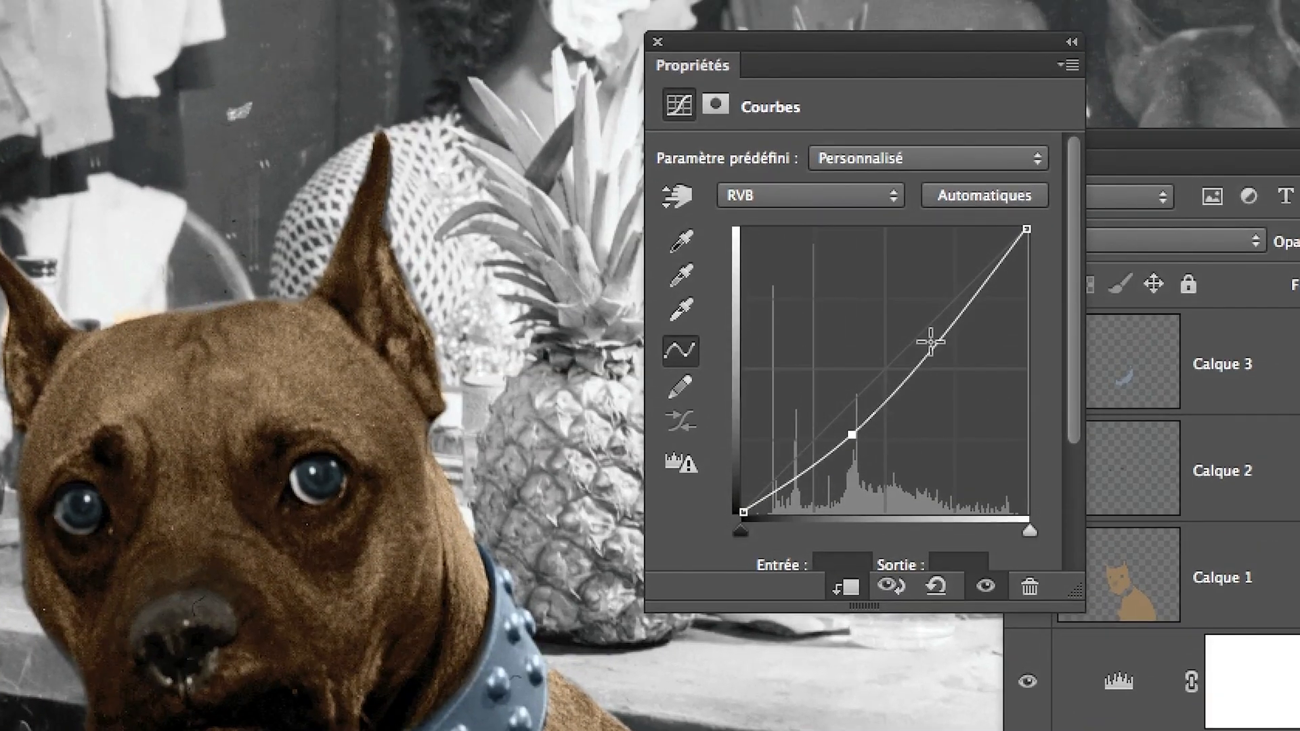
pyautogui.click(982, 280)
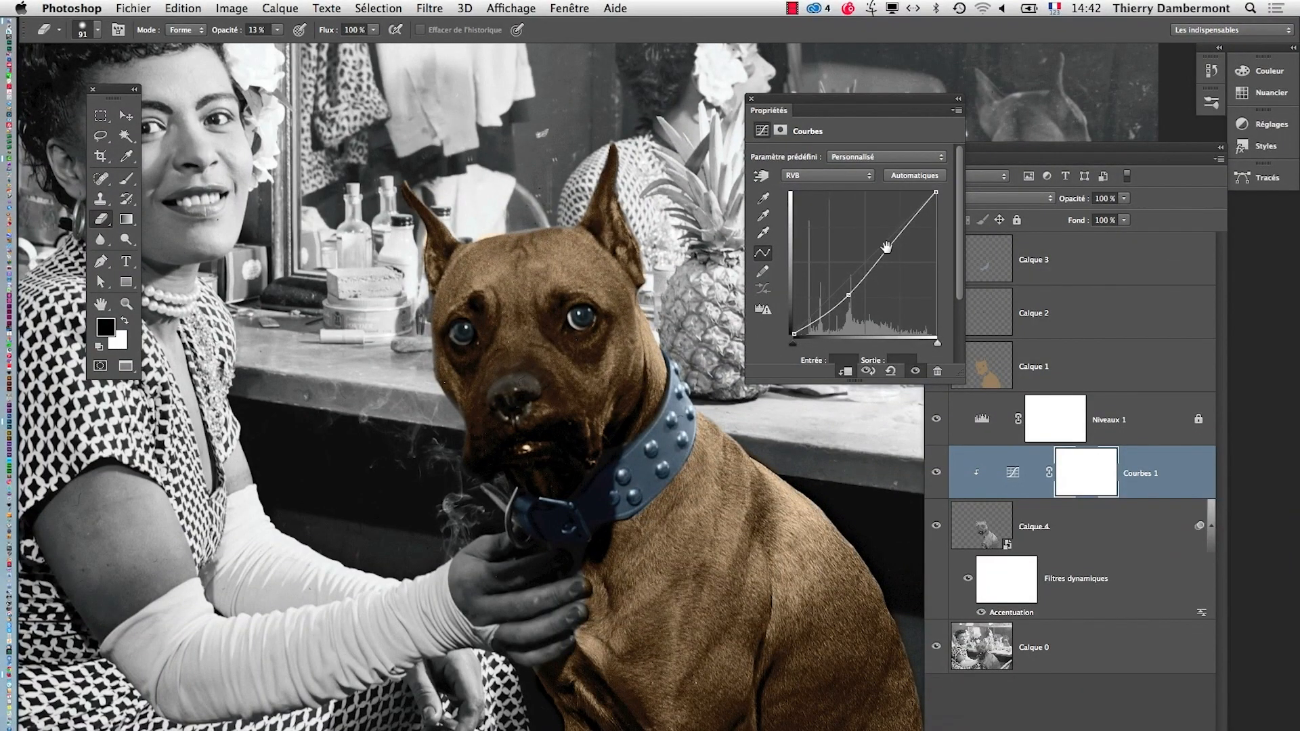
pyautogui.moveTo(886, 247); pyautogui.dragTo(832, 221)
pyautogui.moveTo(850, 292); pyautogui.dragTo(842, 285)
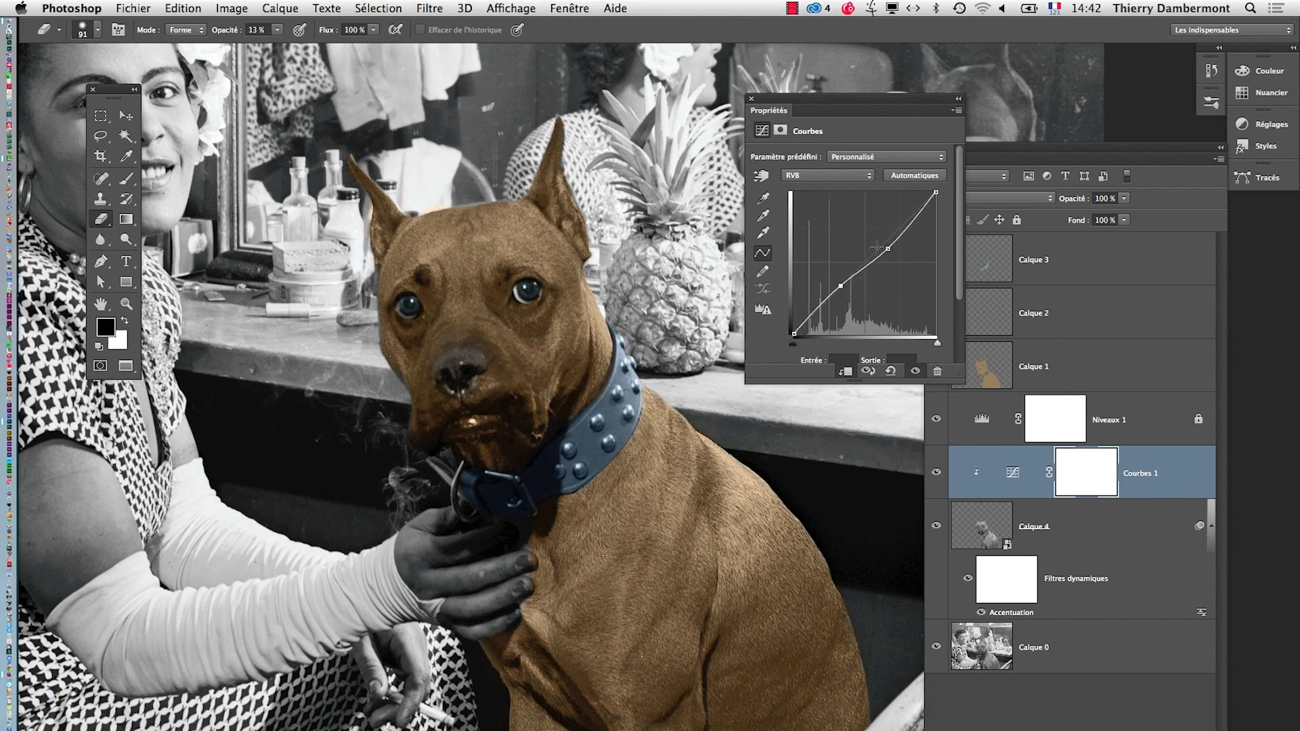
pyautogui.moveTo(887, 248); pyautogui.dragTo(889, 237)
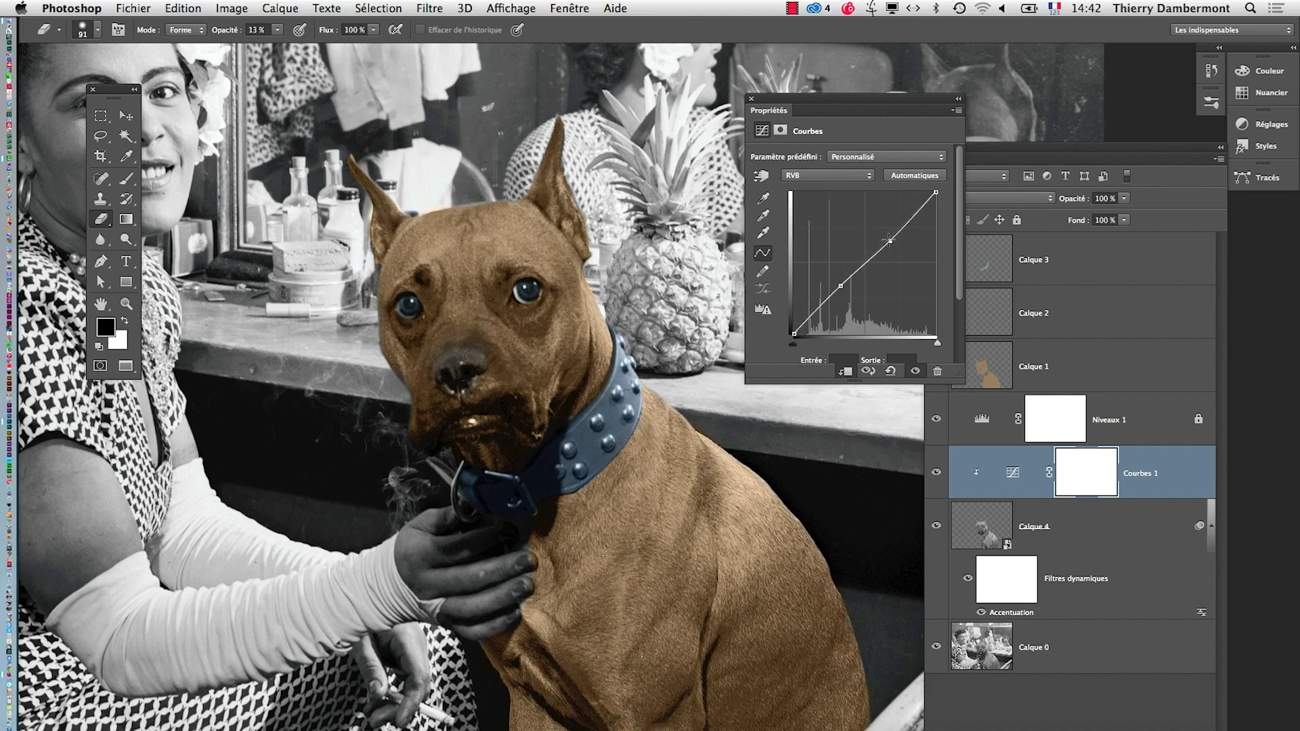
pyautogui.moveTo(838, 281); pyautogui.dragTo(841, 281)
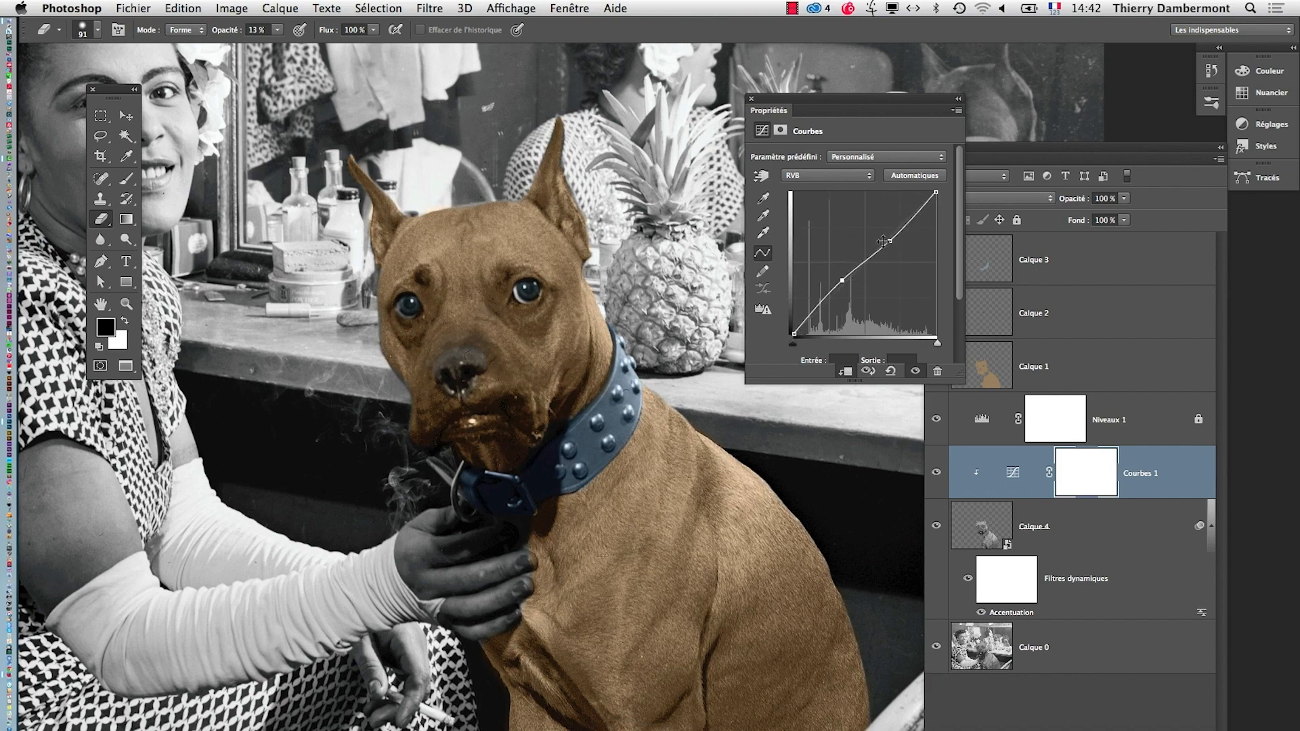
pyautogui.moveTo(884, 242); pyautogui.dragTo(890, 235)
pyautogui.moveTo(842, 281); pyautogui.dragTo(842, 277)
# Step: On Calque 1, set the Eraser opacity to 42 % and thin out the brown colour over the dog's lips
pyautogui.click(474, 437)
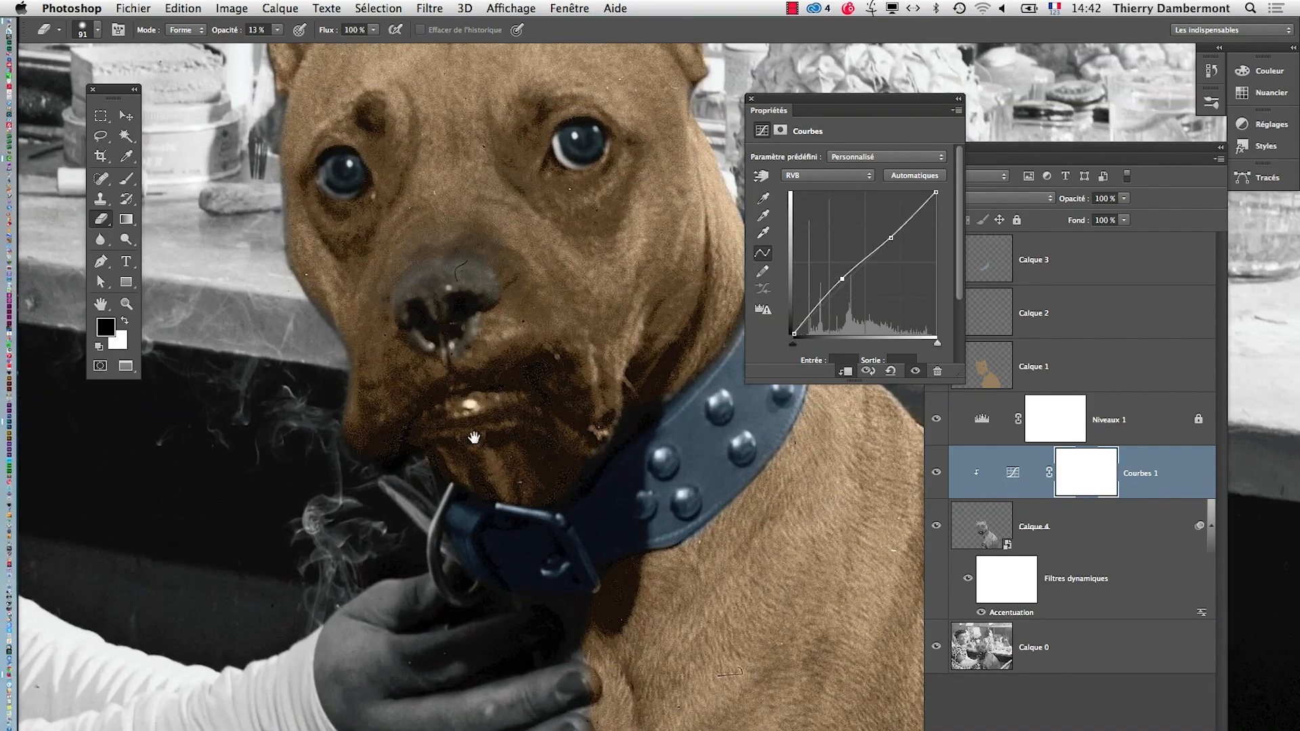
pyautogui.click(984, 385)
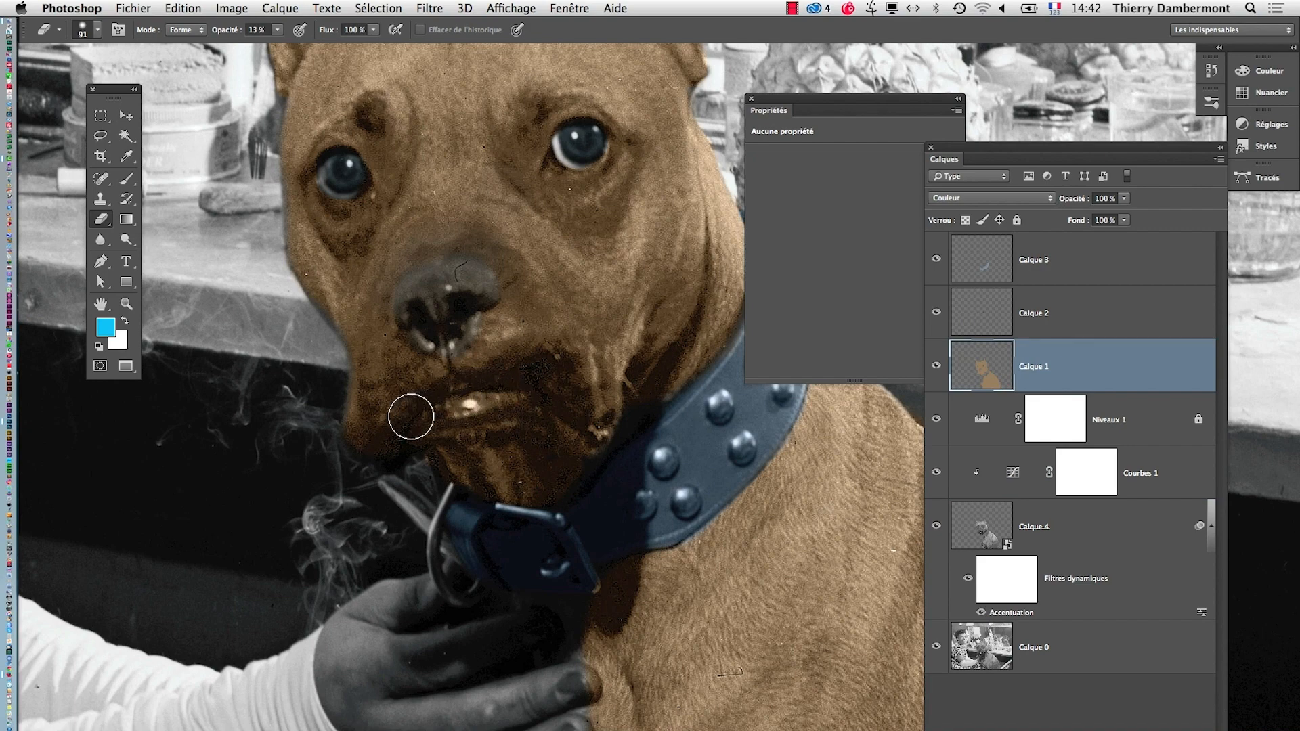
pyautogui.click(277, 29)
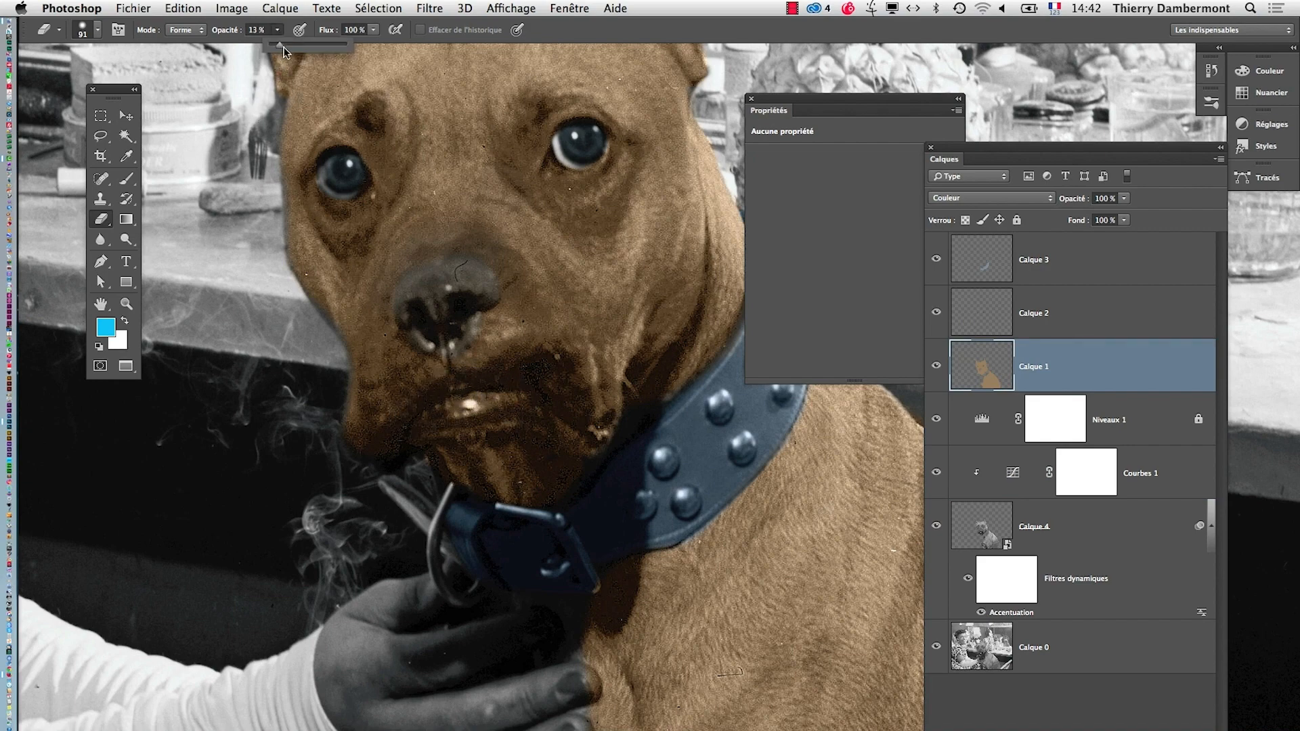
pyautogui.click(300, 45)
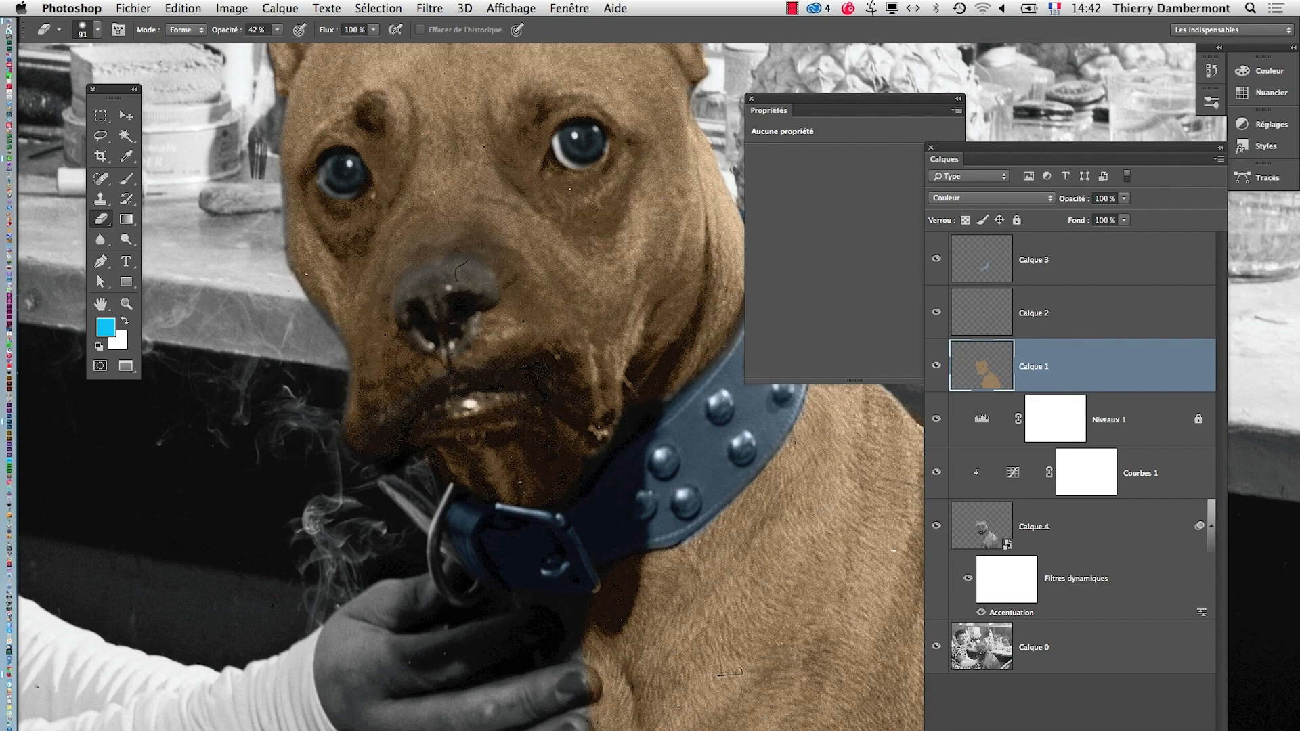
pyautogui.moveTo(426, 424)
pyautogui.mouseDown()
pyautogui.moveTo(529, 406)
pyautogui.moveTo(537, 385)
pyautogui.moveTo(562, 381)
pyautogui.moveTo(442, 393)
pyautogui.mouseUp()
# Step: Reduce the Eraser opacity to 21 % and fade more of Calque 1's brown colour around the dog's mouth and muzzle
pyautogui.click(277, 30)
pyautogui.moveTo(572, 388)
pyautogui.mouseDown()
pyautogui.moveTo(545, 368)
pyautogui.moveTo(386, 410)
pyautogui.moveTo(390, 420)
pyautogui.mouseUp()
pyautogui.moveTo(595, 467); pyautogui.dragTo(534, 455)
pyautogui.keyDown('alt'); pyautogui.click(546, 474); pyautogui.keyUp('alt')
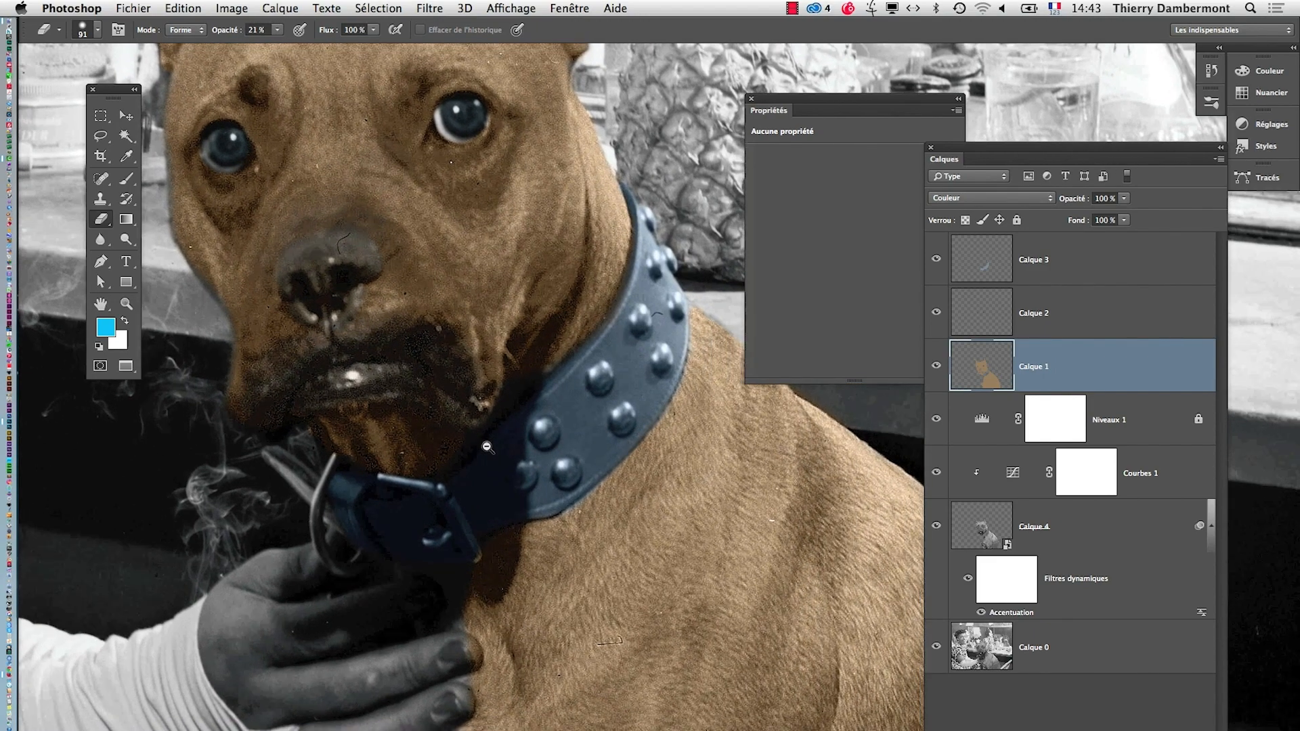
pyautogui.keyDown('alt'); pyautogui.click(545, 474); pyautogui.keyUp('alt')
pyautogui.keyDown('alt'); pyautogui.click(546, 474); pyautogui.keyUp('alt')
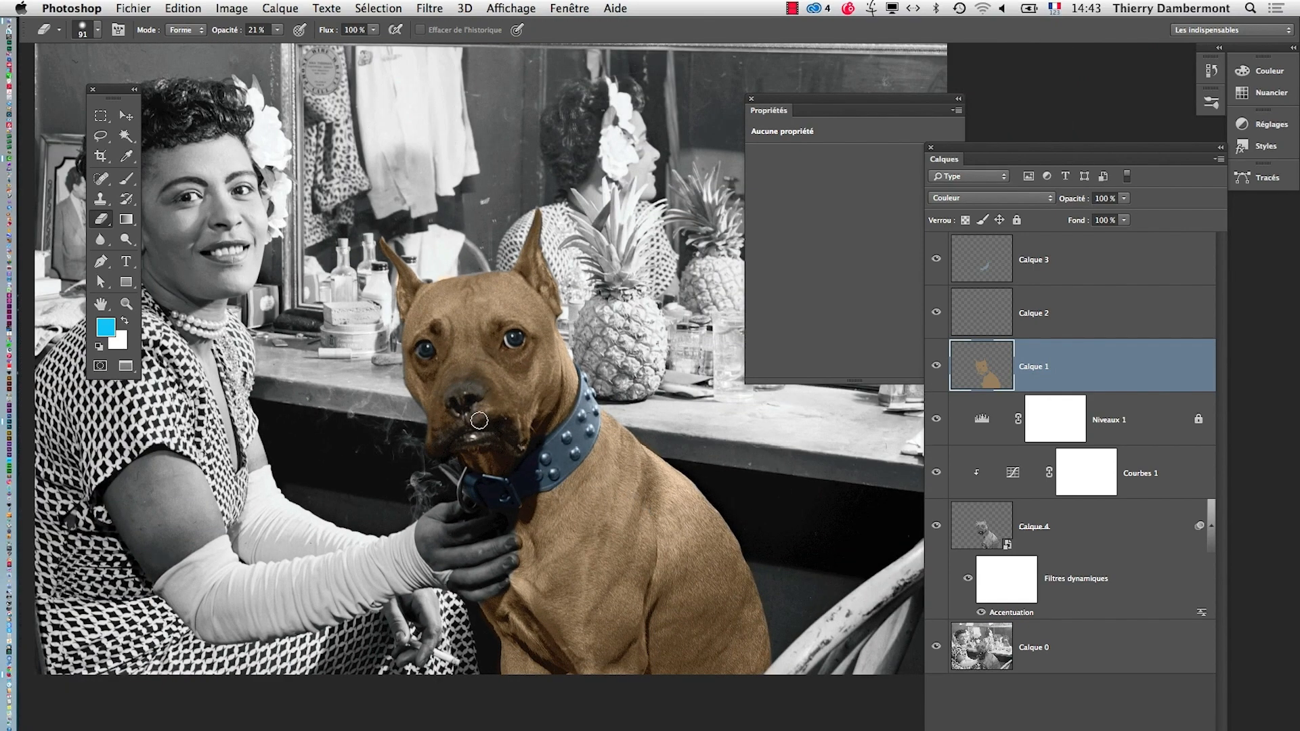
pyautogui.click(434, 444)
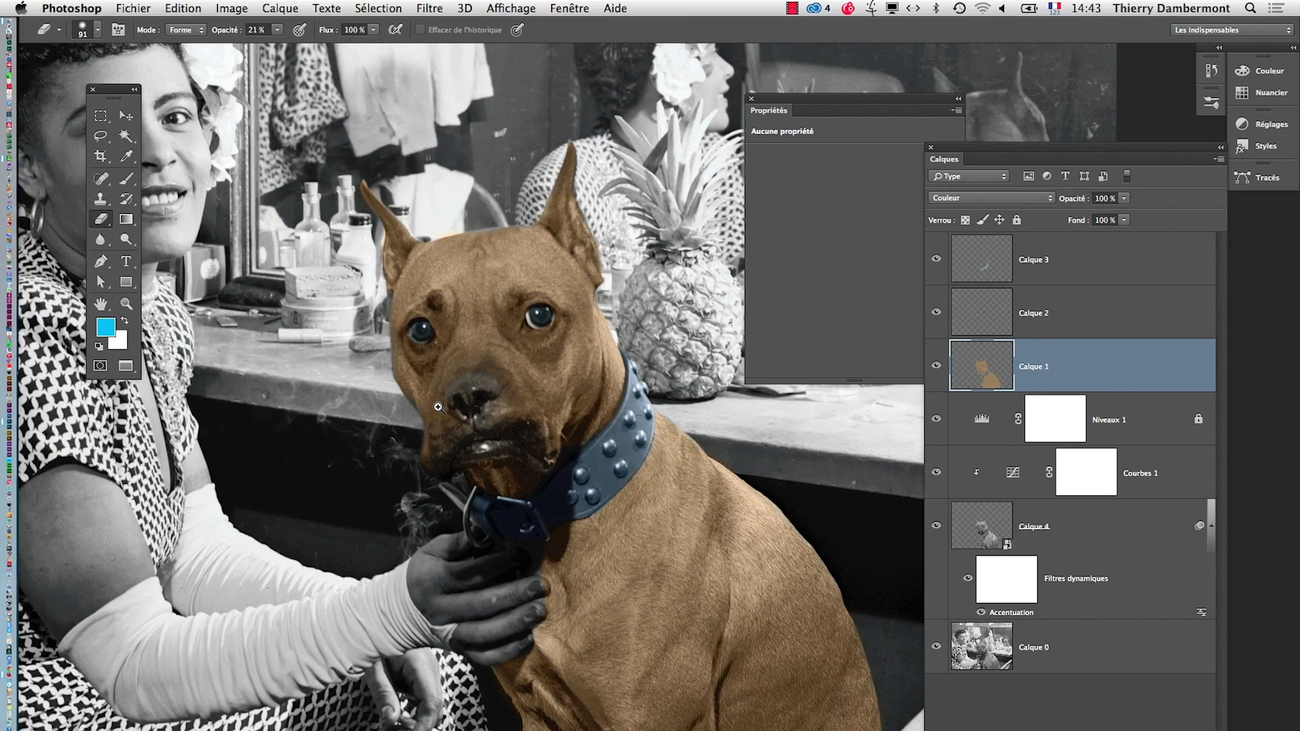
pyautogui.click(434, 444)
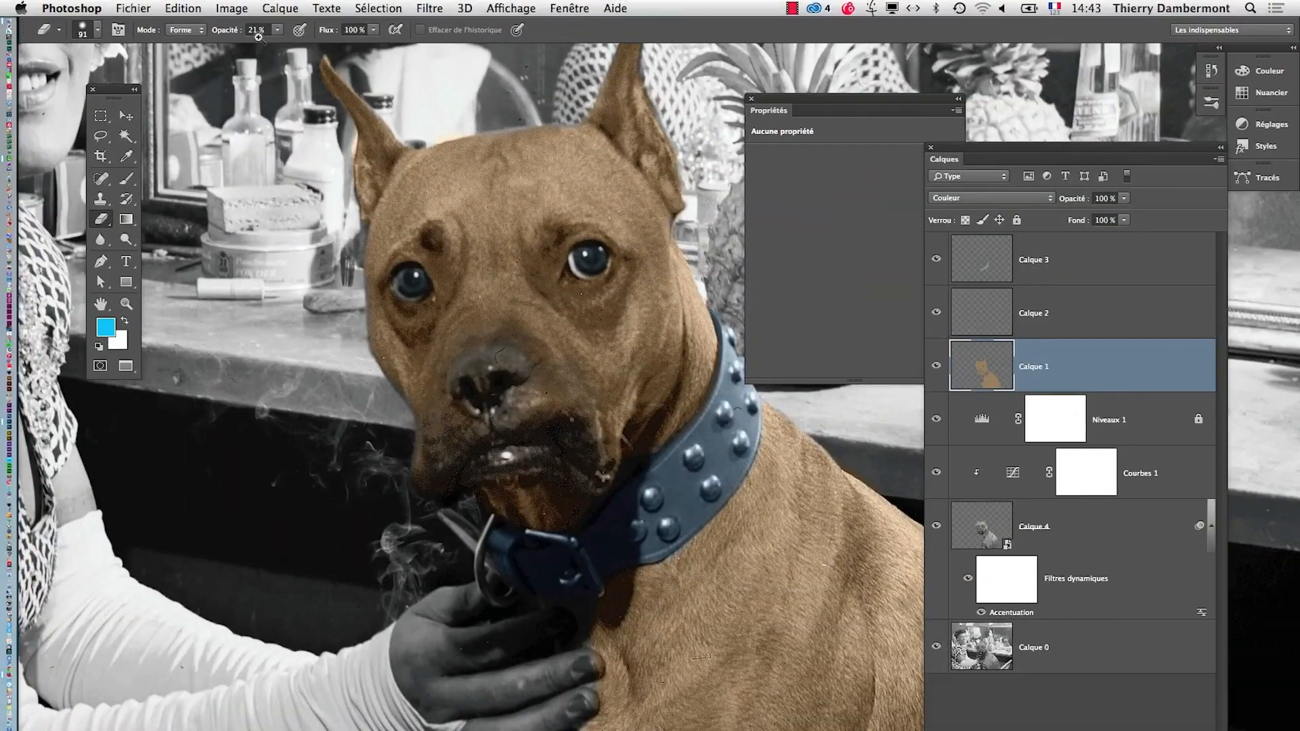
pyautogui.moveTo(541, 402); pyautogui.dragTo(586, 402)
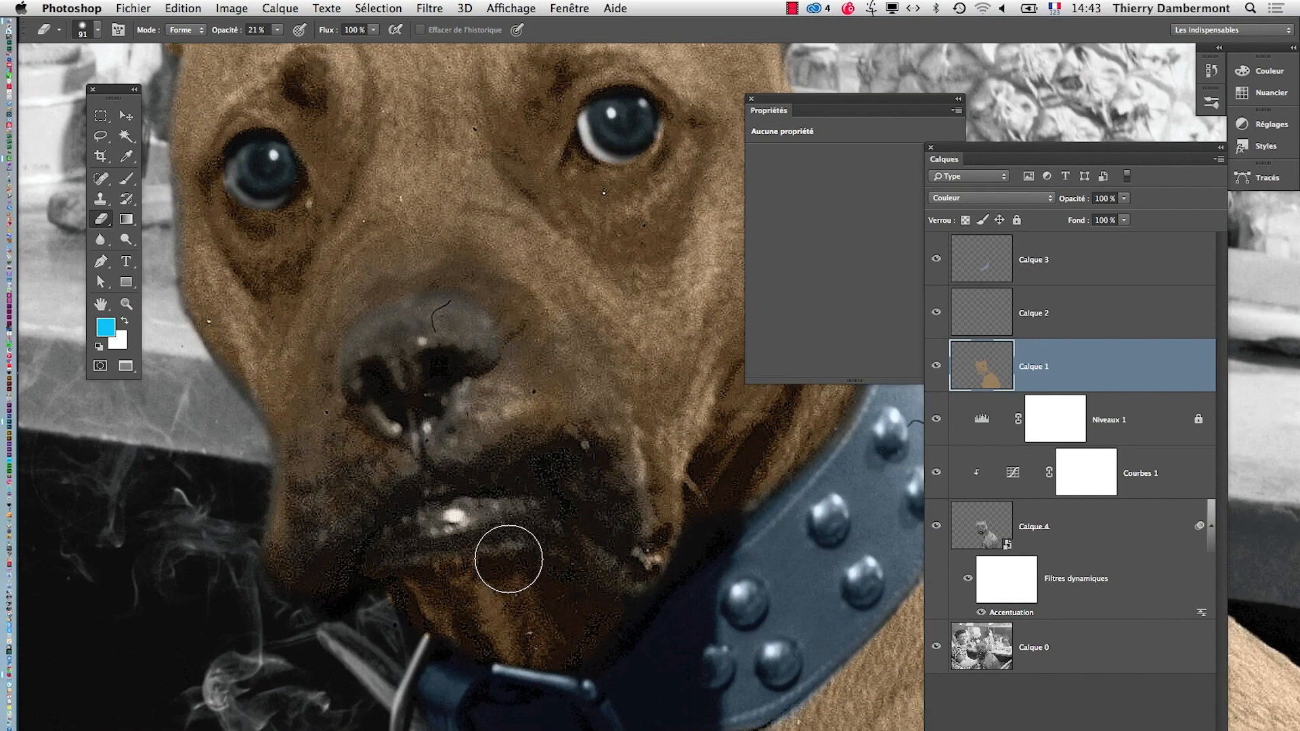
# Step: Fade Calque 1's brown colour around the dog's eyes with a 120 px Eraser at 21 % opacity
pyautogui.keyDown('alt'); pyautogui.click(539, 599); pyautogui.keyUp('alt')
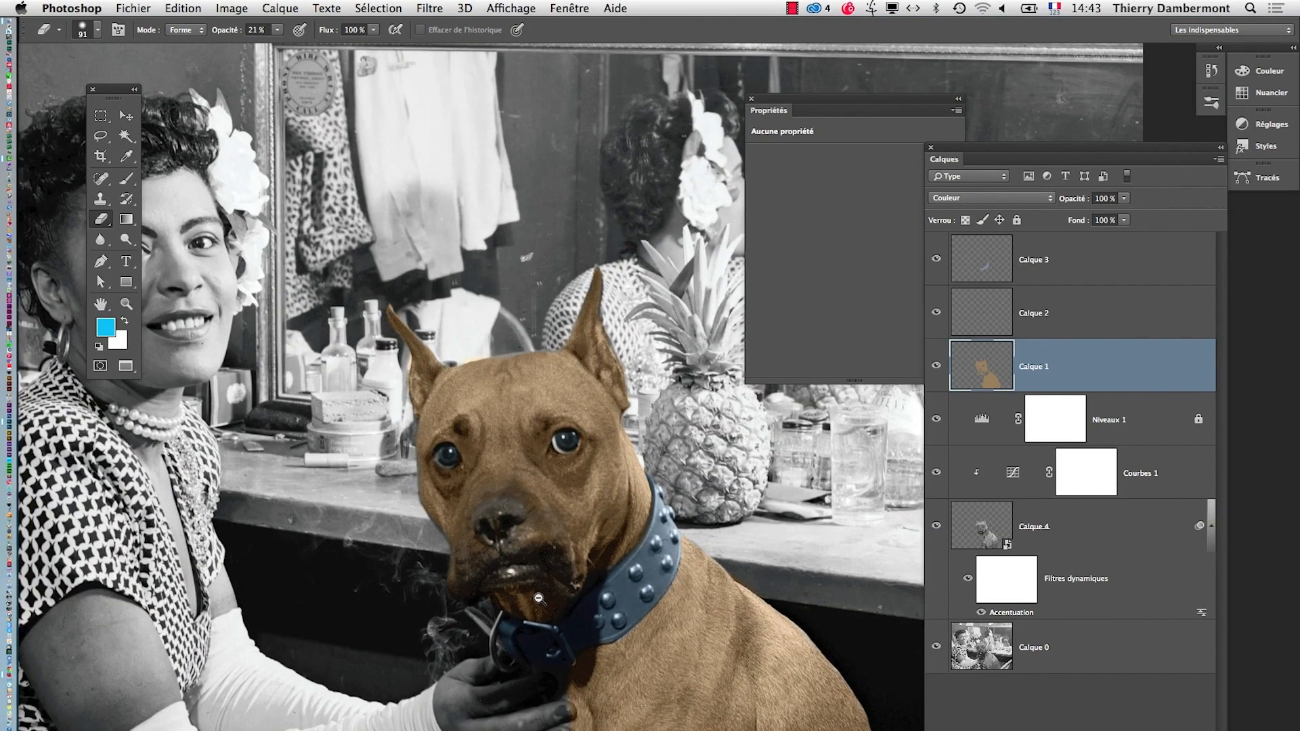
pyautogui.keyDown('super'); pyautogui.click(498, 467); pyautogui.keyUp('super')
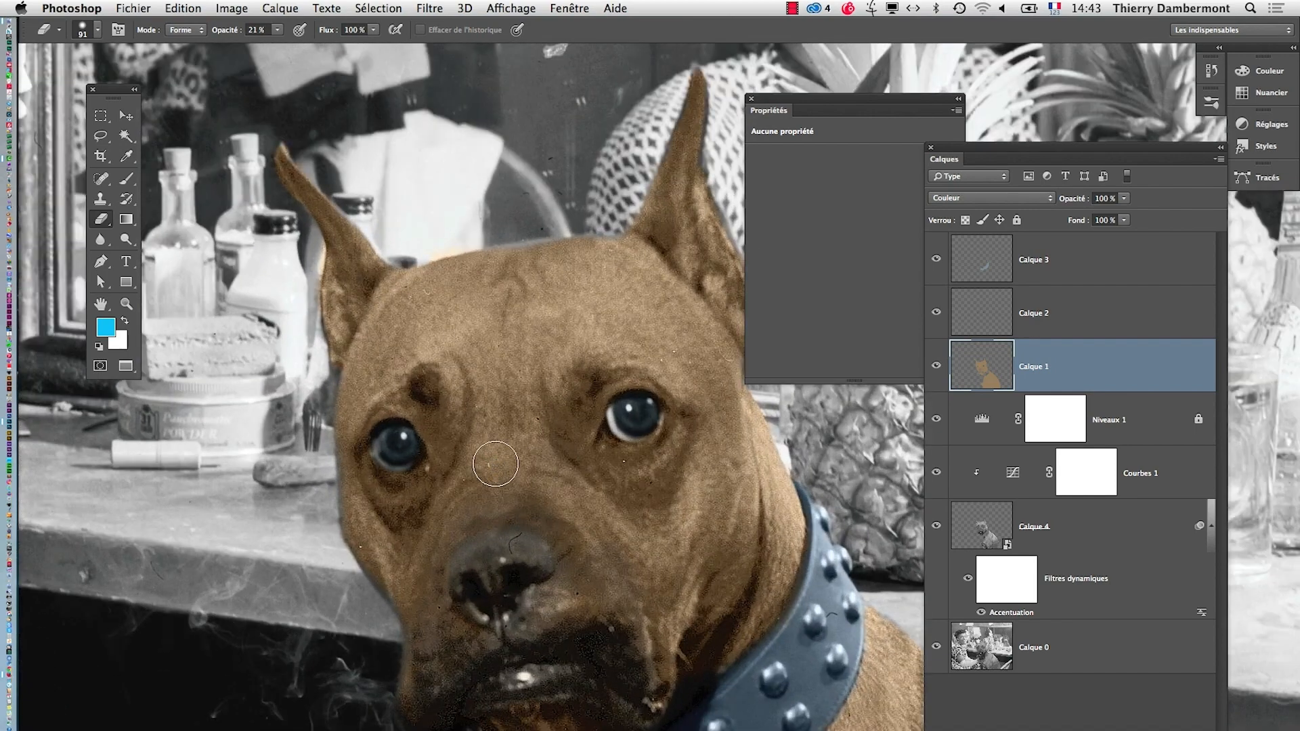
pyautogui.moveTo(460, 453)
pyautogui.mouseDown()
pyautogui.moveTo(505, 452)
pyautogui.moveTo(532, 474)
pyautogui.moveTo(518, 474)
pyautogui.mouseUp()
pyautogui.keyDown('alt'); pyautogui.click(625, 647); pyautogui.keyUp('alt')
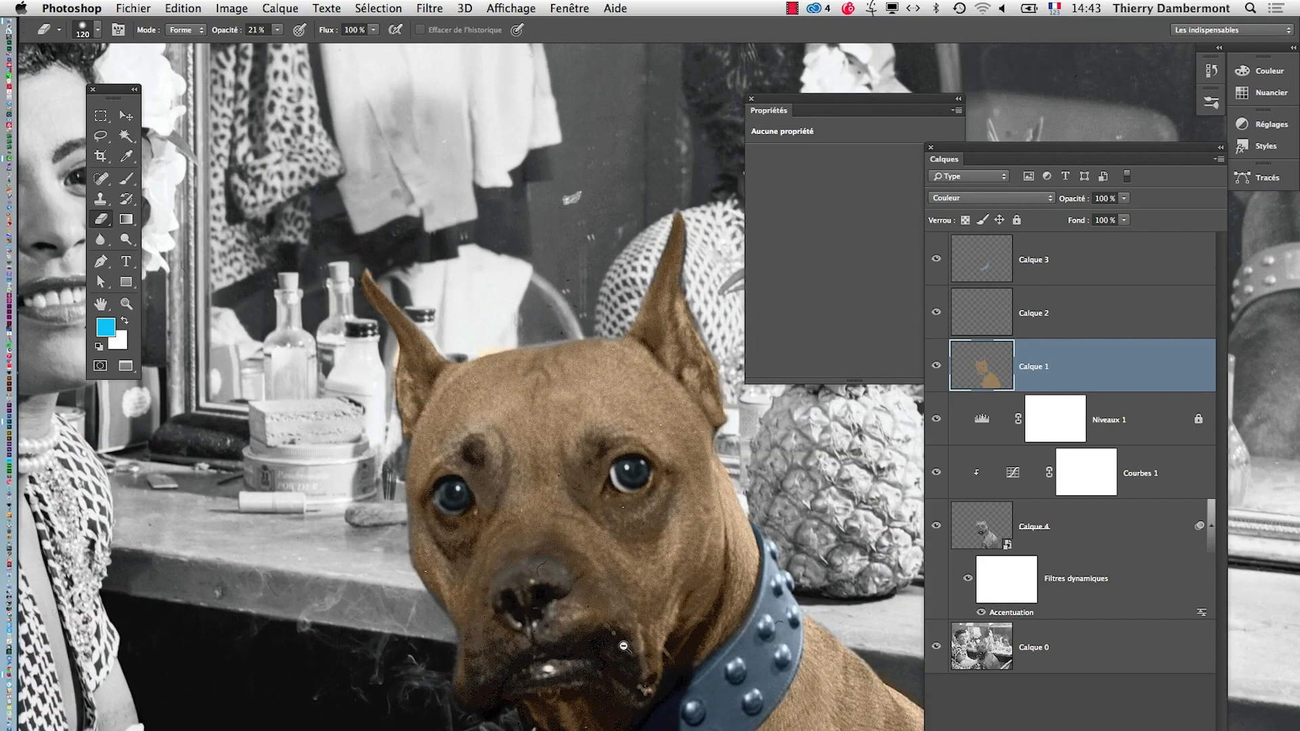
pyautogui.keyDown('alt'); pyautogui.click(728, 713); pyautogui.keyUp('alt')
pyautogui.keyDown('alt'); pyautogui.click(725, 718); pyautogui.keyUp('alt')
pyautogui.moveTo(663, 728); pyautogui.dragTo(553, 614)
pyautogui.moveTo(480, 536); pyautogui.dragTo(467, 472)
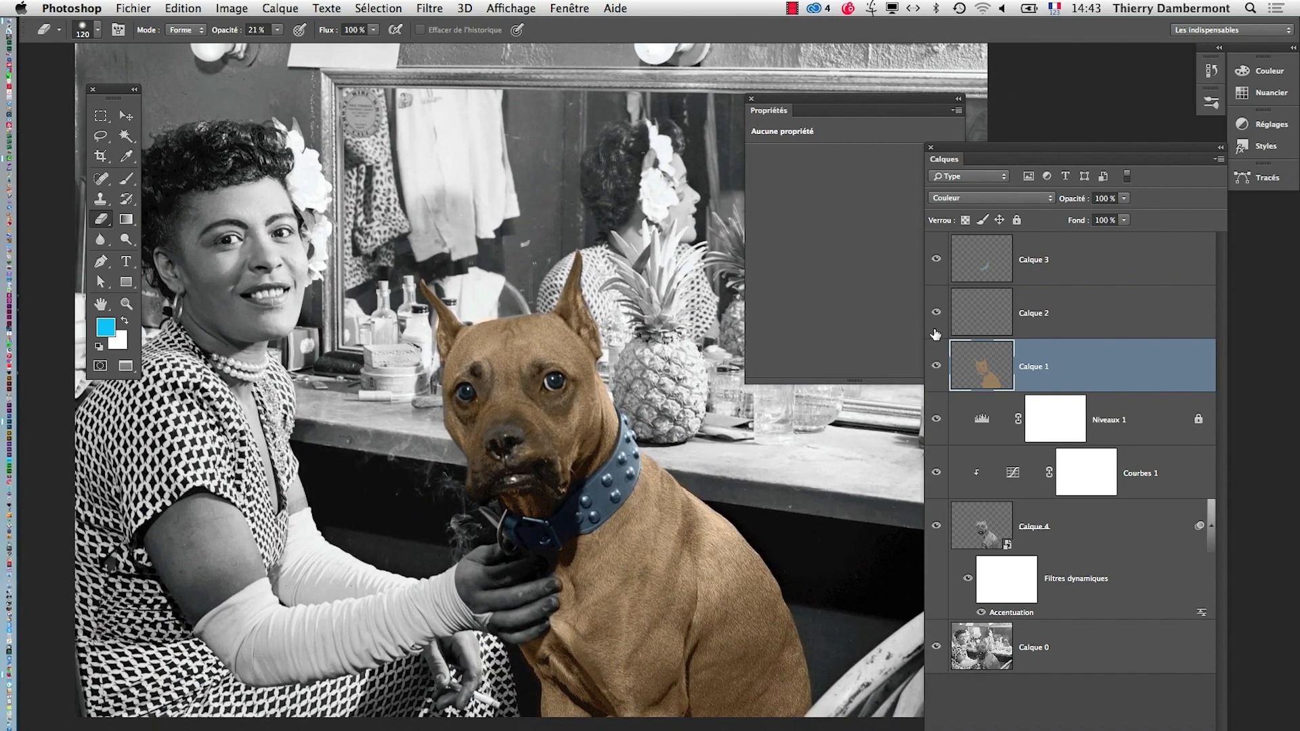
# Step: Adjust Calque 1 with Hue/Saturation, setting the hue to -3 and the saturation to +15
pyautogui.press('super+u')
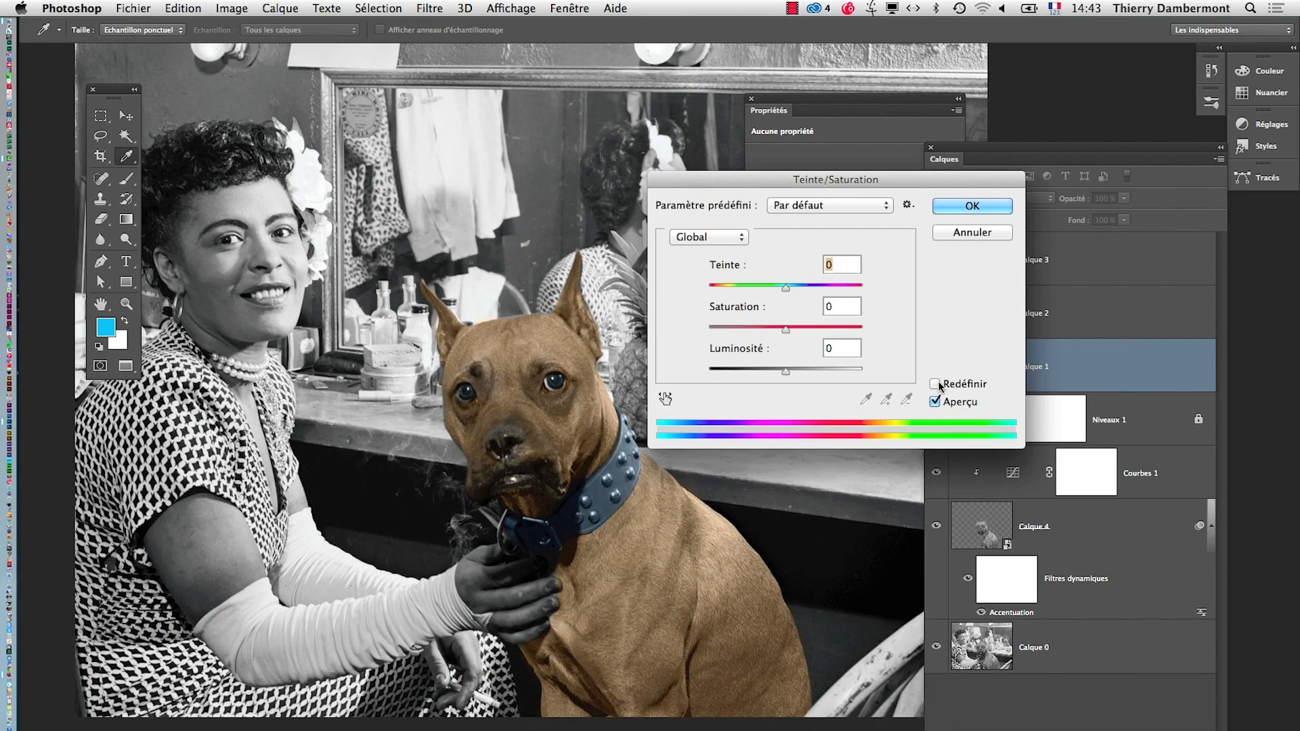
pyautogui.moveTo(806, 290)
pyautogui.mouseDown()
pyautogui.moveTo(791, 290)
pyautogui.moveTo(794, 332)
pyautogui.moveTo(786, 289)
pyautogui.mouseUp()
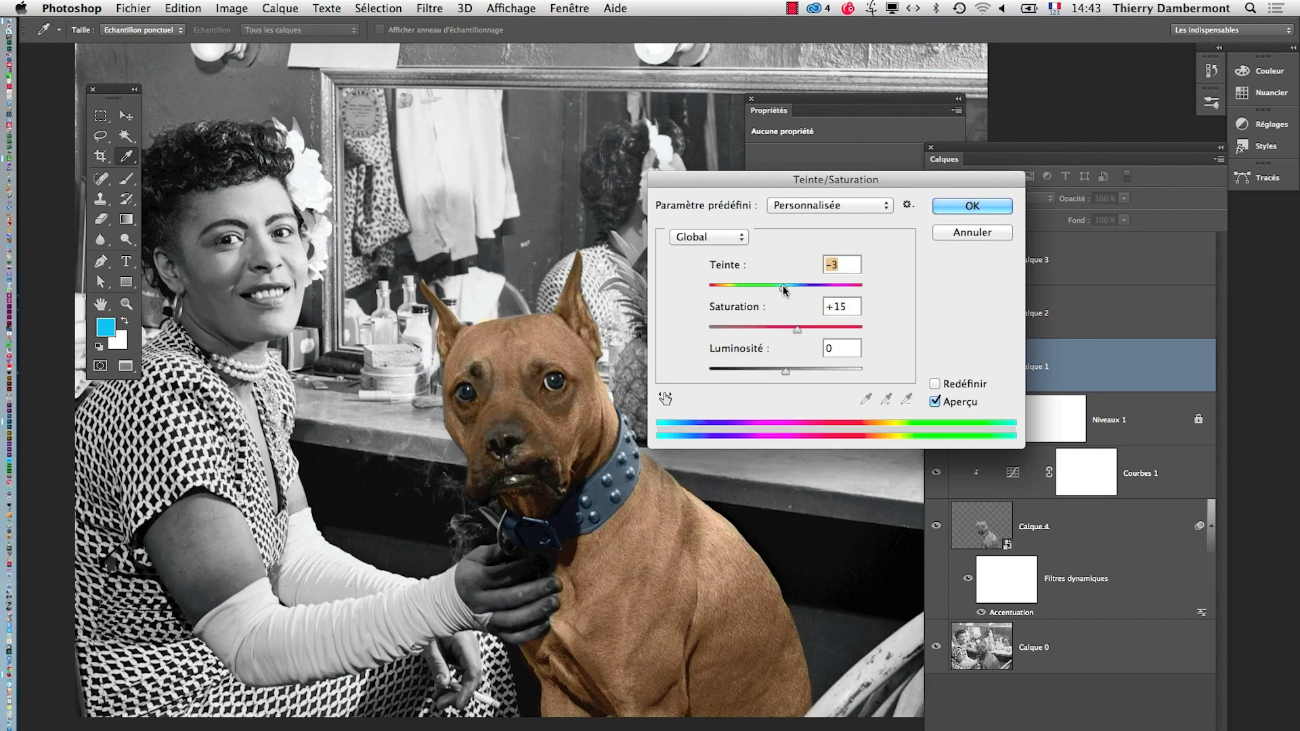
pyautogui.click(971, 205)
# Step: Compare the colorized dog up close with the original photo by repeatedly isolating Calque 0 and restoring all the layers
pyautogui.click(557, 528)
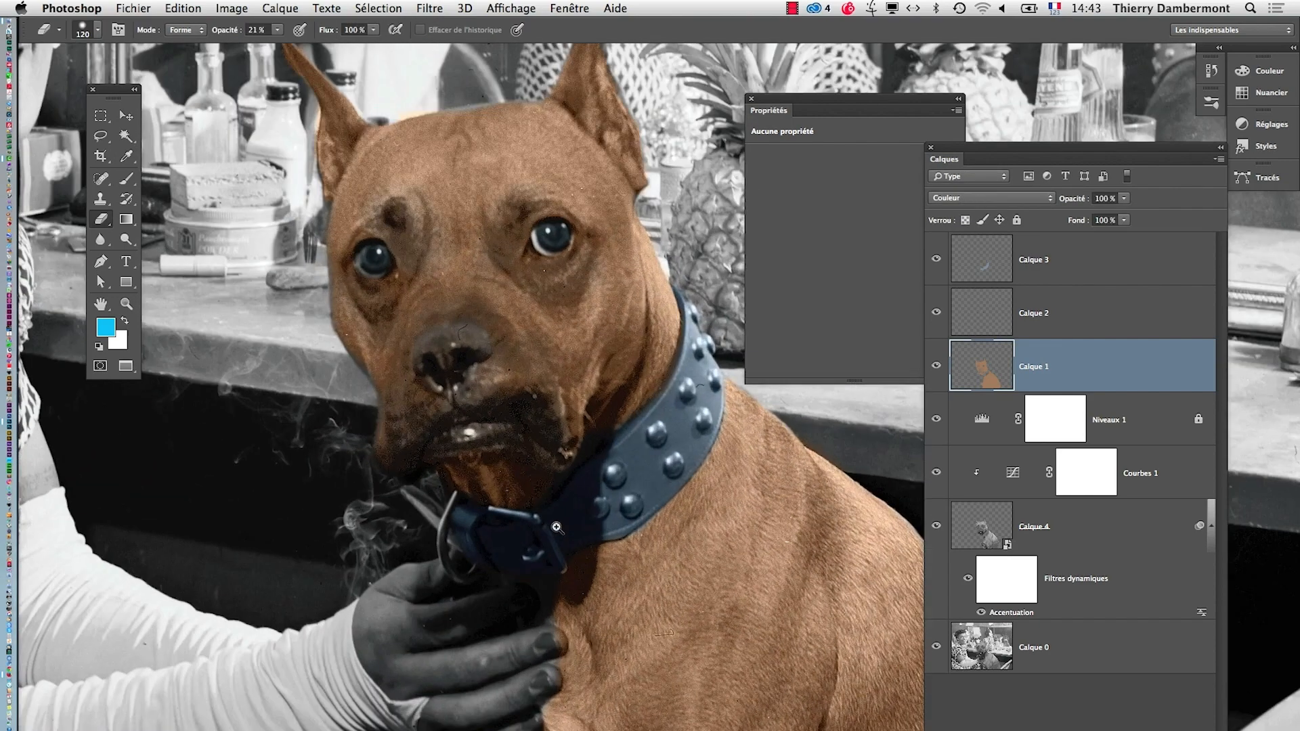
pyautogui.moveTo(579, 573); pyautogui.dragTo(599, 608)
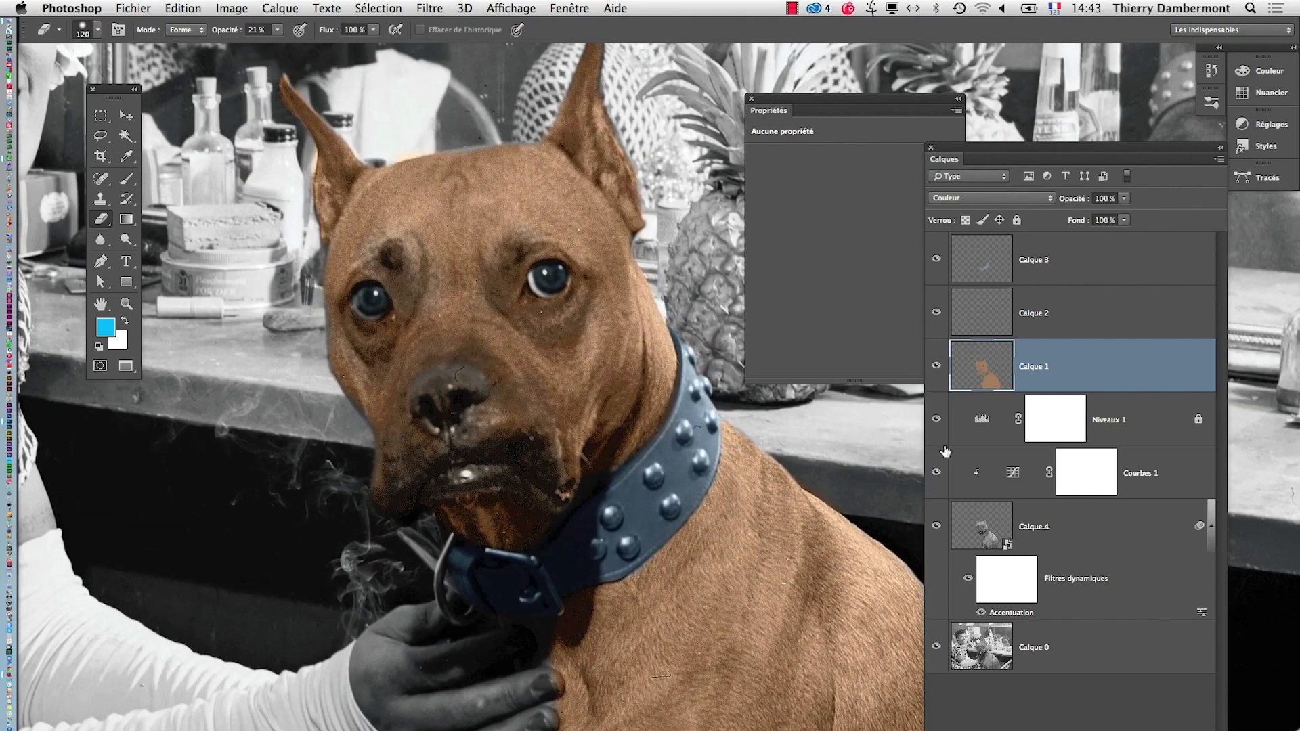
pyautogui.keyDown('alt'); pyautogui.click(936, 647); pyautogui.keyUp('alt')
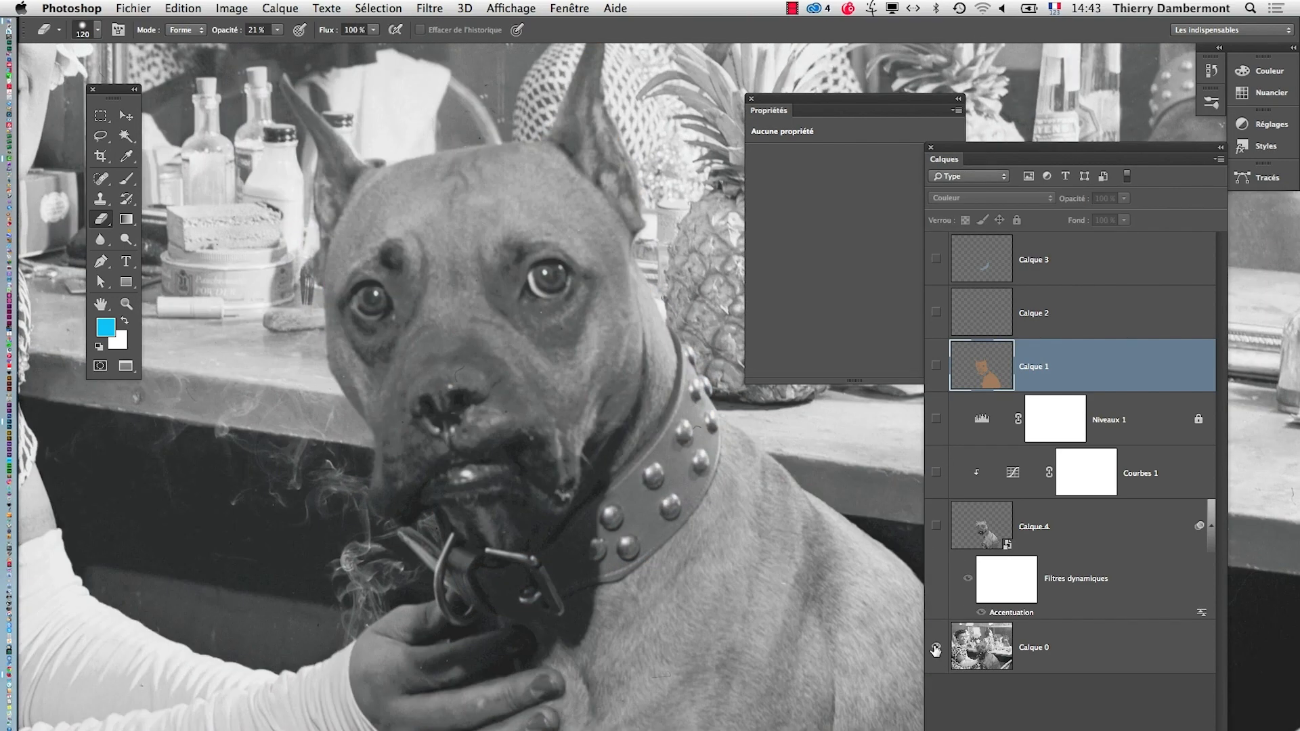
pyautogui.keyDown('alt'); pyautogui.click(936, 648); pyautogui.keyUp('alt')
pyautogui.keyDown('alt'); pyautogui.click(936, 649); pyautogui.keyUp('alt')
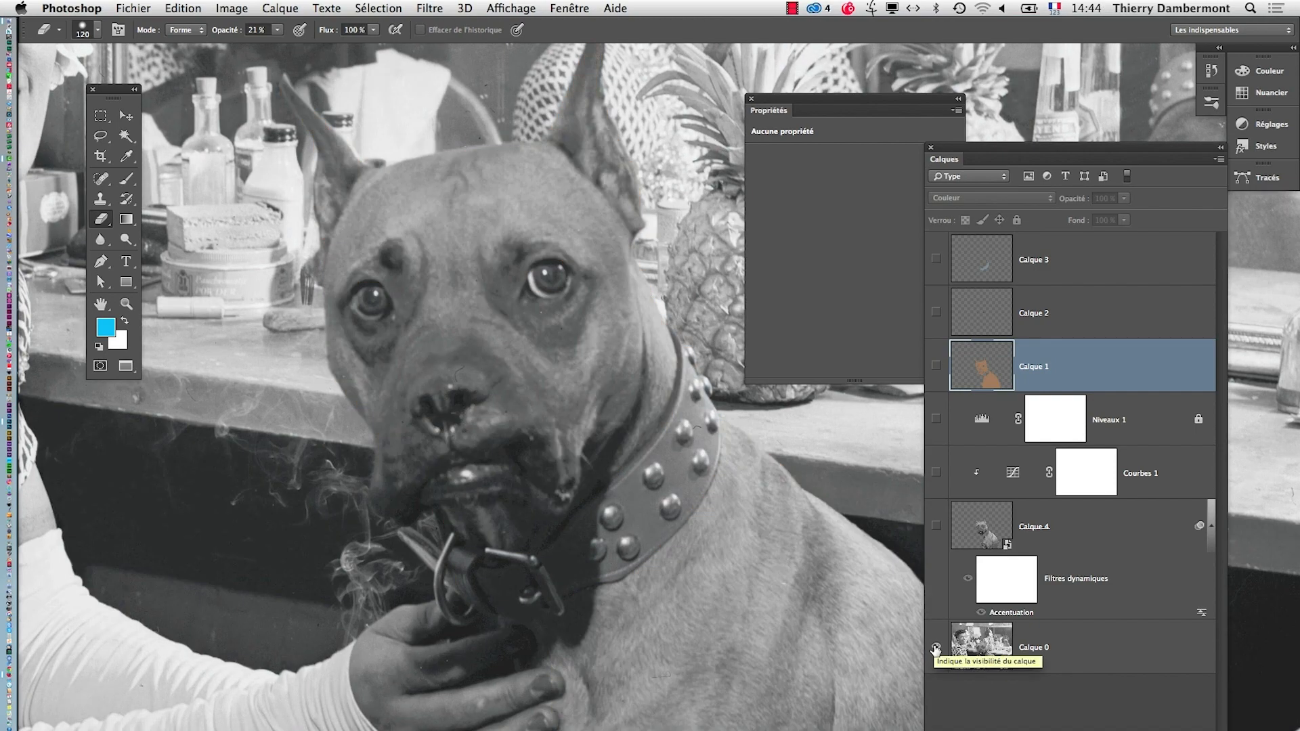
pyautogui.keyDown('alt'); pyautogui.click(936, 648); pyautogui.keyUp('alt')
pyautogui.keyDown('alt'); pyautogui.click(936, 649); pyautogui.keyUp('alt')
pyautogui.keyDown('alt'); pyautogui.click(936, 649); pyautogui.keyUp('alt')
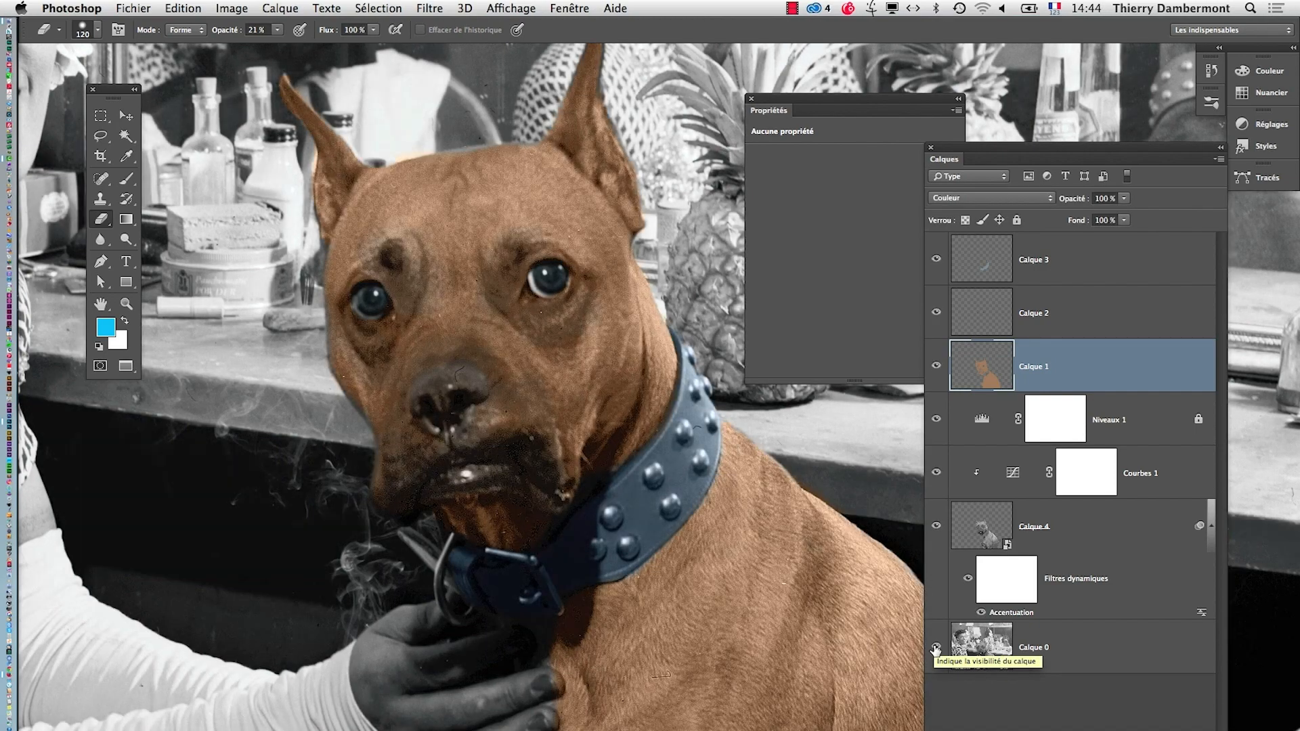
pyautogui.keyDown('alt'); pyautogui.click(936, 648); pyautogui.keyUp('alt')
pyautogui.keyDown('alt'); pyautogui.click(936, 648); pyautogui.keyUp('alt')
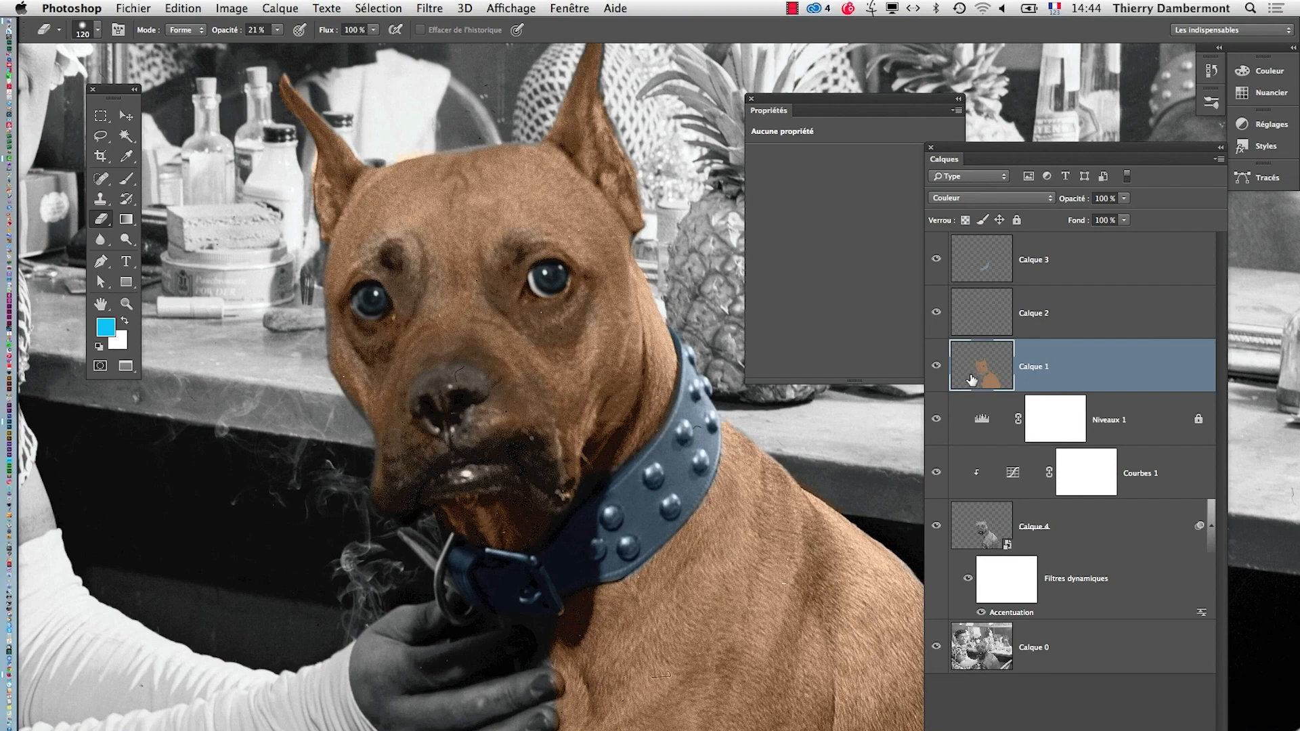
# Step: Isolate Calque 1, sample its brown as the foreground colour, and restore the visibility of all layers
pyautogui.keyDown('alt'); pyautogui.click(936, 366); pyautogui.keyUp('alt')
pyautogui.click(126, 155)
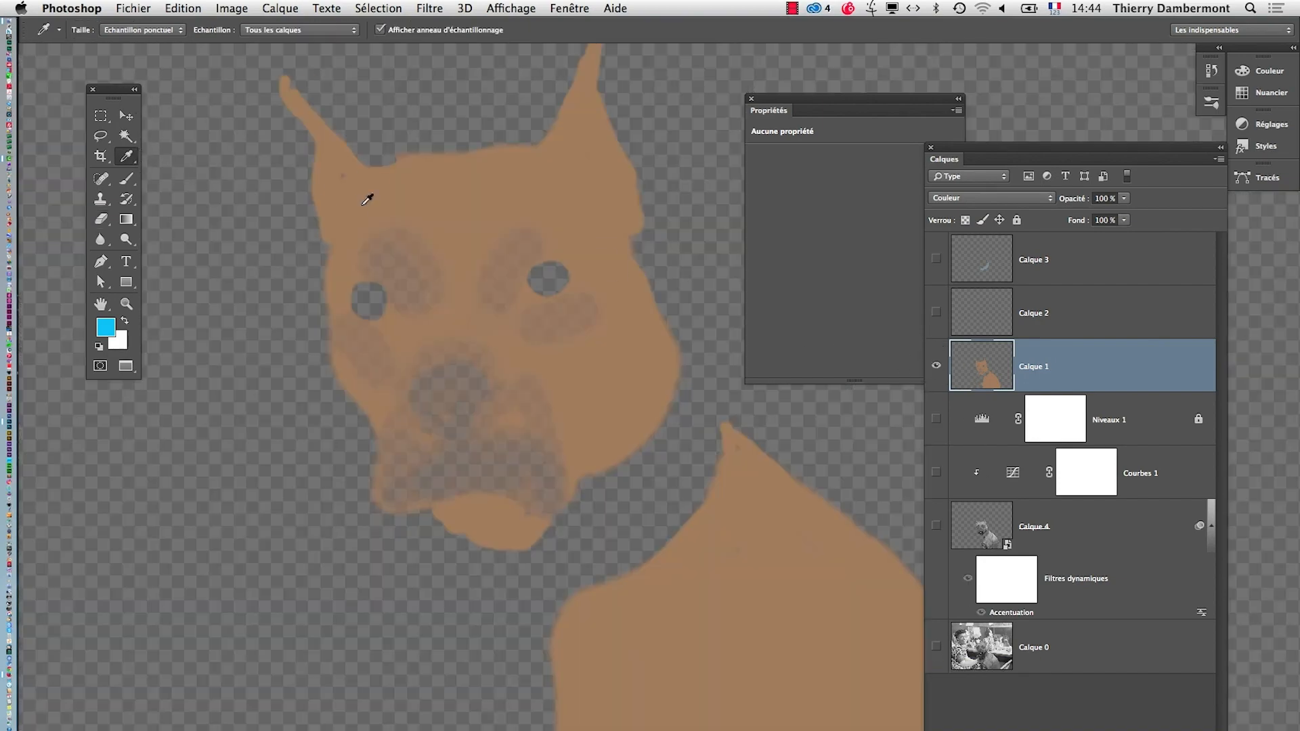
pyautogui.click(367, 200)
pyautogui.keyDown('alt'); pyautogui.click(935, 369); pyautogui.keyUp('alt')
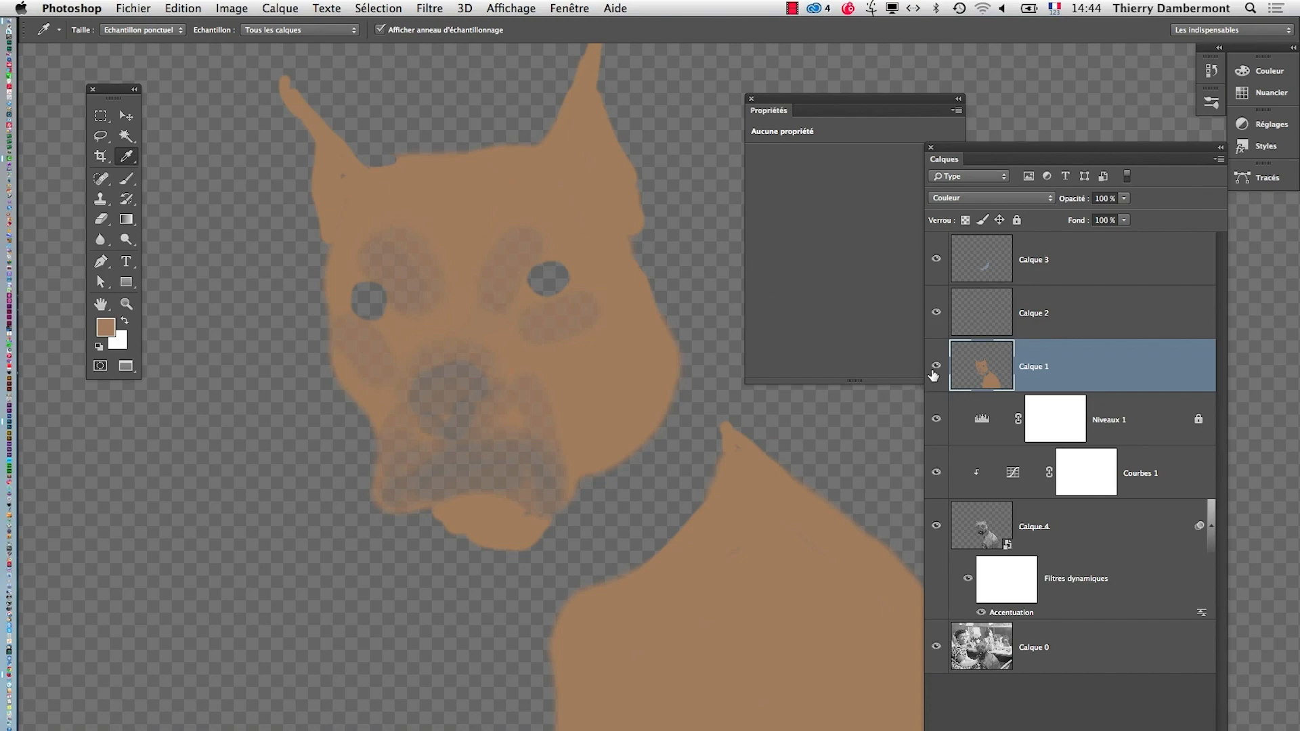
# Step: Paint the sampled brown on Calque 1 over the dog's fur beside the woman's fingers with a 24 px brush
pyautogui.click(126, 179)
pyautogui.keyDown('super'); pyautogui.click(534, 717); pyautogui.keyUp('super')
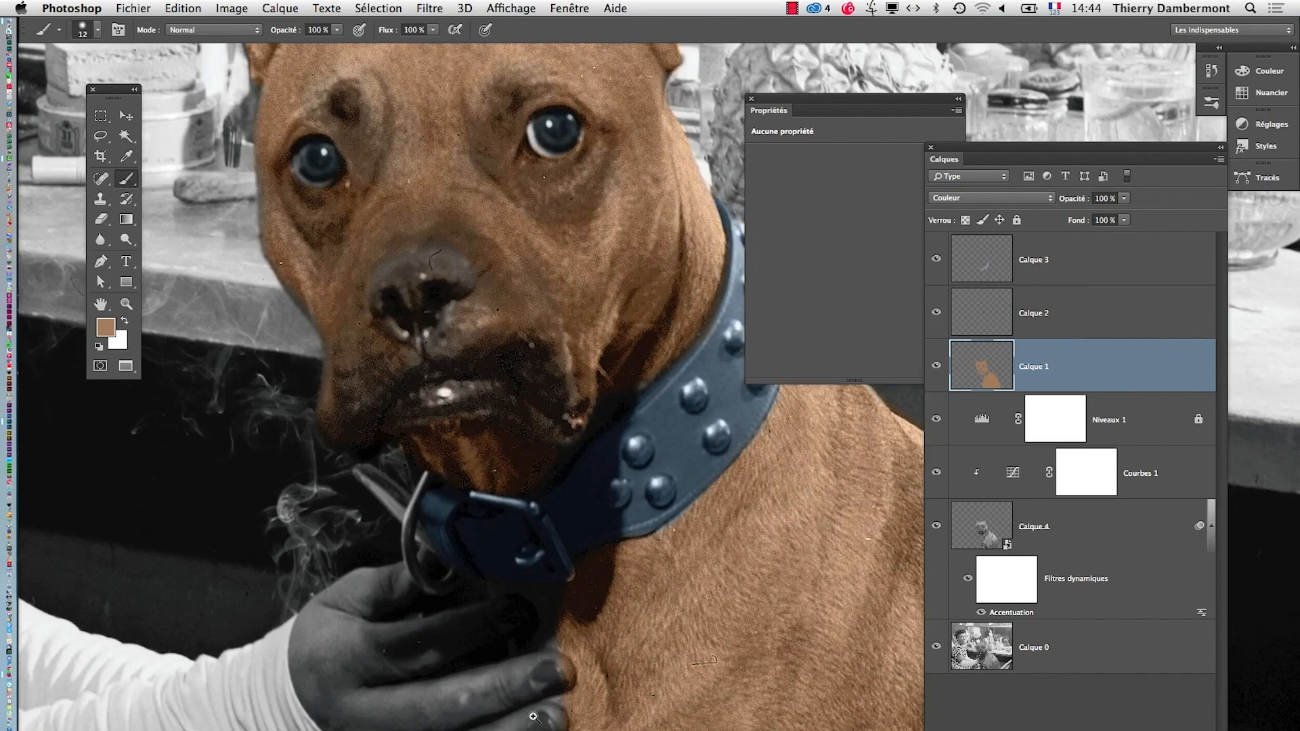
pyautogui.keyDown('super'); pyautogui.click(534, 717); pyautogui.keyUp('super')
pyautogui.moveTo(636, 632); pyautogui.dragTo(621, 629)
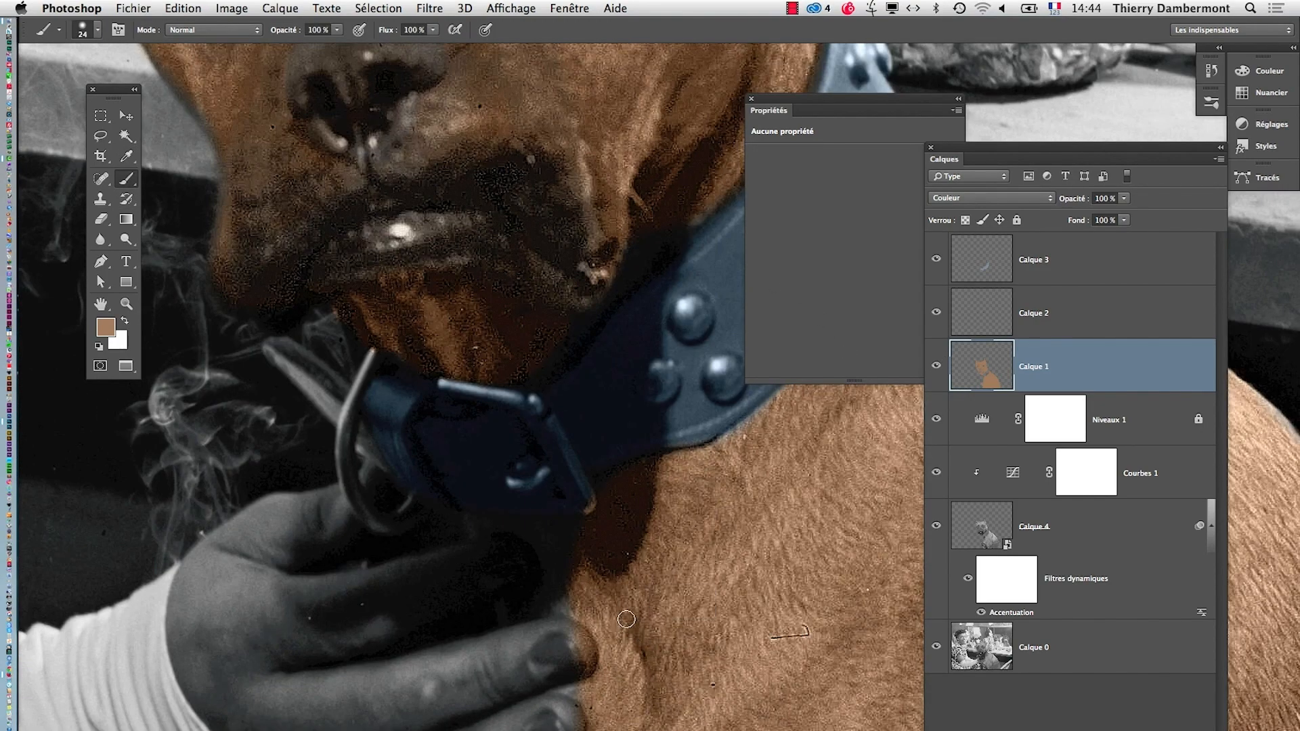
pyautogui.moveTo(653, 612); pyautogui.dragTo(710, 626)
pyautogui.moveTo(629, 698); pyautogui.dragTo(729, 525)
# Step: Set the Eraser to 43 px at 100 % opacity and remove Calque 1's brown spill from the woman's fingertips
pyautogui.press('e')
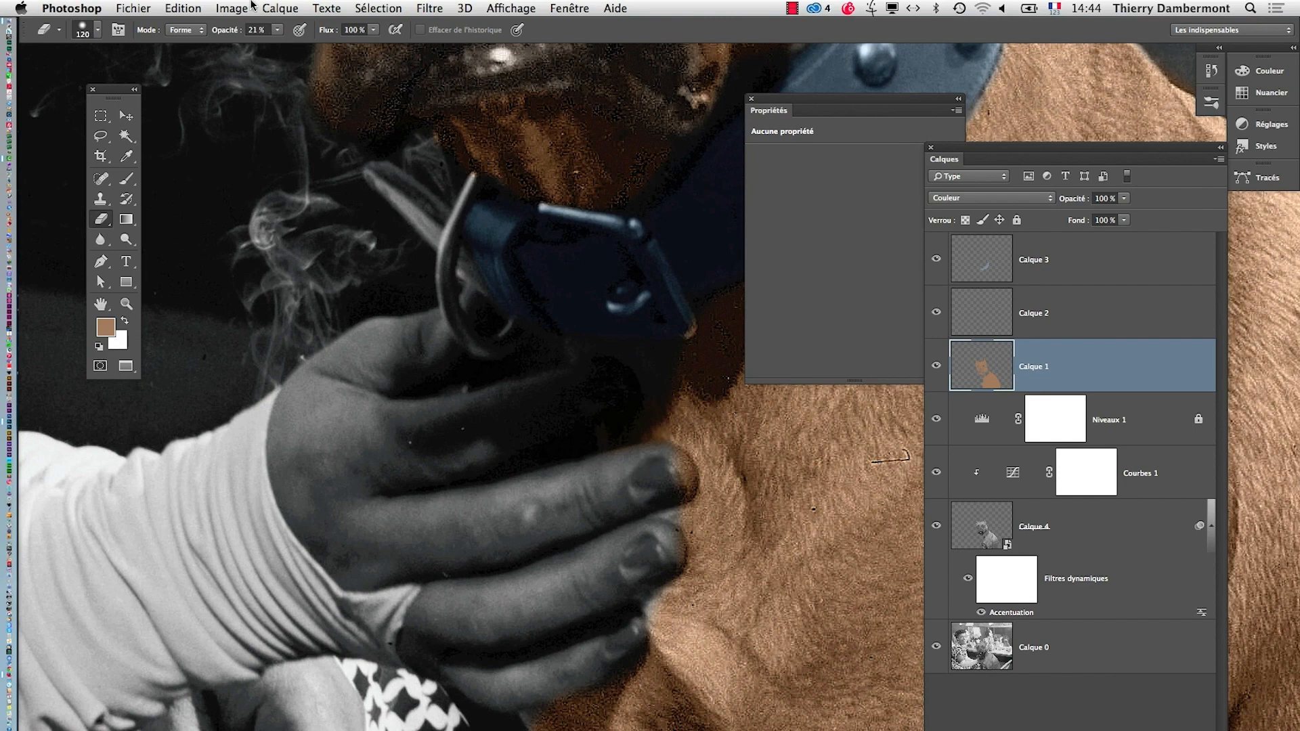
pyautogui.click(276, 30)
pyautogui.press('0')
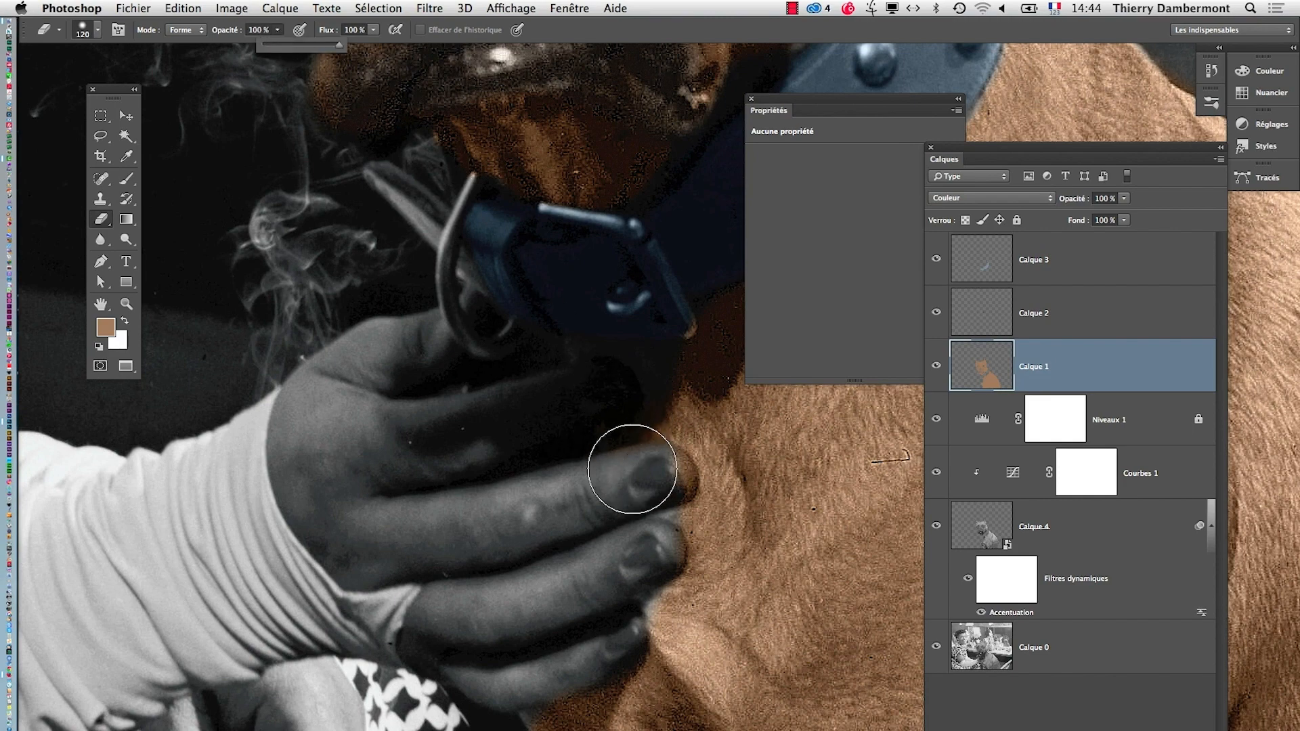
pyautogui.moveTo(565, 482); pyautogui.dragTo(544, 486)
pyautogui.moveTo(636, 476)
pyautogui.mouseDown()
pyautogui.moveTo(674, 466)
pyautogui.moveTo(682, 478)
pyautogui.moveTo(646, 518)
pyautogui.mouseUp()
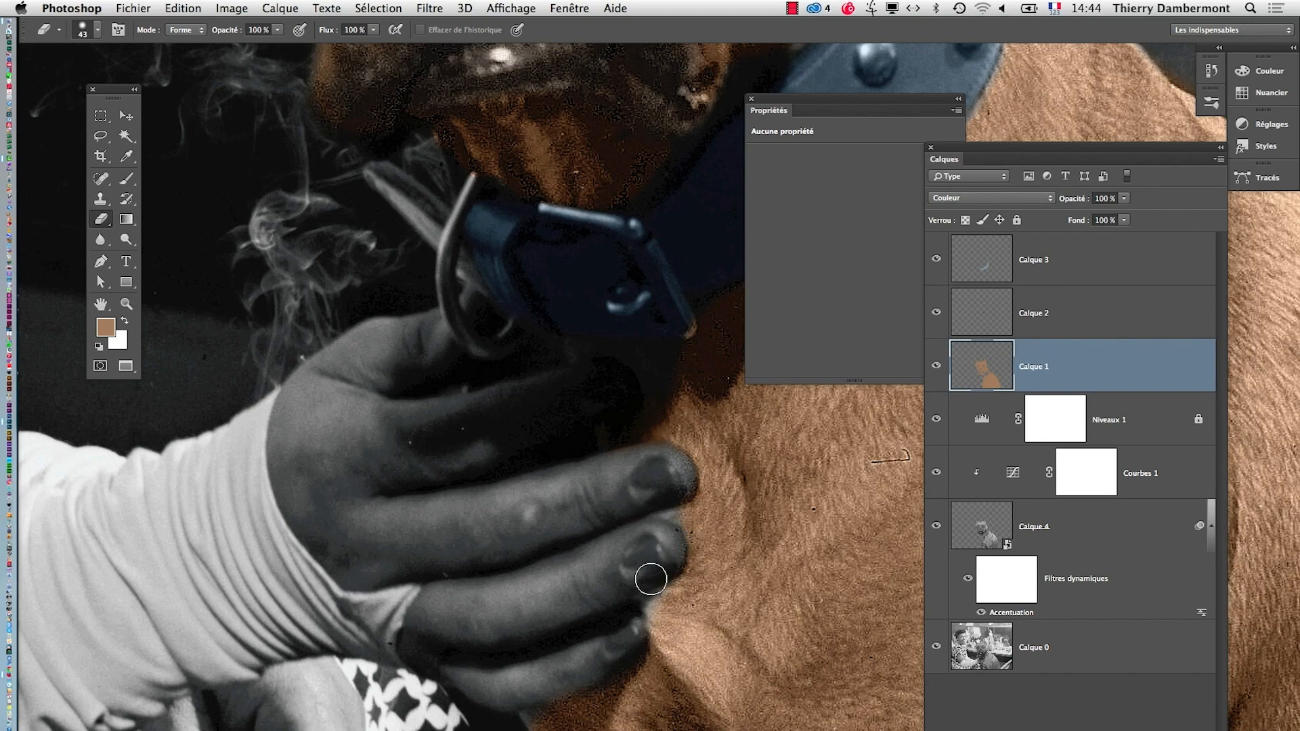
pyautogui.press('super+0')
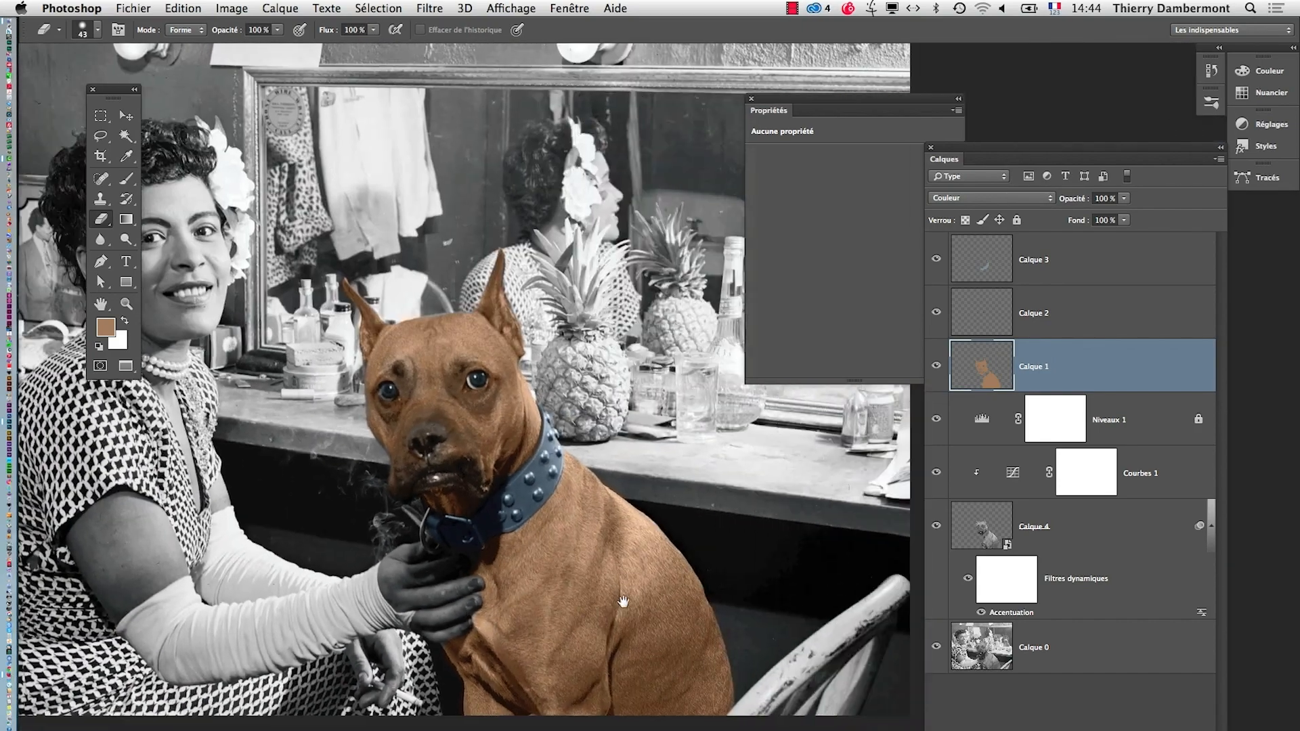
pyautogui.moveTo(622, 602); pyautogui.dragTo(486, 601)
pyautogui.keyDown('alt'); pyautogui.click(444, 364); pyautogui.keyUp('alt')
pyautogui.moveTo(453, 378); pyautogui.dragTo(533, 394)
pyautogui.scroll(3, 531, 397)
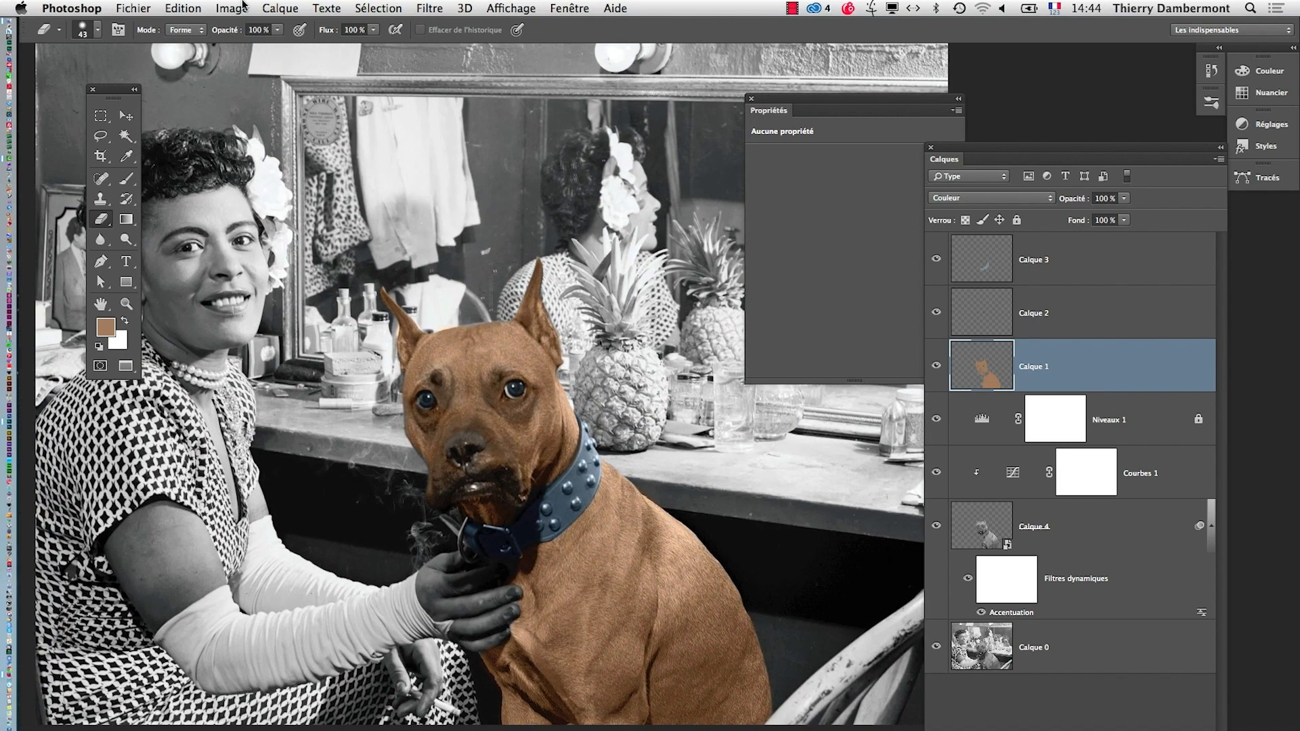
# Step: Save the document as chien-et-artiste-06.psd in PS-jour3, in Photoshop format with maximum compatibility
pyautogui.click(133, 8)
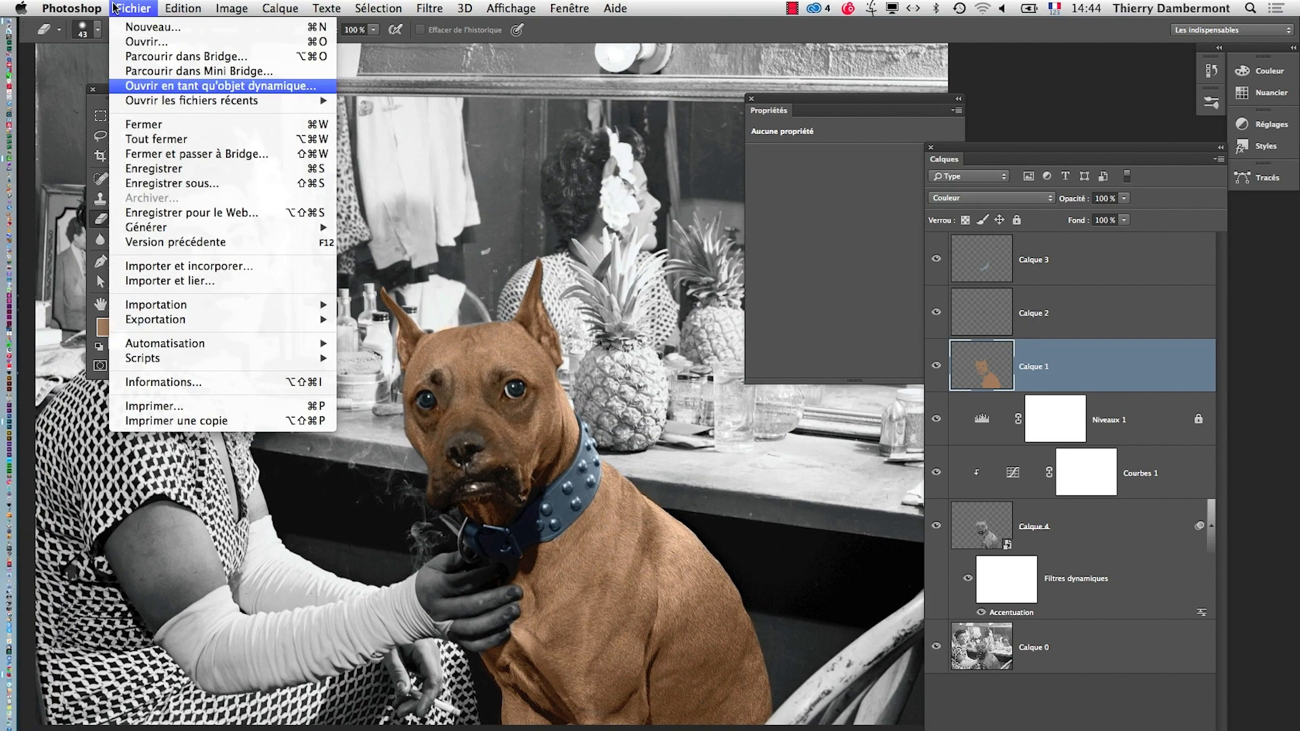
pyautogui.click(172, 183)
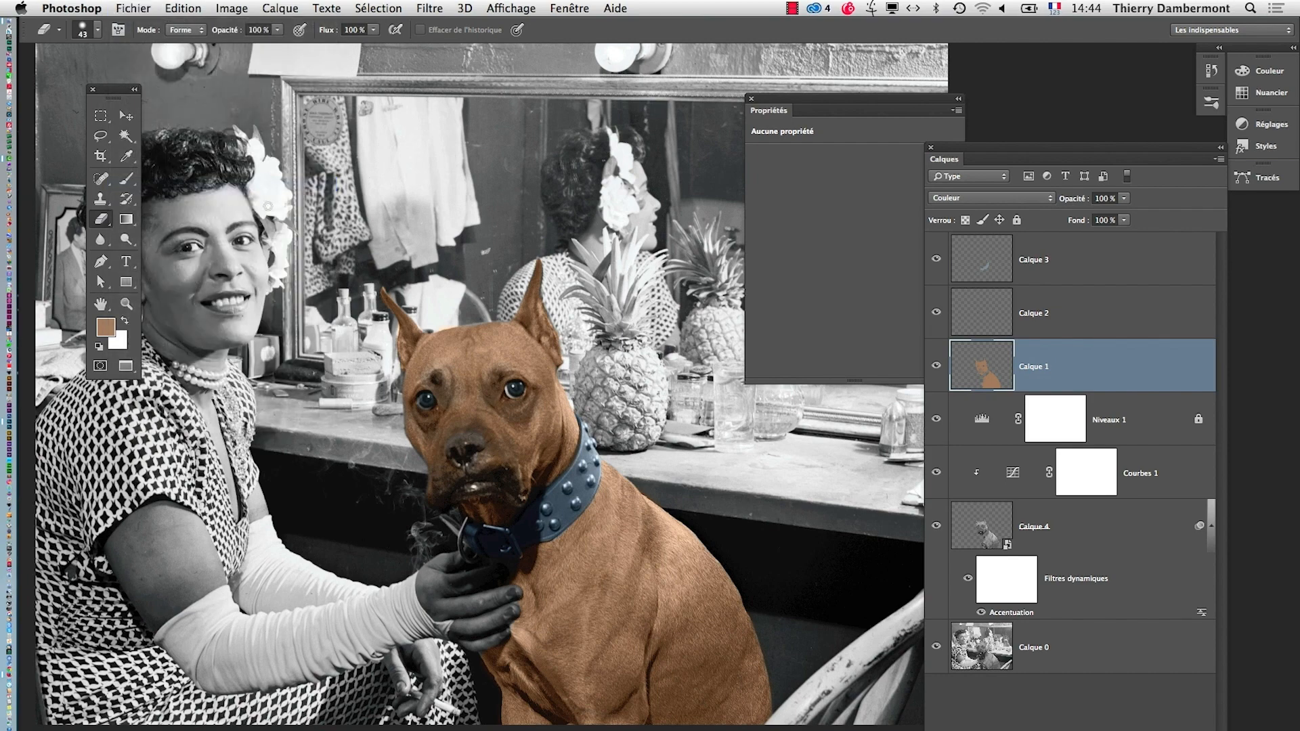
pyautogui.click(691, 115)
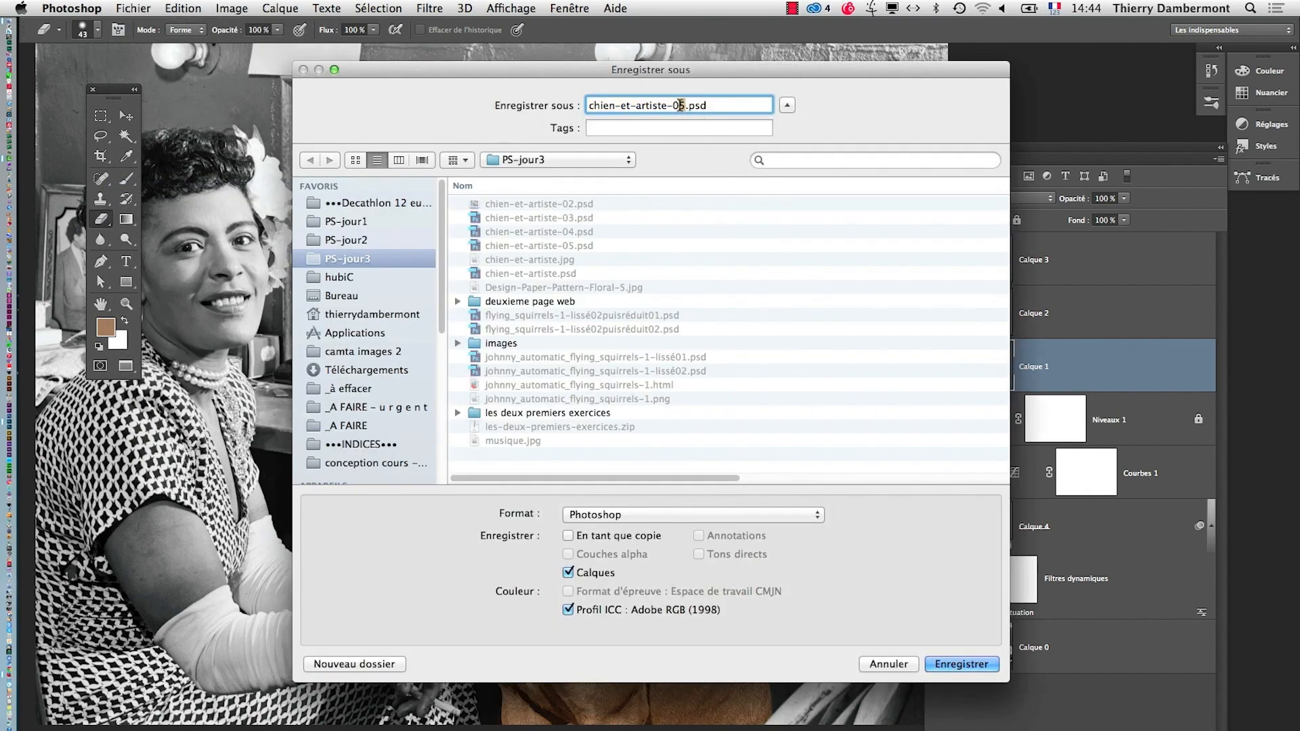
pyautogui.press('BackSpace')
pyautogui.write('6')
pyautogui.click(961, 664)
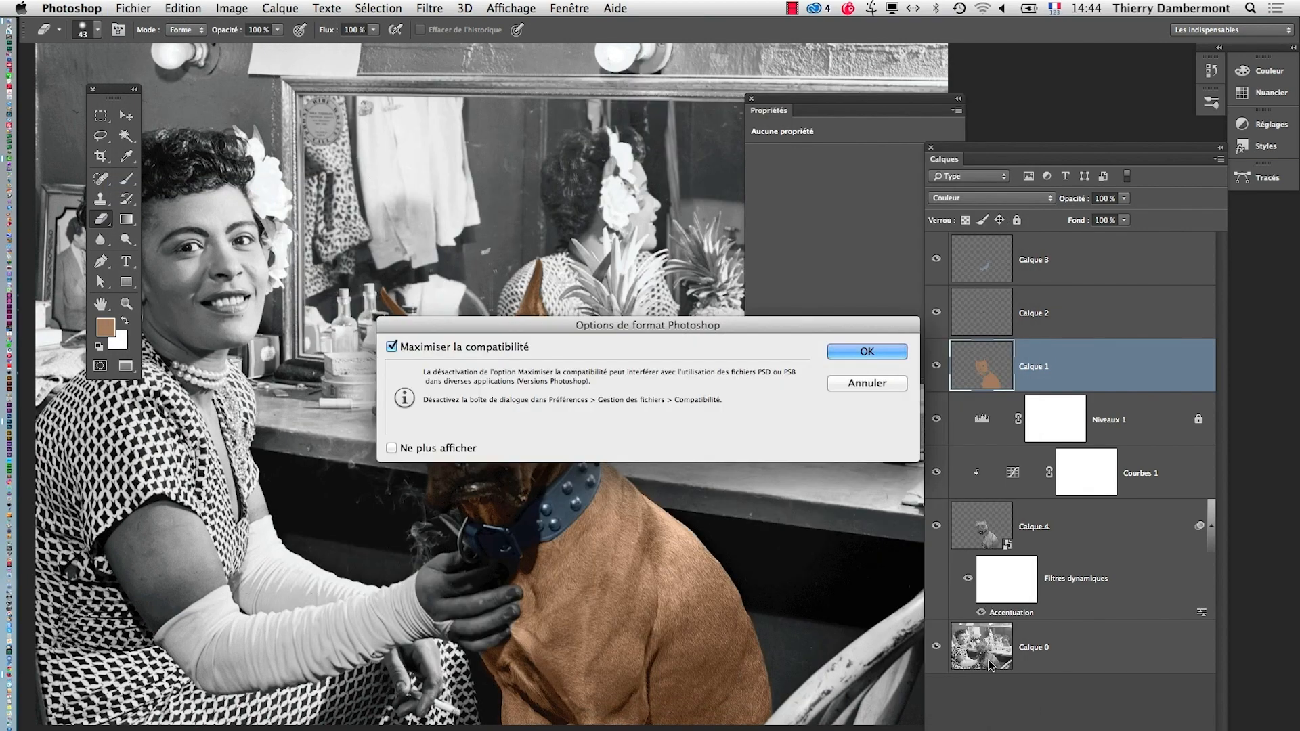
pyautogui.click(866, 352)
# Step: Examine the whole image, and inspect the woman's face and the colorized dog up close
pyautogui.keyDown('alt'); pyautogui.click(591, 482); pyautogui.keyUp('alt')
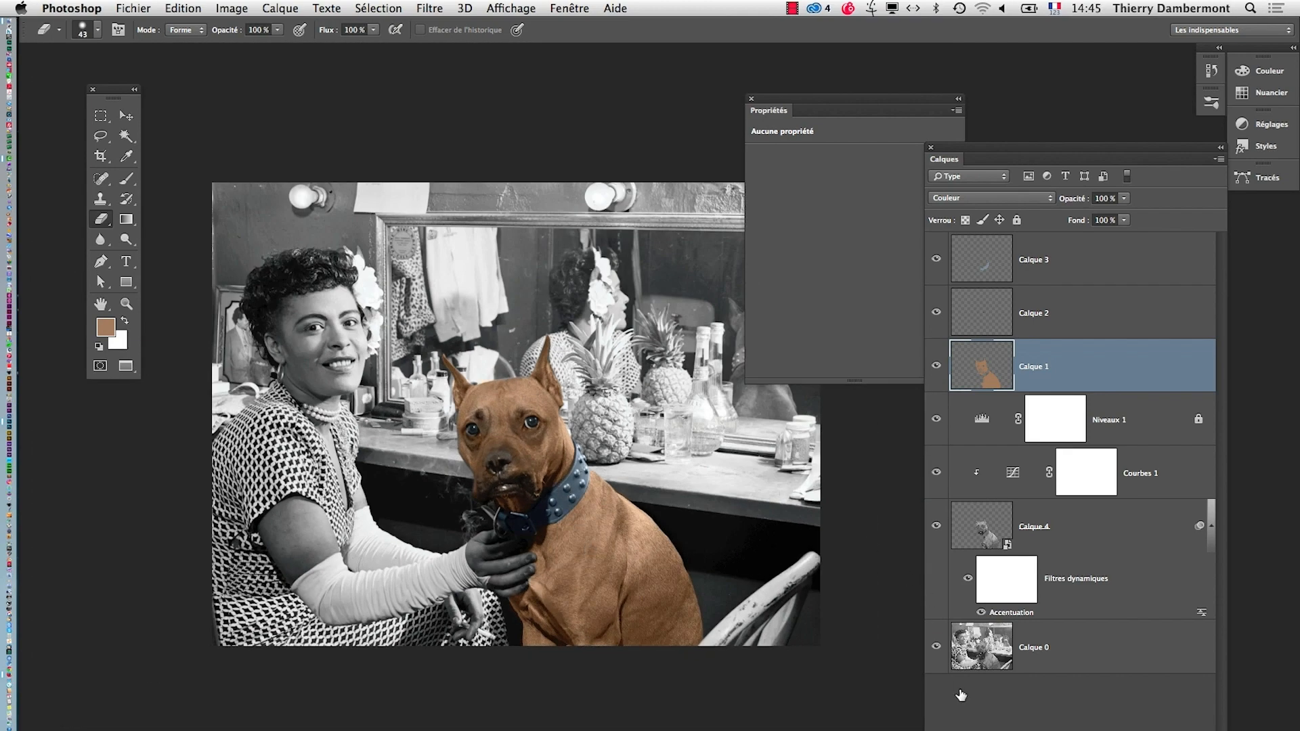
pyautogui.keyDown('super'); pyautogui.click(325, 372); pyautogui.keyUp('super')
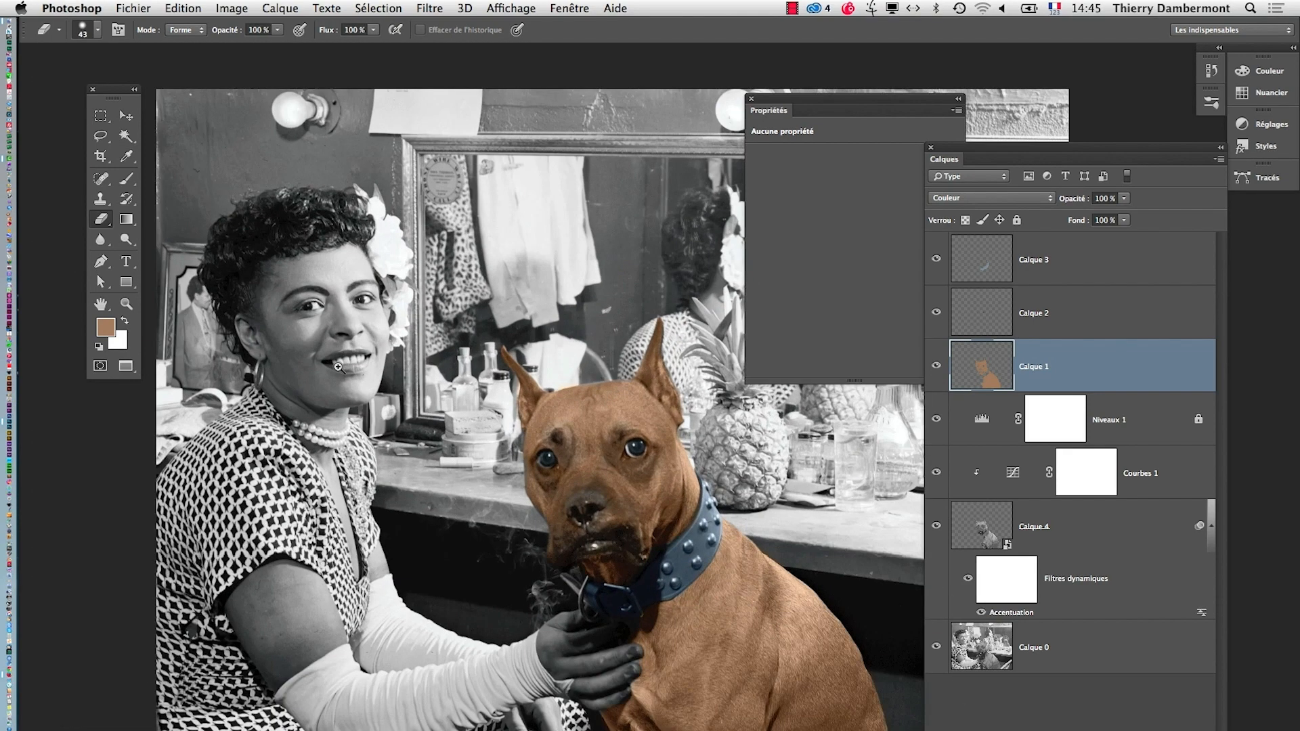
pyautogui.keyDown('super'); pyautogui.click(324, 372); pyautogui.keyUp('super')
pyautogui.keyDown('super'); pyautogui.click(338, 380); pyautogui.keyUp('super')
pyautogui.moveTo(305, 312); pyautogui.dragTo(554, 477)
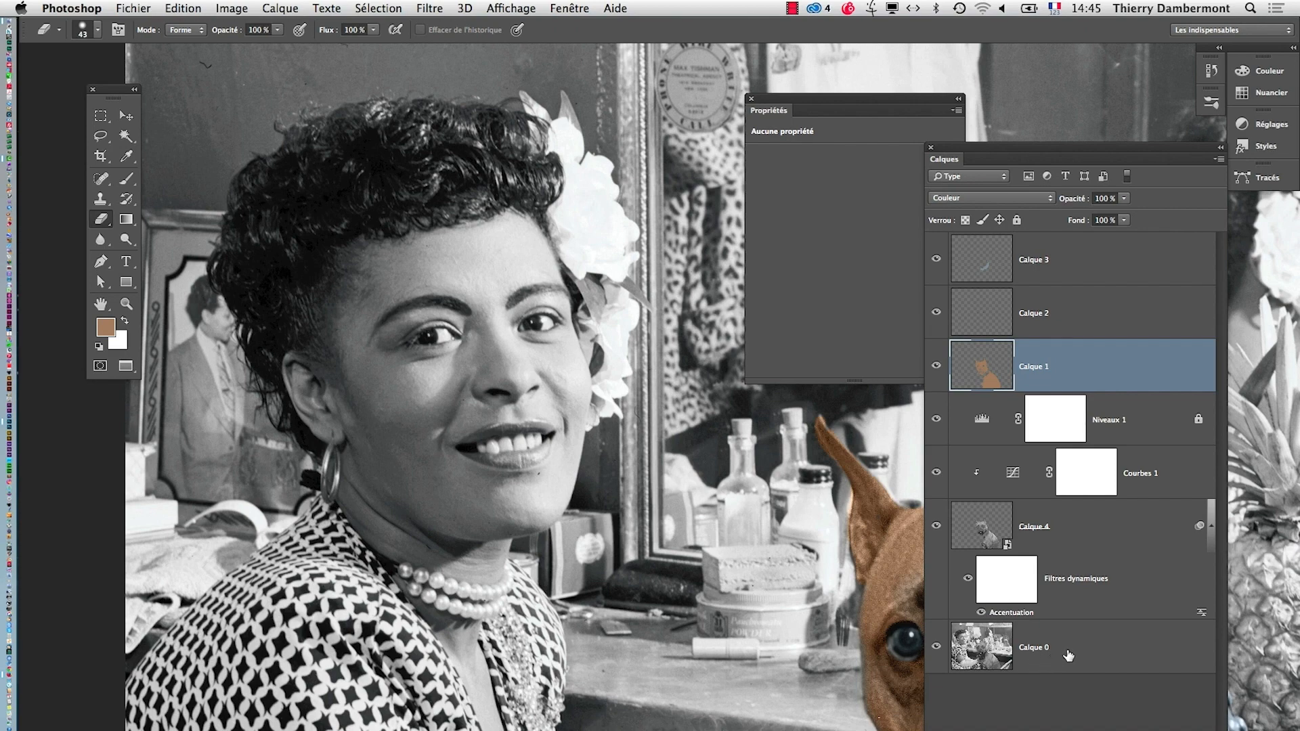
pyautogui.moveTo(883, 604); pyautogui.dragTo(399, 365)
pyautogui.moveTo(183, 392); pyautogui.dragTo(342, 445)
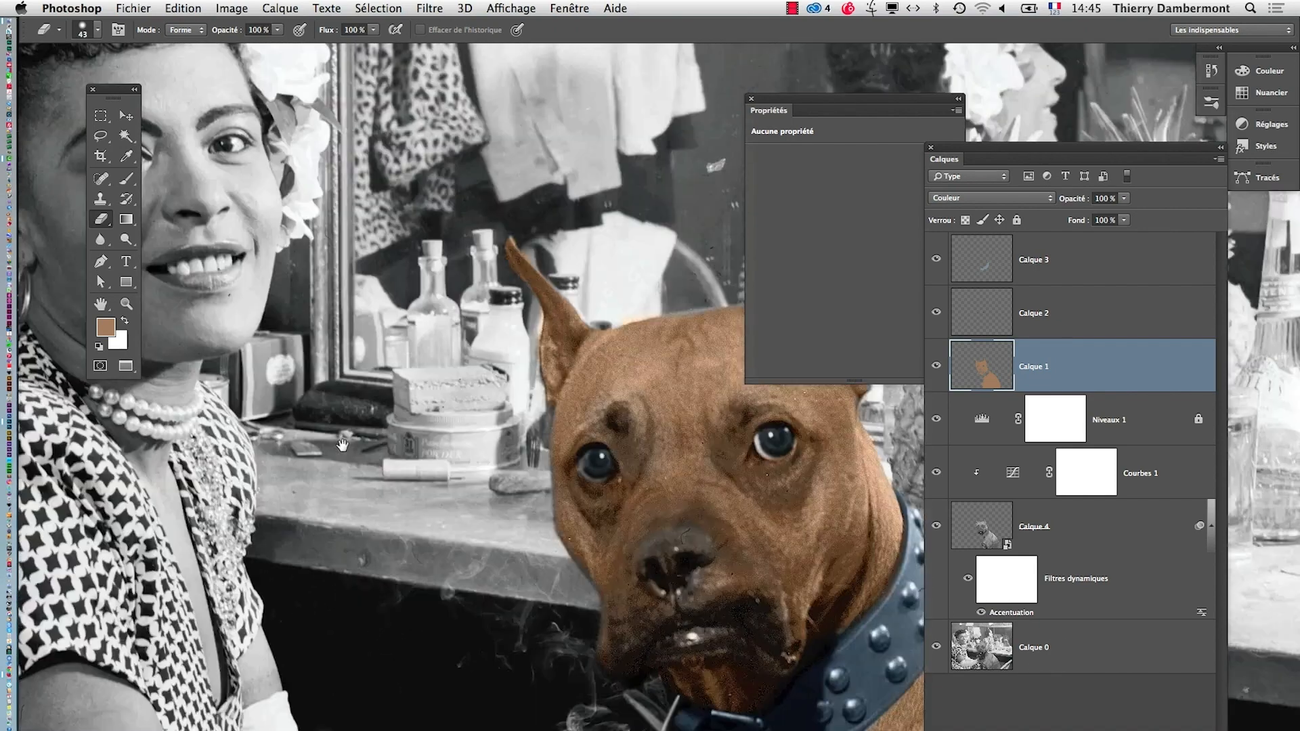
pyautogui.moveTo(518, 511); pyautogui.dragTo(806, 716)
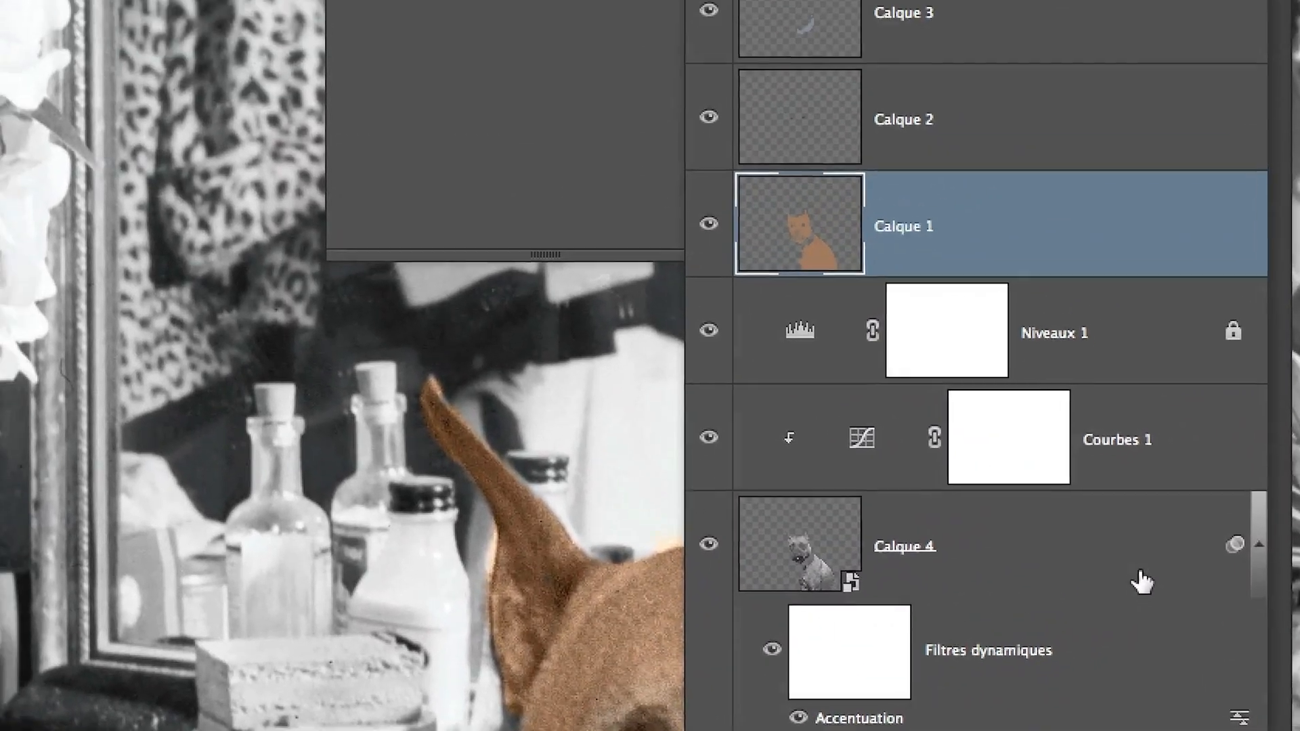
# Step: Try Niveaux 1 just above Calque 0, and place it between Courbes 1 and Calque 4, clipped to Calque 4
pyautogui.click(1141, 581)
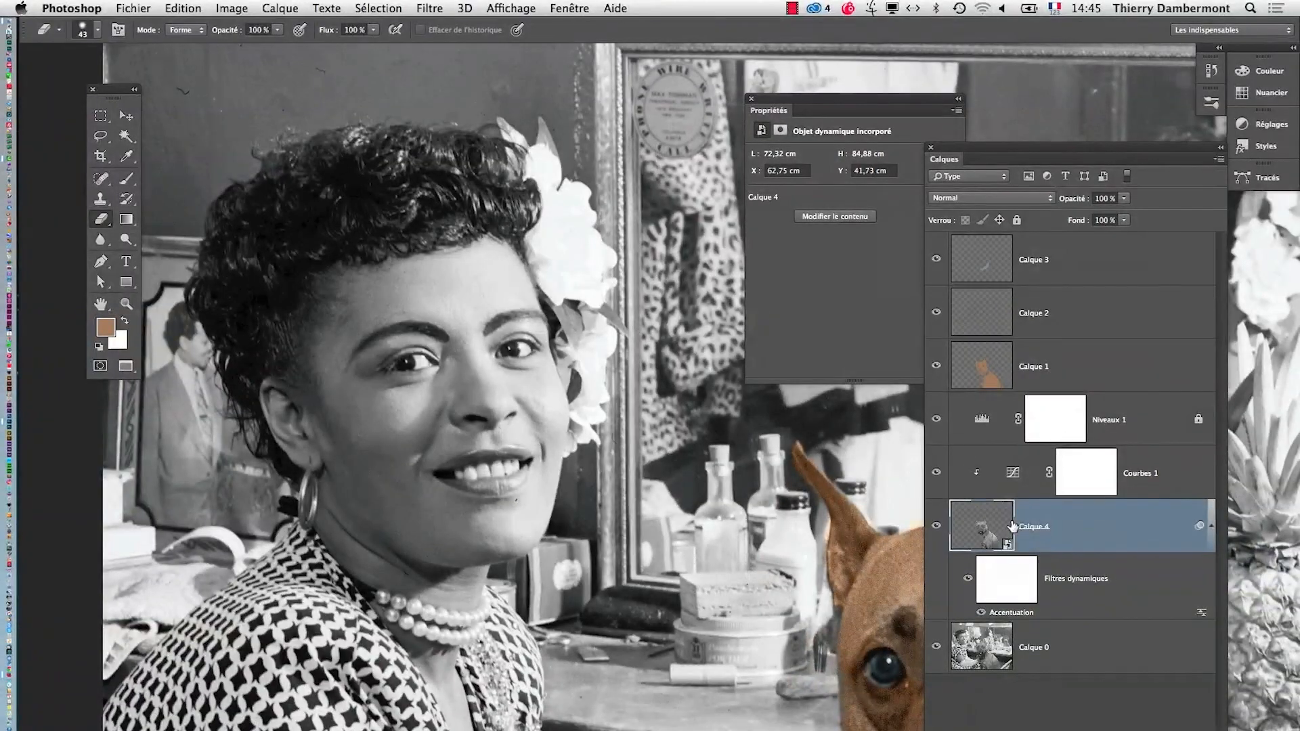
pyautogui.moveTo(982, 420); pyautogui.dragTo(978, 608)
pyautogui.moveTo(732, 607); pyautogui.dragTo(442, 560)
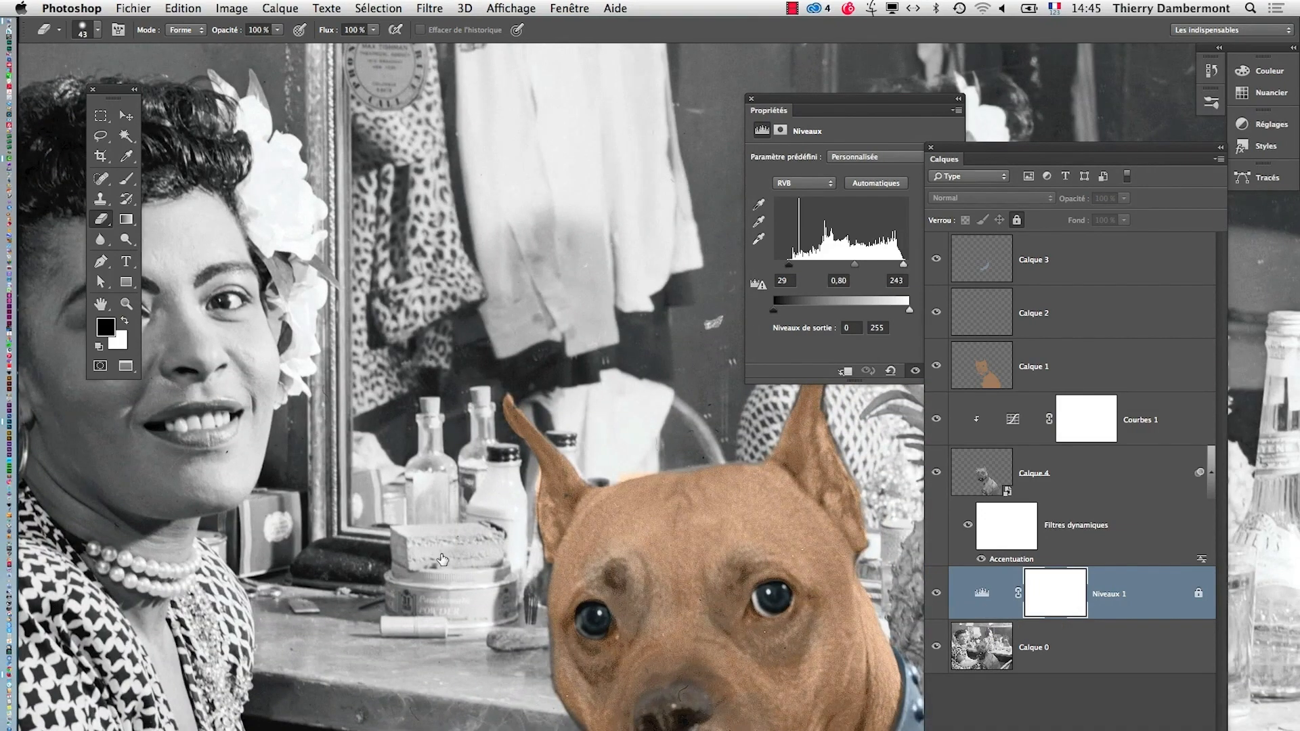
pyautogui.moveTo(980, 595); pyautogui.dragTo(990, 467)
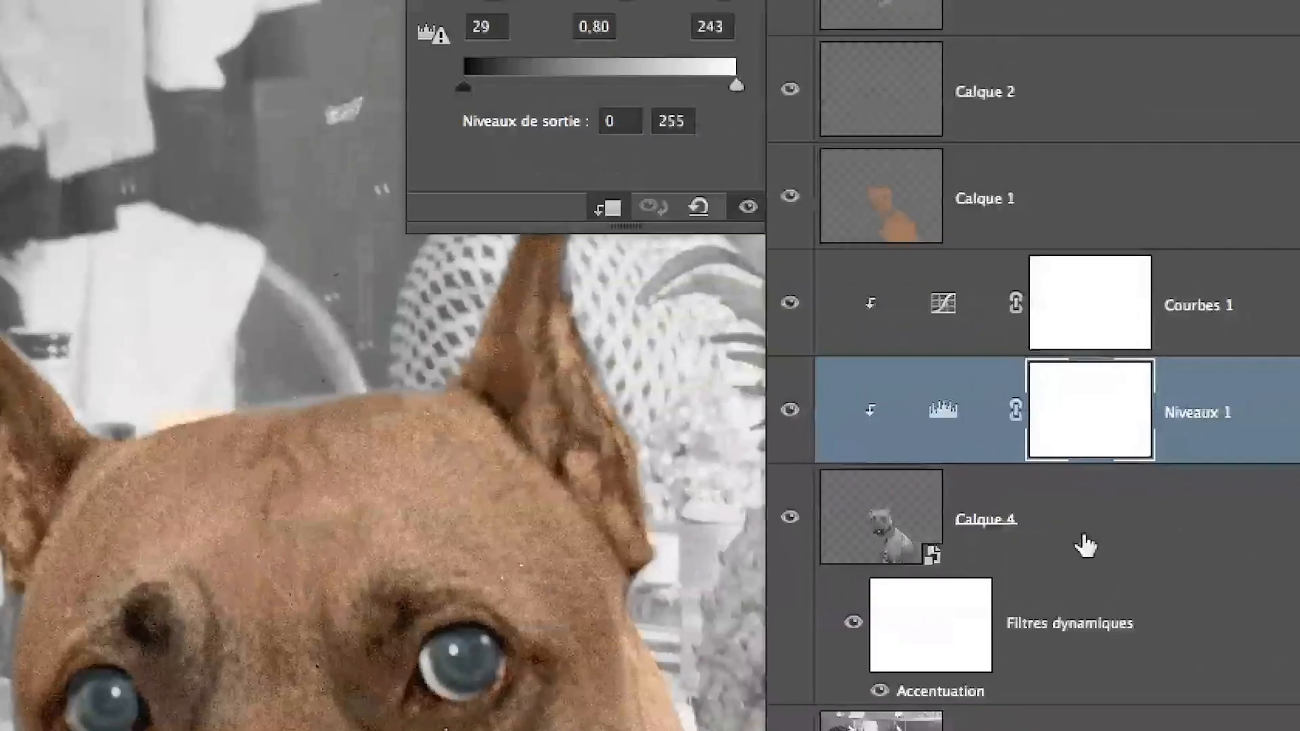
# Step: Give Calque 4 and Calque 1 an orange colour label
pyautogui.click(1084, 540)
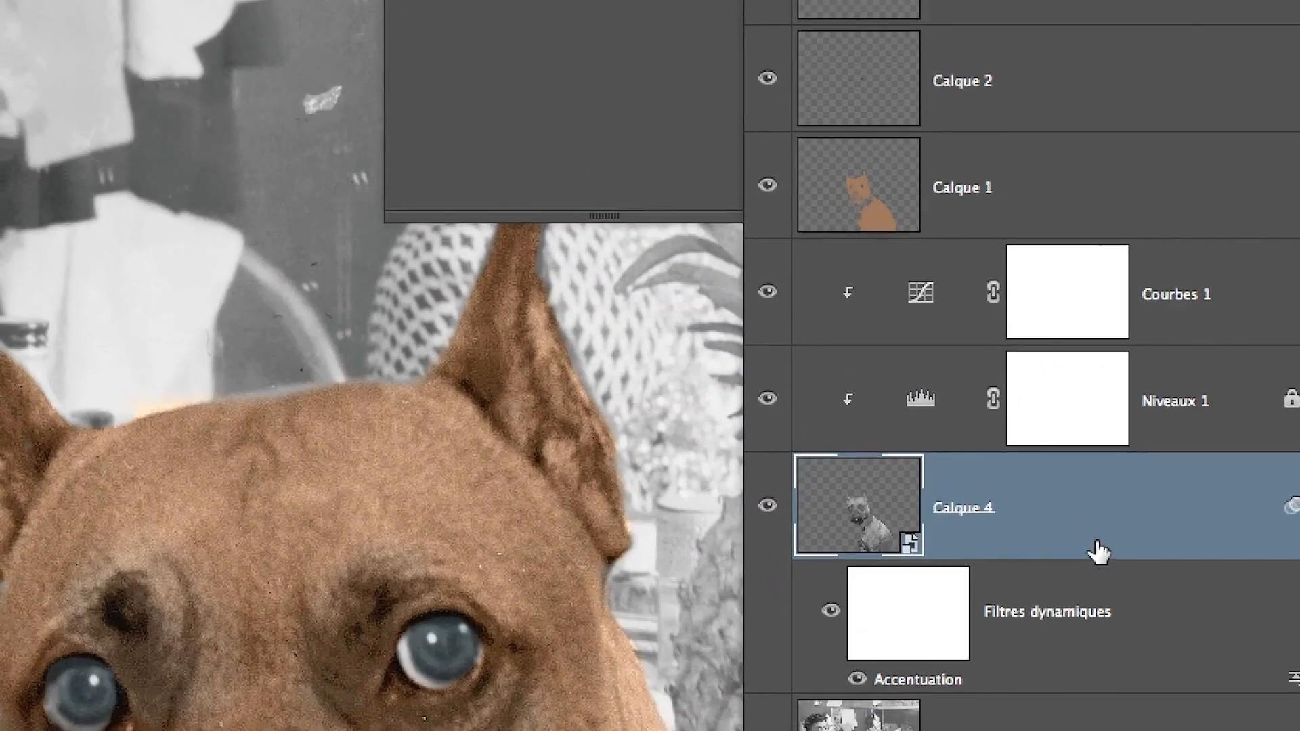
pyautogui.rightClick(1092, 542)
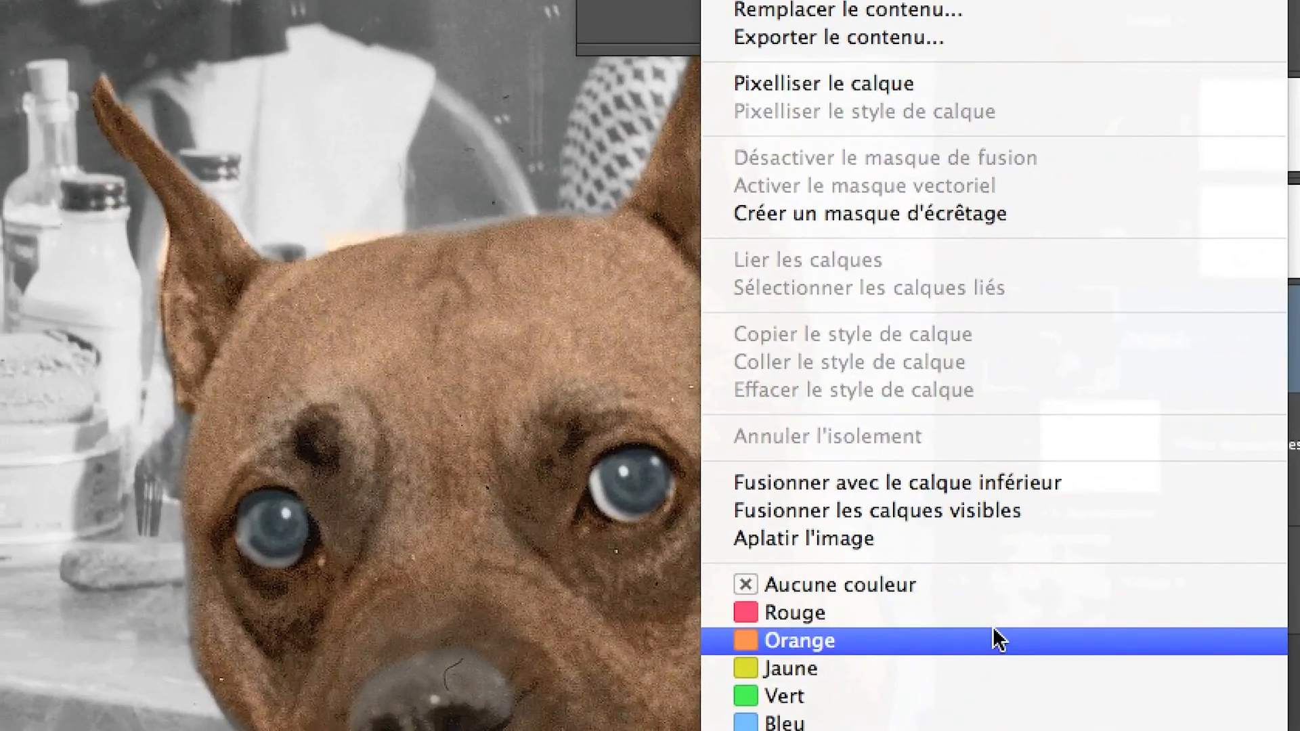
pyautogui.click(997, 640)
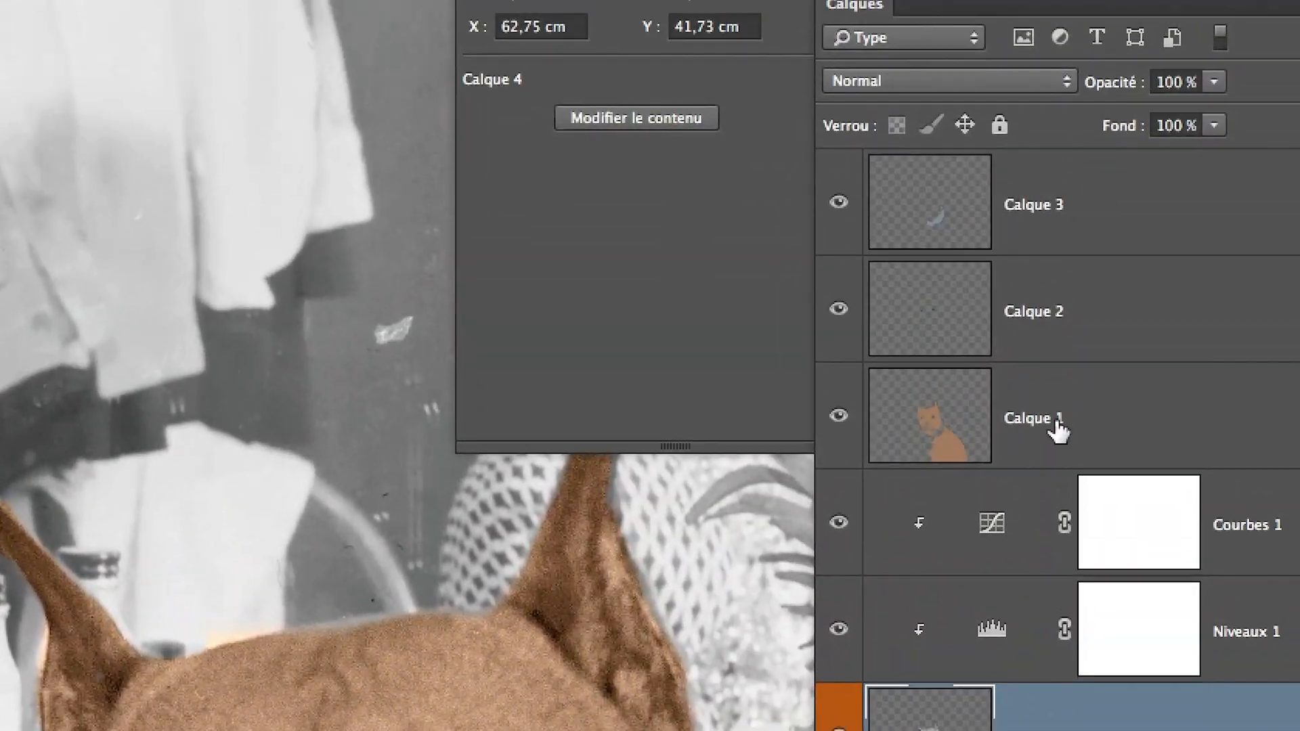
pyautogui.rightClick(1059, 430)
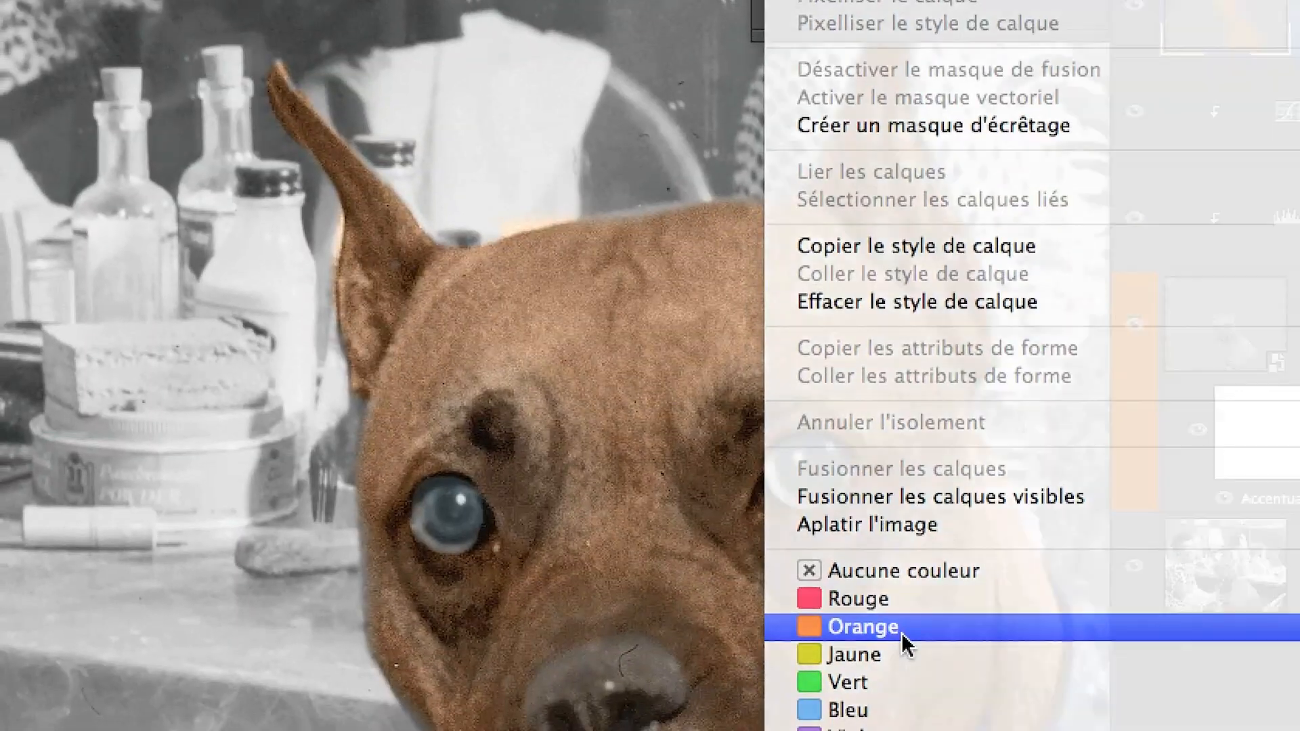
pyautogui.click(903, 640)
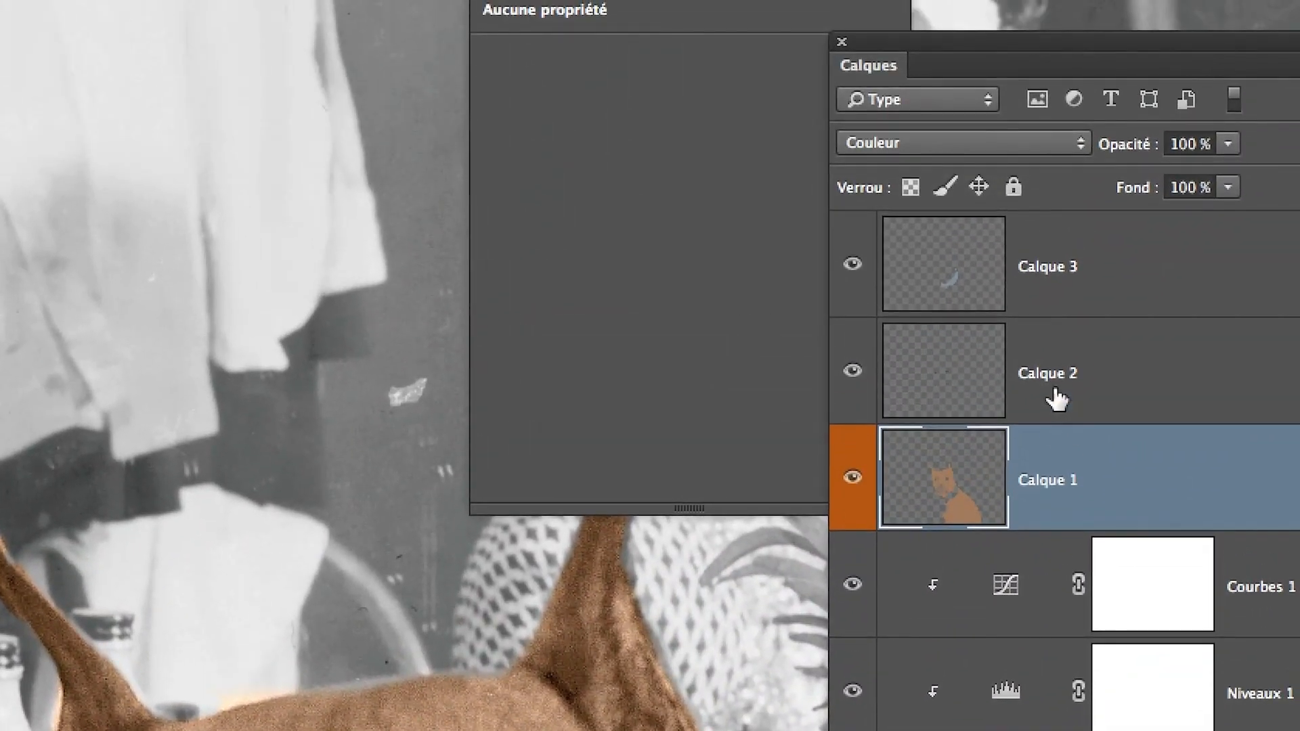
# Step: Select Calque 2 and Calque 3 together and label both orange
pyautogui.click(1075, 329)
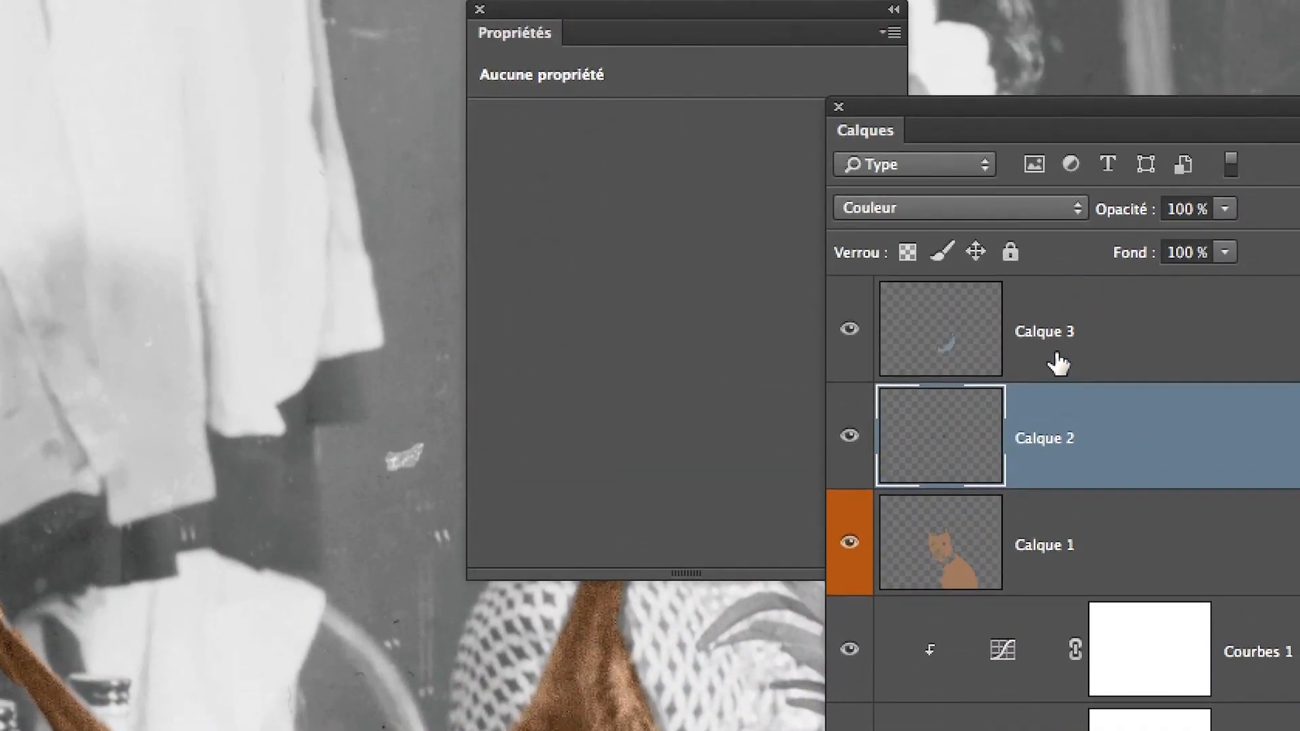
pyautogui.keyDown('shift'); pyautogui.click(1083, 219); pyautogui.keyUp('shift')
pyautogui.rightClick(1057, 362)
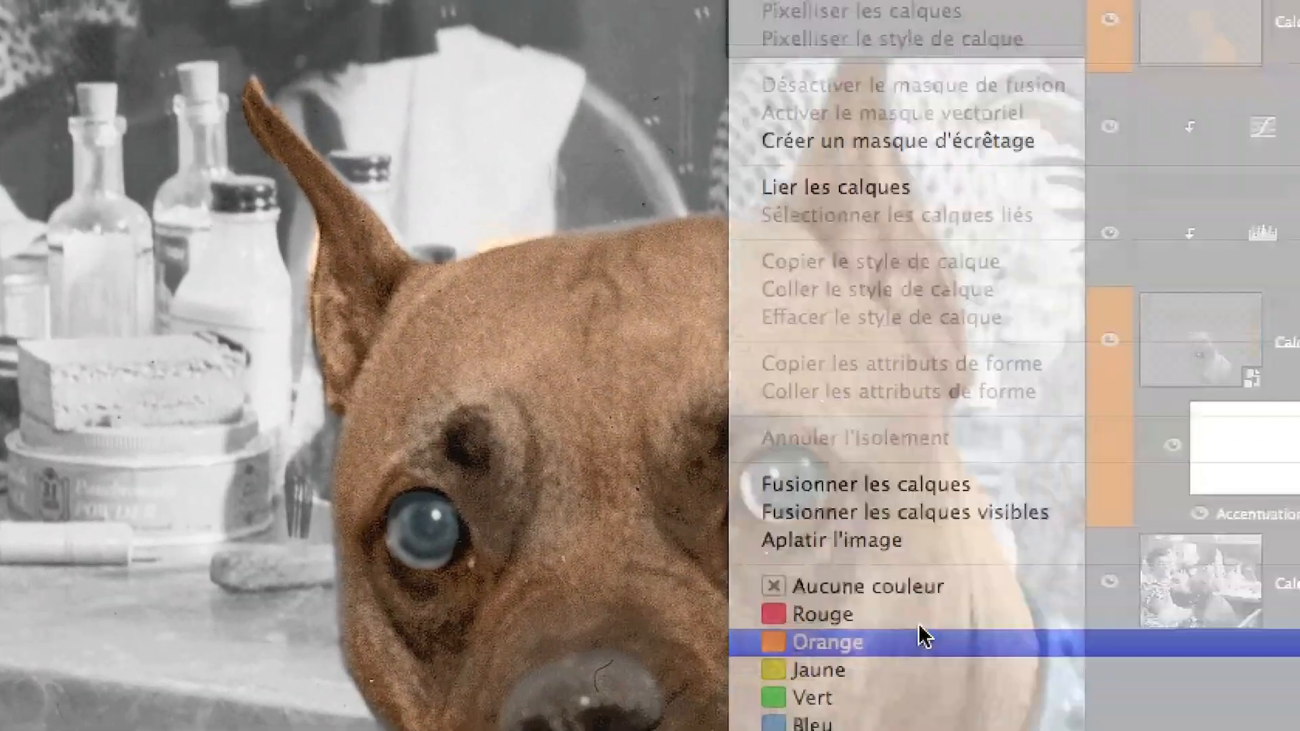
pyautogui.click(924, 637)
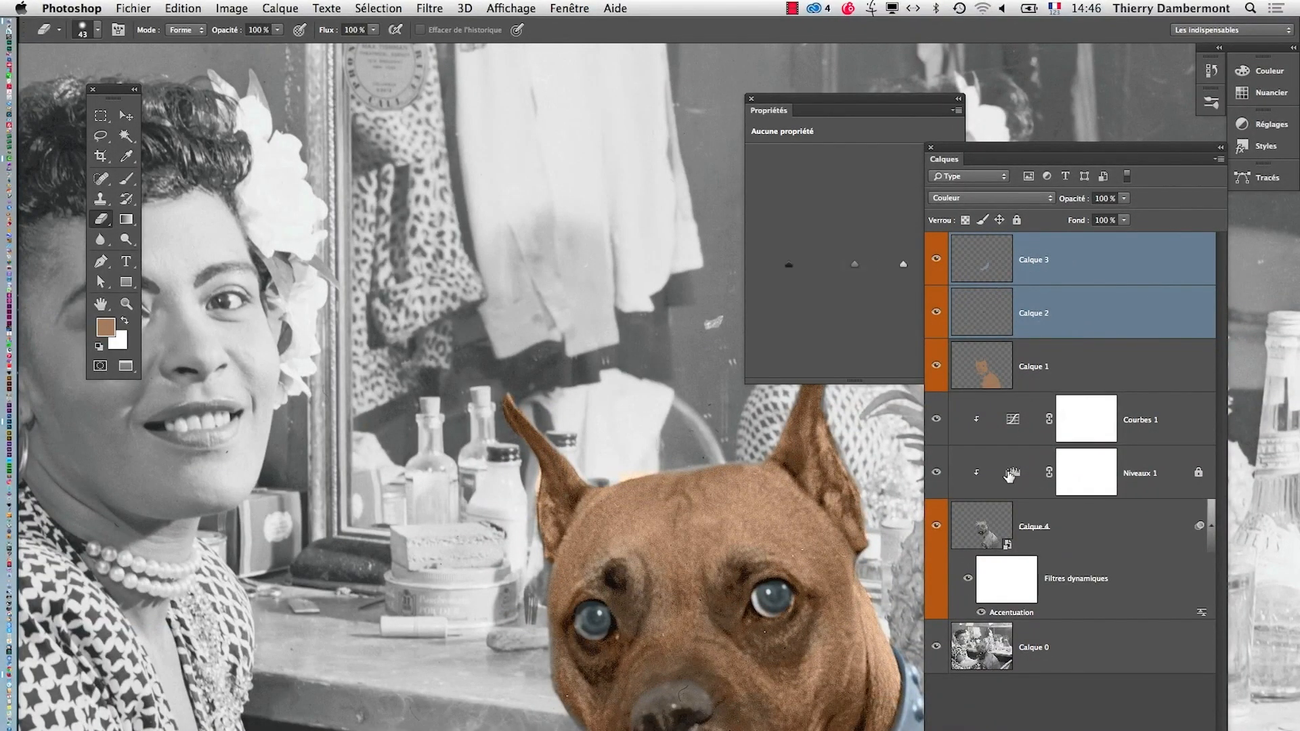
# Step: Label Niveaux 1 orange and collapse the list of smart filters under Calque 4
pyautogui.rightClick(1009, 473)
pyautogui.click(1071, 720)
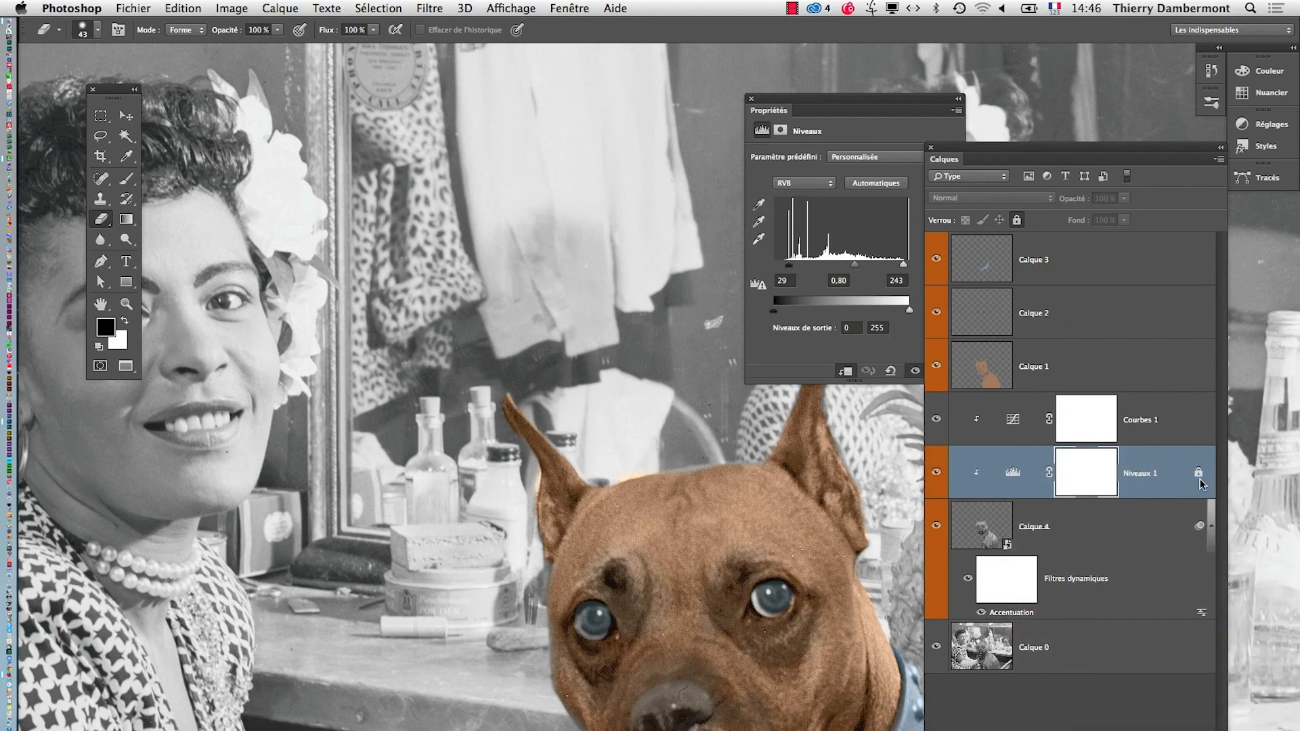
pyautogui.click(1212, 525)
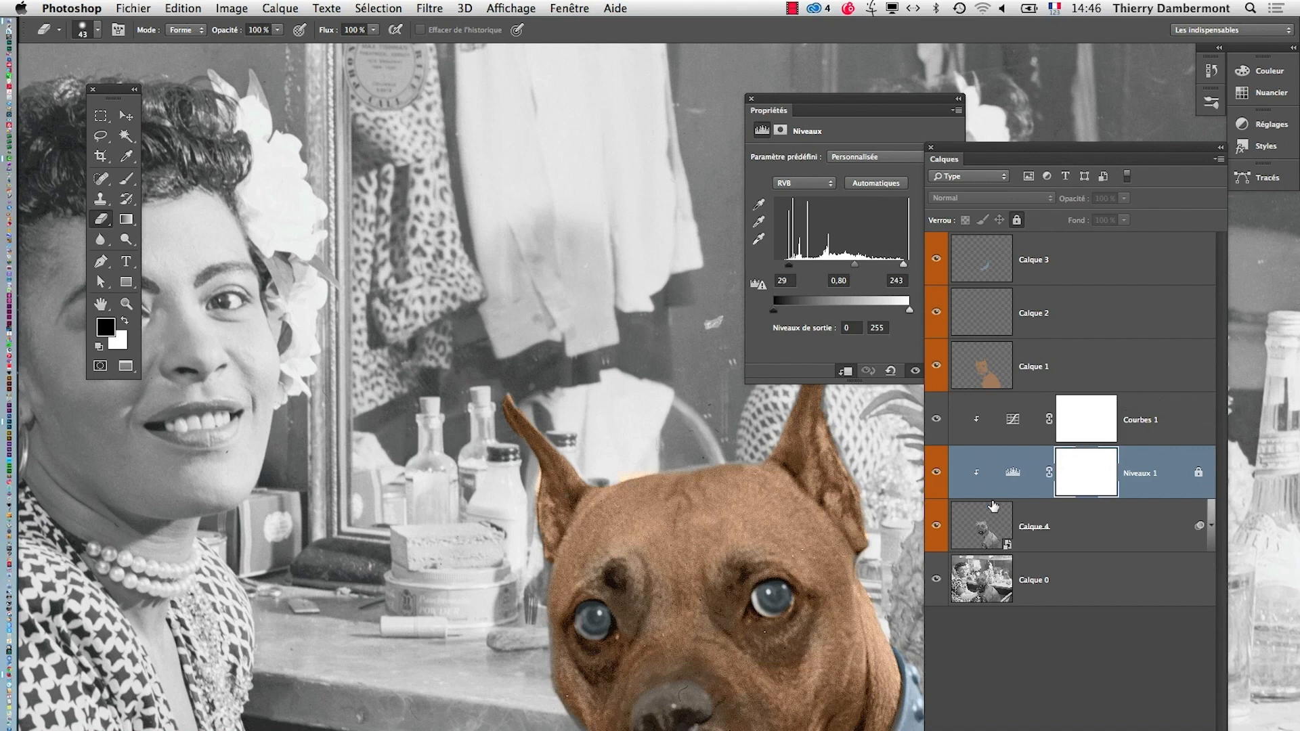
# Step: Make Calque 0 the active layer and choose the Lasso tool to select the woman's skin
pyautogui.click(992, 582)
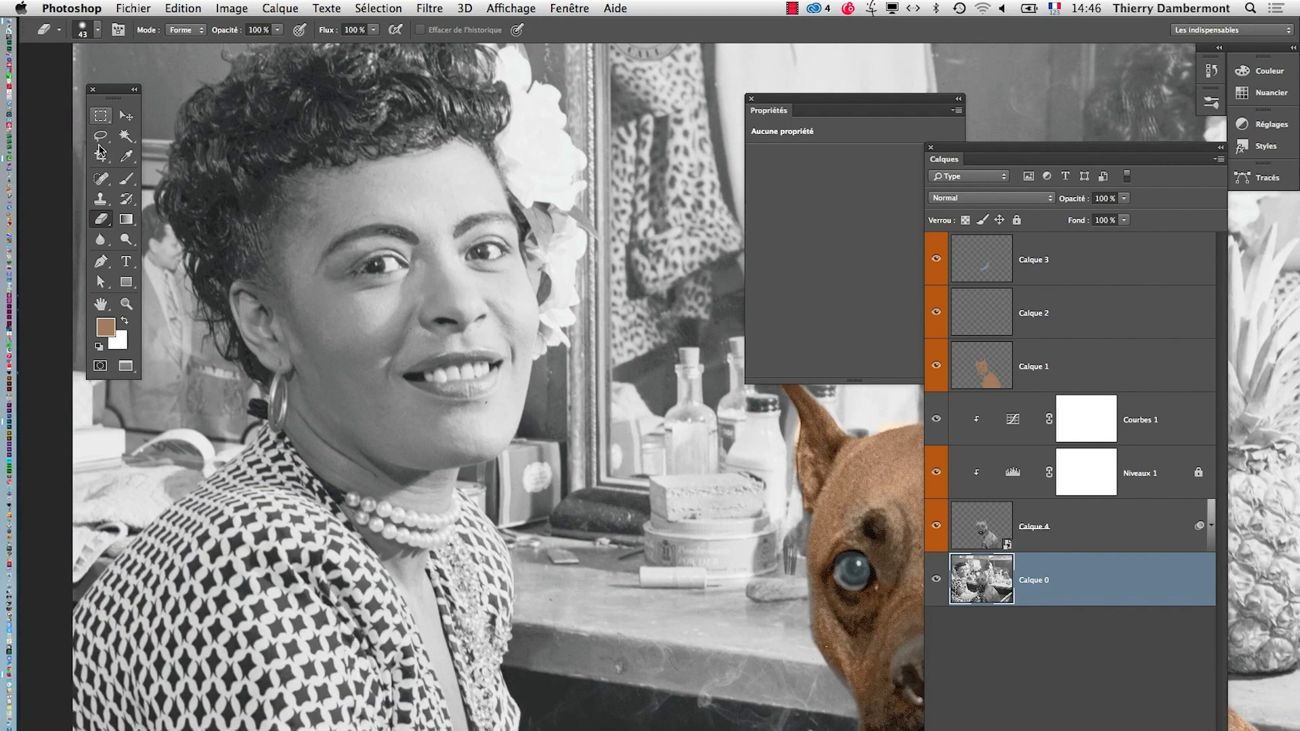
pyautogui.moveTo(251, 260); pyautogui.dragTo(326, 328)
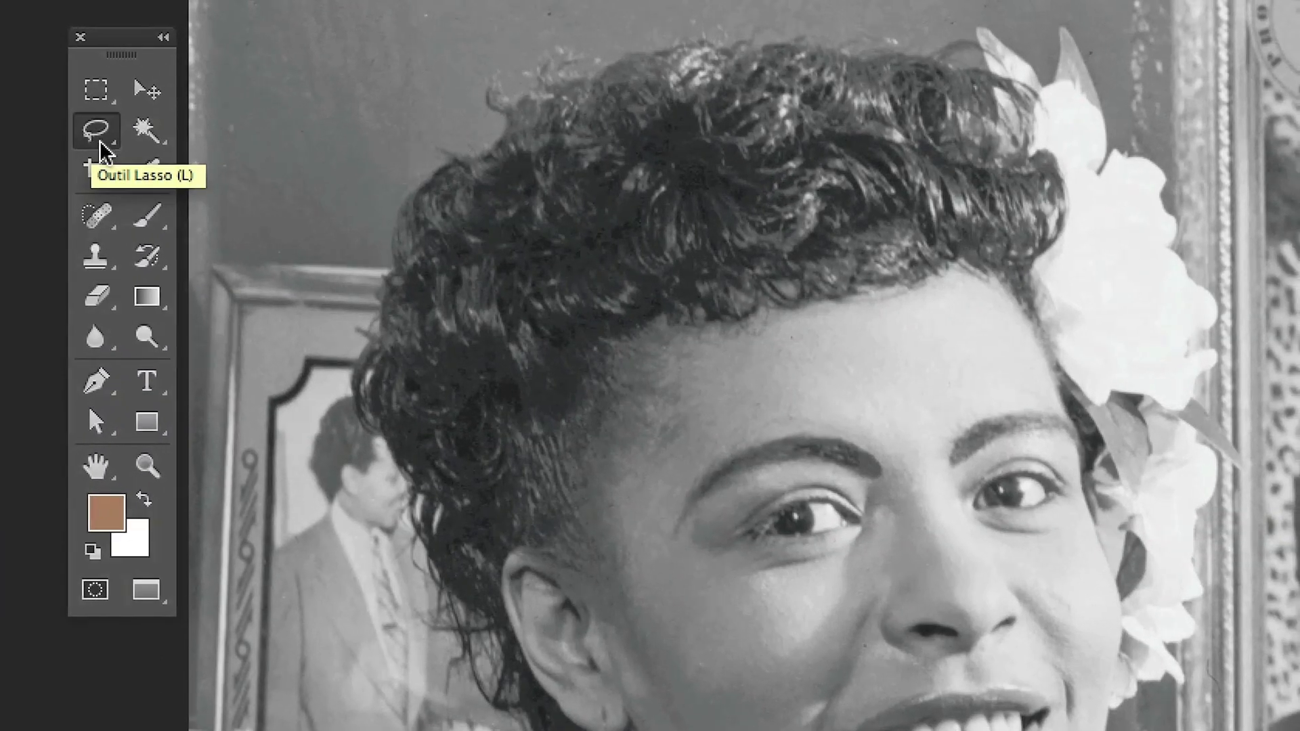
pyautogui.click(105, 124)
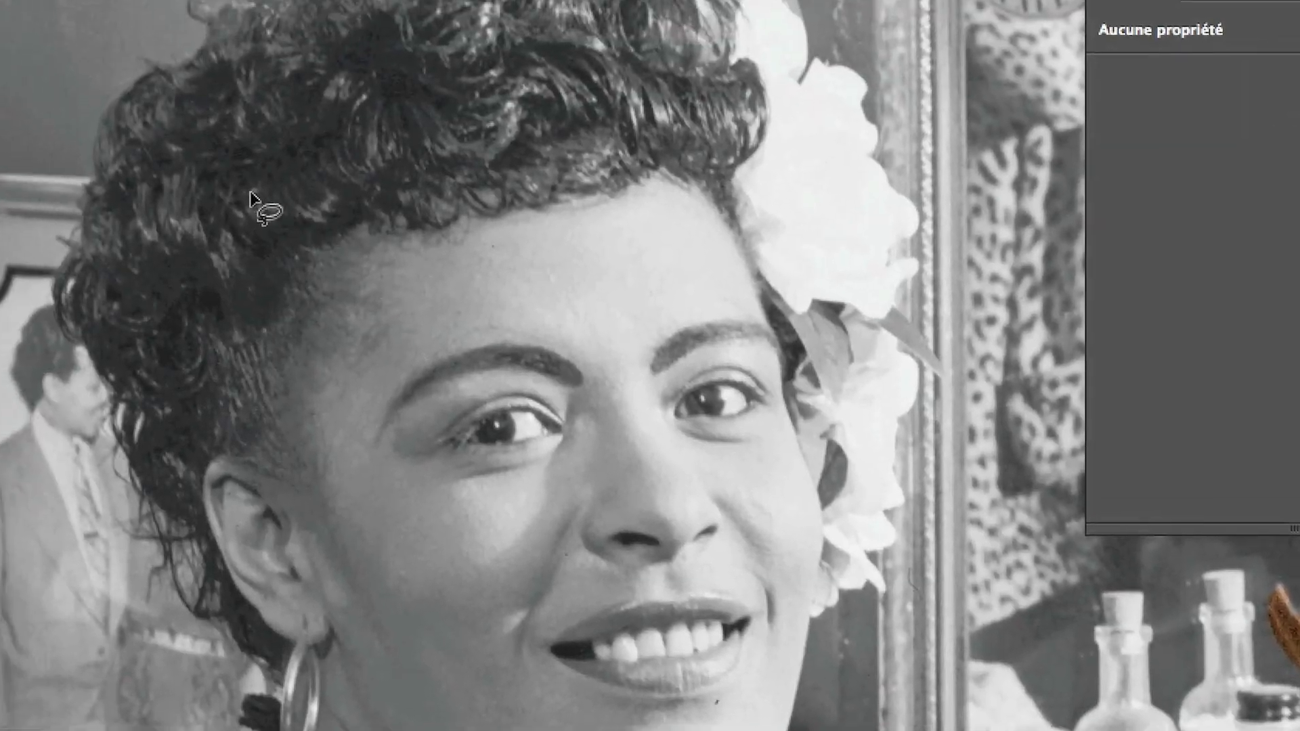
pyautogui.moveTo(284, 161)
pyautogui.mouseDown()
pyautogui.moveTo(226, 207)
pyautogui.moveTo(194, 271)
pyautogui.moveTo(270, 420)
pyautogui.moveTo(434, 641)
pyautogui.mouseUp()
pyautogui.moveTo(339, 518); pyautogui.dragTo(430, 636)
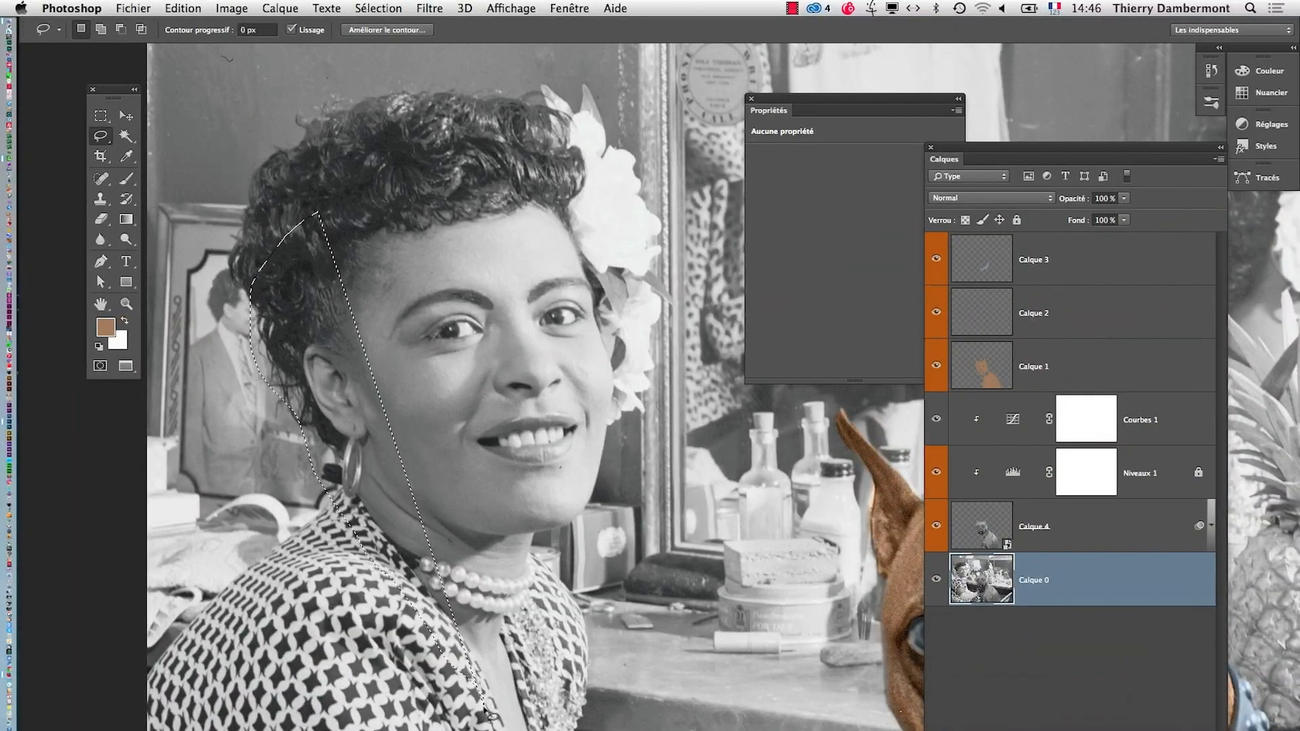
pyautogui.press('super+d')
# Step: Loosely lasso the woman's face and neck on Calque 0, and extend the selection over her neckline and far upper arm
pyautogui.moveTo(282, 254); pyautogui.dragTo(336, 208)
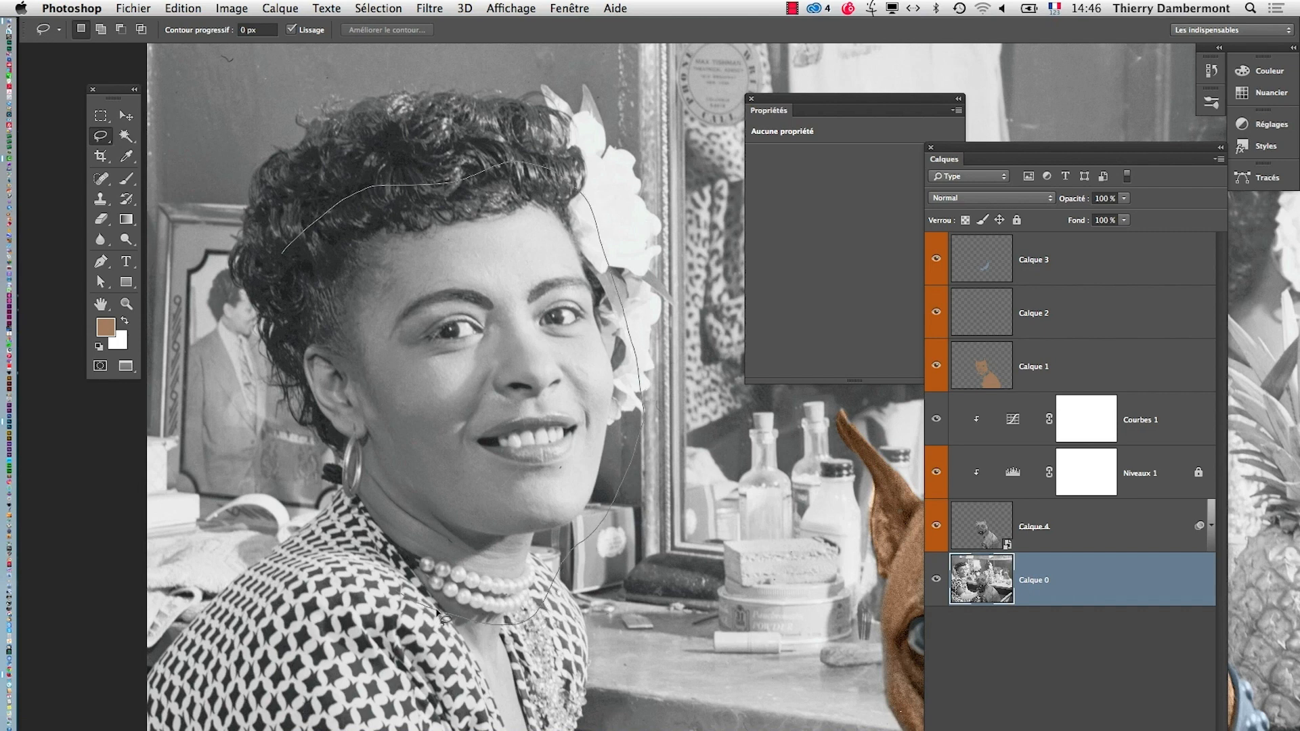
pyautogui.moveTo(357, 551); pyautogui.dragTo(278, 295)
pyautogui.moveTo(360, 410); pyautogui.dragTo(343, 149)
pyautogui.keyDown('alt'); pyautogui.scroll(-5, 343, 149); pyautogui.keyUp('alt')
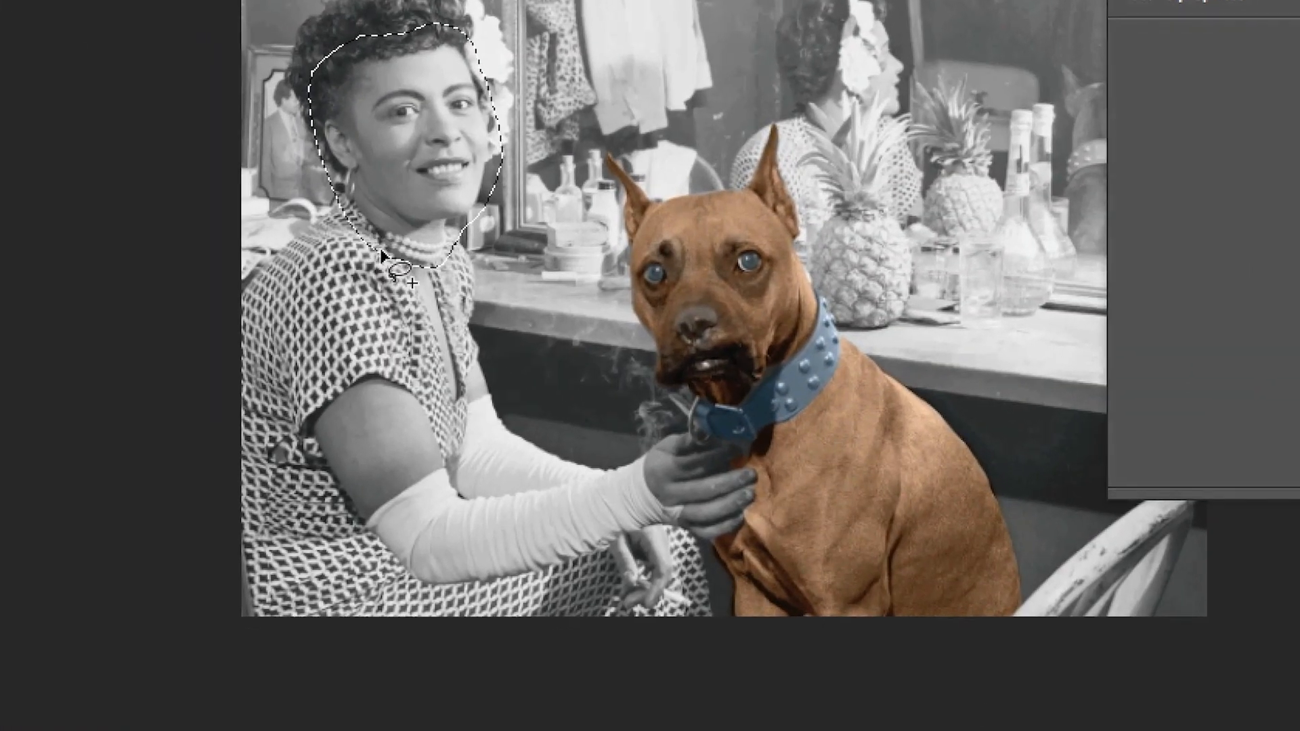
pyautogui.moveTo(378, 281)
pyautogui.mouseDown()
pyautogui.moveTo(423, 342)
pyautogui.moveTo(444, 433)
pyautogui.mouseUp()
pyautogui.moveTo(403, 309)
pyautogui.mouseDown()
pyautogui.moveTo(456, 314)
pyautogui.moveTo(389, 220)
pyautogui.moveTo(369, 143)
pyautogui.mouseUp()
pyautogui.moveTo(406, 252); pyautogui.dragTo(407, 256)
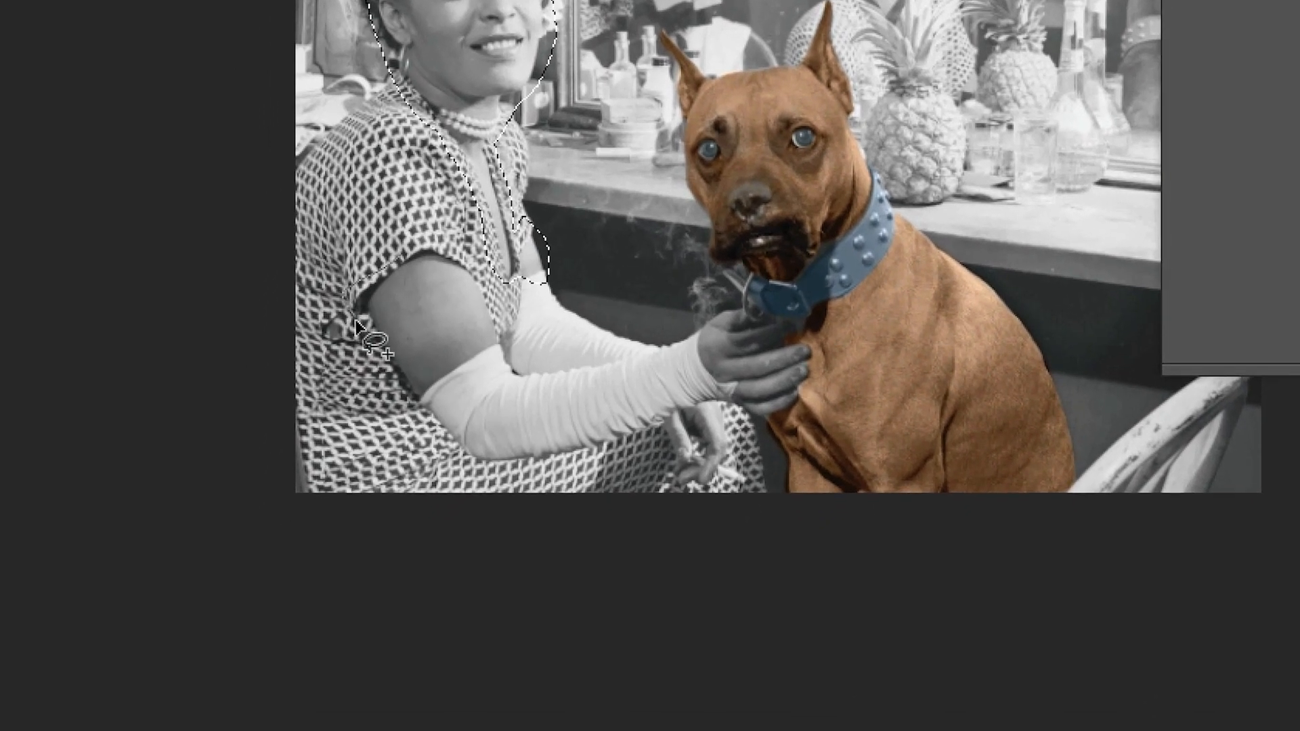
# Step: Add the woman's near upper arm and both of her hands to the lasso selection
pyautogui.moveTo(356, 327)
pyautogui.mouseDown()
pyautogui.moveTo(406, 393)
pyautogui.moveTo(447, 407)
pyautogui.moveTo(497, 369)
pyautogui.mouseUp()
pyautogui.moveTo(411, 338)
pyautogui.mouseDown()
pyautogui.moveTo(417, 257)
pyautogui.moveTo(317, 208)
pyautogui.mouseUp()
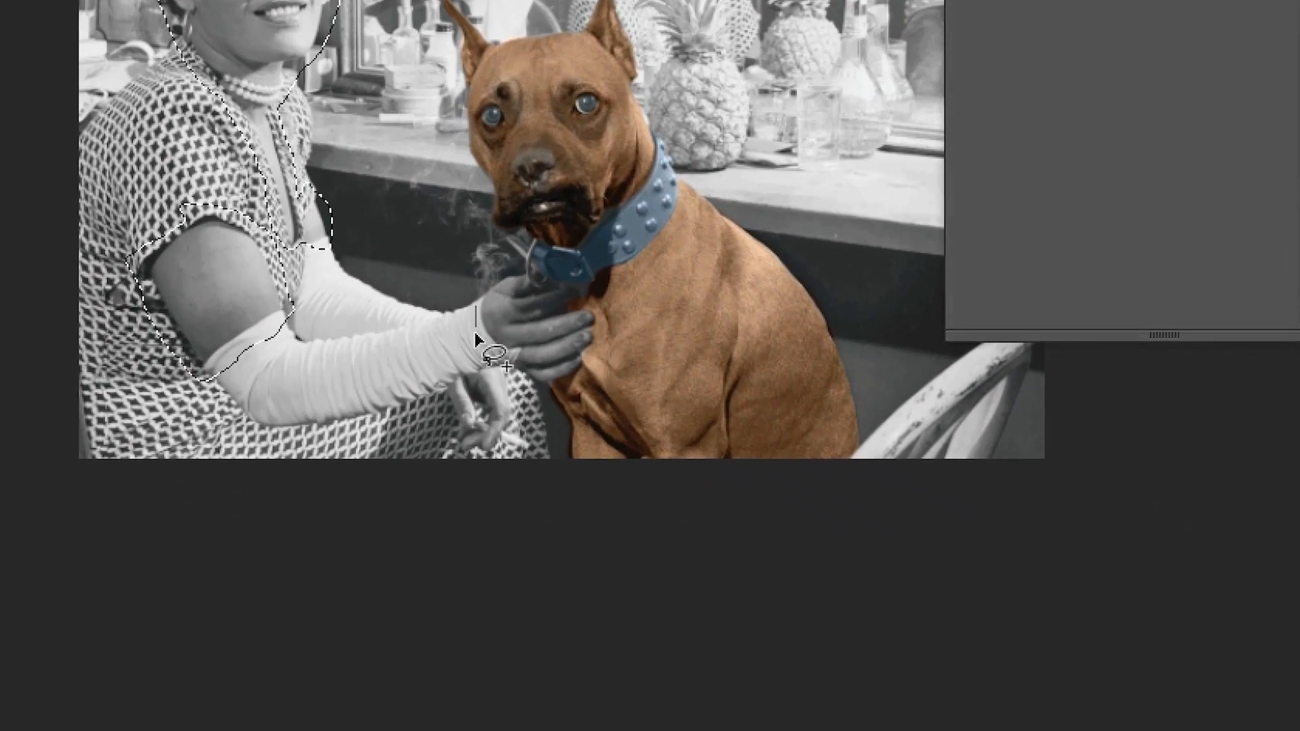
pyautogui.moveTo(475, 332)
pyautogui.mouseDown()
pyautogui.moveTo(525, 379)
pyautogui.moveTo(562, 384)
pyautogui.moveTo(520, 353)
pyautogui.moveTo(535, 338)
pyautogui.moveTo(509, 305)
pyautogui.moveTo(413, 316)
pyautogui.moveTo(480, 332)
pyautogui.mouseUp()
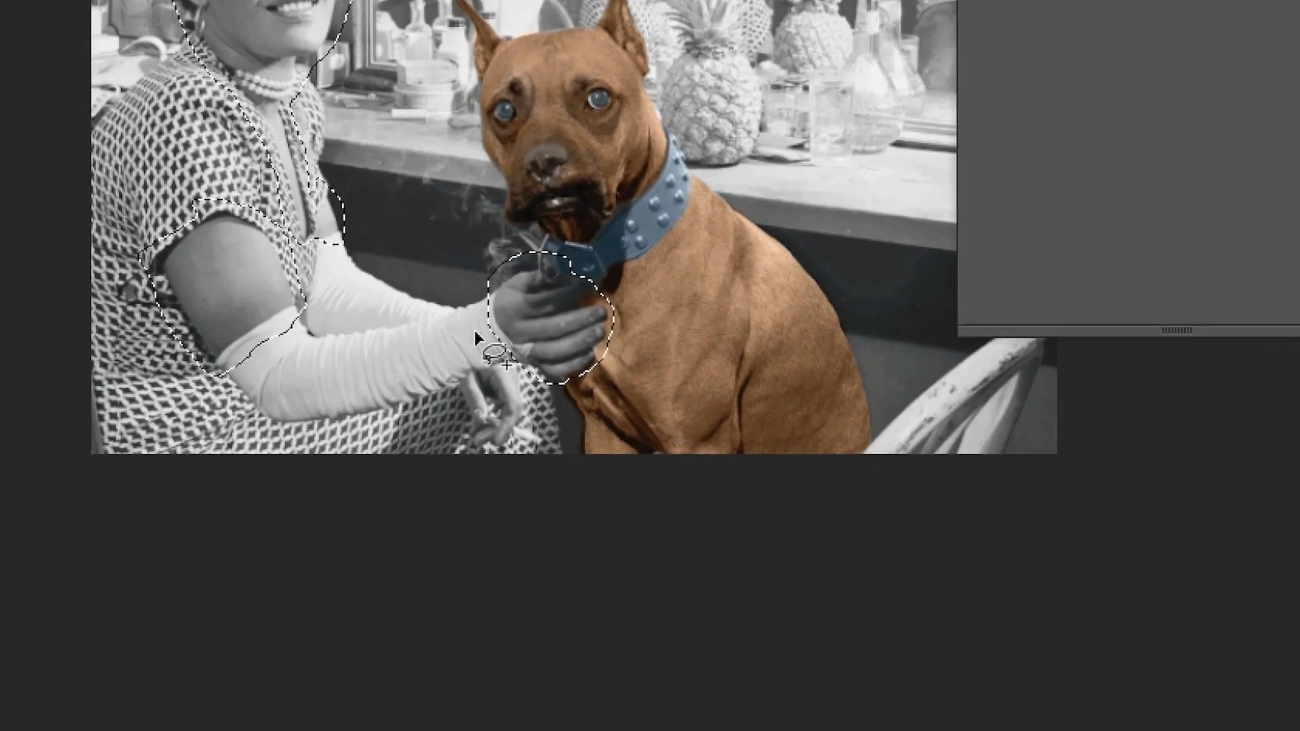
pyautogui.moveTo(453, 397); pyautogui.dragTo(453, 439)
pyautogui.moveTo(472, 369)
pyautogui.mouseDown()
pyautogui.moveTo(474, 383)
pyautogui.moveTo(532, 396)
pyautogui.moveTo(547, 377)
pyautogui.moveTo(494, 333)
pyautogui.moveTo(420, 321)
pyautogui.mouseUp()
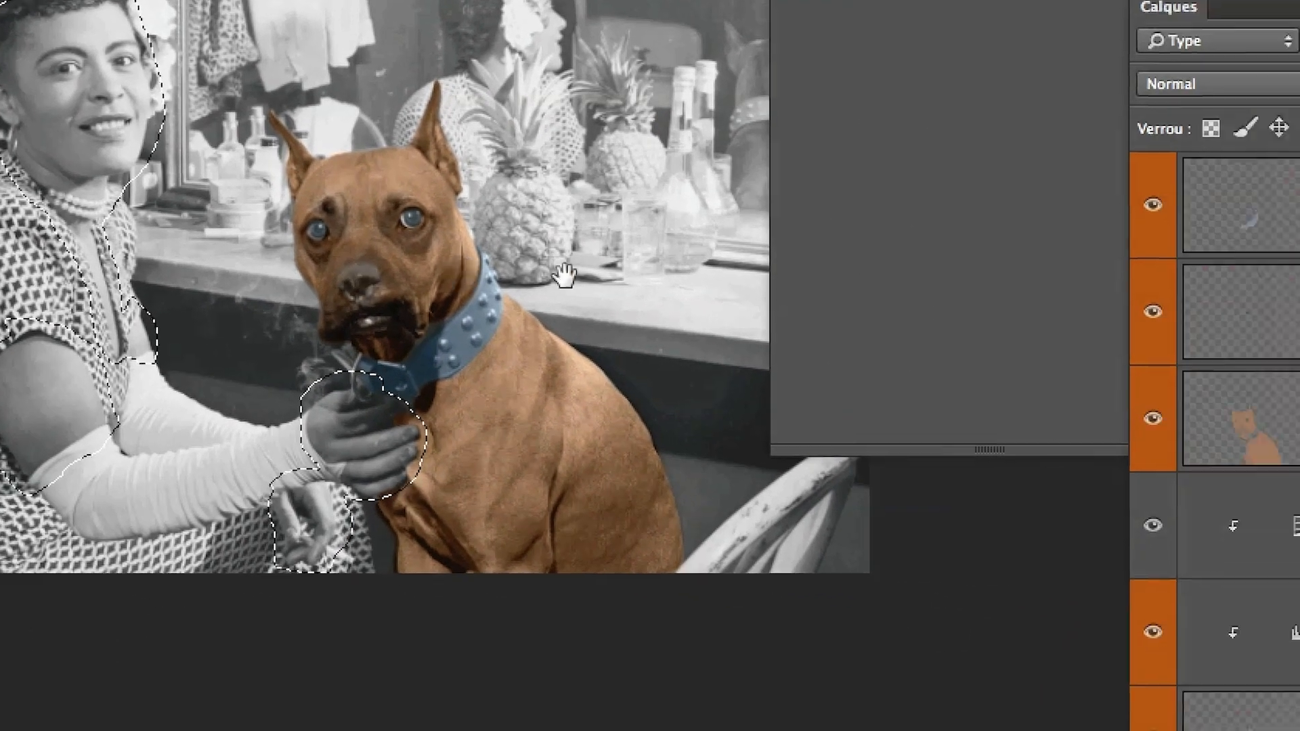
# Step: Copy the selected skin areas of Calque 0 to a new layer directly above it
pyautogui.moveTo(795, 303); pyautogui.dragTo(368, 522)
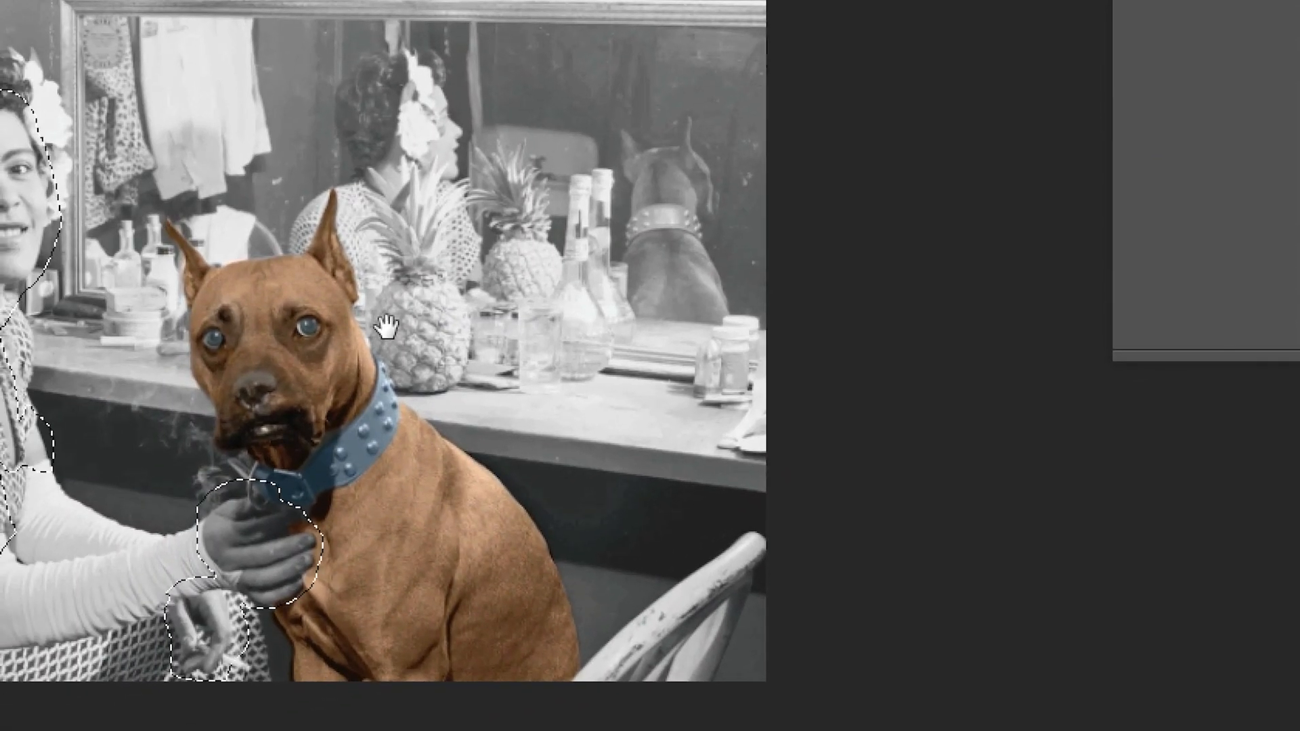
pyautogui.moveTo(187, 441); pyautogui.dragTo(585, 355)
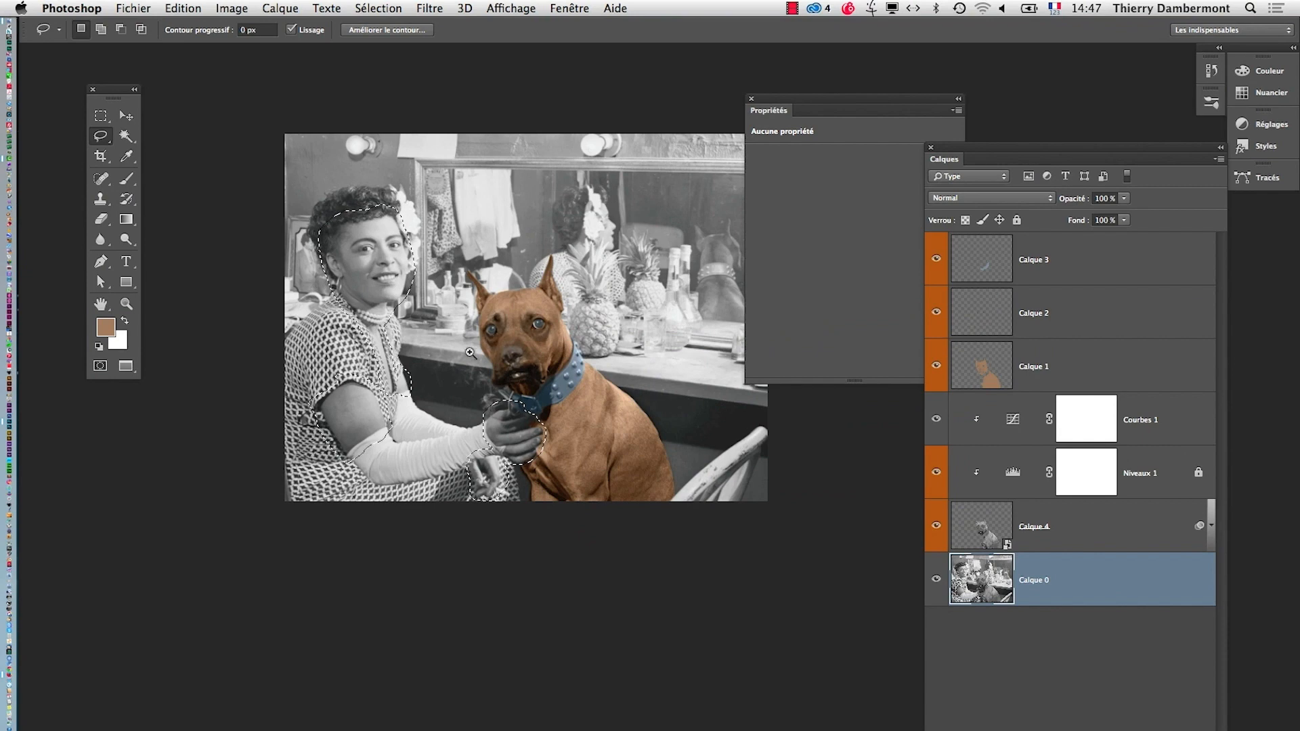
pyautogui.scroll(2, 389, 379)
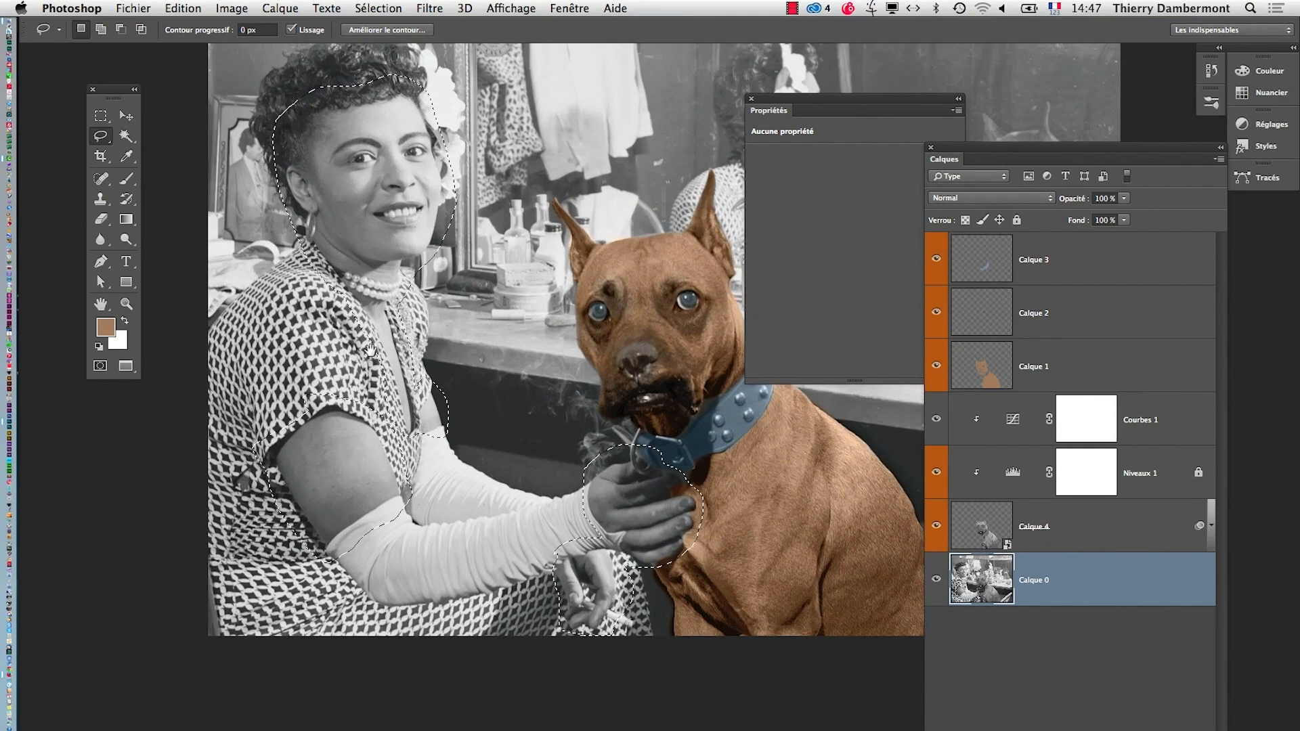
pyautogui.moveTo(370, 349); pyautogui.dragTo(343, 388)
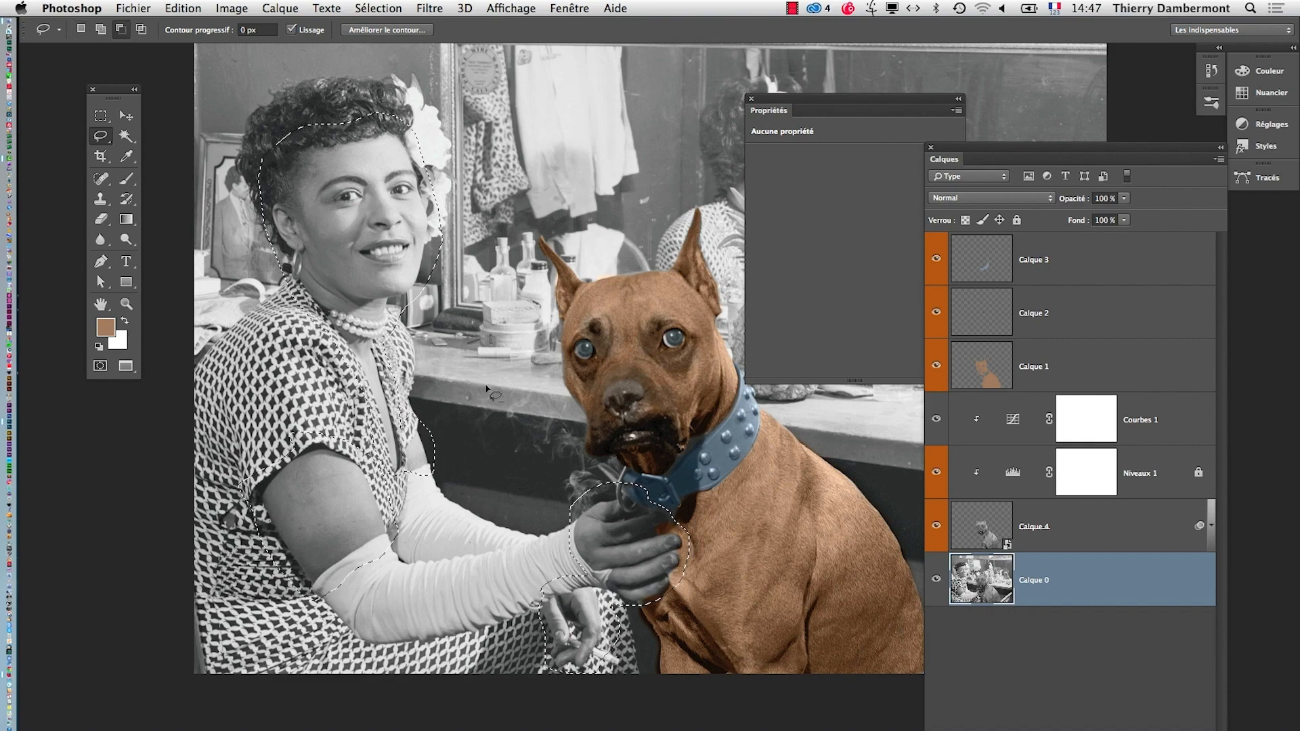
pyautogui.scroll(-3, 486, 388)
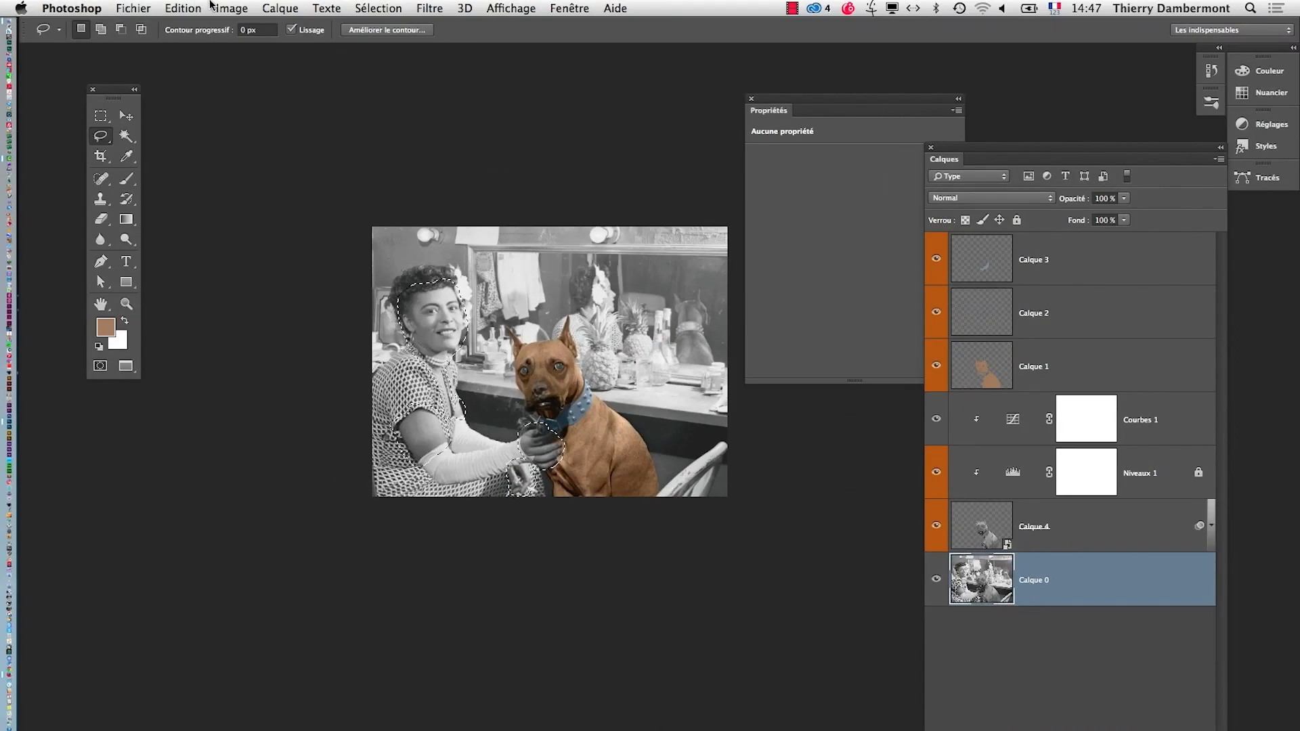
pyautogui.click(281, 8)
pyautogui.moveTo(289, 26)
pyautogui.click(635, 100)
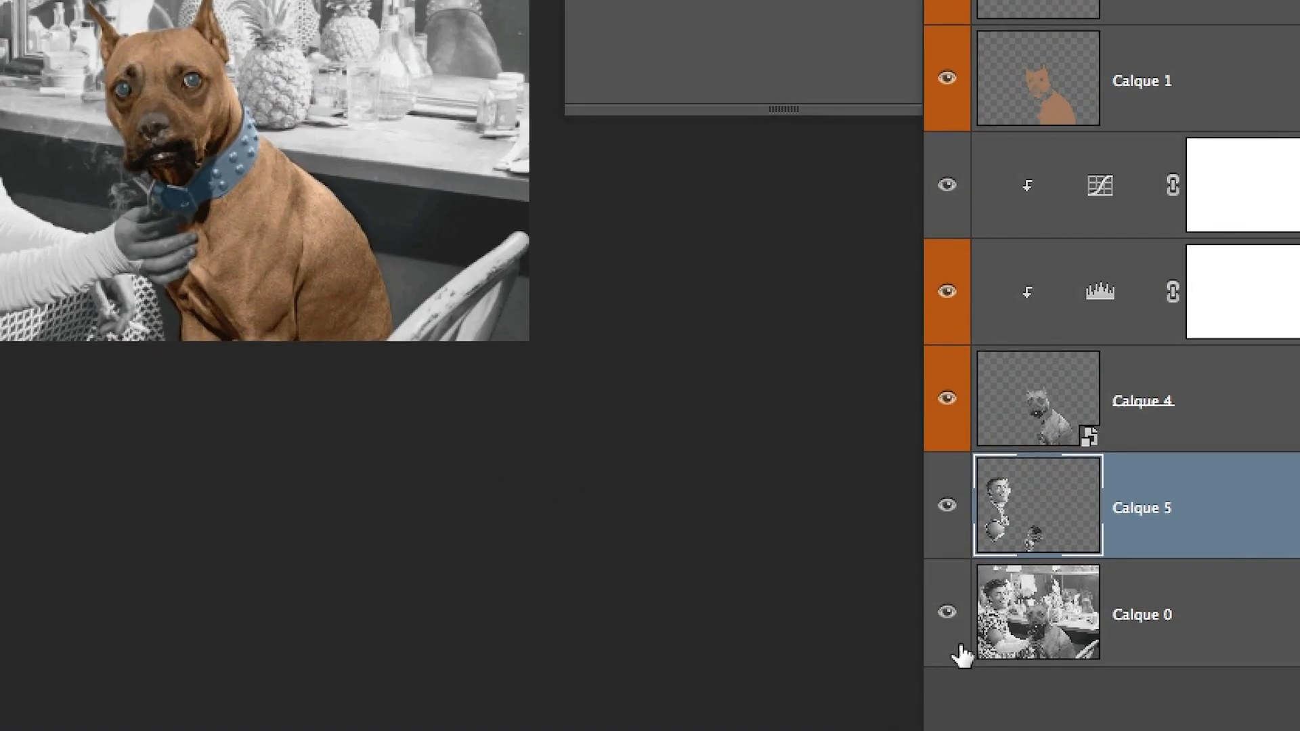
# Step: Check the copied skin areas by hiding and showing Calque 0, and view Calque 5 in isolation before restoring all layers
pyautogui.click(936, 635)
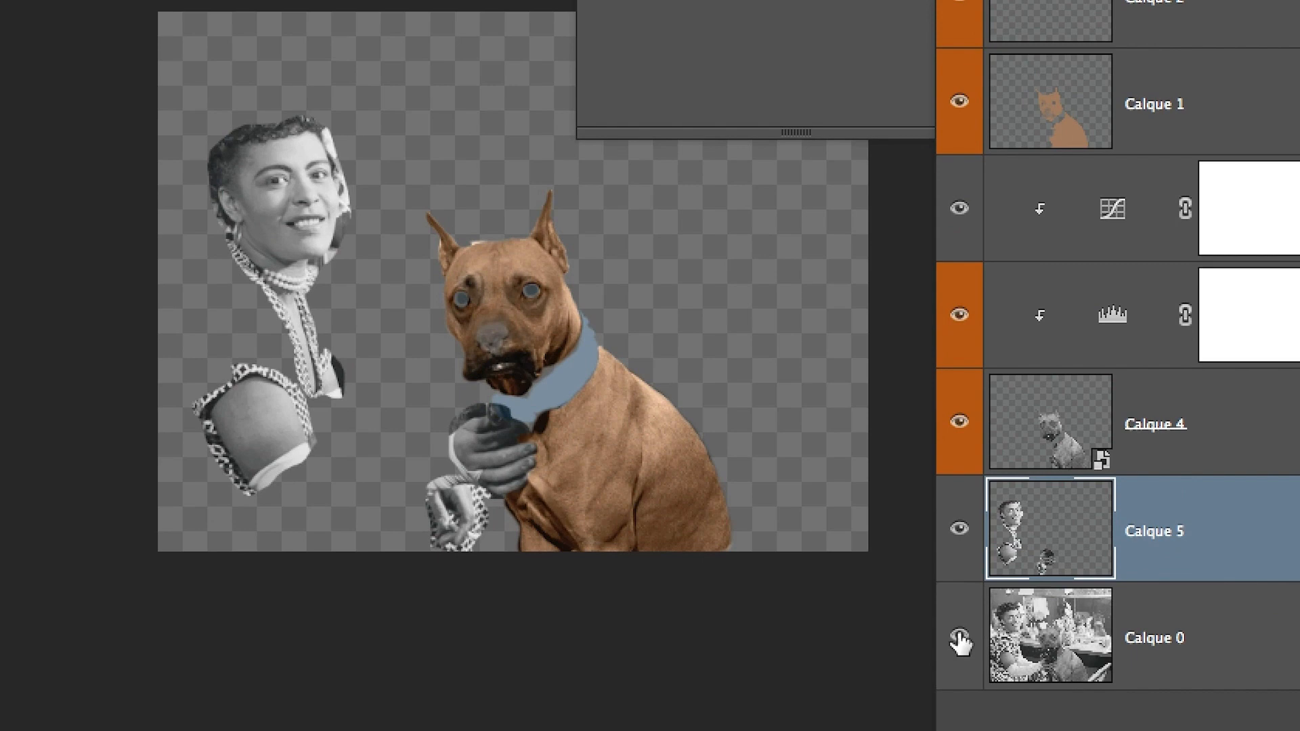
pyautogui.click(952, 607)
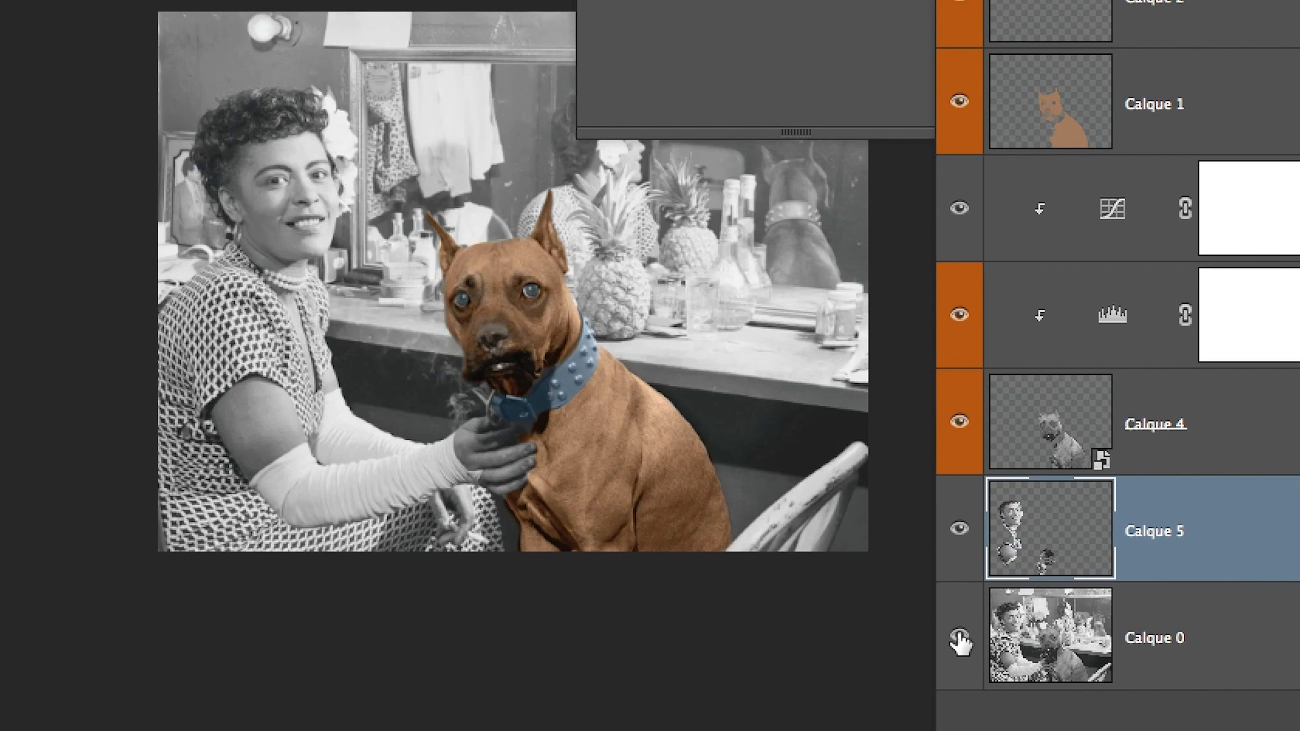
pyautogui.click(951, 607)
pyautogui.click(960, 636)
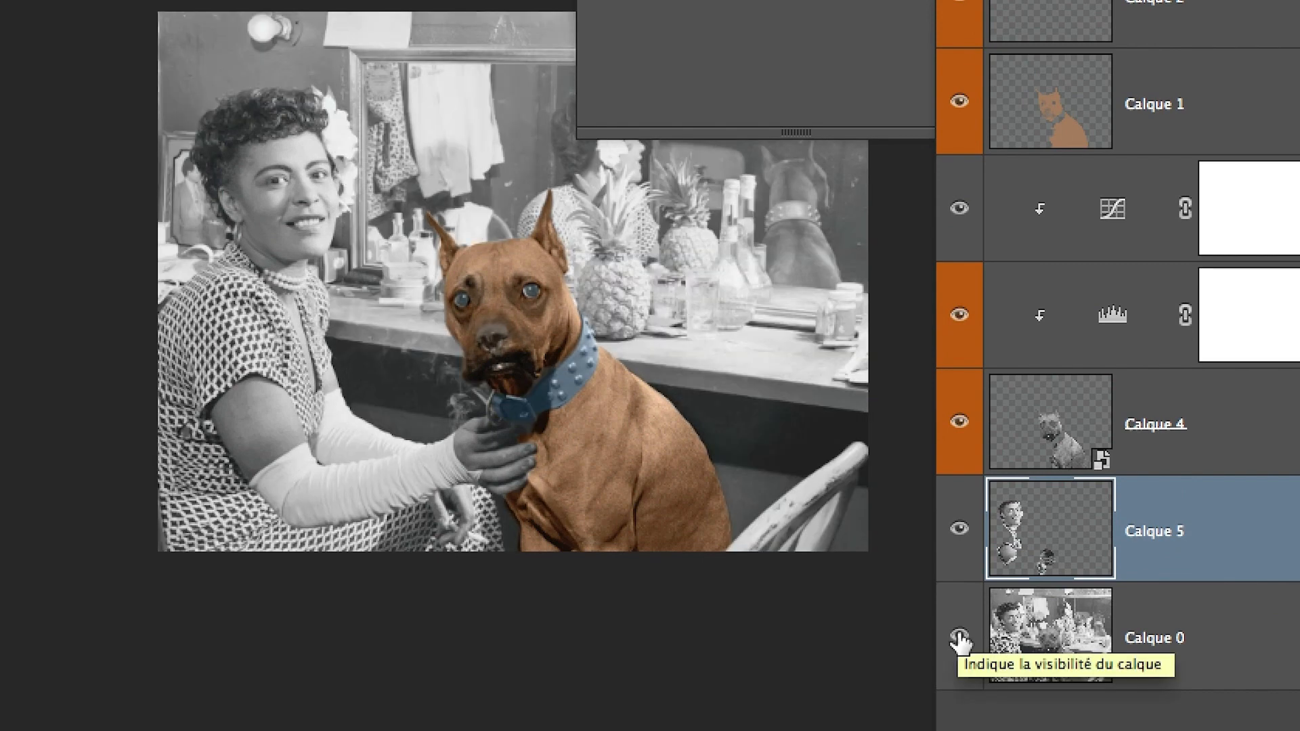
pyautogui.click(959, 636)
pyautogui.click(960, 638)
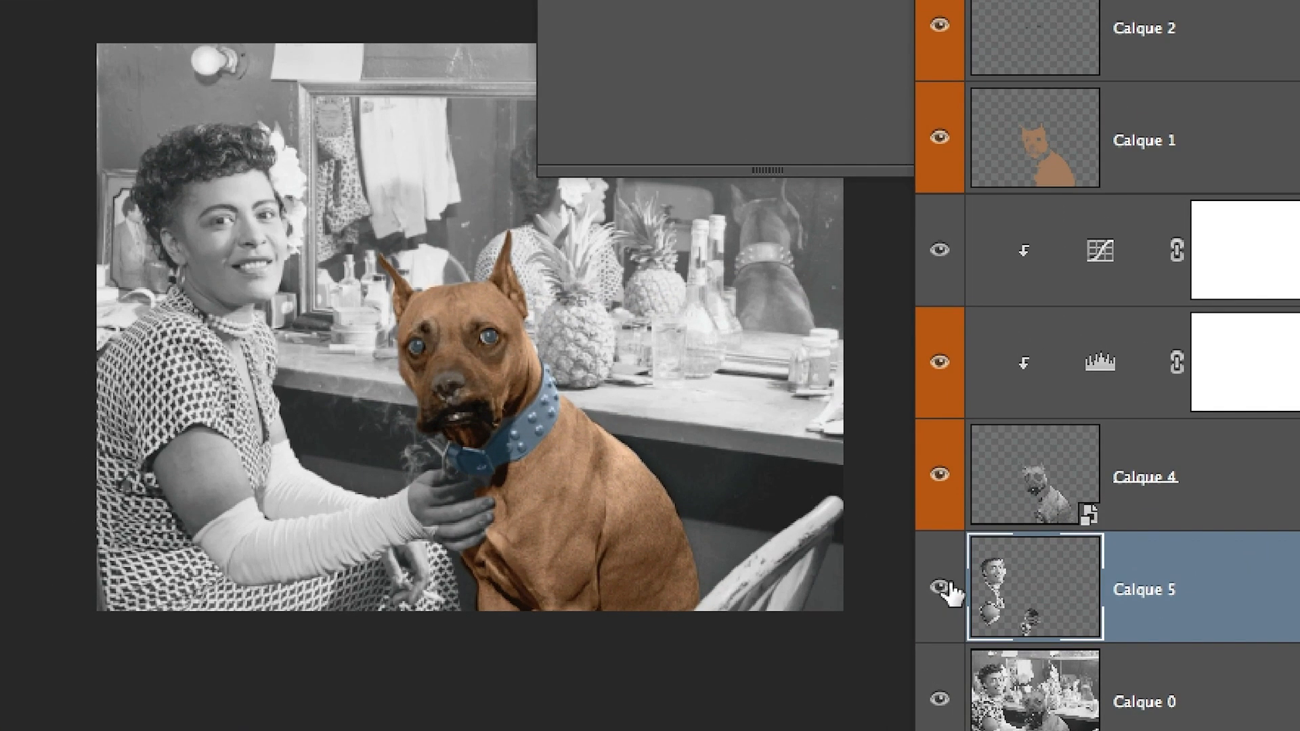
pyautogui.keyDown('alt'); pyautogui.click(894, 562); pyautogui.keyUp('alt')
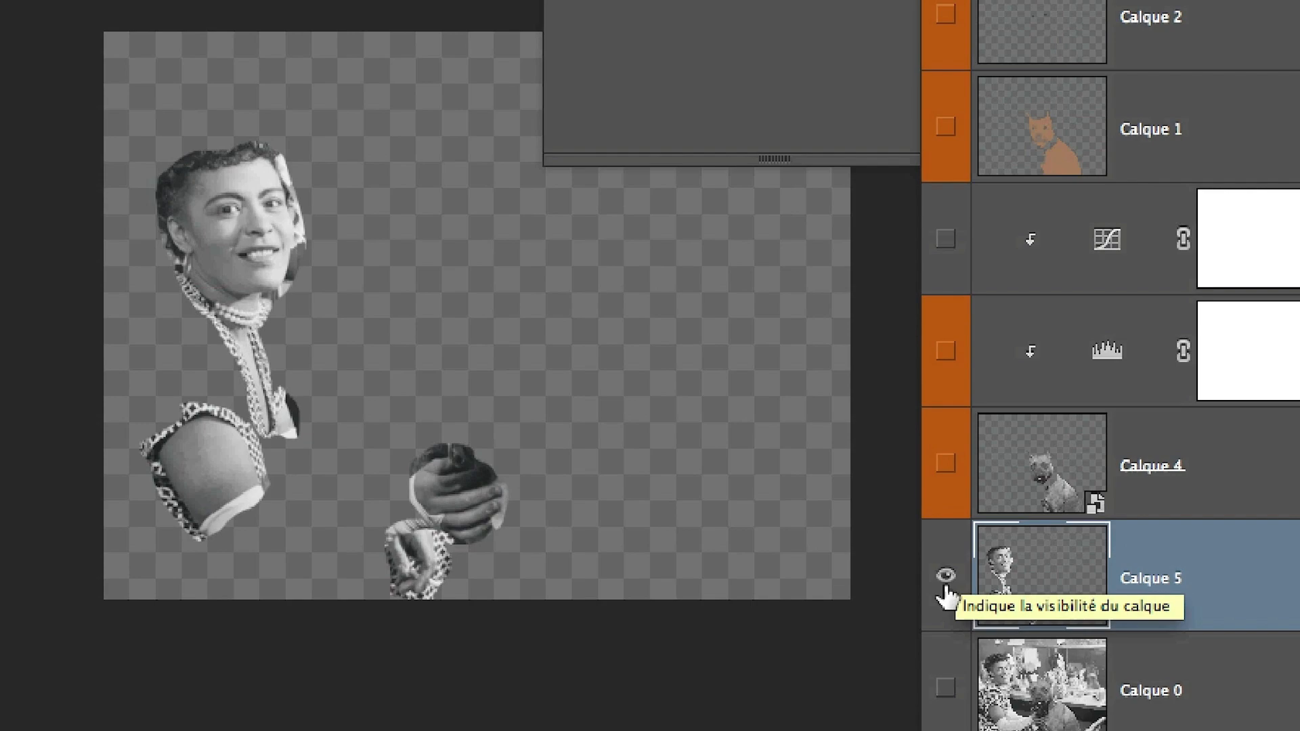
pyautogui.keyDown('alt'); pyautogui.click(946, 593); pyautogui.keyUp('alt')
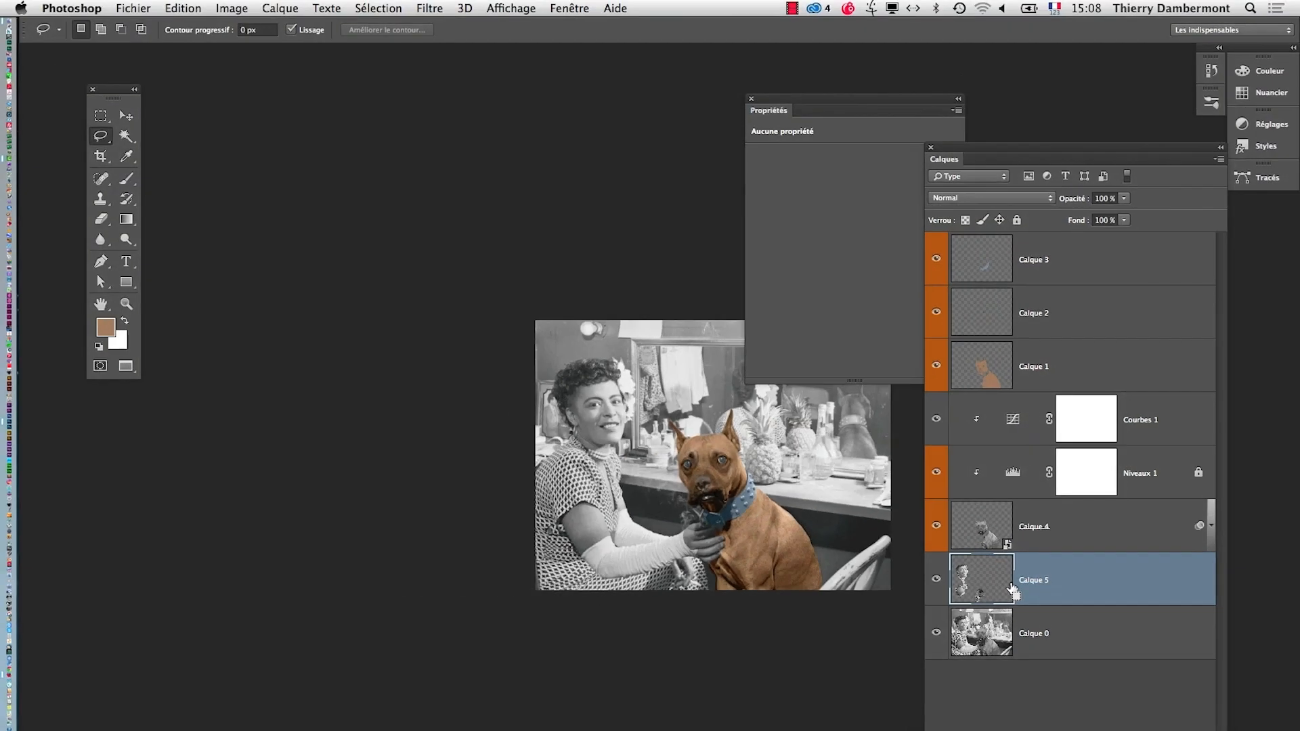
# Step: Add a gradient map adjustment layer directly above Calque 5 and clip it to that layer
pyautogui.moveTo(541, 453); pyautogui.dragTo(249, 282)
pyautogui.moveTo(336, 227); pyautogui.dragTo(287, 257)
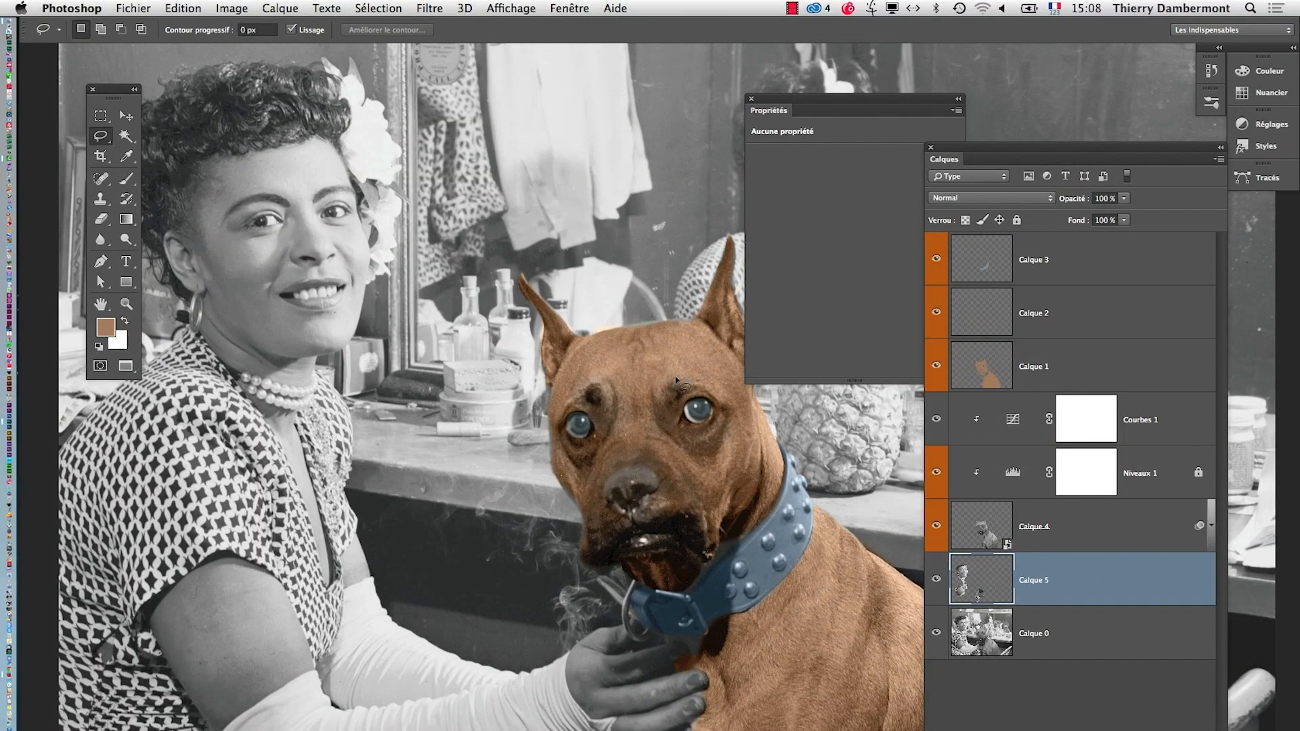
pyautogui.click(280, 8)
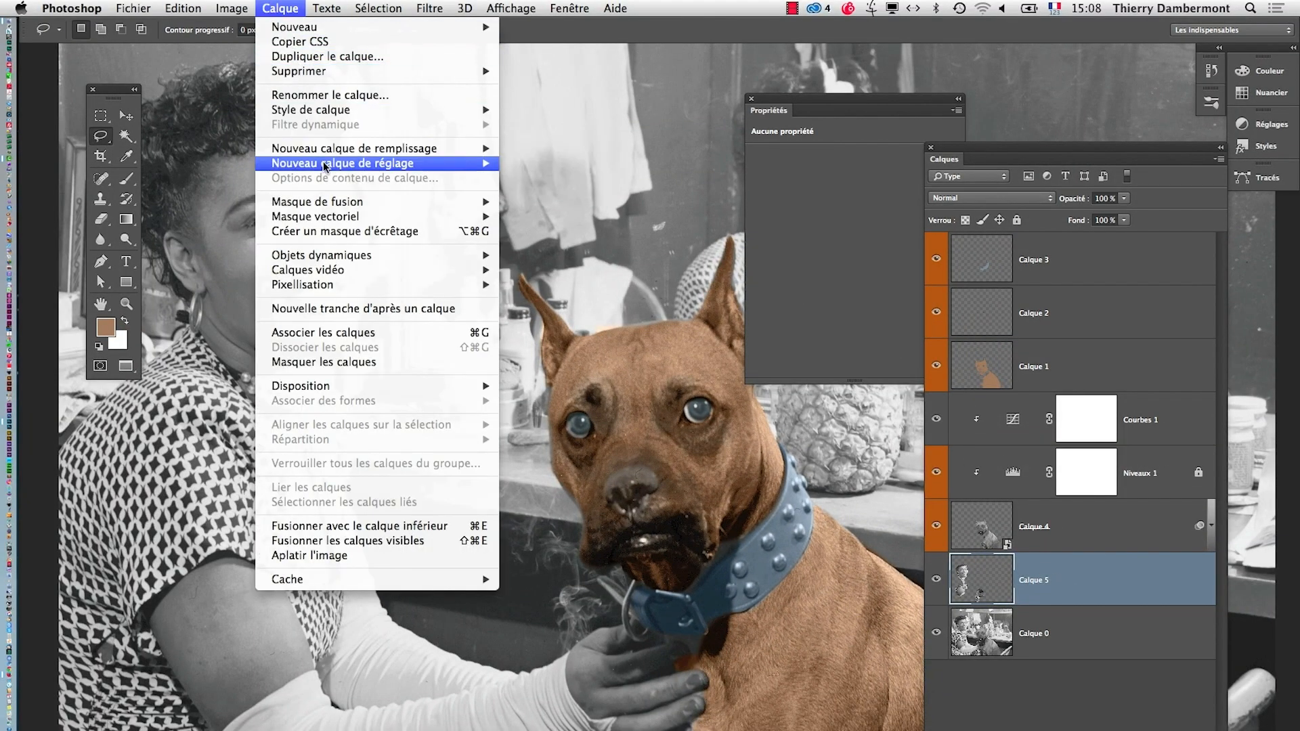
pyautogui.moveTo(326, 167)
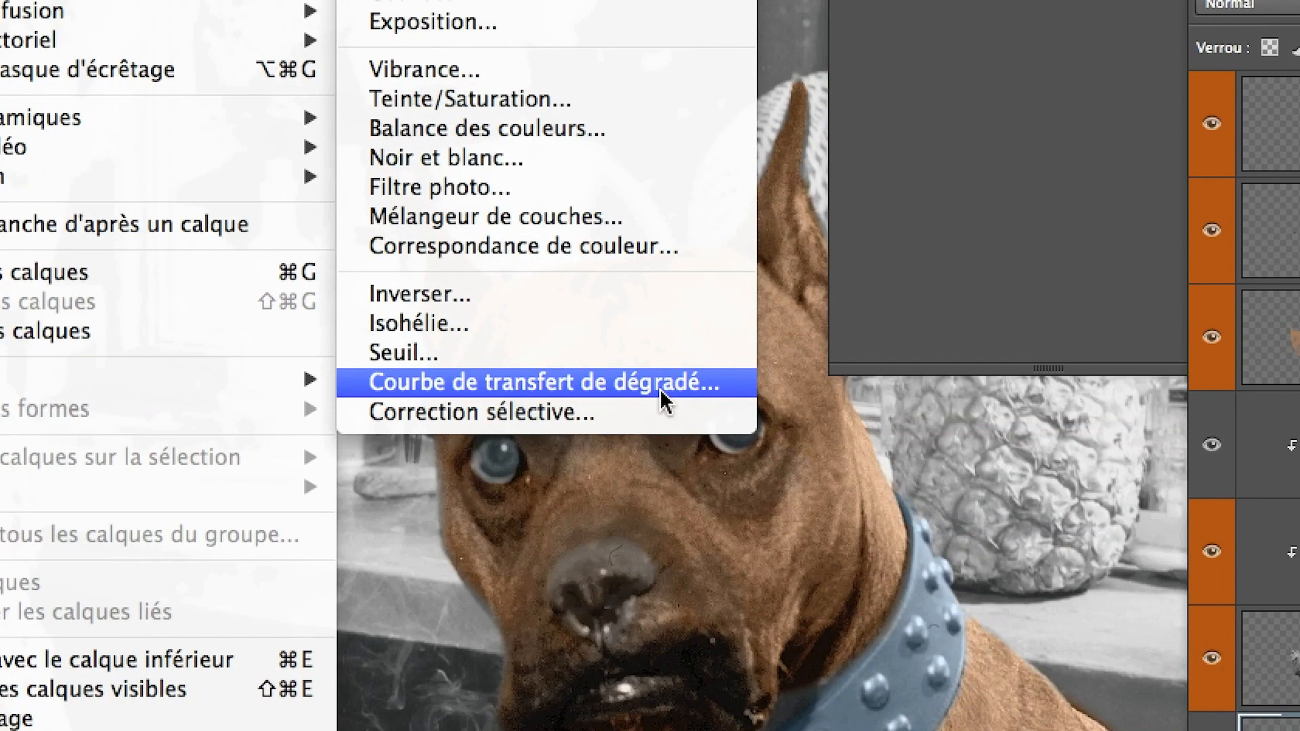
pyautogui.click(664, 400)
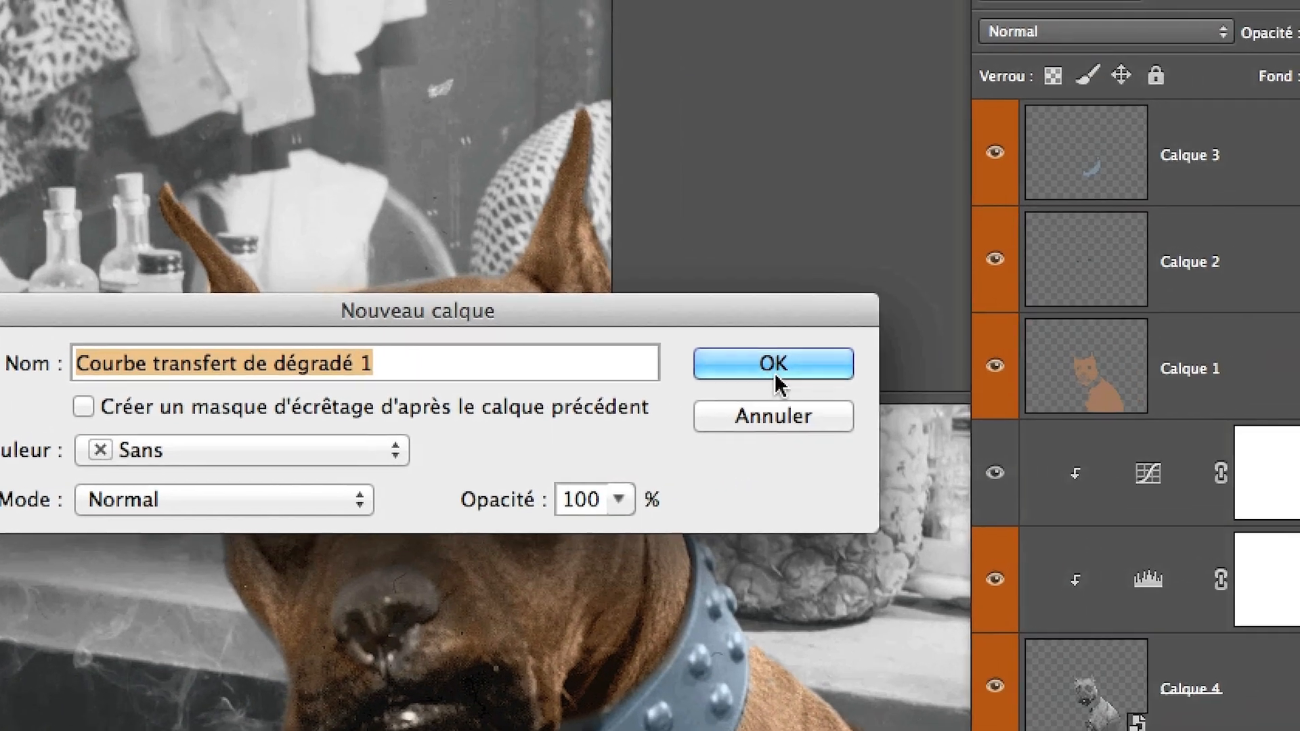
pyautogui.click(774, 371)
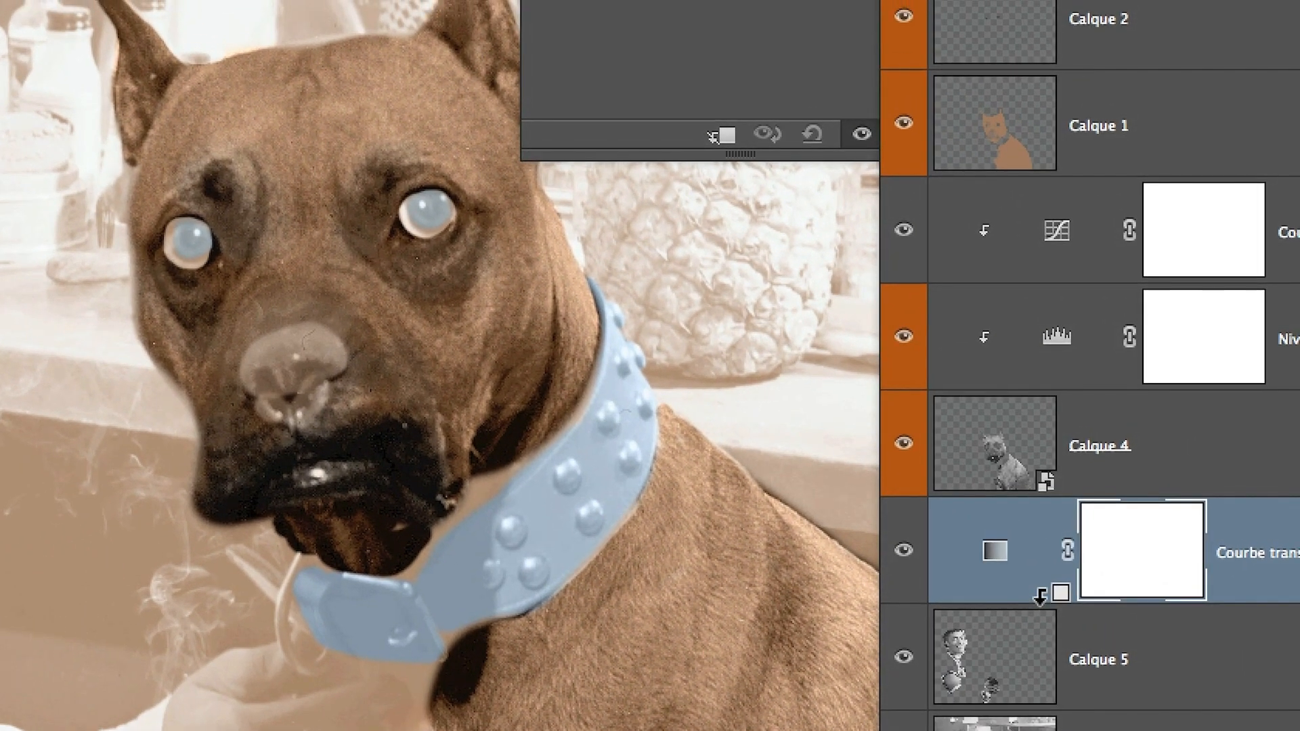
pyautogui.keyDown('alt'); pyautogui.click(1039, 596); pyautogui.keyUp('alt')
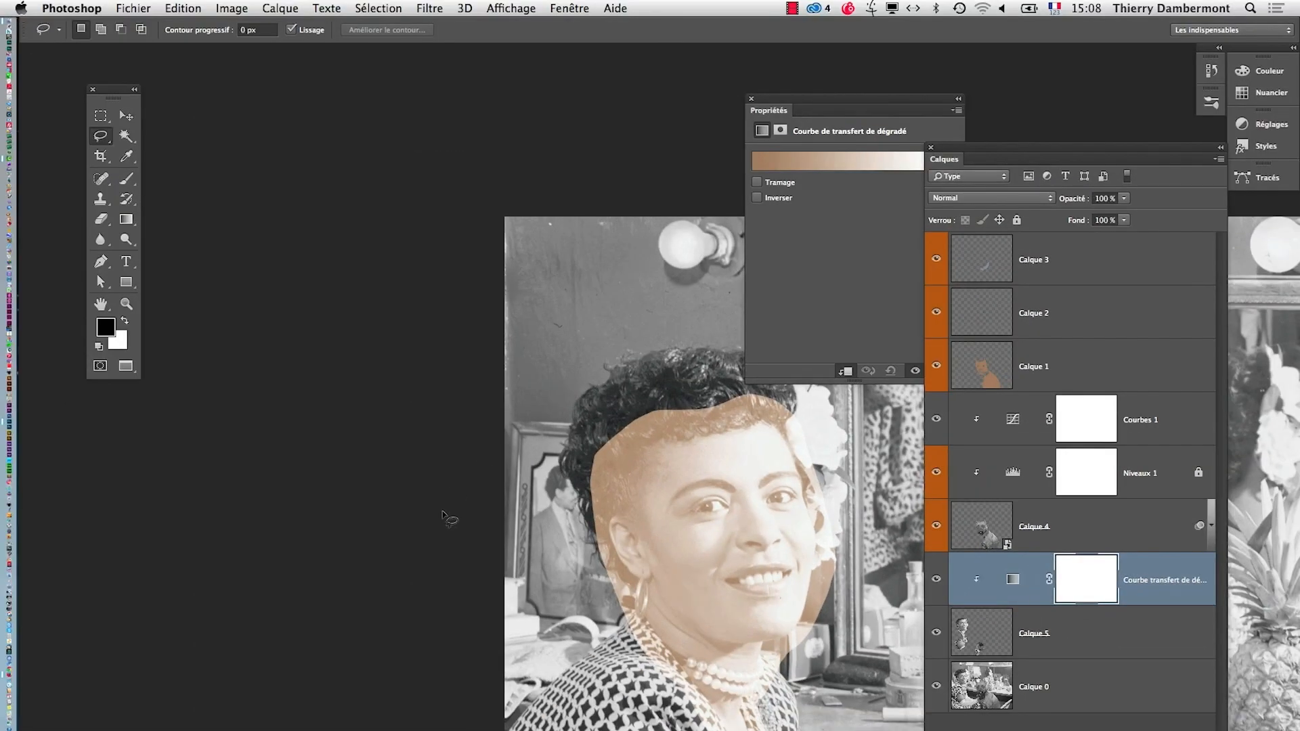
# Step: Convert Calque 5, the copied skin areas, to a smart object
pyautogui.moveTo(860, 671); pyautogui.dragTo(506, 427)
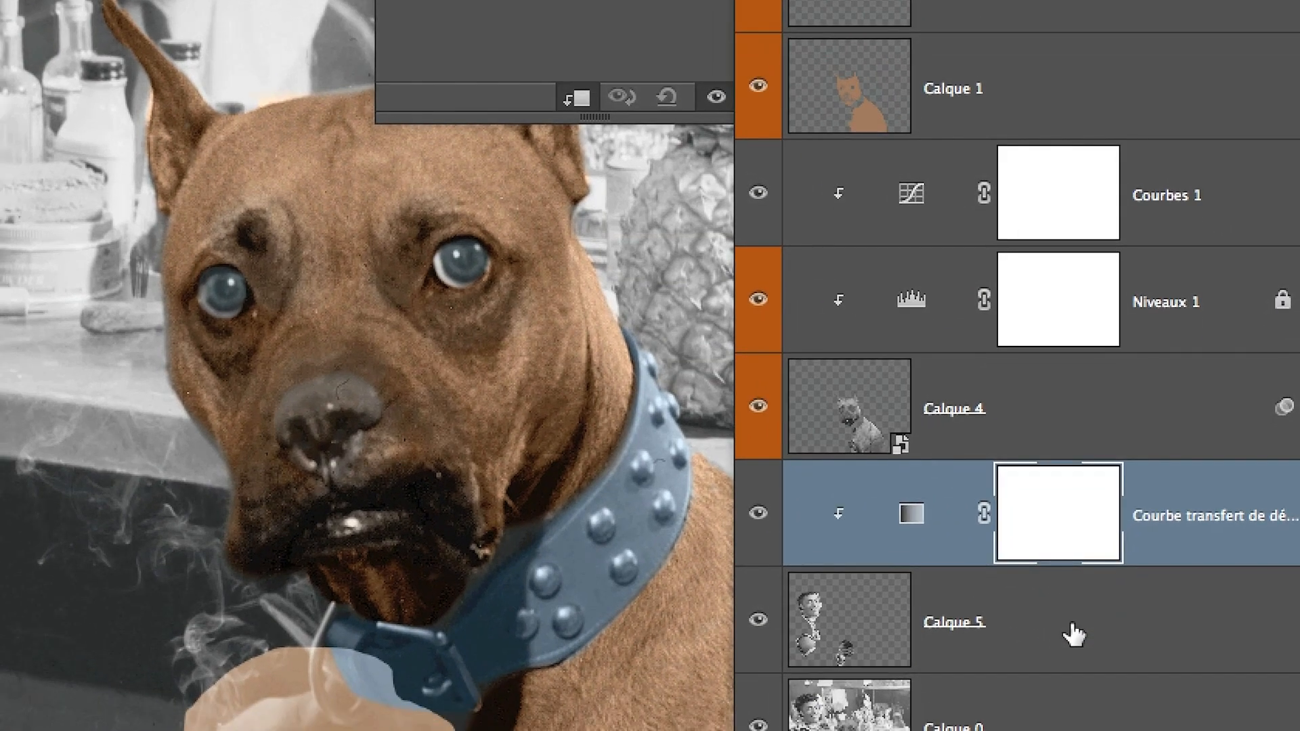
pyautogui.click(1092, 640)
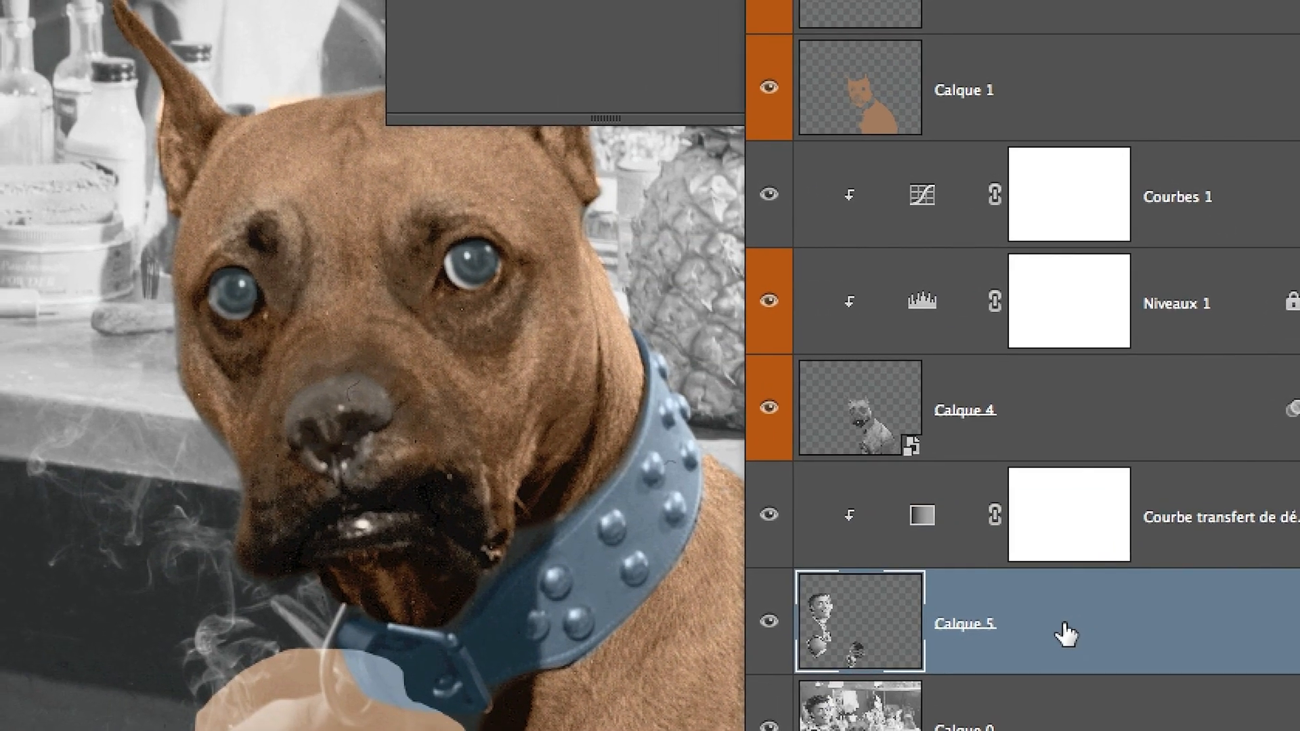
pyautogui.rightClick(1065, 635)
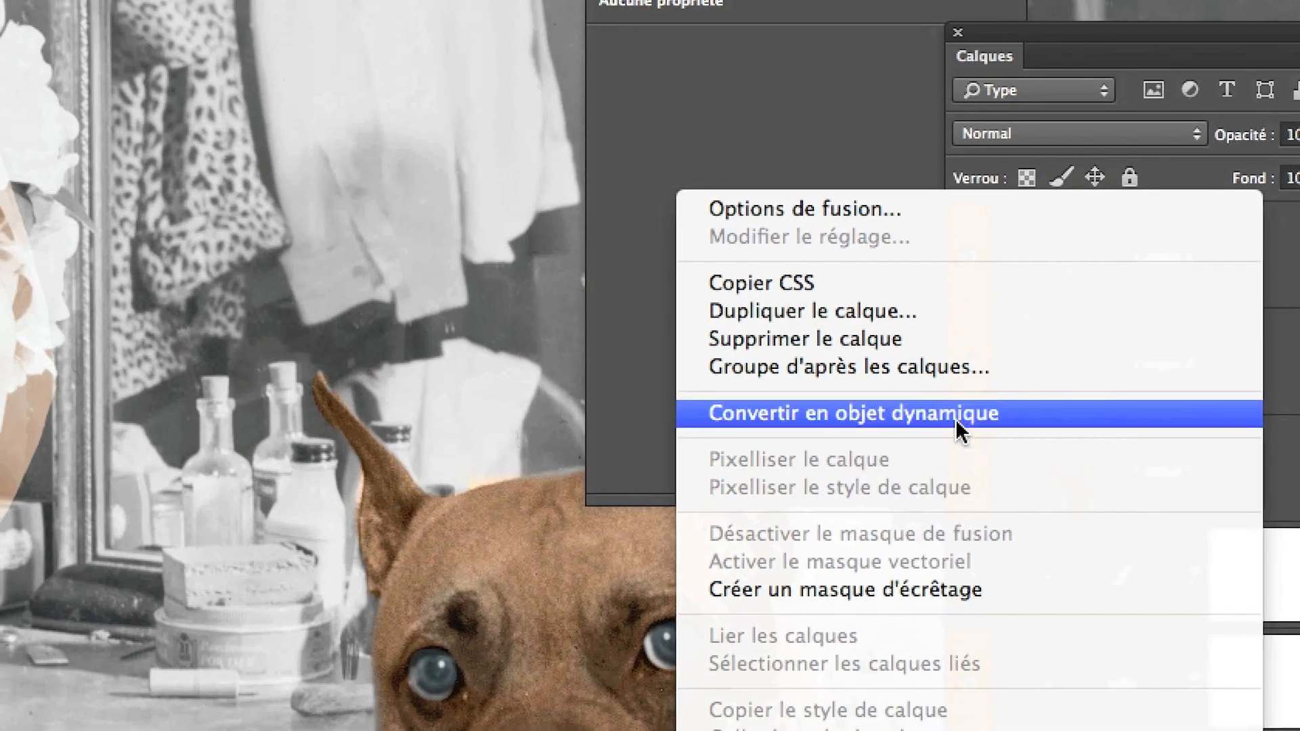
pyautogui.click(960, 430)
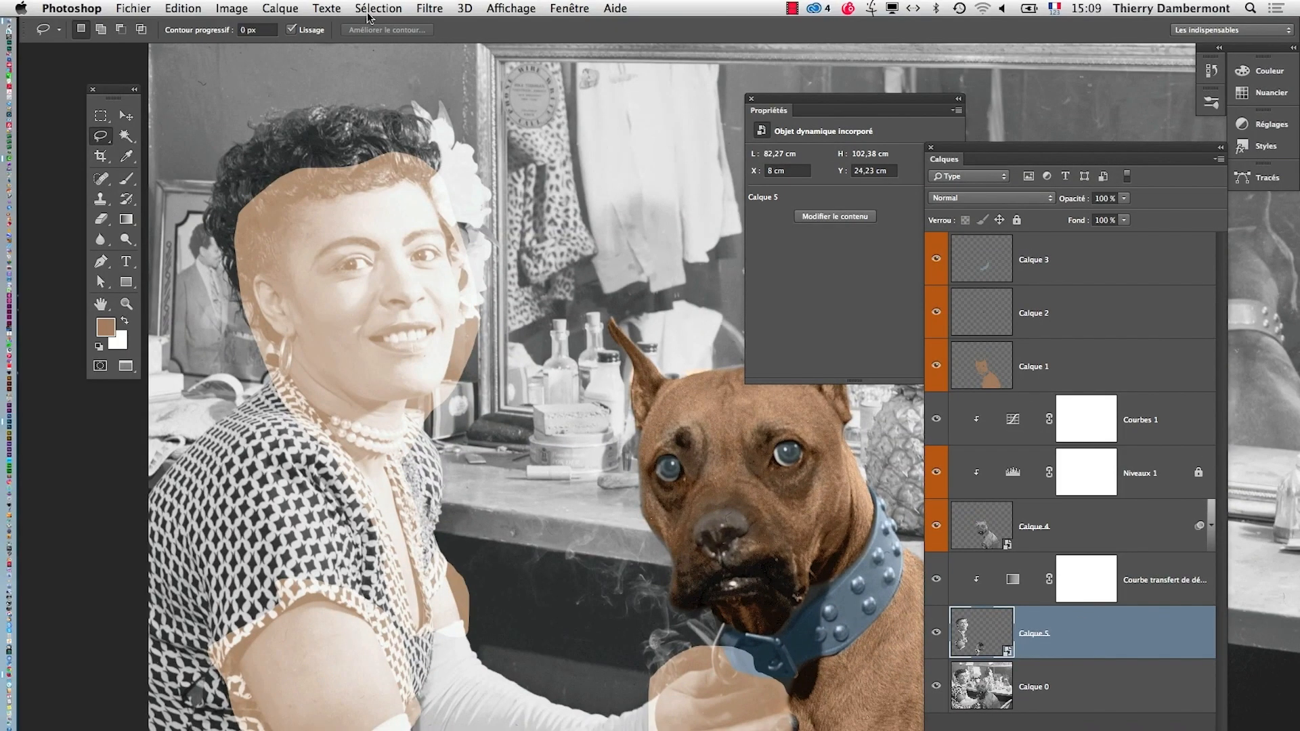
# Step: Add a Curves adjustment layer between Calque 5 and its gradient map, and reselect Calque 5
pyautogui.click(280, 9)
pyautogui.moveTo(407, 148)
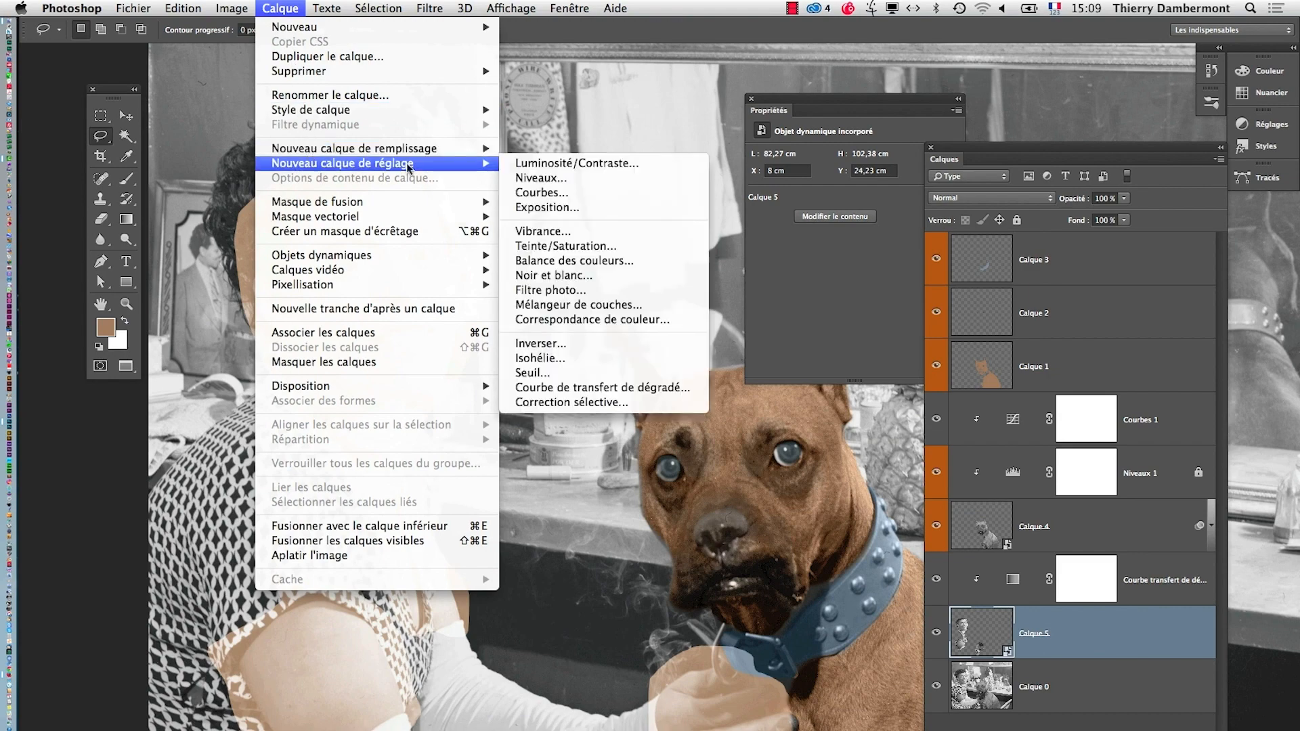
pyautogui.click(572, 192)
pyautogui.click(855, 366)
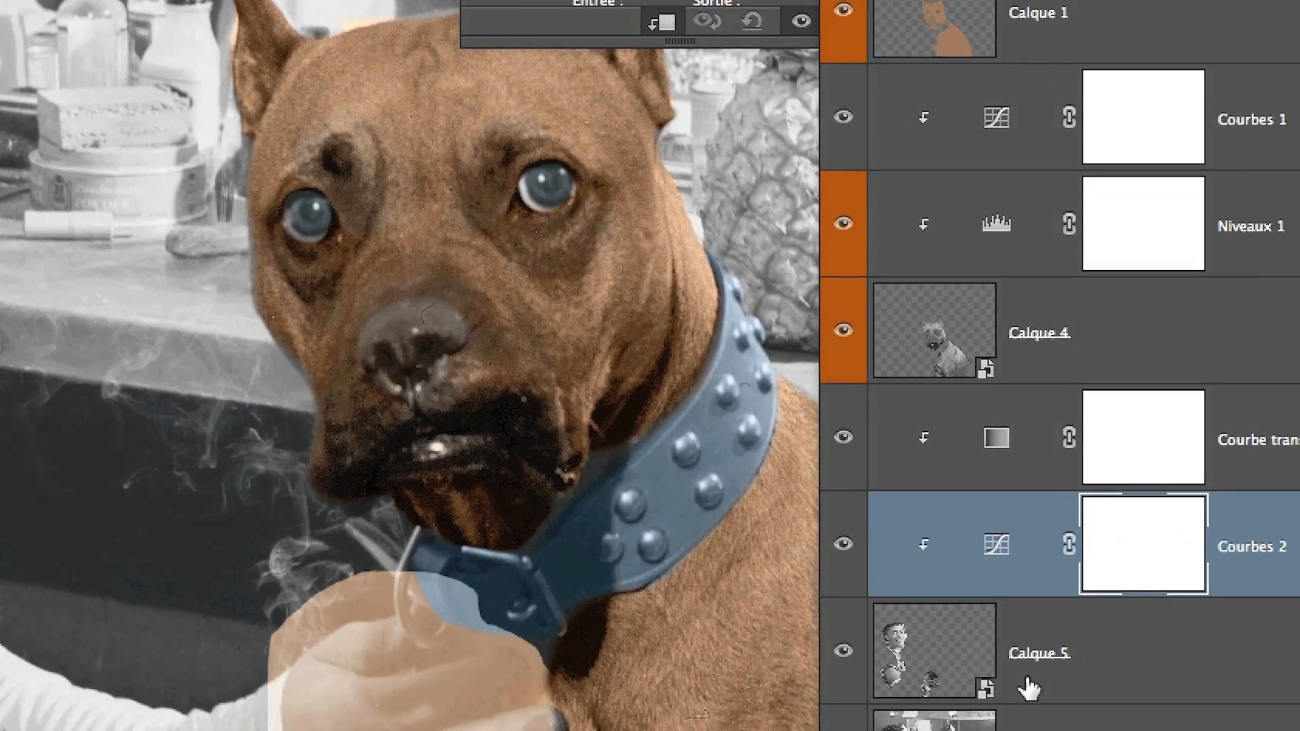
pyautogui.click(1028, 687)
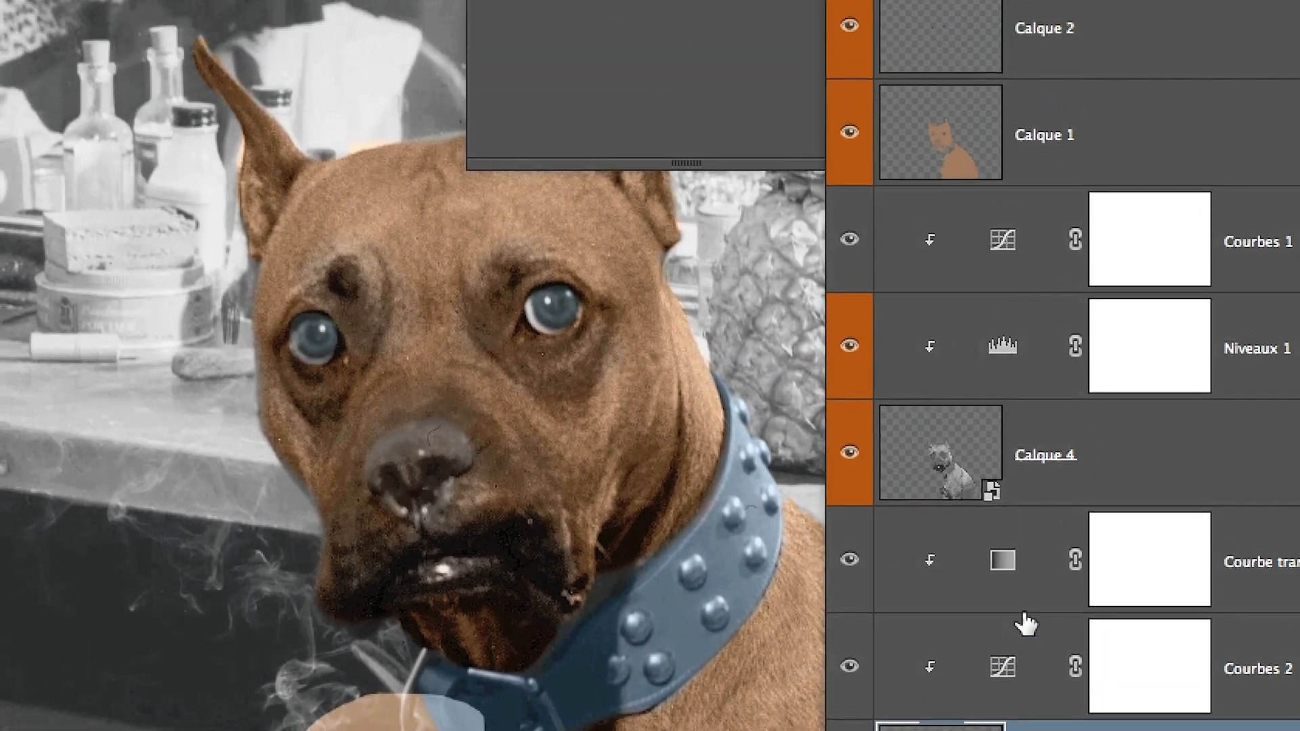
# Step: Open the gradient map's settings, move them clear of the layer list, and apply the black-to-white preset
pyautogui.click(1001, 440)
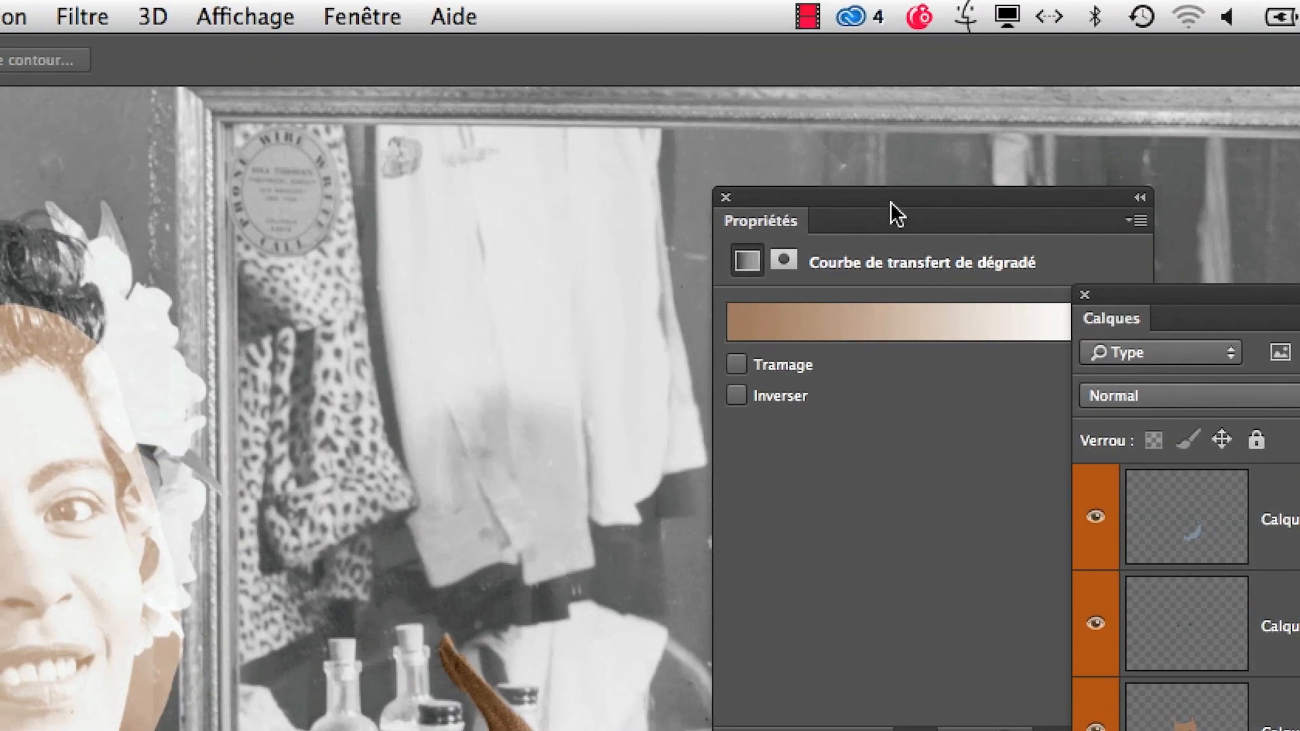
pyautogui.moveTo(891, 202); pyautogui.dragTo(778, 183)
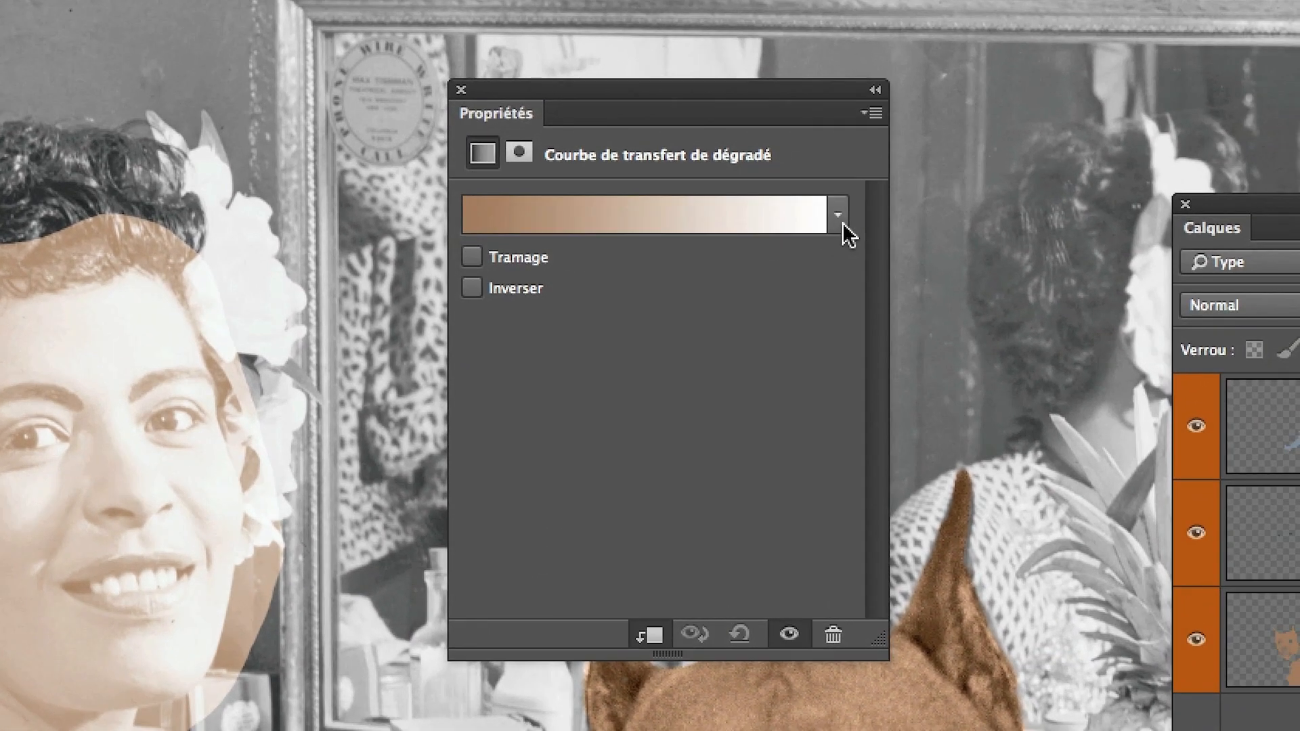
pyautogui.click(912, 133)
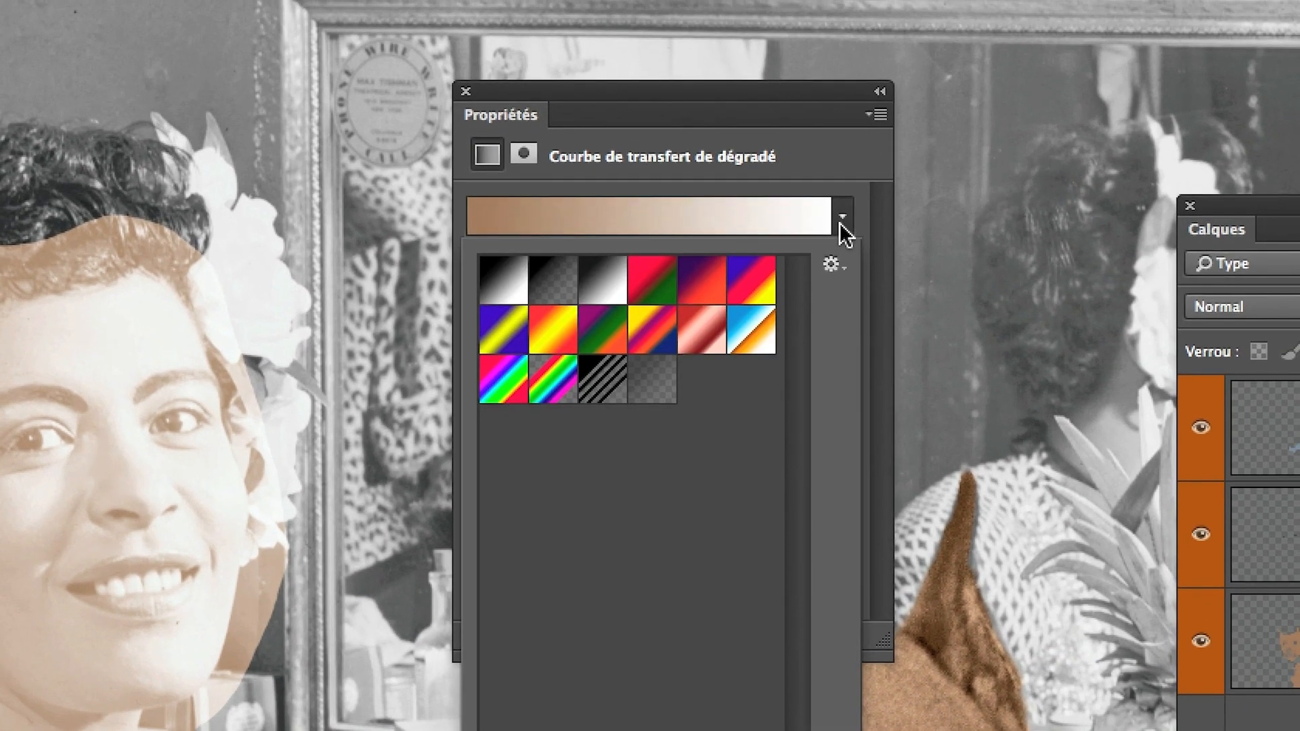
pyautogui.click(841, 221)
pyautogui.click(842, 218)
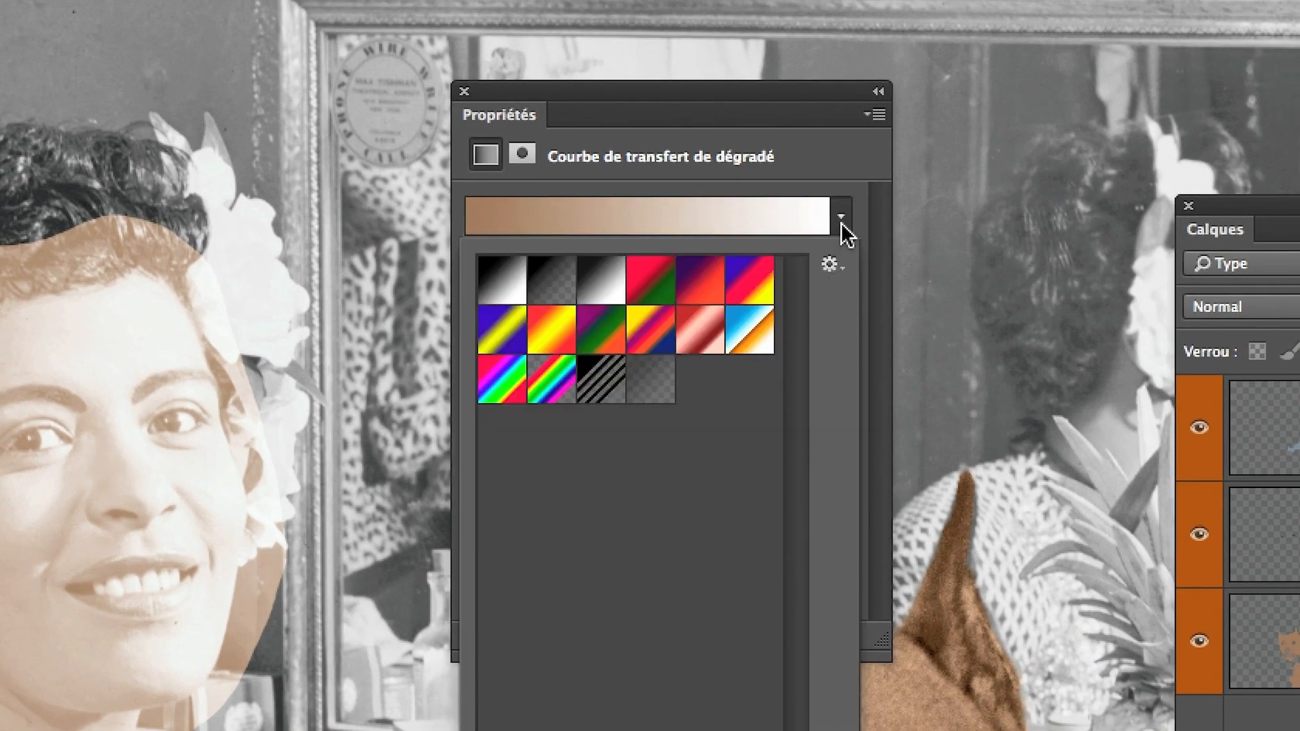
pyautogui.click(841, 218)
pyautogui.click(842, 218)
pyautogui.click(842, 224)
pyautogui.click(841, 218)
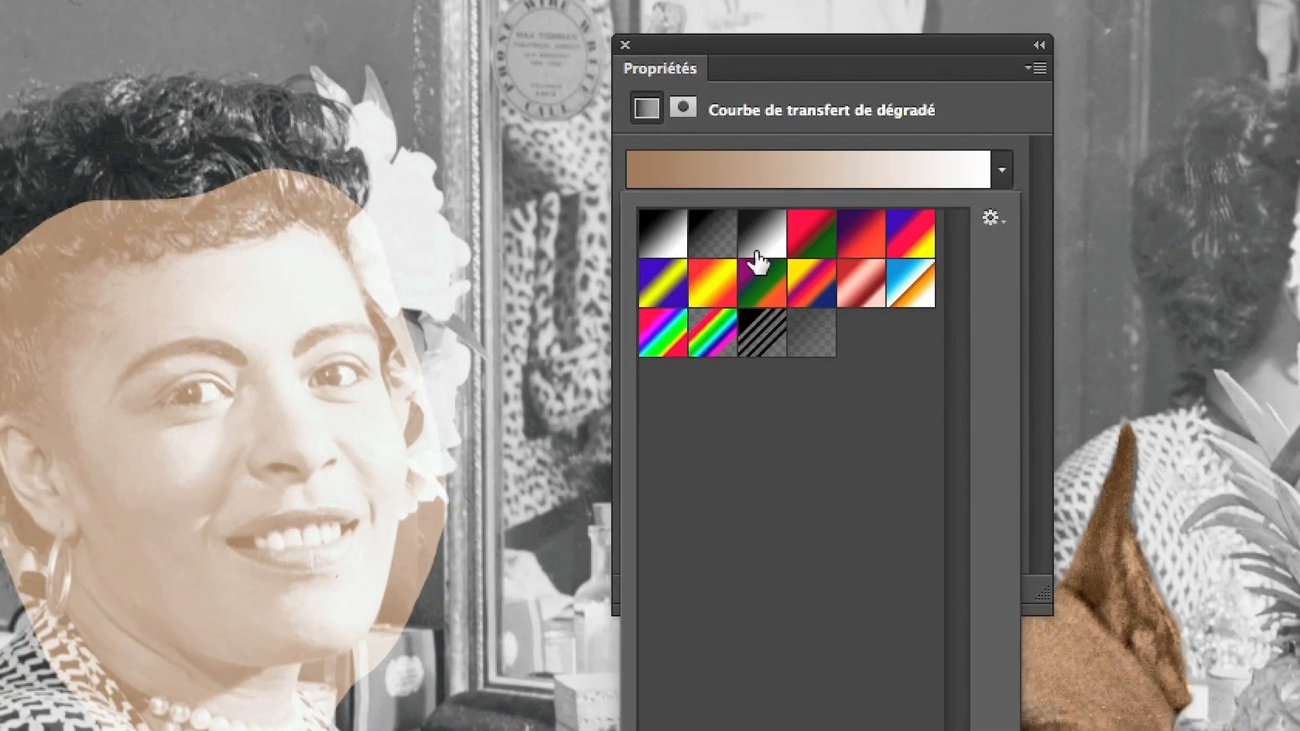
pyautogui.click(759, 259)
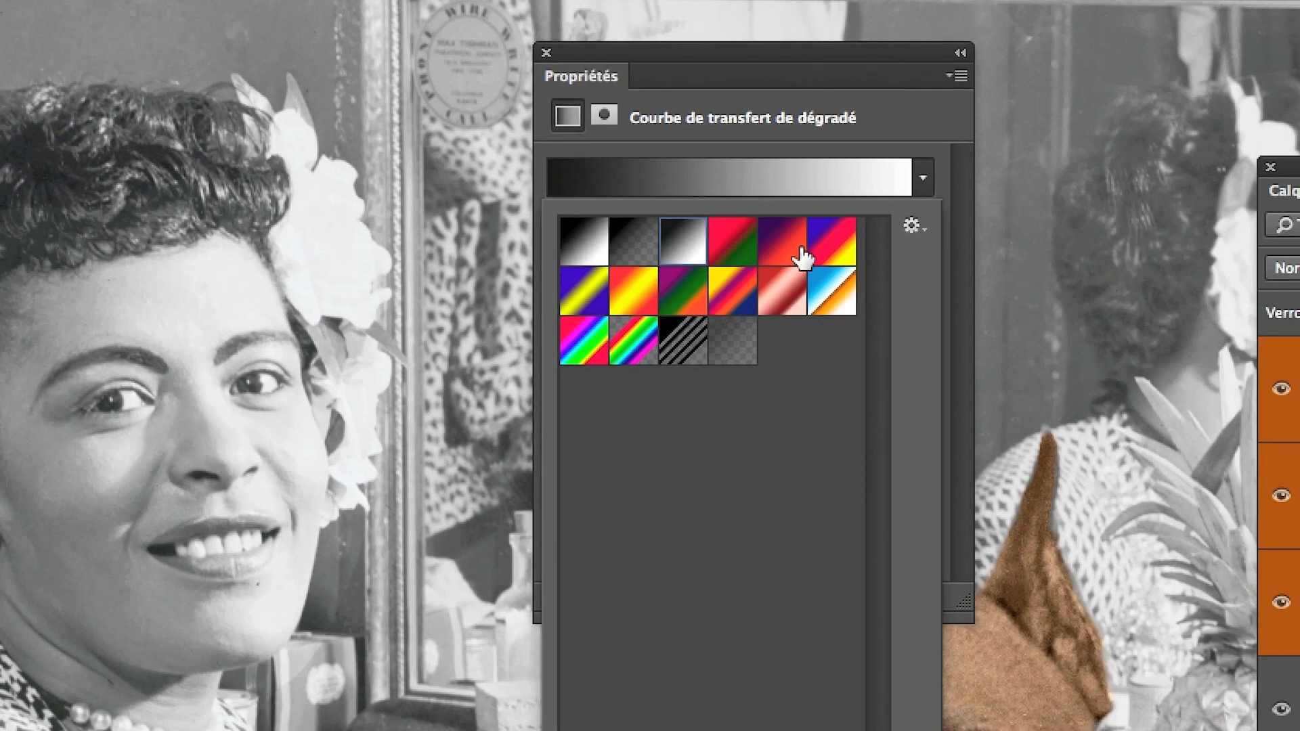
# Step: Try out the violet-orange, blue-red-yellow, yellow-violet-orange-blue and violet-green-orange presets on the gradient map
pyautogui.click(862, 265)
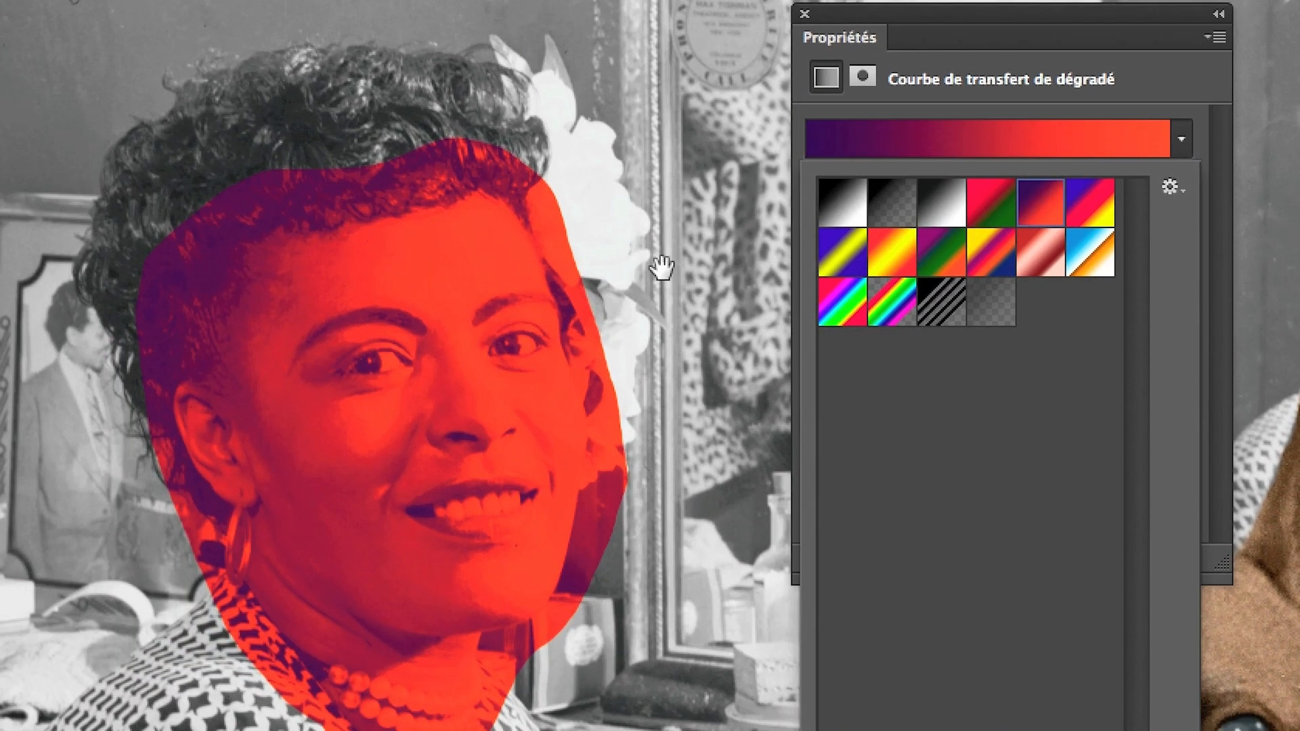
pyautogui.click(660, 267)
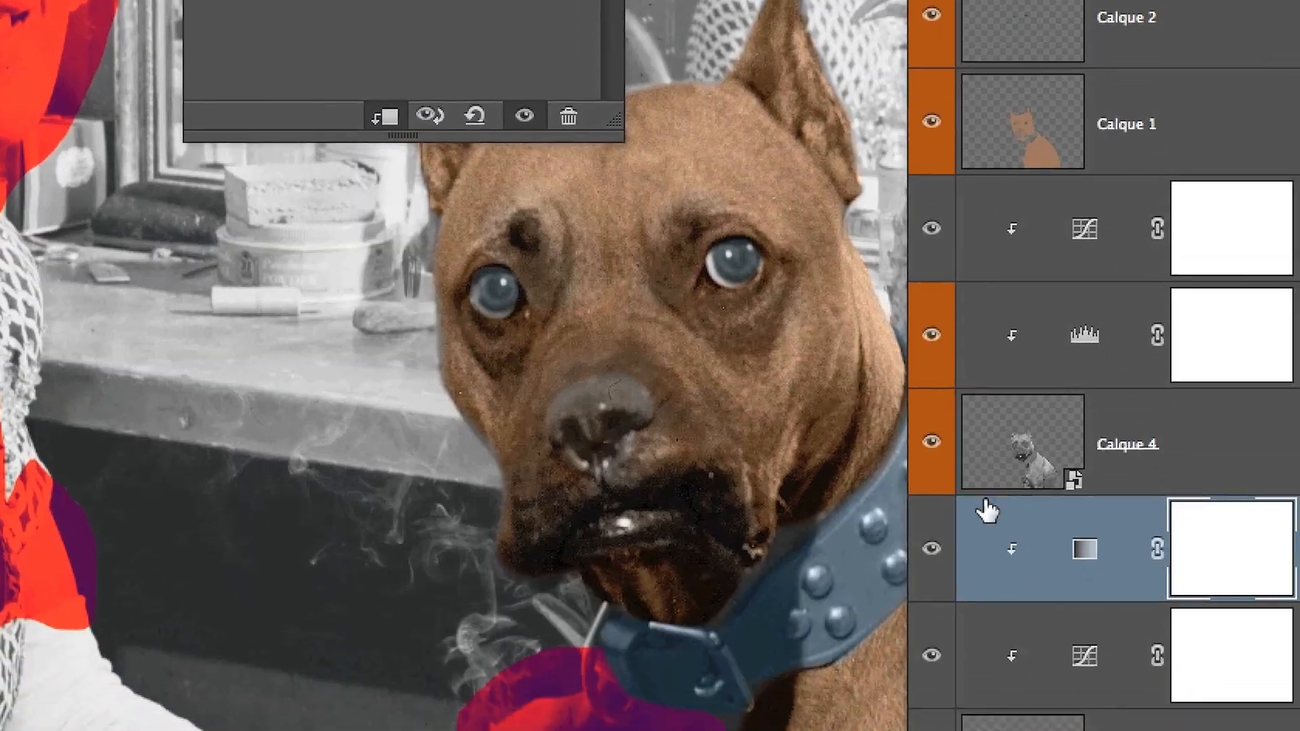
pyautogui.click(1084, 549)
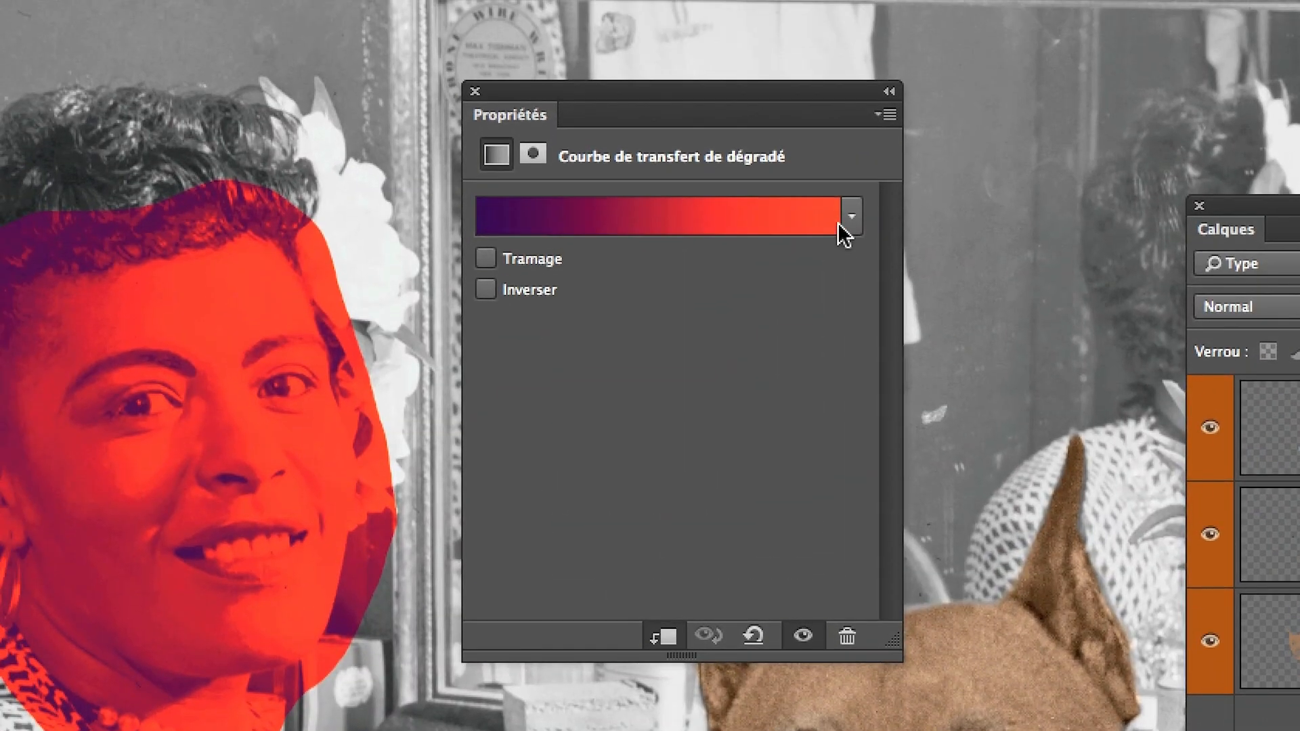
pyautogui.click(841, 223)
pyautogui.click(742, 300)
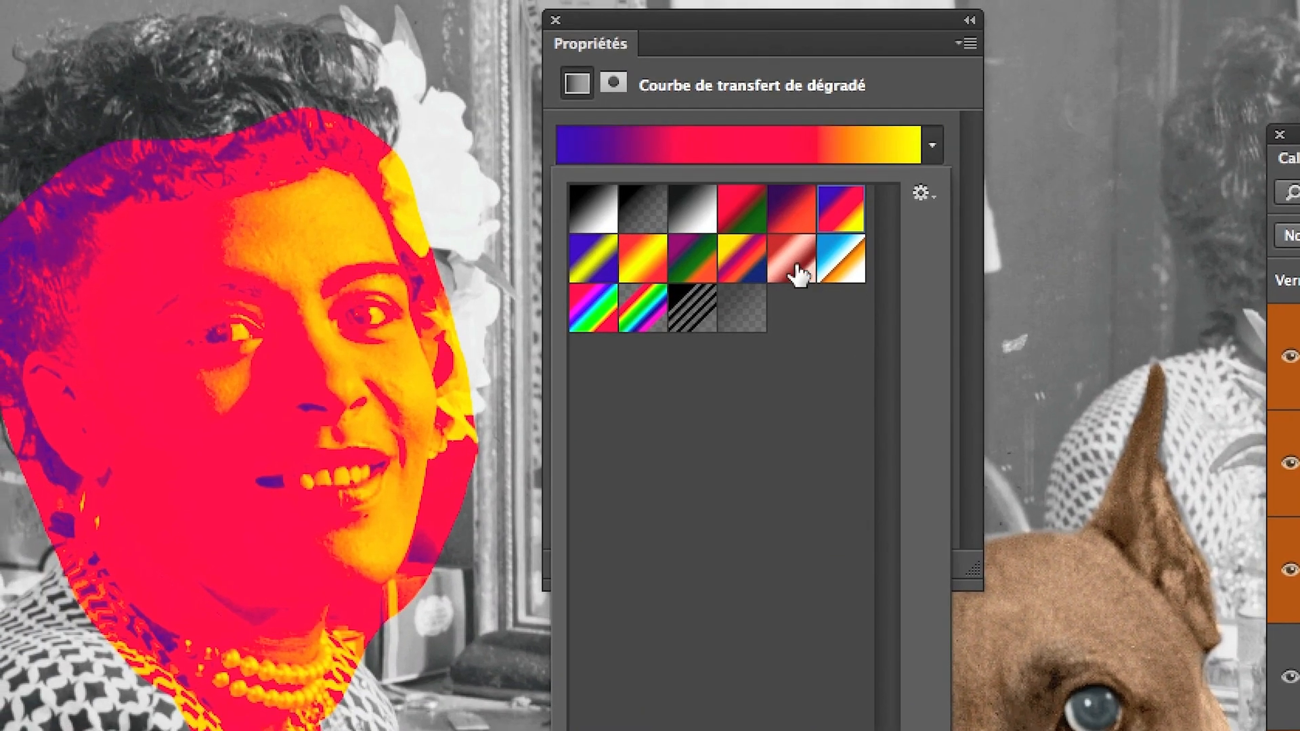
pyautogui.click(786, 278)
pyautogui.click(745, 284)
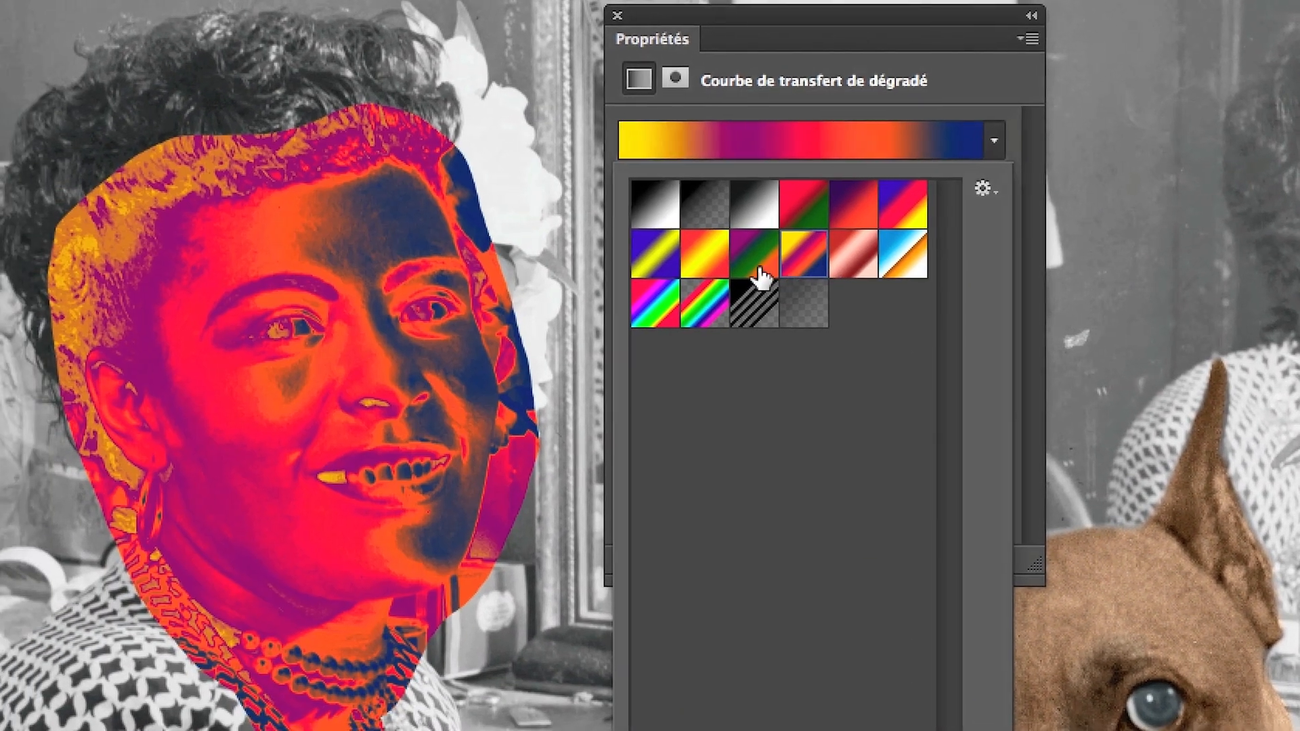
pyautogui.click(761, 276)
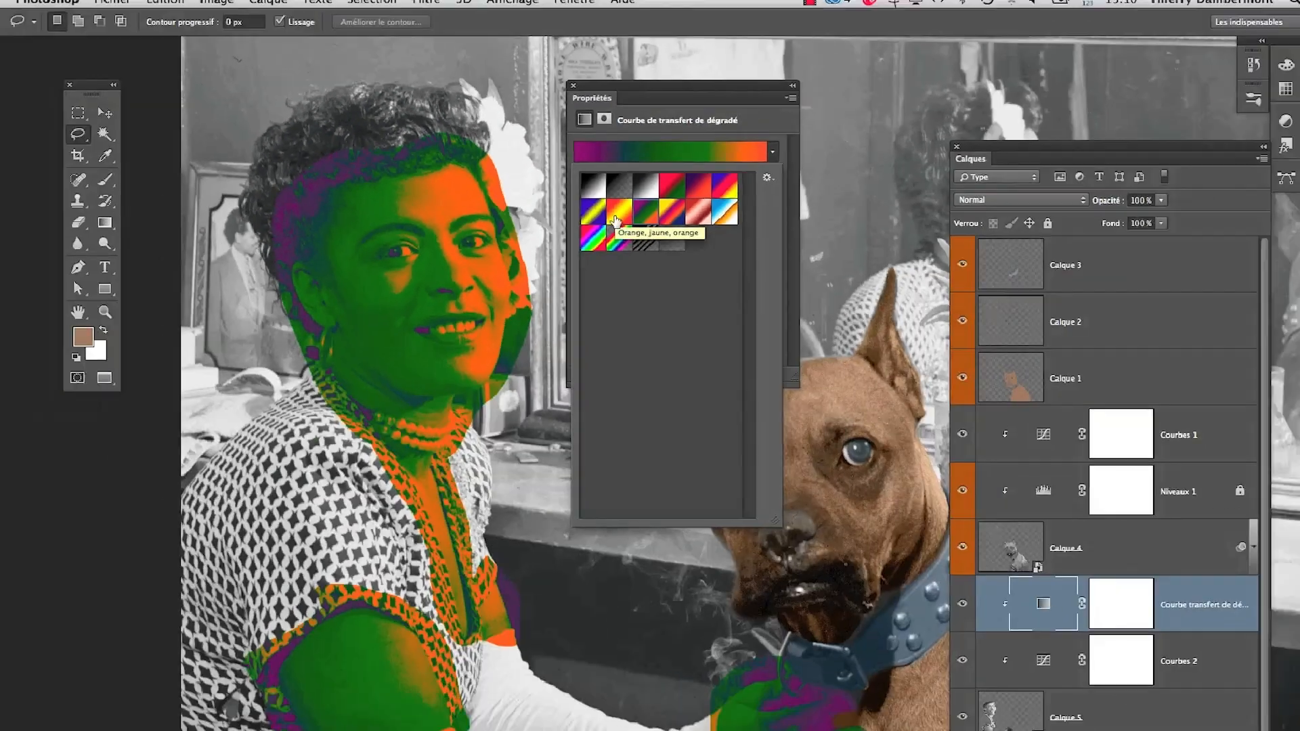
pyautogui.press('Return')
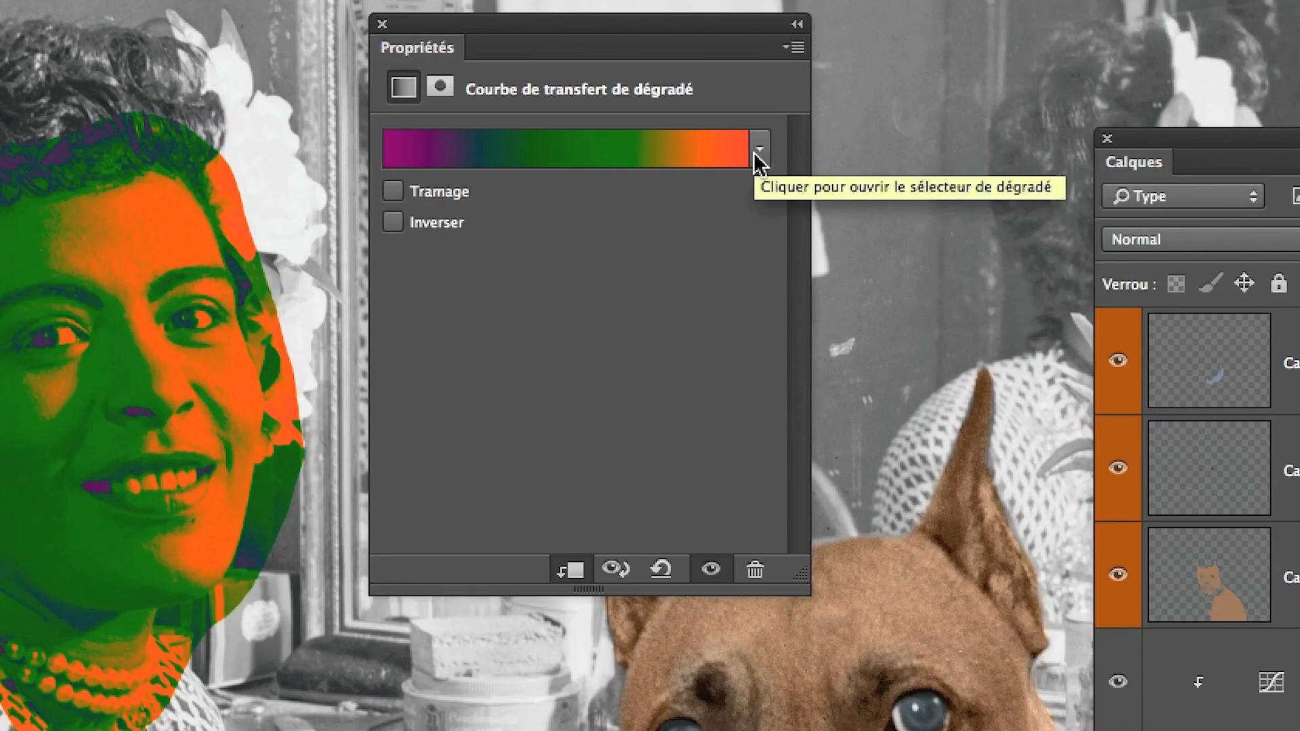
# Step: Return the woman's gradient map to the black-to-white preset and close the preset picker
pyautogui.click(756, 155)
pyautogui.click(685, 190)
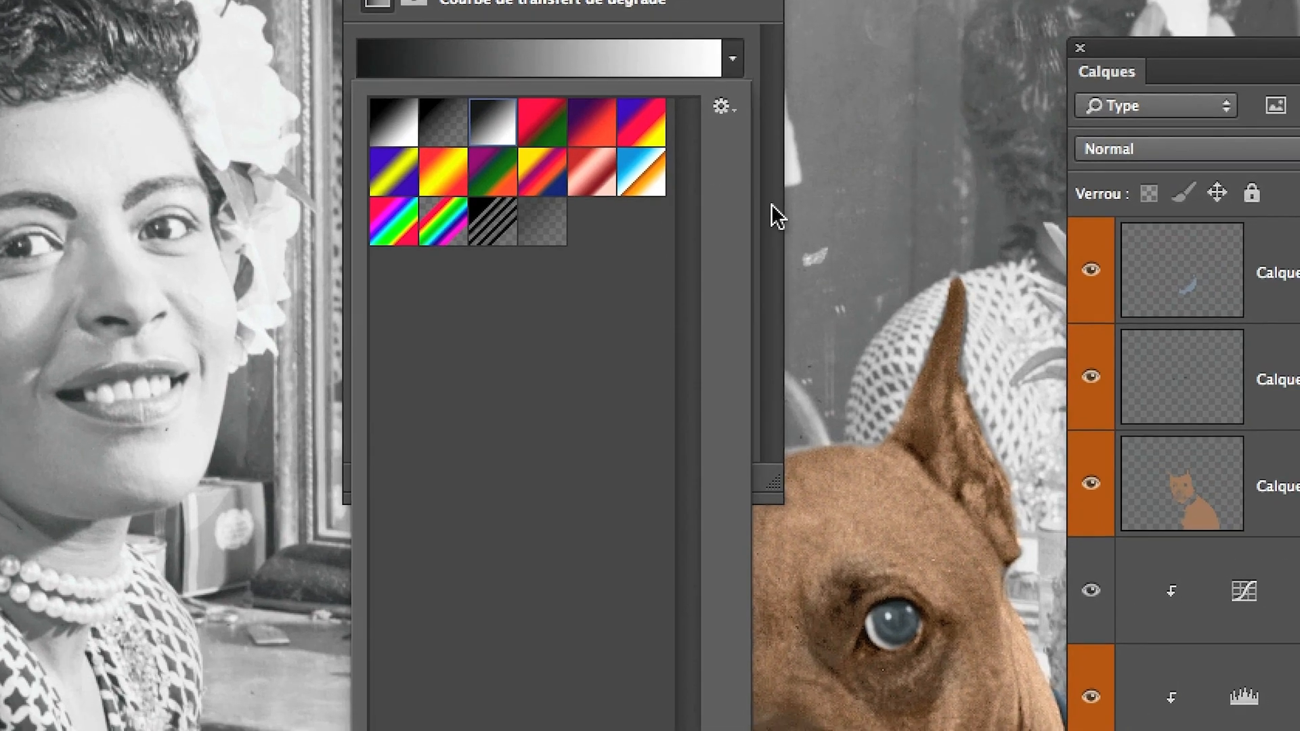
pyautogui.click(806, 222)
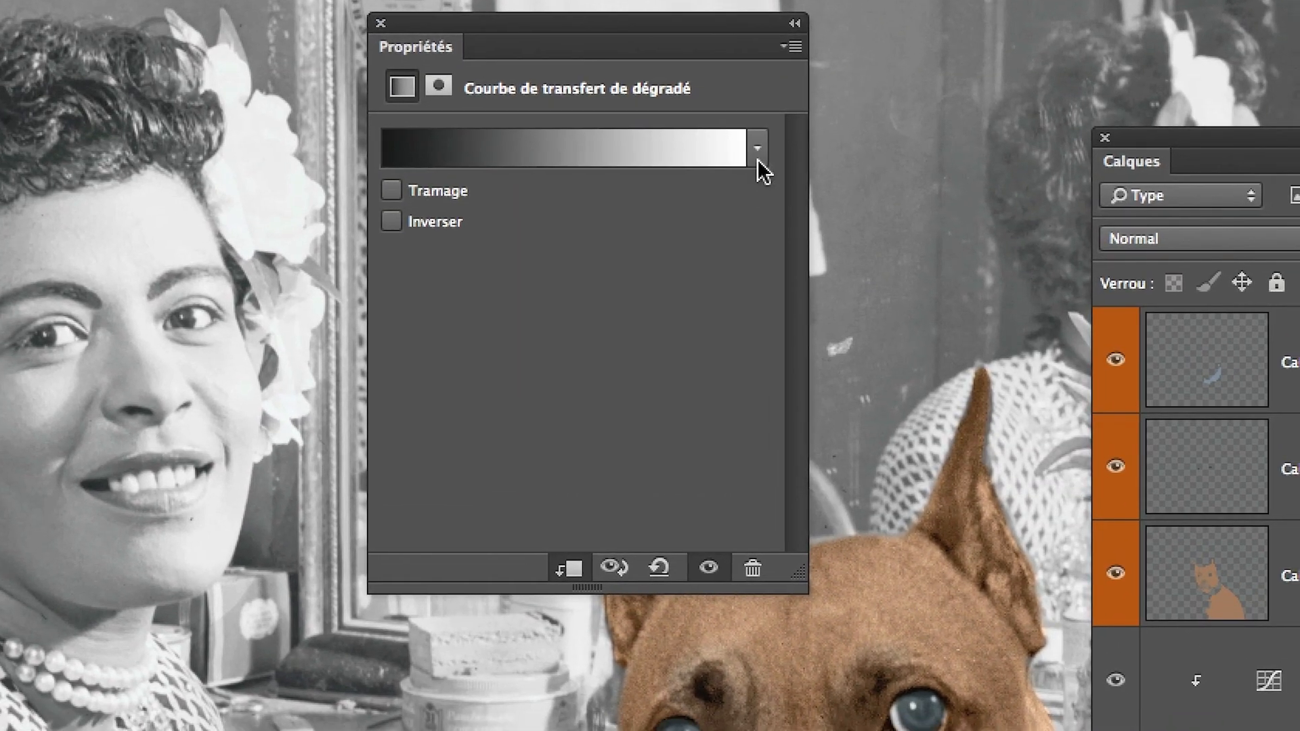
pyautogui.click(760, 162)
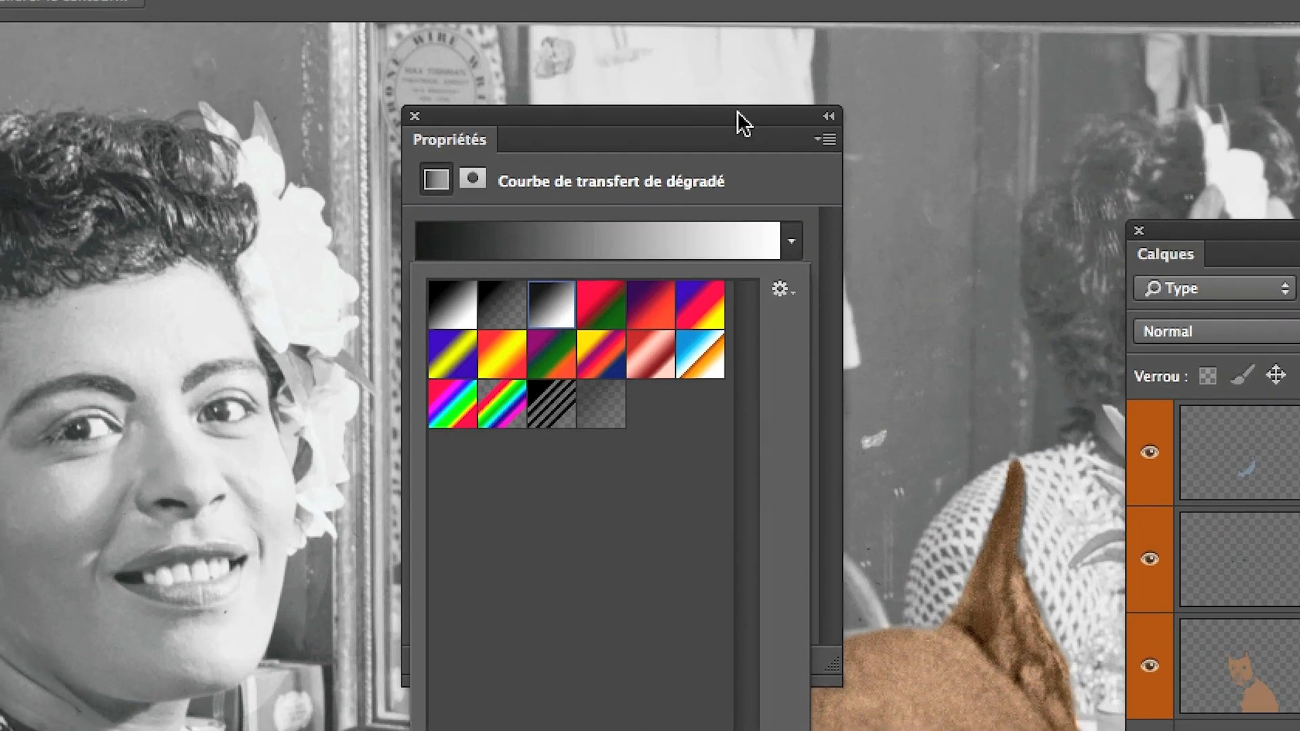
pyautogui.click(738, 112)
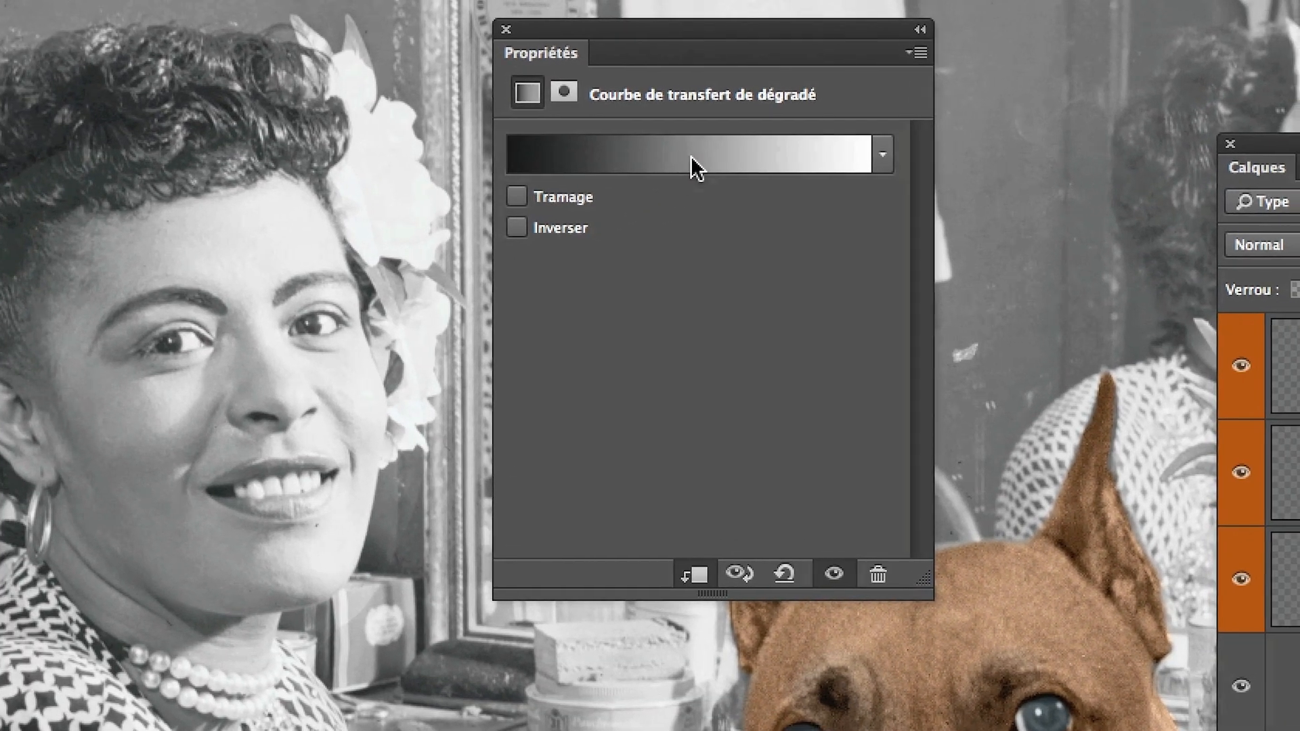
# Step: Open the woman's gradient map for editing and recolor its black end stop to dark brown 2e1e07
pyautogui.click(691, 155)
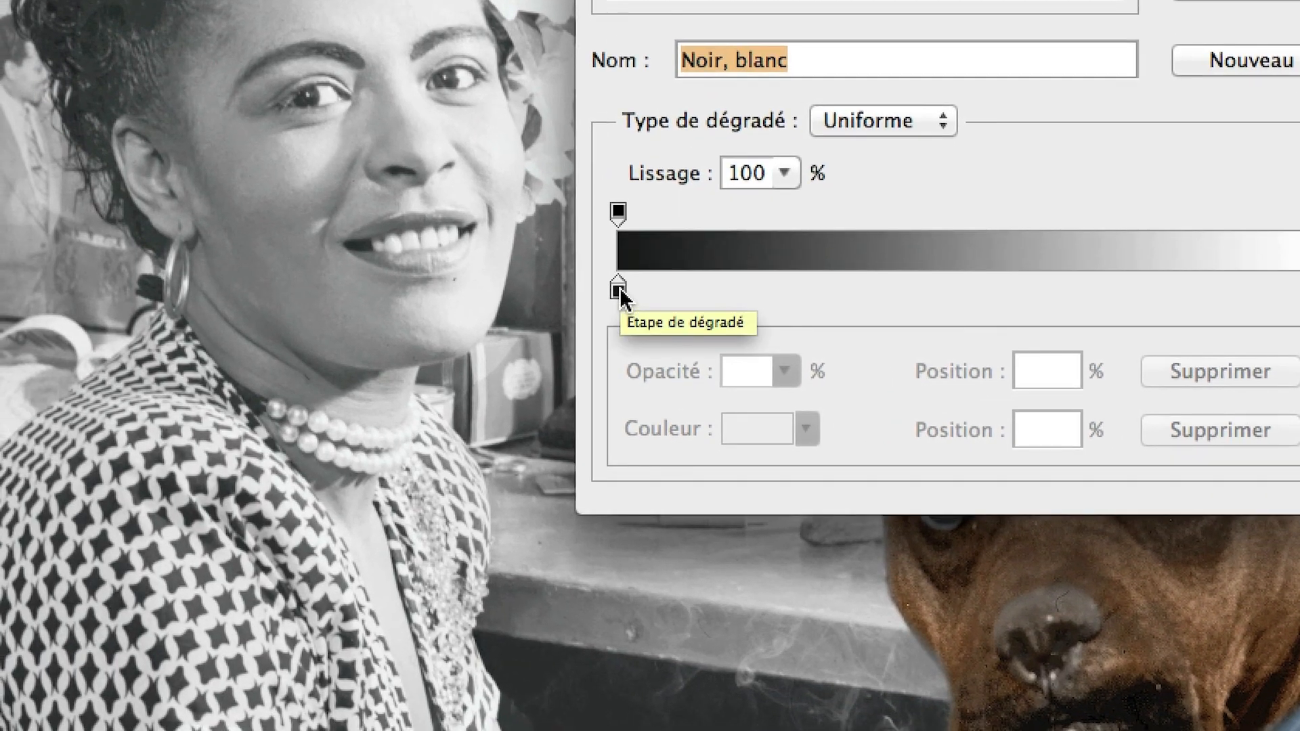
pyautogui.click(164, 291)
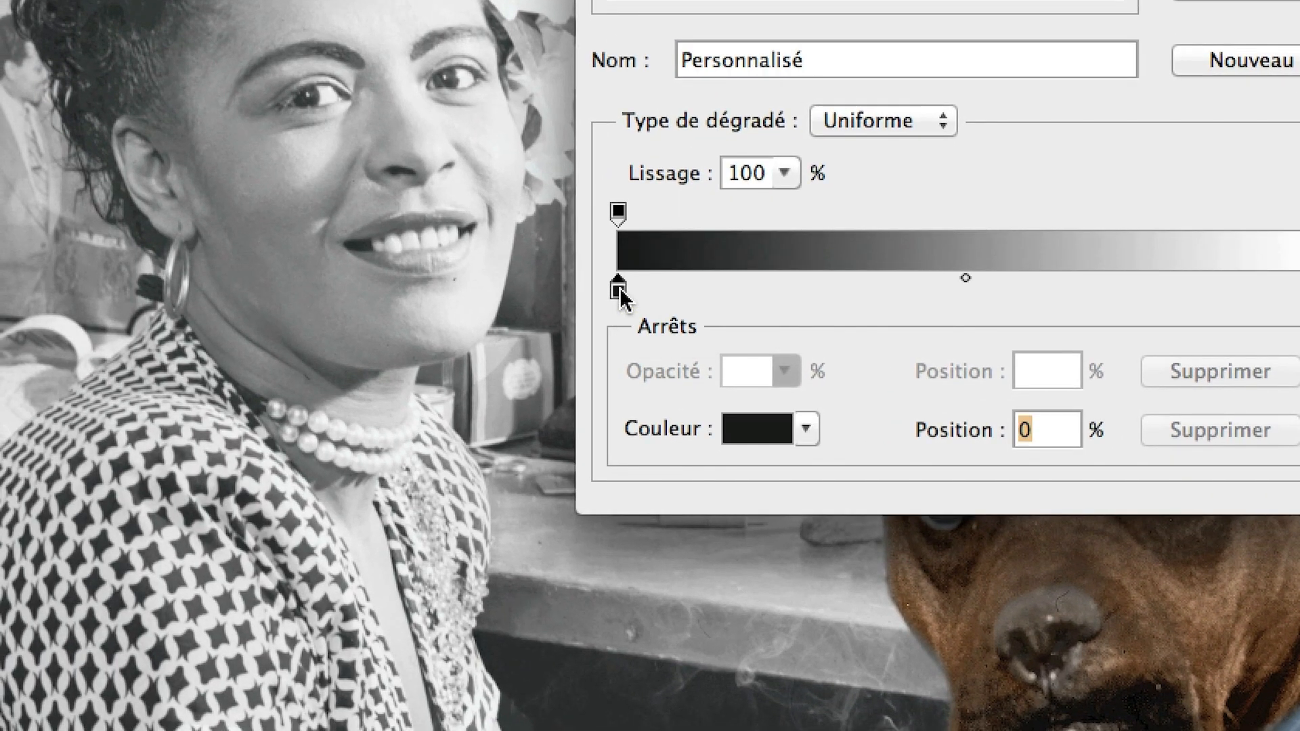
pyautogui.doubleClick(618, 291)
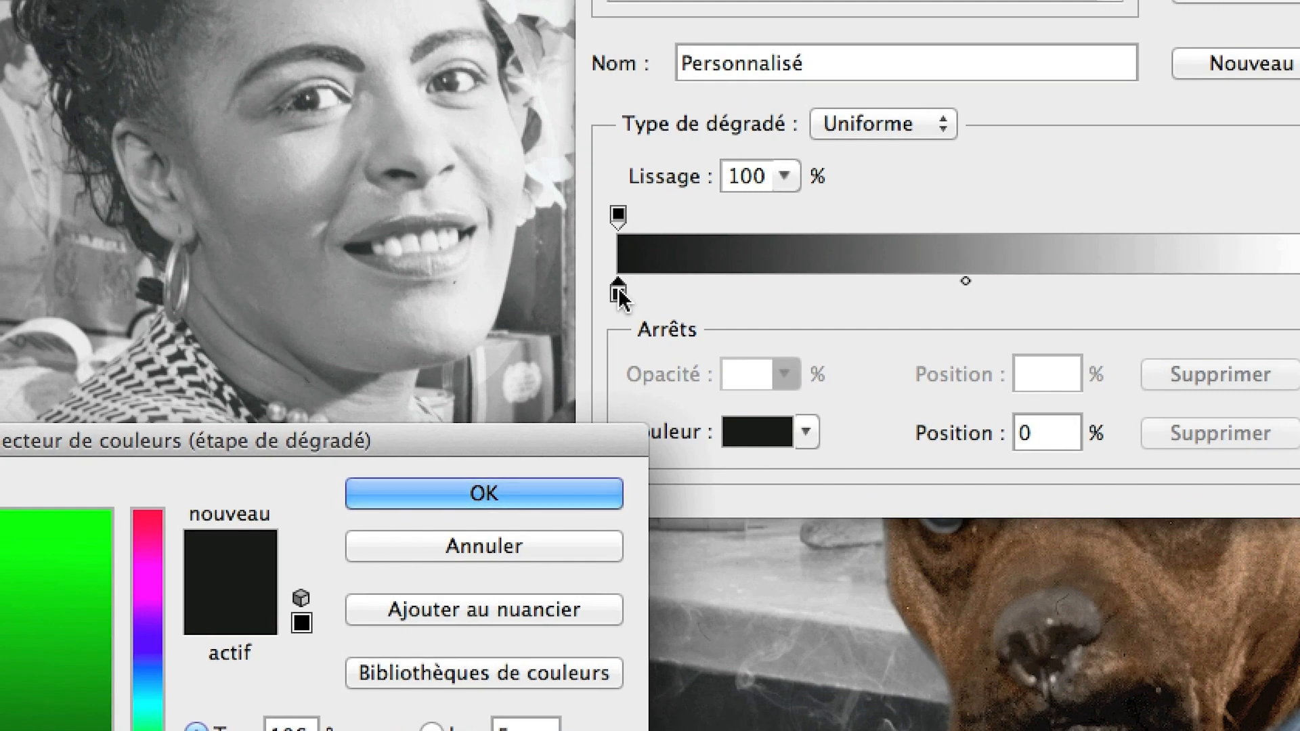
pyautogui.press('alt')
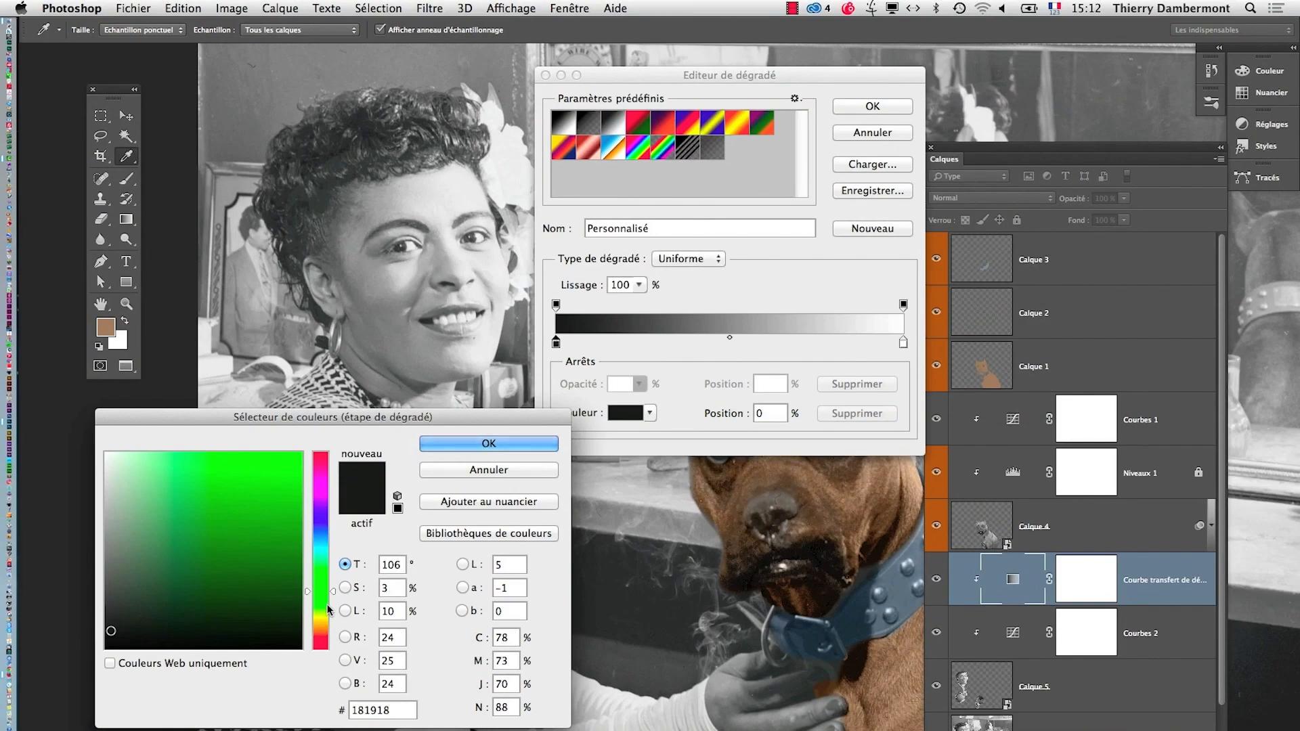
pyautogui.moveTo(327, 604); pyautogui.dragTo(318, 622)
pyautogui.moveTo(258, 594)
pyautogui.mouseDown()
pyautogui.moveTo(250, 569)
pyautogui.moveTo(244, 595)
pyautogui.moveTo(326, 634)
pyautogui.mouseUp()
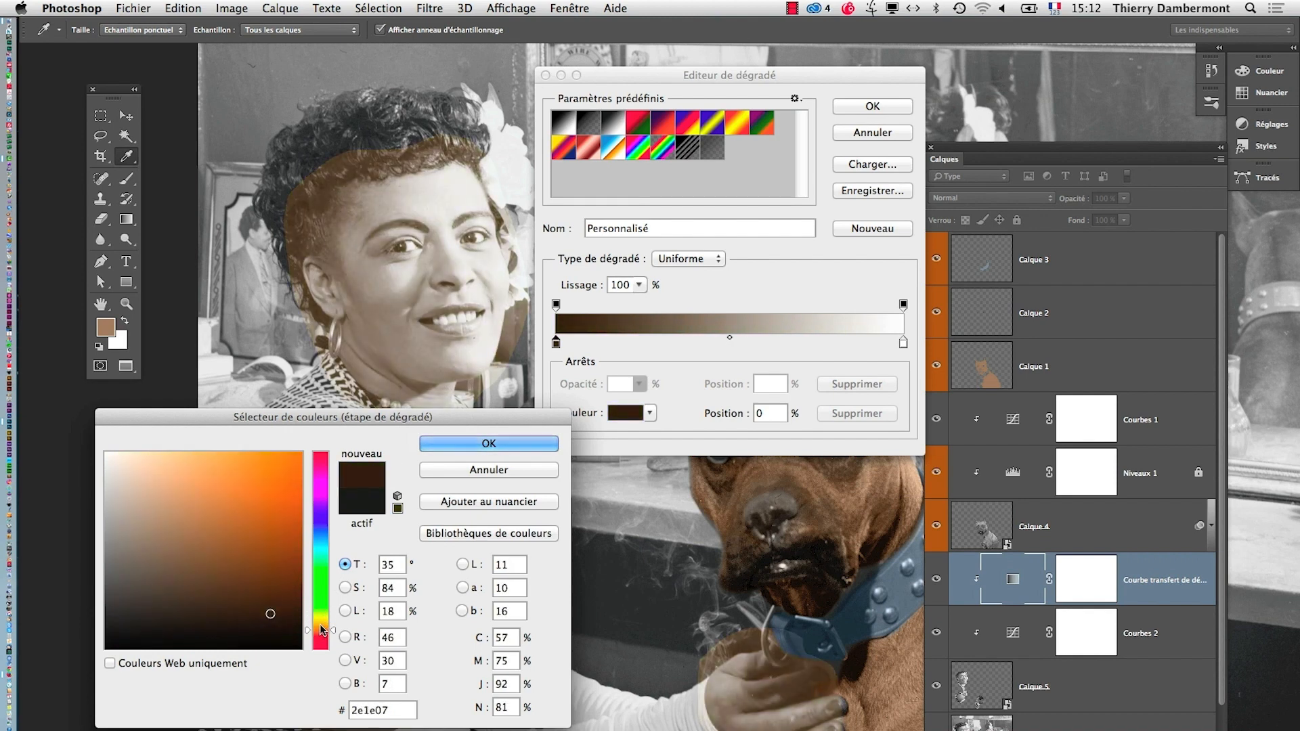
pyautogui.click(493, 444)
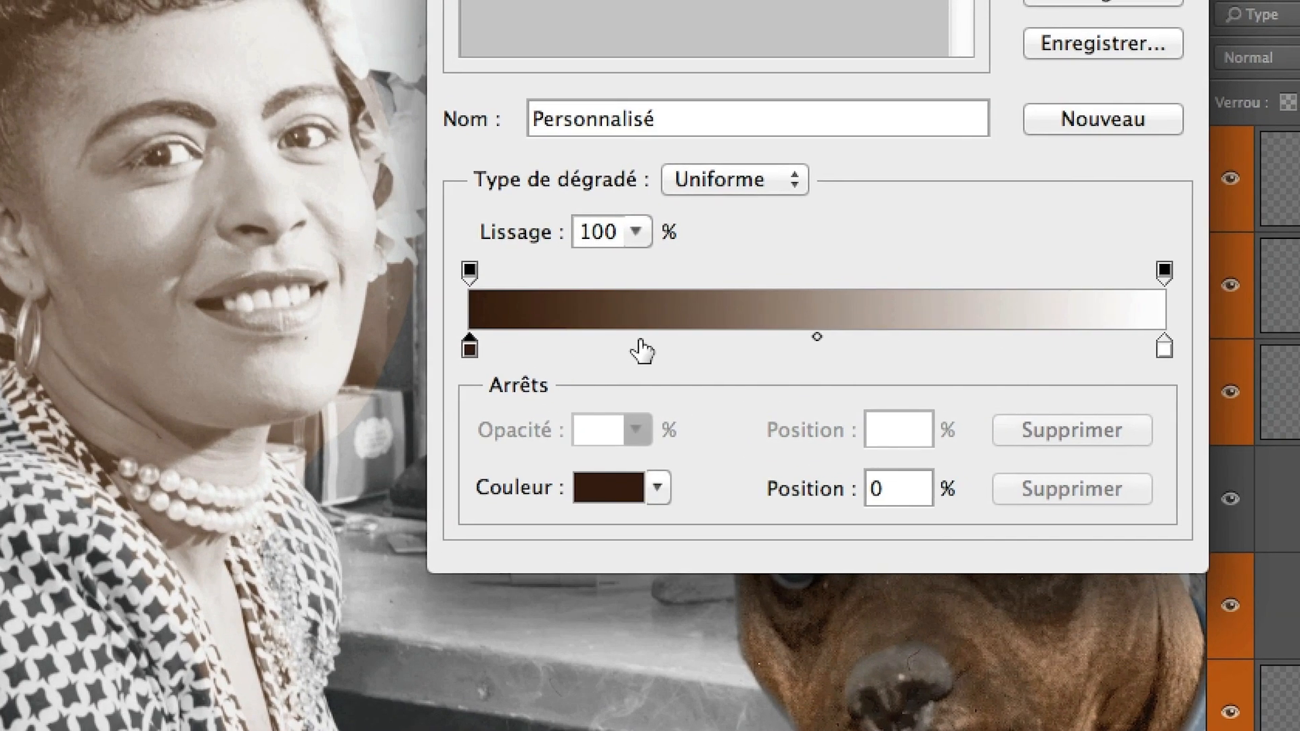
# Step: Add a color stop at 24% to the gradient and color it medium brown 604c1c
pyautogui.click(646, 345)
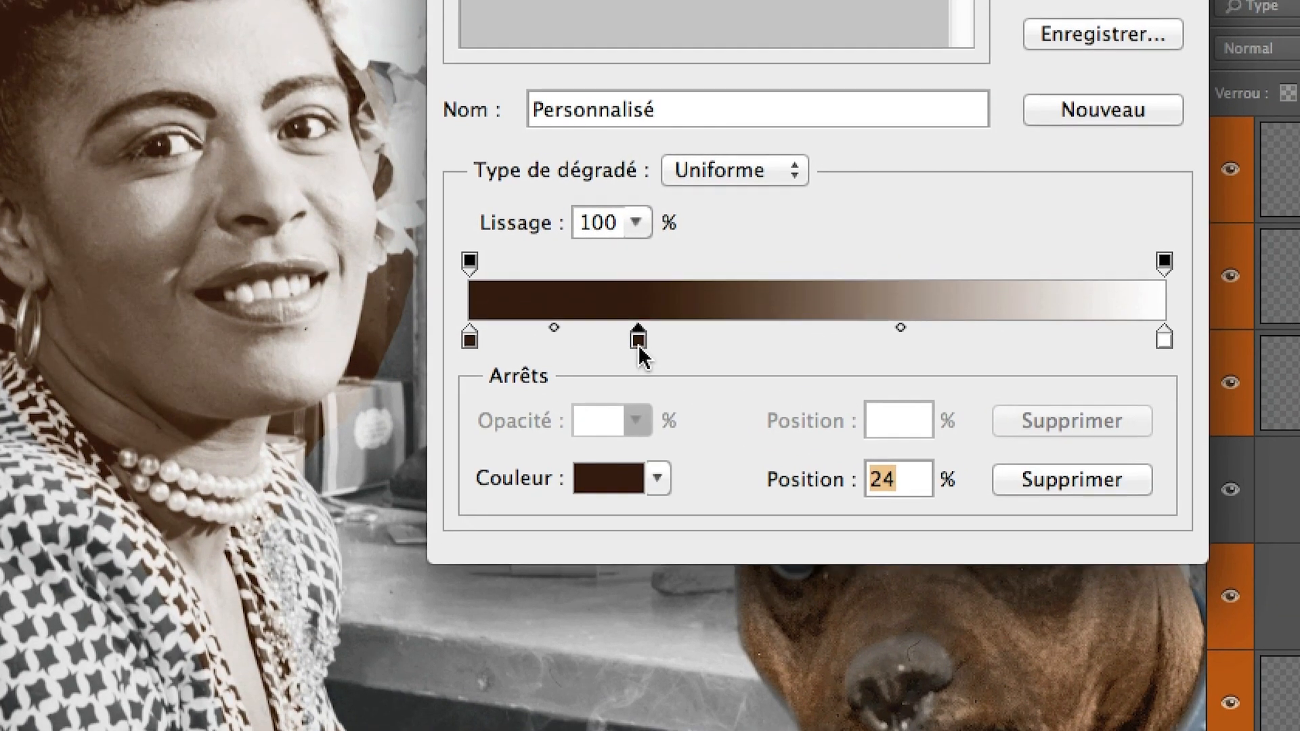
pyautogui.doubleClick(639, 348)
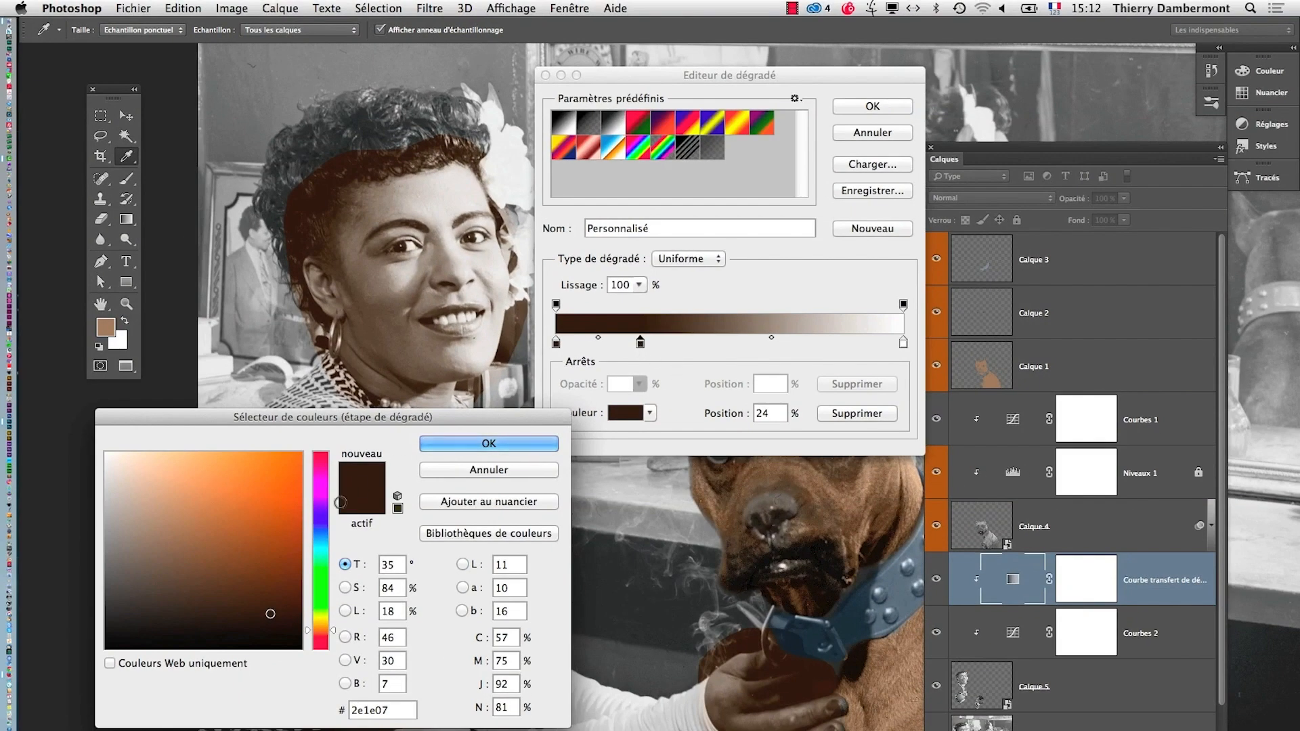
pyautogui.moveTo(274, 532)
pyautogui.mouseDown()
pyautogui.moveTo(273, 572)
pyautogui.moveTo(231, 576)
pyautogui.mouseUp()
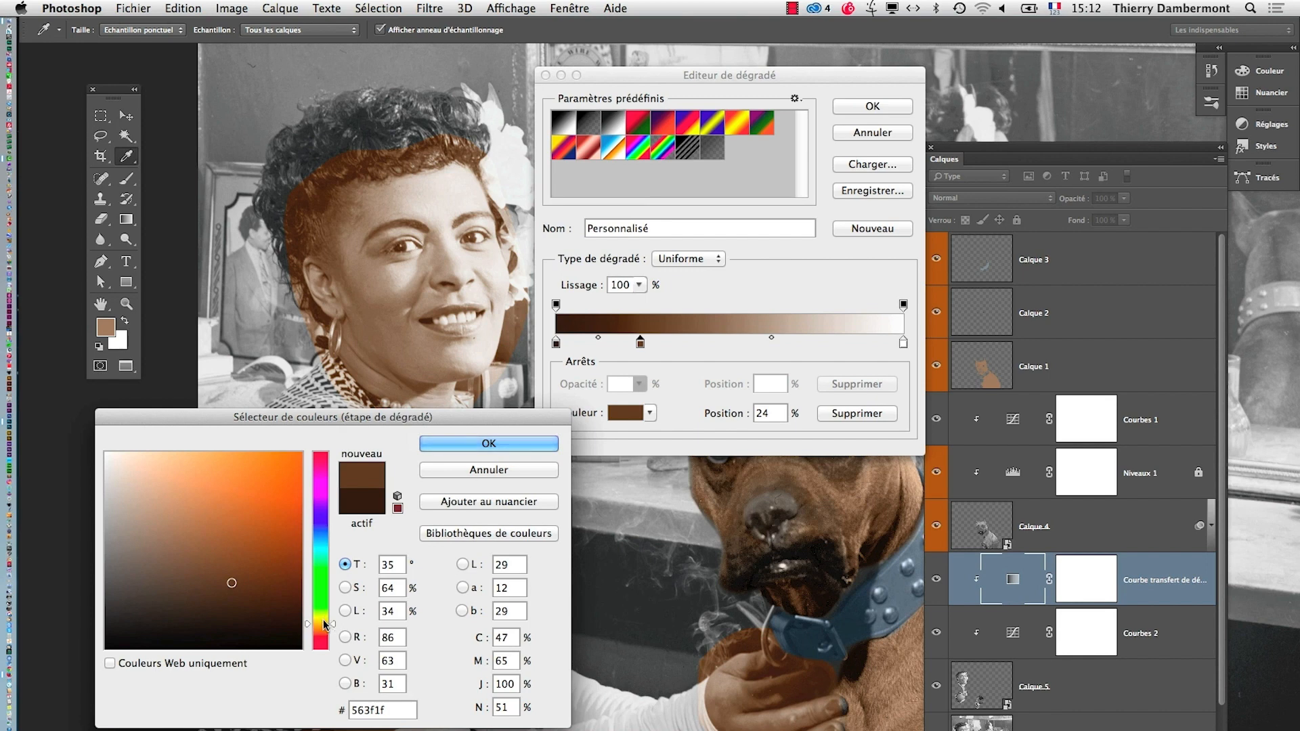
pyautogui.moveTo(325, 625)
pyautogui.mouseDown()
pyautogui.moveTo(317, 609)
pyautogui.moveTo(310, 620)
pyautogui.mouseUp()
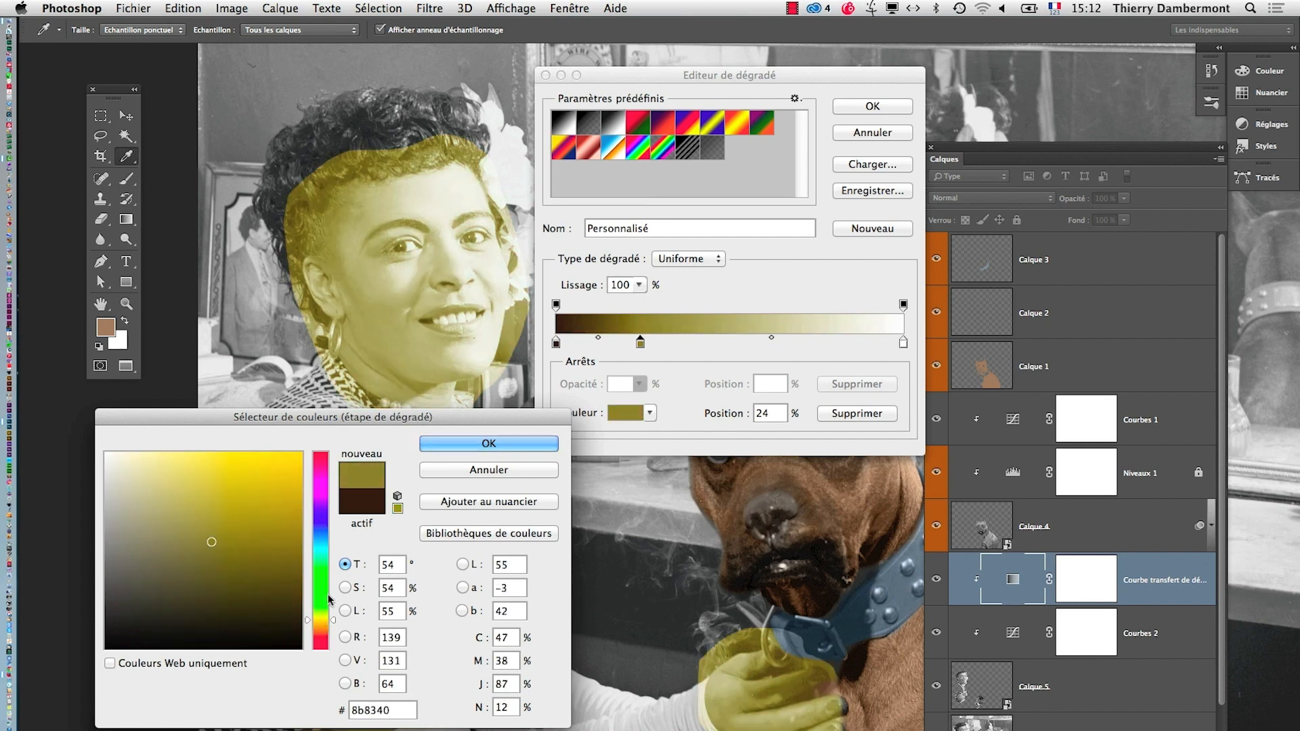
pyautogui.click(321, 627)
pyautogui.moveTo(199, 545)
pyautogui.mouseDown()
pyautogui.moveTo(195, 591)
pyautogui.moveTo(227, 573)
pyautogui.mouseUp()
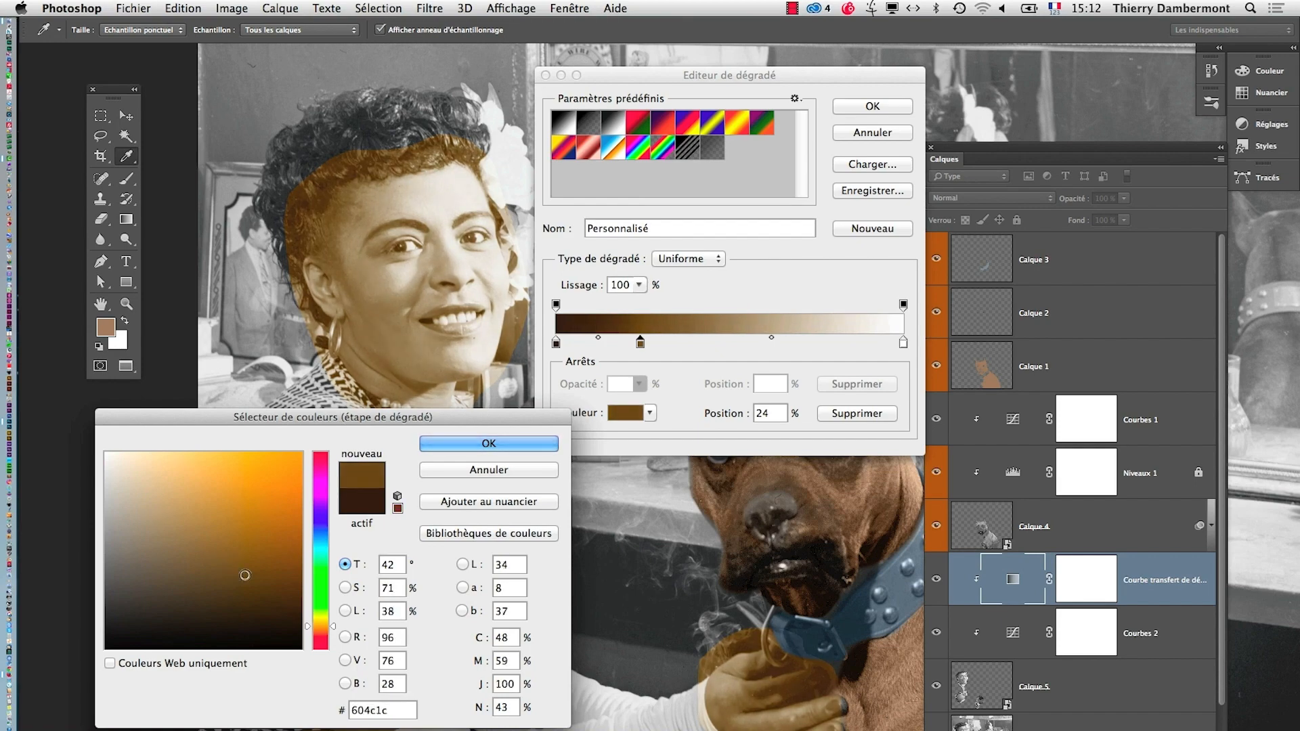
pyautogui.click(469, 446)
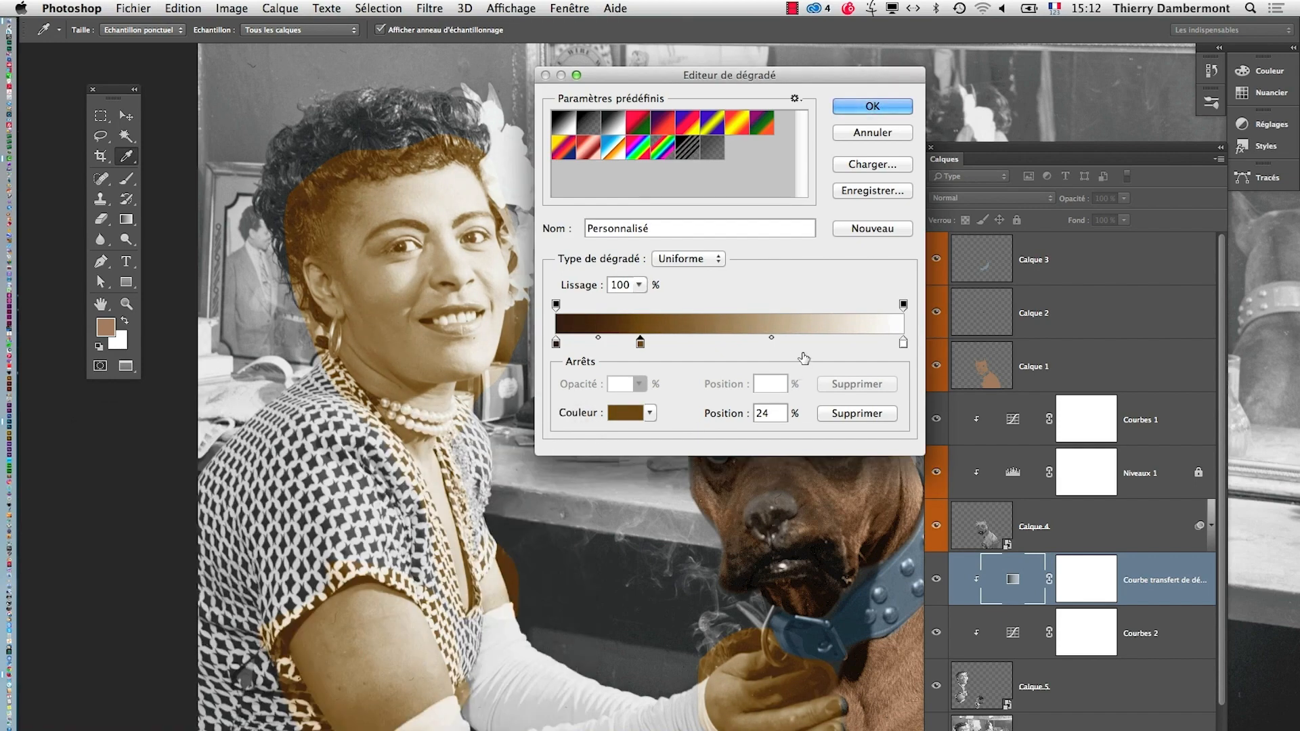
# Step: Add a color stop at 69% to the gradient and color it pale pink e6d4e7
pyautogui.click(797, 343)
pyautogui.doubleClick(797, 343)
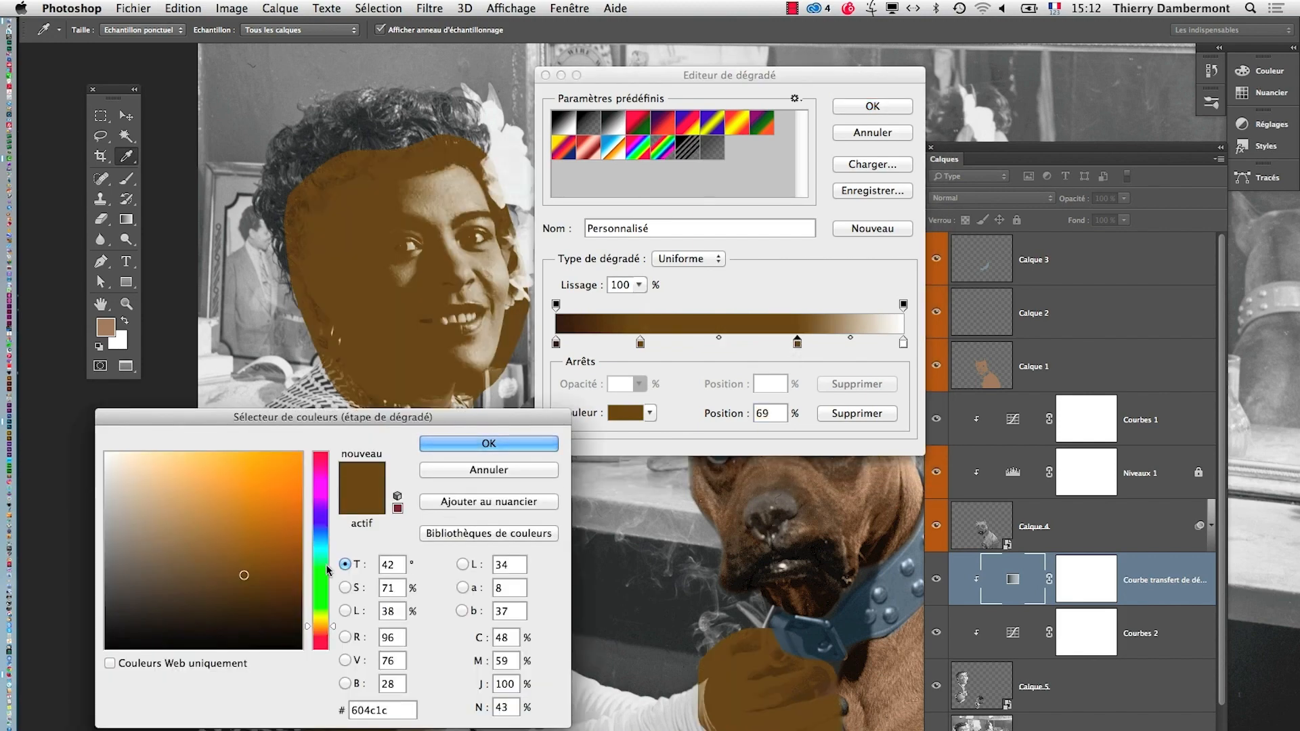
pyautogui.click(322, 487)
pyautogui.moveTo(190, 469); pyautogui.dragTo(122, 470)
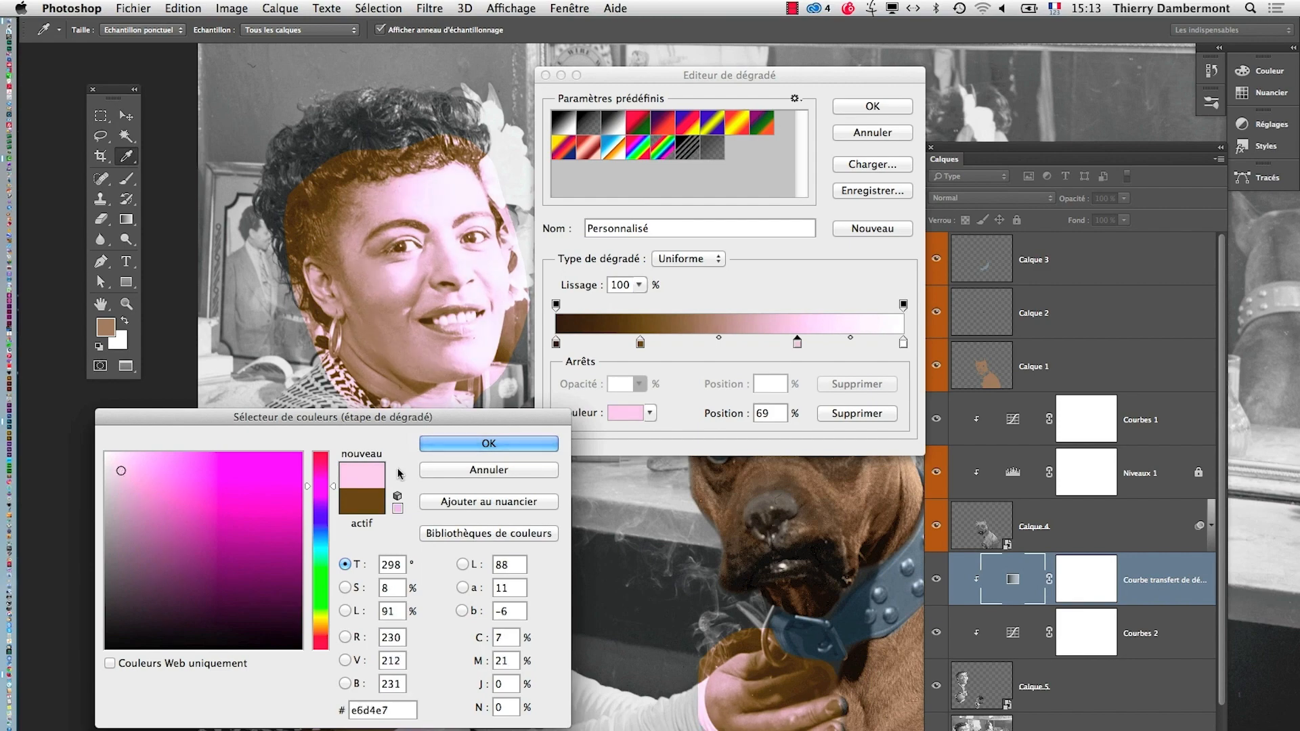
pyautogui.click(489, 444)
# Step: Darken the gradient's 24% stop to deep brown 362a0e
pyautogui.click(640, 343)
pyautogui.doubleClick(640, 343)
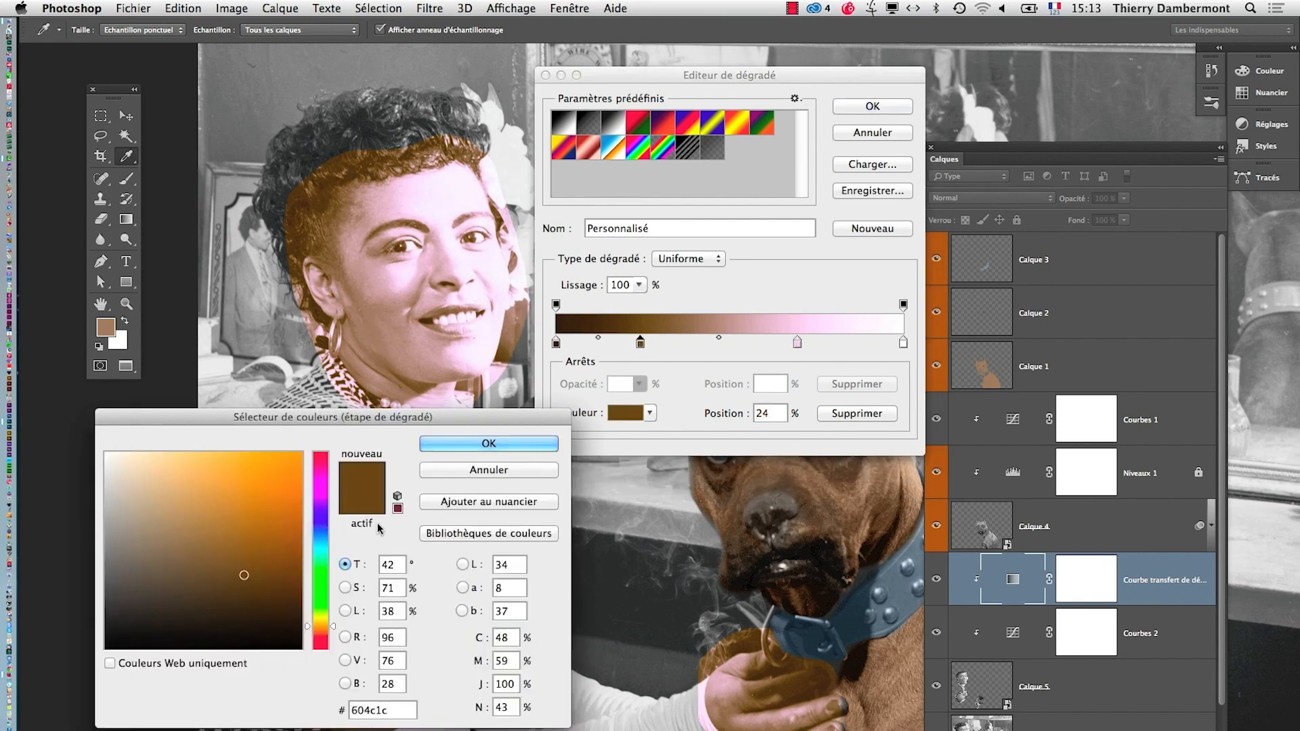
pyautogui.click(250, 608)
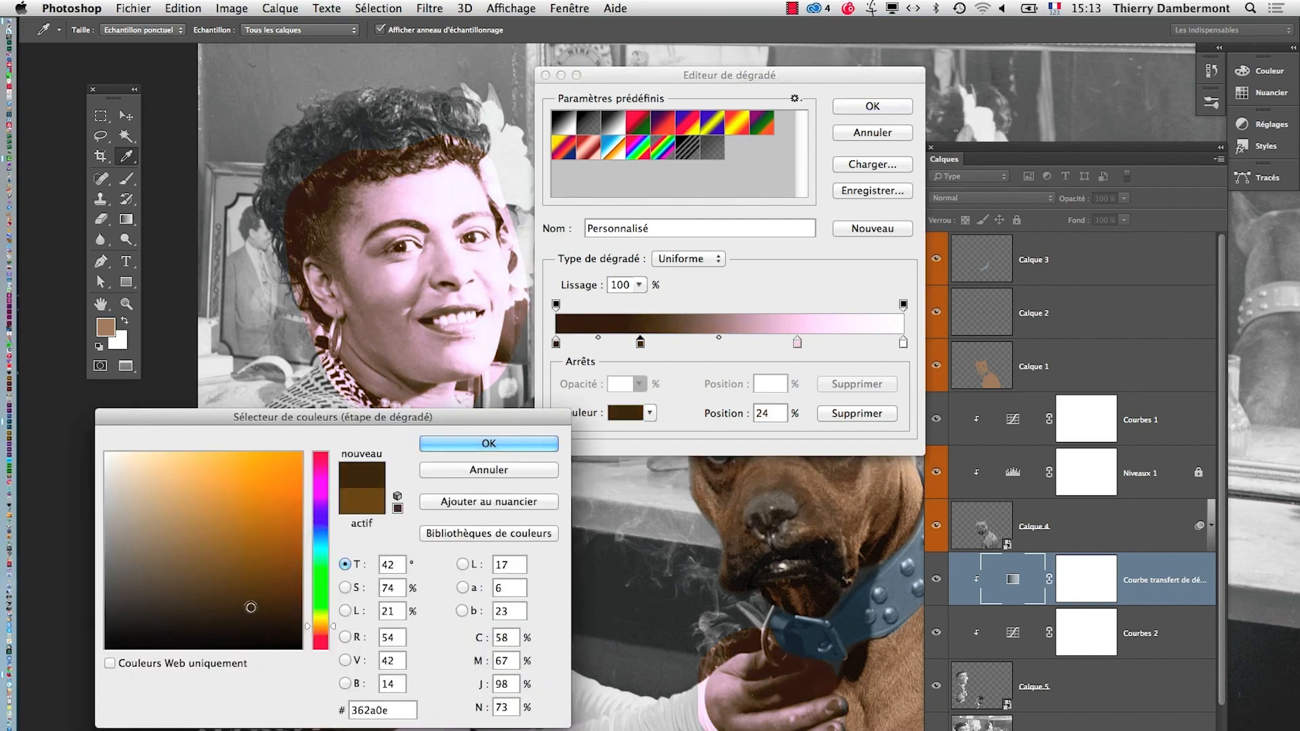
pyautogui.click(479, 445)
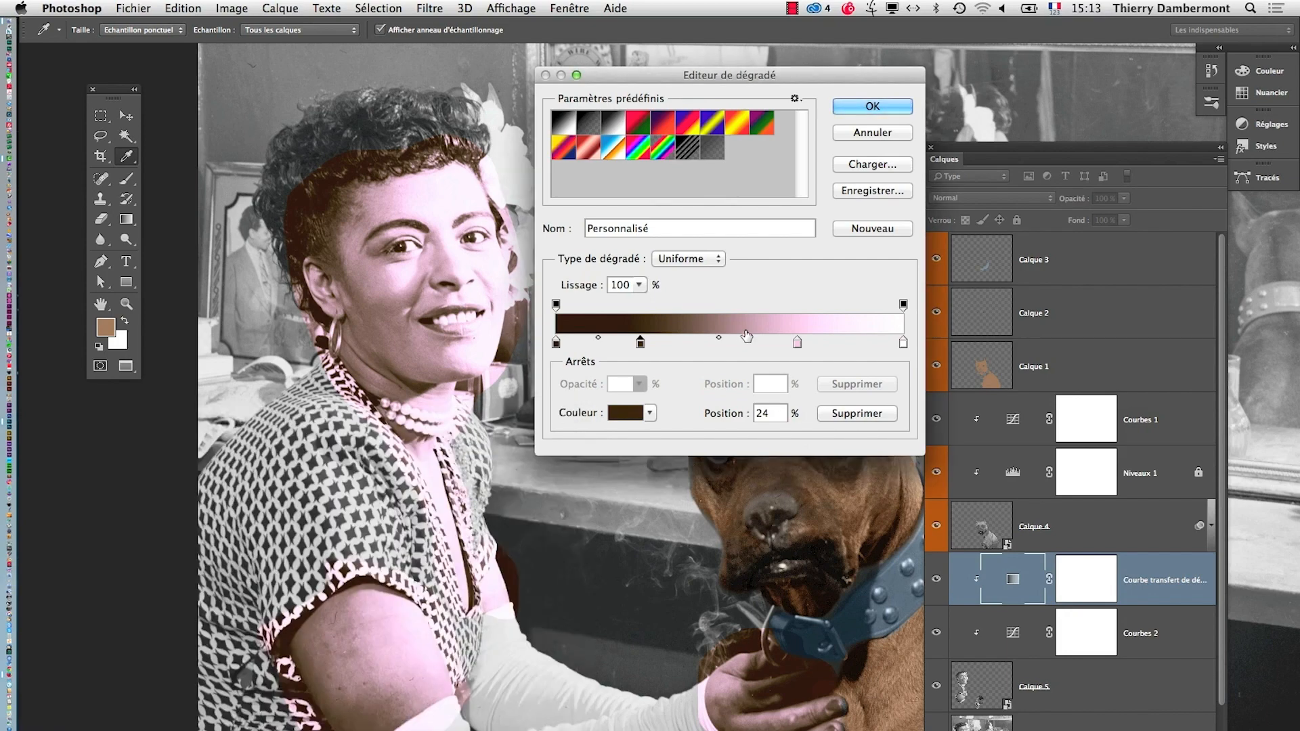
# Step: Recolor the gradient's 69% stop to skin beige ac9780 and accept the edited gradient
pyautogui.doubleClick(797, 344)
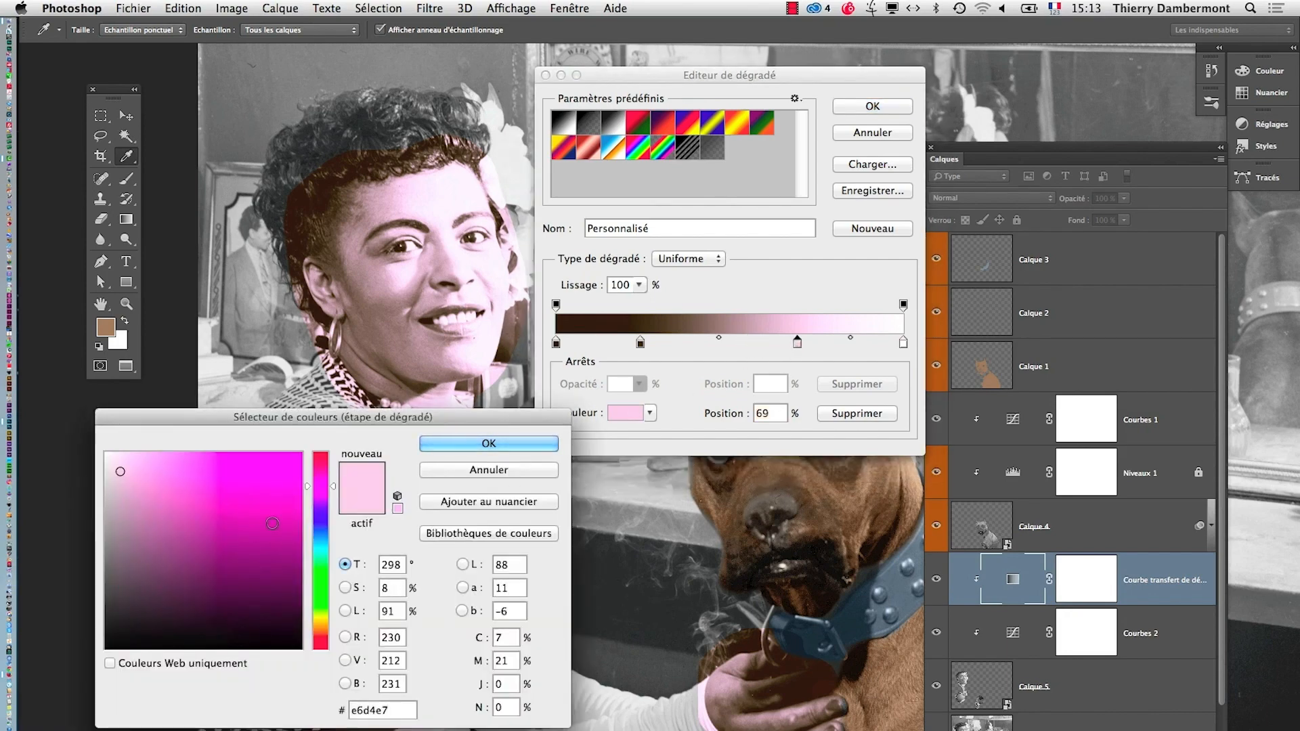
pyautogui.moveTo(317, 604); pyautogui.dragTo(323, 634)
pyautogui.moveTo(153, 508); pyautogui.dragTo(157, 521)
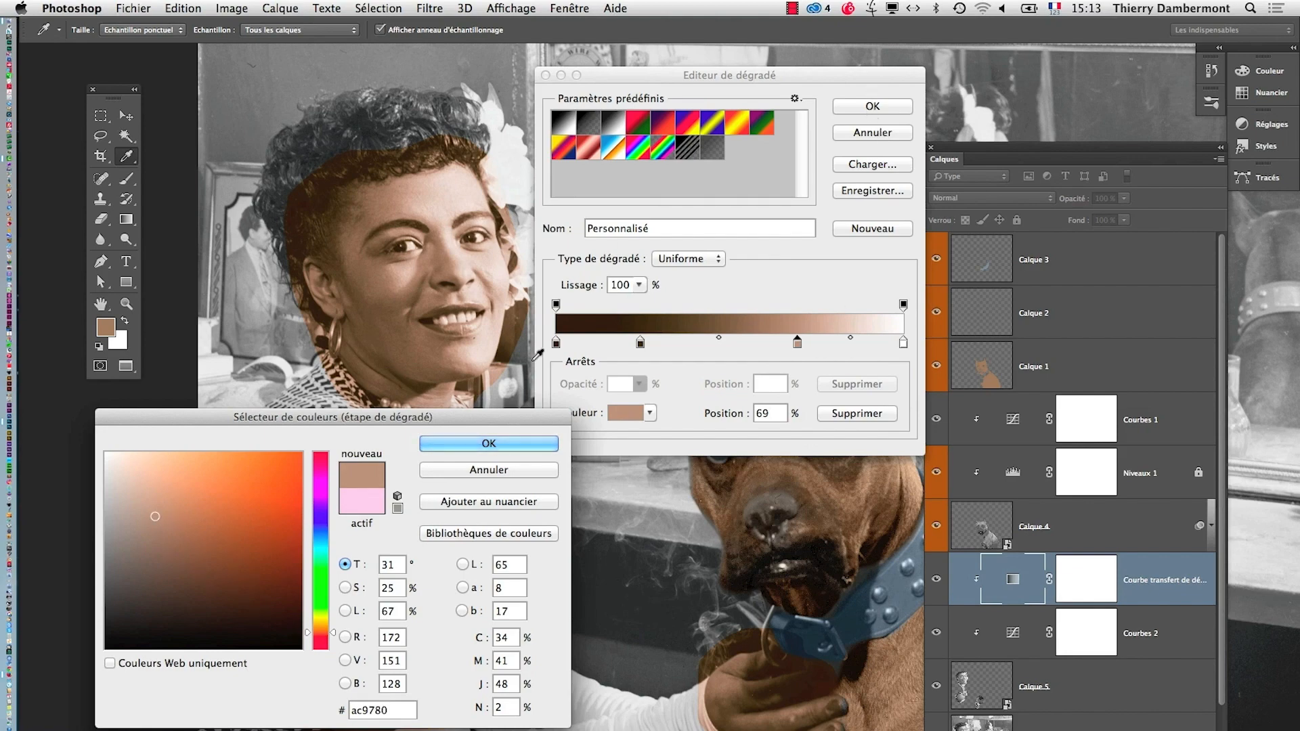
pyautogui.click(521, 443)
pyautogui.click(872, 106)
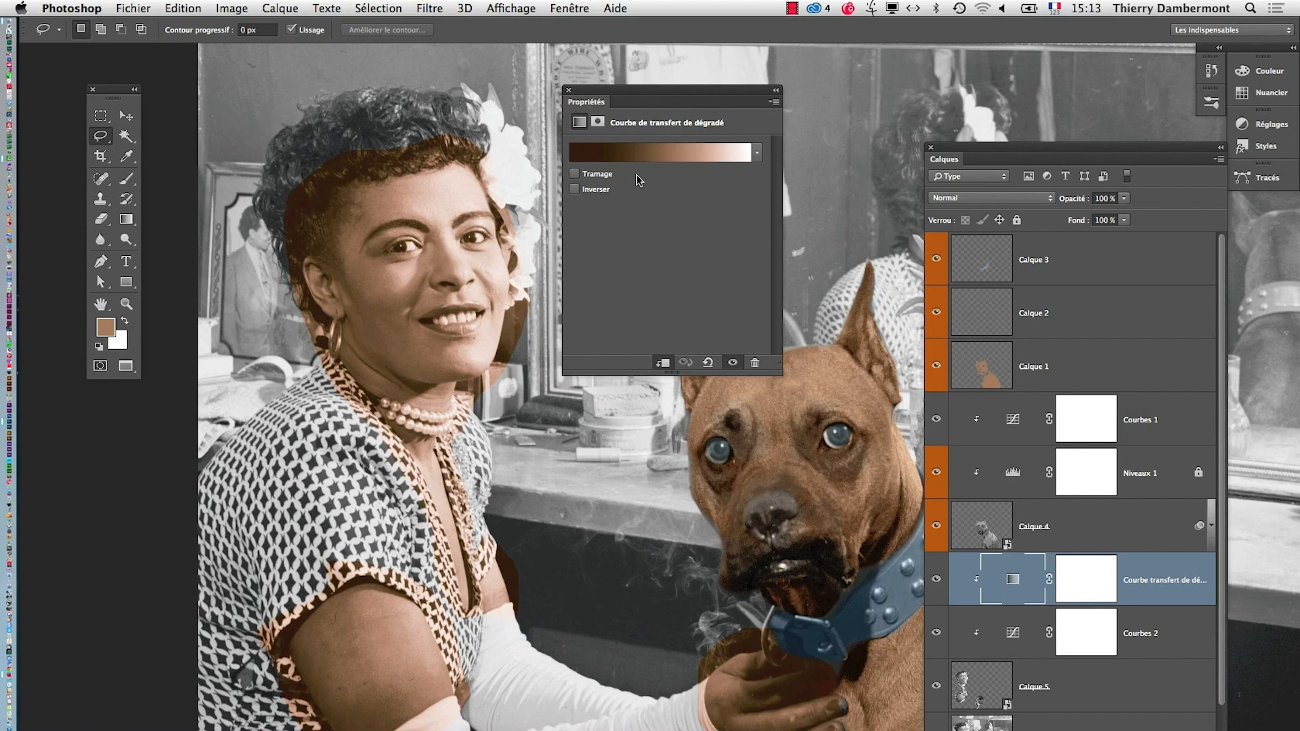
# Step: Reopen the gradient for editing, try an extra color stop at 48%, and remove it
pyautogui.click(639, 153)
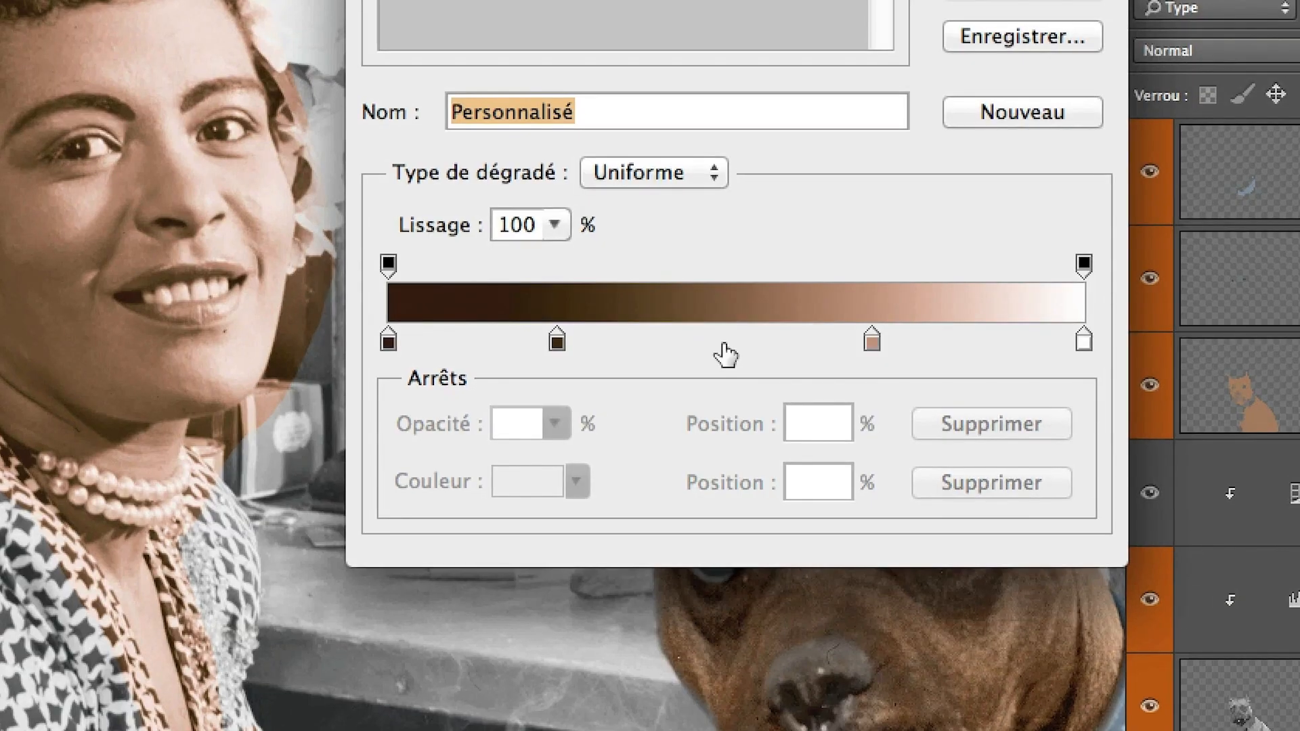
pyautogui.click(723, 343)
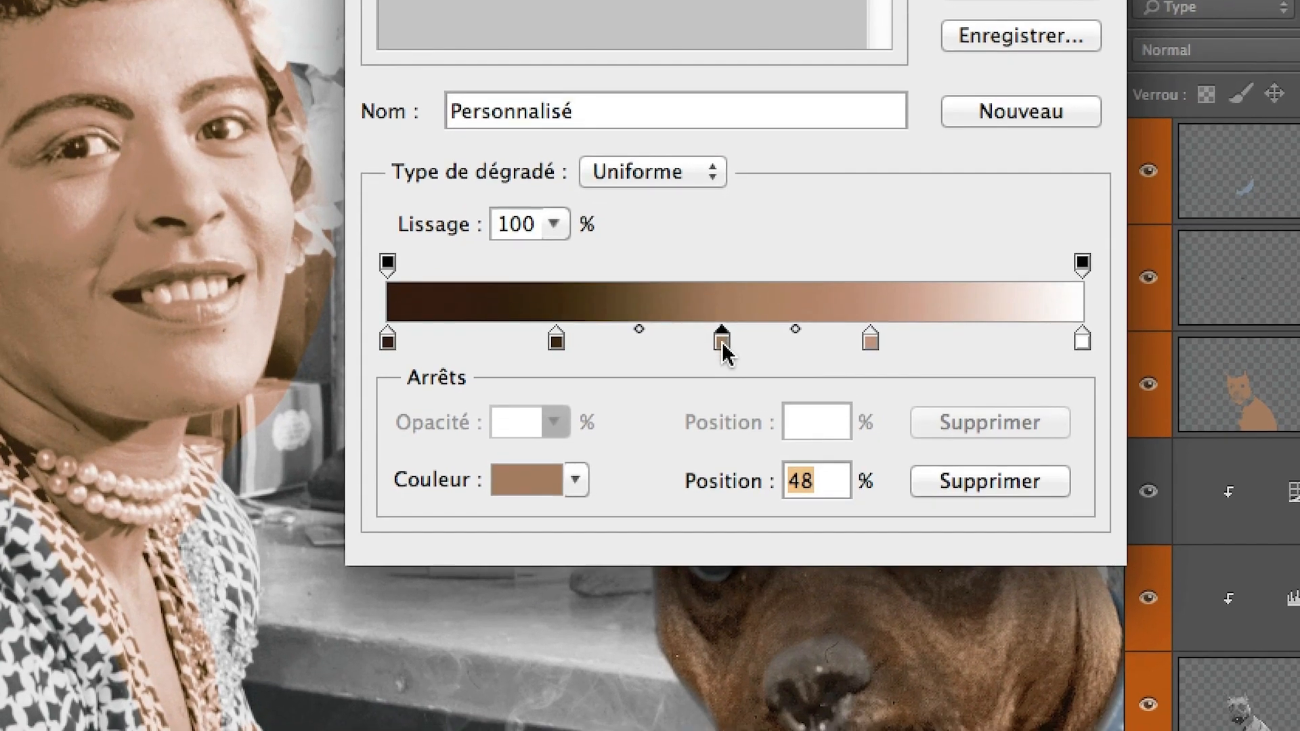
pyautogui.moveTo(721, 347); pyautogui.dragTo(744, 440)
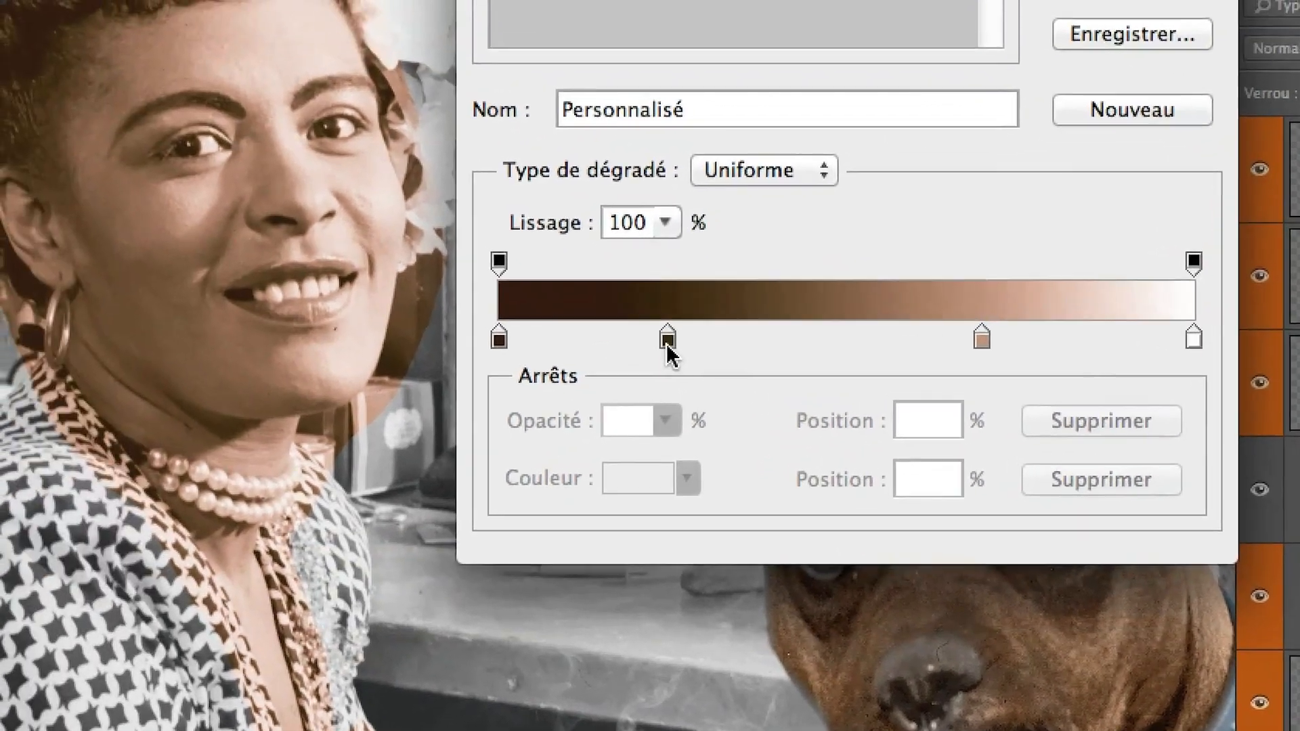
# Step: Shift the inner dark brown stop to about 36%, set the midpoint between it and the beige stop to 51%, and accept the gradient
pyautogui.click(531, 247)
pyautogui.moveTo(665, 341); pyautogui.dragTo(752, 341)
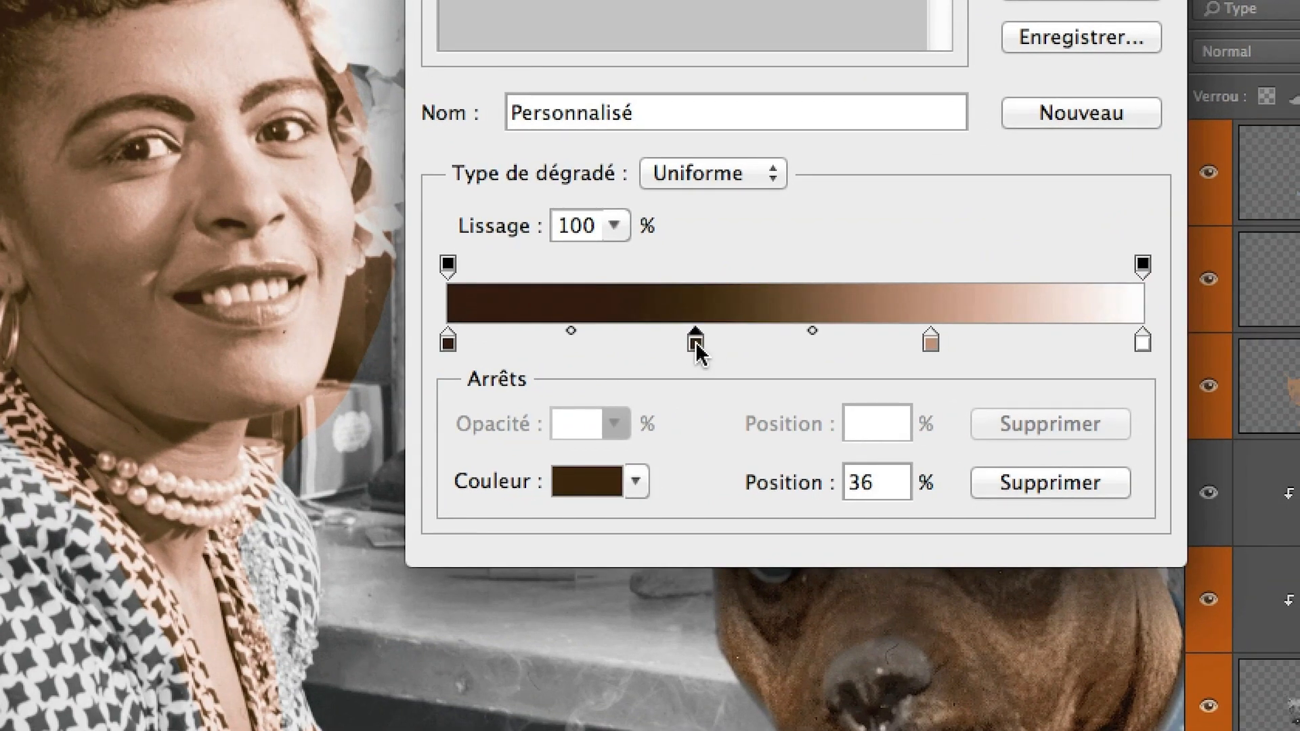
pyautogui.click(554, 331)
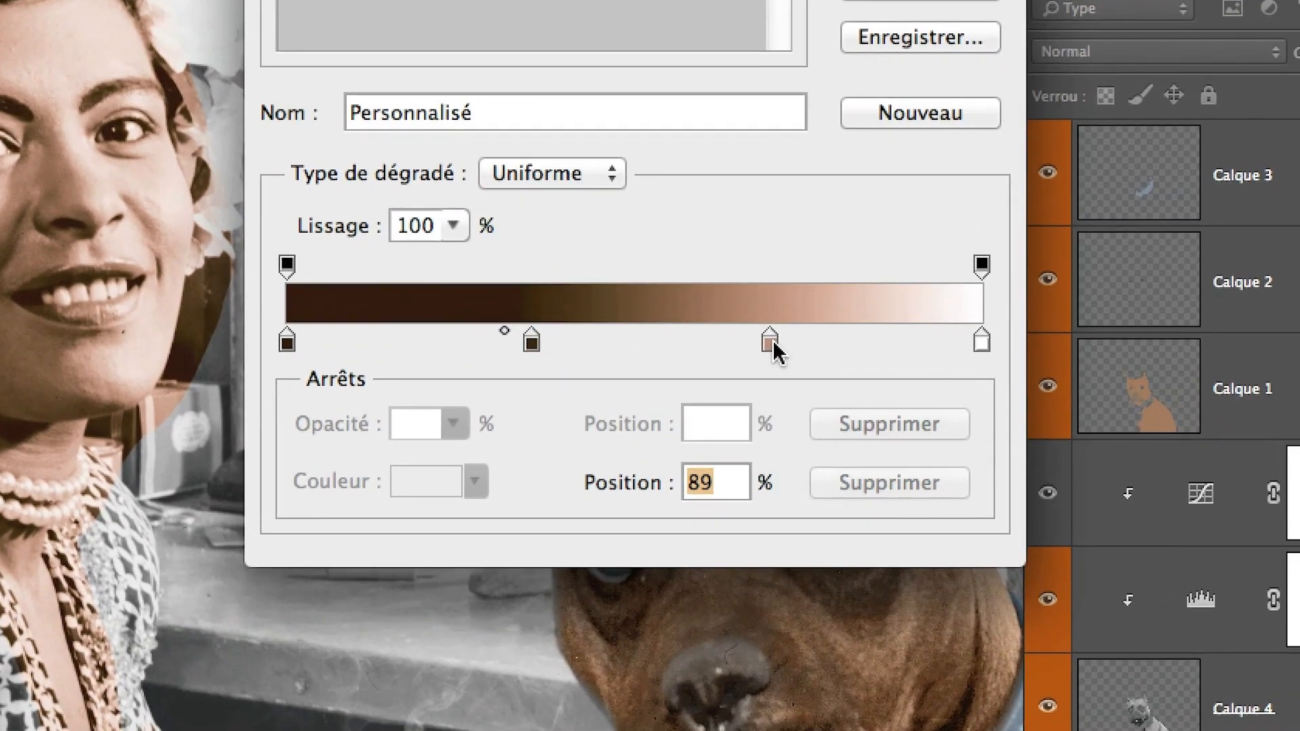
pyautogui.click(791, 349)
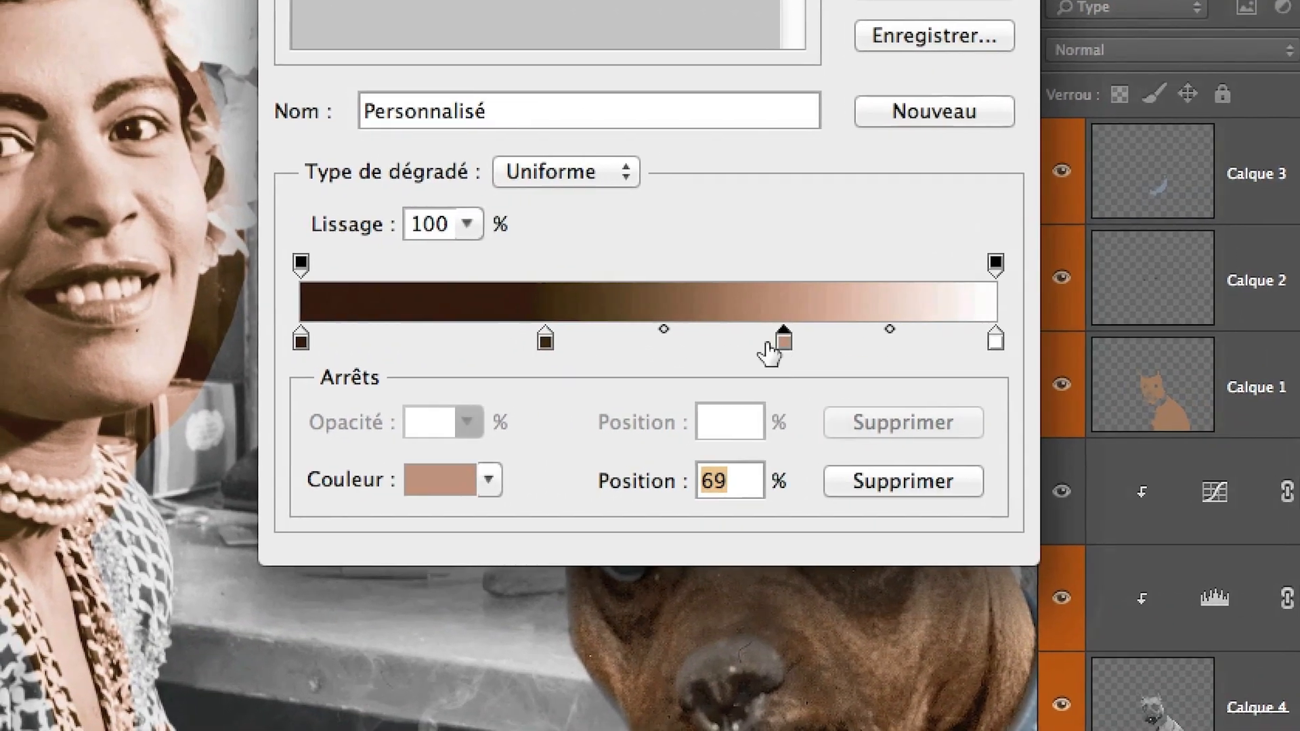
pyautogui.moveTo(672, 338); pyautogui.dragTo(637, 337)
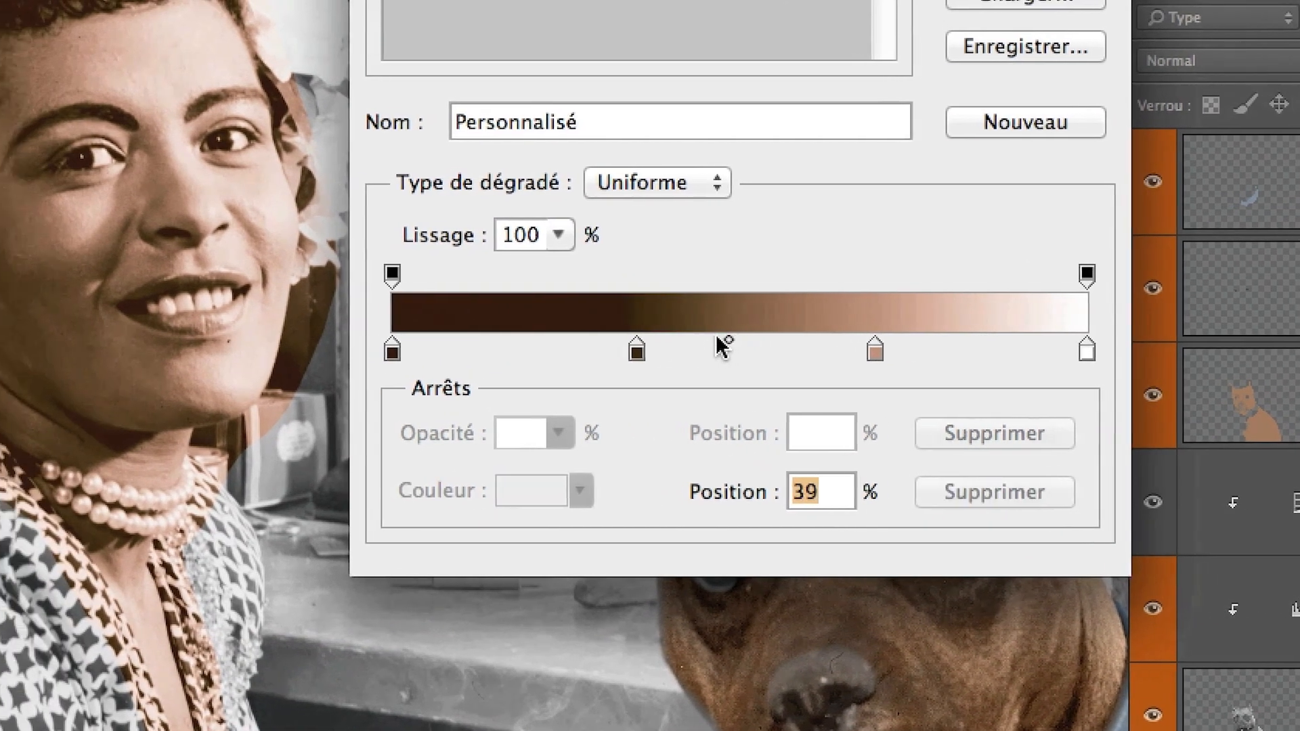
pyautogui.moveTo(723, 347); pyautogui.dragTo(761, 348)
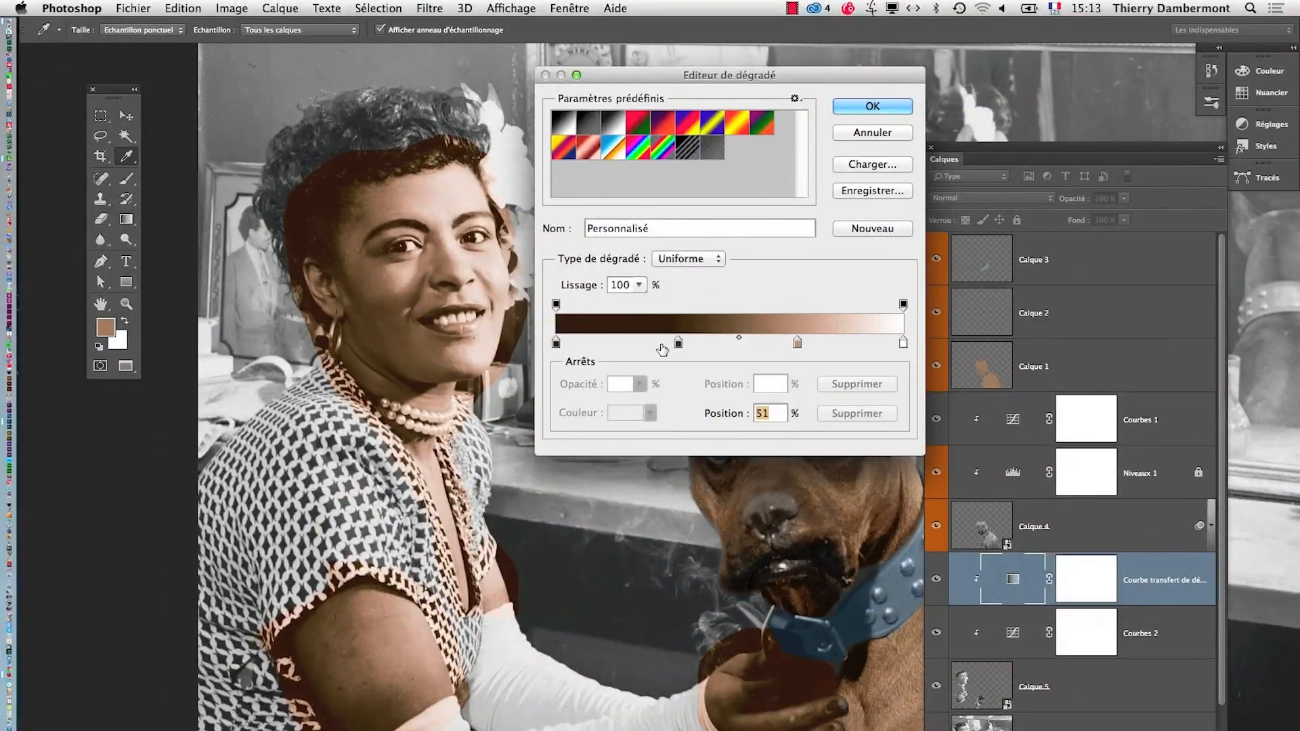
pyautogui.click(869, 119)
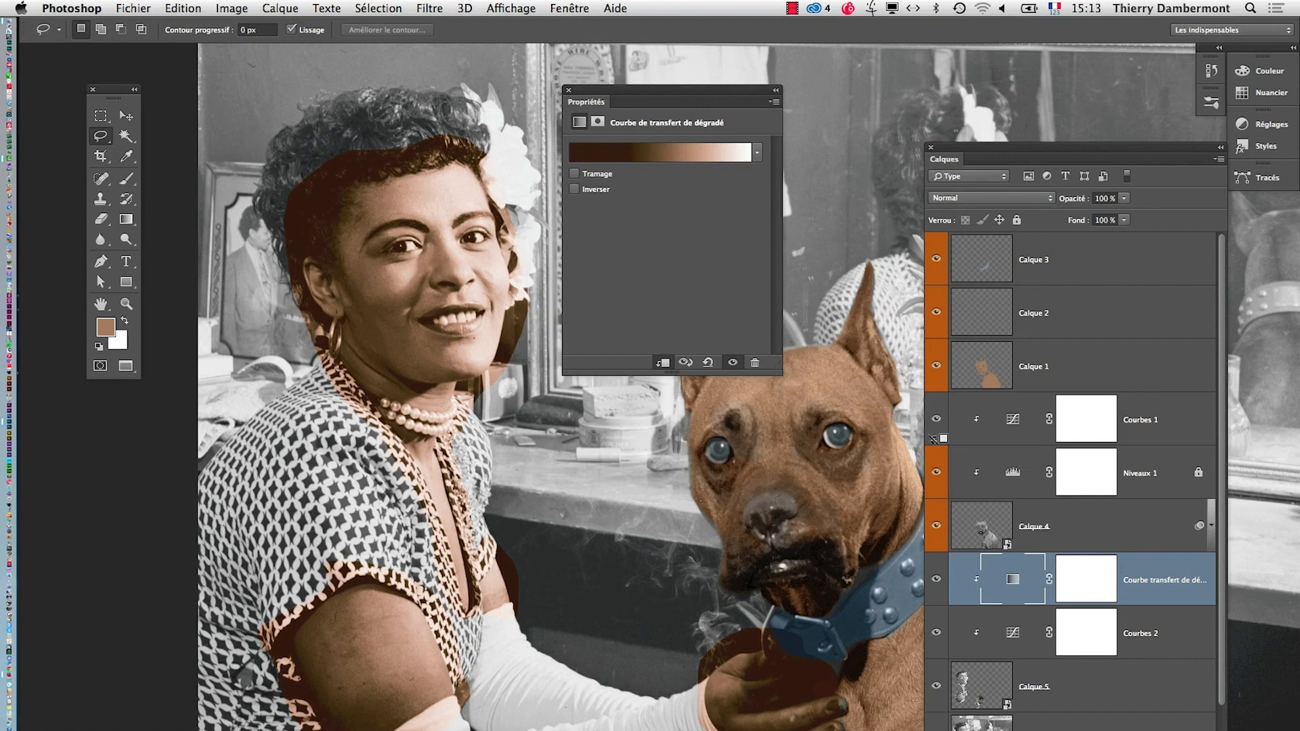
# Step: Compare the woman's skin with and without the last gradient change, keeping the darker version
pyautogui.click(935, 447)
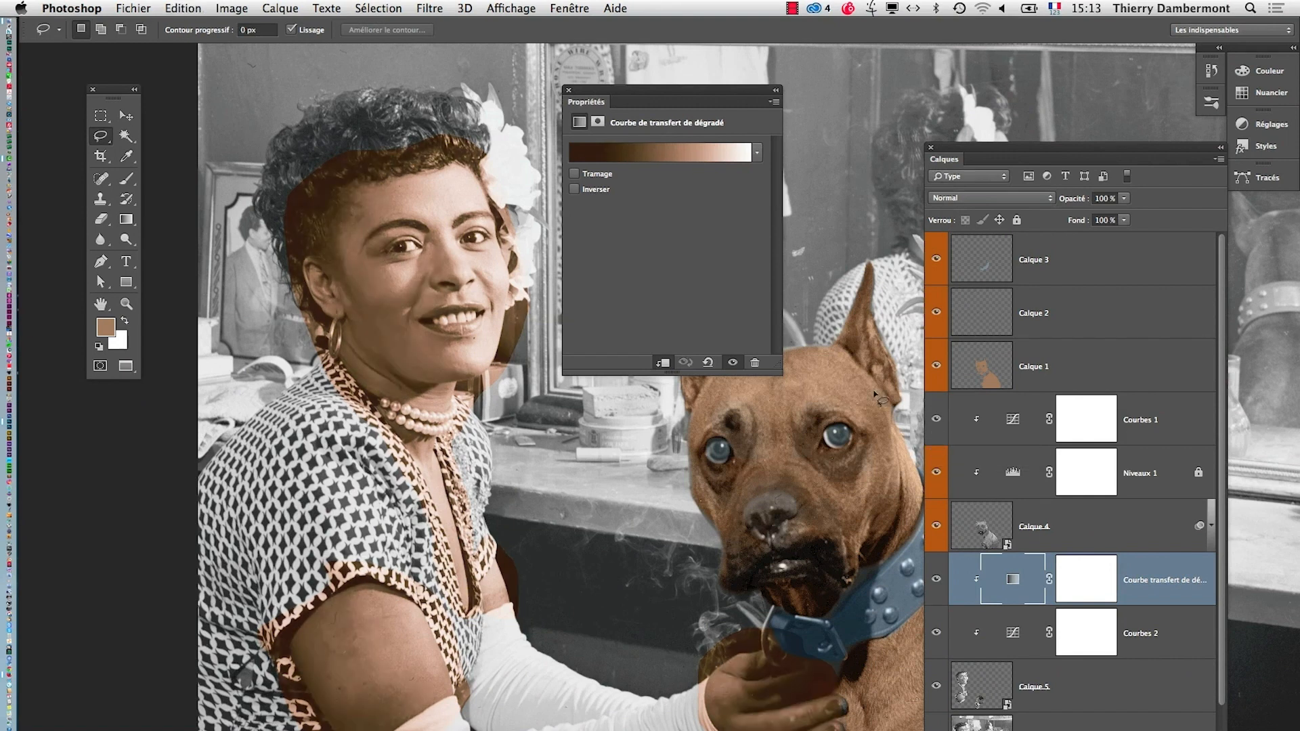
pyautogui.press('super+z')
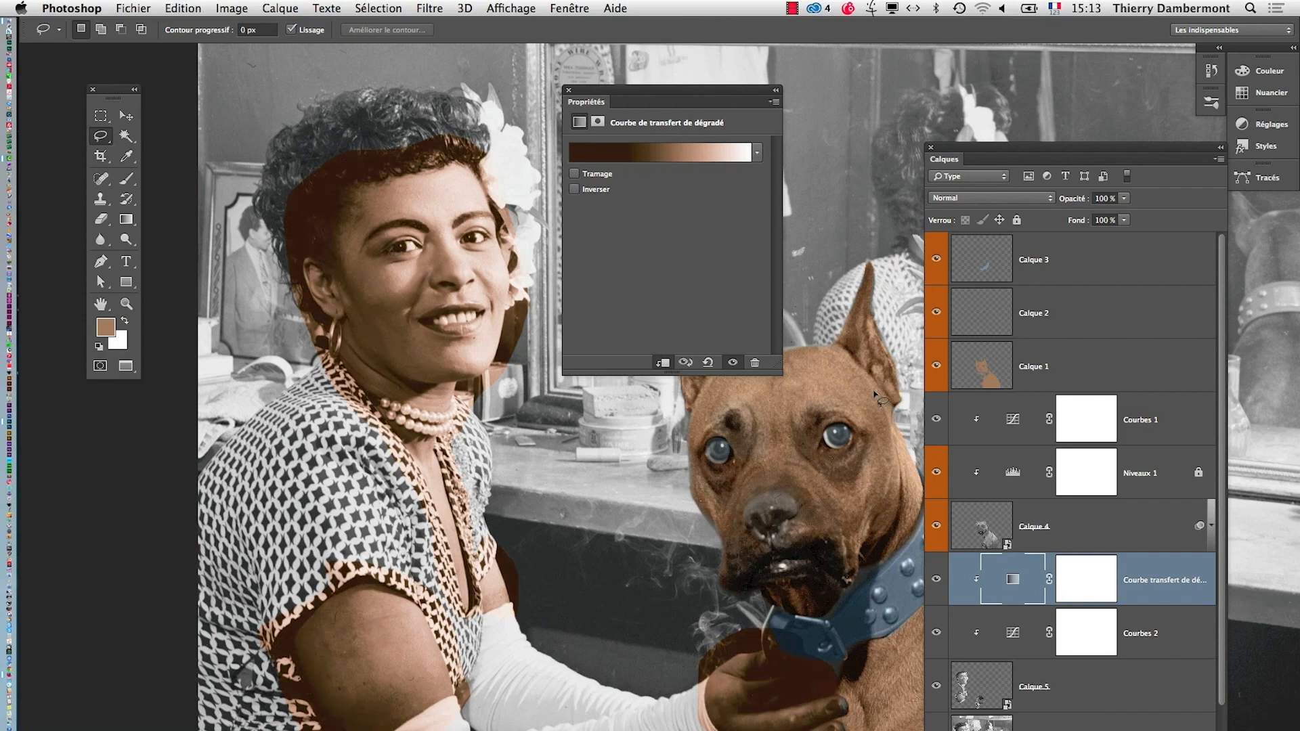
pyautogui.moveTo(716, 520); pyautogui.dragTo(702, 502)
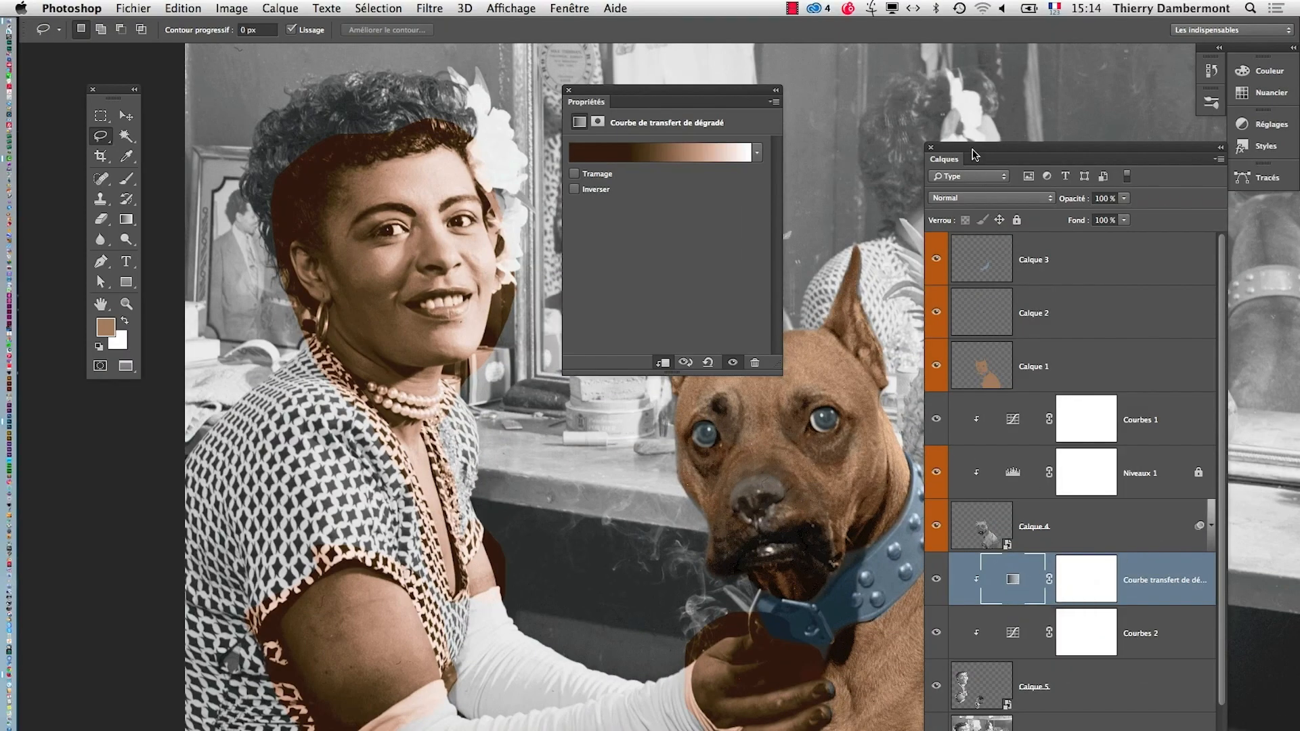
# Step: Reposition and widen the layer list, open Courbes 2, and darken the woman's skin by lowering the midtones of its curve
pyautogui.moveTo(975, 156); pyautogui.dragTo(882, 122)
pyautogui.moveTo(1112, 712); pyautogui.dragTo(1285, 730)
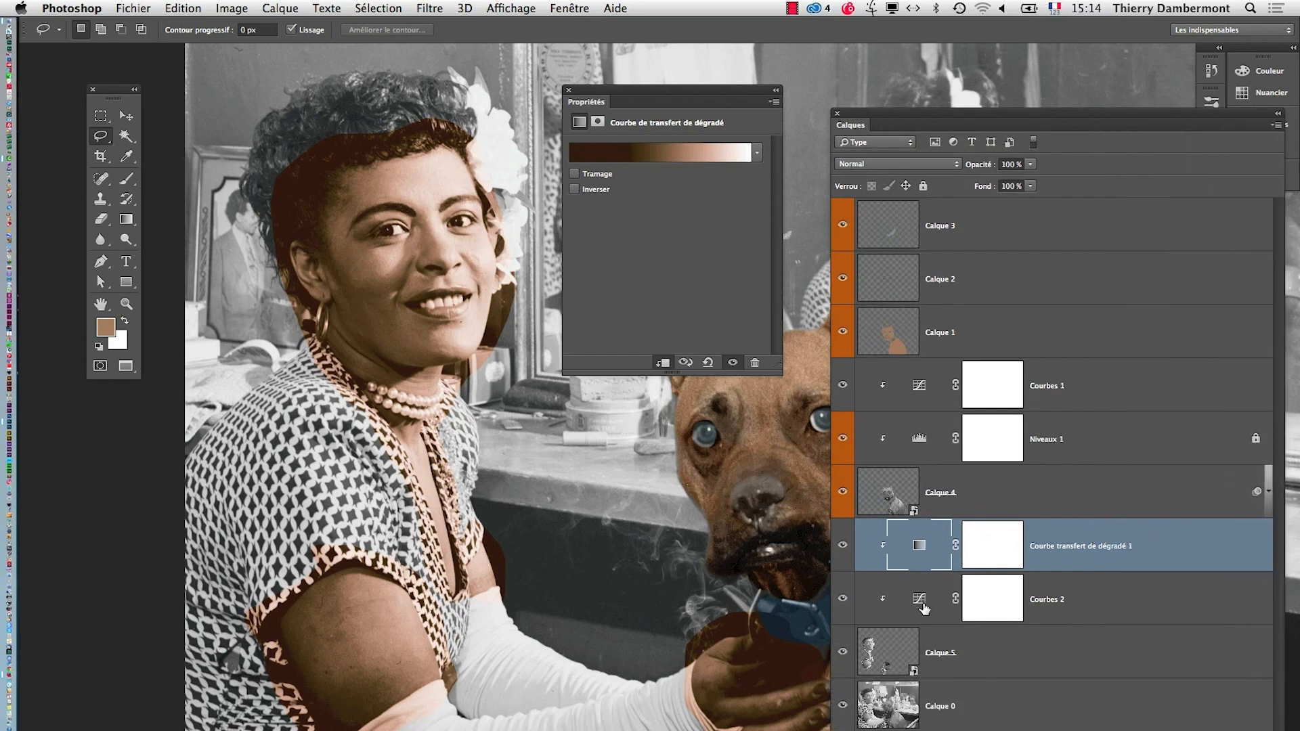
pyautogui.click(923, 605)
pyautogui.moveTo(633, 101); pyautogui.dragTo(660, 281)
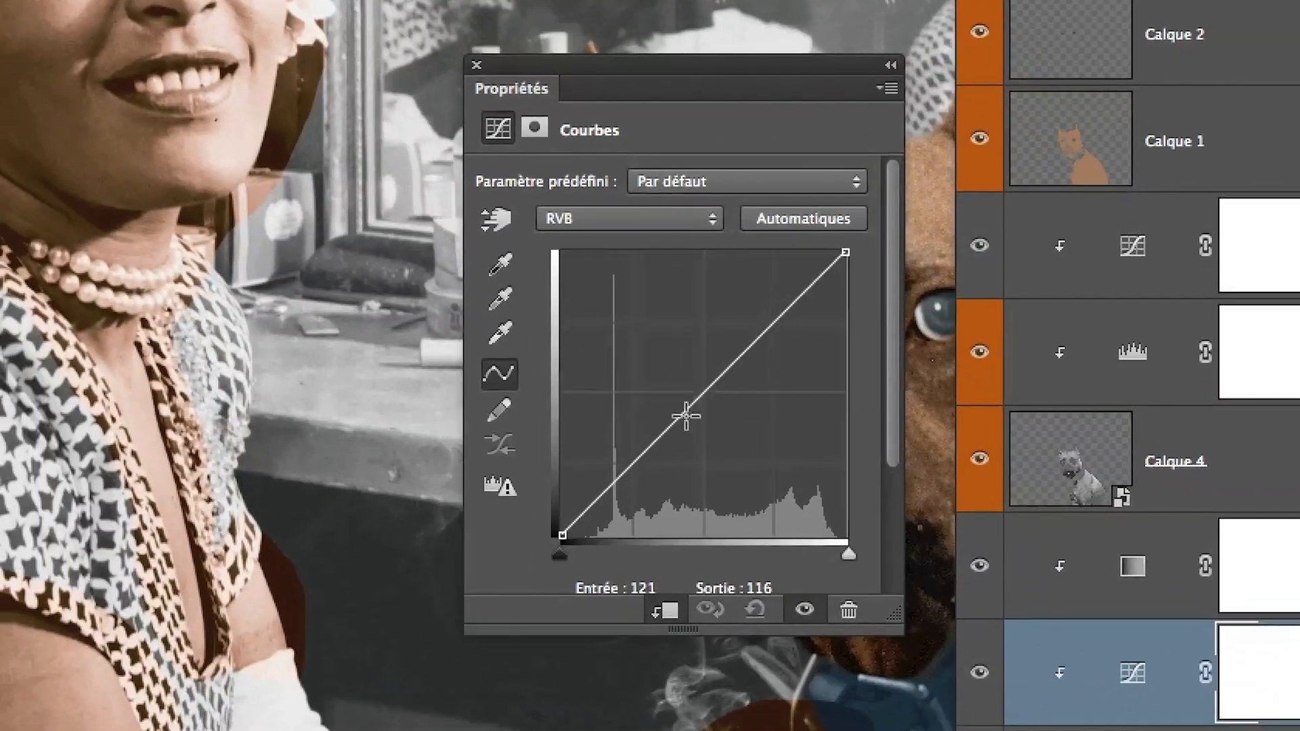
pyautogui.moveTo(394, 240); pyautogui.dragTo(373, 278)
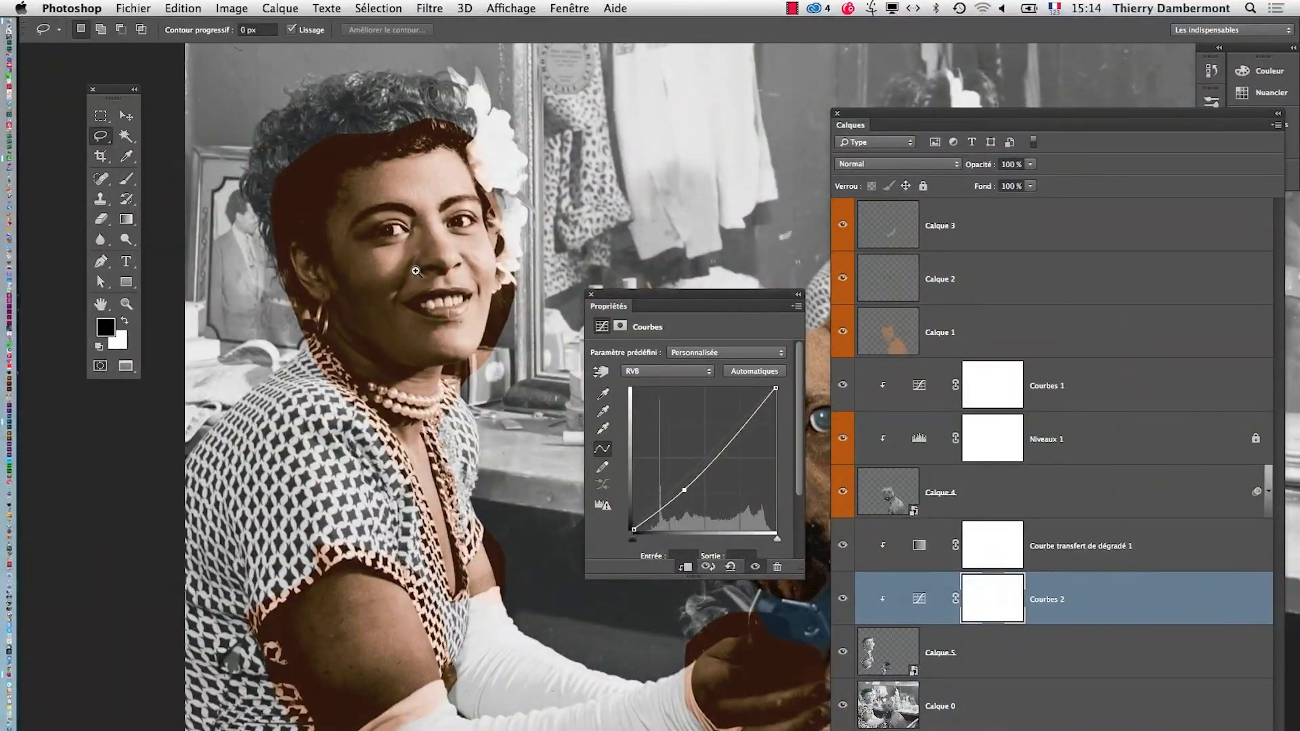
# Step: Raise the lower-midtone point of the Courbes 2 curve, add an upper-midtone point pulled slightly down, and close the curve settings
pyautogui.keyDown('super'); pyautogui.click(415, 270); pyautogui.keyUp('super')
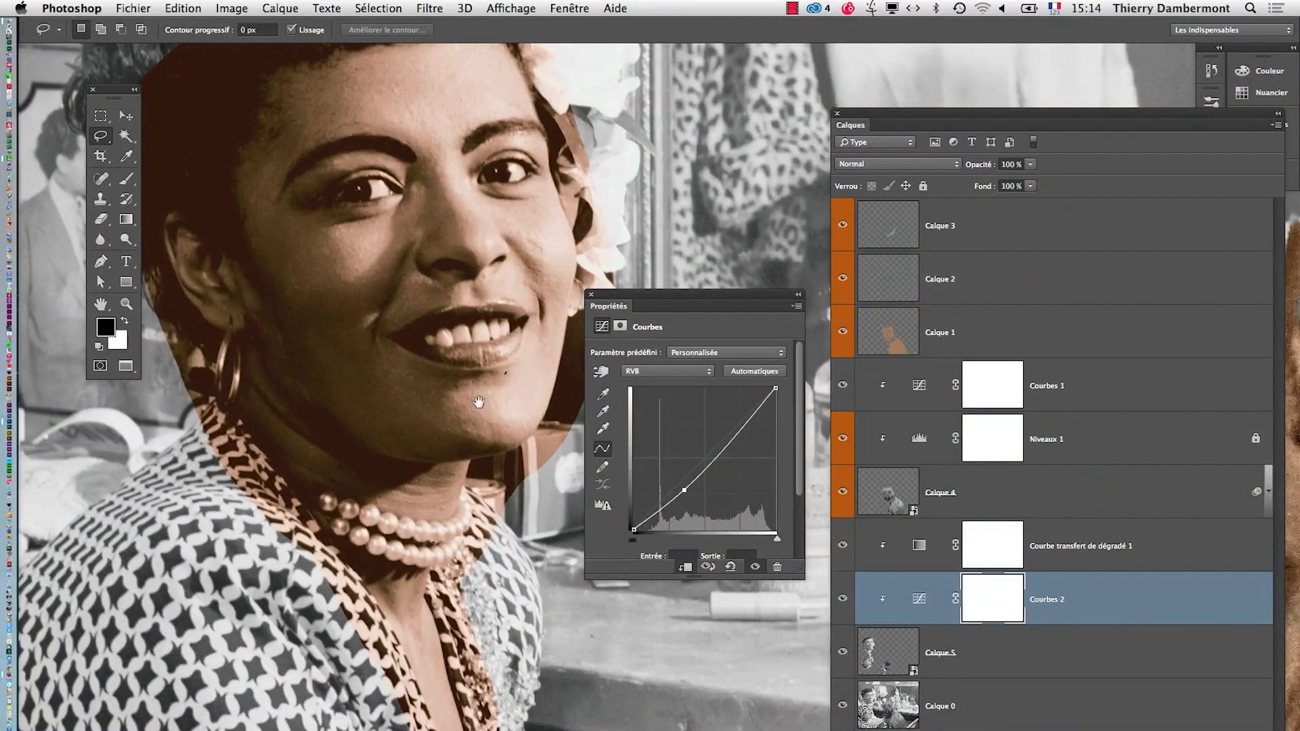
pyautogui.moveTo(479, 402); pyautogui.dragTo(442, 477)
pyautogui.moveTo(684, 490); pyautogui.dragTo(676, 481)
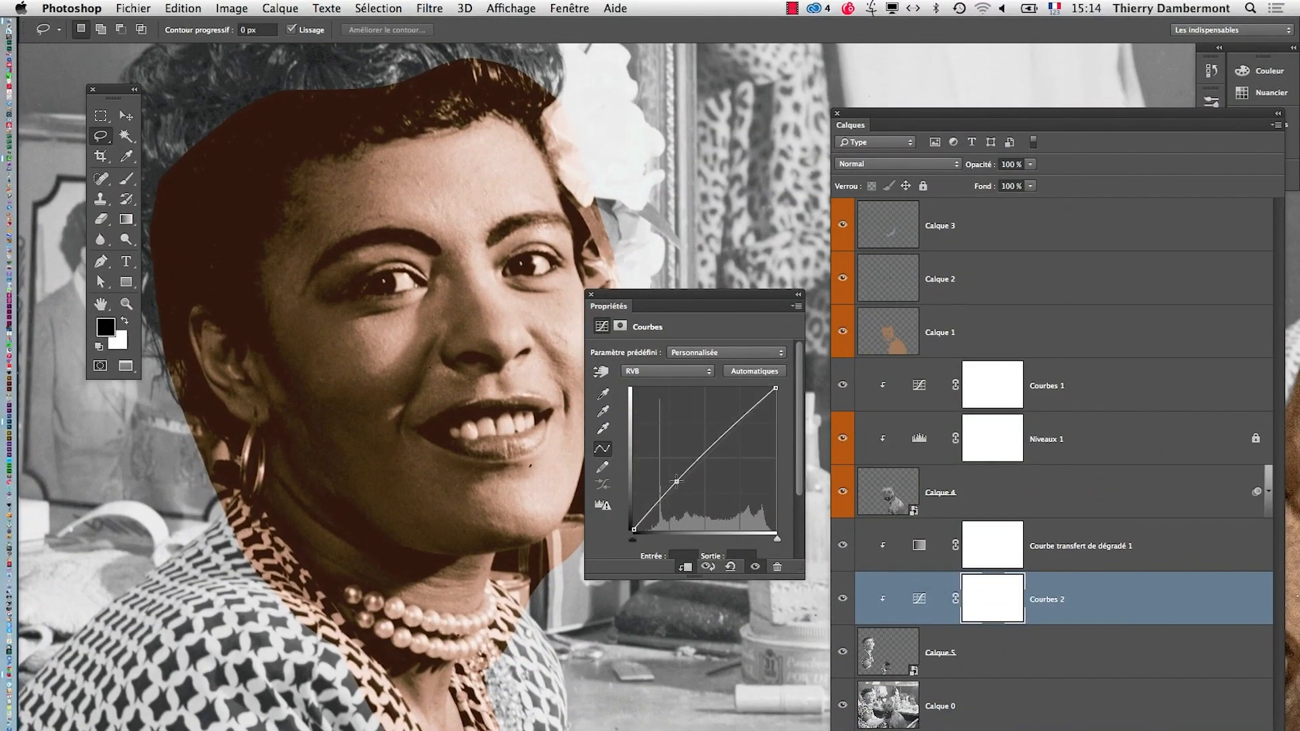
pyautogui.moveTo(725, 437); pyautogui.dragTo(726, 441)
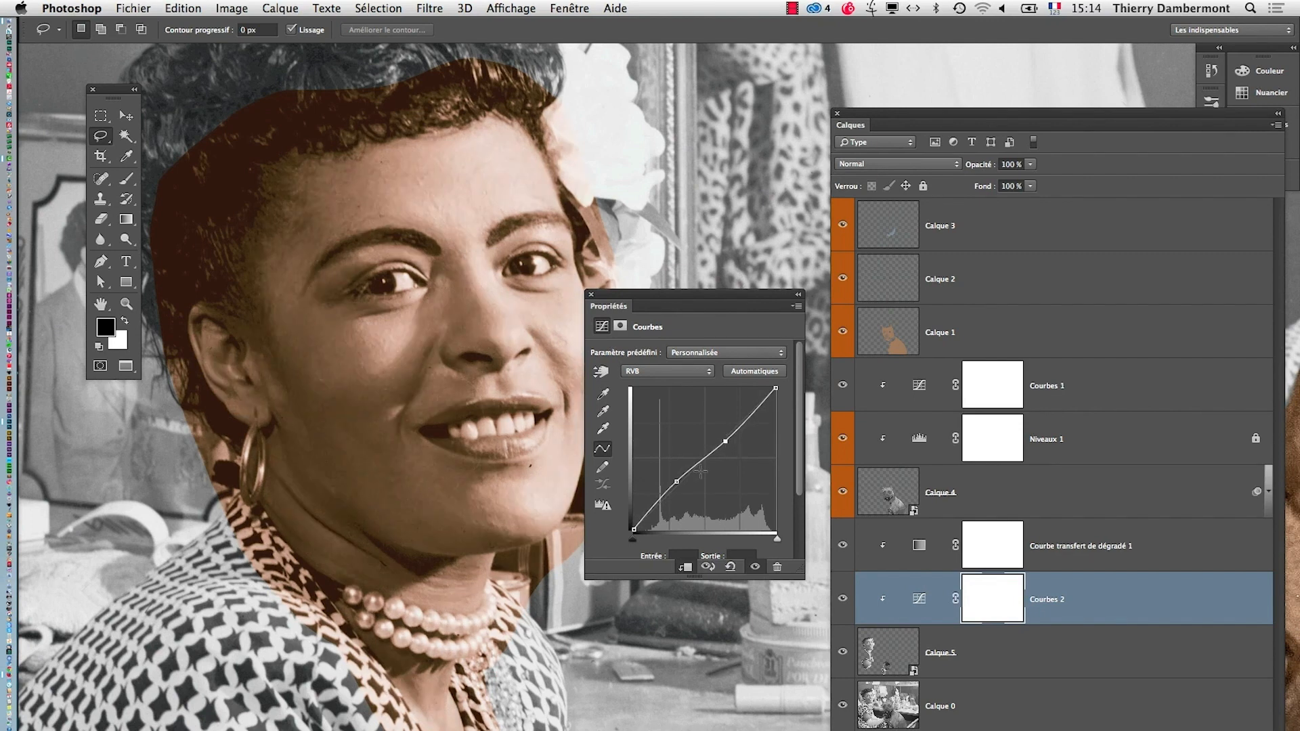
pyautogui.moveTo(677, 481); pyautogui.dragTo(681, 484)
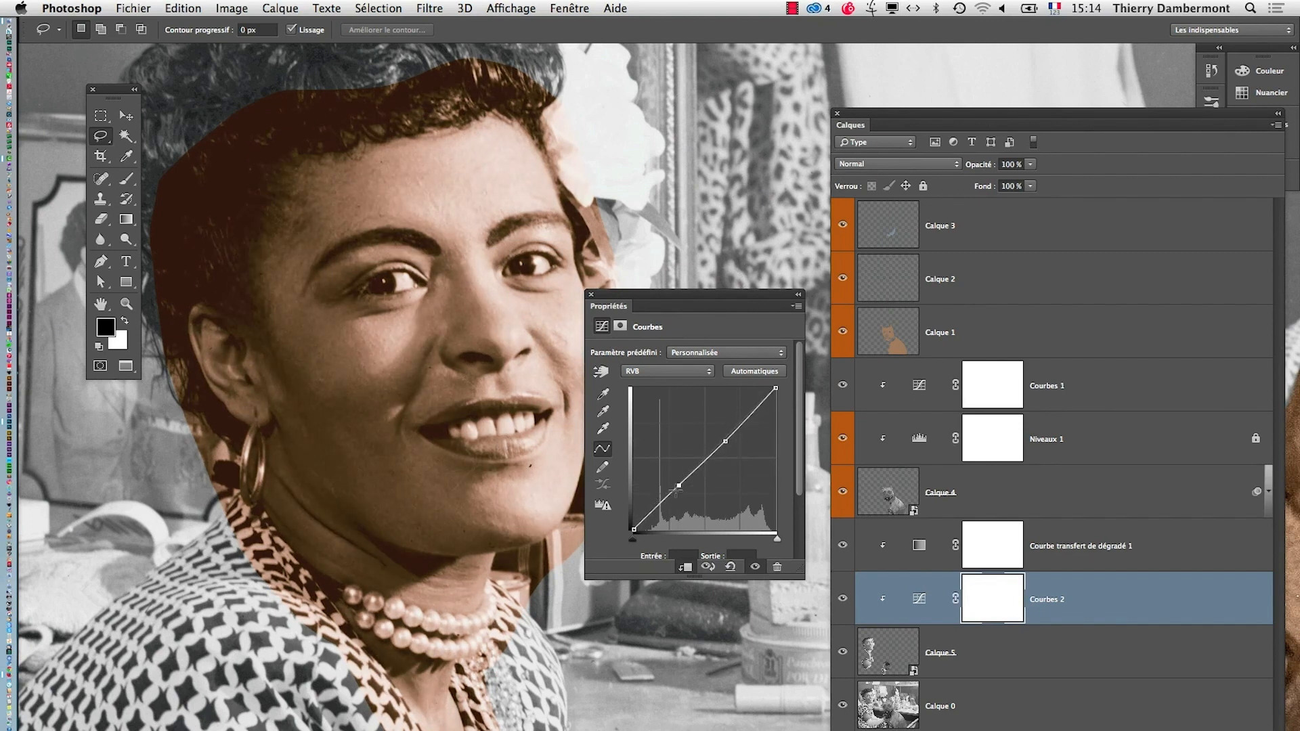
pyautogui.click(727, 441)
pyautogui.moveTo(729, 442); pyautogui.dragTo(731, 446)
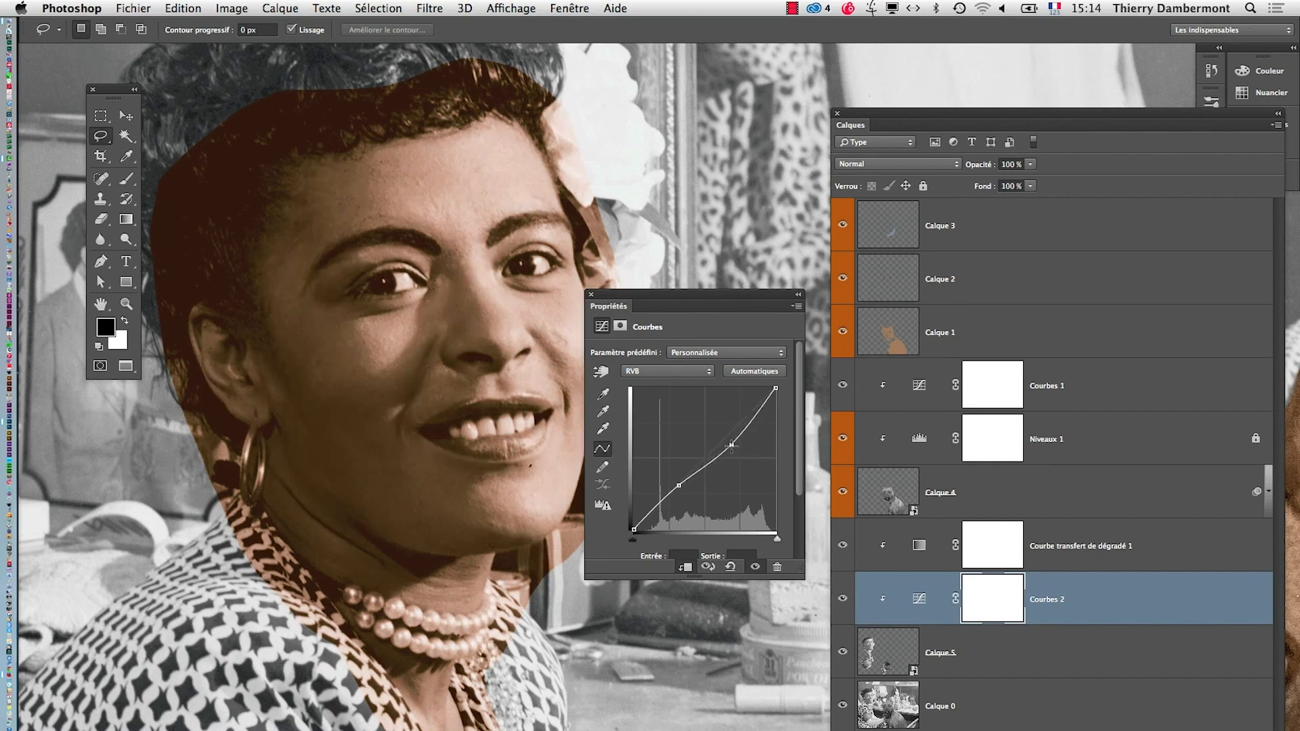
pyautogui.click(592, 296)
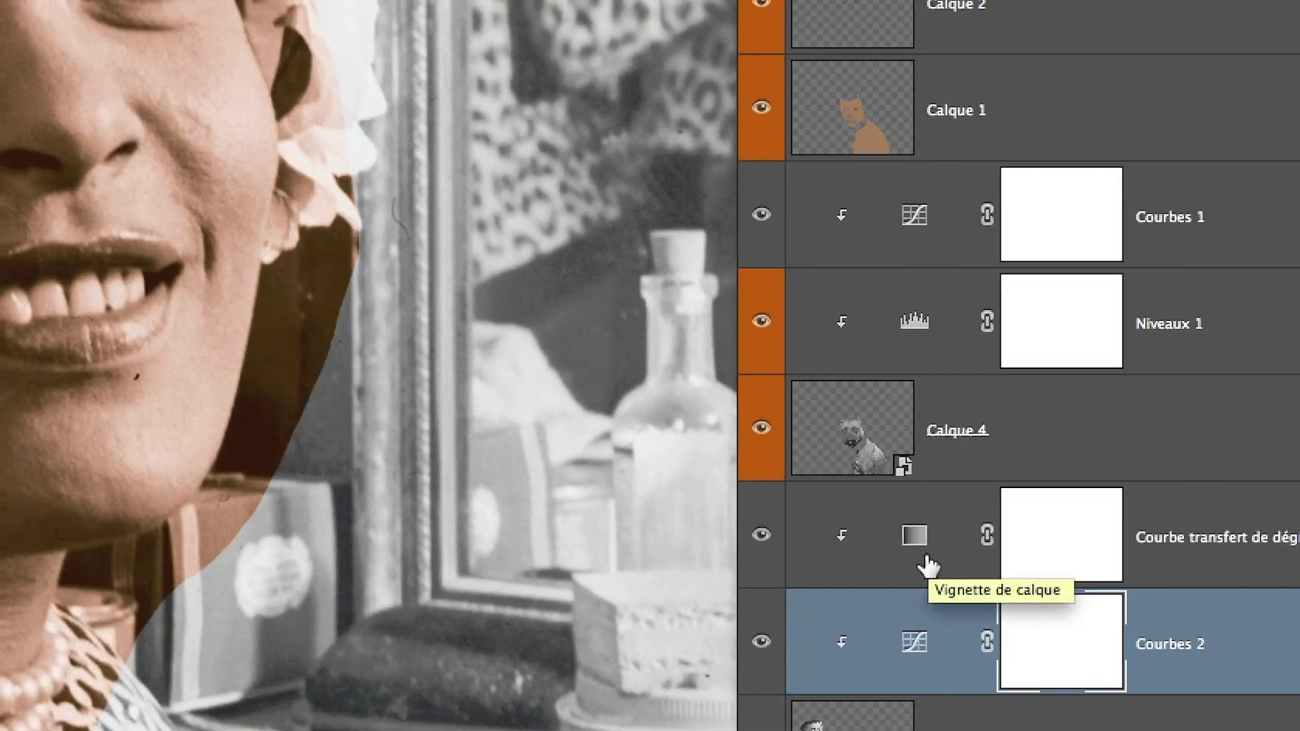
# Step: Compare the woman's skin with and without the gradient map, and check what the Calque 5 smart object contributes
pyautogui.click(919, 552)
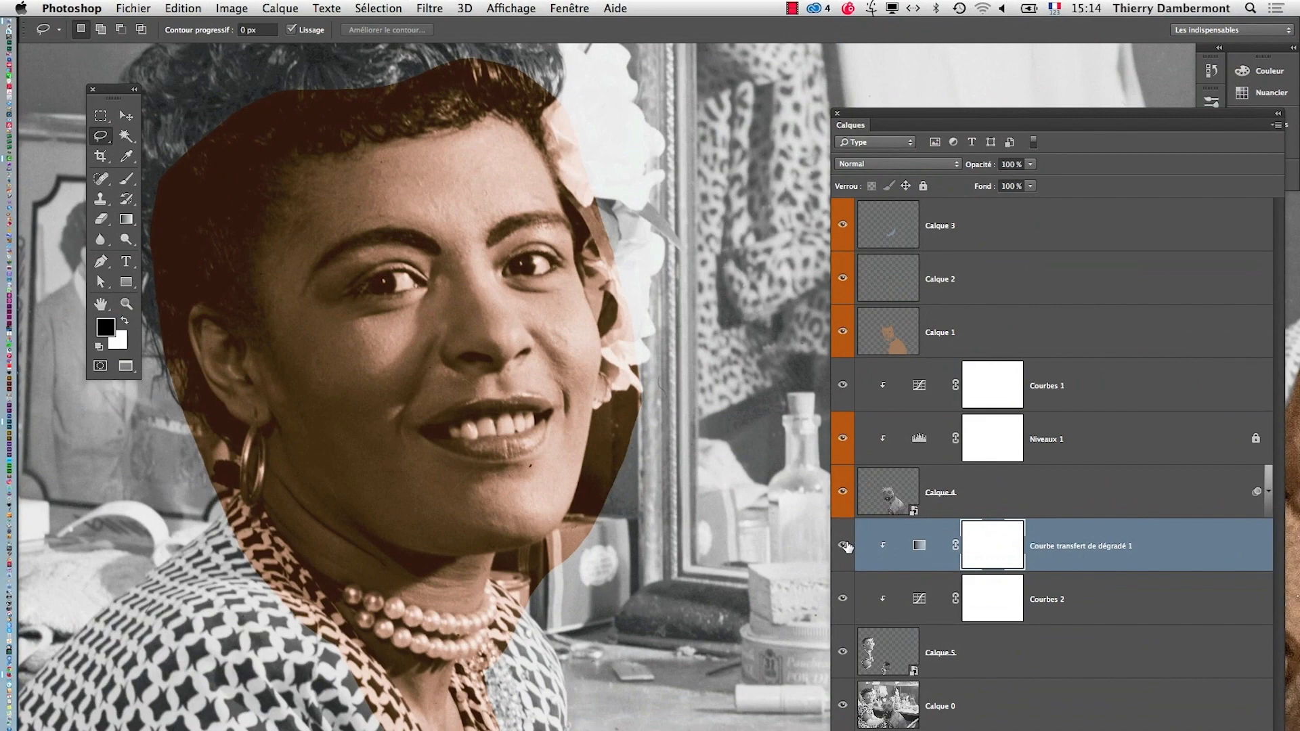
pyautogui.click(843, 545)
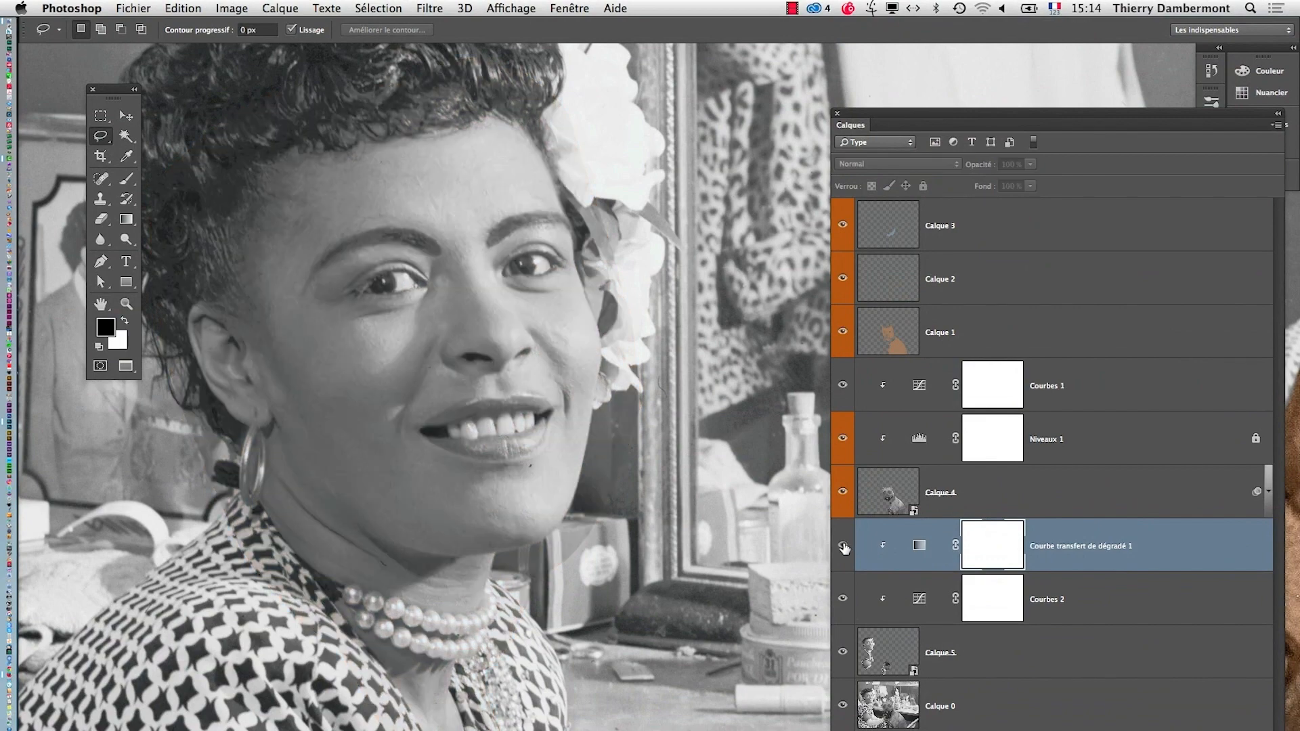
pyautogui.click(843, 546)
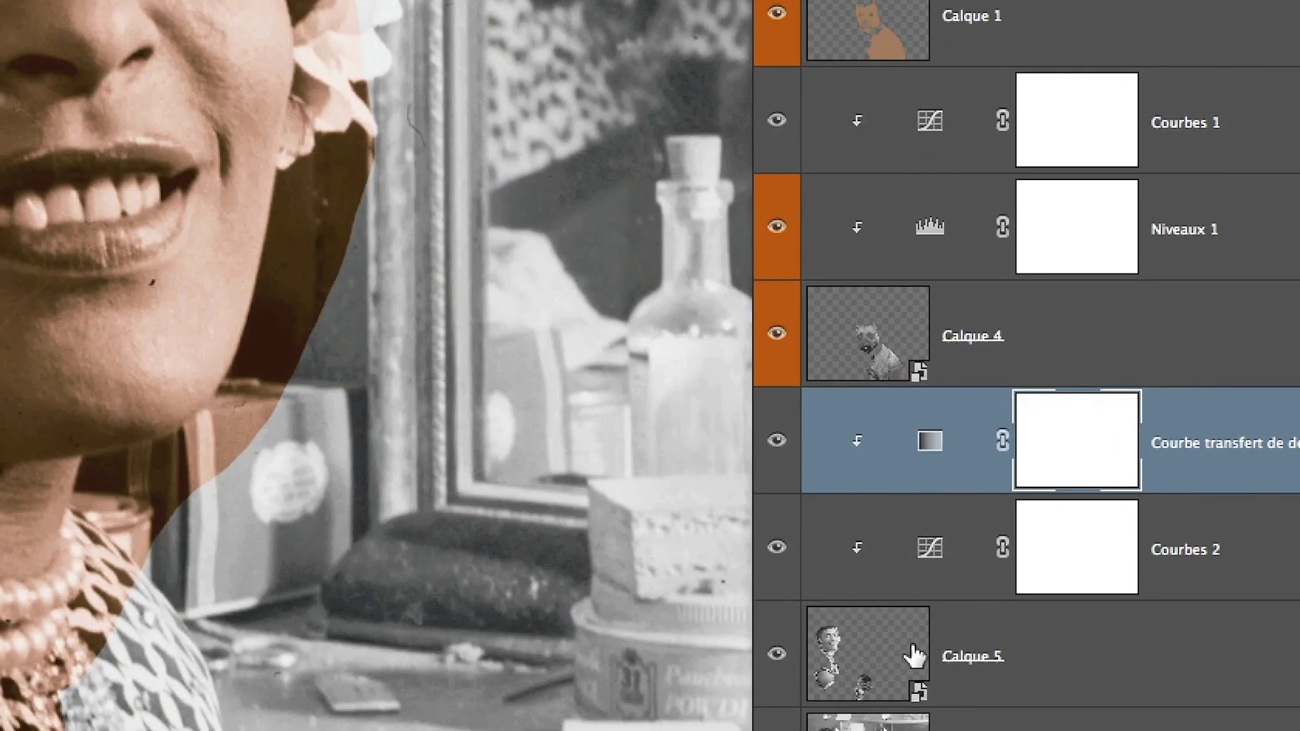
pyautogui.click(903, 660)
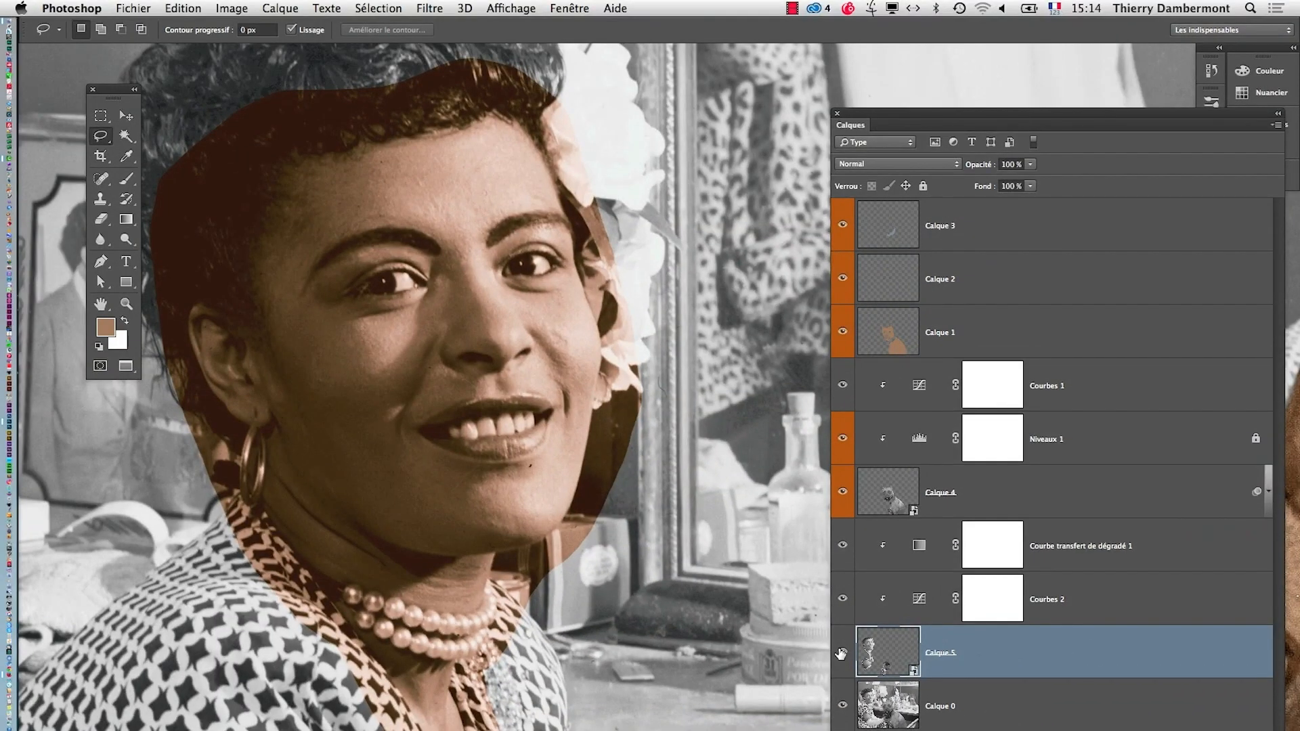
pyautogui.click(841, 652)
pyautogui.click(842, 653)
# Step: Add a Hue/Saturation adjustment layer directly above the gradient map layer with the hue at +1
pyautogui.click(918, 547)
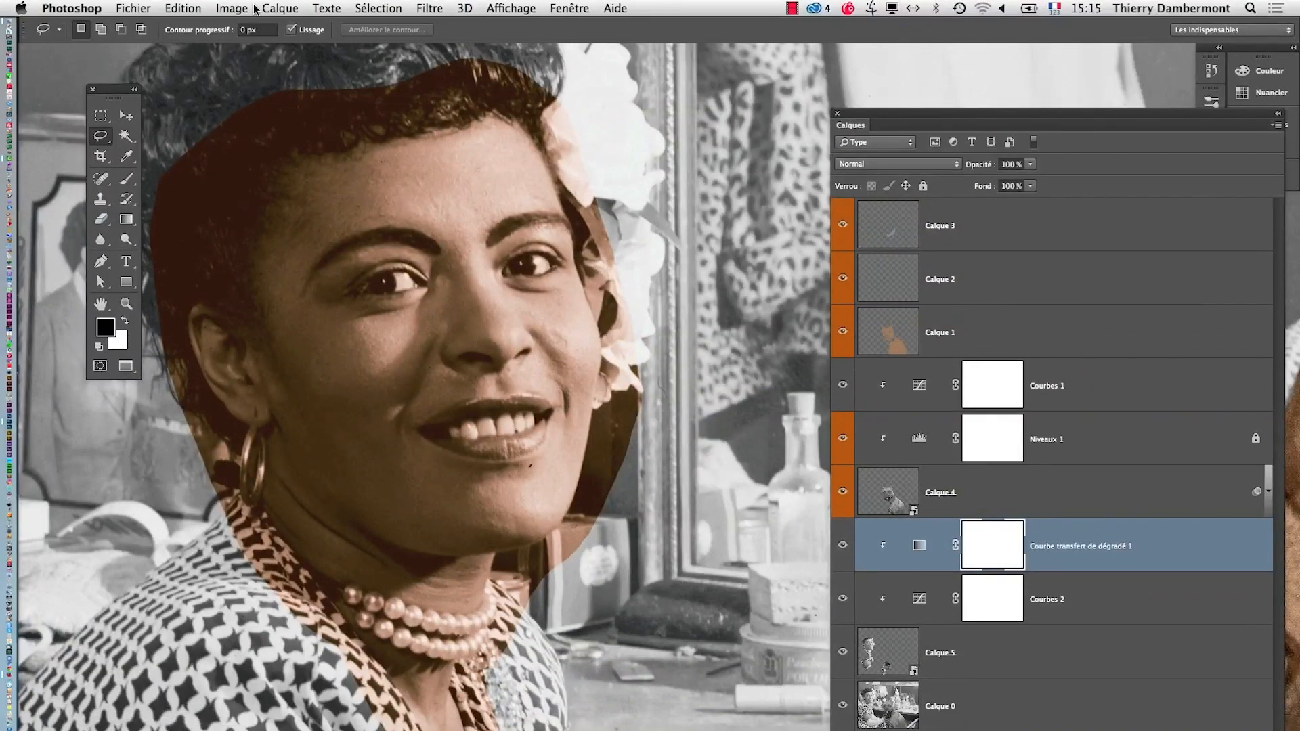
pyautogui.click(230, 8)
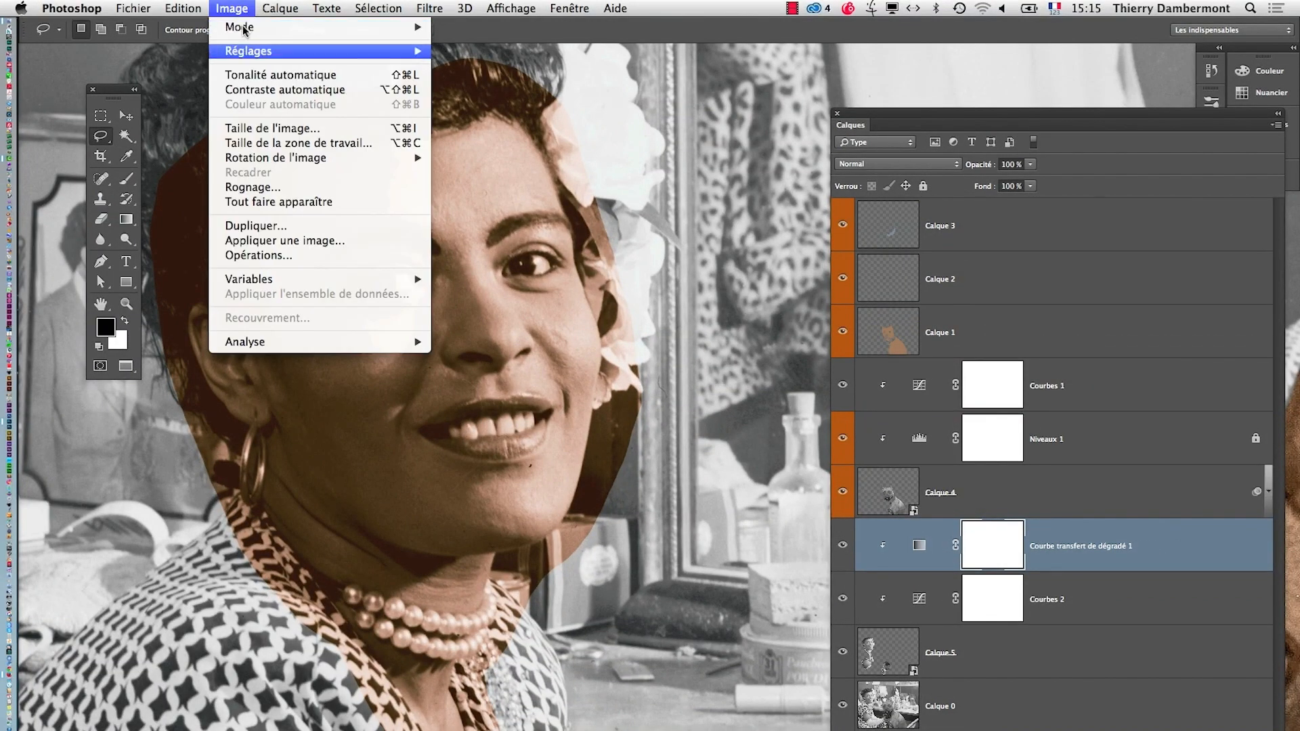
pyautogui.moveTo(249, 58)
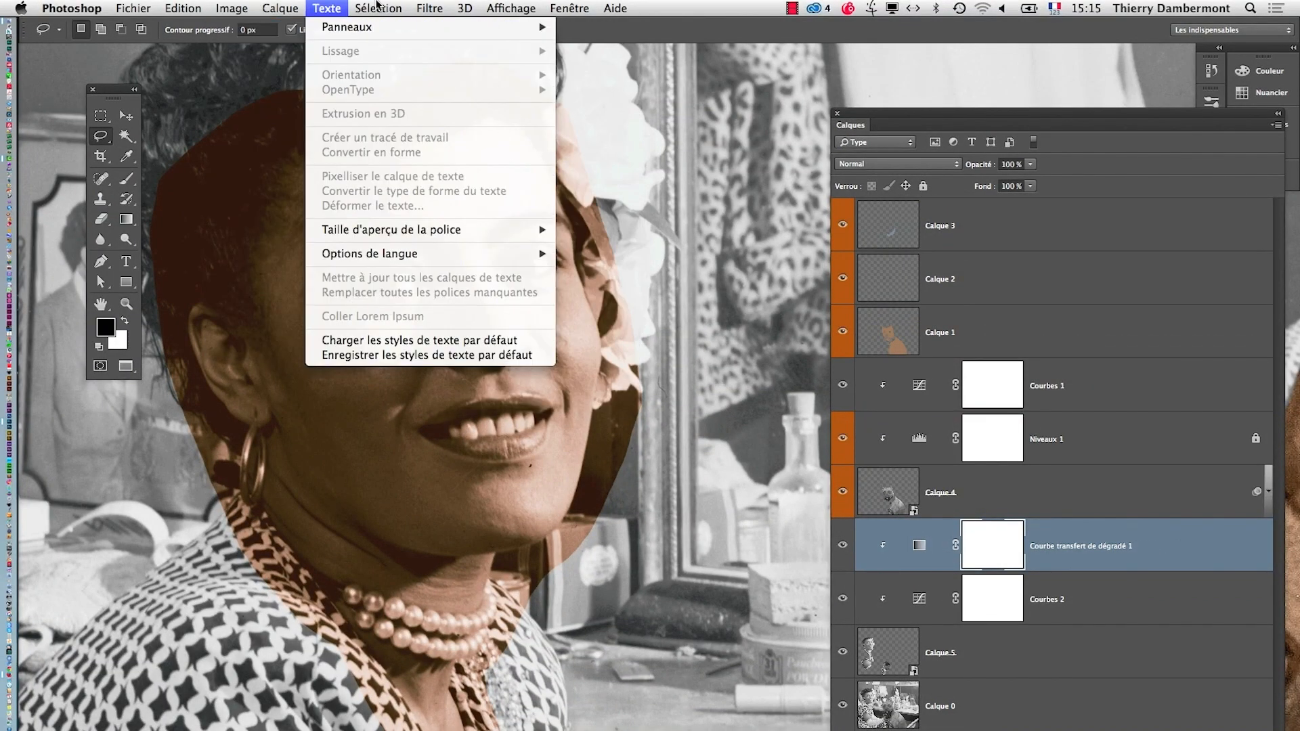
pyautogui.moveTo(280, 9)
pyautogui.moveTo(342, 164)
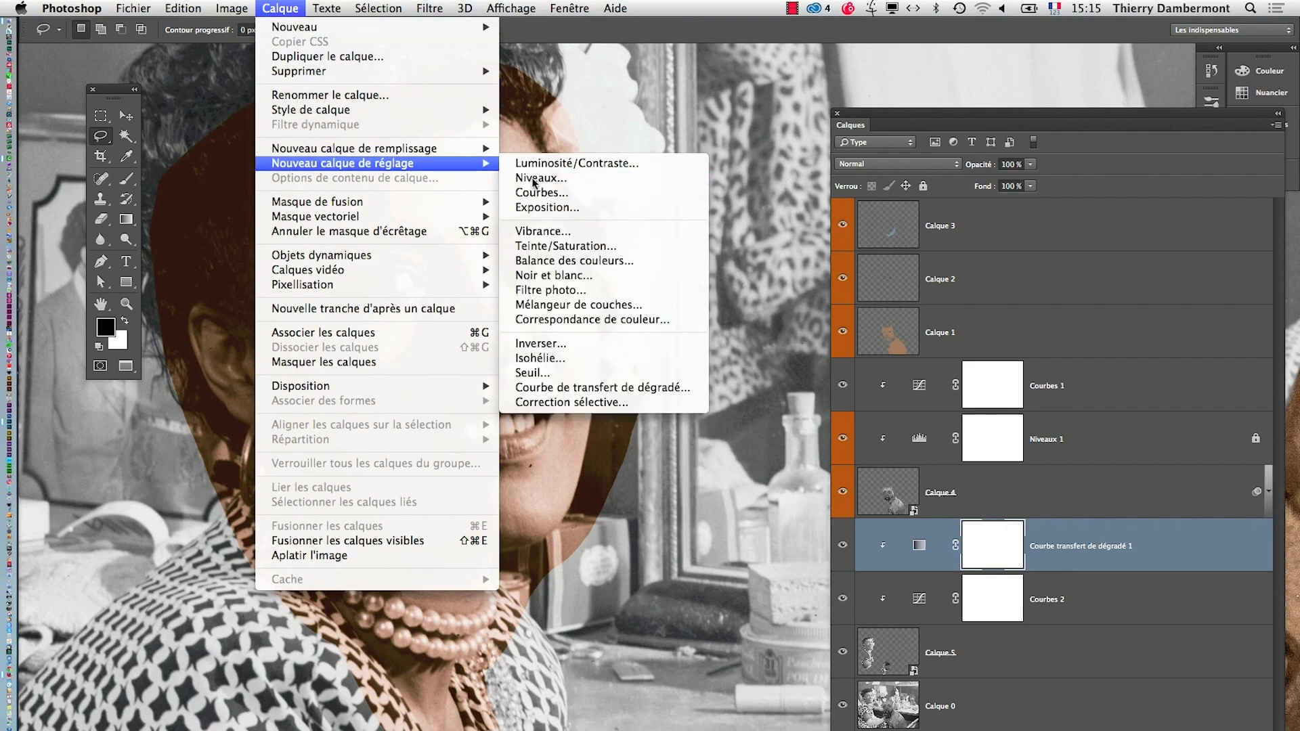
pyautogui.click(566, 246)
pyautogui.press('Return')
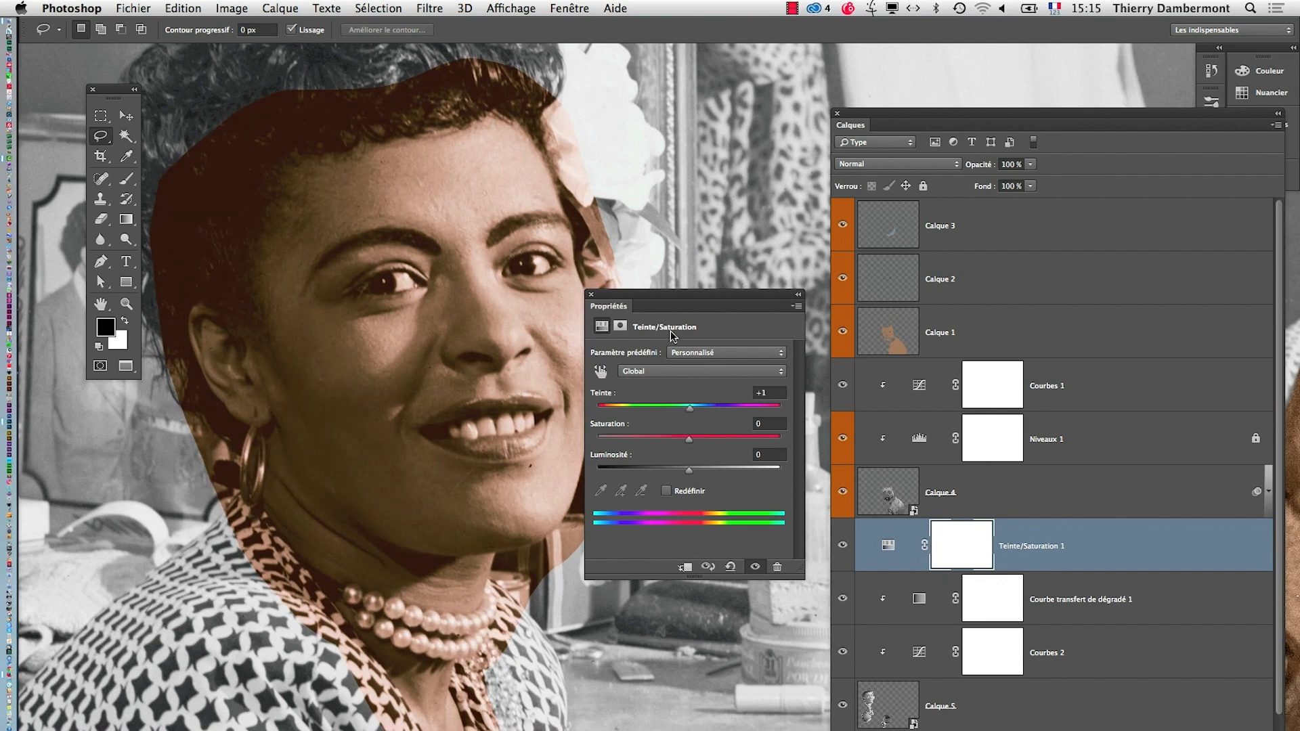
# Step: Set the Hue/Saturation layer's saturation to -8 and lightness to -13, and close its settings
pyautogui.moveTo(661, 294); pyautogui.dragTo(777, 101)
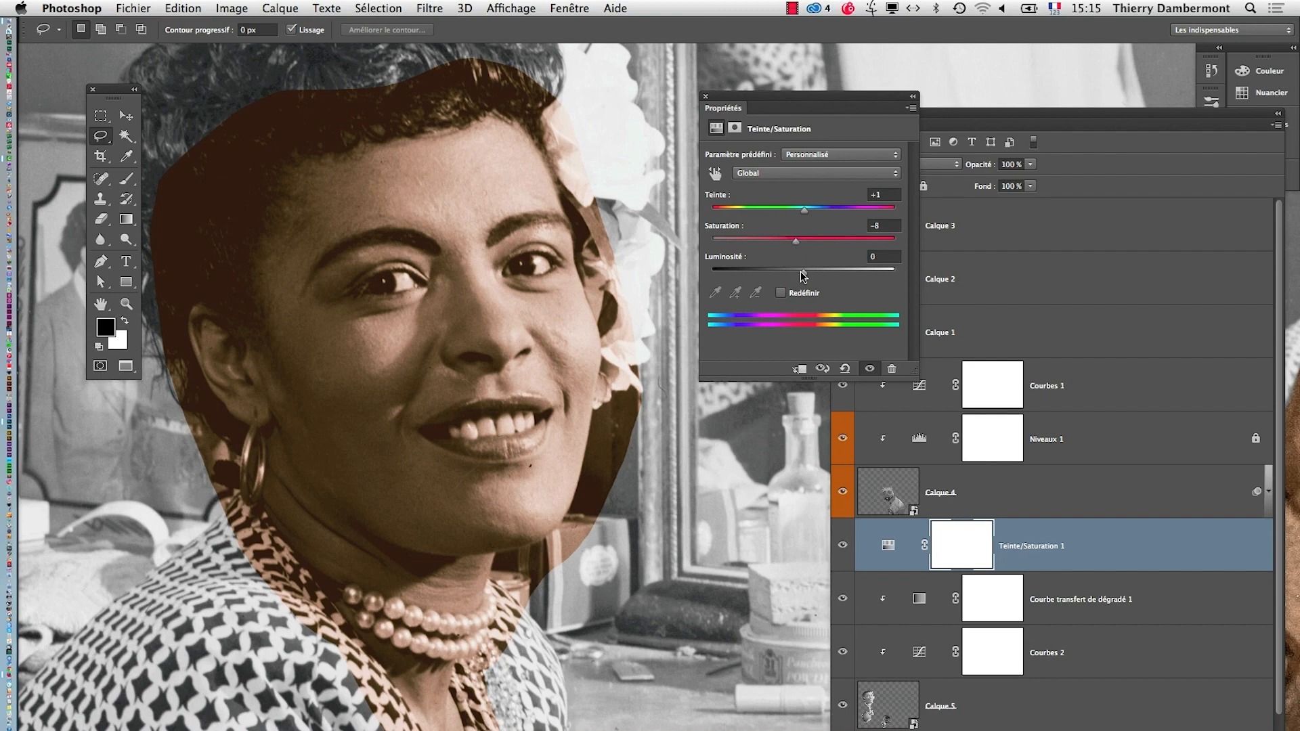
pyautogui.moveTo(804, 277); pyautogui.dragTo(799, 277)
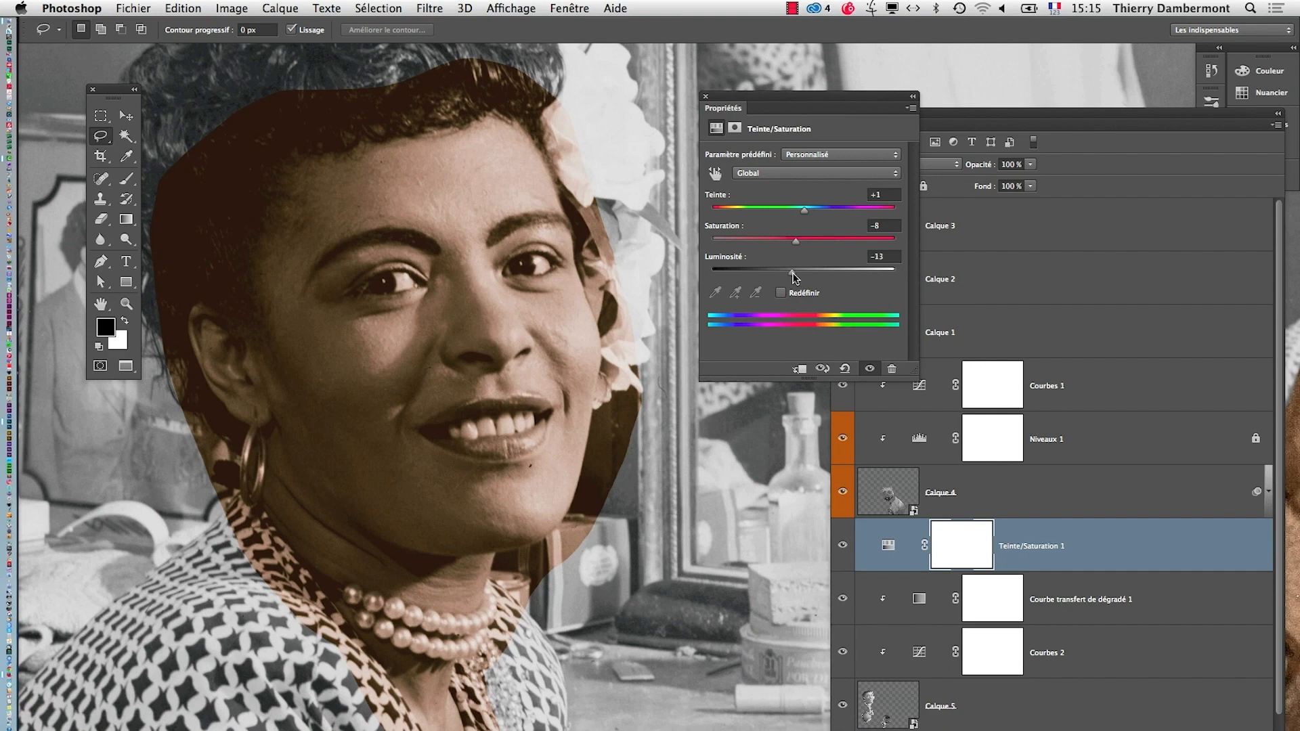
pyautogui.keyDown('alt'); pyautogui.keyDown('super'); pyautogui.click(638, 351); pyautogui.keyUp('super'); pyautogui.keyUp('alt')
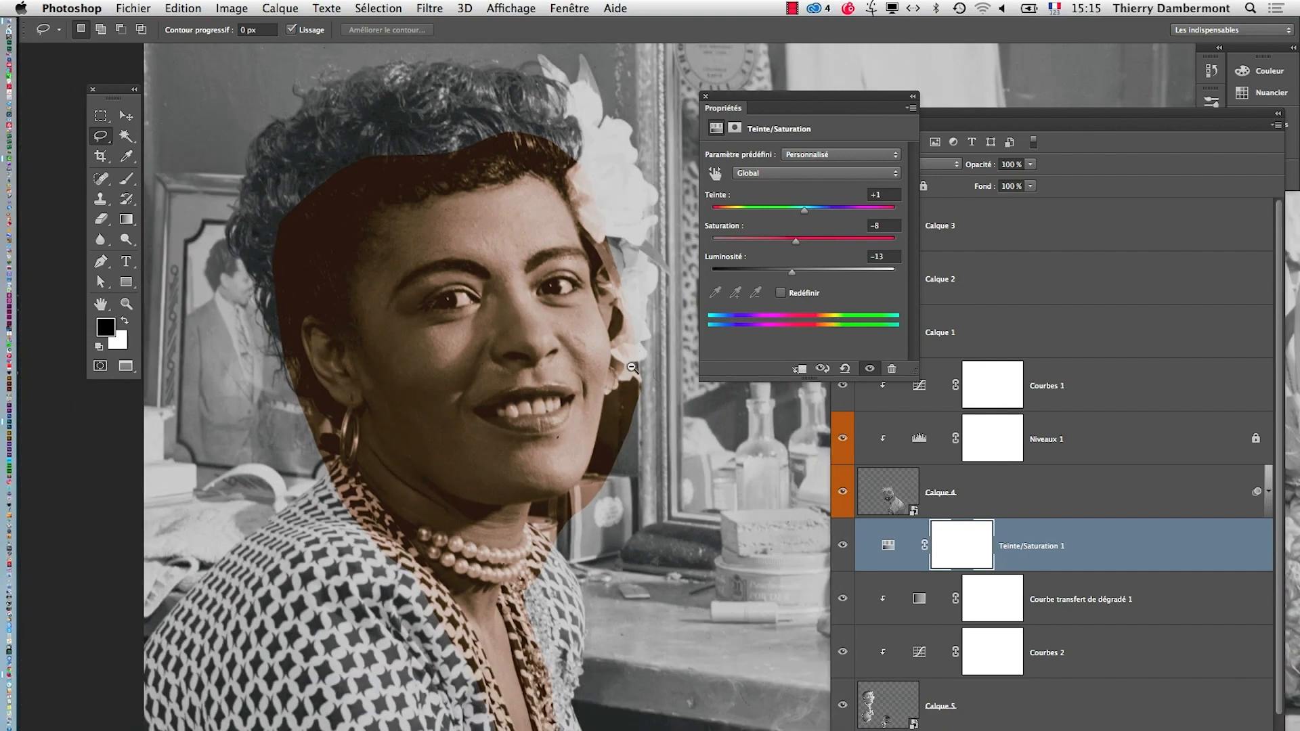
pyautogui.keyDown('alt'); pyautogui.keyDown('super'); pyautogui.click(632, 371); pyautogui.keyUp('super'); pyautogui.keyUp('alt')
pyautogui.moveTo(690, 423); pyautogui.dragTo(578, 328)
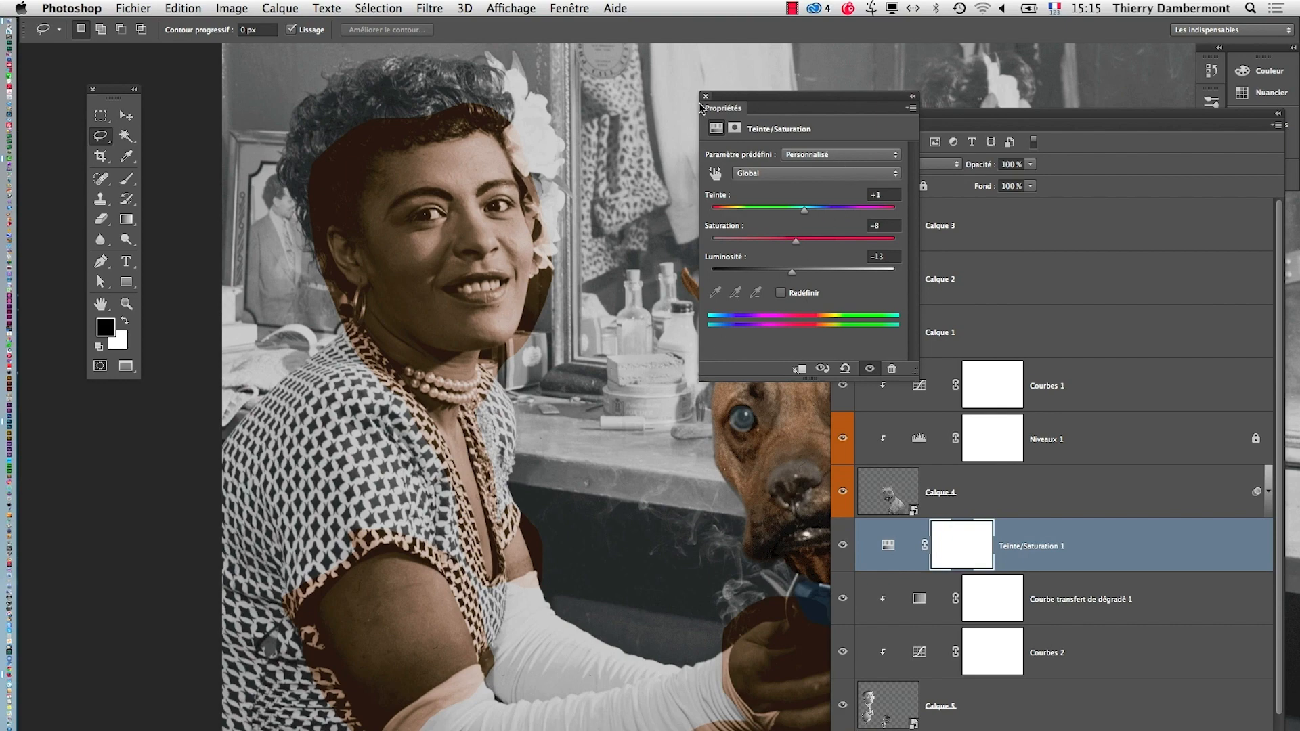
pyautogui.click(705, 97)
# Step: Compare the woman's face without and with the Courbes 2, gradient map and Hue/Saturation layers, ending with all three shown
pyautogui.click(843, 546)
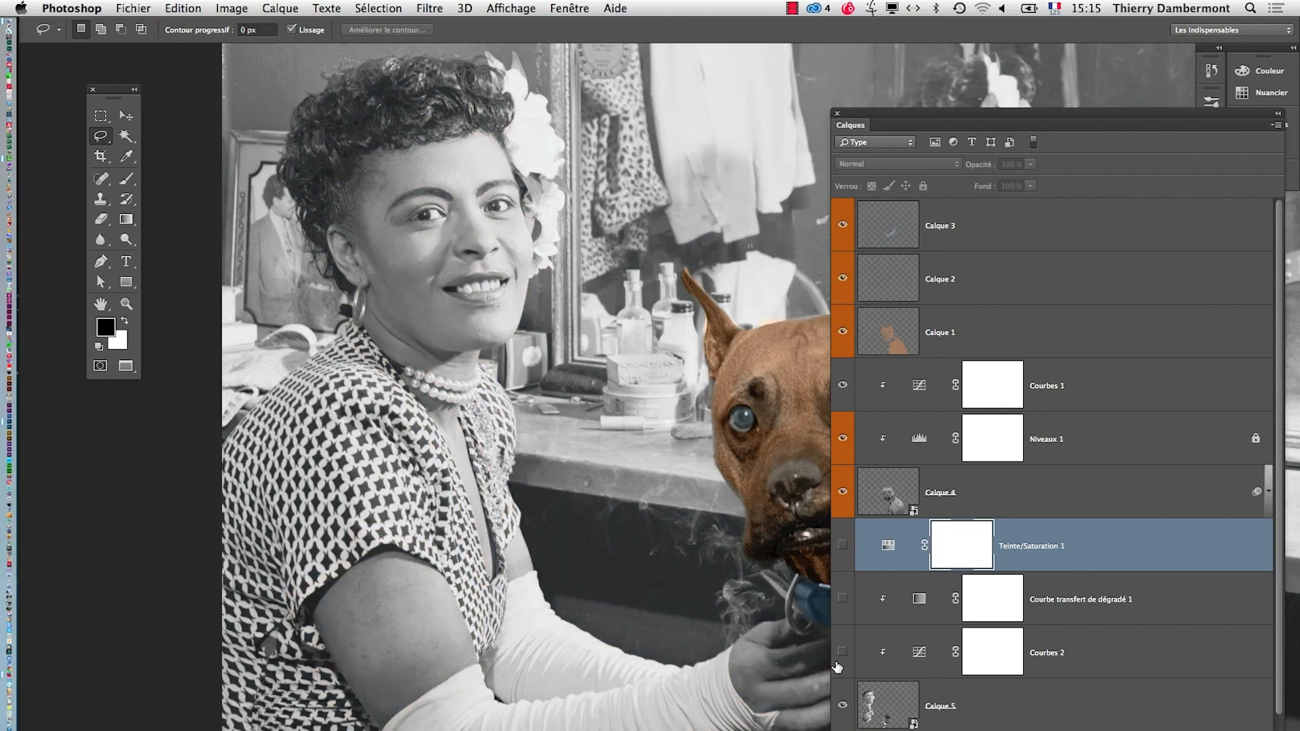
pyautogui.keyDown('super'); pyautogui.click(447, 277); pyautogui.keyUp('super')
pyautogui.moveTo(518, 321)
pyautogui.mouseDown()
pyautogui.moveTo(575, 447)
pyautogui.moveTo(624, 505)
pyautogui.mouseUp()
pyautogui.click(842, 652)
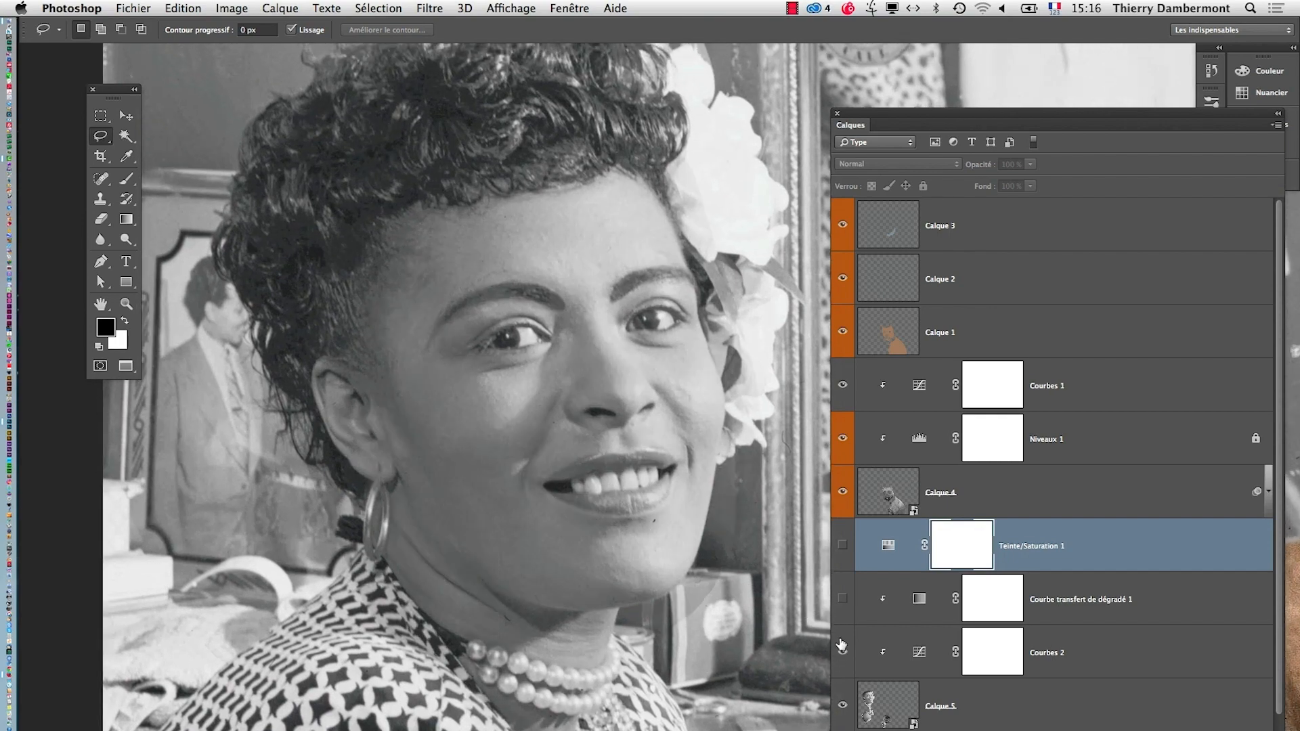
pyautogui.click(843, 599)
pyautogui.click(843, 546)
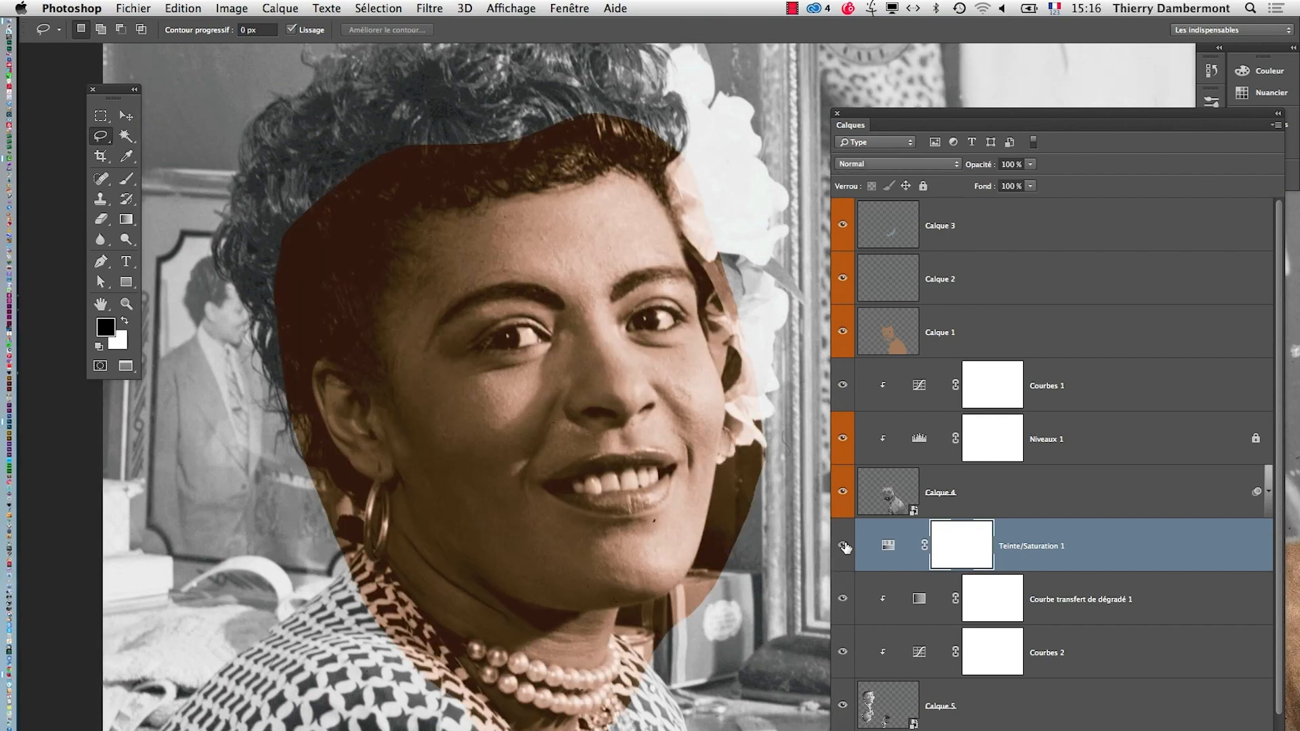
# Step: Clip the Hue/Saturation layer to the layers below and check the skin with the three adjustments hidden and shown
pyautogui.keyDown('alt'); pyautogui.keyDown('super'); pyautogui.click(669, 519); pyautogui.keyUp('super'); pyautogui.keyUp('alt')
pyautogui.keyDown('alt'); pyautogui.click(669, 518); pyautogui.keyUp('alt')
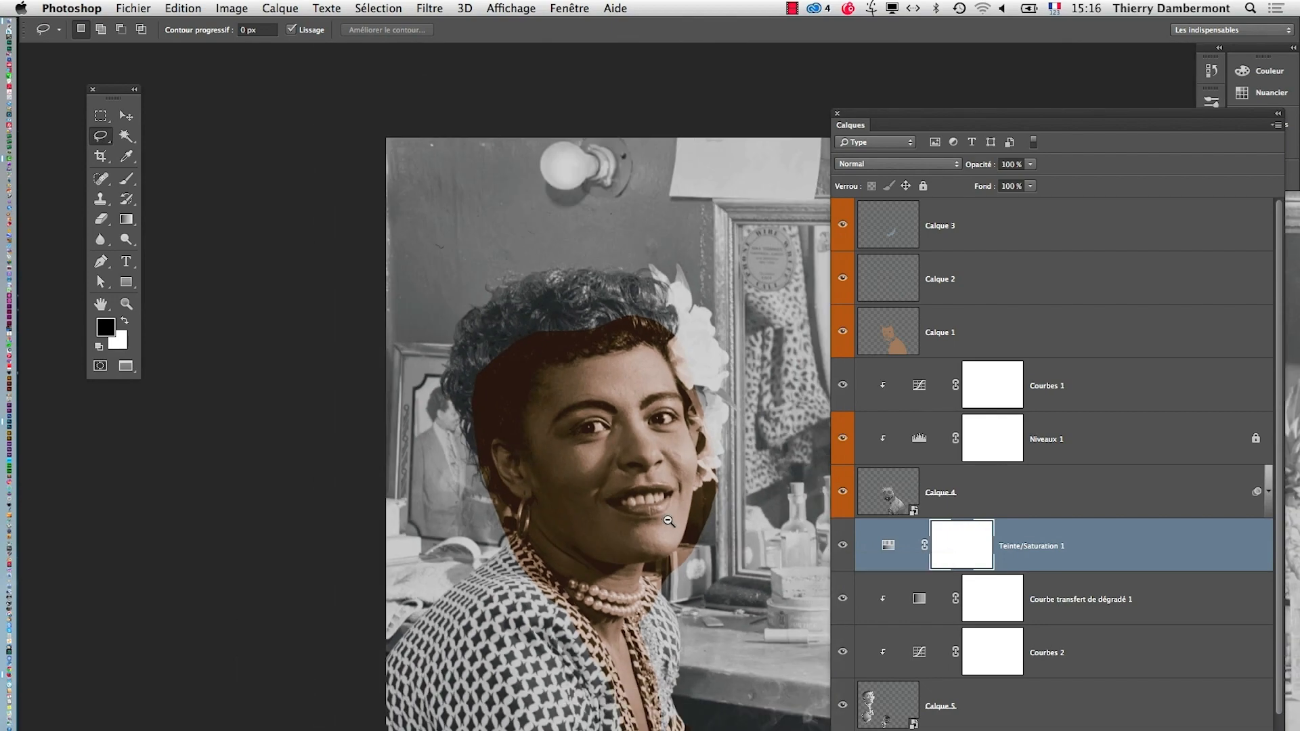
pyautogui.keyDown('alt'); pyautogui.click(871, 572); pyautogui.keyUp('alt')
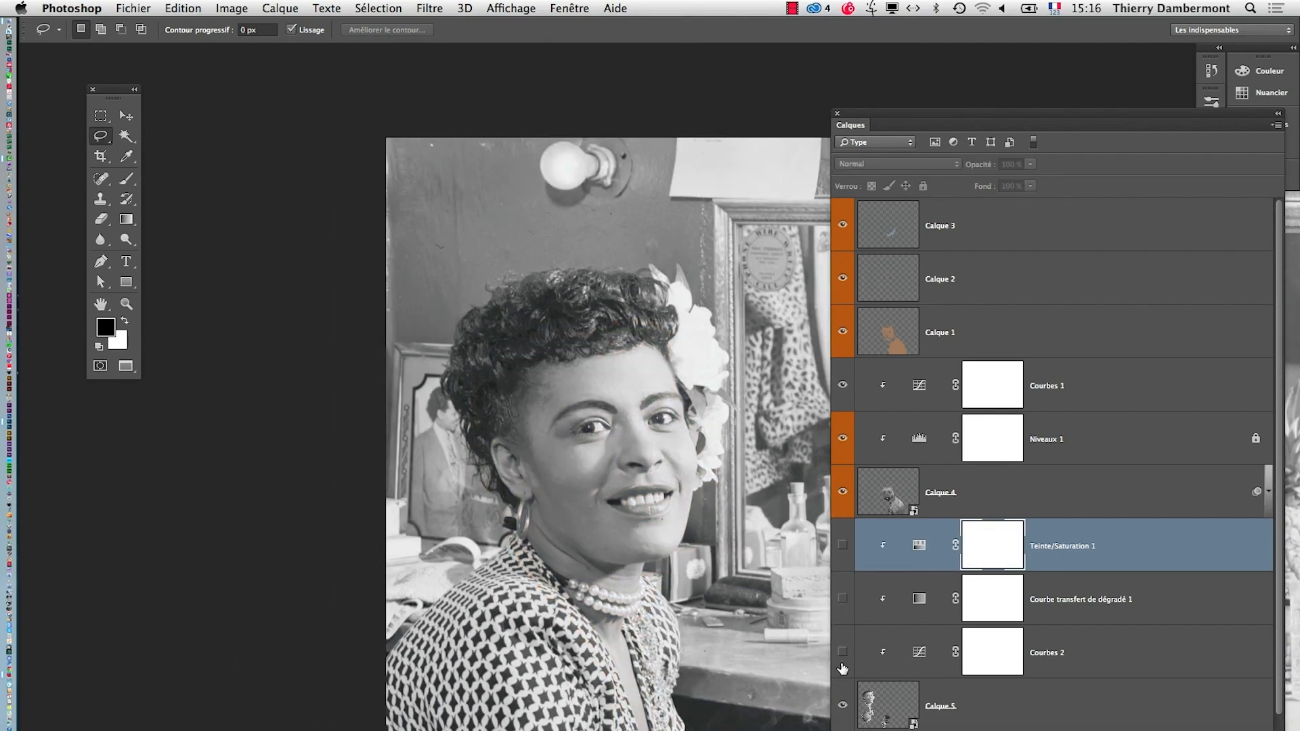
pyautogui.click(843, 546)
pyautogui.keyDown('super'); pyautogui.click(591, 466); pyautogui.keyUp('super')
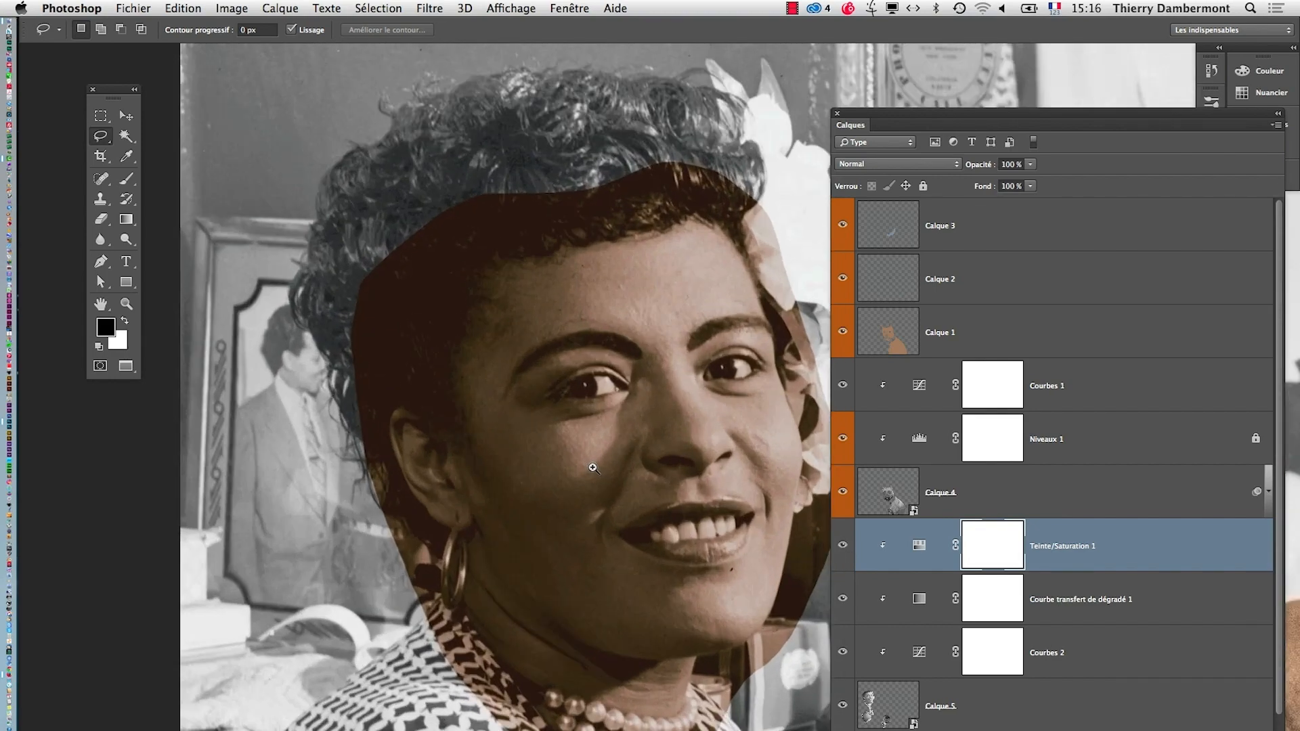
pyautogui.moveTo(676, 556); pyautogui.dragTo(486, 434)
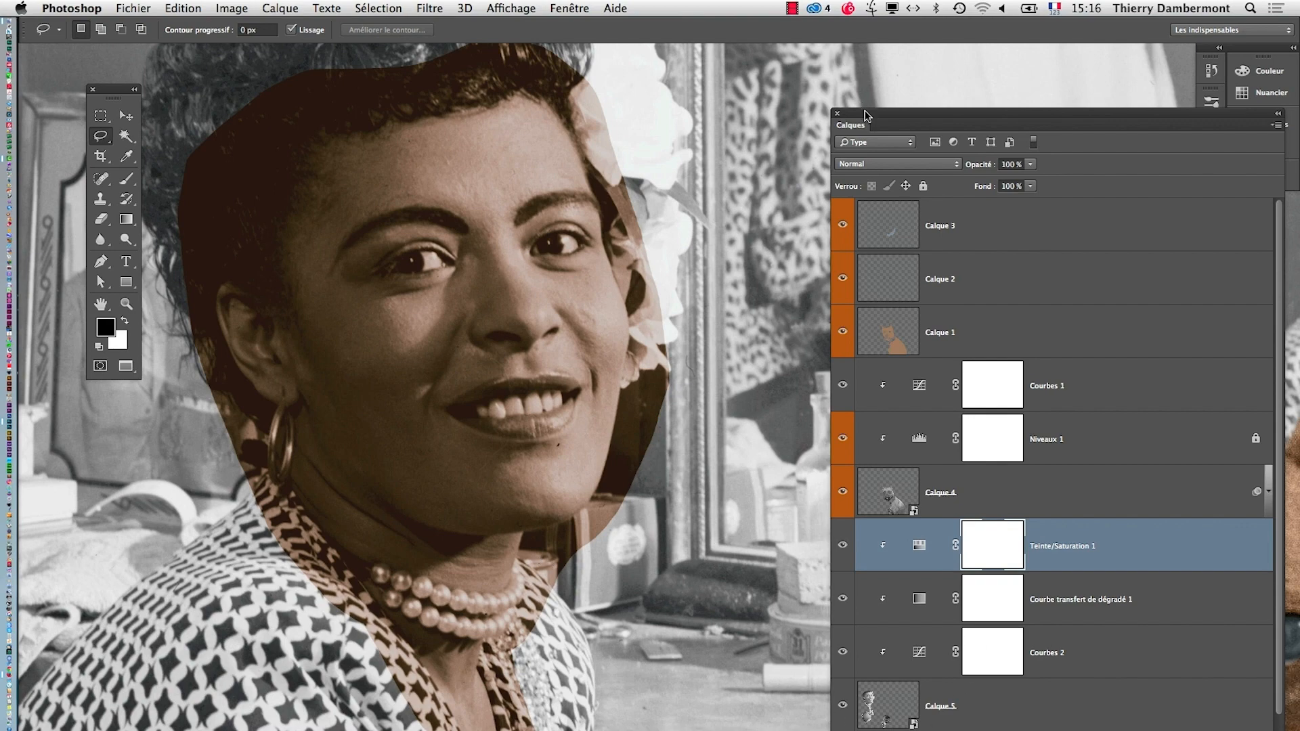
# Step: Reposition and enlarge the layer list, and add a white layer mask to the Calque 5 smart object
pyautogui.moveTo(865, 116); pyautogui.dragTo(822, 81)
pyautogui.moveTo(1193, 702); pyautogui.dragTo(1233, 730)
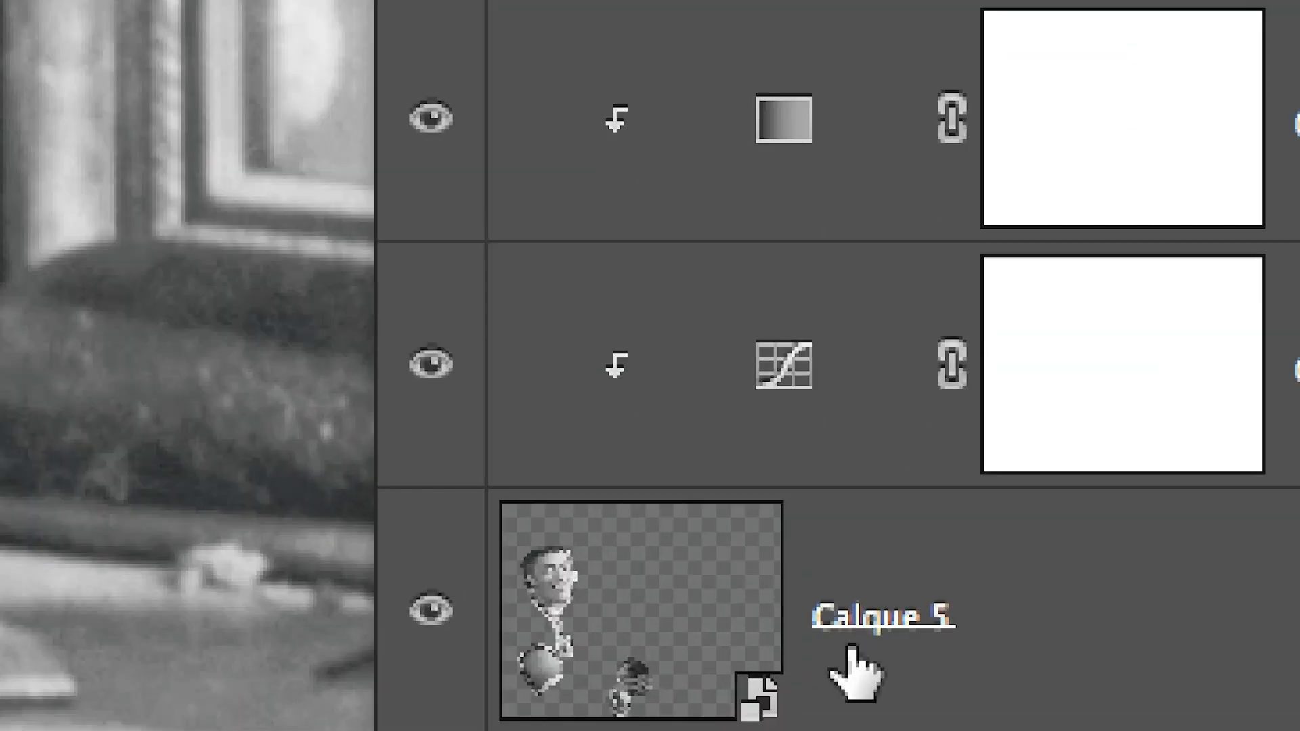
pyautogui.click(851, 649)
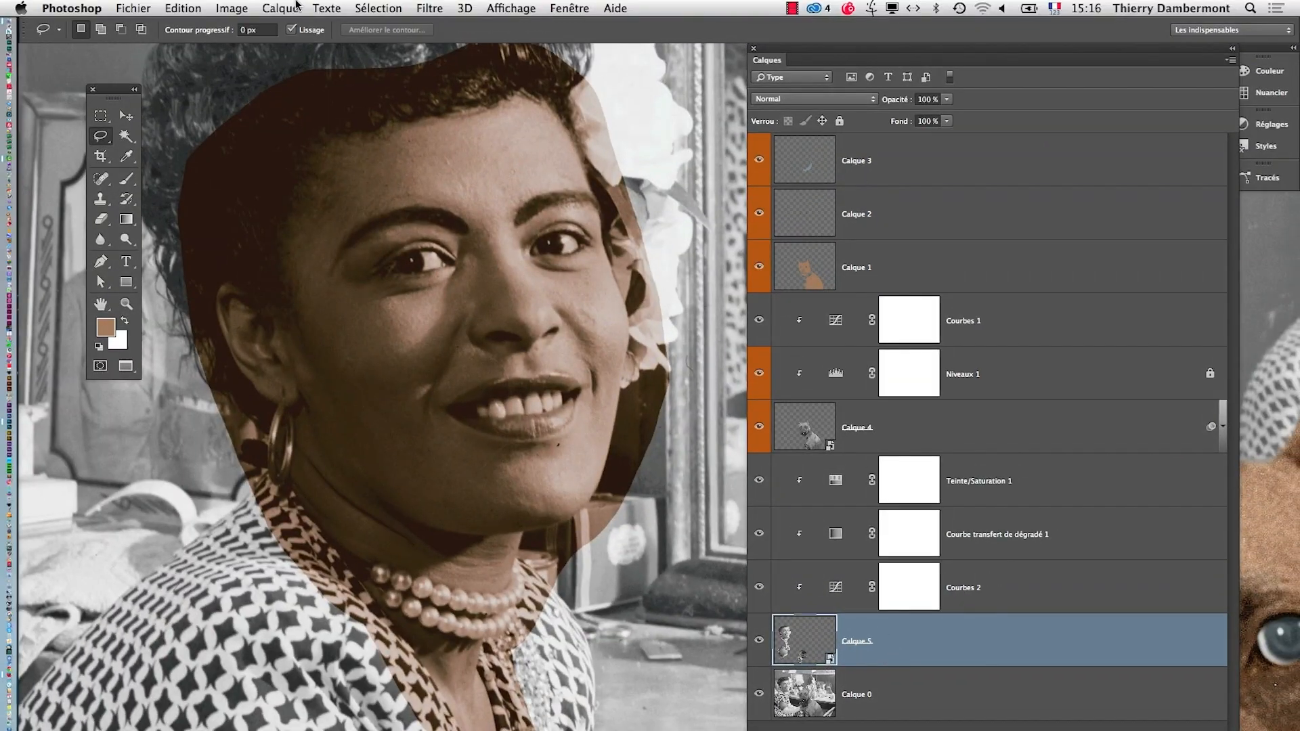
pyautogui.click(296, 5)
pyautogui.moveTo(301, 203)
pyautogui.click(593, 203)
# Step: Paint black on the Calque 5 mask with a soft brush of about 138 px over the hair above the ear
pyautogui.click(129, 182)
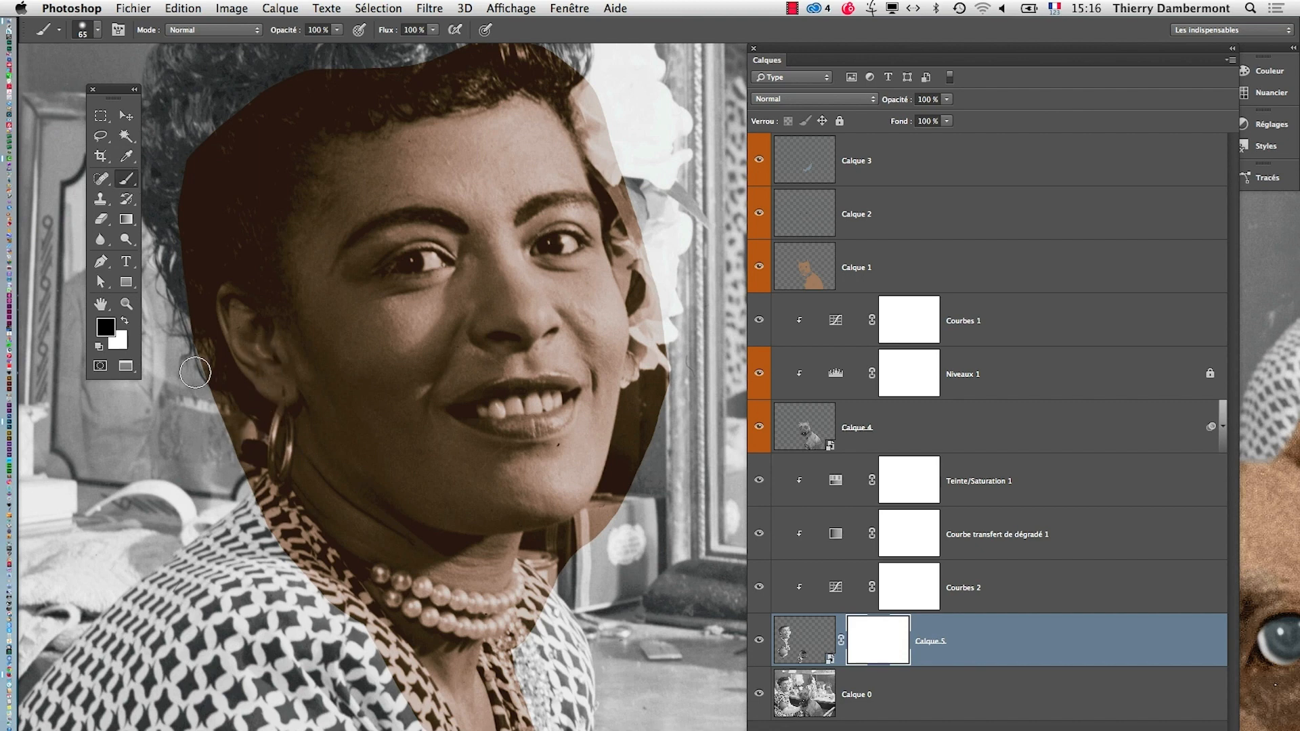
pyautogui.moveTo(195, 372)
pyautogui.mouseDown()
pyautogui.moveTo(241, 415)
pyautogui.moveTo(217, 368)
pyautogui.moveTo(215, 418)
pyautogui.moveTo(183, 262)
pyautogui.moveTo(225, 227)
pyautogui.mouseUp()
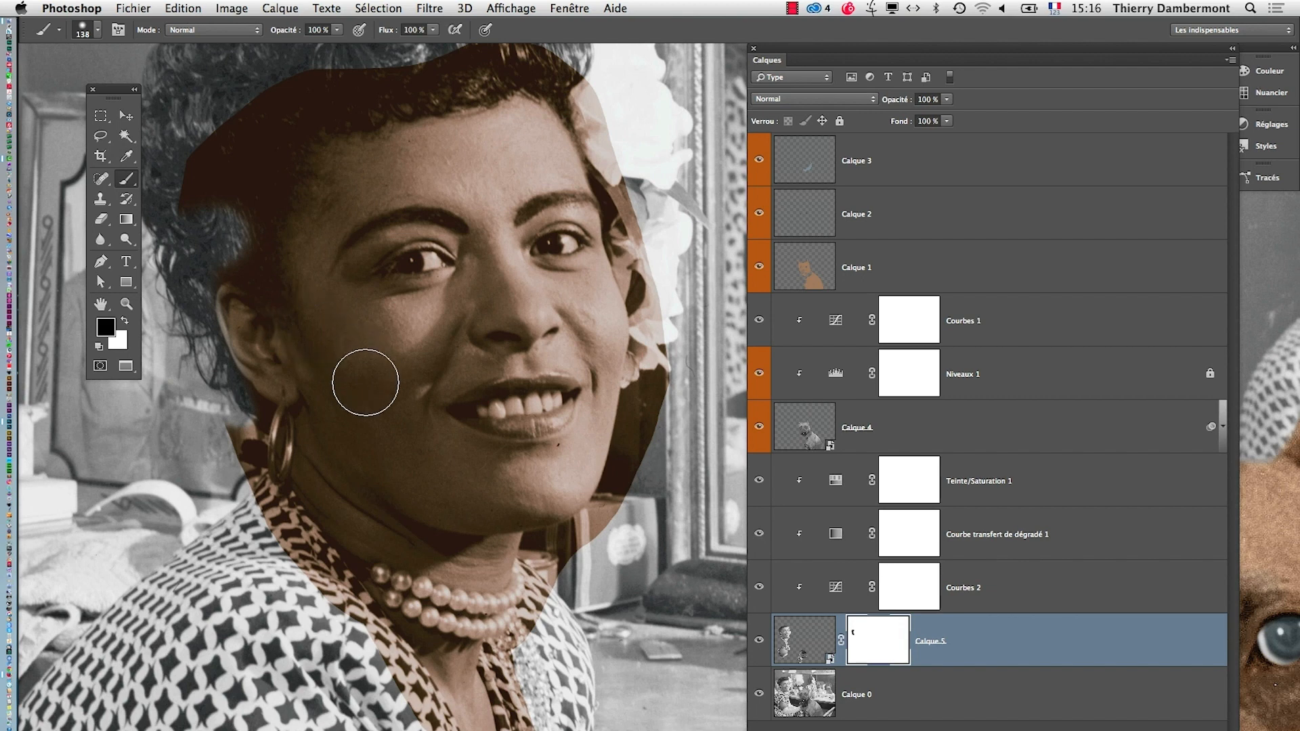
pyautogui.moveTo(430, 392); pyautogui.dragTo(490, 527)
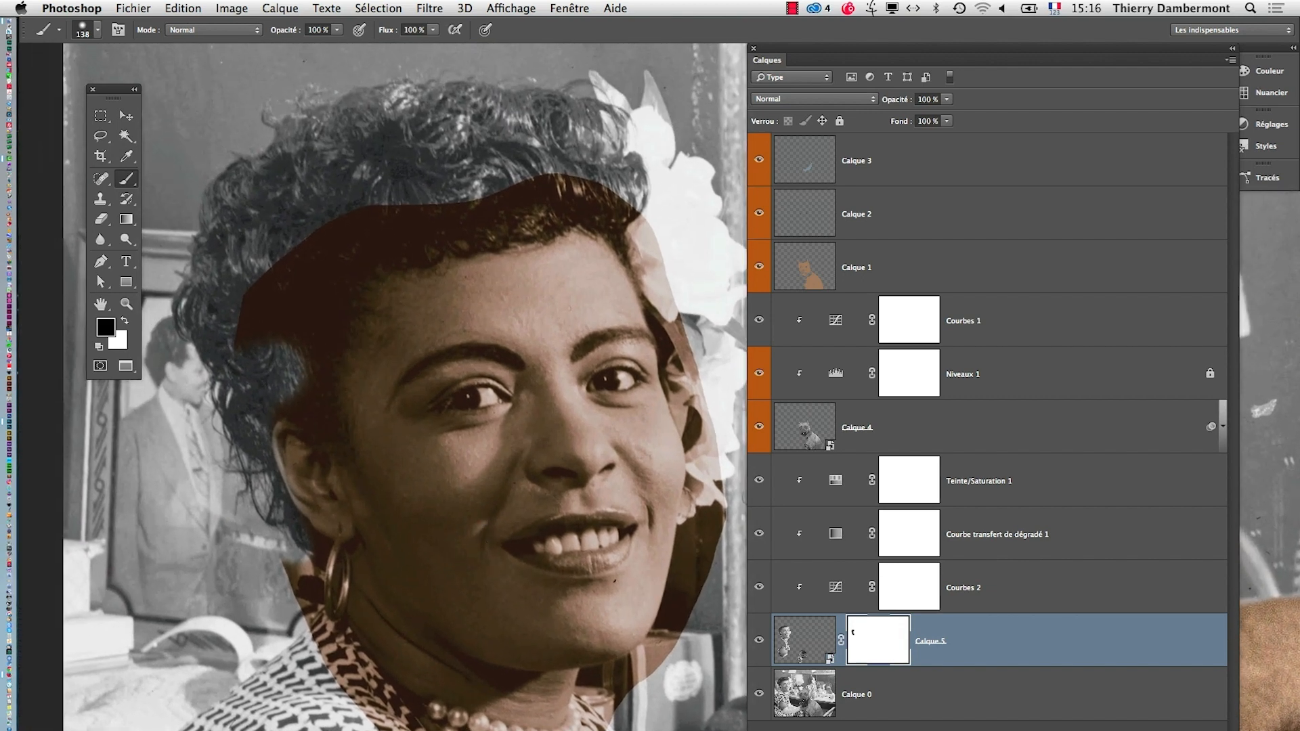
# Step: Enlarge the brush to 181 px and mask the tint out of the hair along the forehead and down to the ear, trying white and black
pyautogui.keyDown('ctrl'); pyautogui.keyDown('alt'); pyautogui.moveTo(537, 315); pyautogui.dragTo(542, 326); pyautogui.keyUp('alt'); pyautogui.keyUp('ctrl')
pyautogui.press('x')
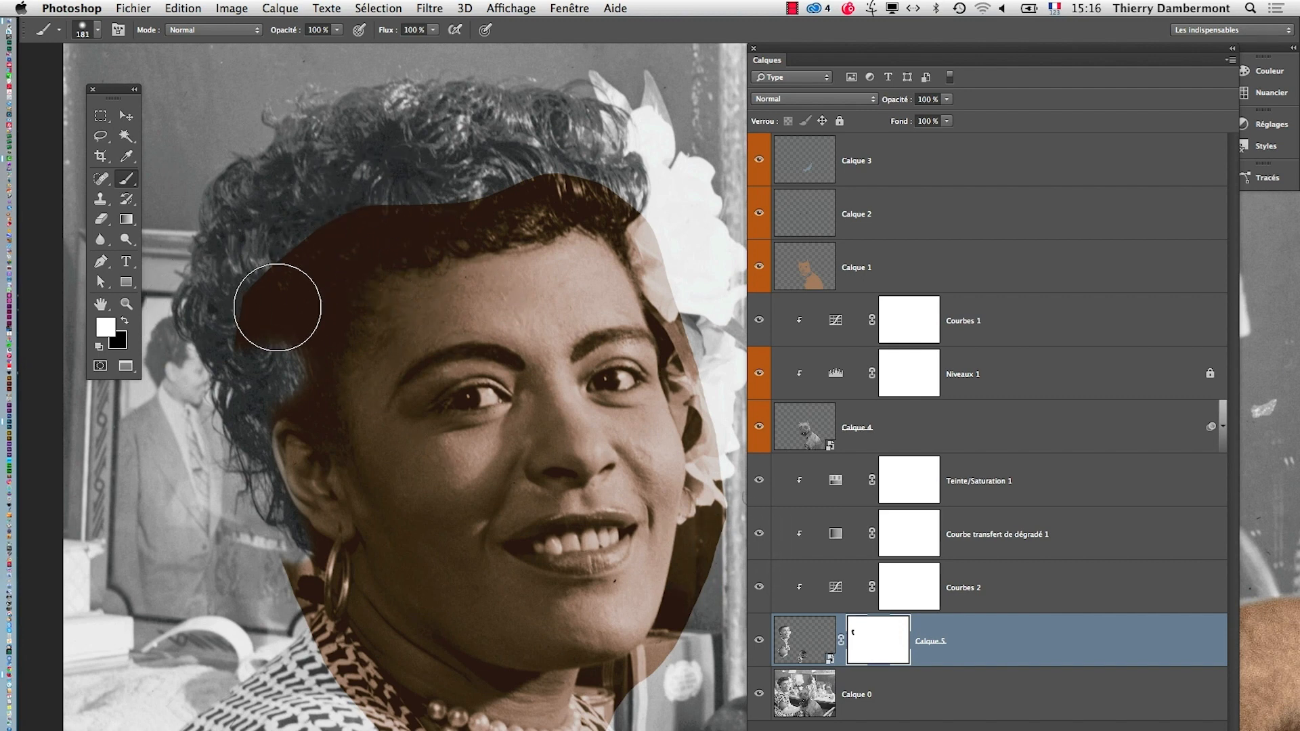
pyautogui.moveTo(278, 307)
pyautogui.mouseDown()
pyautogui.moveTo(272, 393)
pyautogui.moveTo(262, 352)
pyautogui.moveTo(278, 282)
pyautogui.moveTo(257, 370)
pyautogui.moveTo(337, 244)
pyautogui.moveTo(395, 207)
pyautogui.moveTo(568, 171)
pyautogui.moveTo(497, 200)
pyautogui.moveTo(371, 213)
pyautogui.moveTo(318, 242)
pyautogui.moveTo(277, 389)
pyautogui.moveTo(285, 421)
pyautogui.moveTo(235, 463)
pyautogui.moveTo(296, 468)
pyautogui.mouseUp()
pyautogui.press('x')
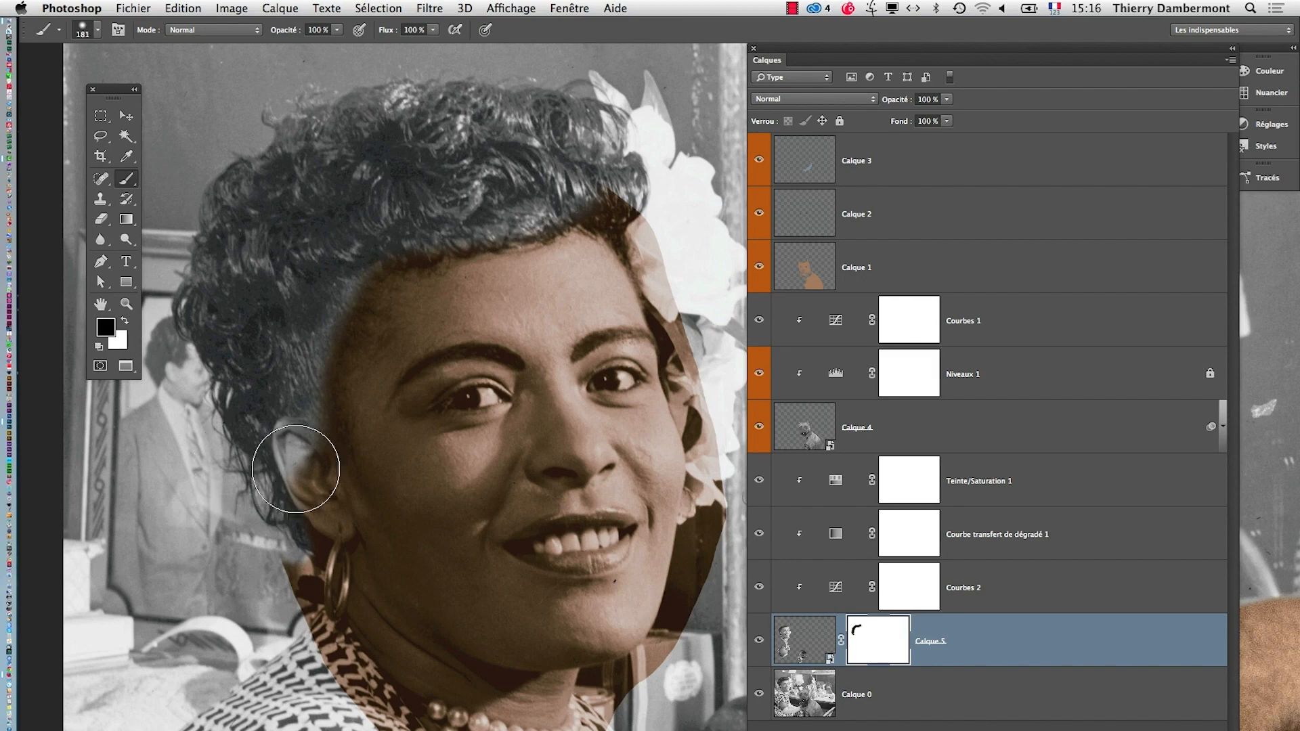
# Step: Paint black on the Calque 5 mask at 41% brush opacity over the hair above the forehead, undoing the last stroke
pyautogui.keyDown('ctrl'); pyautogui.click(396, 509); pyautogui.keyUp('ctrl')
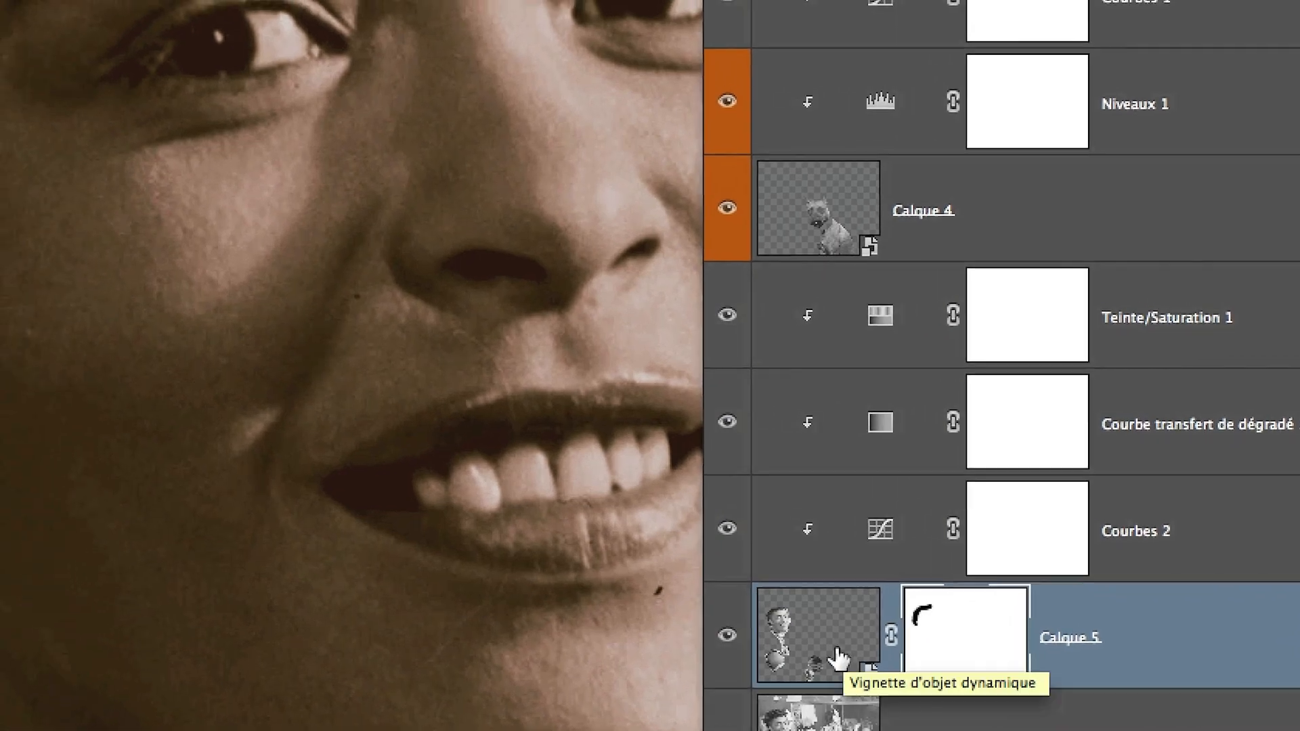
pyautogui.click(719, 640)
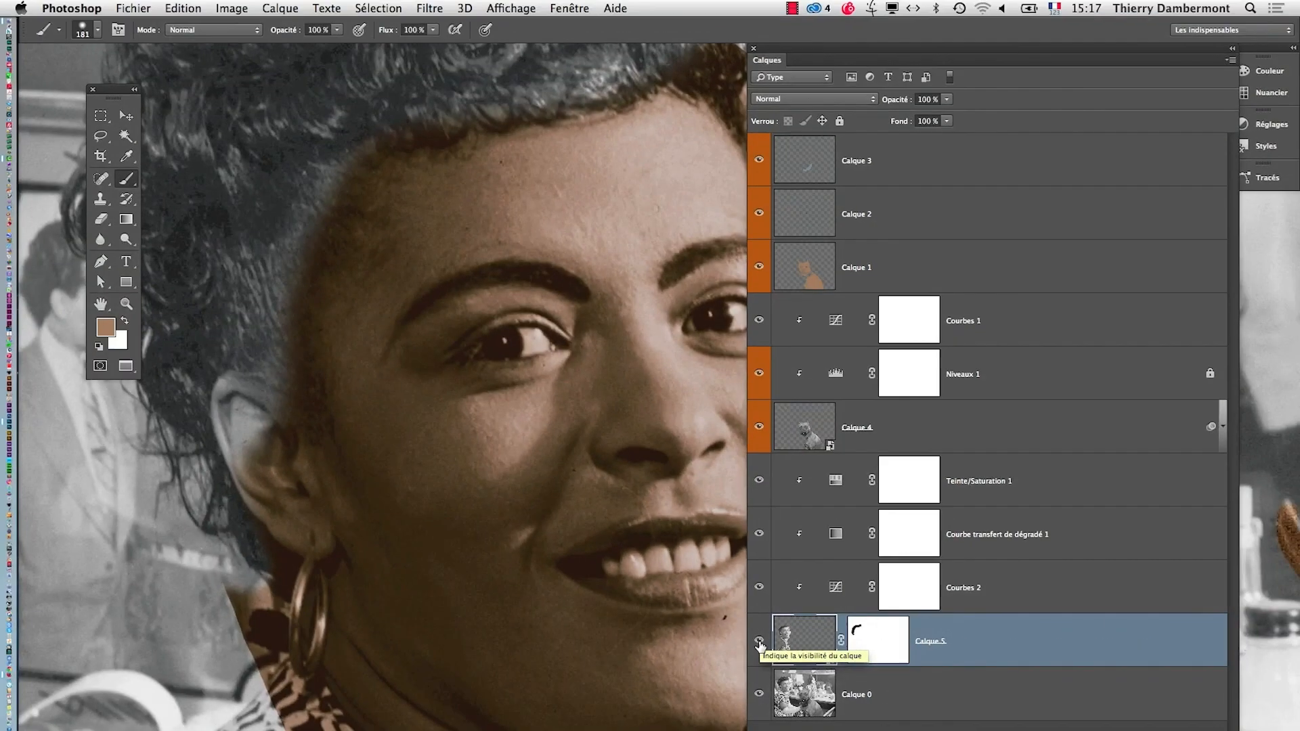
pyautogui.keyDown('alt'); pyautogui.click(473, 455); pyautogui.keyUp('alt')
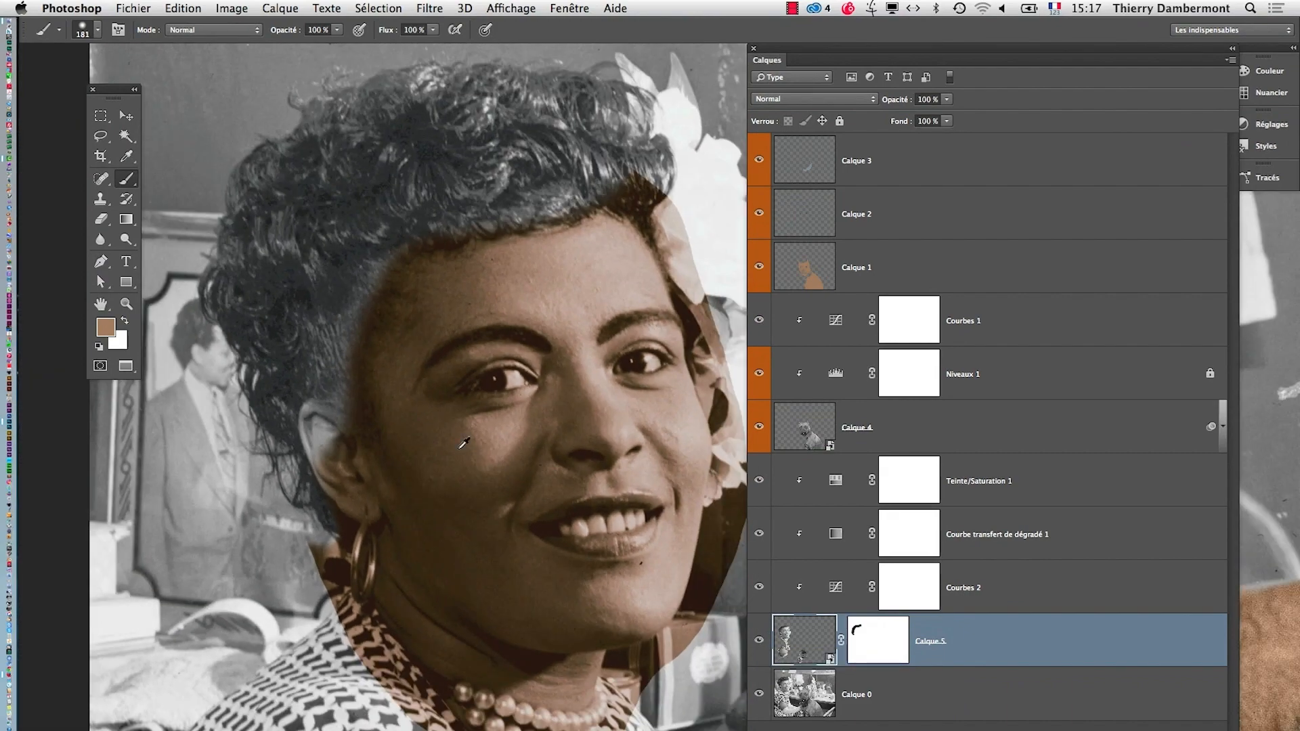
pyautogui.click(337, 30)
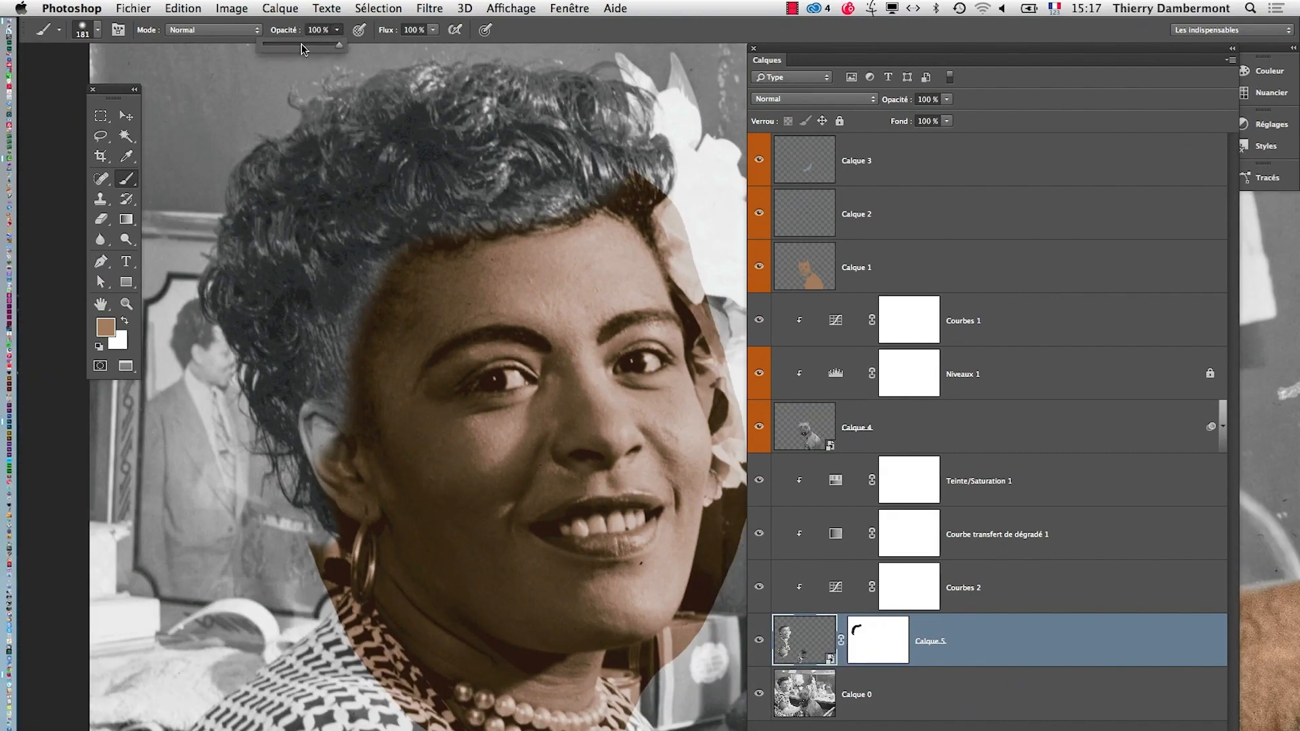
pyautogui.click(878, 640)
pyautogui.press('d')
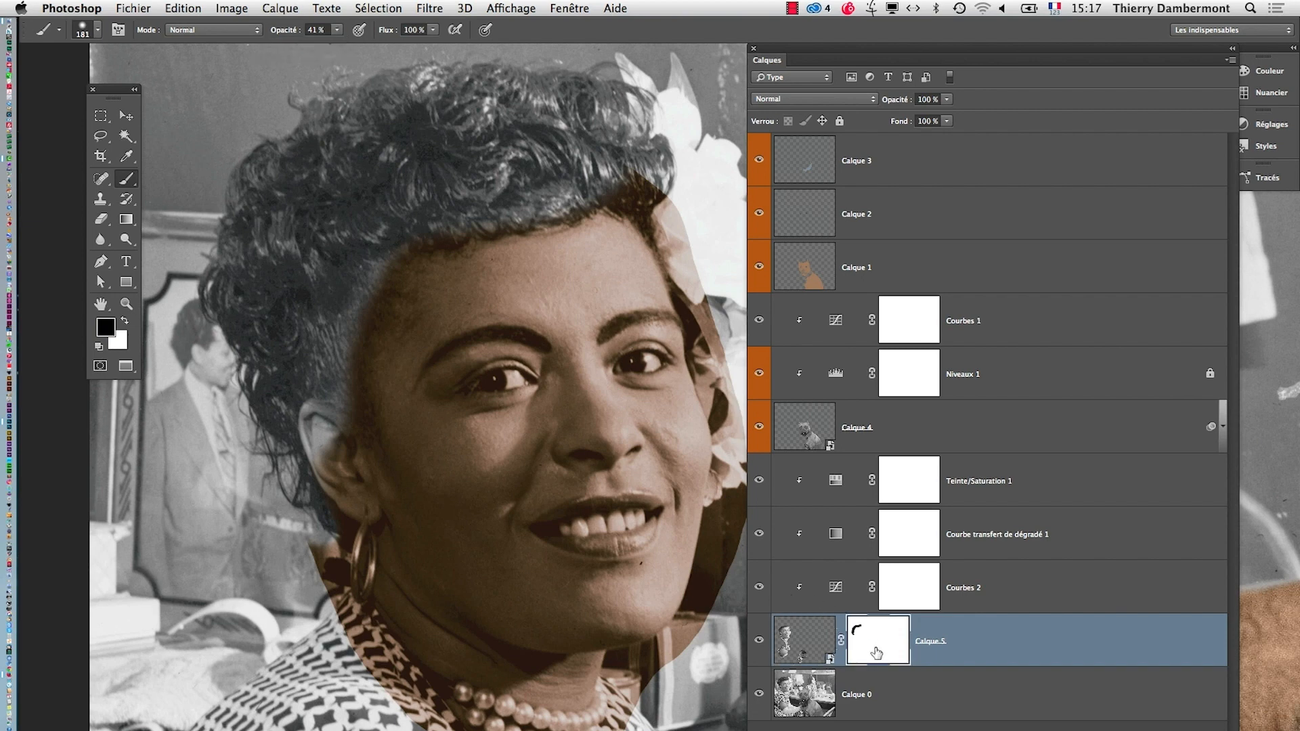
pyautogui.moveTo(486, 203)
pyautogui.mouseDown()
pyautogui.moveTo(540, 191)
pyautogui.moveTo(691, 226)
pyautogui.mouseUp()
pyautogui.moveTo(478, 203)
pyautogui.mouseDown()
pyautogui.moveTo(406, 274)
pyautogui.moveTo(447, 215)
pyautogui.mouseUp()
pyautogui.press('super+z')
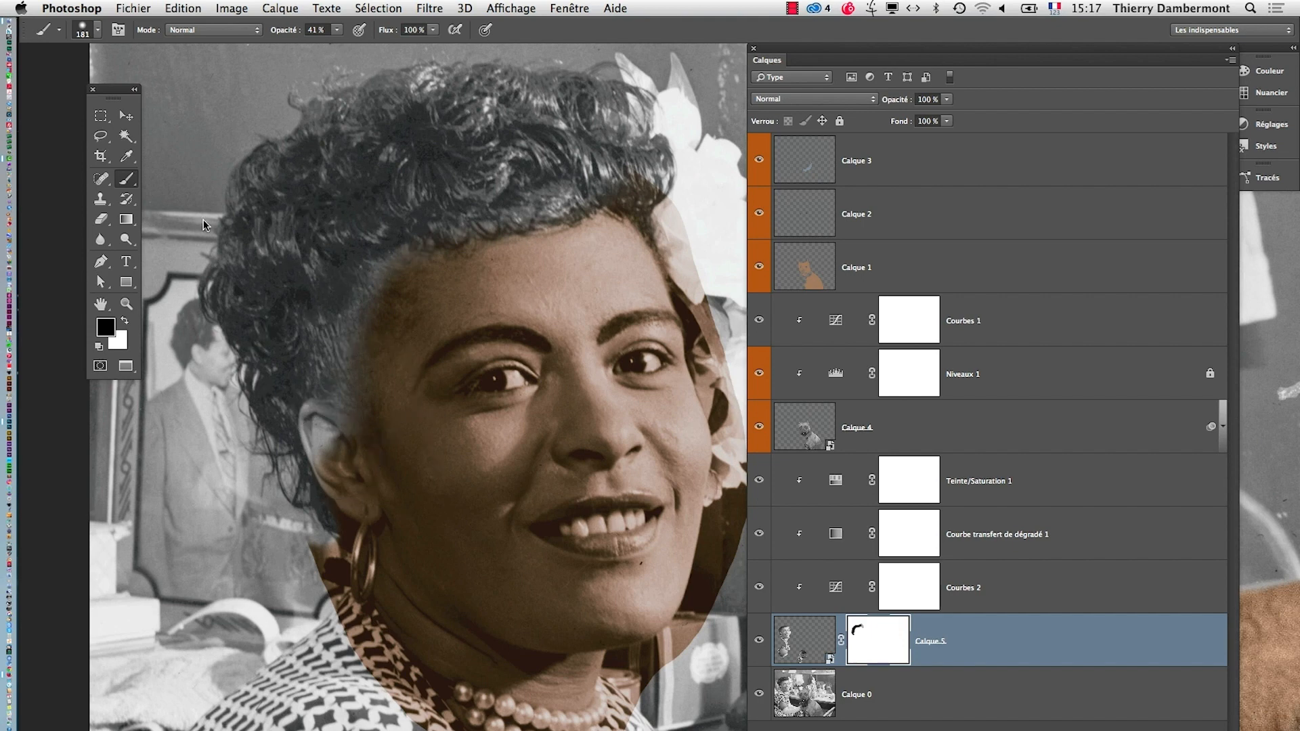
# Step: Restore the skin tint on the ear with white on the mask, and return the brush to black at 100% opacity
pyautogui.press('x')
pyautogui.moveTo(318, 450)
pyautogui.mouseDown()
pyautogui.moveTo(284, 451)
pyautogui.moveTo(320, 422)
pyautogui.moveTo(332, 464)
pyautogui.mouseUp()
pyautogui.click(337, 30)
pyautogui.press('x')
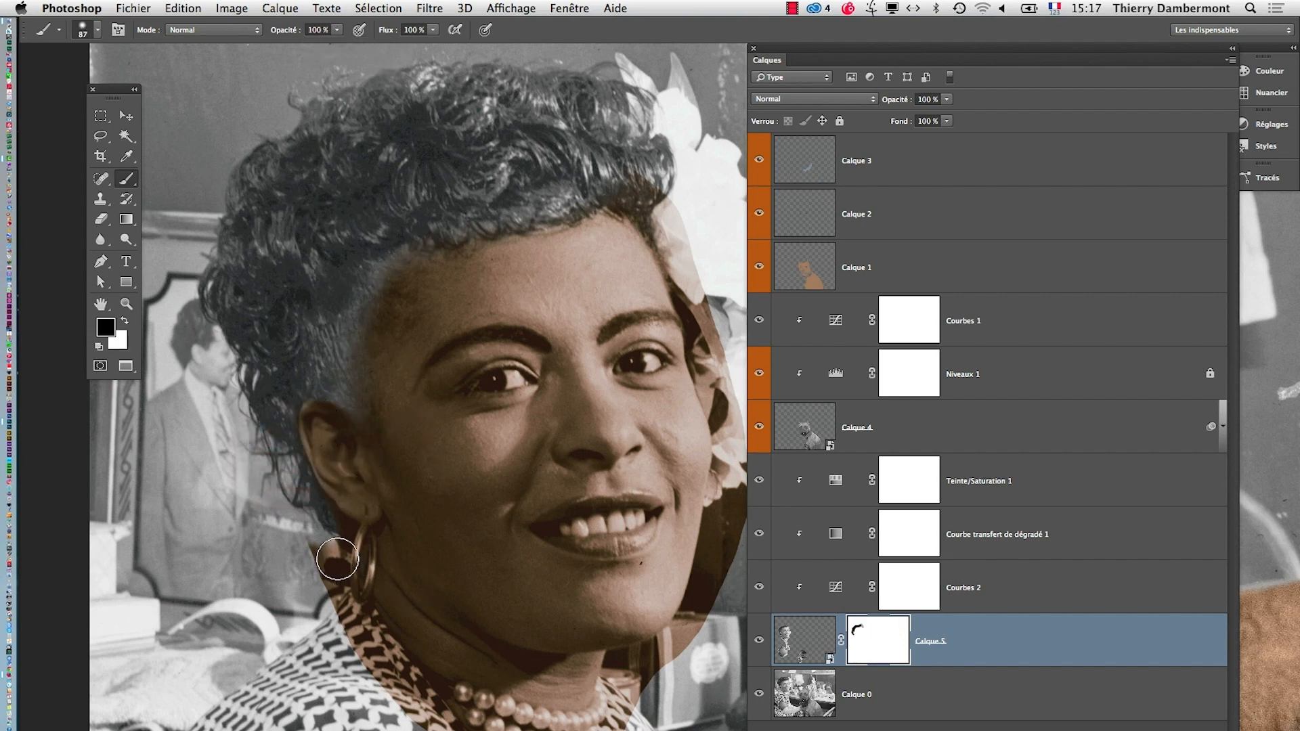
# Step: Mask the tint out of the background behind the earring and off the dress collar beside the neck
pyautogui.moveTo(338, 560)
pyautogui.mouseDown()
pyautogui.moveTo(324, 537)
pyautogui.moveTo(279, 555)
pyautogui.moveTo(314, 558)
pyautogui.mouseUp()
pyautogui.moveTo(314, 568); pyautogui.dragTo(400, 698)
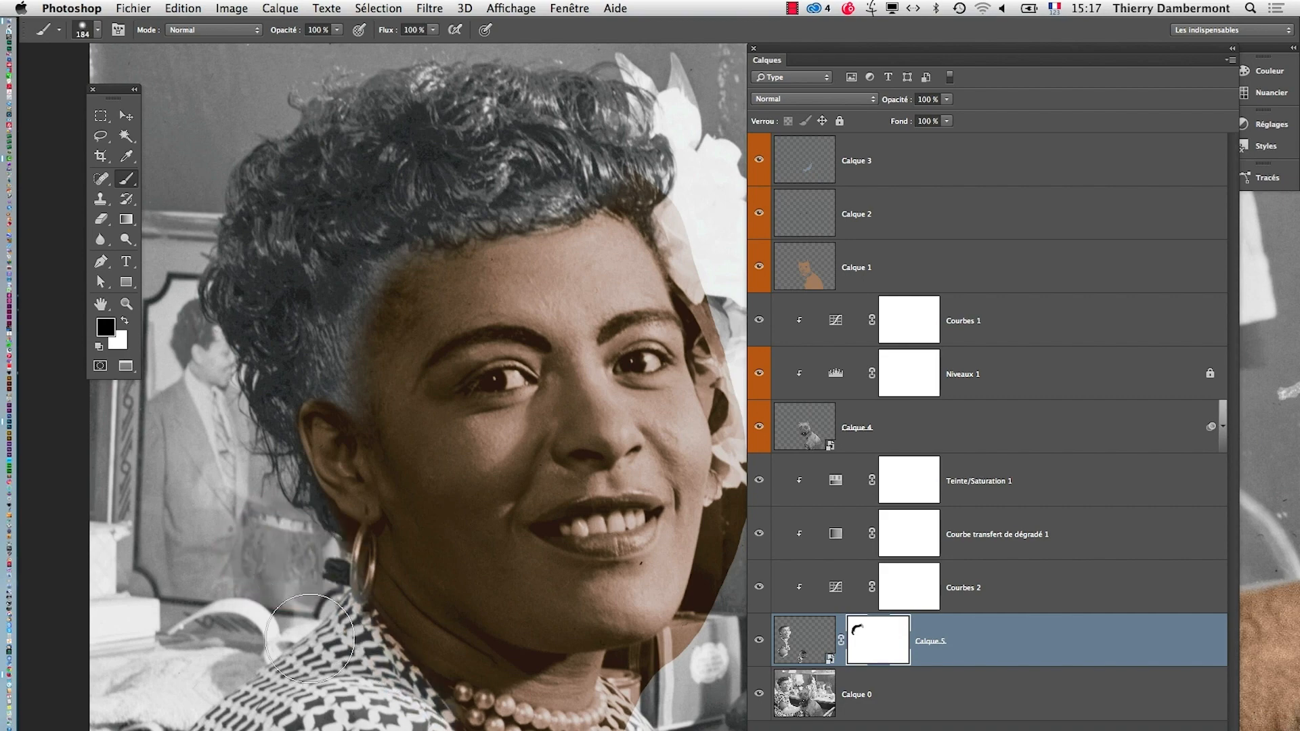
pyautogui.moveTo(310, 639); pyautogui.dragTo(256, 481)
pyautogui.keyDown('super'); pyautogui.click(516, 575); pyautogui.keyUp('super')
pyautogui.keyDown('super'); pyautogui.click(516, 576); pyautogui.keyUp('super')
# Step: Paint black on the mask over the pearl necklace and the dress front near the shoulder to remove the tint
pyautogui.moveTo(352, 628)
pyautogui.mouseDown()
pyautogui.moveTo(247, 622)
pyautogui.moveTo(263, 622)
pyautogui.mouseUp()
pyautogui.moveTo(204, 474)
pyautogui.mouseDown()
pyautogui.moveTo(326, 536)
pyautogui.moveTo(585, 543)
pyautogui.moveTo(625, 412)
pyautogui.mouseUp()
pyautogui.moveTo(276, 478)
pyautogui.mouseDown()
pyautogui.moveTo(354, 524)
pyautogui.moveTo(298, 569)
pyautogui.moveTo(611, 569)
pyautogui.mouseUp()
pyautogui.moveTo(423, 642)
pyautogui.mouseDown()
pyautogui.moveTo(338, 680)
pyautogui.moveTo(288, 639)
pyautogui.moveTo(292, 417)
pyautogui.mouseUp()
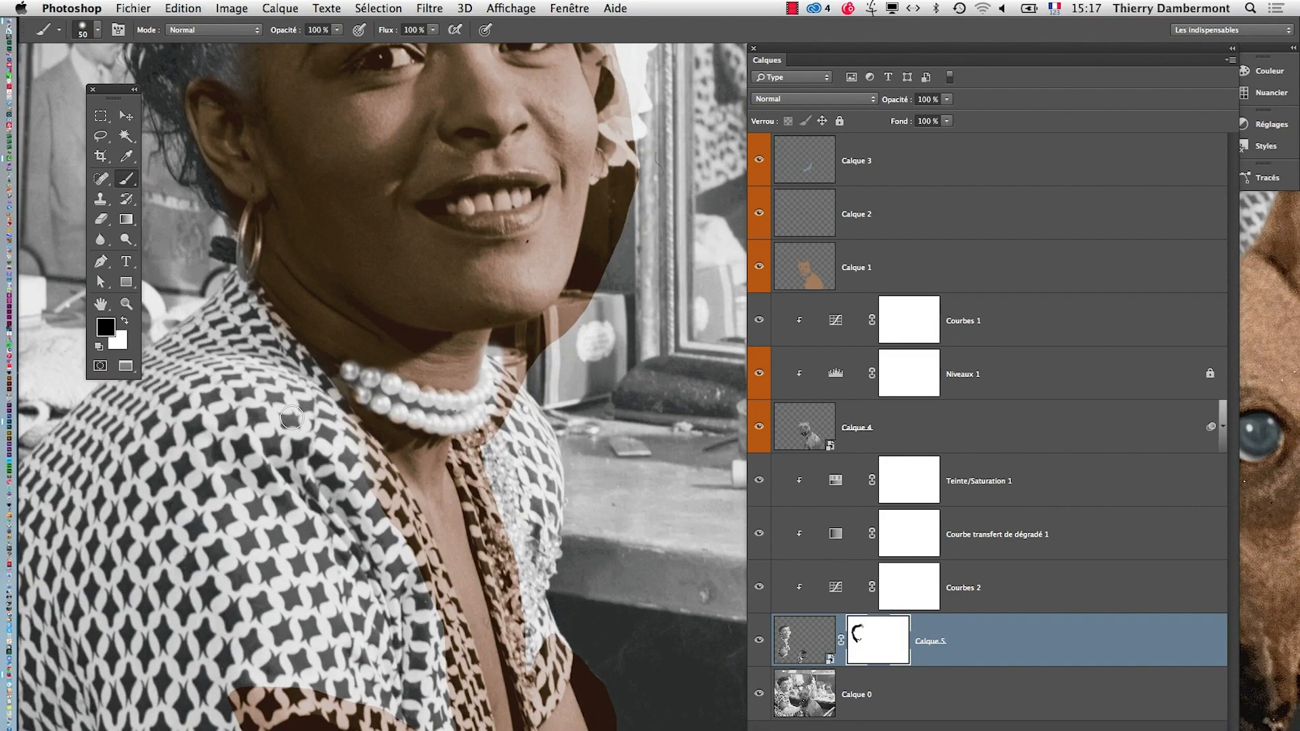
pyautogui.moveTo(218, 304); pyautogui.dragTo(249, 304)
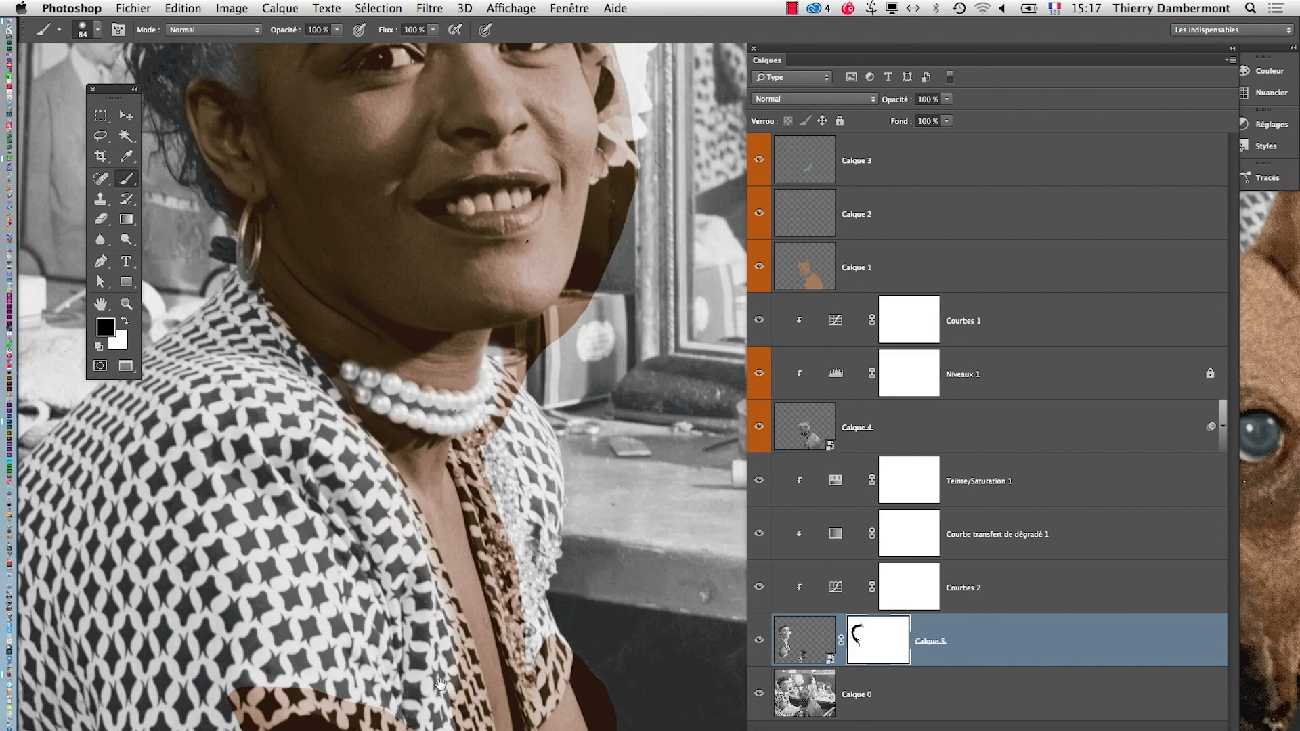
# Step: Mask the tint off the dress on both sides of the neckline down to the far sleeve, refining with a 44 px brush
pyautogui.moveTo(440, 684); pyautogui.dragTo(362, 498)
pyautogui.moveTo(332, 373)
pyautogui.mouseDown()
pyautogui.moveTo(396, 589)
pyautogui.moveTo(452, 629)
pyautogui.moveTo(384, 237)
pyautogui.moveTo(476, 641)
pyautogui.moveTo(511, 635)
pyautogui.moveTo(509, 594)
pyautogui.moveTo(444, 587)
pyautogui.mouseUp()
pyautogui.press('x')
pyautogui.click(482, 531)
pyautogui.keyDown('super'); pyautogui.doubleClick(498, 570); pyautogui.keyUp('super')
pyautogui.moveTo(439, 497)
pyautogui.mouseDown()
pyautogui.moveTo(415, 542)
pyautogui.moveTo(421, 663)
pyautogui.moveTo(543, 600)
pyautogui.moveTo(473, 370)
pyautogui.moveTo(493, 545)
pyautogui.moveTo(490, 491)
pyautogui.moveTo(461, 620)
pyautogui.moveTo(476, 576)
pyautogui.moveTo(449, 497)
pyautogui.moveTo(476, 501)
pyautogui.mouseUp()
pyautogui.press('x')
pyautogui.keyDown('ctrl'); pyautogui.keyDown('alt'); pyautogui.moveTo(603, 354); pyautogui.dragTo(614, 354); pyautogui.keyUp('alt'); pyautogui.keyUp('ctrl')
pyautogui.moveTo(516, 264)
pyautogui.mouseDown()
pyautogui.moveTo(556, 308)
pyautogui.moveTo(526, 331)
pyautogui.moveTo(489, 278)
pyautogui.moveTo(406, 227)
pyautogui.mouseUp()
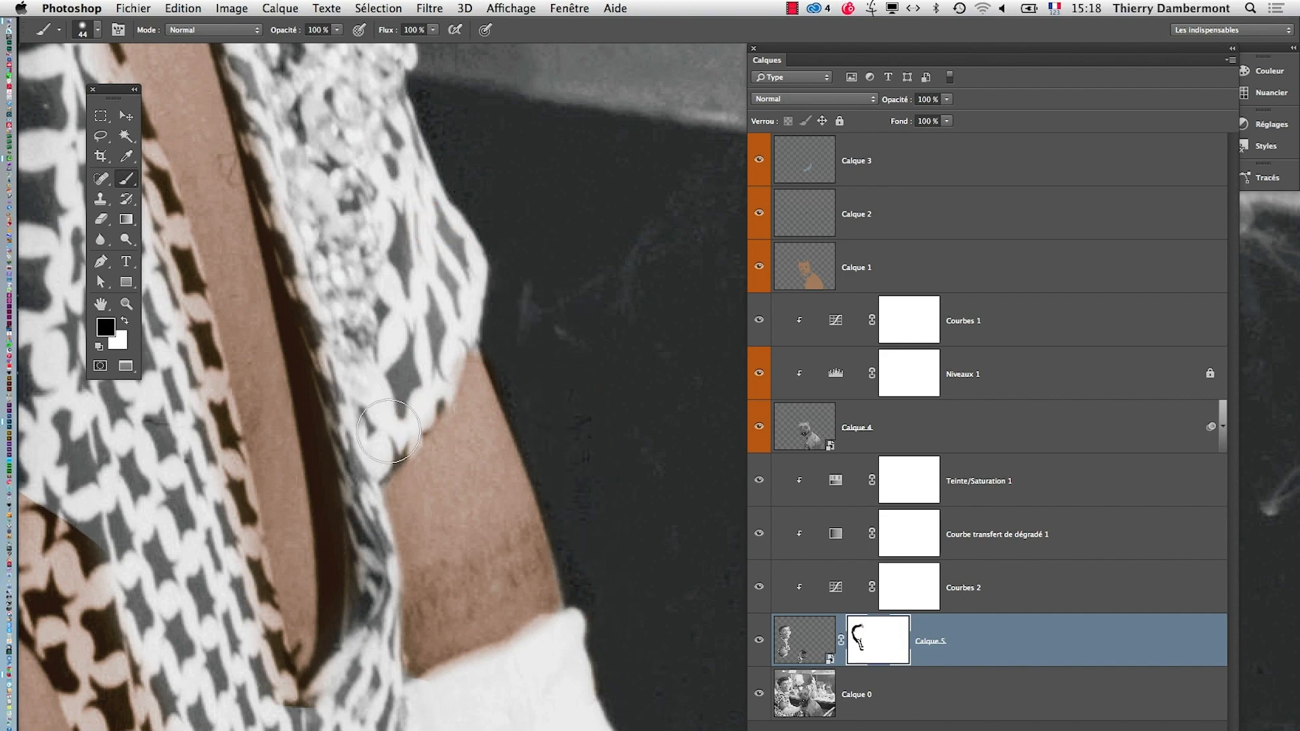
pyautogui.keyDown('alt'); pyautogui.click(388, 433); pyautogui.keyUp('alt')
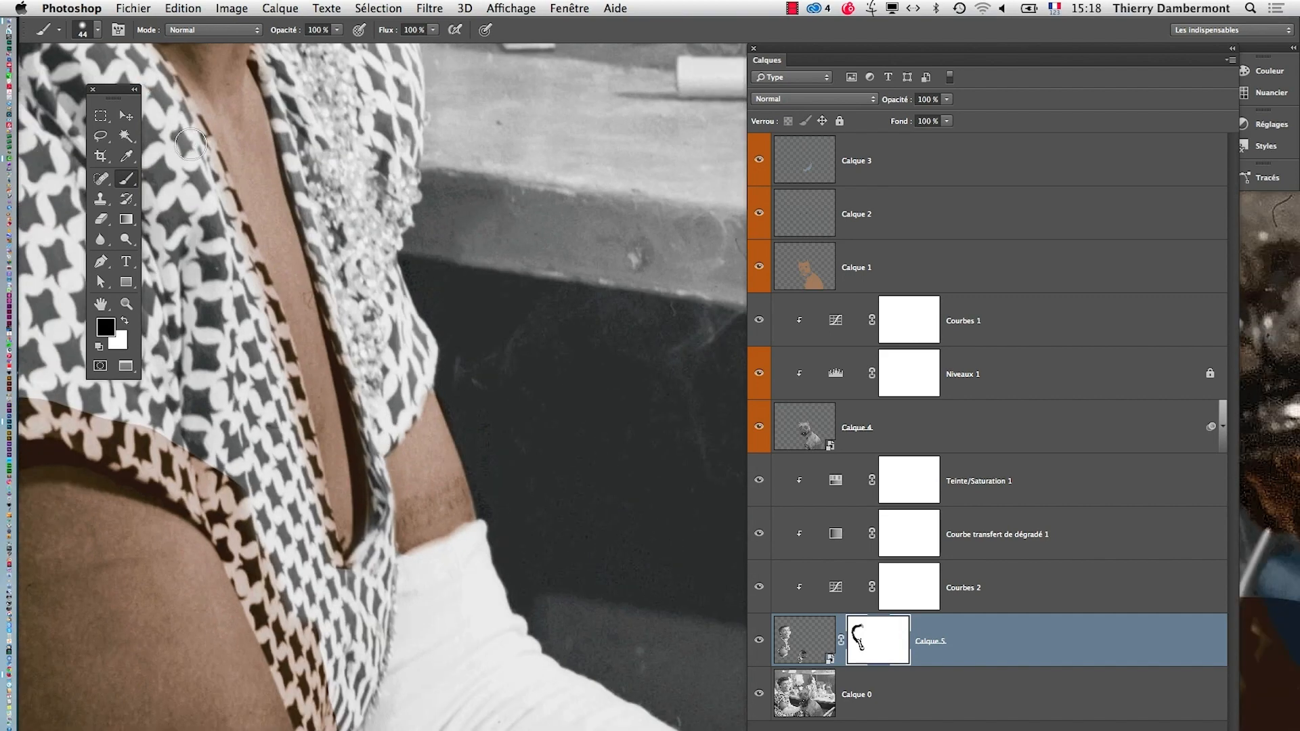
pyautogui.moveTo(190, 144); pyautogui.dragTo(214, 181)
pyautogui.moveTo(252, 305)
pyautogui.mouseDown()
pyautogui.moveTo(295, 439)
pyautogui.moveTo(514, 704)
pyautogui.mouseUp()
# Step: Soften the mask edge from the temple to the ear with white, using a 130 px brush at 64% opacity
pyautogui.press('space')
pyautogui.moveTo(258, 272); pyautogui.dragTo(389, 428)
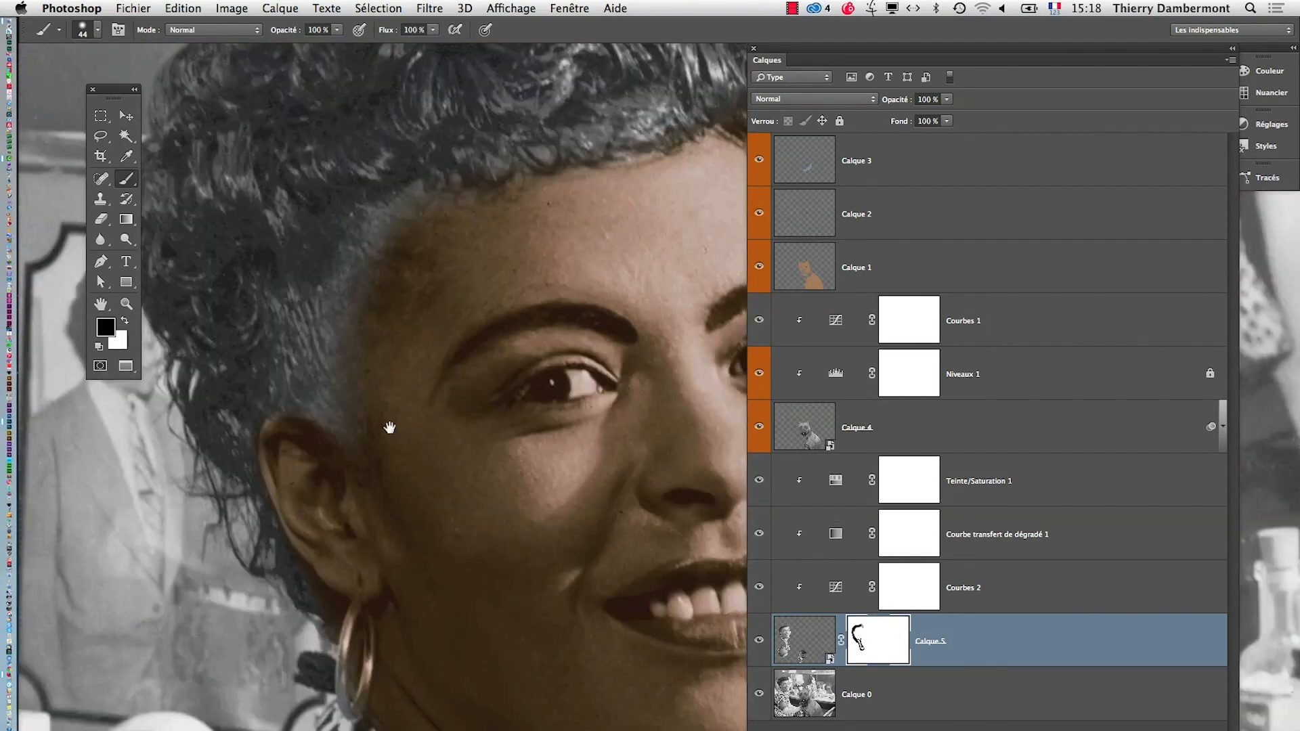
pyautogui.press('super+space')
pyautogui.click(350, 193)
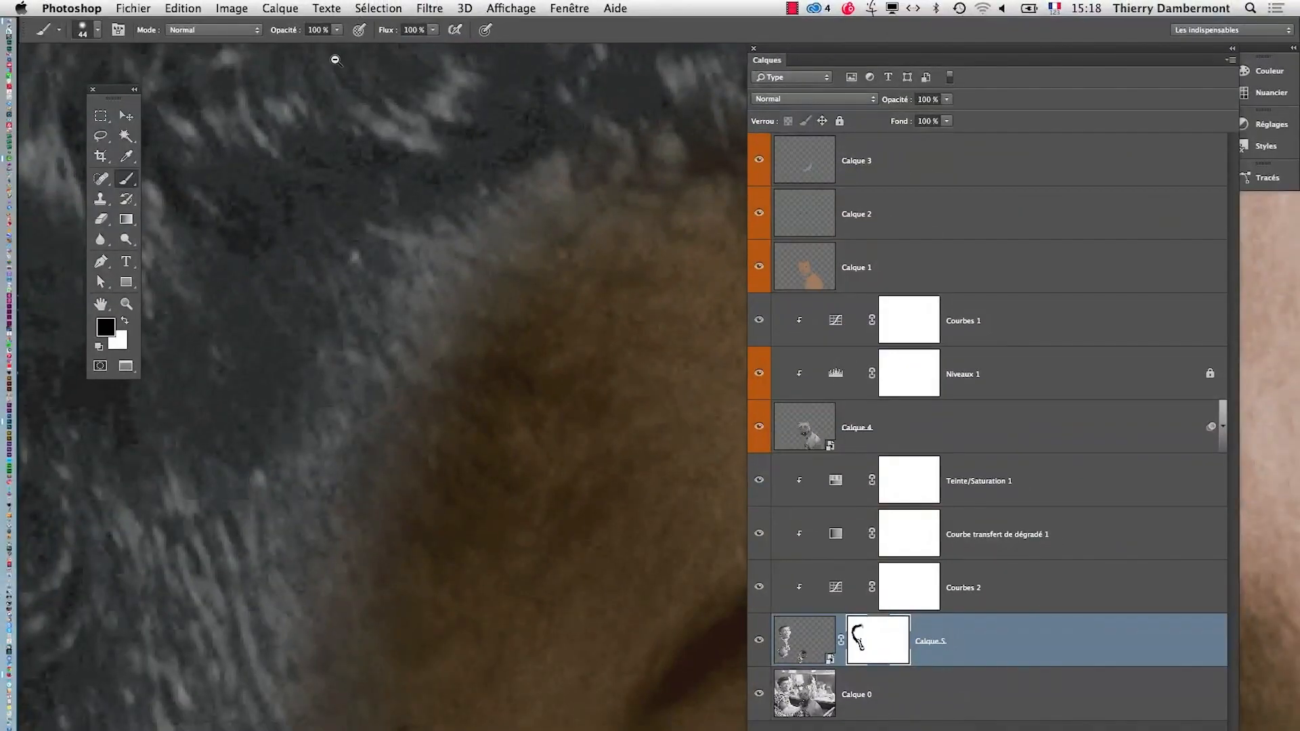
pyautogui.keyDown('alt'); pyautogui.click(390, 416); pyautogui.keyUp('alt')
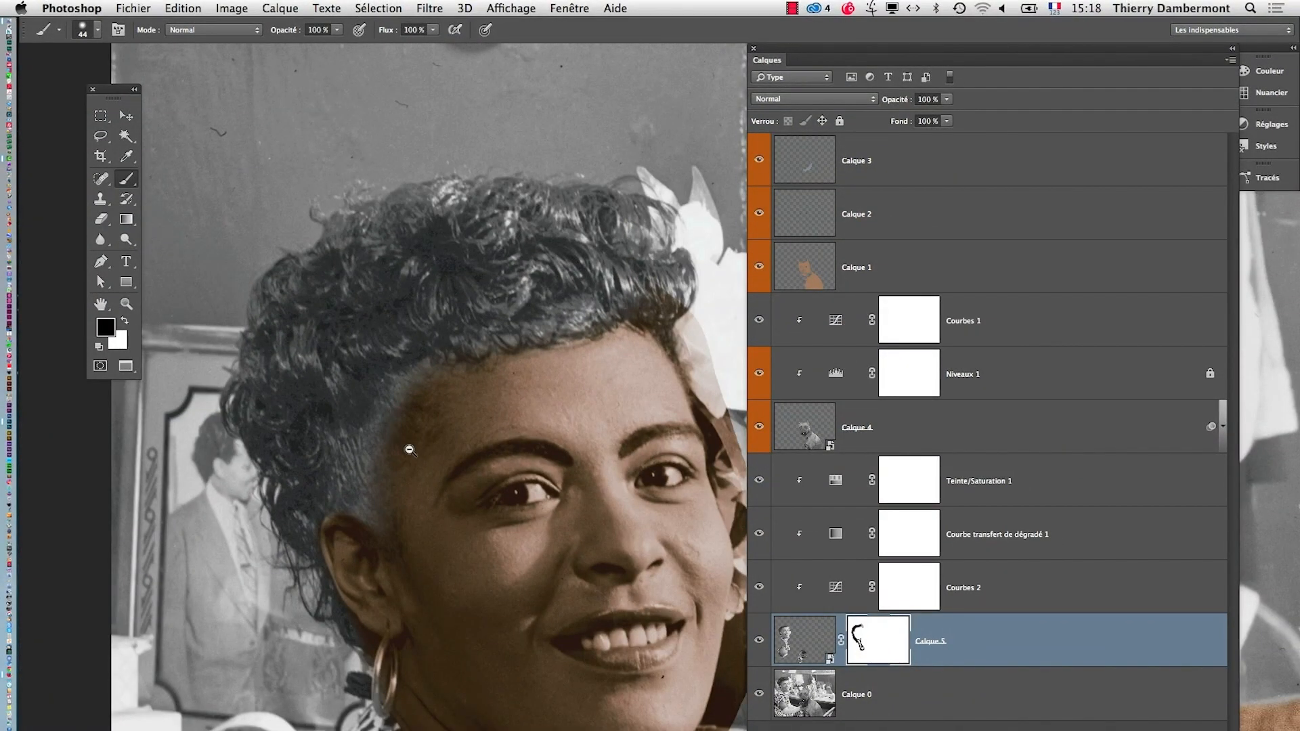
pyautogui.click(125, 324)
pyautogui.moveTo(562, 441); pyautogui.dragTo(581, 447)
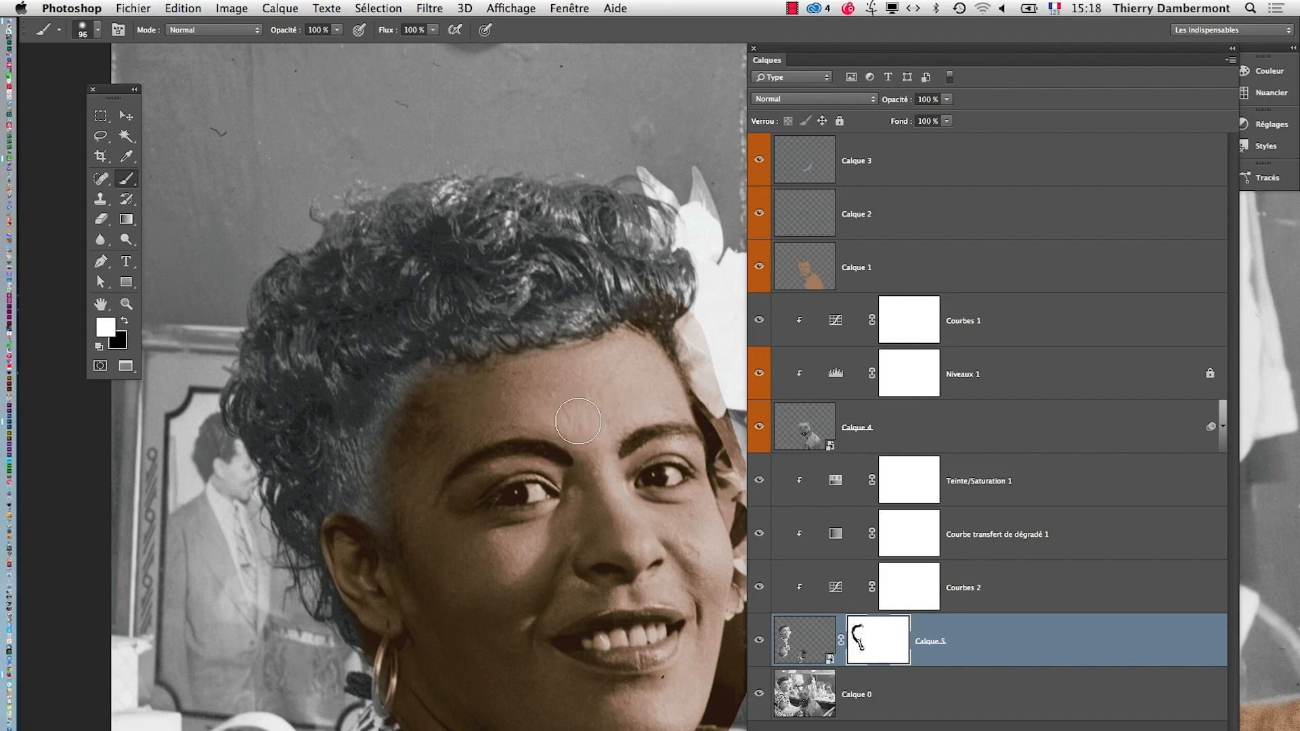
pyautogui.click(337, 30)
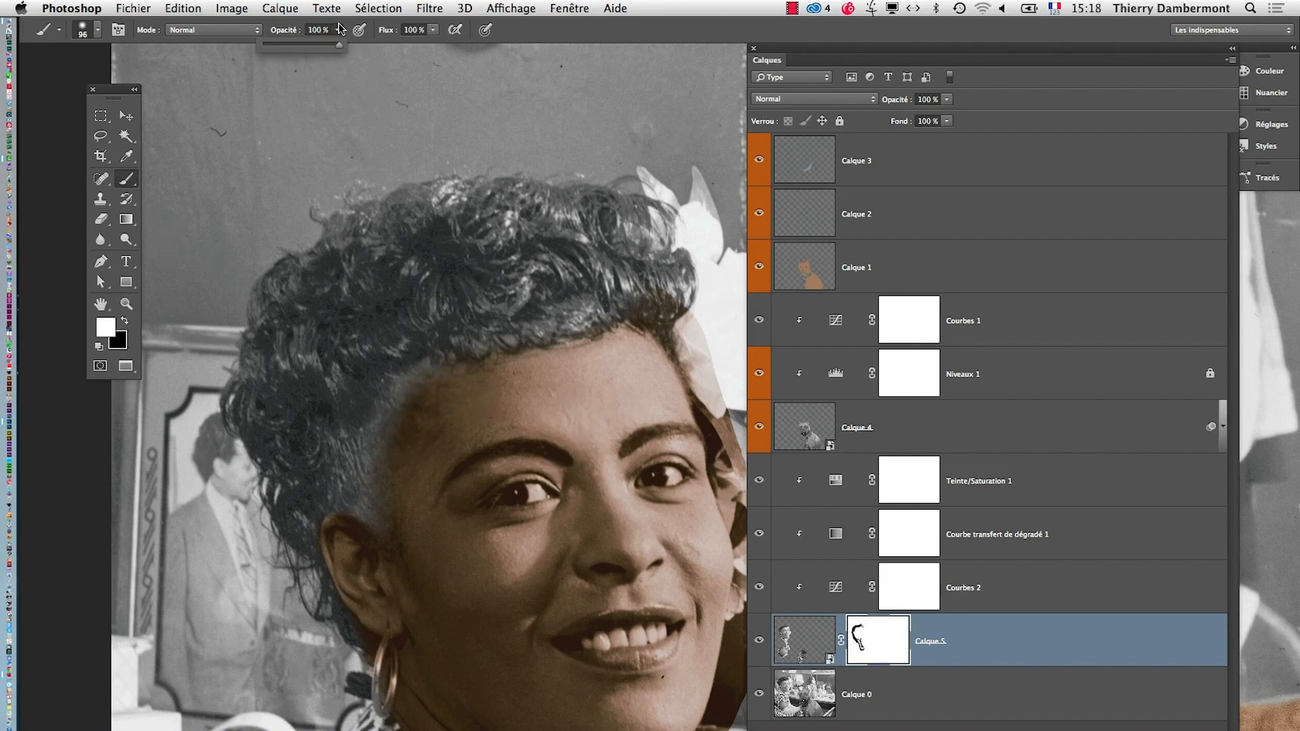
pyautogui.moveTo(505, 430); pyautogui.dragTo(516, 431)
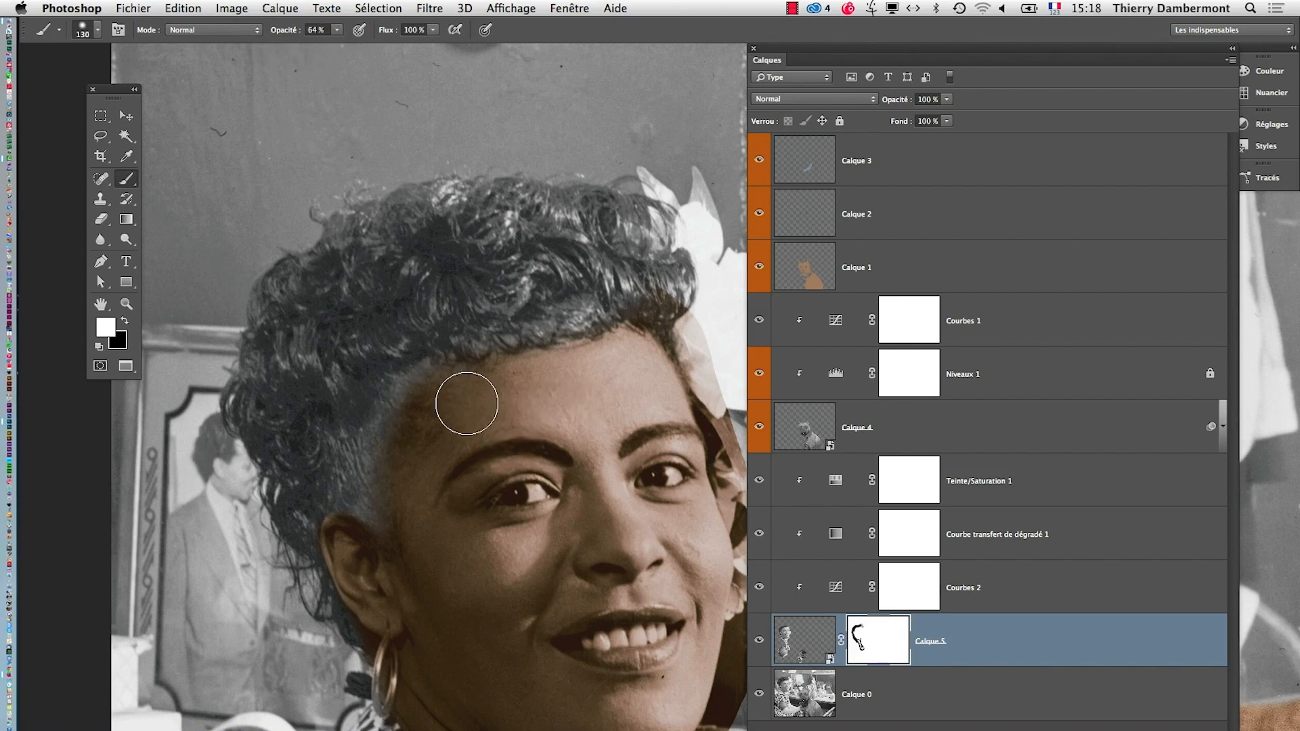
pyautogui.moveTo(447, 391)
pyautogui.mouseDown()
pyautogui.moveTo(389, 421)
pyautogui.moveTo(371, 527)
pyautogui.moveTo(400, 549)
pyautogui.mouseUp()
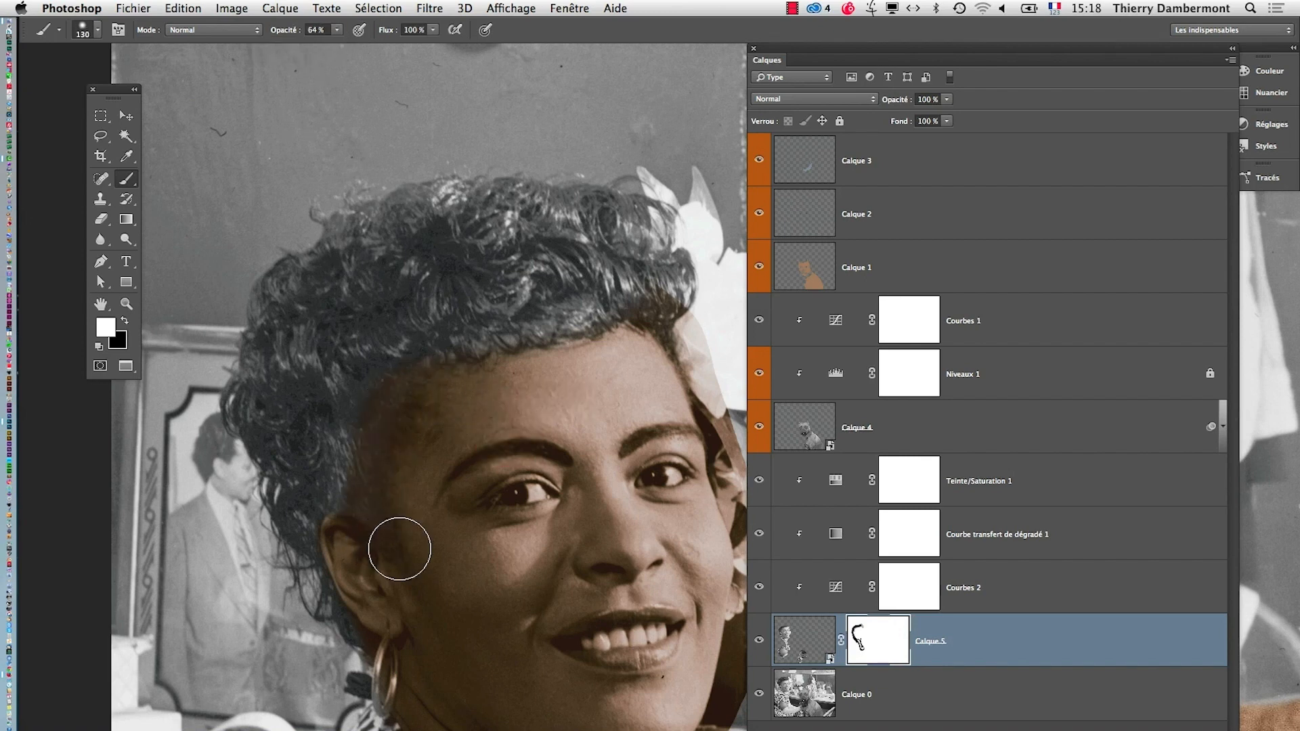
# Step: Blend the temple hairline further with white at 18% brush opacity
pyautogui.click(337, 29)
pyautogui.moveTo(423, 370)
pyautogui.mouseDown()
pyautogui.moveTo(393, 434)
pyautogui.moveTo(409, 422)
pyautogui.moveTo(415, 382)
pyautogui.moveTo(368, 468)
pyautogui.moveTo(376, 504)
pyautogui.moveTo(362, 462)
pyautogui.moveTo(359, 490)
pyautogui.moveTo(411, 521)
pyautogui.mouseUp()
pyautogui.moveTo(467, 347)
pyautogui.mouseDown()
pyautogui.moveTo(616, 341)
pyautogui.moveTo(513, 299)
pyautogui.mouseUp()
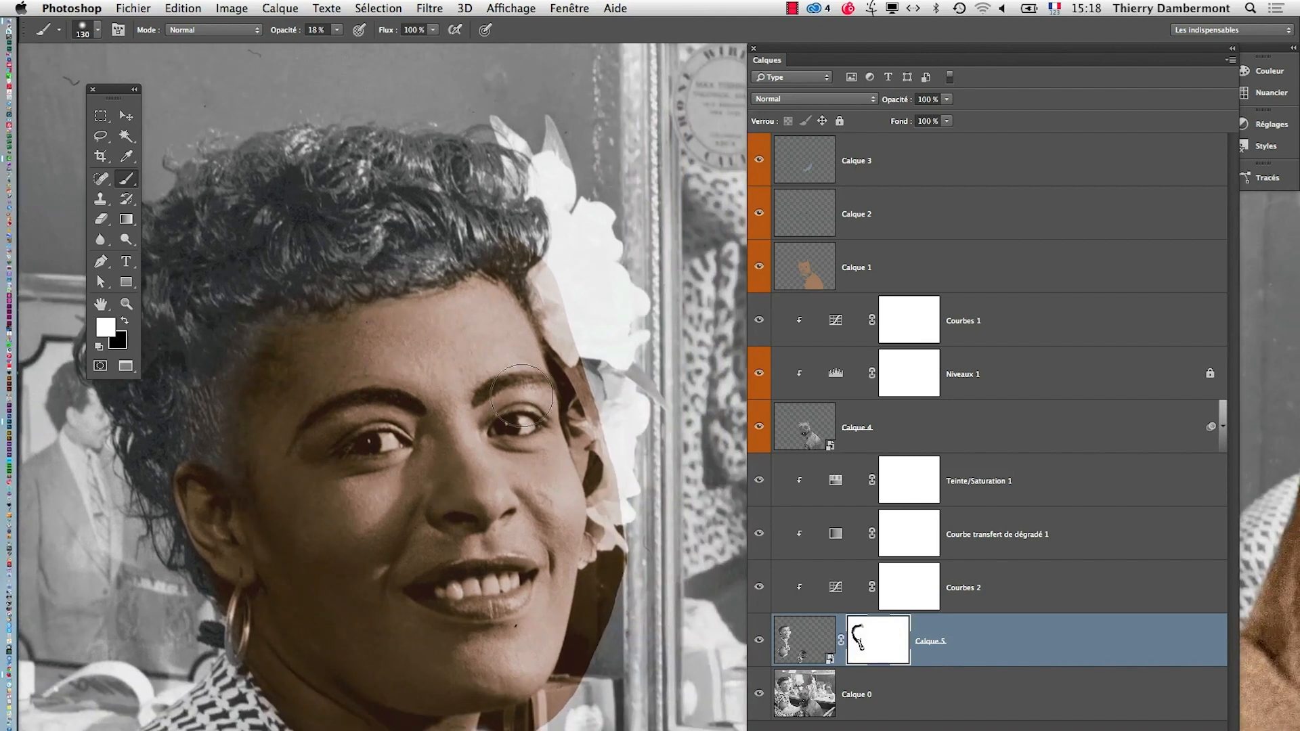
# Step: Paint black at 100% brush opacity on the mask over the white flower and the hair beside it
pyautogui.click(123, 319)
pyautogui.press('0')
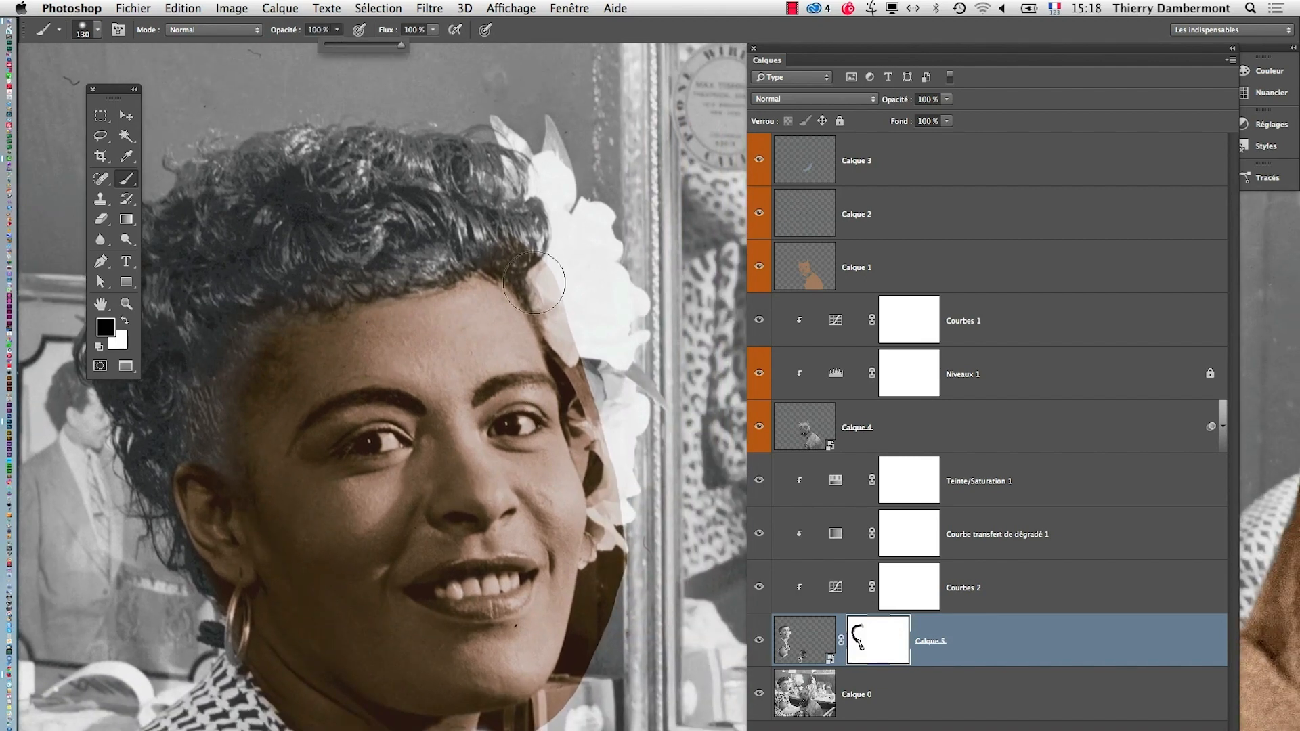
pyautogui.moveTo(580, 314)
pyautogui.mouseDown()
pyautogui.moveTo(559, 313)
pyautogui.moveTo(529, 263)
pyautogui.mouseUp()
pyautogui.moveTo(565, 344)
pyautogui.mouseDown()
pyautogui.moveTo(589, 391)
pyautogui.moveTo(601, 386)
pyautogui.mouseUp()
pyautogui.keyDown('super'); pyautogui.click(603, 409); pyautogui.keyUp('super')
pyautogui.moveTo(448, 156)
pyautogui.mouseDown()
pyautogui.moveTo(506, 397)
pyautogui.moveTo(487, 371)
pyautogui.moveTo(534, 498)
pyautogui.mouseUp()
# Step: Mask the tint out of the background and flower beside the cheek, jaw and neck
pyautogui.keyDown('alt'); pyautogui.keyDown('super'); pyautogui.click(538, 387); pyautogui.keyUp('super'); pyautogui.keyUp('alt')
pyautogui.moveTo(538, 387)
pyautogui.mouseDown()
pyautogui.moveTo(539, 236)
pyautogui.moveTo(531, 314)
pyautogui.moveTo(552, 415)
pyautogui.moveTo(579, 422)
pyautogui.mouseUp()
pyautogui.moveTo(569, 523); pyautogui.dragTo(581, 281)
pyautogui.moveTo(564, 332)
pyautogui.mouseDown()
pyautogui.moveTo(528, 401)
pyautogui.moveTo(548, 290)
pyautogui.moveTo(498, 425)
pyautogui.moveTo(413, 464)
pyautogui.moveTo(423, 499)
pyautogui.moveTo(399, 596)
pyautogui.mouseUp()
pyautogui.keyDown('alt'); pyautogui.keyDown('super'); pyautogui.click(505, 523); pyautogui.keyUp('super'); pyautogui.keyUp('alt')
pyautogui.keyDown('alt'); pyautogui.keyDown('super'); pyautogui.click(506, 523); pyautogui.keyUp('super'); pyautogui.keyUp('alt')
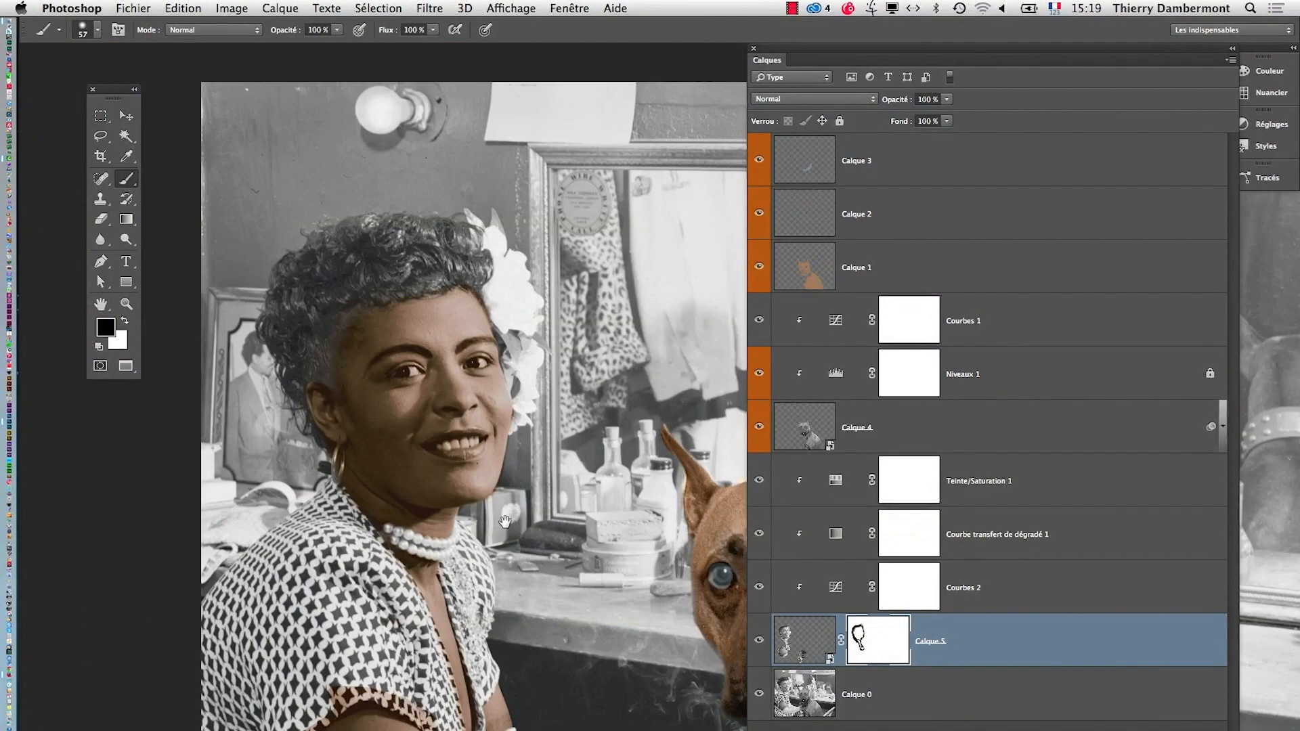
pyautogui.moveTo(506, 523); pyautogui.dragTo(547, 425)
# Step: Retouch the temple transition with white, using a 188 px brush at 8% opacity
pyautogui.press('x')
pyautogui.moveTo(436, 266); pyautogui.dragTo(453, 266)
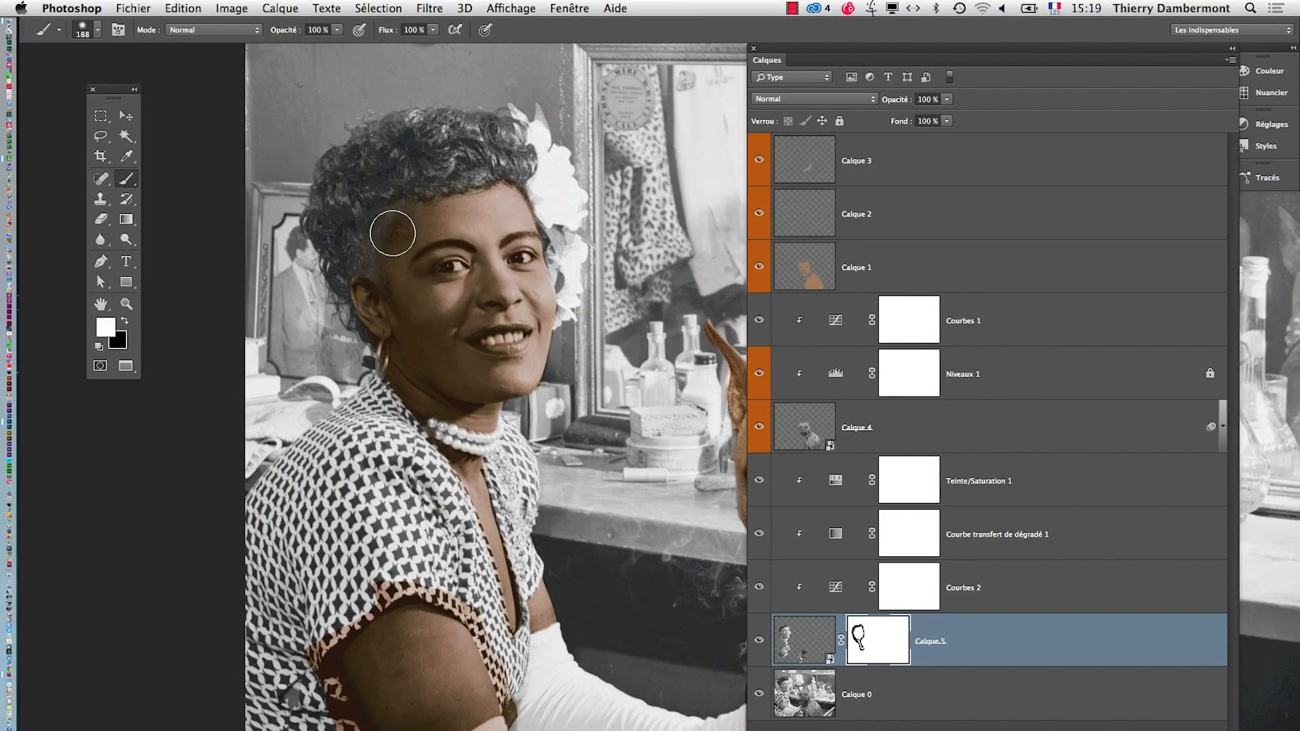
pyautogui.click(337, 30)
pyautogui.click(337, 30)
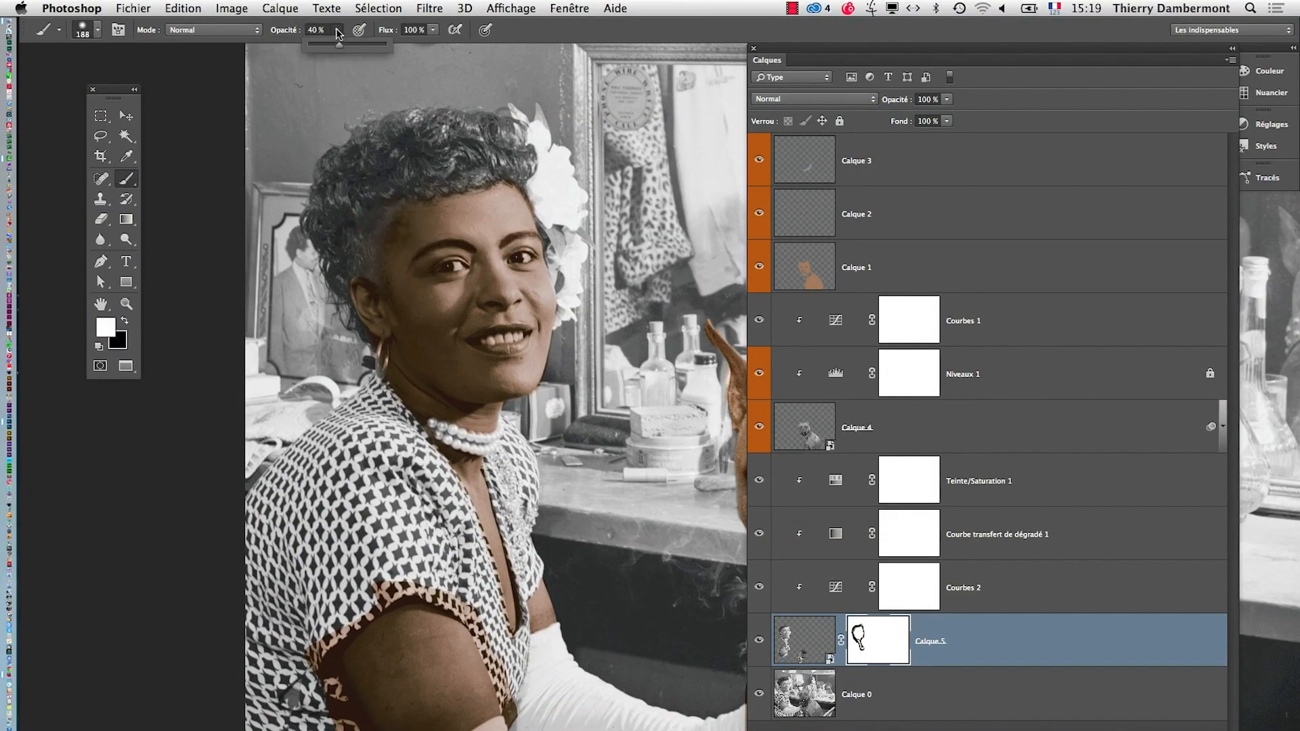
pyautogui.click(410, 245)
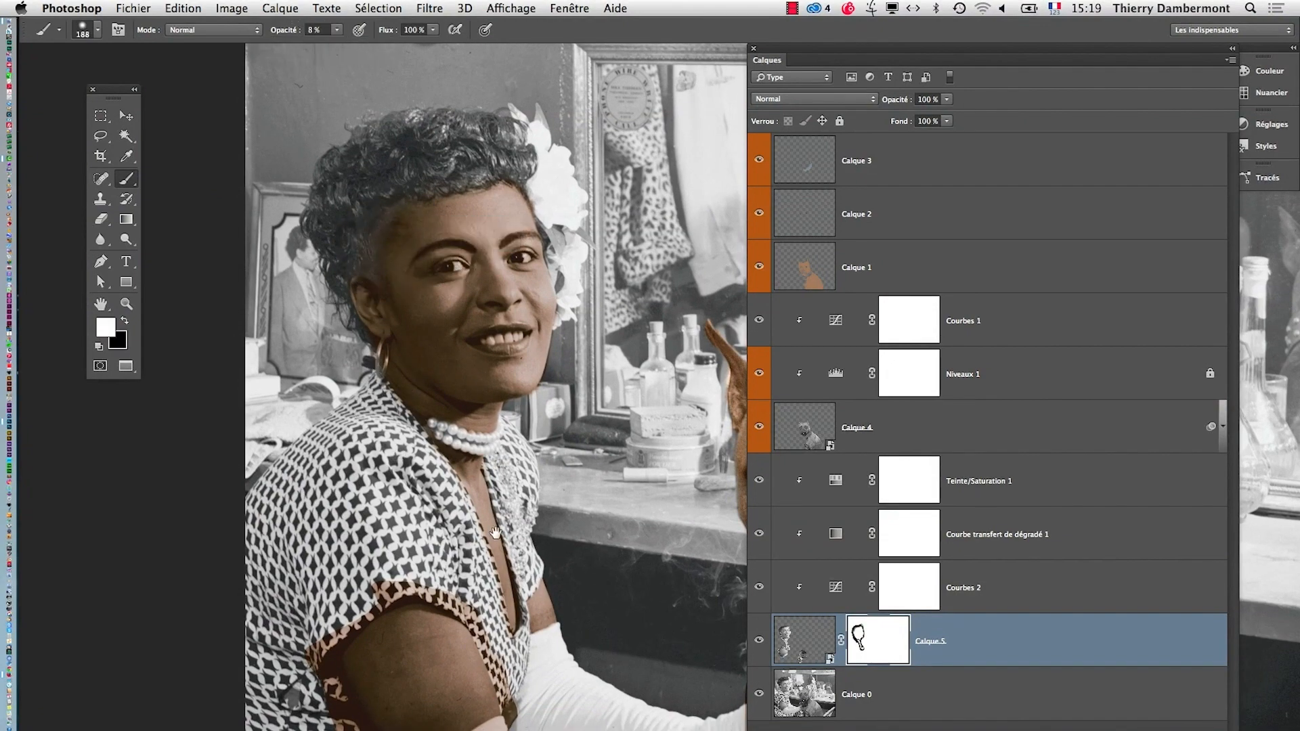
# Step: Mask the tint off the sleeve edge, dress and glove around the near upper arm with black at 100% opacity and an 83 px brush
pyautogui.press('super+plus')
pyautogui.moveTo(496, 534); pyautogui.dragTo(514, 298)
pyautogui.click(125, 320)
pyautogui.moveTo(409, 411); pyautogui.dragTo(378, 411)
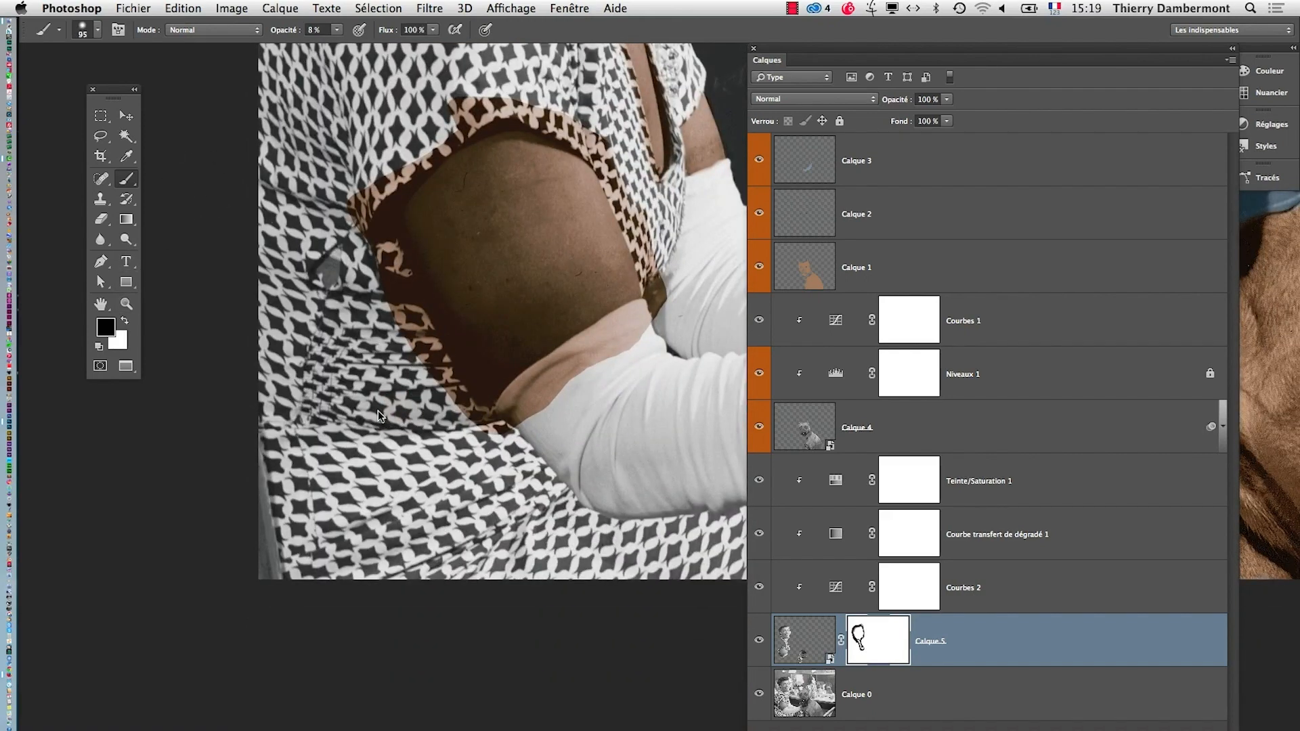
pyautogui.moveTo(336, 29); pyautogui.dragTo(536, 61)
pyautogui.moveTo(407, 330); pyautogui.dragTo(432, 329)
pyautogui.moveTo(359, 221)
pyautogui.mouseDown()
pyautogui.moveTo(679, 317)
pyautogui.moveTo(664, 319)
pyautogui.moveTo(610, 171)
pyautogui.moveTo(560, 126)
pyautogui.moveTo(492, 108)
pyautogui.moveTo(430, 133)
pyautogui.moveTo(506, 86)
pyautogui.moveTo(338, 201)
pyautogui.moveTo(394, 179)
pyautogui.moveTo(458, 119)
pyautogui.moveTo(424, 133)
pyautogui.moveTo(371, 191)
pyautogui.moveTo(370, 243)
pyautogui.moveTo(385, 247)
pyautogui.moveTo(453, 390)
pyautogui.moveTo(514, 451)
pyautogui.moveTo(502, 443)
pyautogui.moveTo(520, 398)
pyautogui.moveTo(657, 310)
pyautogui.moveTo(491, 432)
pyautogui.mouseUp()
pyautogui.press('super+z')
pyautogui.click(542, 406)
pyautogui.scroll(-1, 612, 472)
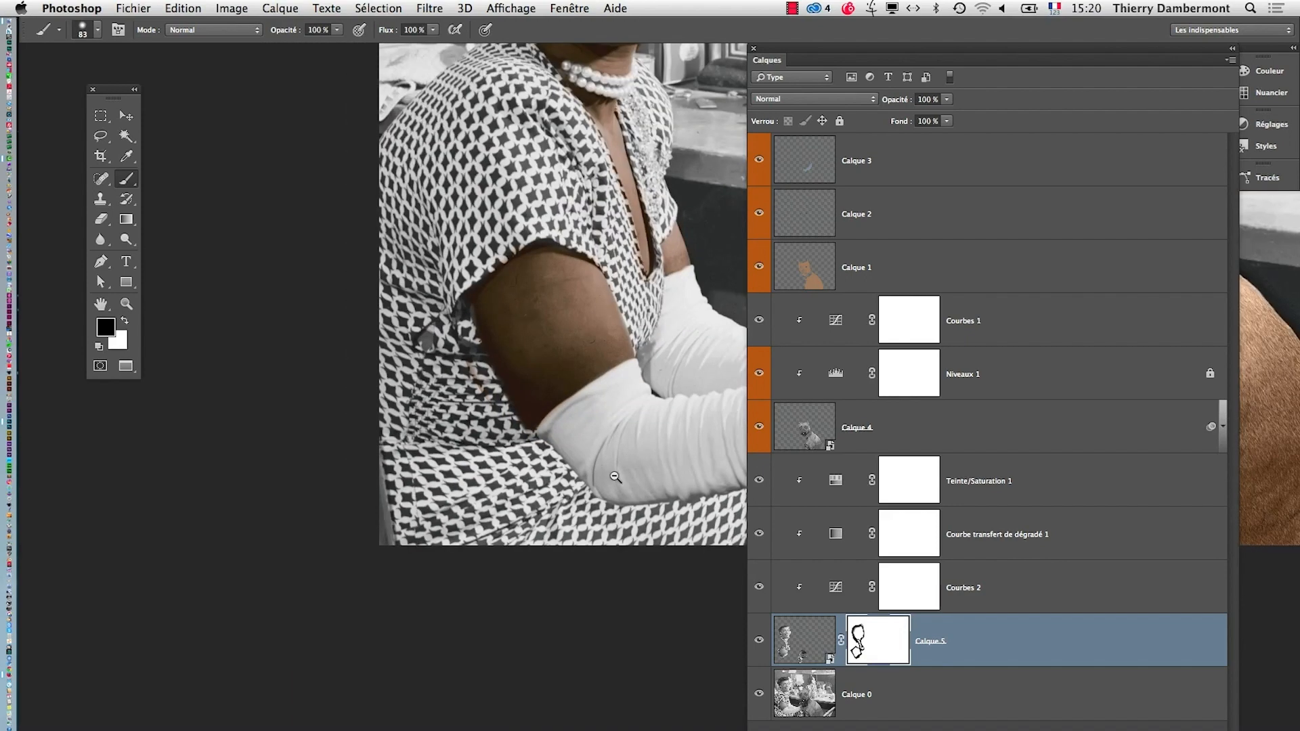
# Step: Touch up the mask around the near upper arm, cleaning the leftover tint spots on the dress behind it
pyautogui.scroll(2, 514, 375)
pyautogui.press('x')
pyautogui.scroll(-1, 474, 285)
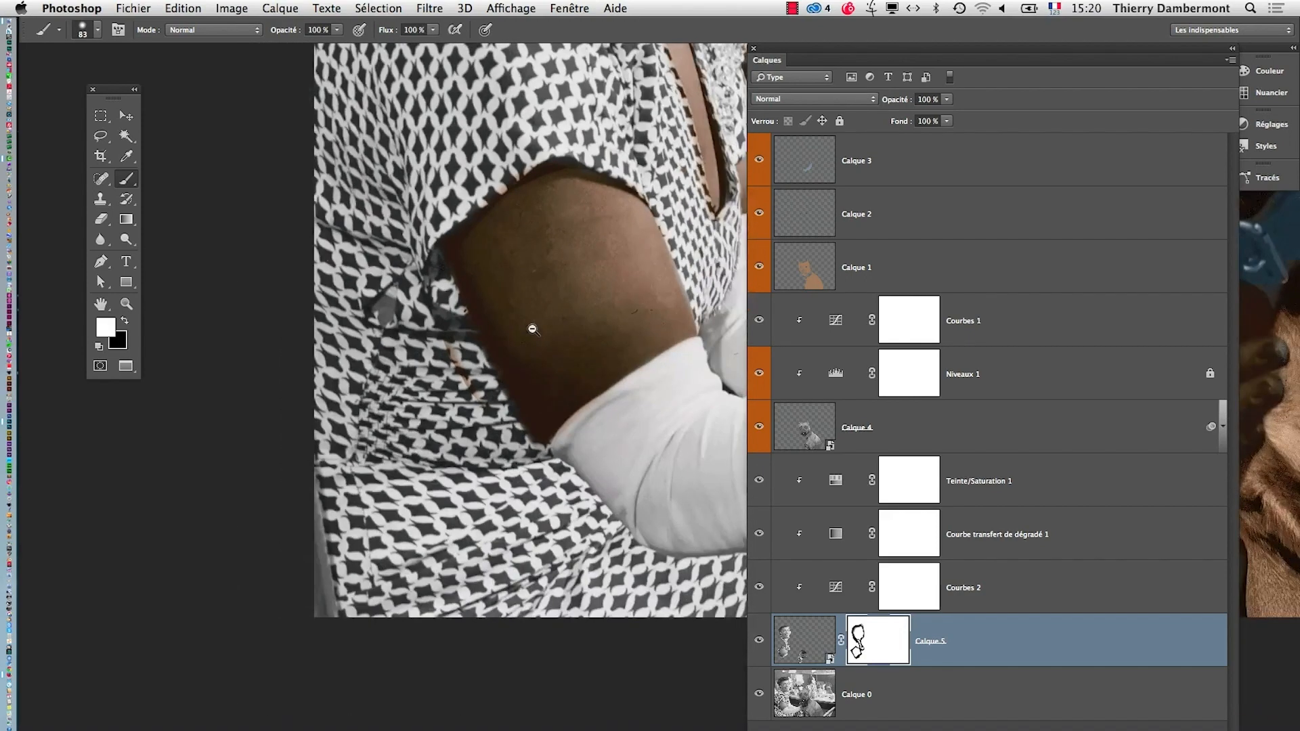
pyautogui.scroll(2, 525, 345)
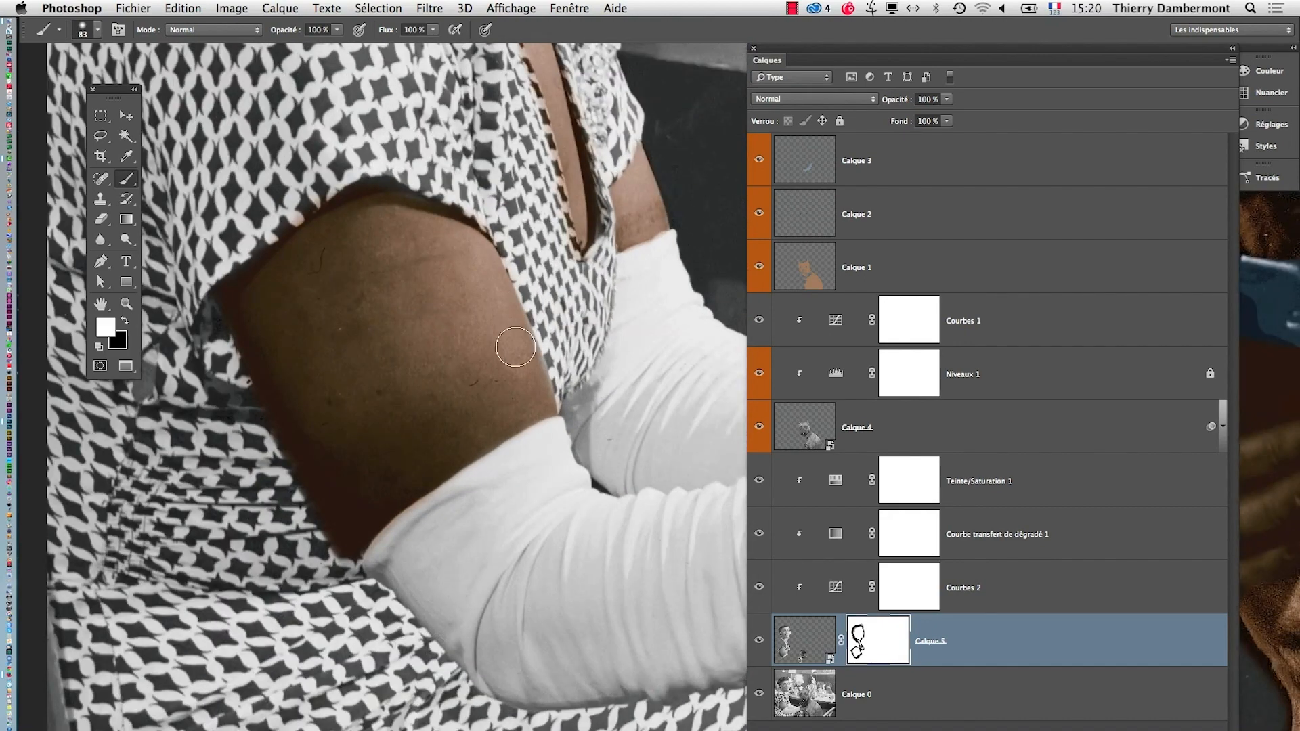
# Step: Clean the remaining tint off the dress along the lower neckline edge with black and the 83 px brush
pyautogui.press('x')
pyautogui.scroll(-3, 523, 393)
pyautogui.scroll(2, 524, 393)
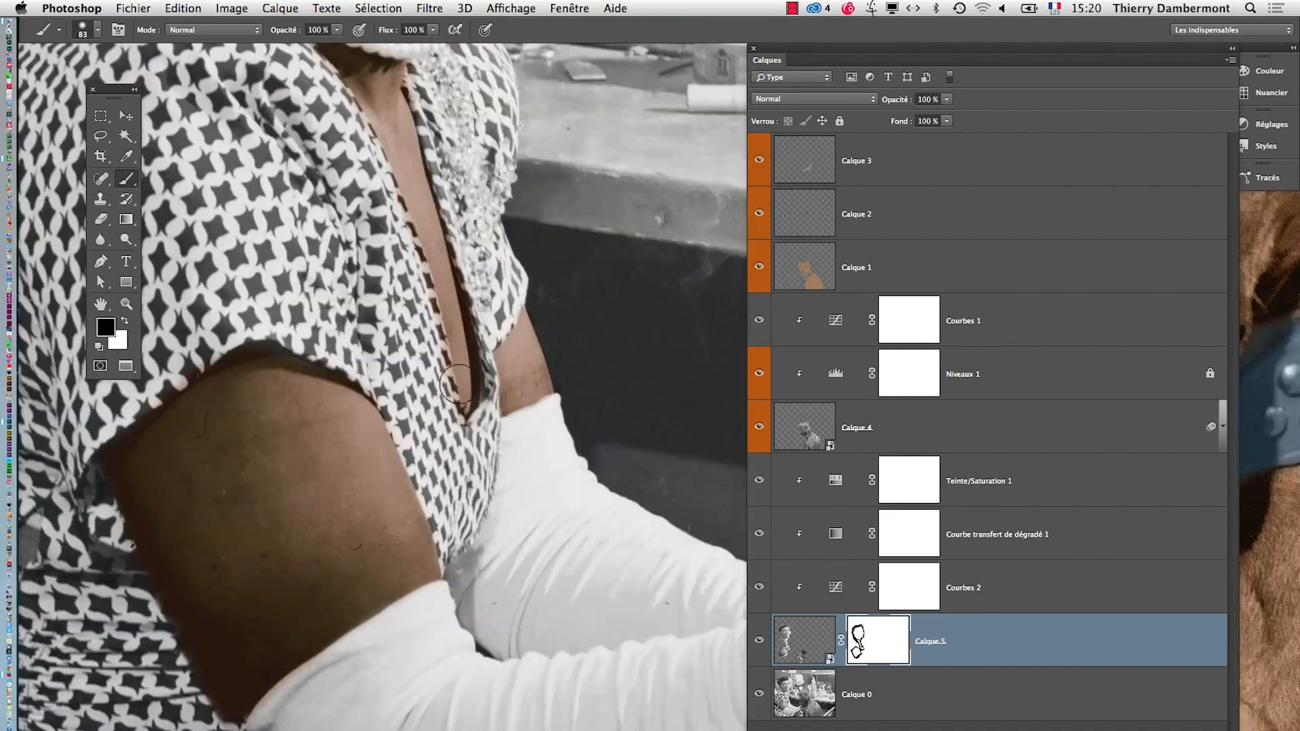
pyautogui.press('x')
pyautogui.press('x')
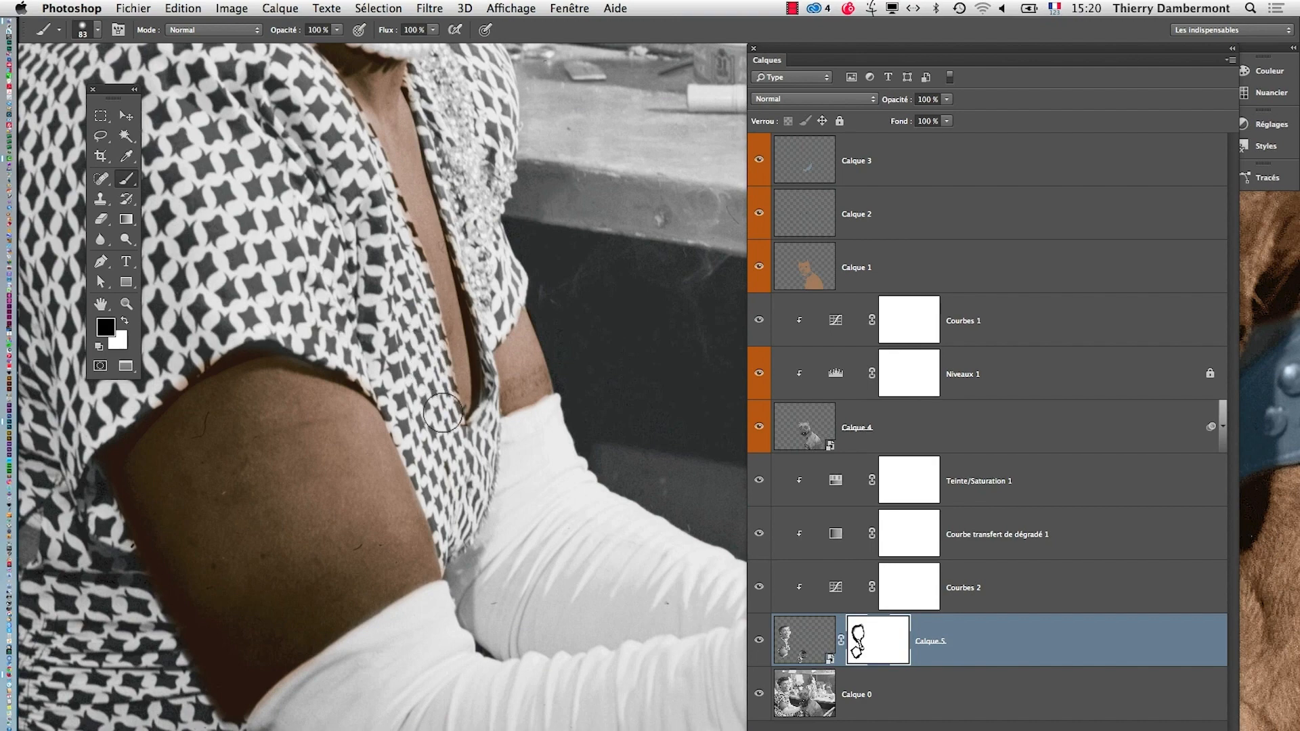
pyautogui.scroll(-3, 400, 201)
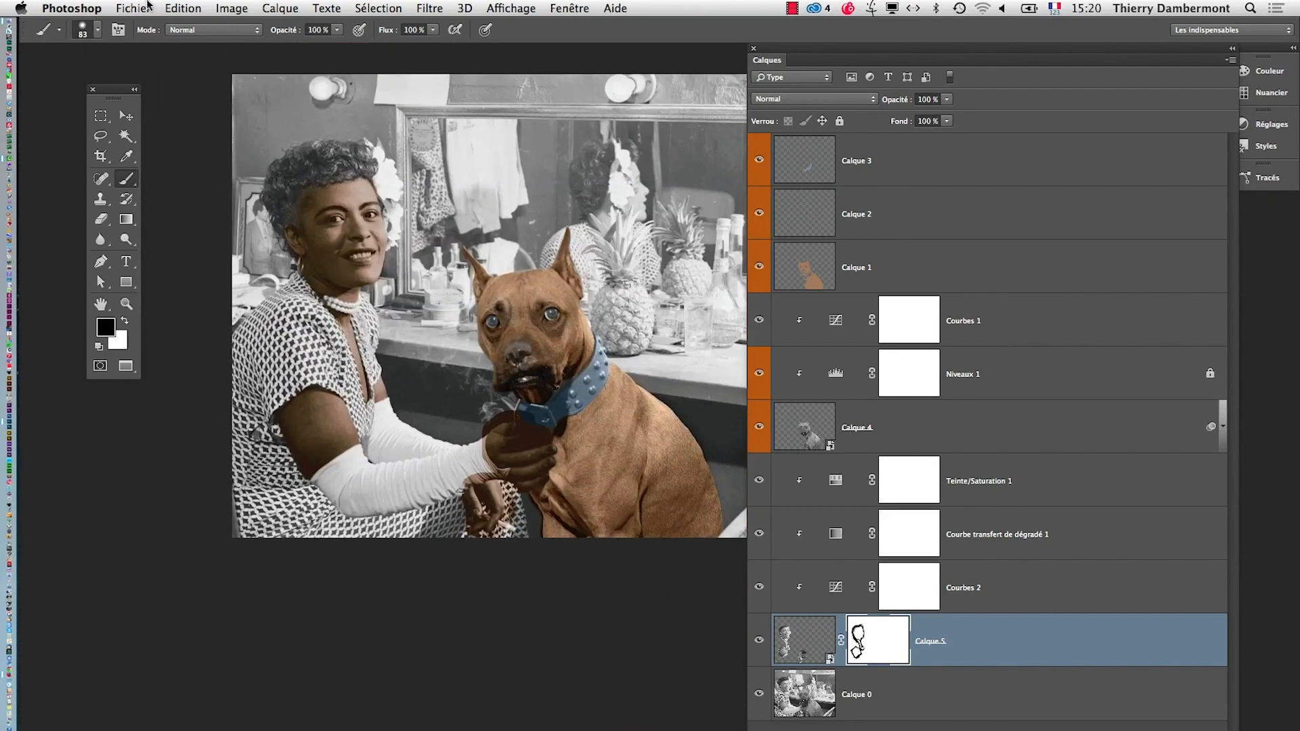
# Step: Save the document under a new chien-et-artiste version number in the PS-jour3 folder, in Photoshop format with layers
pyautogui.click(139, 8)
pyautogui.click(183, 183)
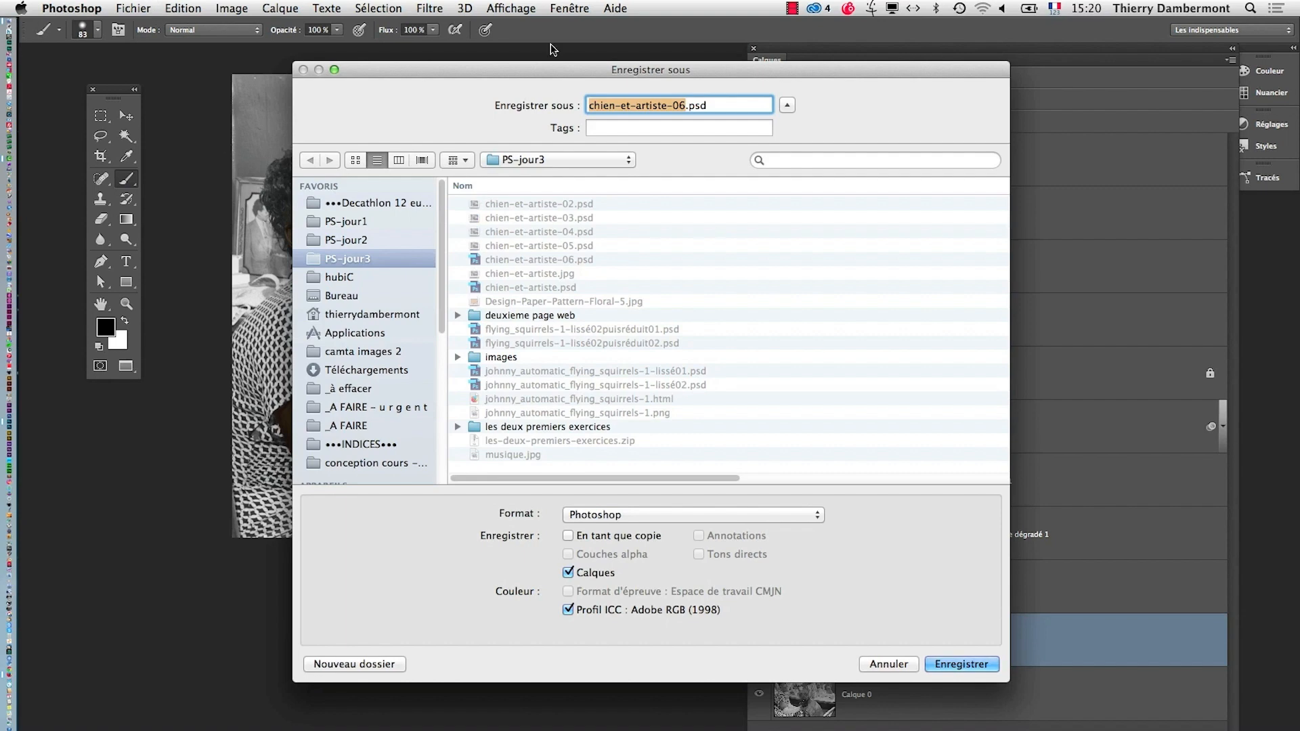
pyautogui.click(693, 105)
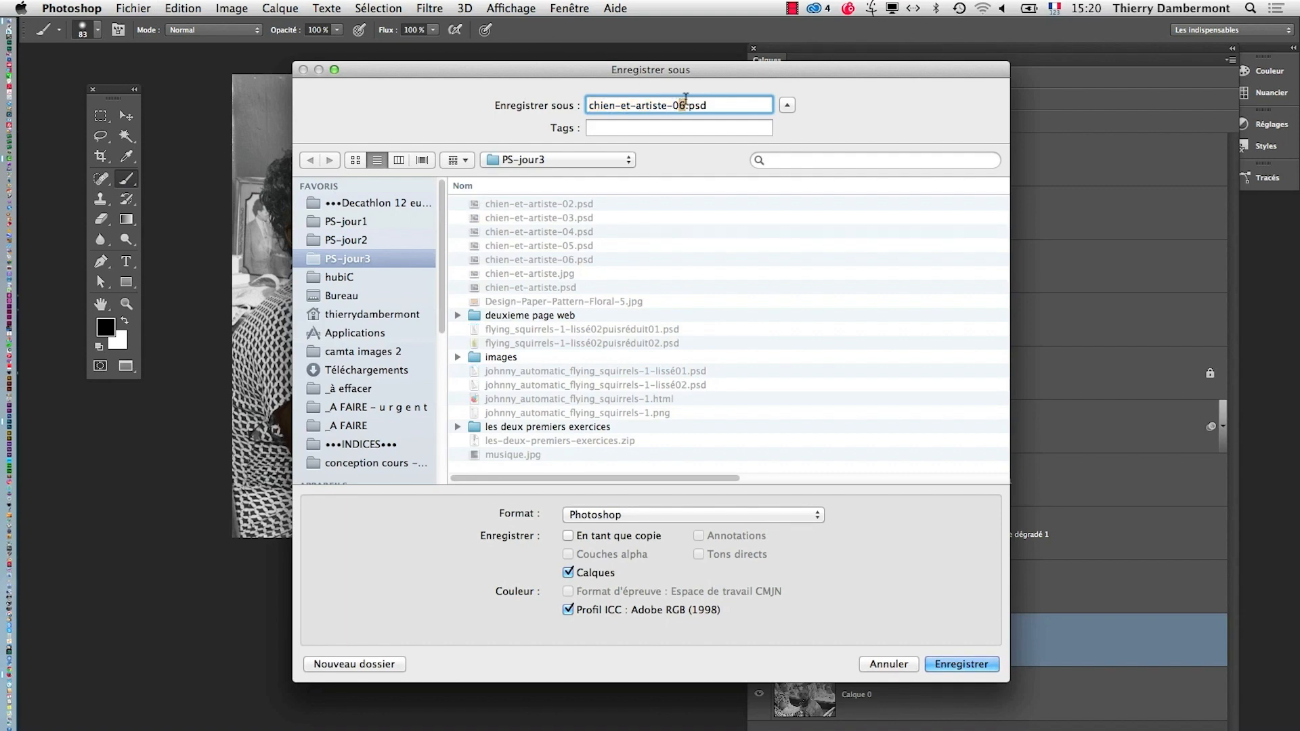
pyautogui.press('Return')
pyautogui.press('Return')
# Step: Raise the upper point of the Courbes 2 curve to brighten the woman's lighter skin tones
pyautogui.click(826, 594)
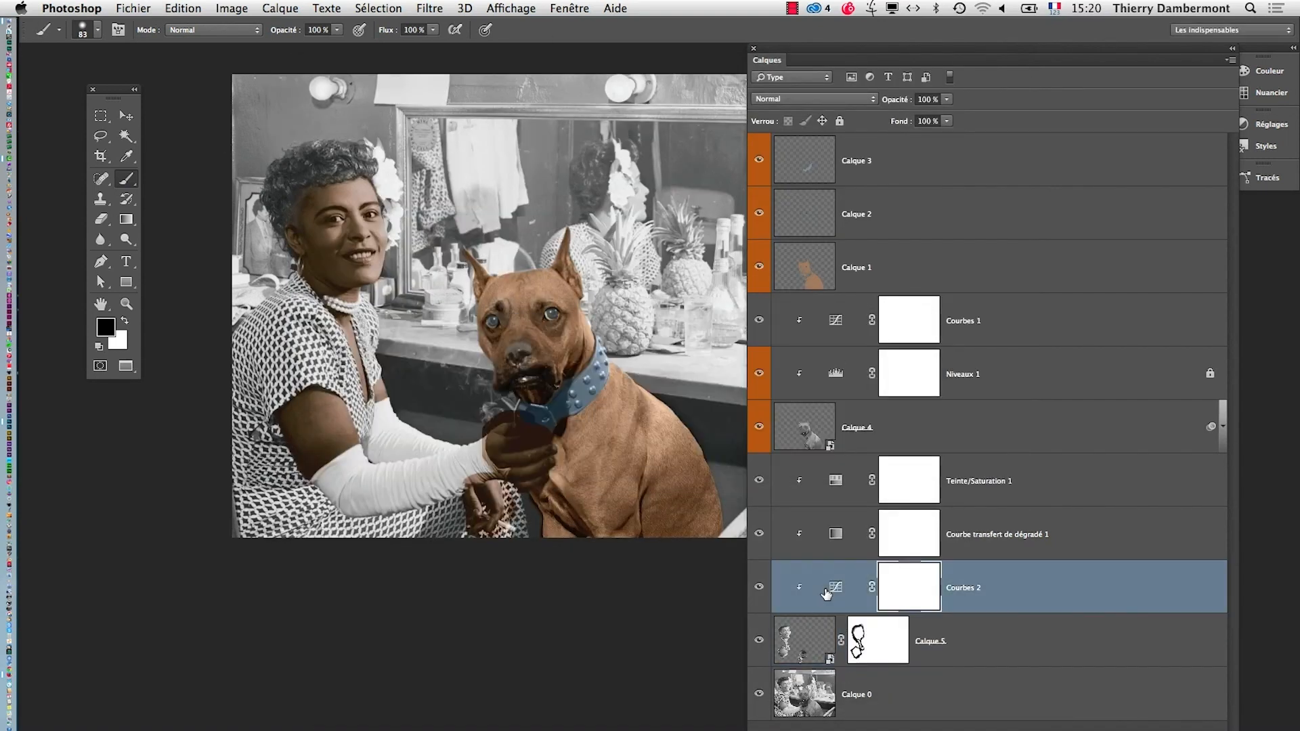
pyautogui.doubleClick(835, 586)
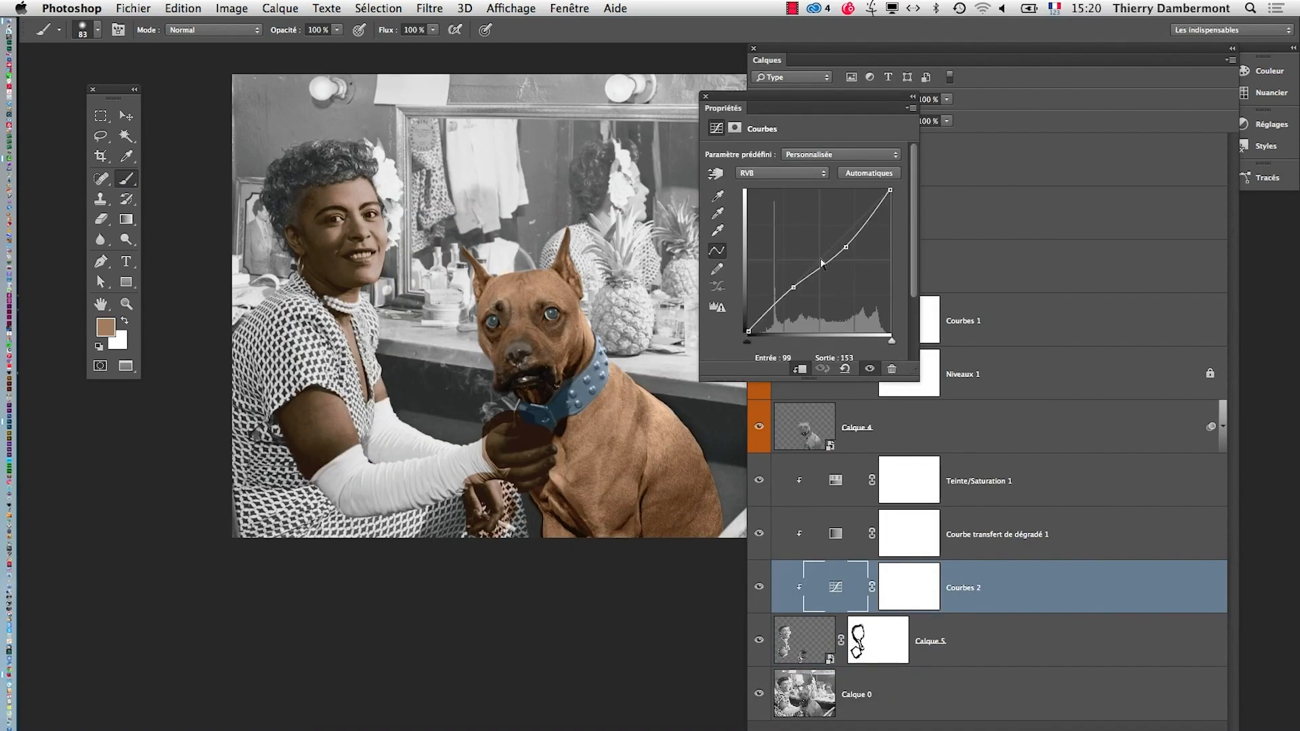
pyautogui.keyDown('super'); pyautogui.click(377, 211); pyautogui.keyUp('super')
pyautogui.moveTo(270, 315); pyautogui.dragTo(358, 313)
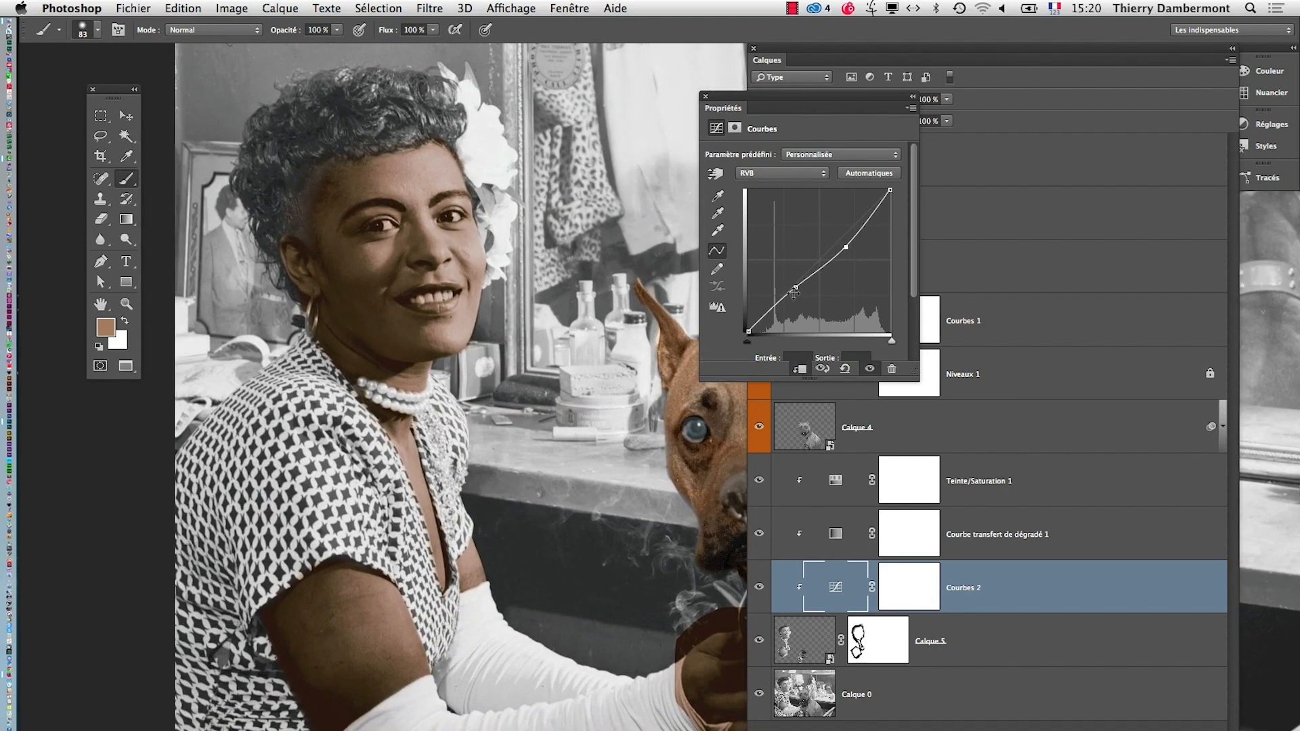
pyautogui.moveTo(845, 244); pyautogui.dragTo(845, 234)
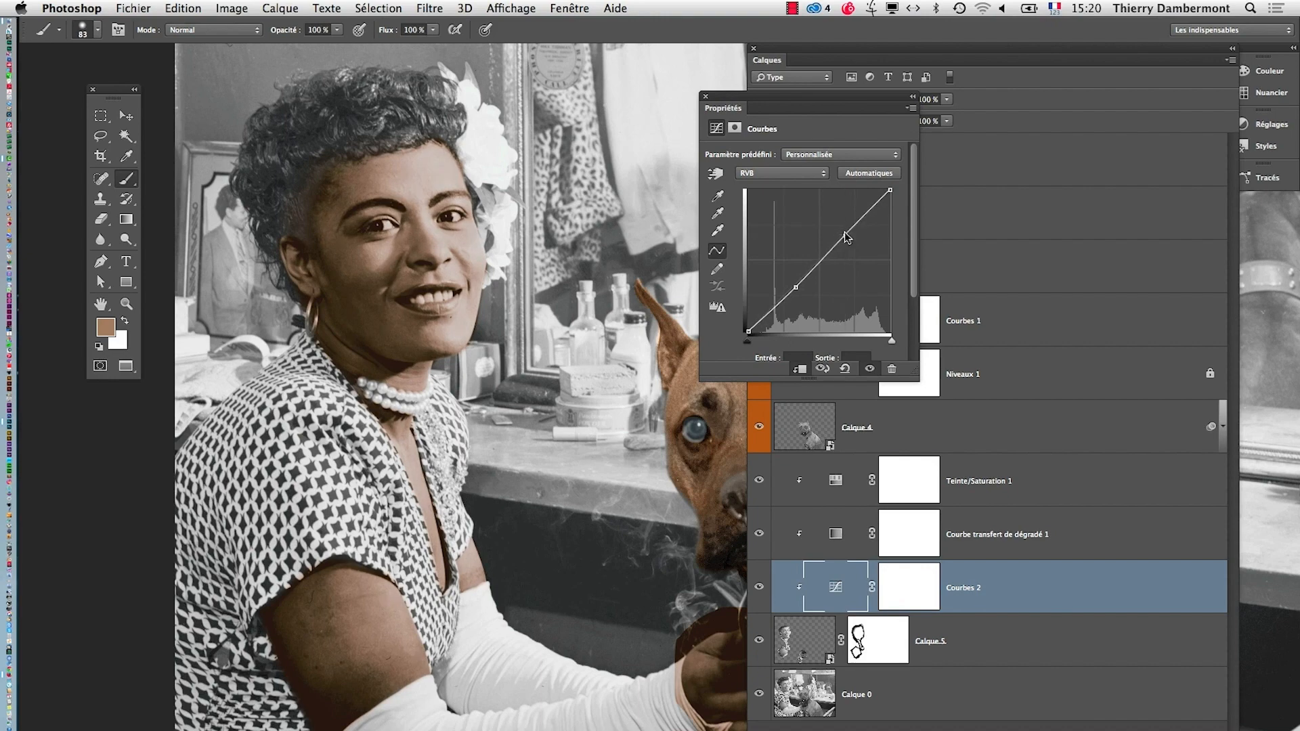
# Step: Change the light brown stop at 69% in the Courbe transfert de dégradé 1 gradient to colour #a0886e
pyautogui.click(835, 535)
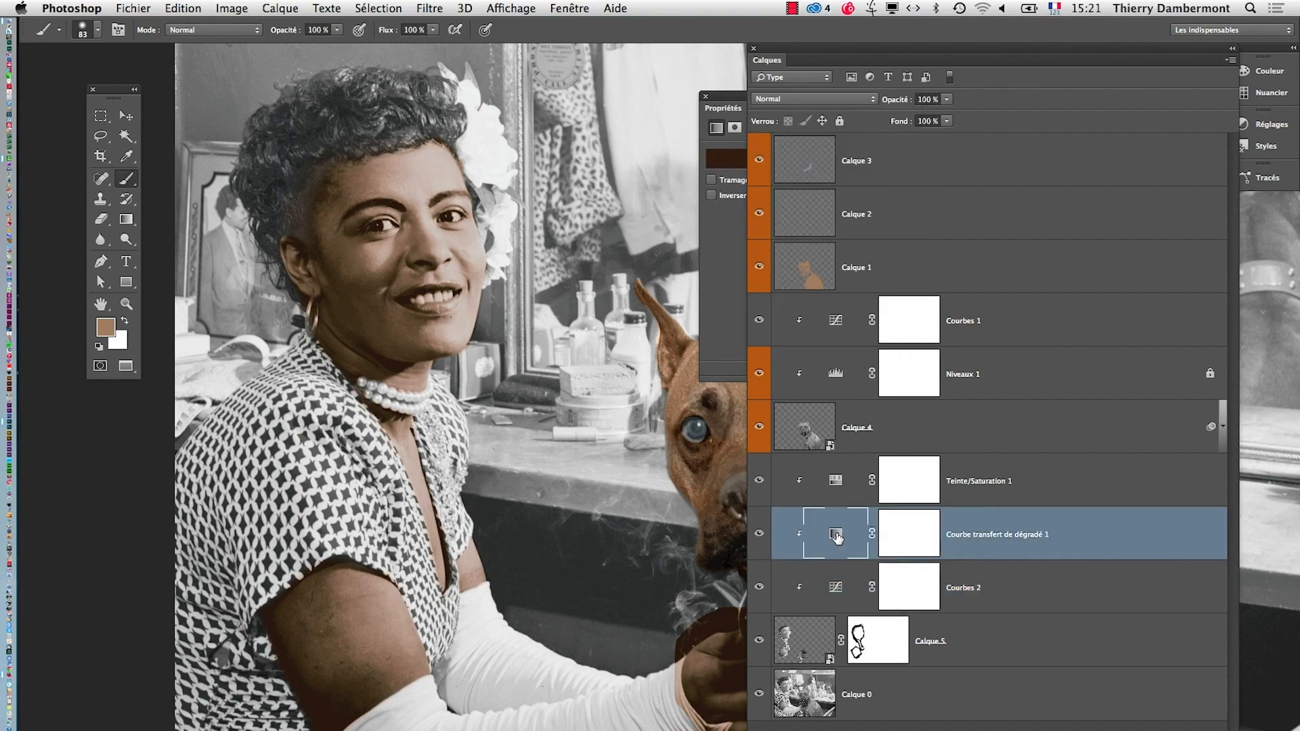
pyautogui.doubleClick(837, 537)
pyautogui.click(667, 132)
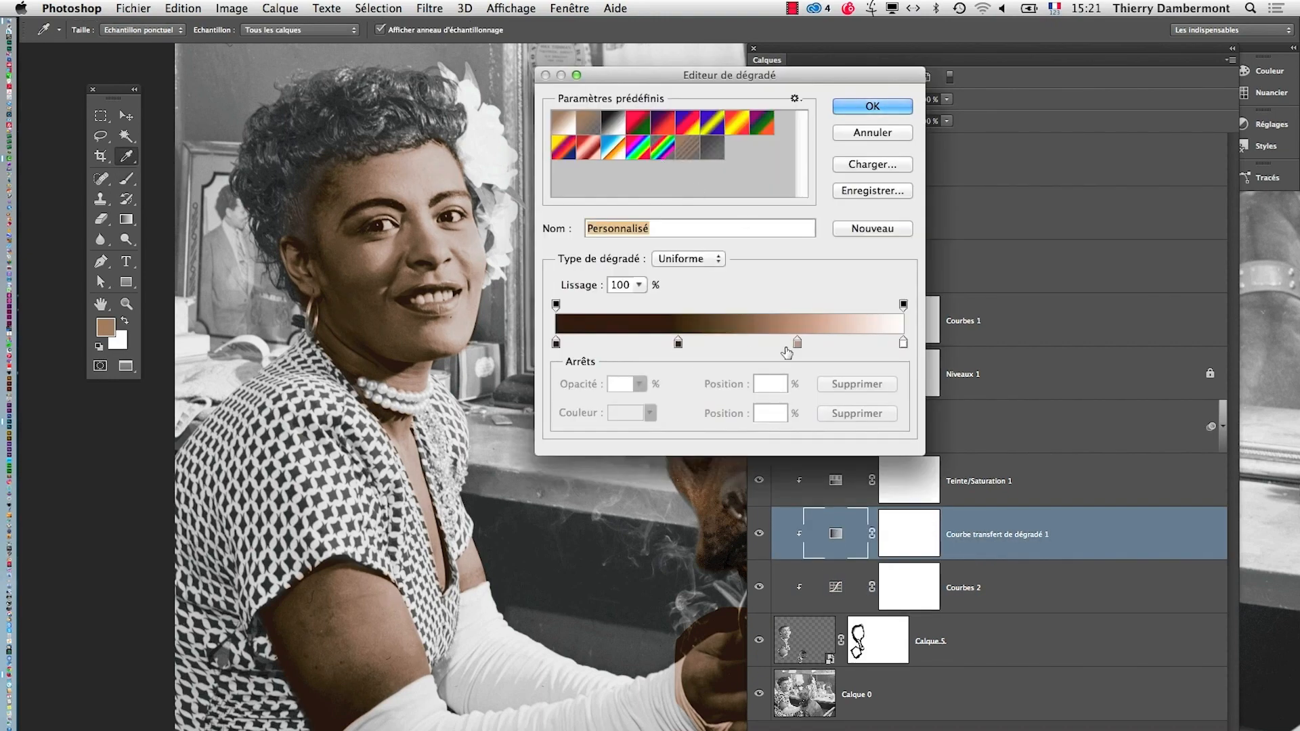
pyautogui.doubleClick(797, 343)
pyautogui.click(195, 503)
pyautogui.click(167, 525)
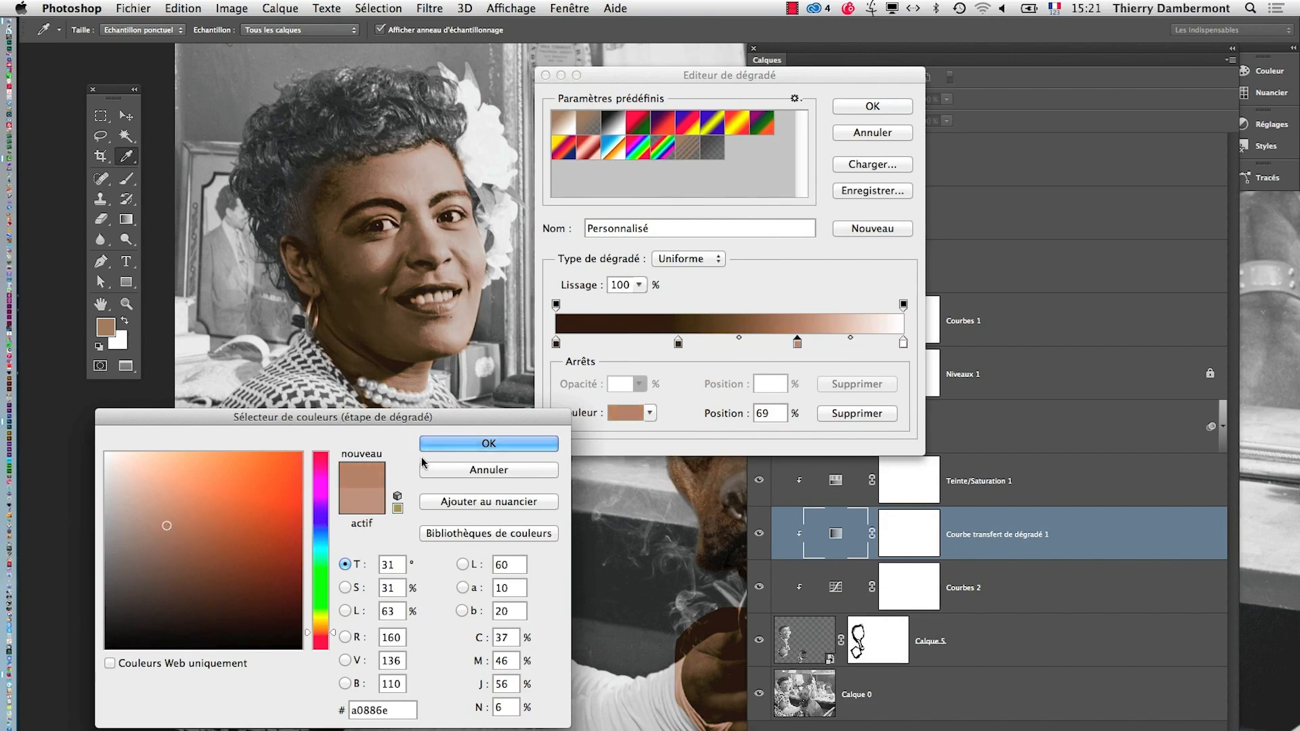
pyautogui.click(433, 443)
# Step: Change the dark brown stop at 35% in the gradient to colour #483914 and apply the gradient
pyautogui.doubleClick(678, 344)
pyautogui.click(248, 593)
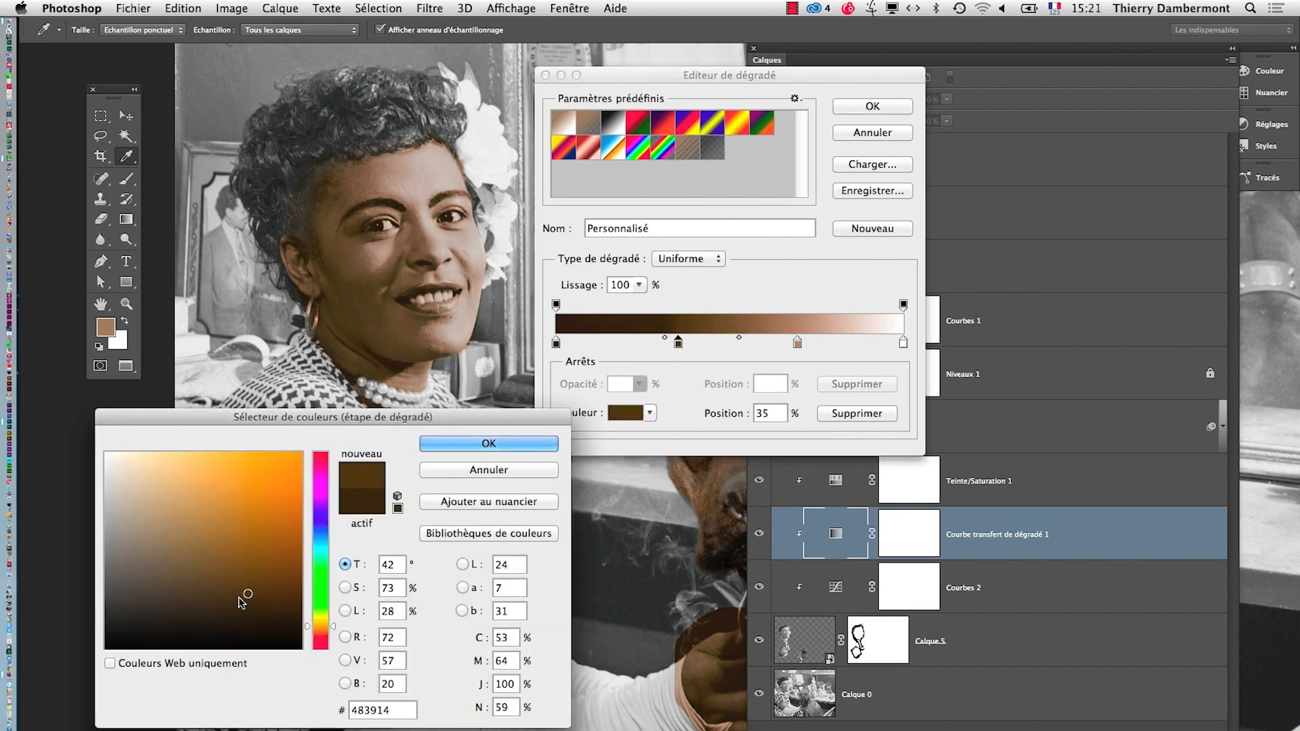
pyautogui.click(474, 444)
pyautogui.click(872, 107)
# Step: Fine-tune the Courbes 2 curve by slightly lowering its upper point to tone down the skin highlights
pyautogui.click(835, 480)
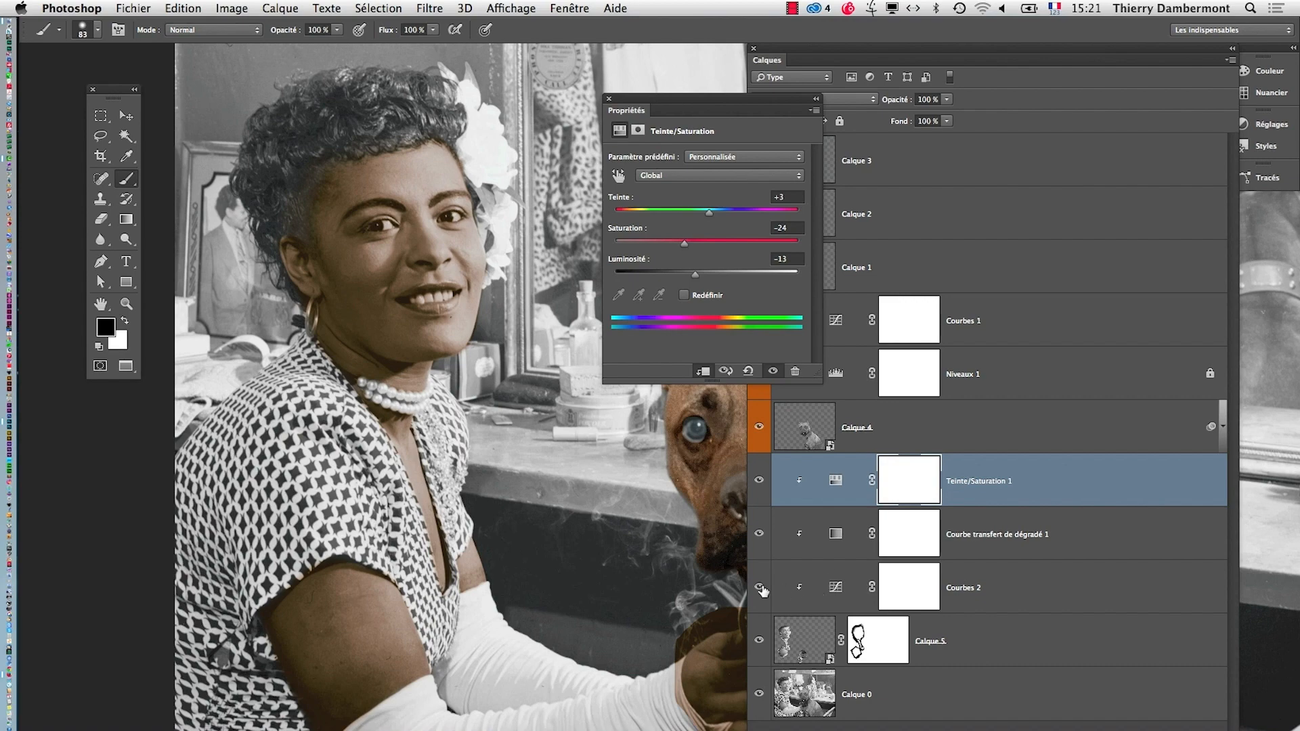
pyautogui.click(764, 588)
pyautogui.moveTo(864, 49); pyautogui.dragTo(1012, 46)
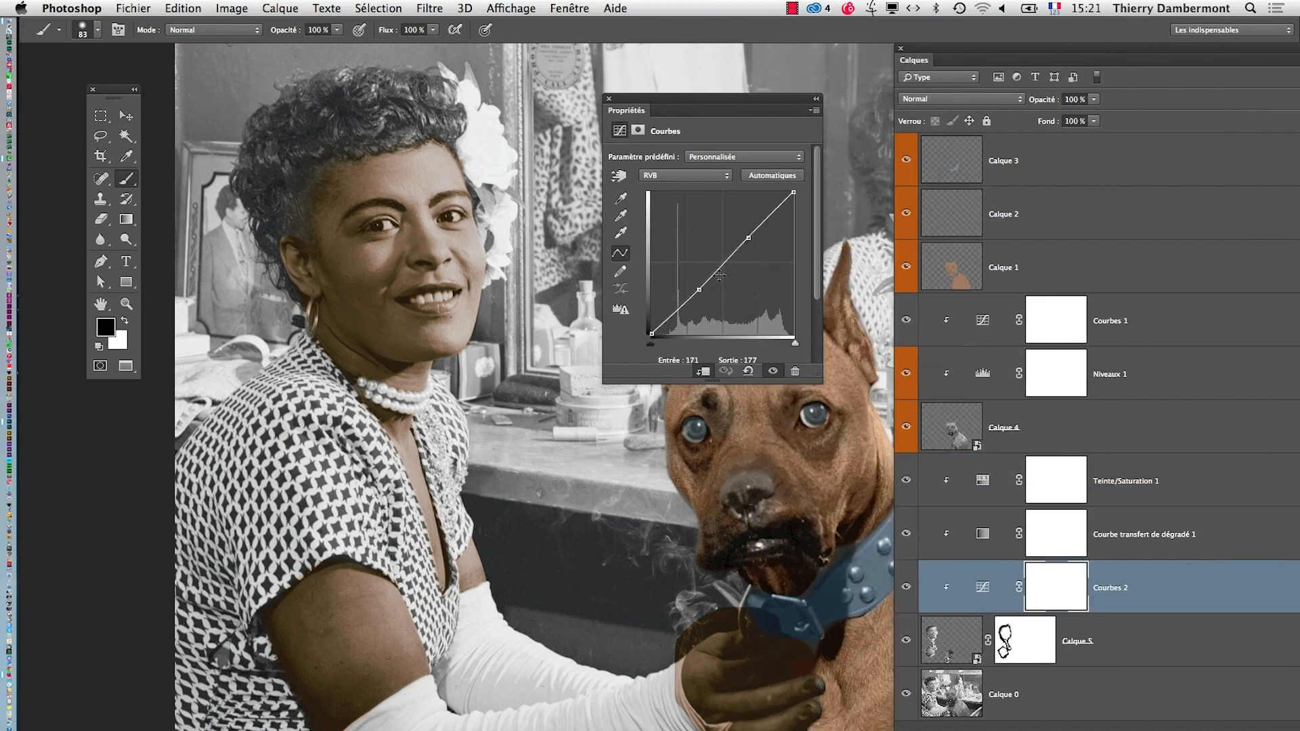
pyautogui.moveTo(745, 244); pyautogui.dragTo(750, 236)
# Step: Try to mask the tint off the whites of the eyes on the Calque 5 mask with a smaller black brush at 100% opacity
pyautogui.scroll(3, 446, 252)
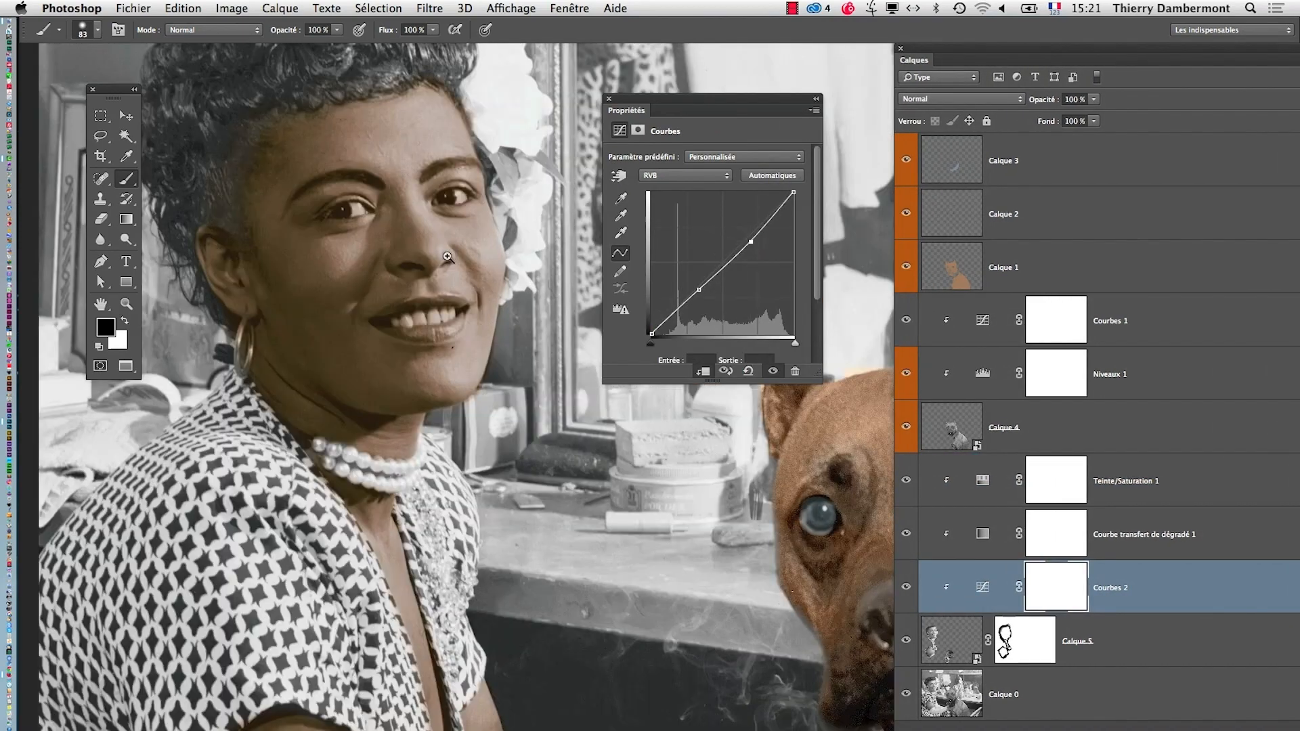
pyautogui.click(948, 650)
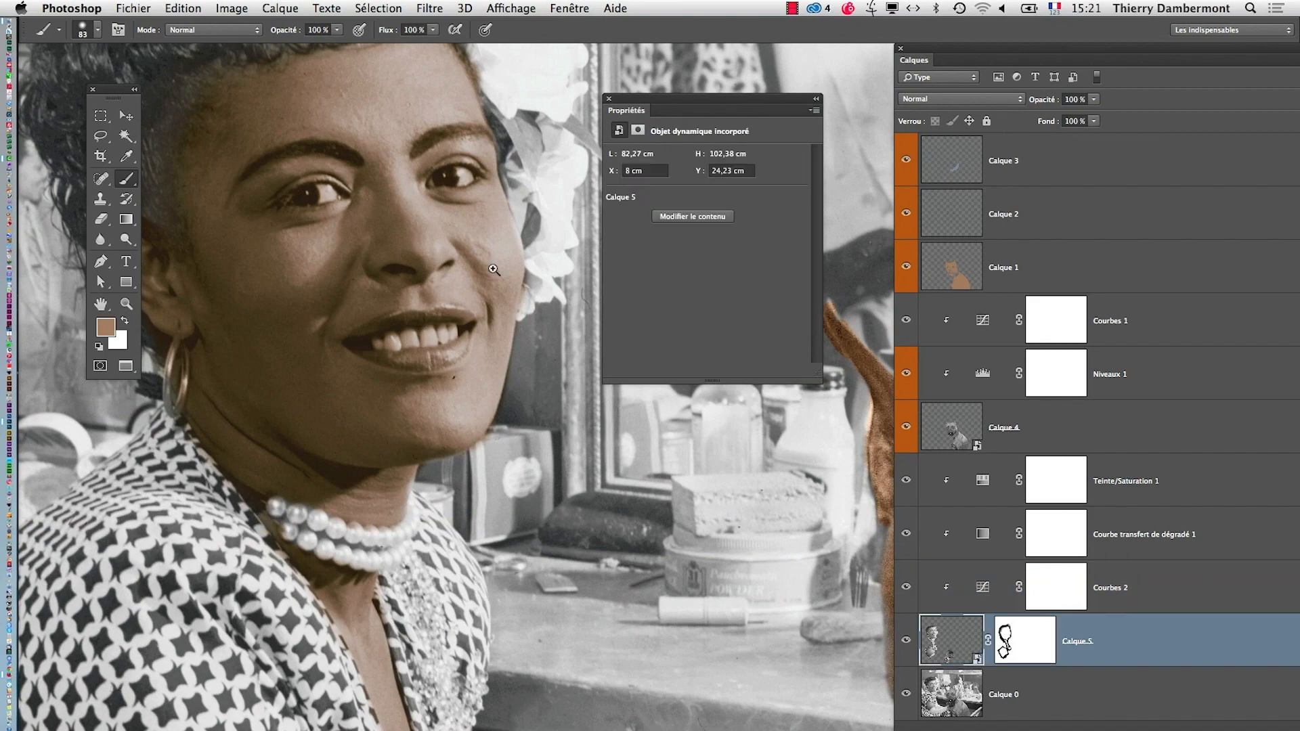
pyautogui.scroll(2, 494, 269)
pyautogui.click(1006, 640)
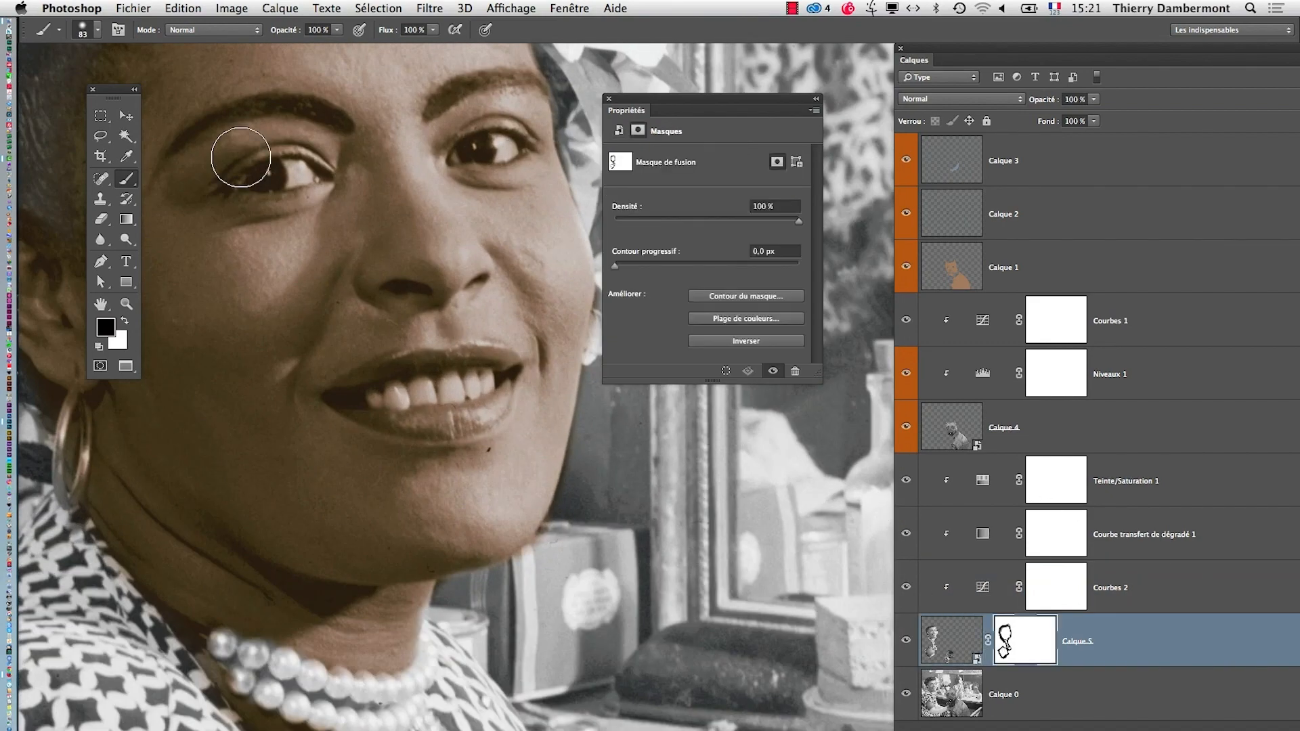
pyautogui.moveTo(266, 267); pyautogui.dragTo(254, 266)
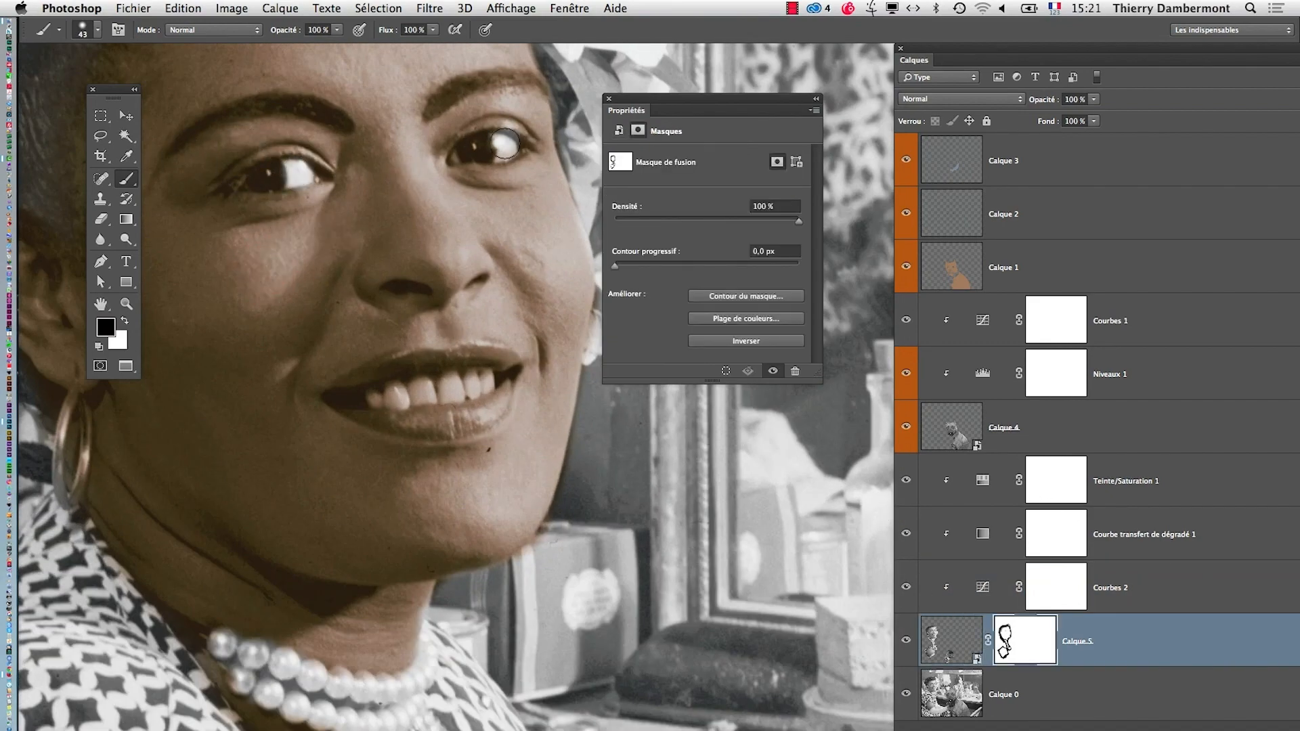
pyautogui.keyDown('super'); pyautogui.click(507, 161); pyautogui.keyUp('super')
pyautogui.keyDown('alt'); pyautogui.click(376, 318); pyautogui.keyUp('alt')
pyautogui.moveTo(376, 318)
pyautogui.mouseDown()
pyautogui.moveTo(447, 393)
pyautogui.moveTo(424, 404)
pyautogui.mouseUp()
pyautogui.press('super+z')
# Step: Lightly mask the left eye on Courbes 2 and the teeth on Calque 5 with black, using a 31 px brush at 56% opacity
pyautogui.click(337, 30)
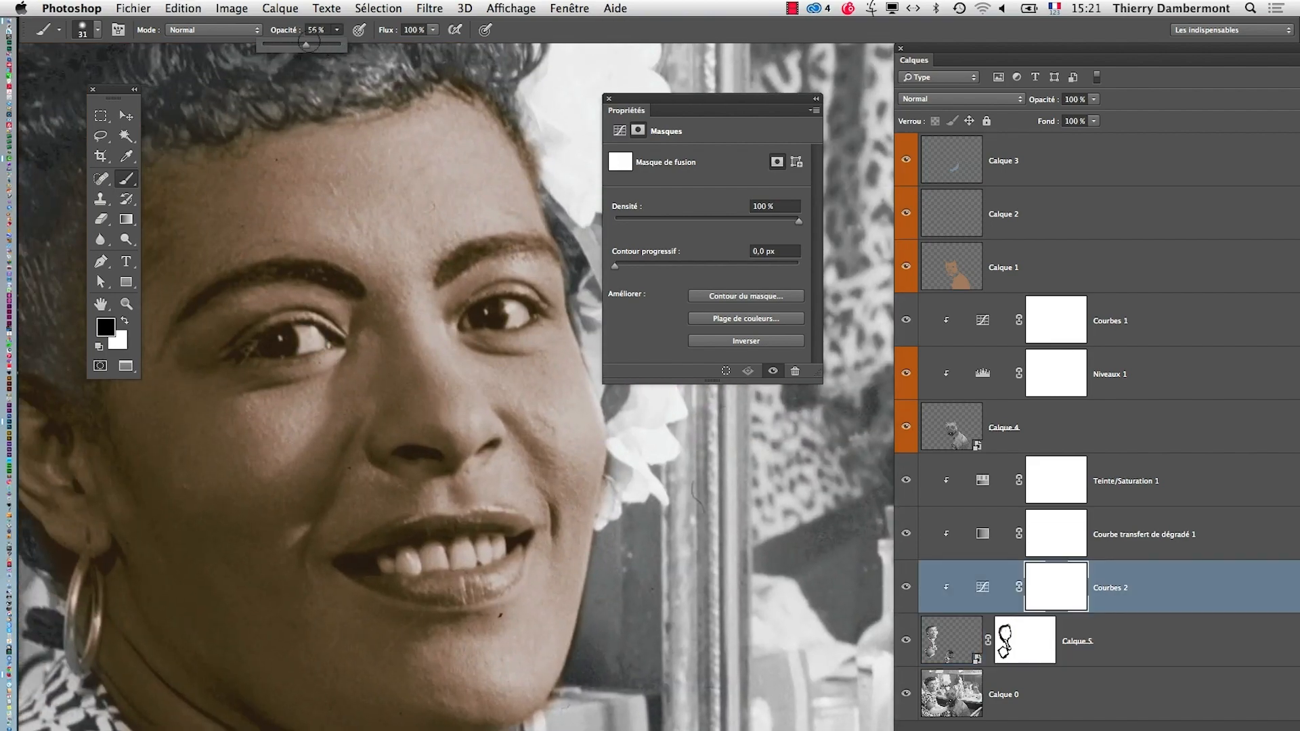
pyautogui.click(311, 338)
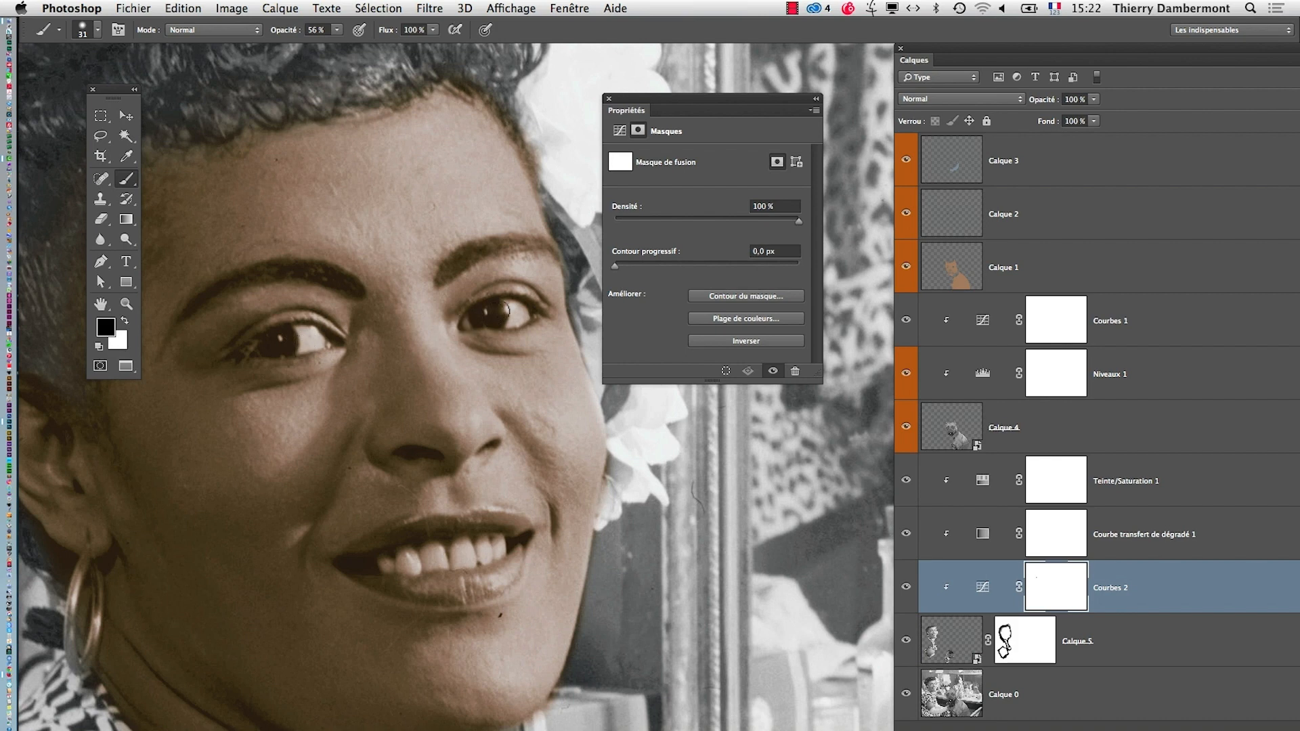
pyautogui.click(1027, 642)
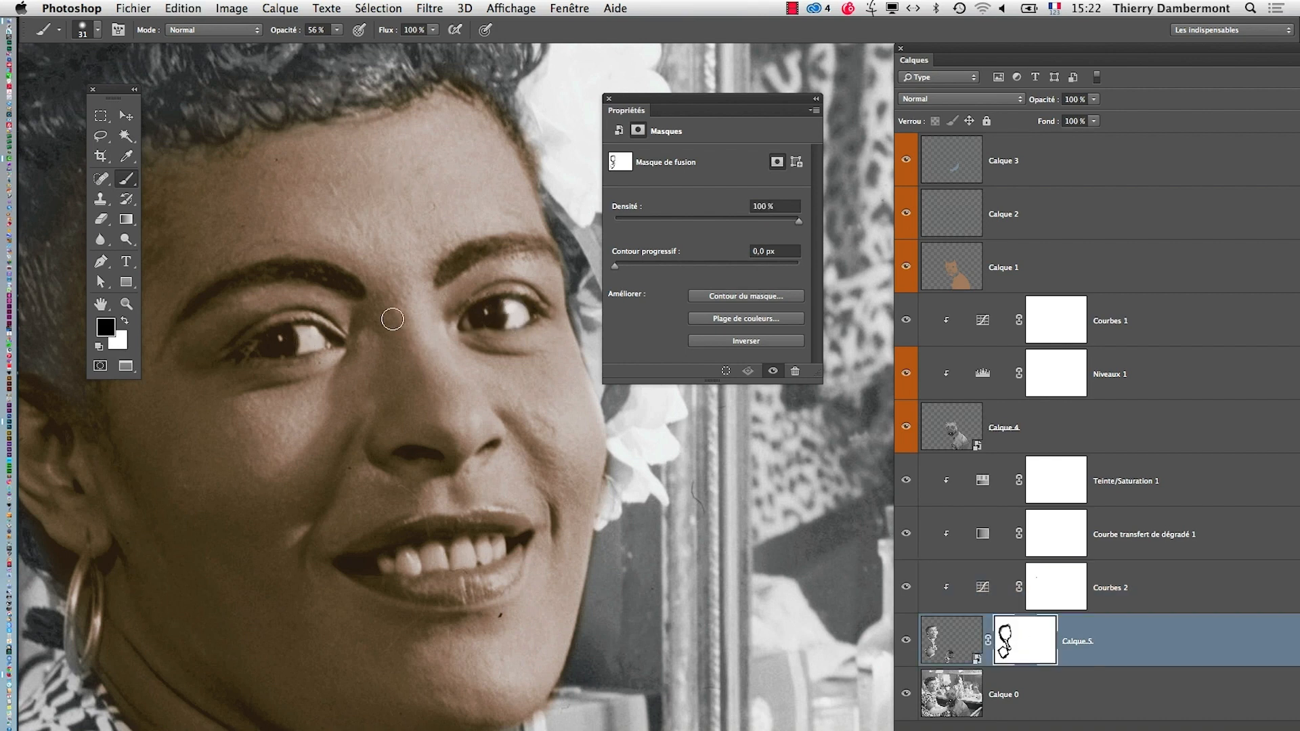
pyautogui.press('super+z')
pyautogui.moveTo(440, 598)
pyautogui.mouseDown()
pyautogui.moveTo(392, 567)
pyautogui.moveTo(506, 554)
pyautogui.moveTo(510, 593)
pyautogui.moveTo(494, 556)
pyautogui.moveTo(388, 563)
pyautogui.moveTo(495, 558)
pyautogui.moveTo(491, 573)
pyautogui.moveTo(408, 587)
pyautogui.moveTo(393, 578)
pyautogui.moveTo(522, 552)
pyautogui.mouseUp()
pyautogui.press('super+z')
# Step: Try to restore the skin tint along the forehead edge beside the flower with white, using a 28 px brush at 56% opacity
pyautogui.press('x')
pyautogui.keyDown('alt'); pyautogui.keyDown('super'); pyautogui.click(287, 452); pyautogui.keyUp('super'); pyautogui.keyUp('alt')
pyautogui.keyDown('super'); pyautogui.click(420, 403); pyautogui.keyUp('super')
pyautogui.keyDown('super'); pyautogui.click(421, 403); pyautogui.keyUp('super')
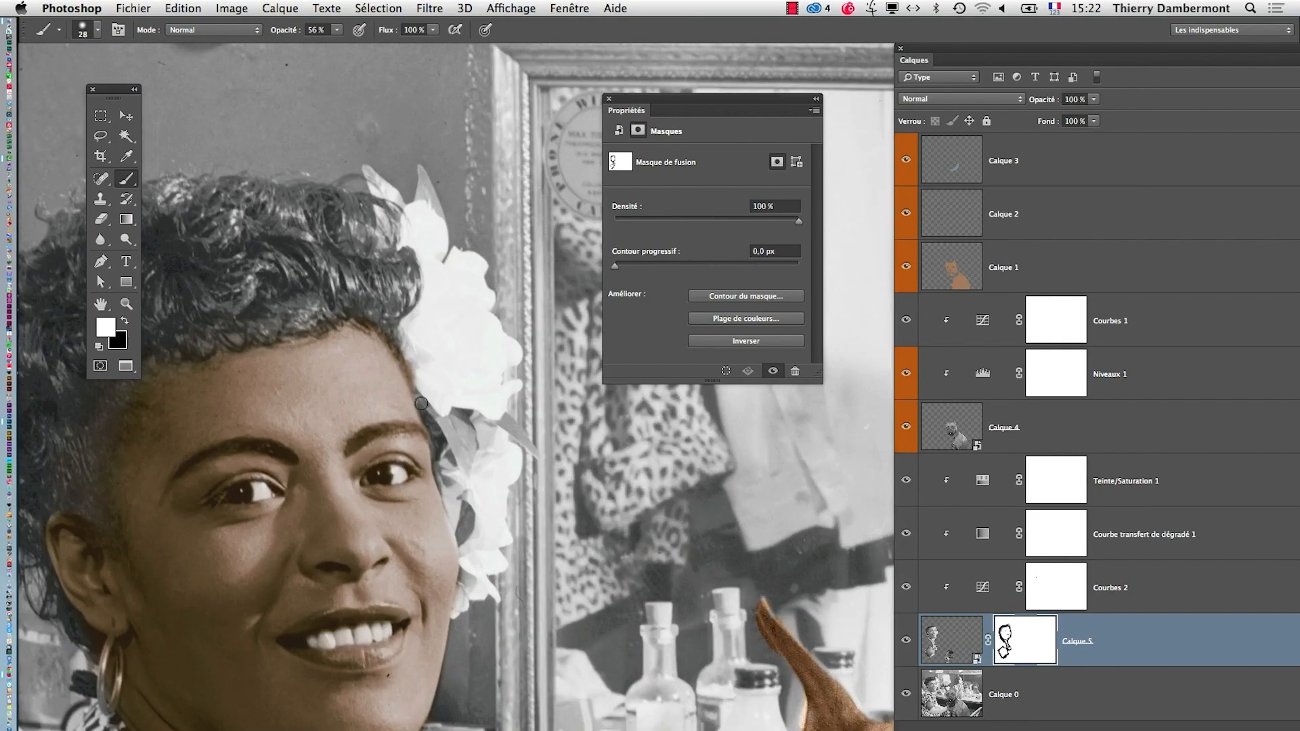
pyautogui.moveTo(431, 381); pyautogui.dragTo(482, 402)
pyautogui.press('x')
pyautogui.press('super+z')
# Step: Try to mask the tint off the hairline at the temple with black, using a 131 px brush at 56% opacity
pyautogui.moveTo(301, 339); pyautogui.dragTo(201, 340)
pyautogui.keyDown('alt'); pyautogui.keyDown('super'); pyautogui.click(349, 470); pyautogui.keyUp('super'); pyautogui.keyUp('alt')
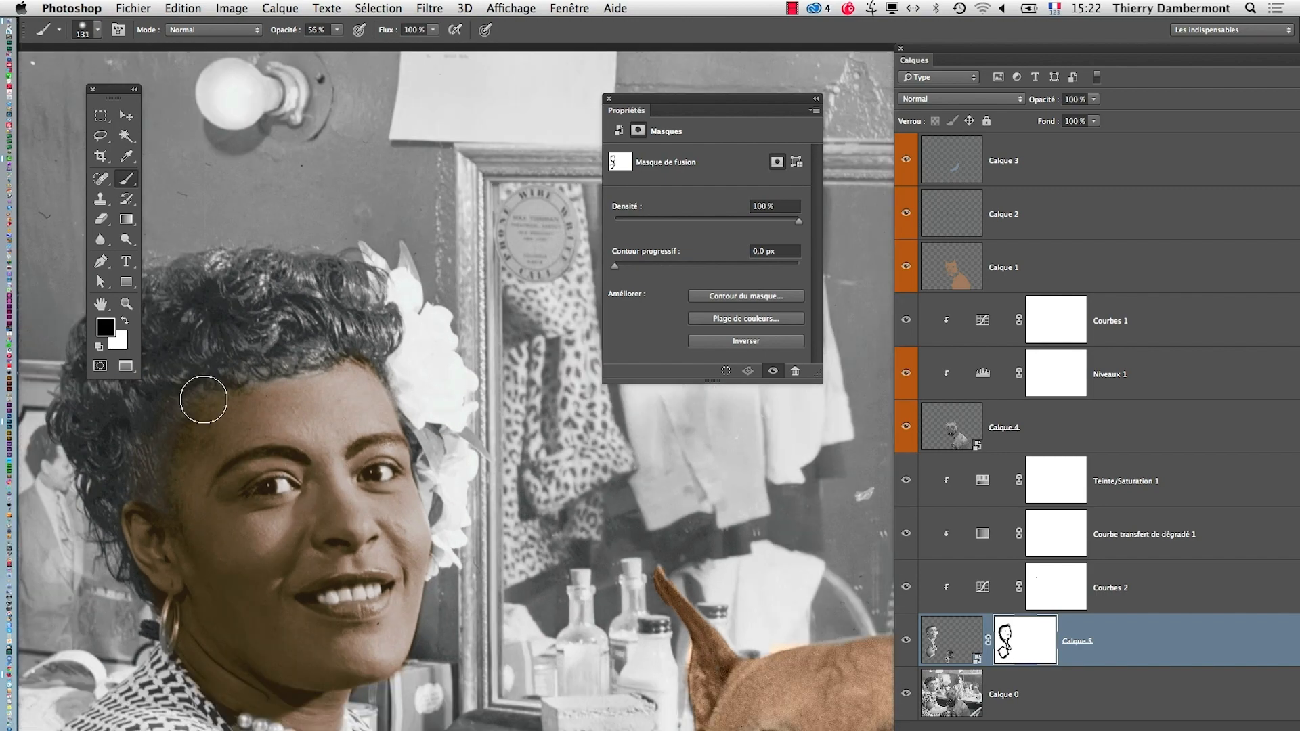
pyautogui.moveTo(203, 399); pyautogui.dragTo(119, 464)
pyautogui.press('super+z')
# Step: Try to fade the tint around the hair and ear with a 416 px black brush, lowering its opacity to 19%
pyautogui.moveTo(305, 458); pyautogui.dragTo(356, 459)
pyautogui.moveTo(319, 479); pyautogui.dragTo(503, 501)
pyautogui.moveTo(342, 321)
pyautogui.mouseDown()
pyautogui.moveTo(345, 377)
pyautogui.moveTo(303, 395)
pyautogui.moveTo(284, 511)
pyautogui.mouseUp()
pyautogui.click(336, 29)
pyautogui.click(309, 45)
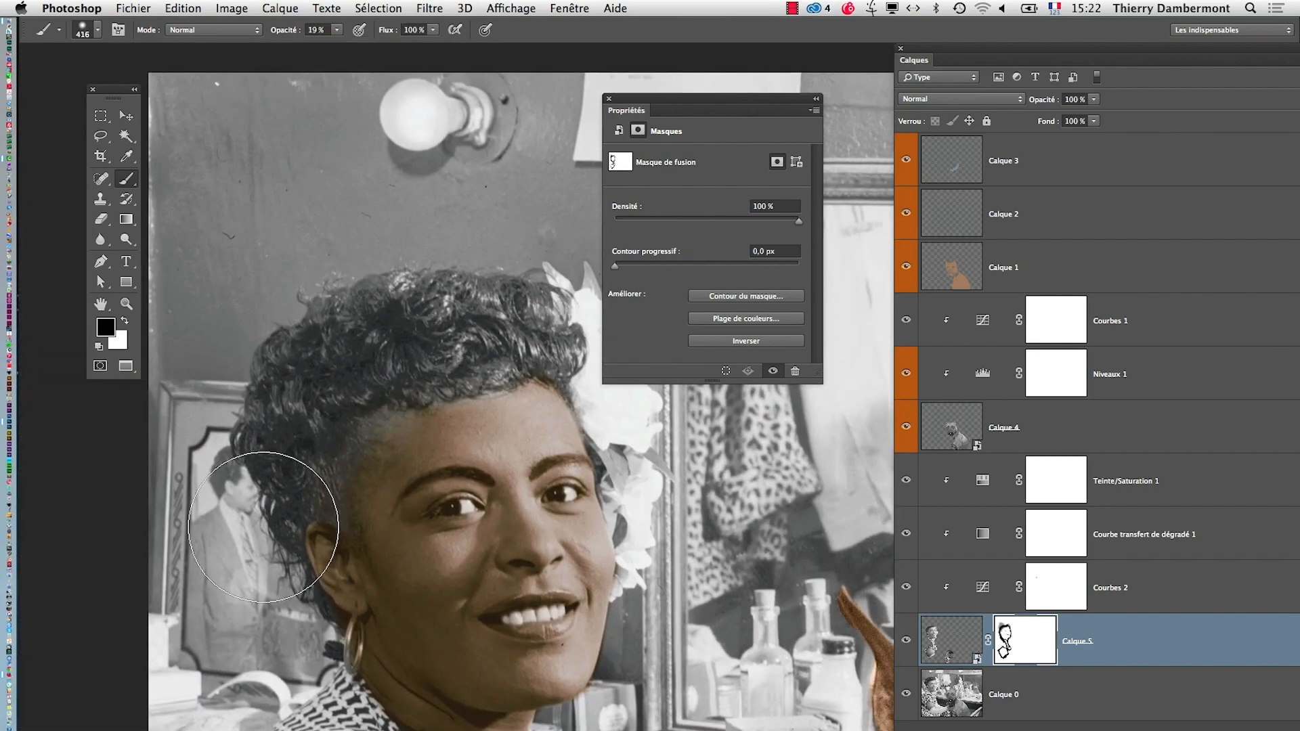
pyautogui.press('super+z')
# Step: Soften the tint from the temple hairline down beside the ear with black, using a 404 px brush at 8% opacity
pyautogui.moveTo(370, 588); pyautogui.dragTo(363, 587)
pyautogui.click(337, 30)
pyautogui.click(328, 46)
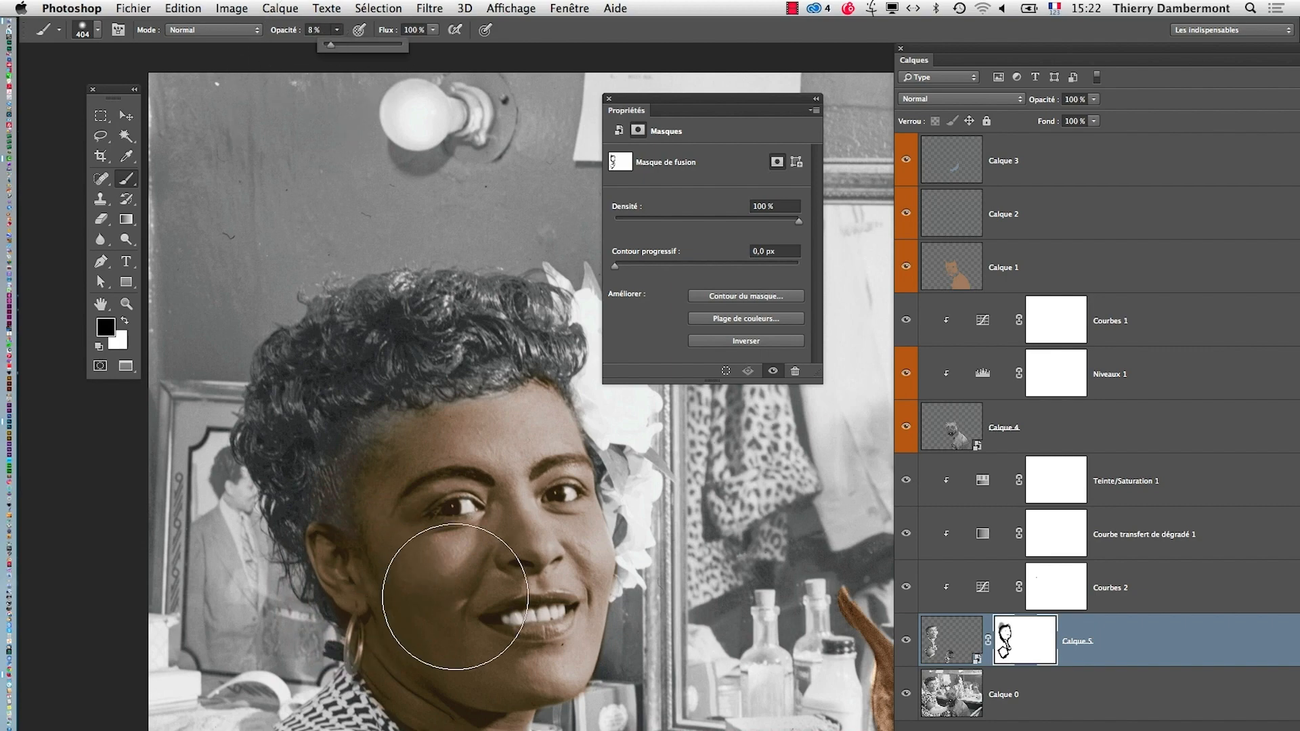
pyautogui.moveTo(377, 434); pyautogui.dragTo(372, 602)
pyautogui.press('super+minus')
pyautogui.press('super+minus')
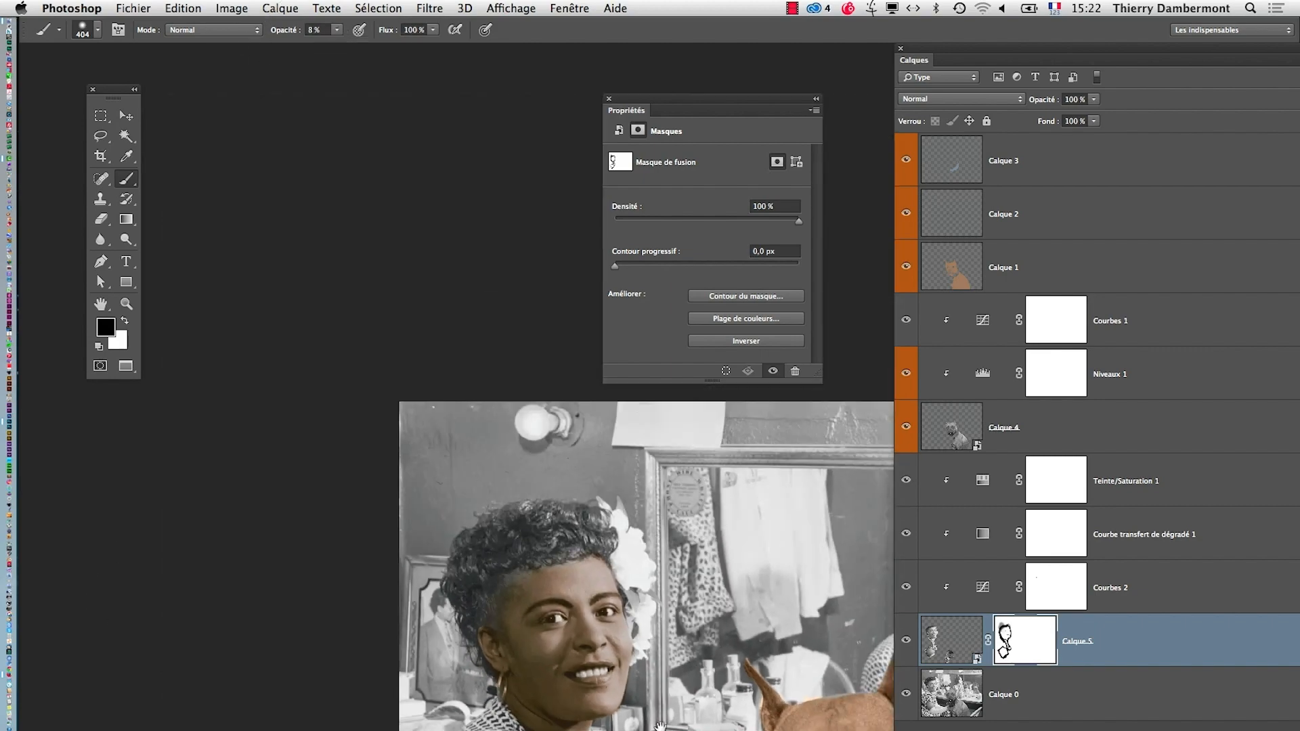
pyautogui.moveTo(661, 704); pyautogui.dragTo(470, 398)
pyautogui.press('super+plus')
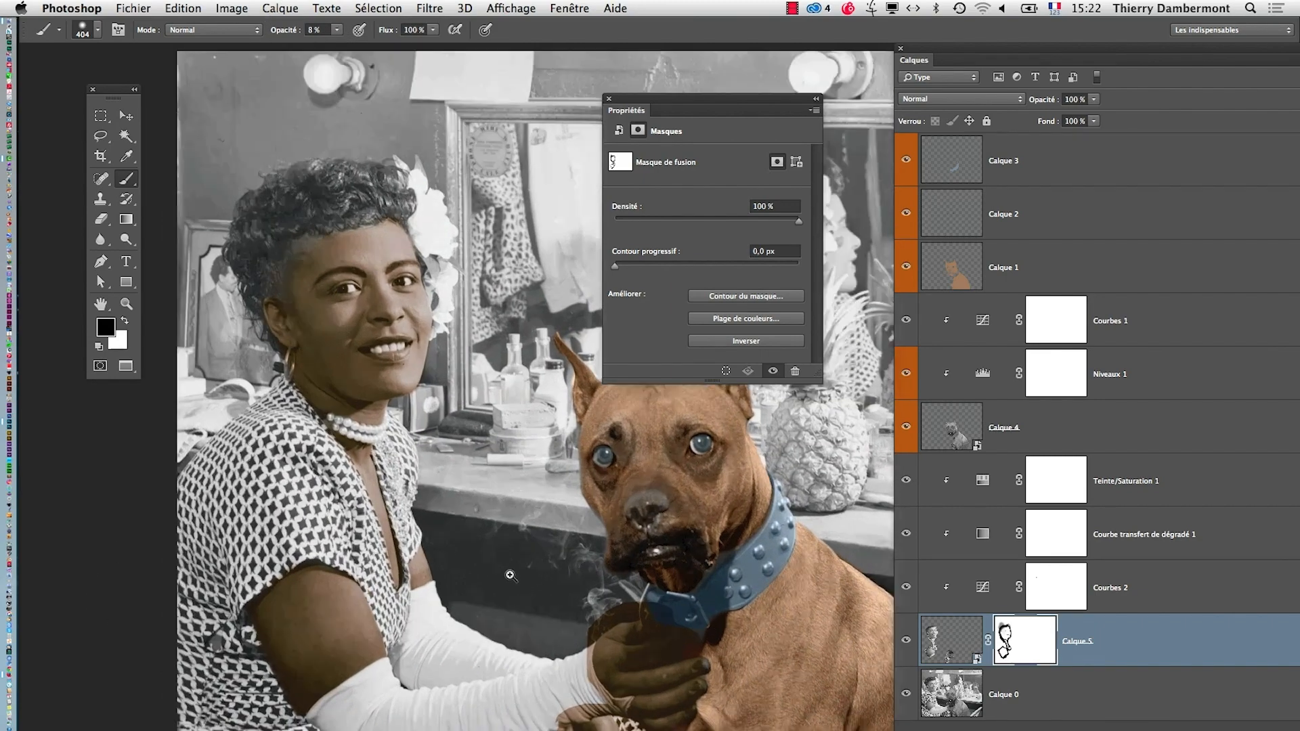
# Step: Set the Teinte/Saturation 1 hue to 0 and move the dark brown stop of the gradient map to 30%
pyautogui.click(983, 482)
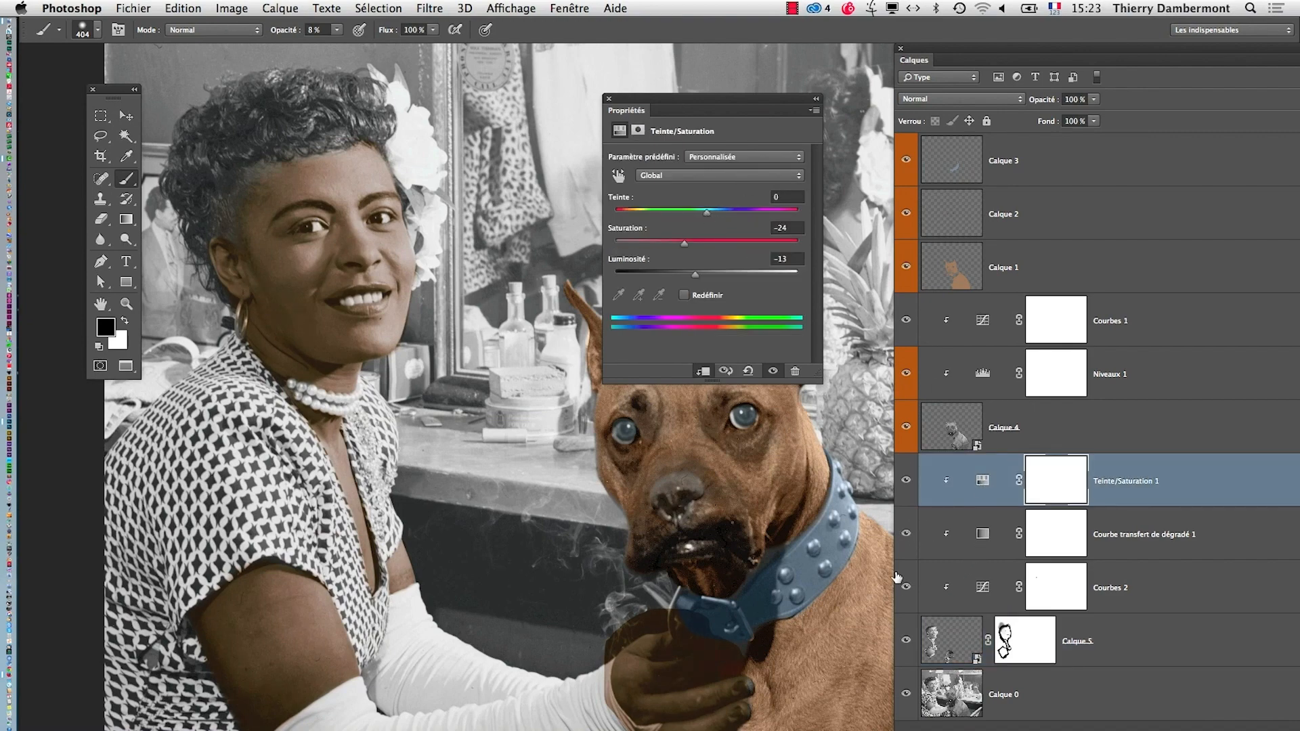
pyautogui.click(983, 534)
pyautogui.click(720, 163)
pyautogui.click(675, 342)
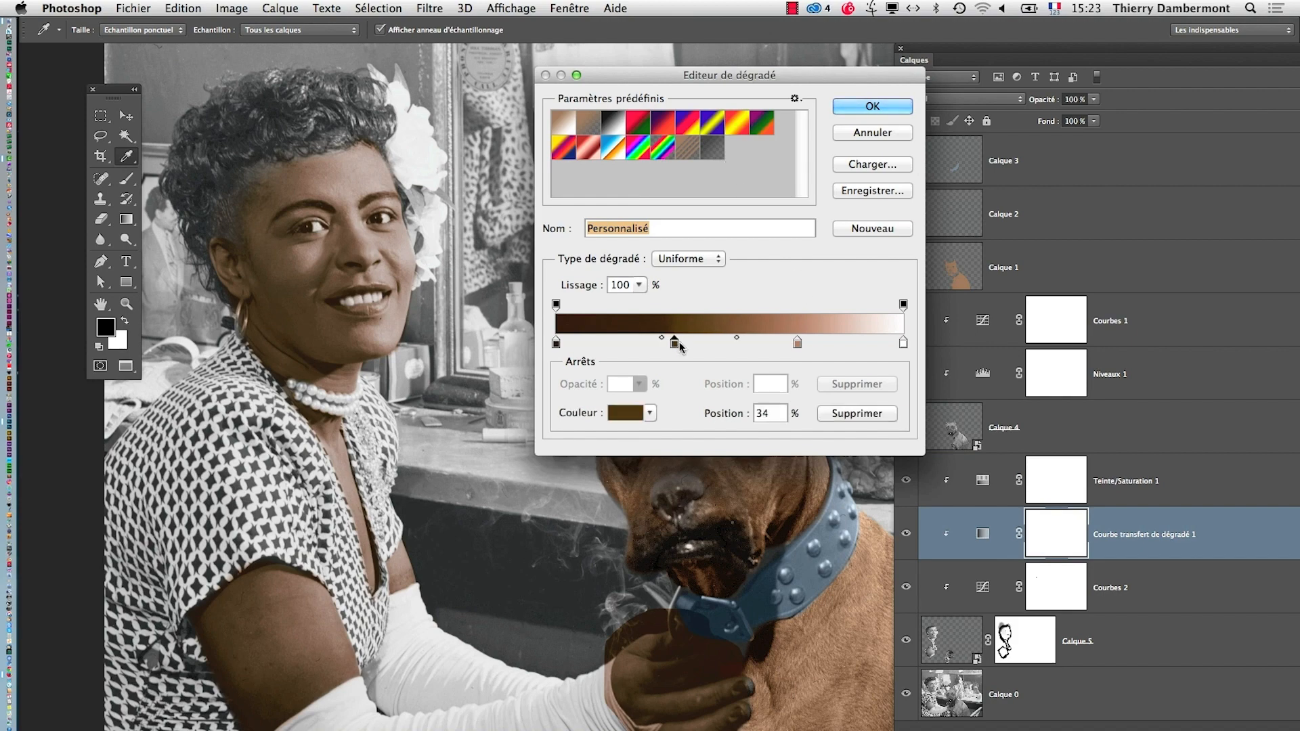
pyautogui.moveTo(675, 342); pyautogui.dragTo(655, 345)
pyautogui.click(873, 107)
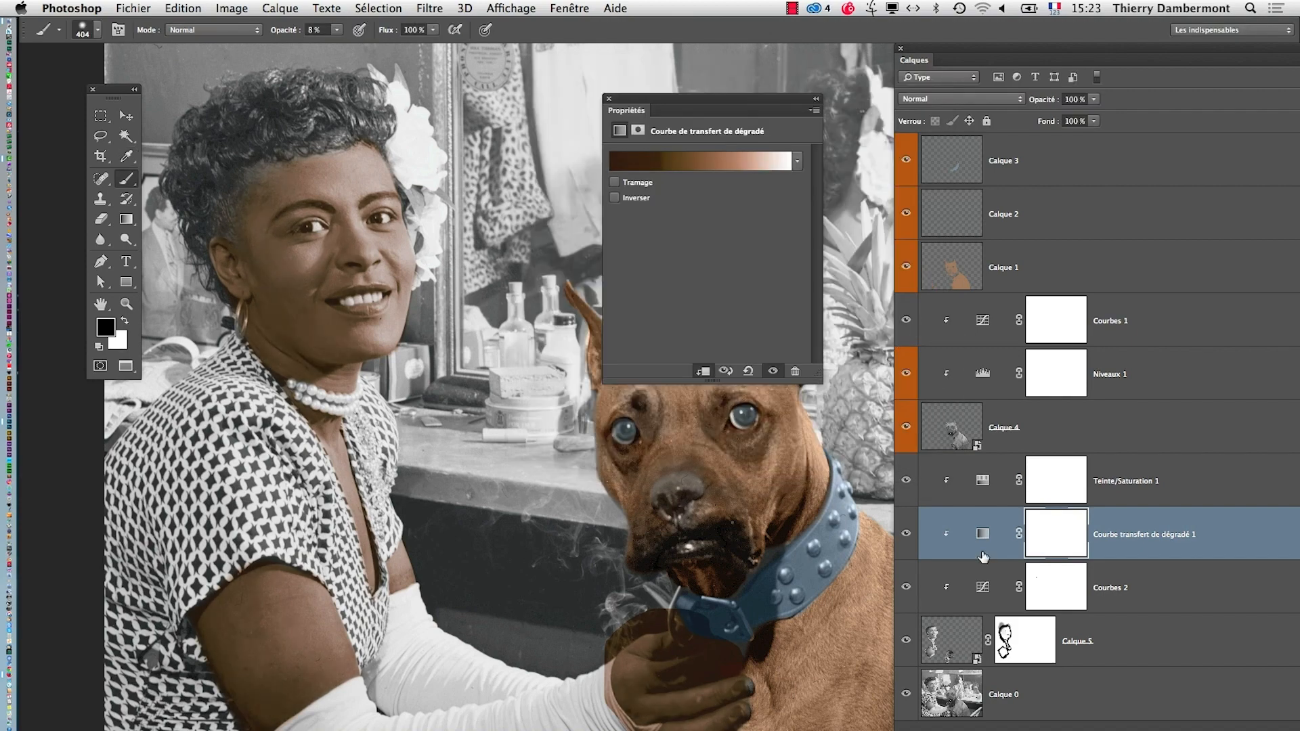
# Step: Lower the opacity of the Courbe transfert de dégradé 1 layer to 82%
pyautogui.moveTo(1092, 99); pyautogui.dragTo(1079, 116)
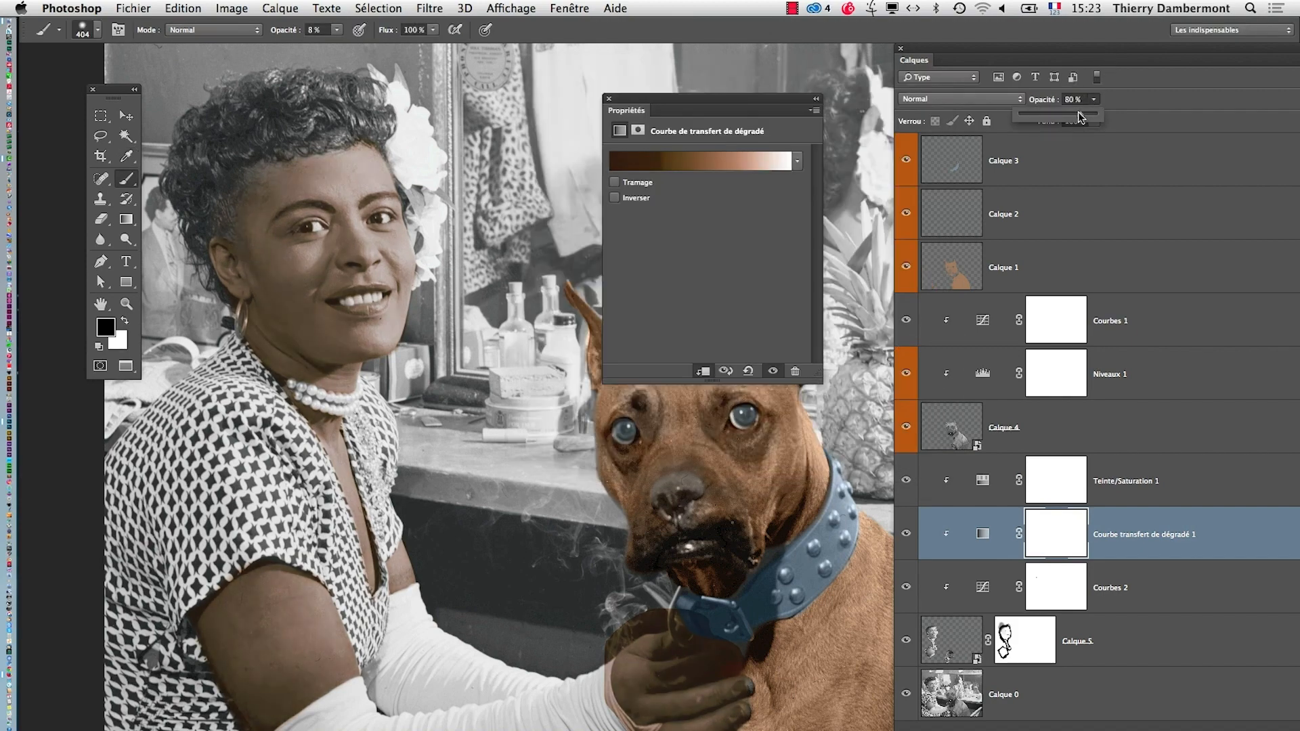
pyautogui.press('super+minus')
pyautogui.press('super+minus')
pyautogui.moveTo(554, 430); pyautogui.dragTo(707, 596)
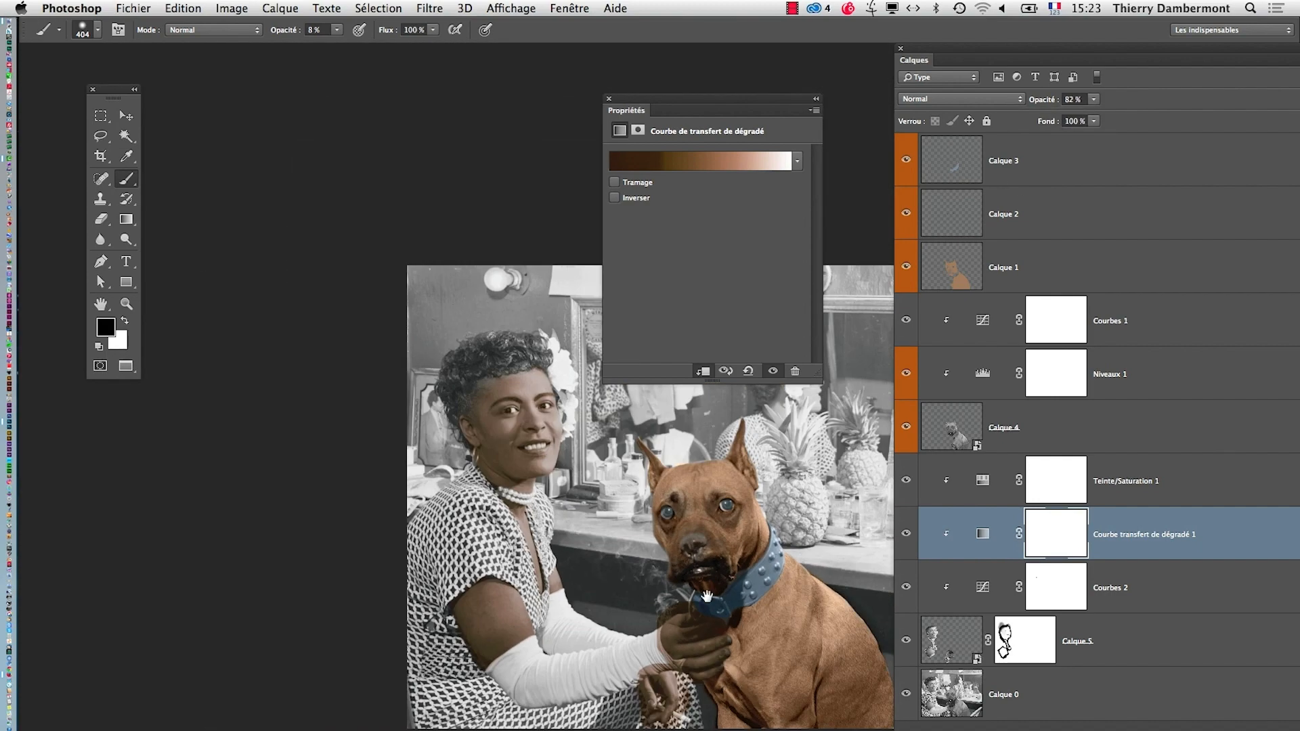
# Step: Shift the midpoint between the gradient's first two stops towards the dark end and darken the colour of the stop at 0%
pyautogui.keyDown('super'); pyautogui.click(586, 483); pyautogui.keyUp('super')
pyautogui.keyDown('super'); pyautogui.click(576, 478); pyautogui.keyUp('super')
pyautogui.click(709, 164)
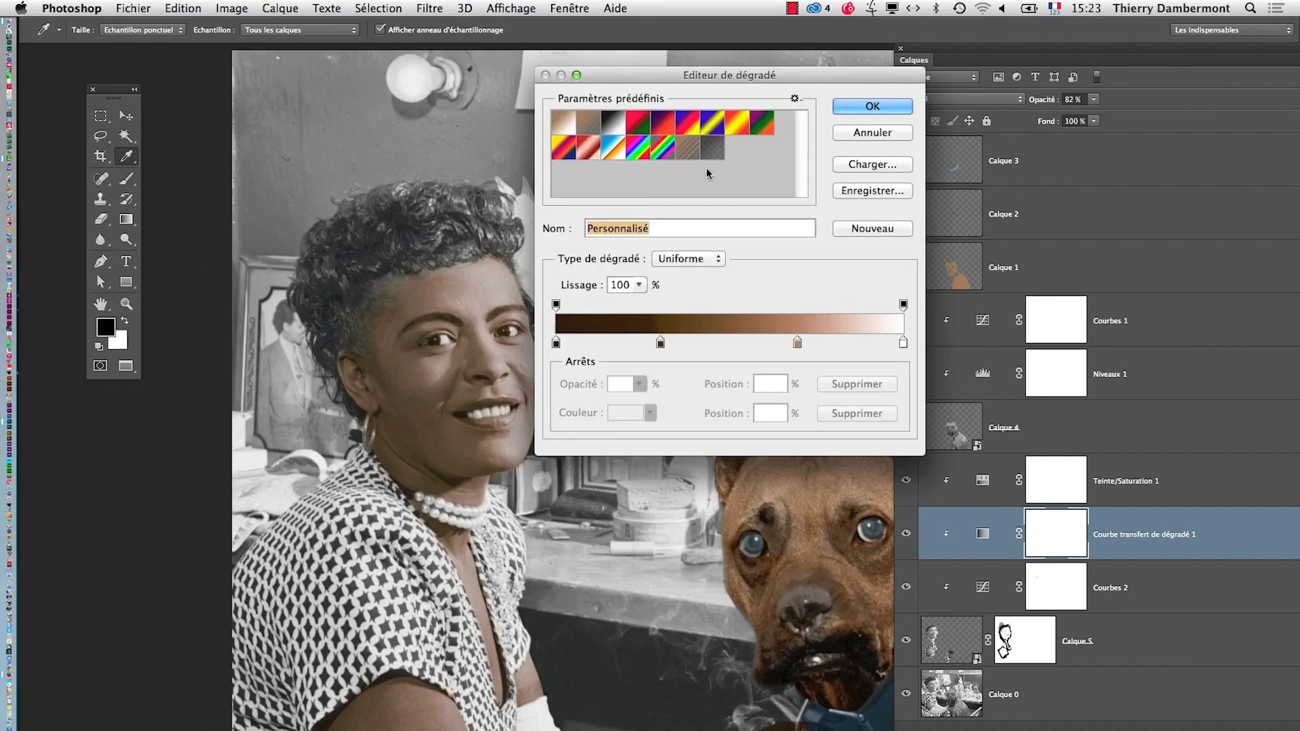
pyautogui.click(588, 342)
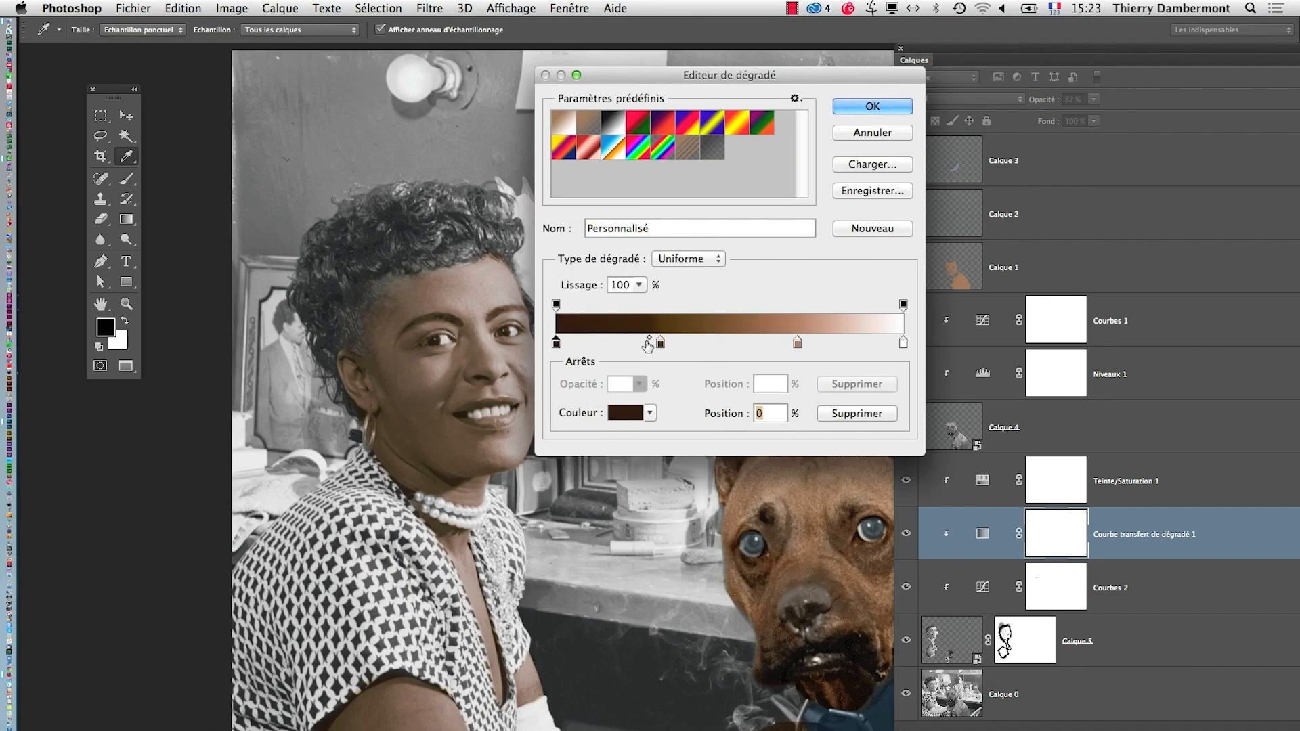
pyautogui.moveTo(649, 339); pyautogui.dragTo(614, 339)
pyautogui.doubleClick(556, 343)
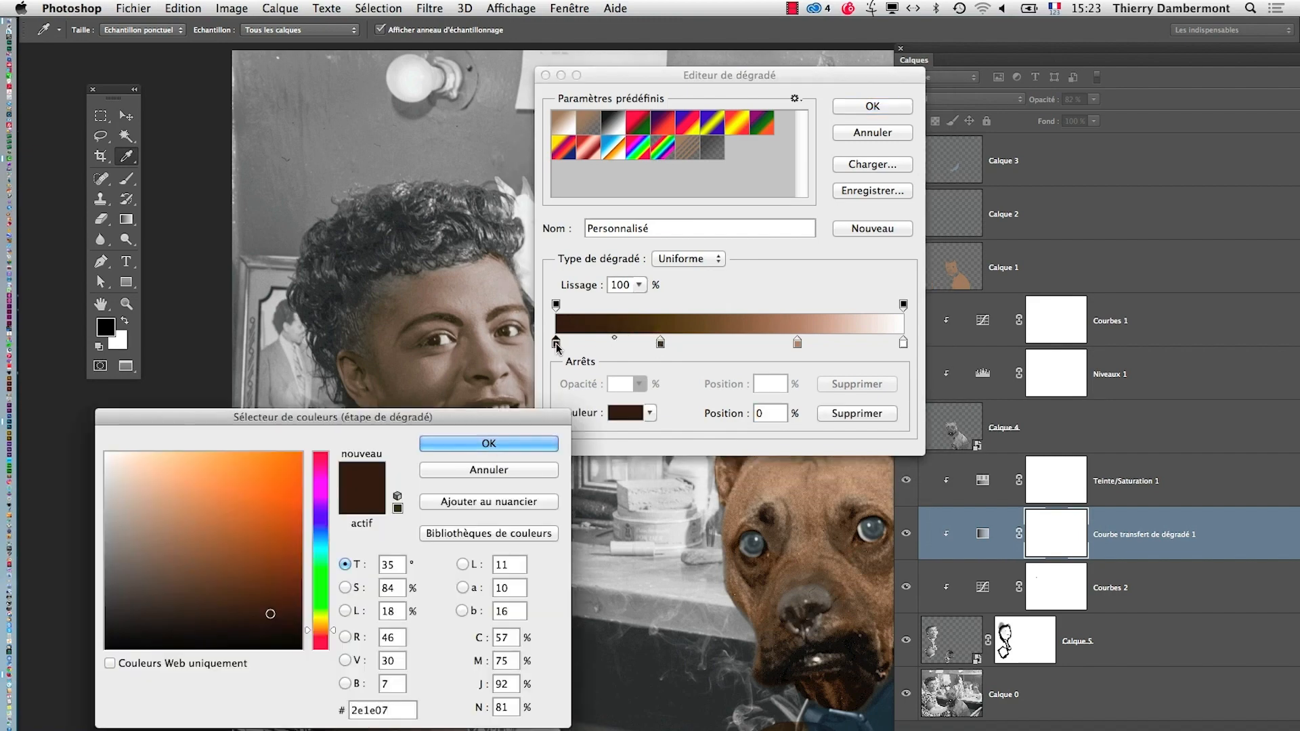
pyautogui.moveTo(271, 614)
pyautogui.mouseDown()
pyautogui.moveTo(273, 632)
pyautogui.moveTo(262, 617)
pyautogui.mouseUp()
pyautogui.click(487, 444)
# Step: Darken the colour of the gradient's 30% stop, apply the gradient and clear the Properties panel away from the photo
pyautogui.doubleClick(660, 343)
pyautogui.click(518, 443)
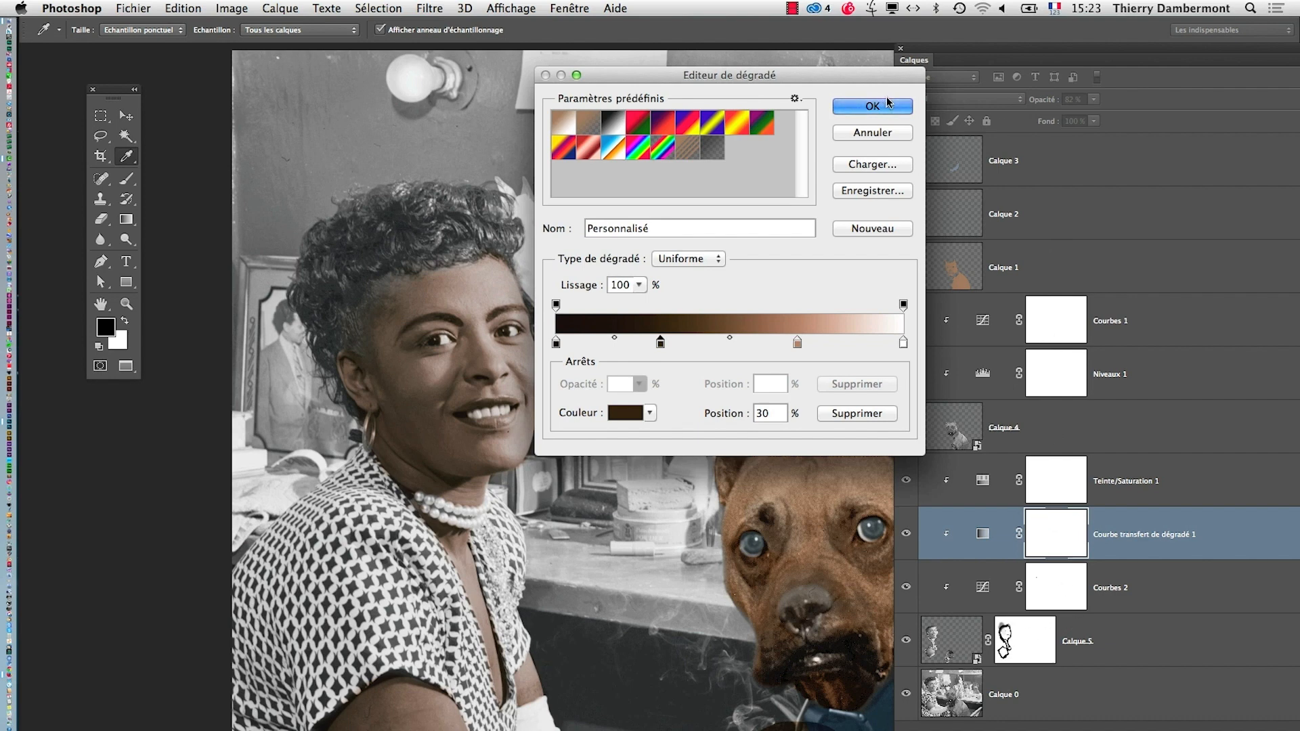
pyautogui.press('Return')
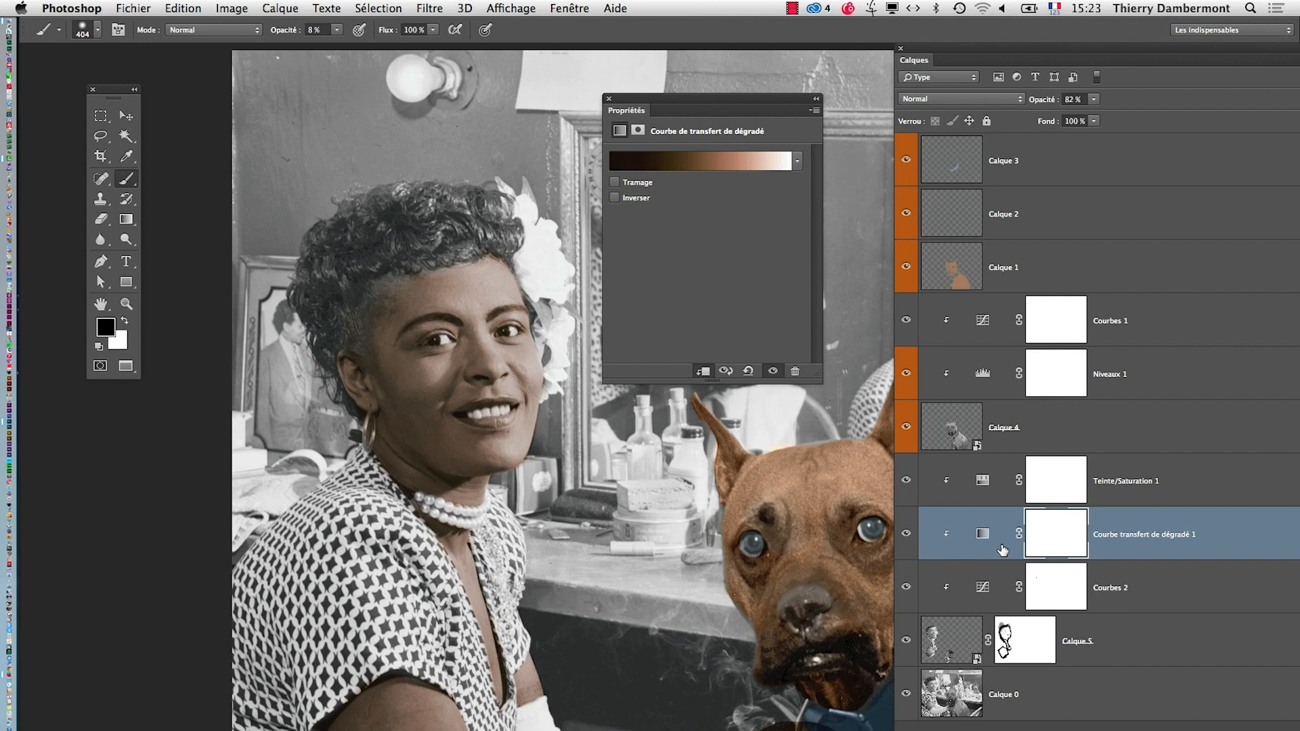
pyautogui.keyDown('alt'); pyautogui.keyDown('super'); pyautogui.click(726, 609); pyautogui.keyUp('super'); pyautogui.keyUp('alt')
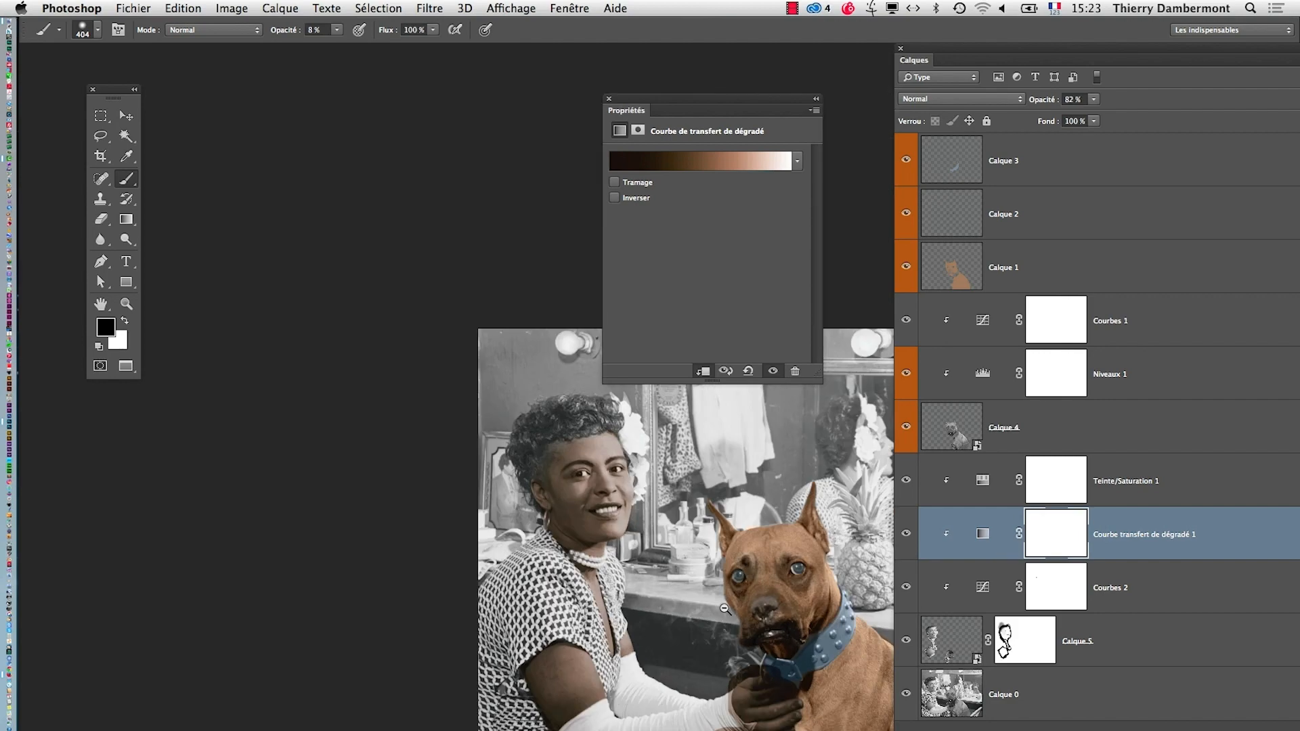
pyautogui.moveTo(679, 609); pyautogui.dragTo(380, 428)
pyautogui.moveTo(606, 106); pyautogui.dragTo(747, 94)
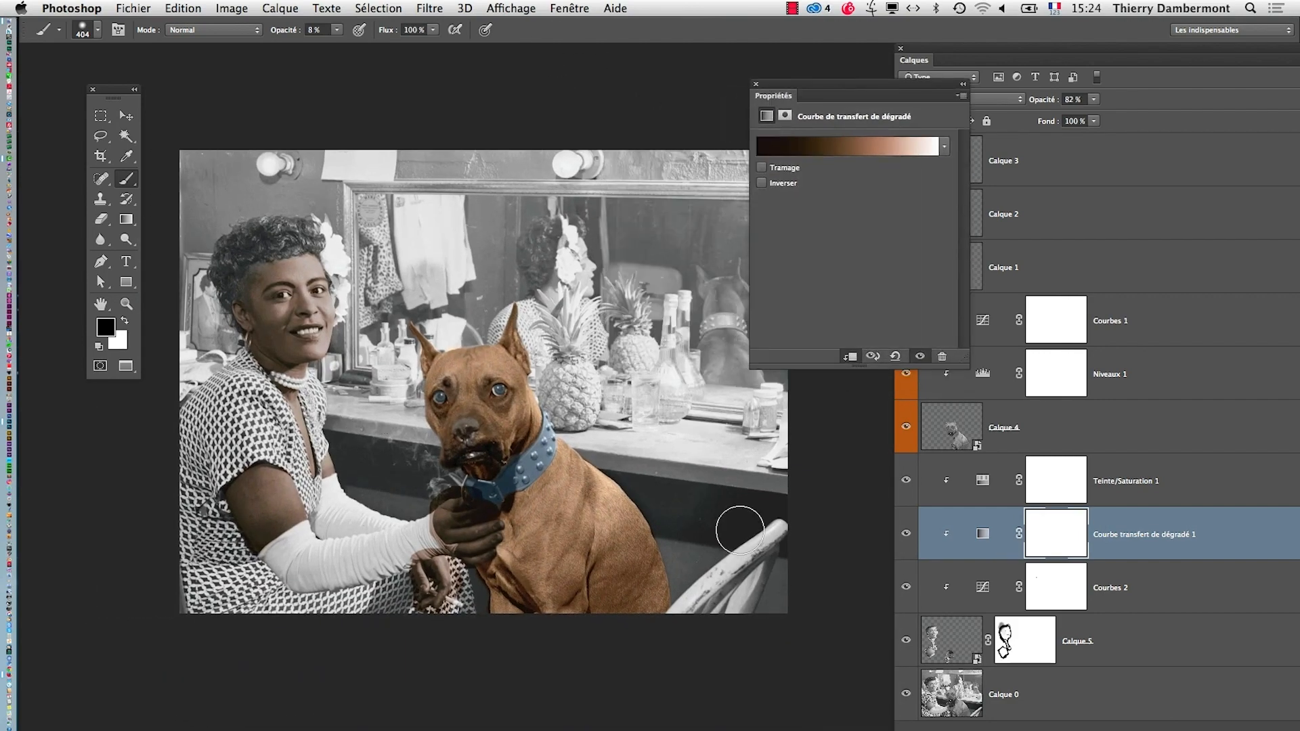
# Step: Save the current progress to the existing document file
pyautogui.click(133, 8)
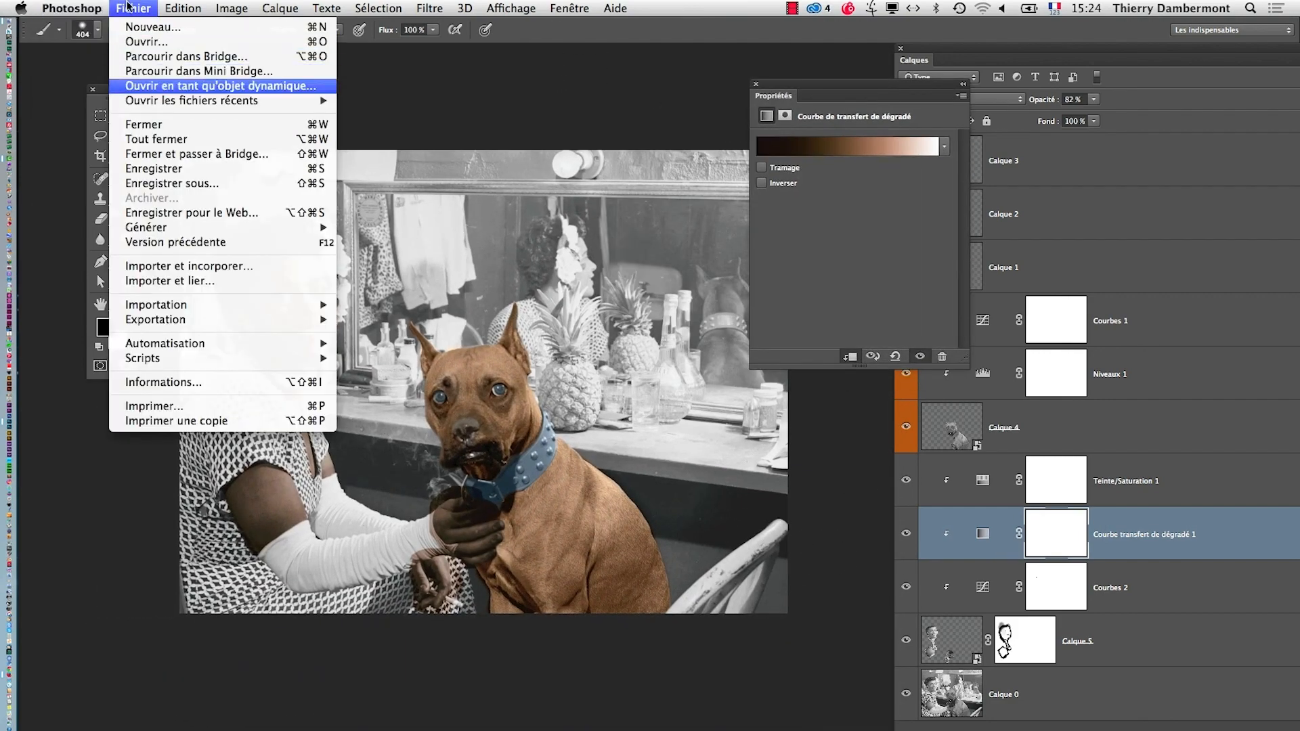
pyautogui.click(183, 165)
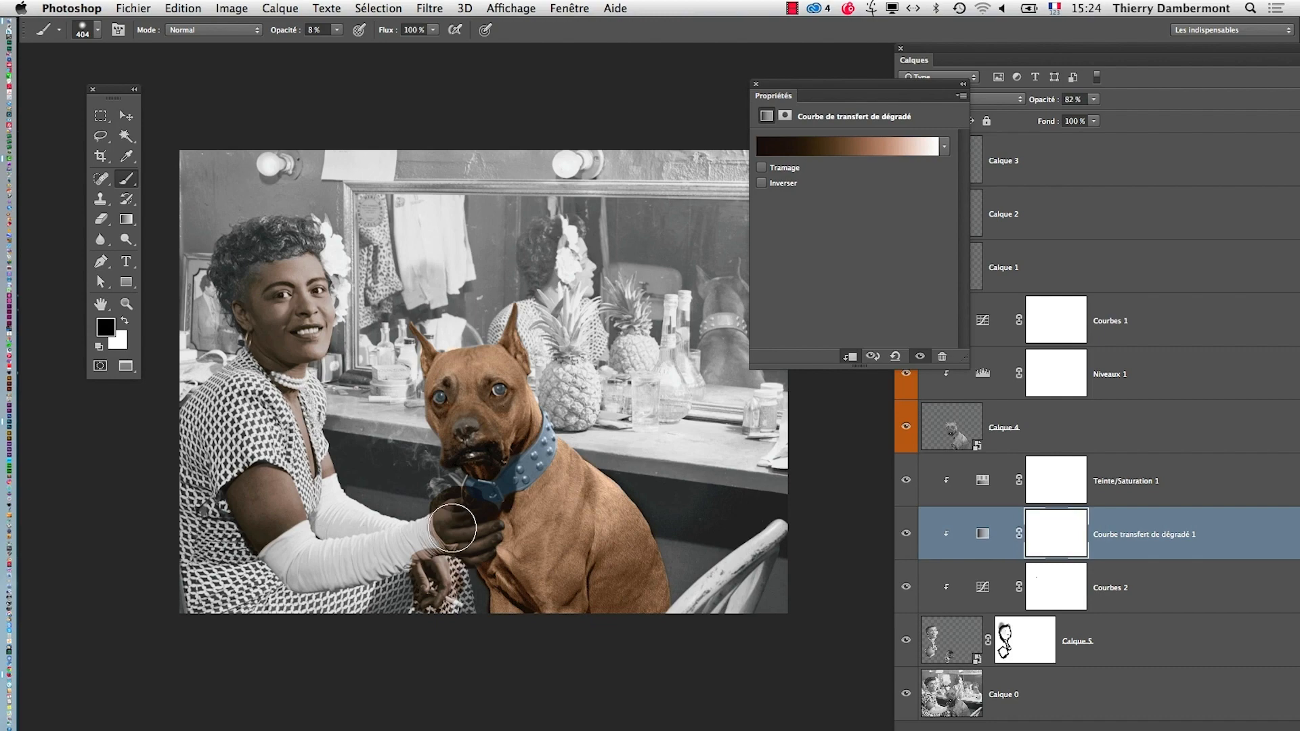
# Step: Paint black at 100% brush opacity in the Calque 5 mask to remove the skin tint spilling around both hands
pyautogui.keyDown('super'); pyautogui.click(464, 518); pyautogui.keyUp('super')
pyautogui.keyDown('super'); pyautogui.click(468, 516); pyautogui.keyUp('super')
pyautogui.click(1045, 646)
pyautogui.moveTo(384, 461); pyautogui.dragTo(371, 466)
pyautogui.click(336, 30)
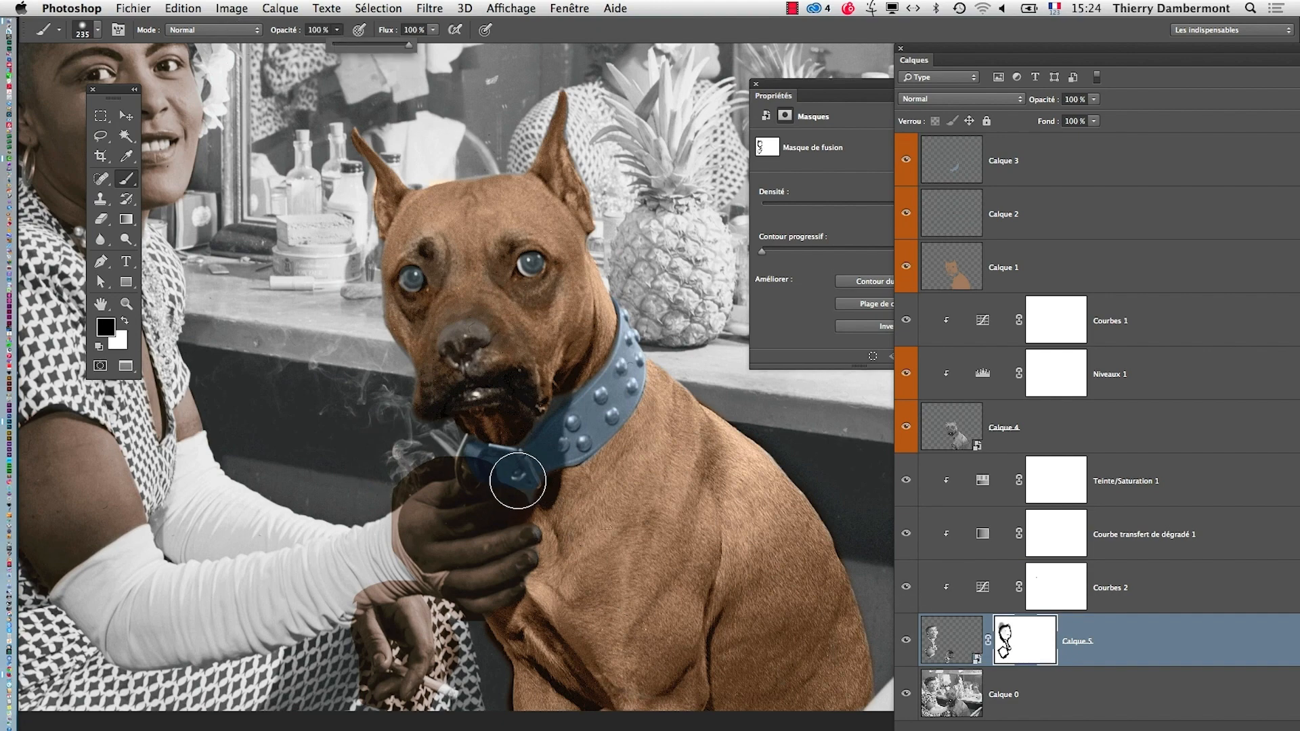
pyautogui.moveTo(517, 481)
pyautogui.mouseDown()
pyautogui.moveTo(411, 472)
pyautogui.moveTo(367, 561)
pyautogui.mouseUp()
pyautogui.keyDown('super'); pyautogui.click(391, 567); pyautogui.keyUp('super')
pyautogui.moveTo(415, 565); pyautogui.dragTo(299, 603)
# Step: Mask out the remaining skin tint along the glove edge and around the fingers with a smaller black brush on Calque 5
pyautogui.scroll(-5, 299, 603)
pyautogui.moveTo(337, 419)
pyautogui.mouseDown()
pyautogui.moveTo(346, 514)
pyautogui.moveTo(367, 535)
pyautogui.moveTo(457, 539)
pyautogui.moveTo(528, 457)
pyautogui.moveTo(491, 305)
pyautogui.mouseUp()
pyautogui.moveTo(532, 416); pyautogui.dragTo(517, 434)
pyautogui.keyDown('ctrl'); pyautogui.keyDown('alt'); pyautogui.click(533, 449); pyautogui.keyUp('alt'); pyautogui.keyUp('ctrl')
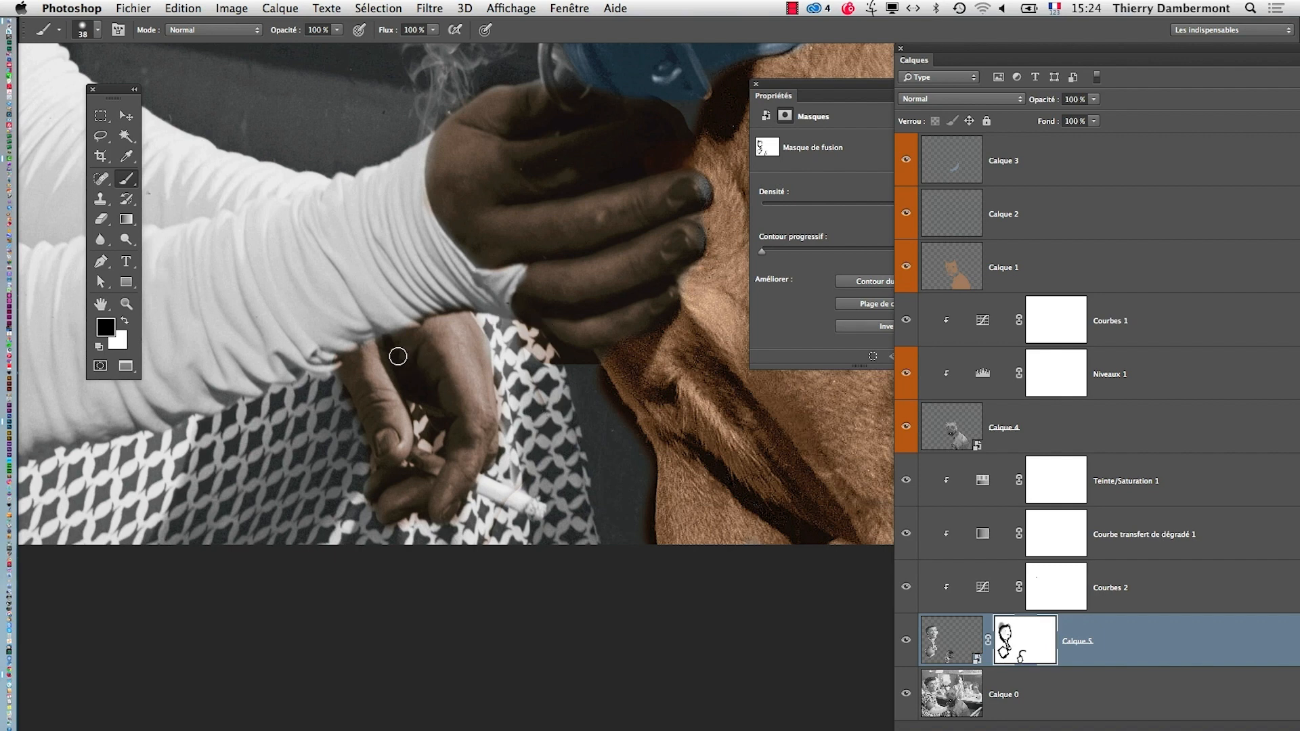
pyautogui.keyDown('ctrl'); pyautogui.keyDown('alt'); pyautogui.moveTo(298, 357); pyautogui.dragTo(339, 357); pyautogui.keyUp('alt'); pyautogui.keyUp('ctrl')
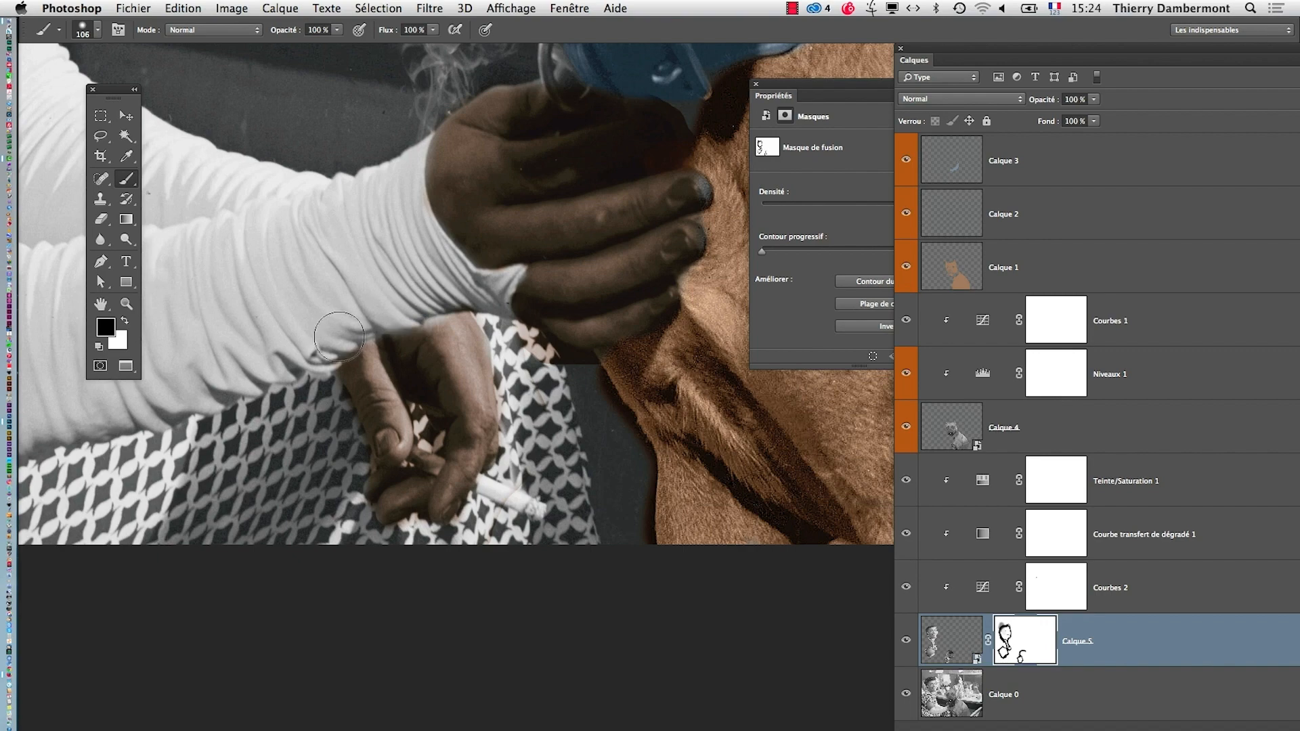
# Step: Try to restore the skin tint on the fingertips against the dog's chest using white in the Calque 5 mask
pyautogui.press('x')
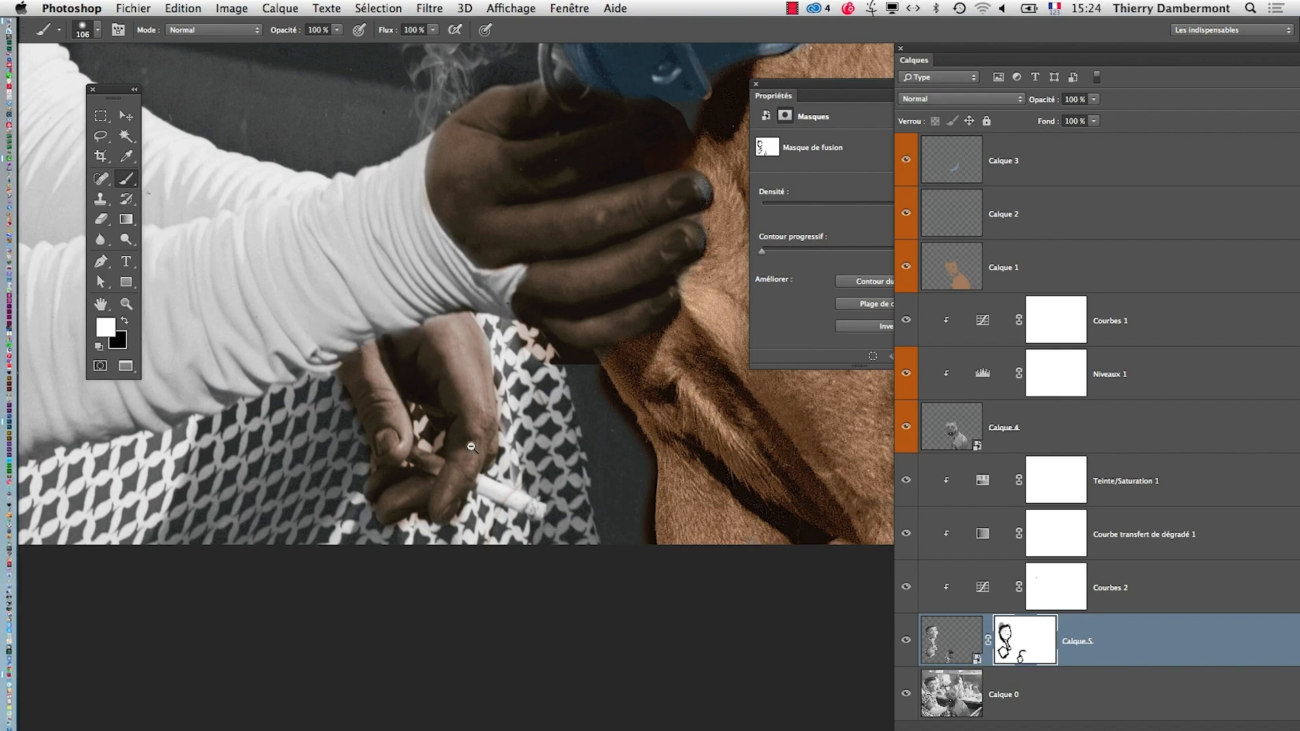
pyautogui.keyDown('alt'); pyautogui.click(502, 390); pyautogui.keyUp('alt')
pyautogui.keyDown('alt'); pyautogui.click(502, 395); pyautogui.keyUp('alt')
pyautogui.keyDown('super'); pyautogui.click(618, 350); pyautogui.keyUp('super')
pyautogui.keyDown('super'); pyautogui.click(618, 351); pyautogui.keyUp('super')
pyautogui.keyDown('ctrl'); pyautogui.keyDown('alt'); pyautogui.moveTo(584, 314); pyautogui.dragTo(552, 314); pyautogui.keyUp('alt'); pyautogui.keyUp('ctrl')
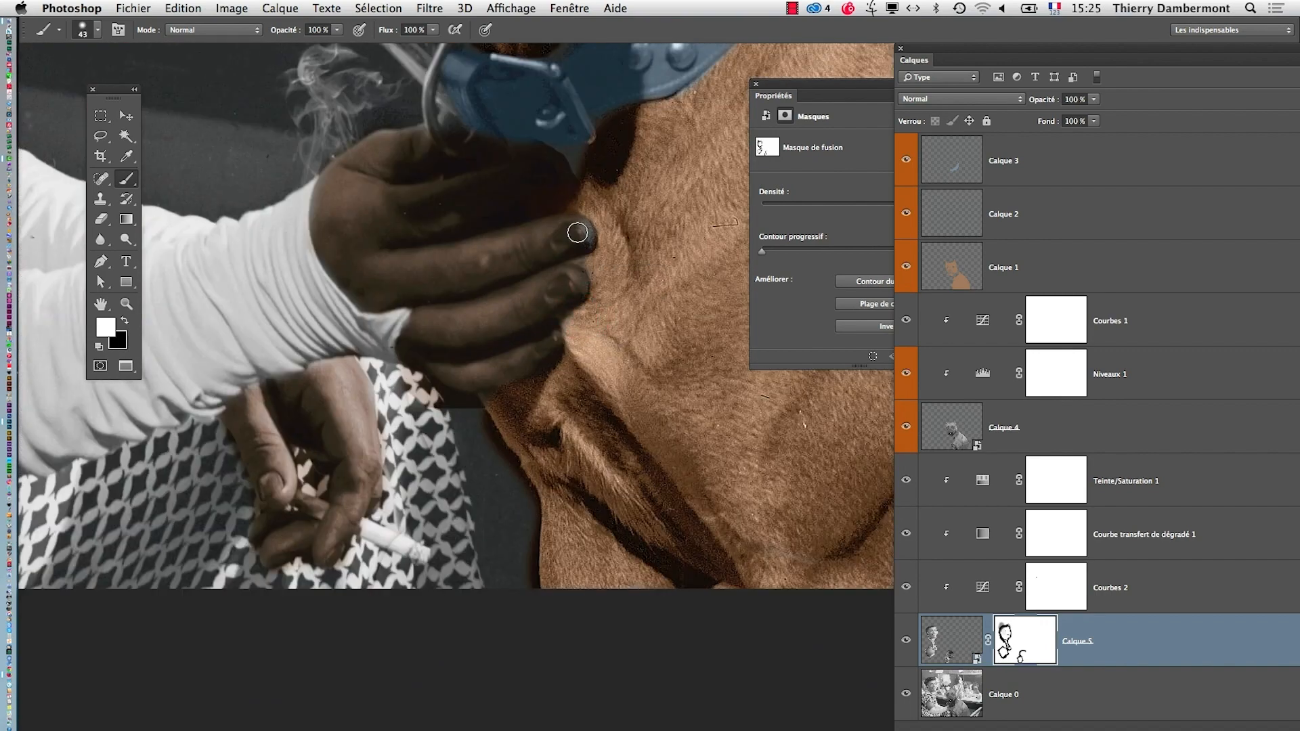
pyautogui.press('x')
# Step: Check Calque 4's overlap with the hand, add a reveal-all layer mask to Calque 4 and paint black over the fingertips
pyautogui.click(906, 427)
pyautogui.click(906, 428)
pyautogui.click(950, 435)
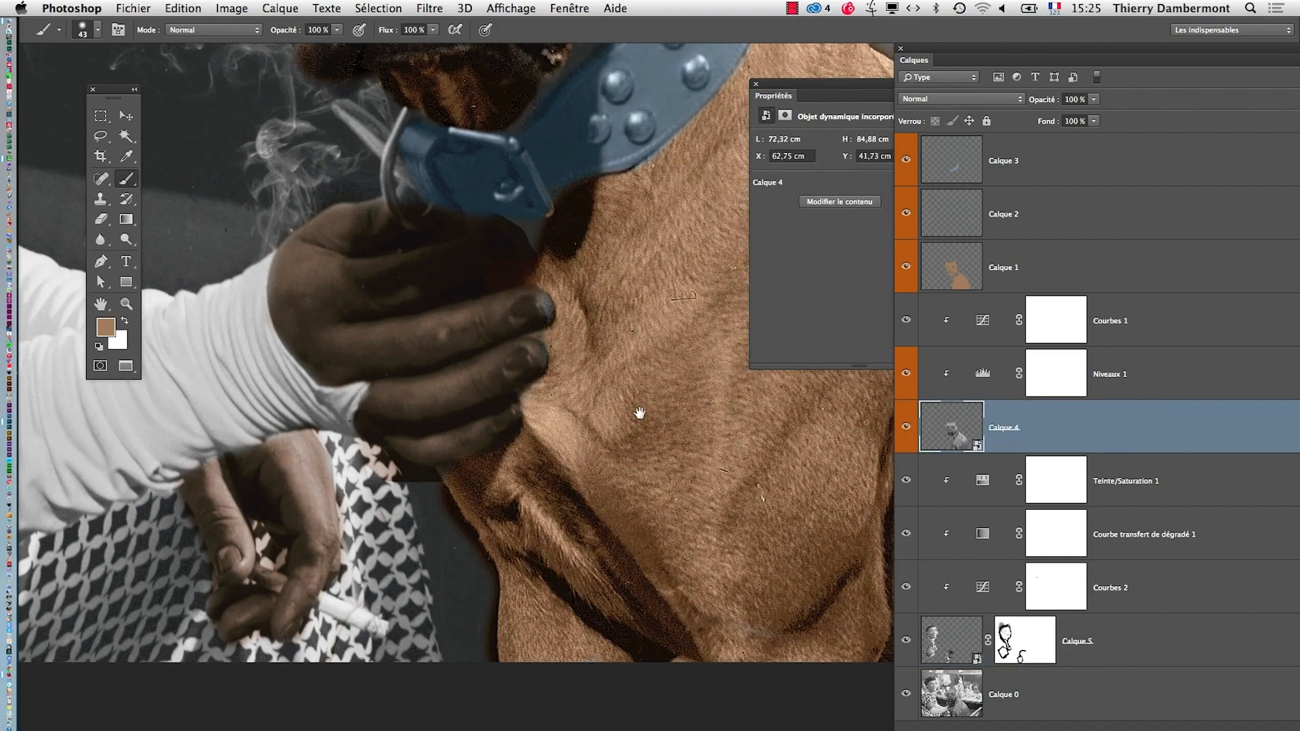
pyautogui.click(281, 8)
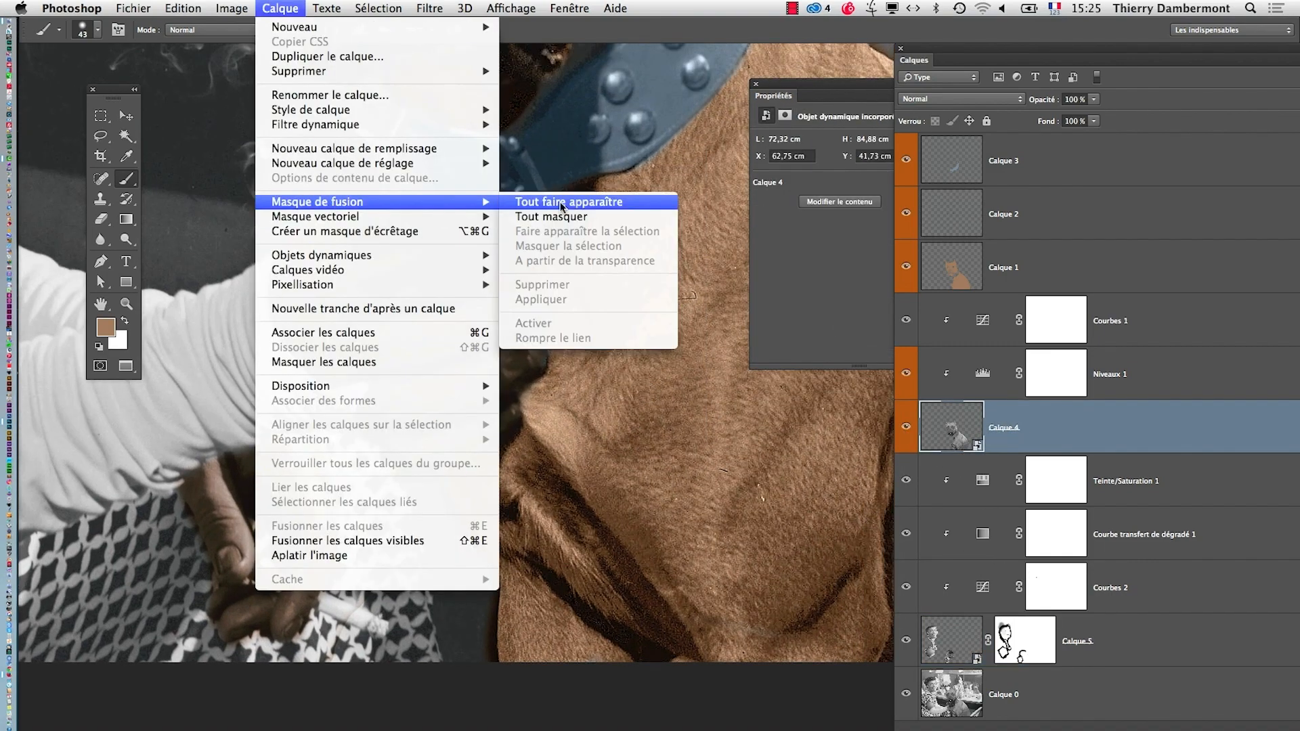
pyautogui.click(566, 198)
pyautogui.moveTo(540, 304); pyautogui.dragTo(544, 316)
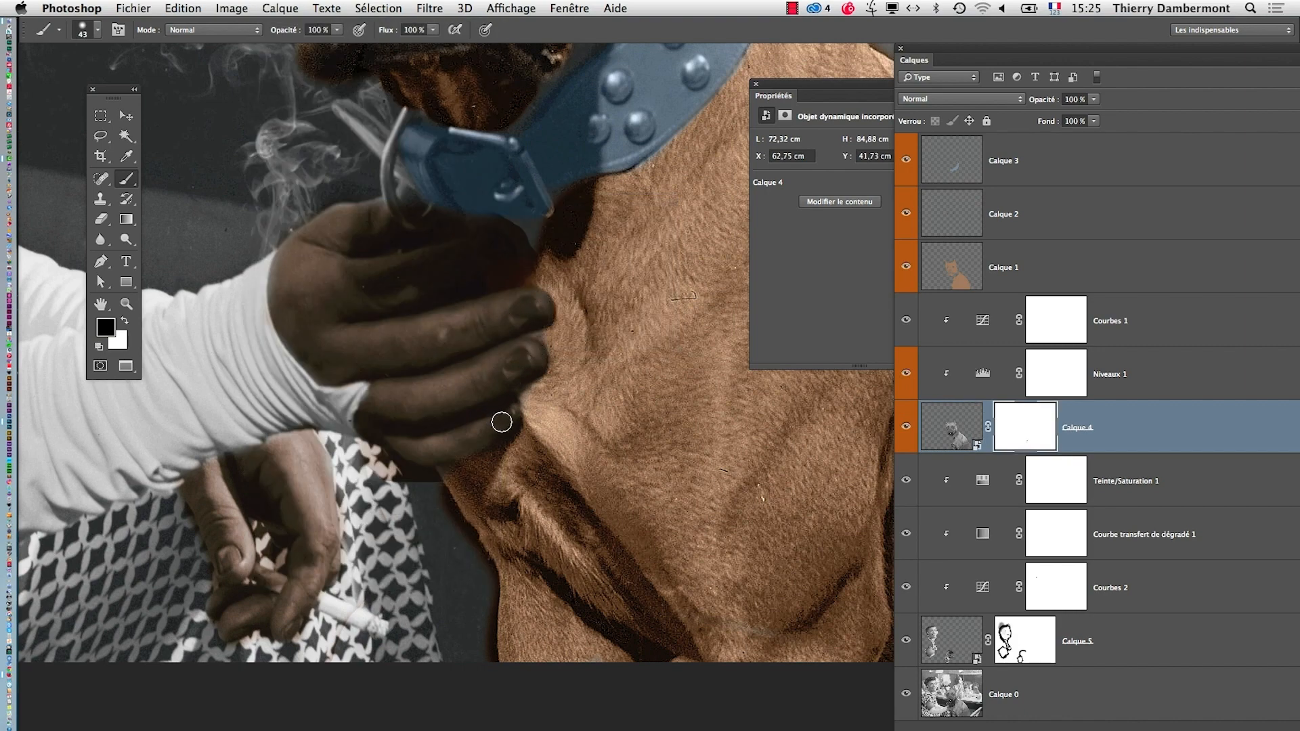
# Step: Mask out the dark fringe along the dog's chest edge on Calque 4 and clip Calque 1 to the layers below
pyautogui.scroll(-4, 515, 423)
pyautogui.scroll(4, 522, 494)
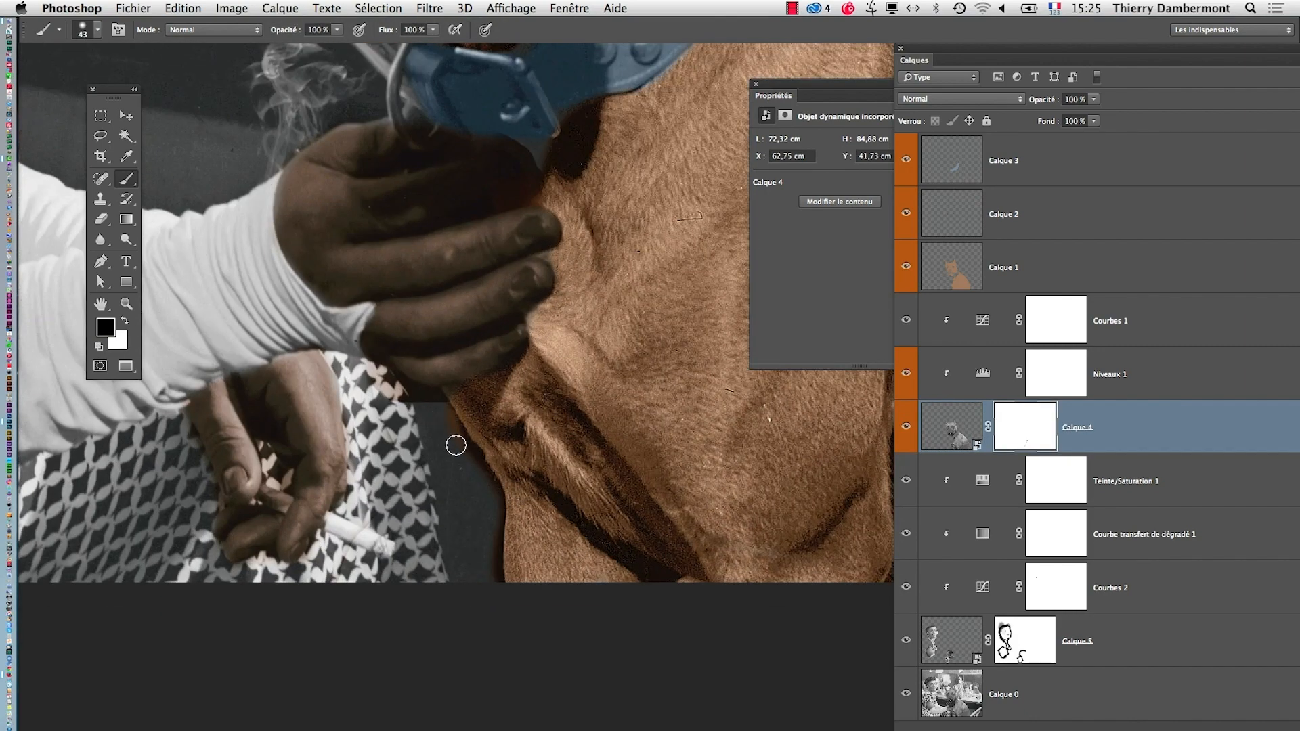
pyautogui.moveTo(455, 446)
pyautogui.mouseDown()
pyautogui.moveTo(449, 424)
pyautogui.moveTo(478, 470)
pyautogui.moveTo(494, 597)
pyautogui.mouseUp()
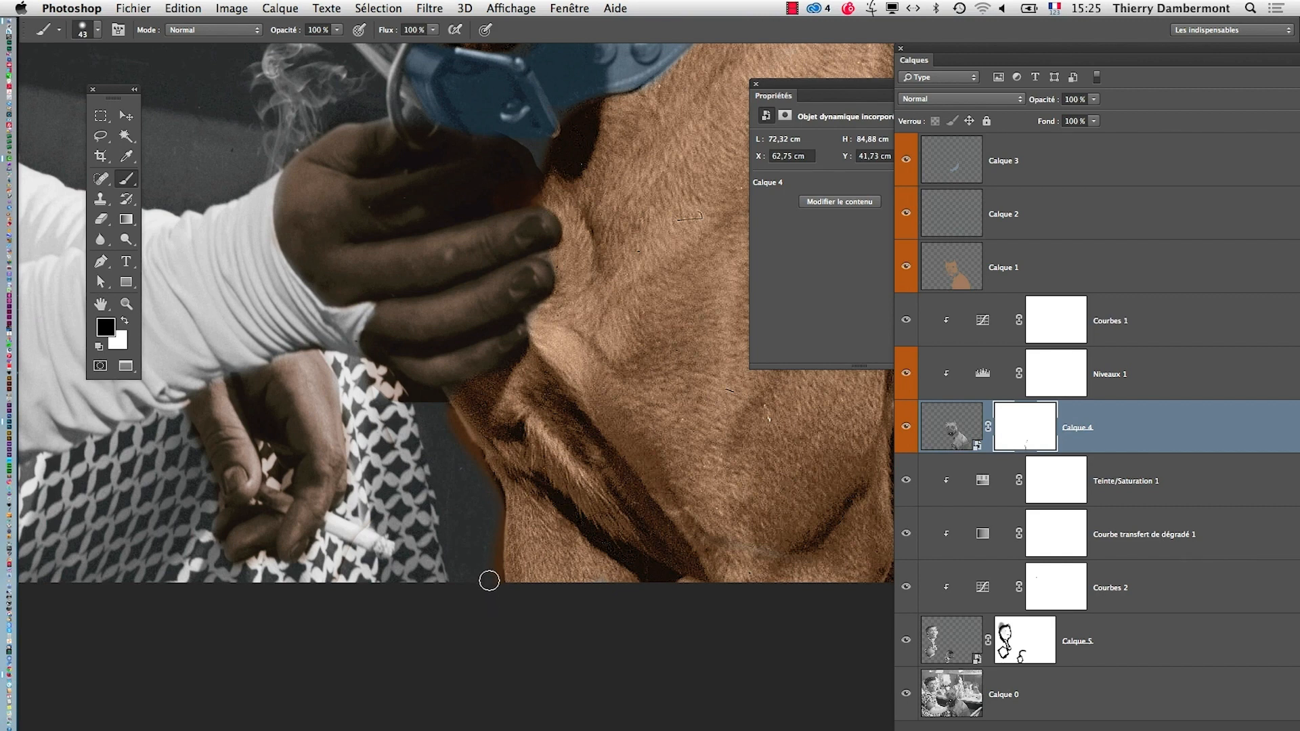
pyautogui.click(957, 287)
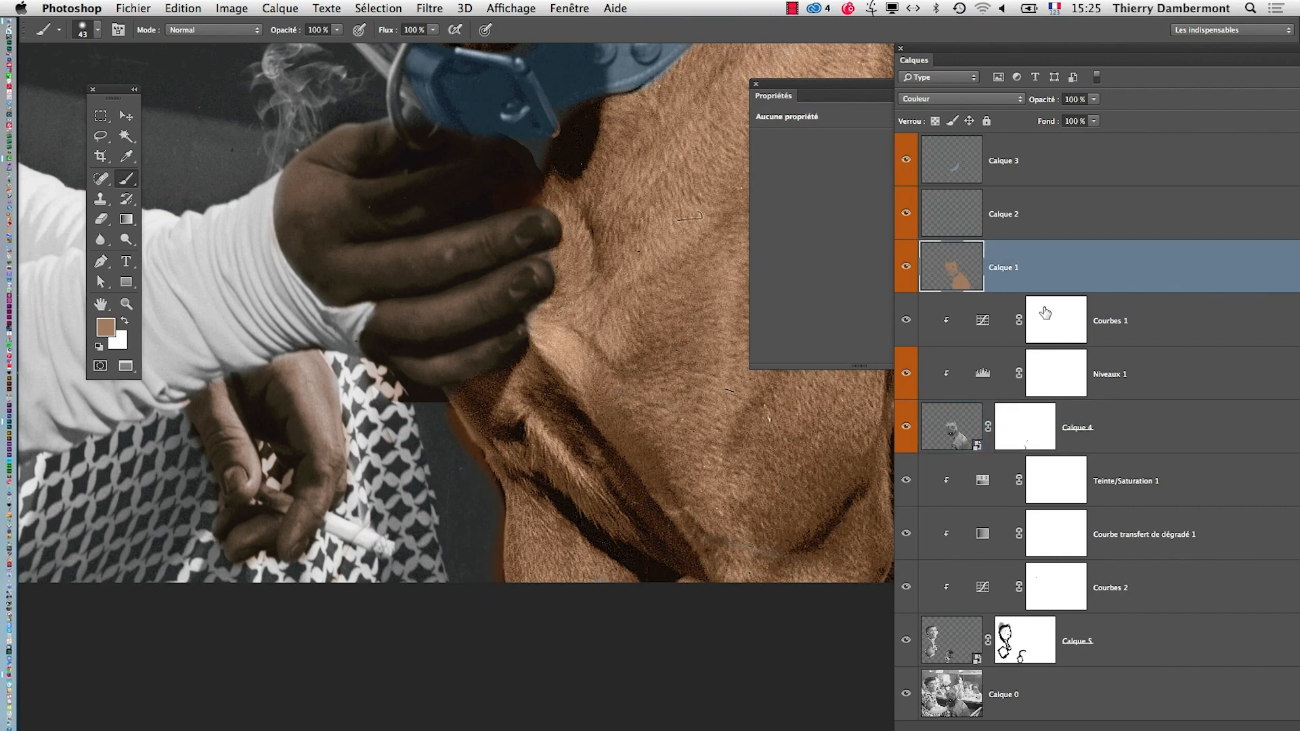
pyautogui.keyDown('alt'); pyautogui.click(1000, 285); pyautogui.keyUp('alt')
pyautogui.click(974, 418)
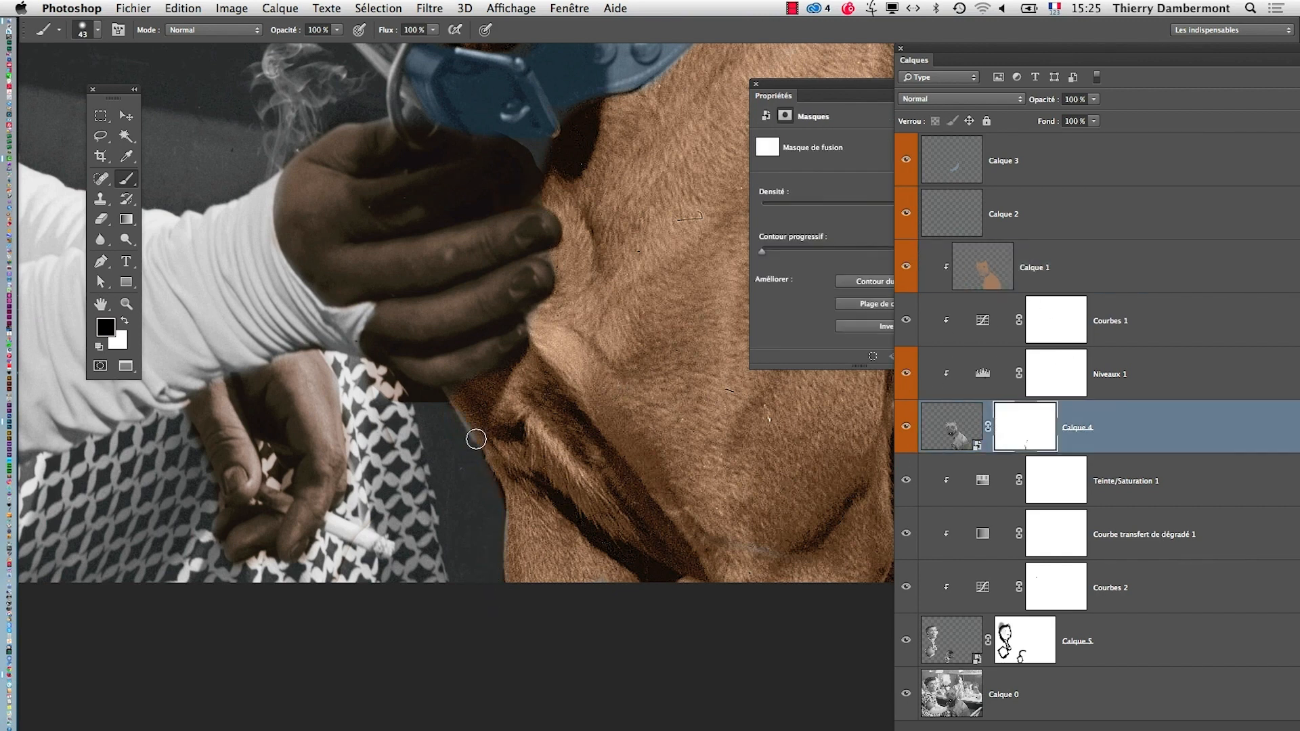
# Step: Touch up the dog's lower chest by painting white in the Calque 4 mask
pyautogui.press('x')
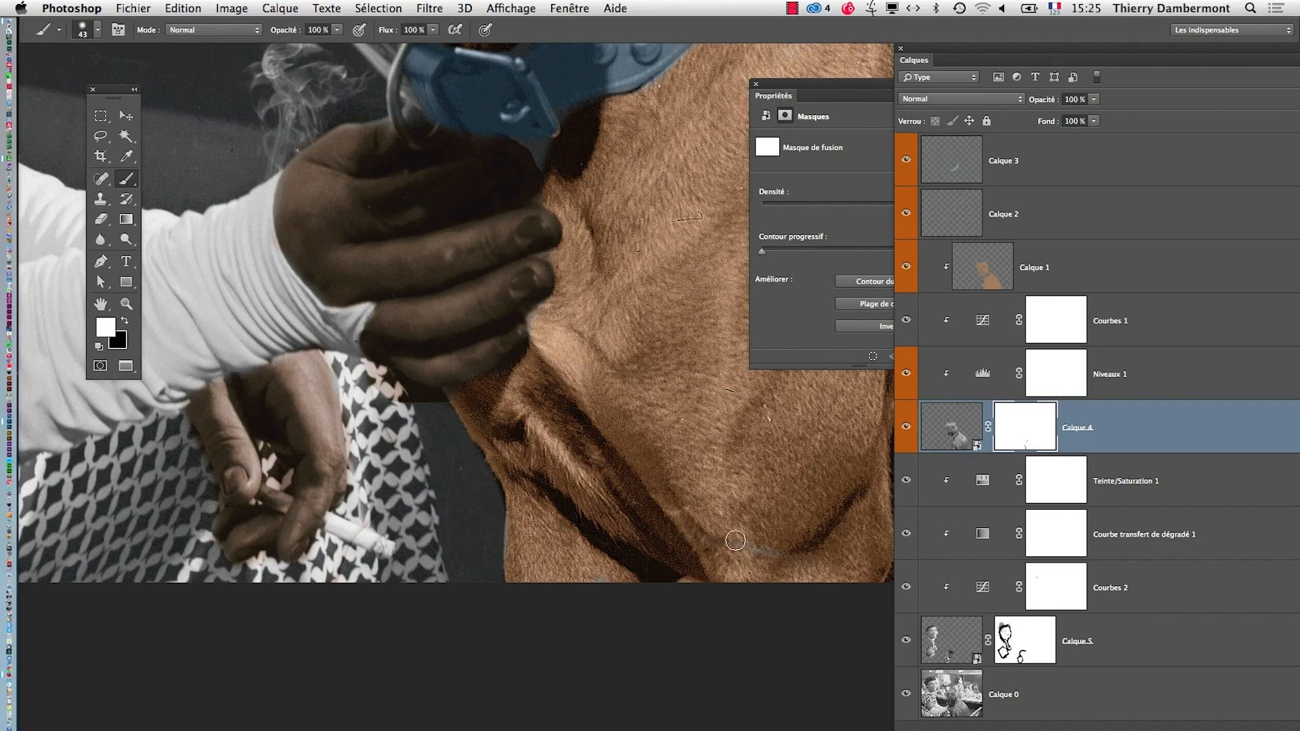
pyautogui.keyDown('alt'); pyautogui.click(685, 523); pyautogui.keyUp('alt')
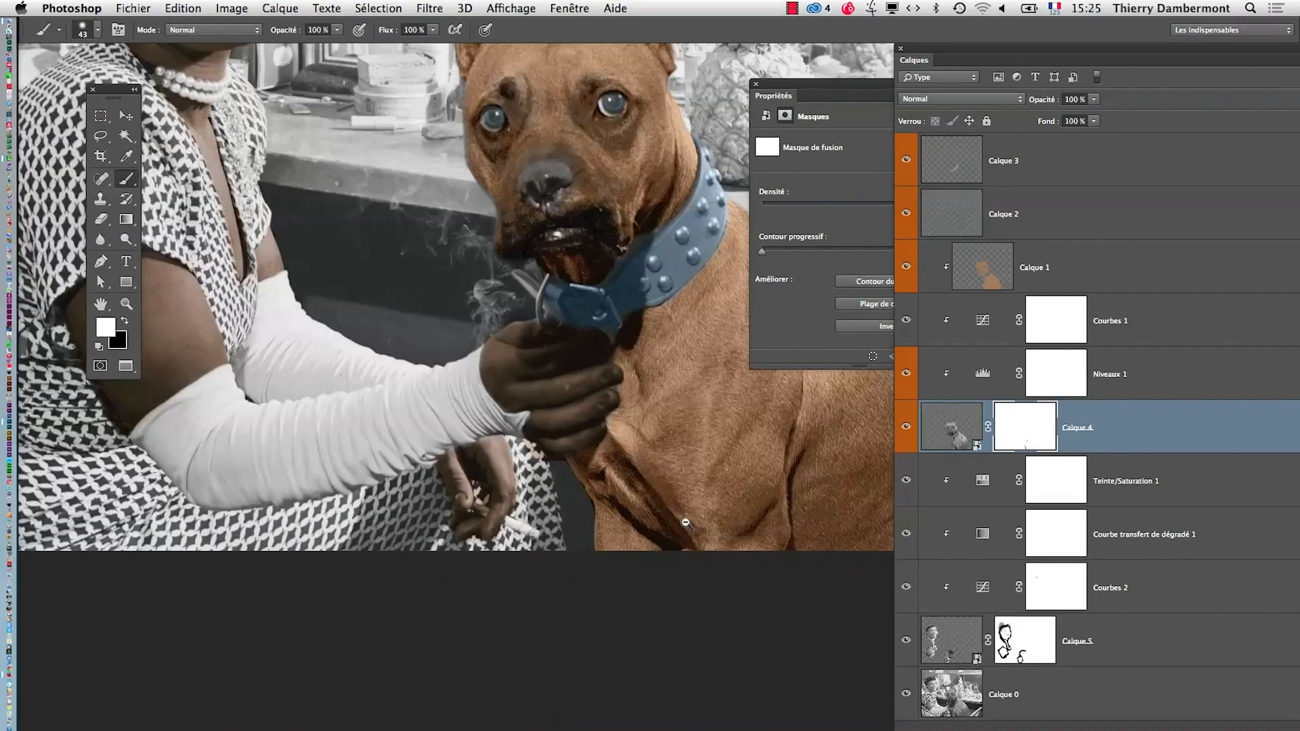
pyautogui.keyDown('alt'); pyautogui.click(673, 489); pyautogui.keyUp('alt')
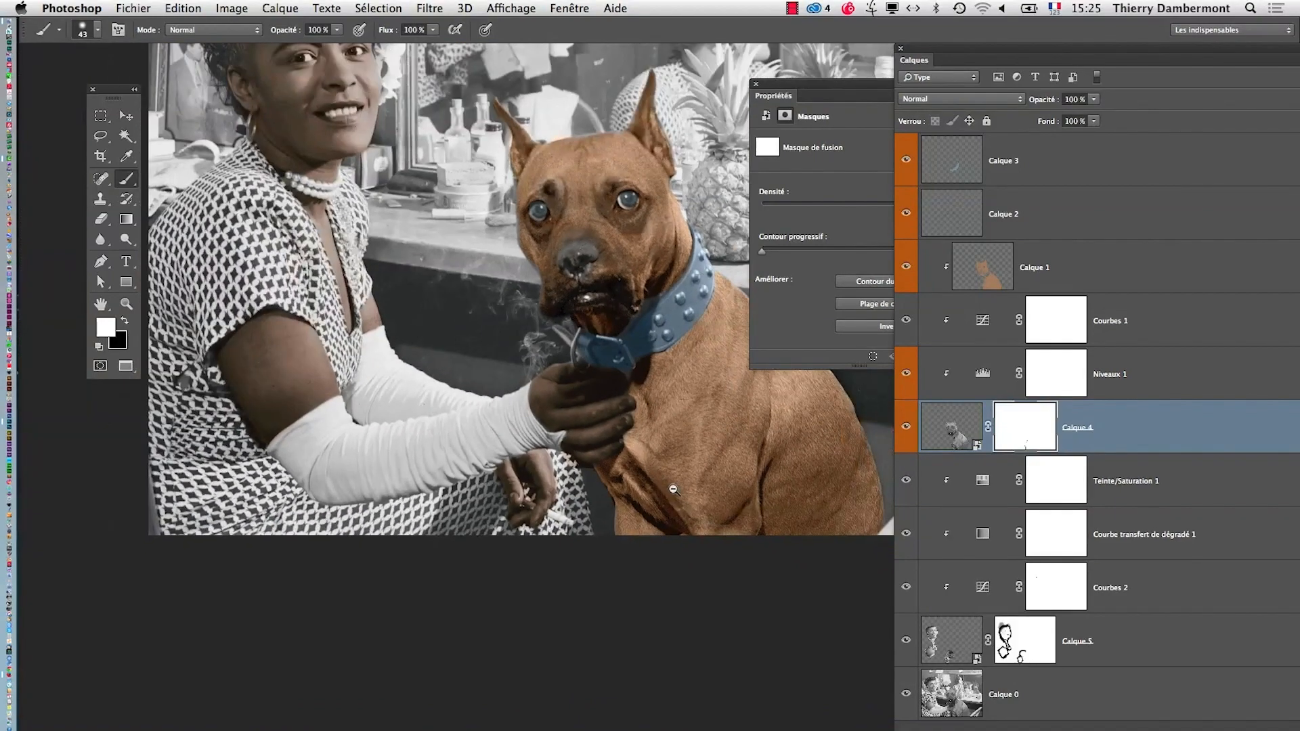
pyautogui.keyDown('alt'); pyautogui.click(733, 504); pyautogui.keyUp('alt')
# Step: Save the document as chien-et-artiste-08.psd in Photoshop format with maximised compatibility
pyautogui.click(133, 8)
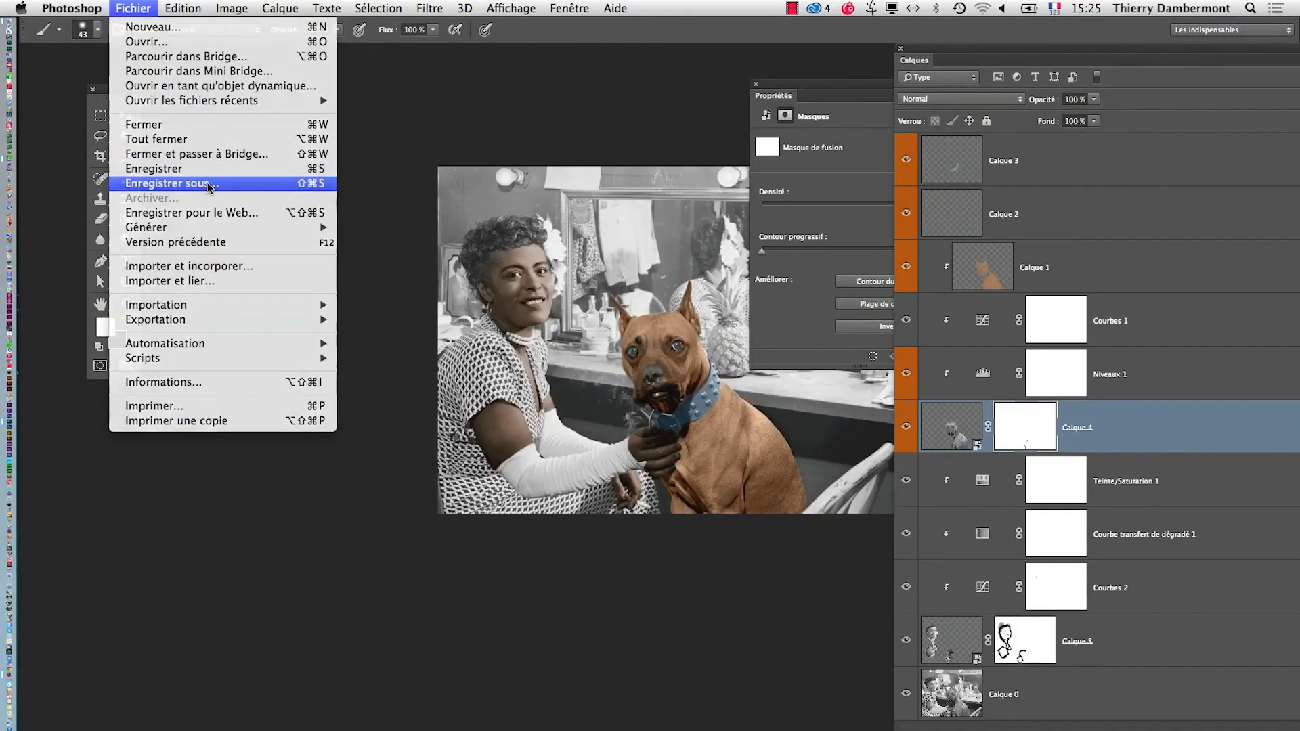
pyautogui.click(209, 184)
pyautogui.click(703, 105)
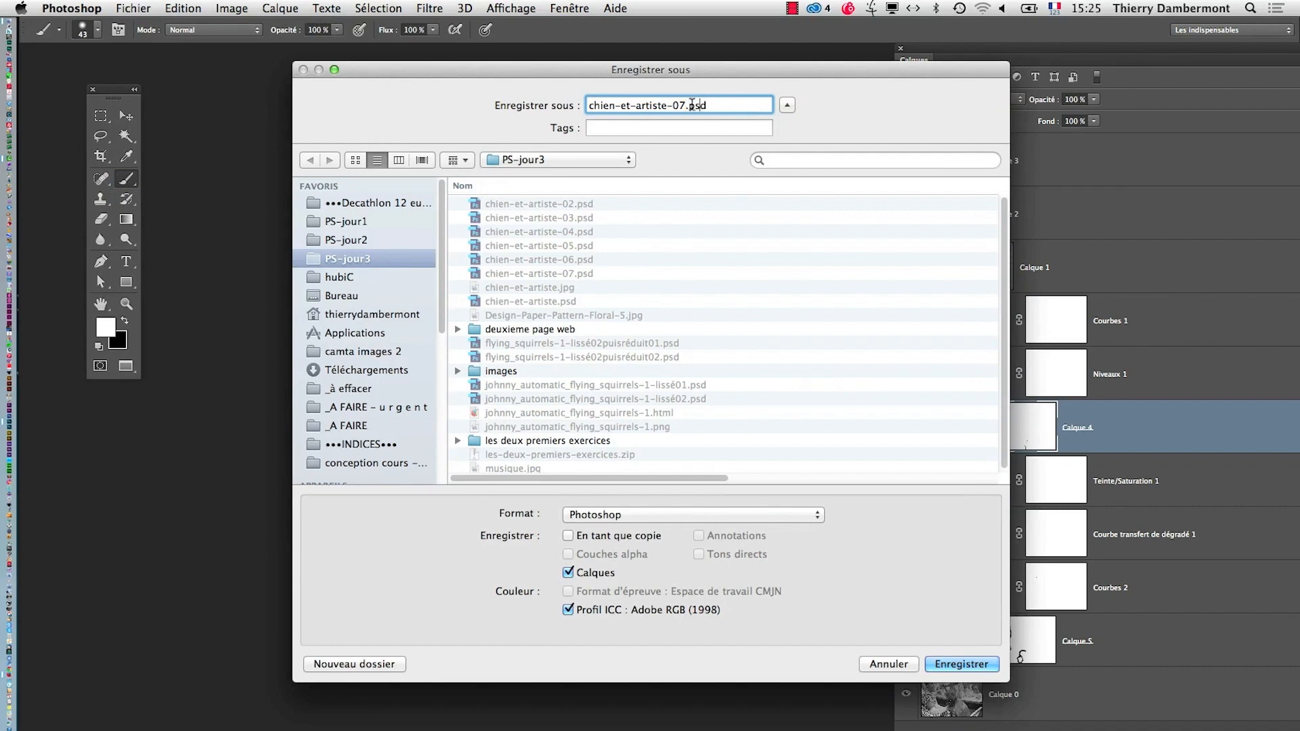
pyautogui.press('BackSpace')
pyautogui.write('8')
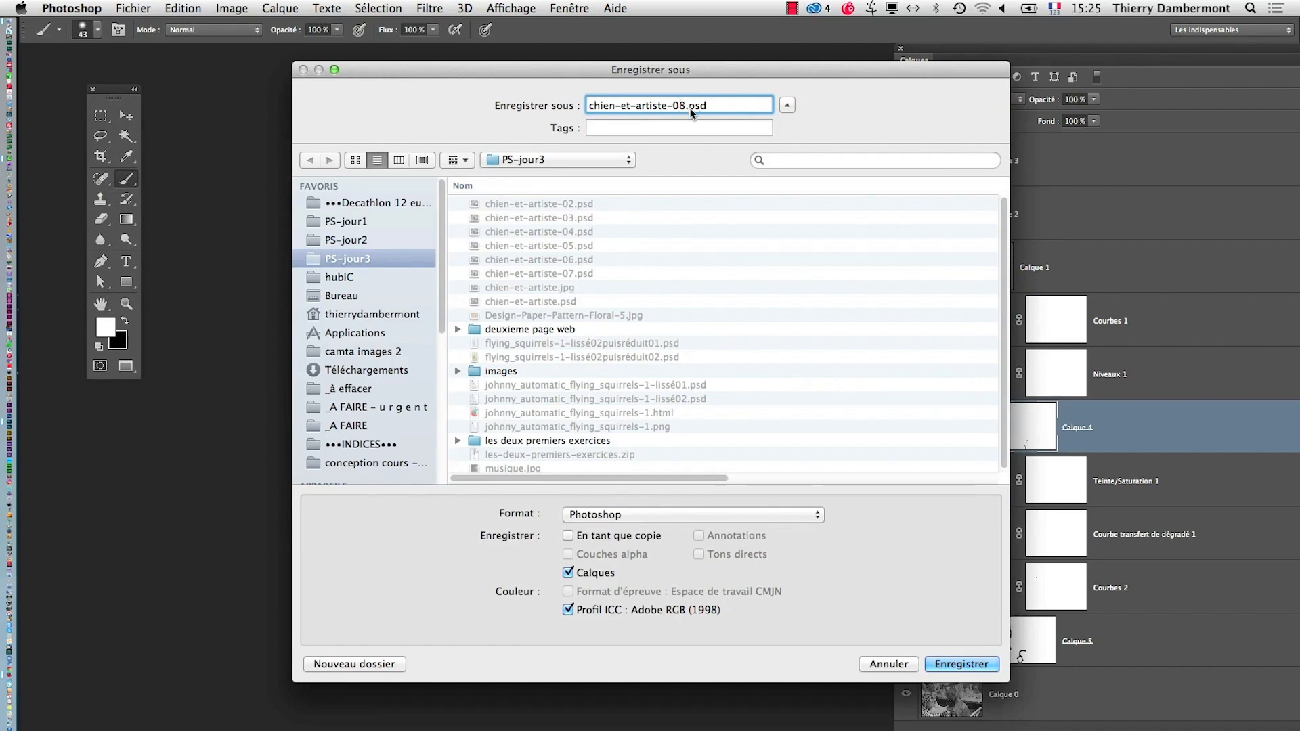
pyautogui.click(961, 663)
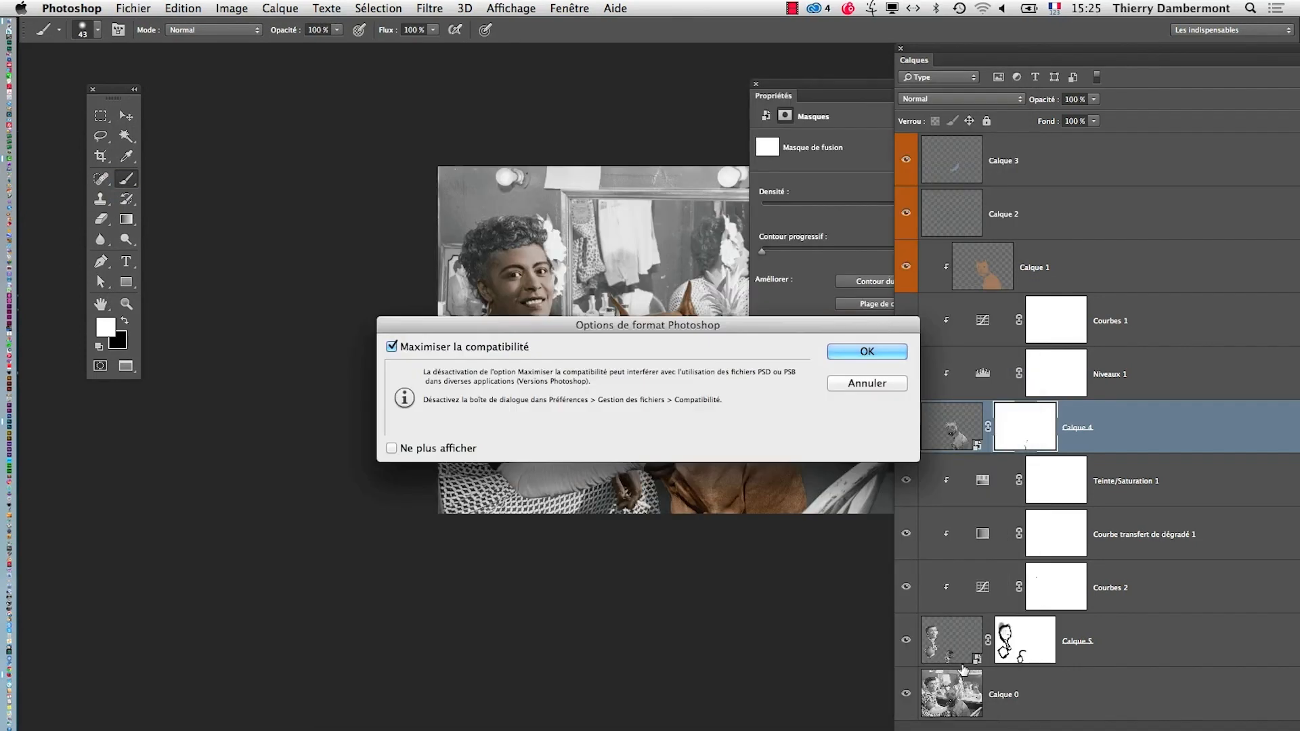
pyautogui.click(845, 351)
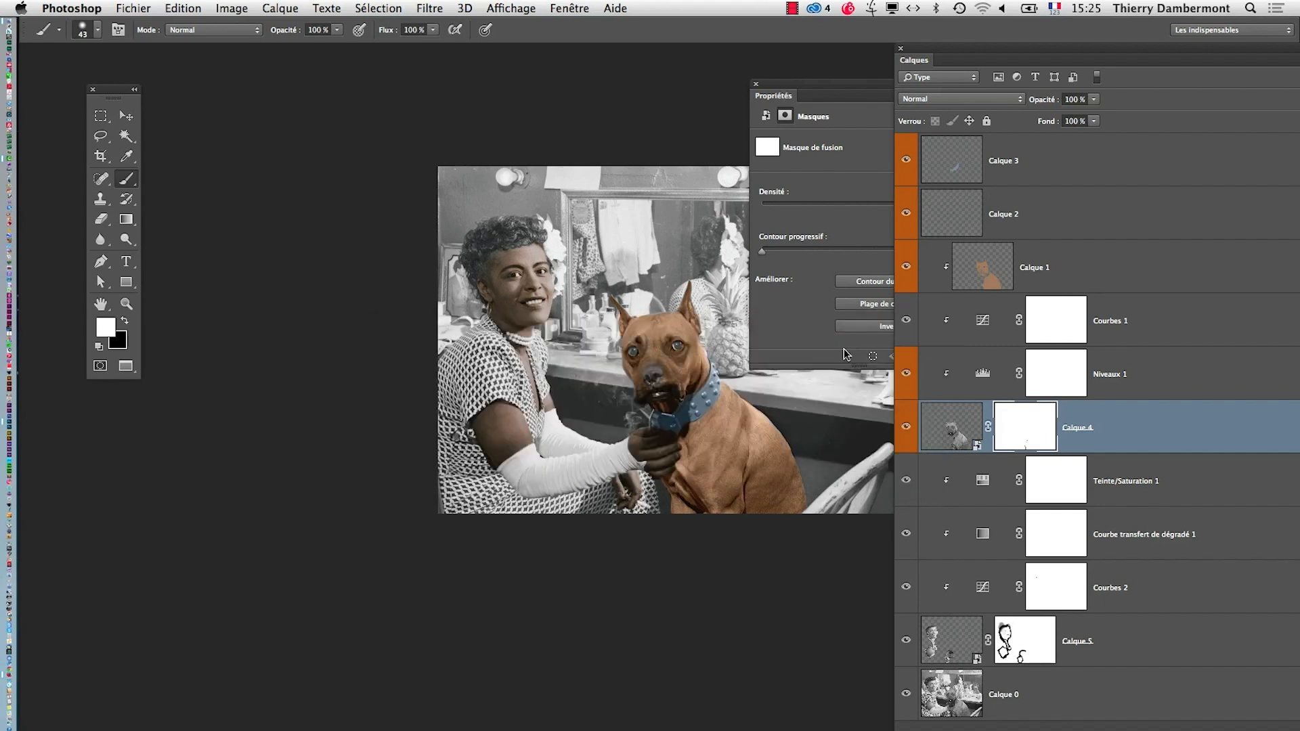
# Step: Close chien-et-artiste-08.psd, accepting that it closes once saving is complete
pyautogui.moveTo(709, 470); pyautogui.dragTo(491, 460)
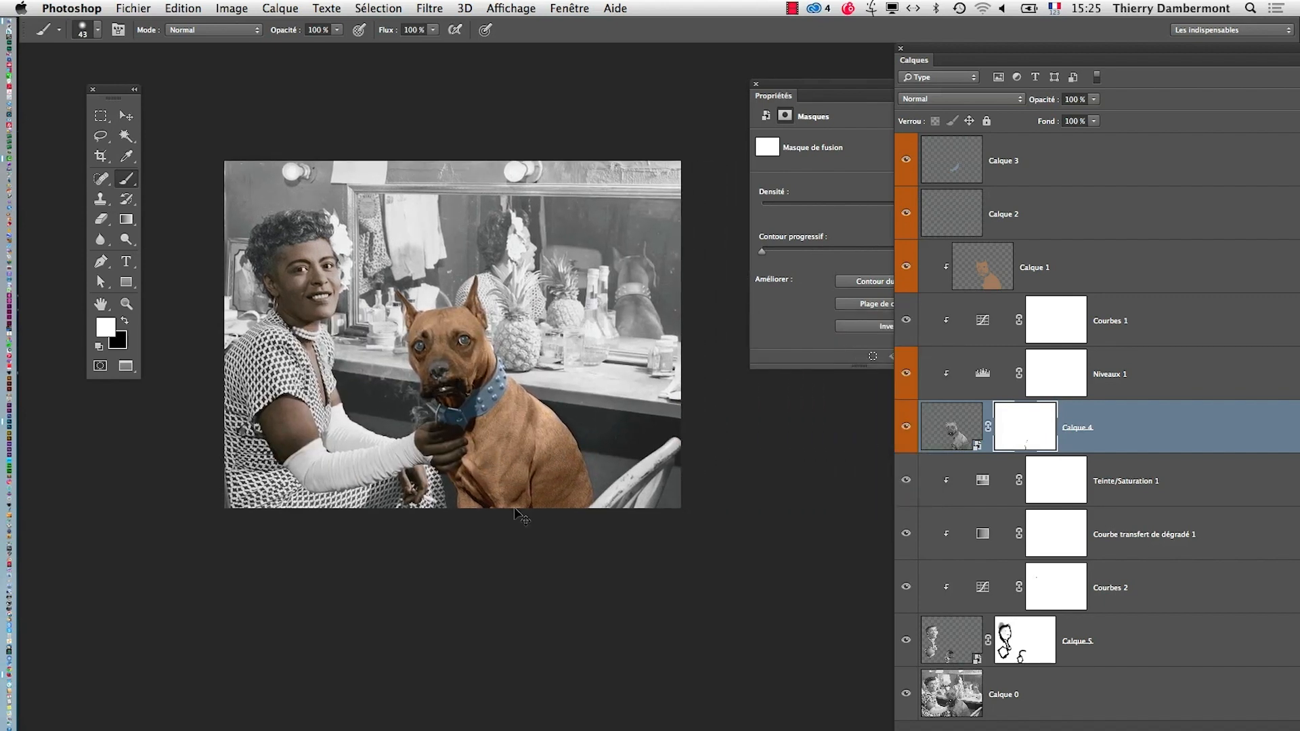
pyautogui.press('super+s')
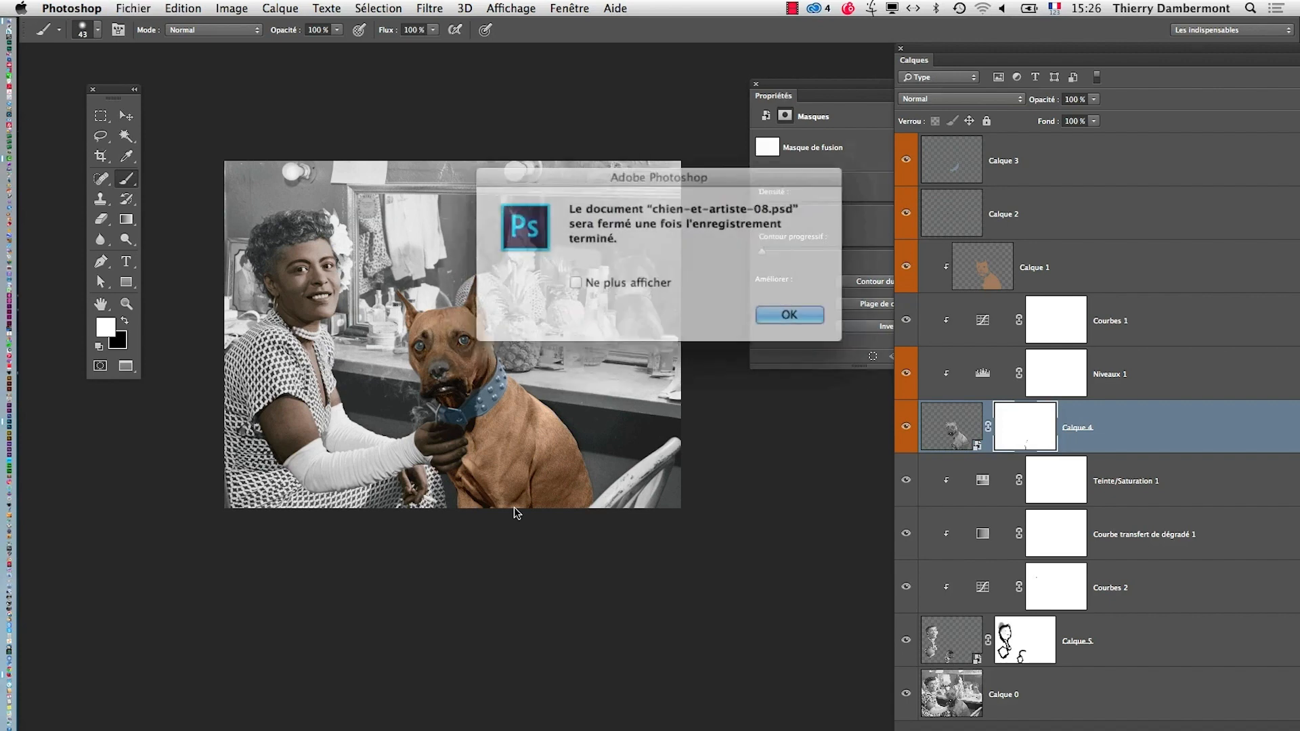
pyautogui.click(759, 318)
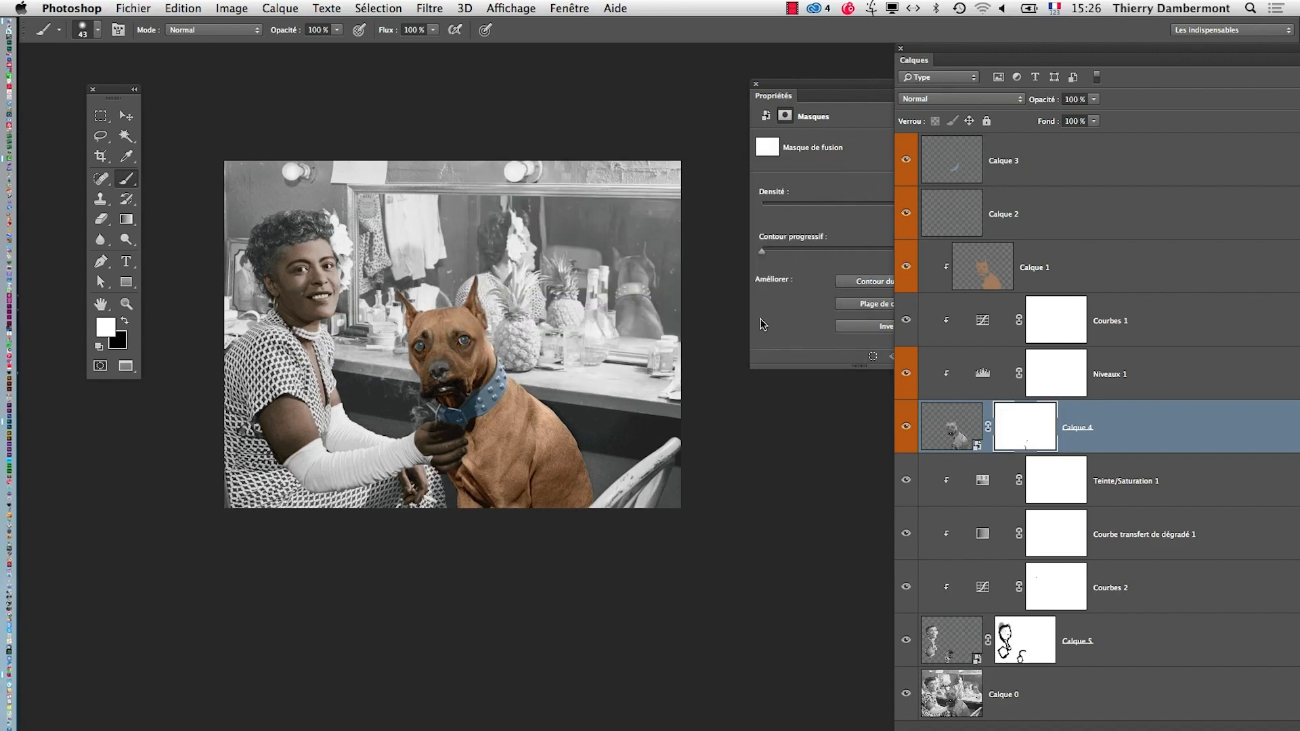